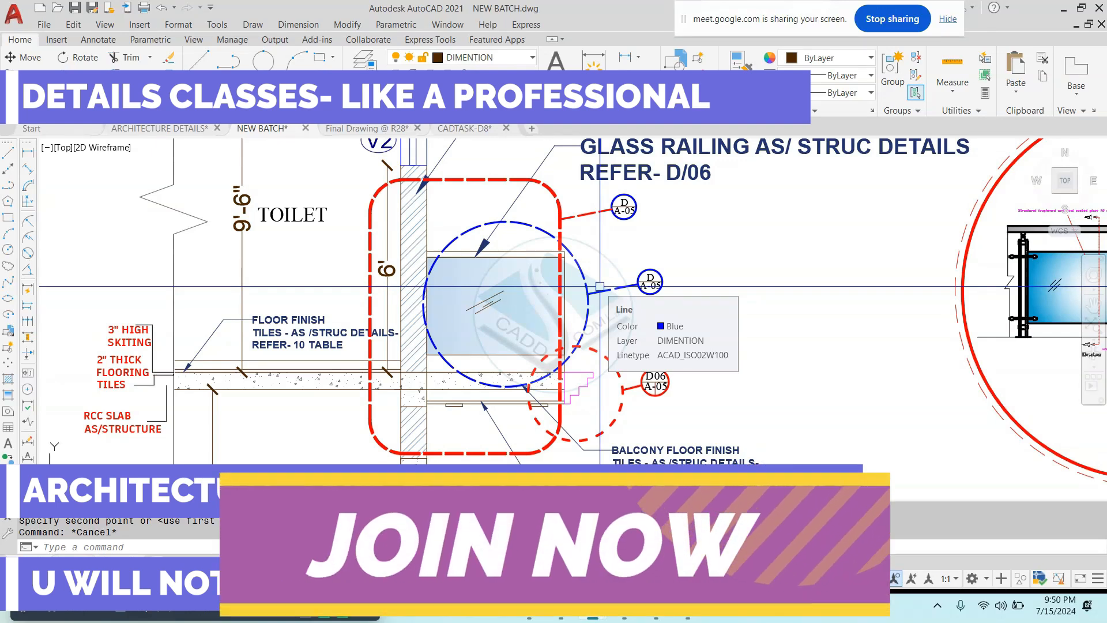
key("Escape")
key("Escape")
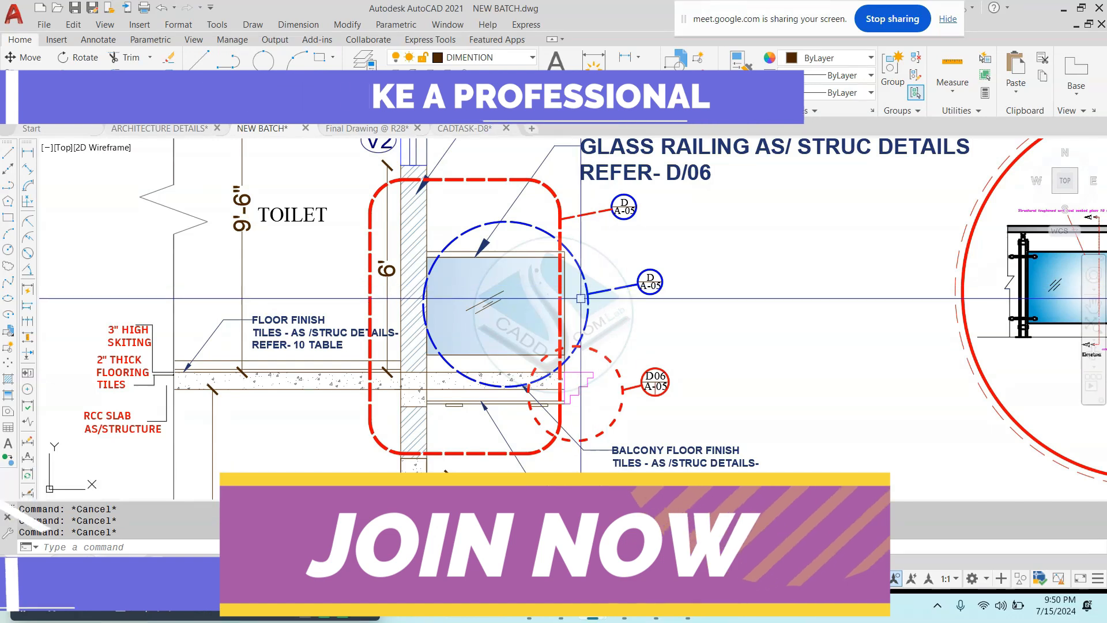
scroll(636, 277, "down", 2)
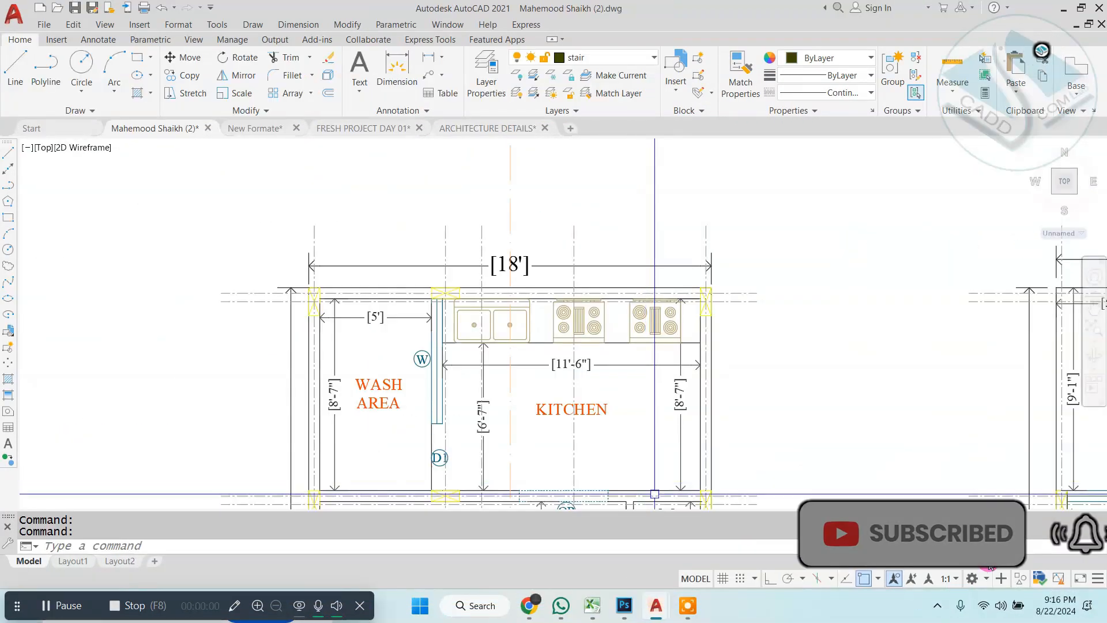
key("Escape")
key("Escape")
scroll(634, 369, "down", 5)
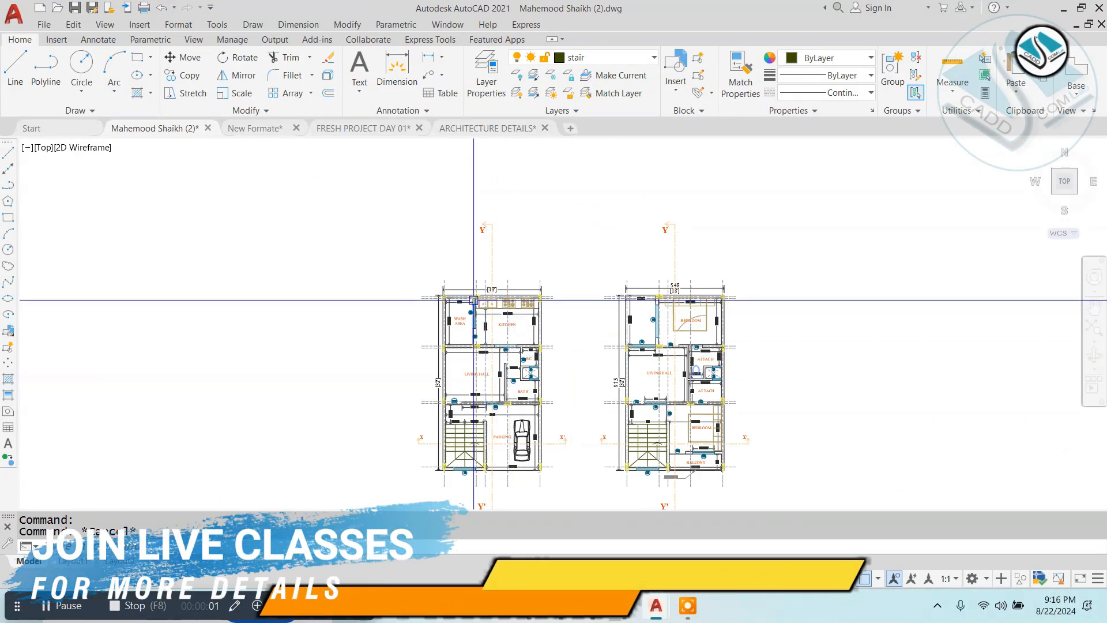
Step: Switch to the New Formate drawing and erase the single object picked near the ground floor plan
left_click(253, 128)
scroll(390, 309, "up", 4)
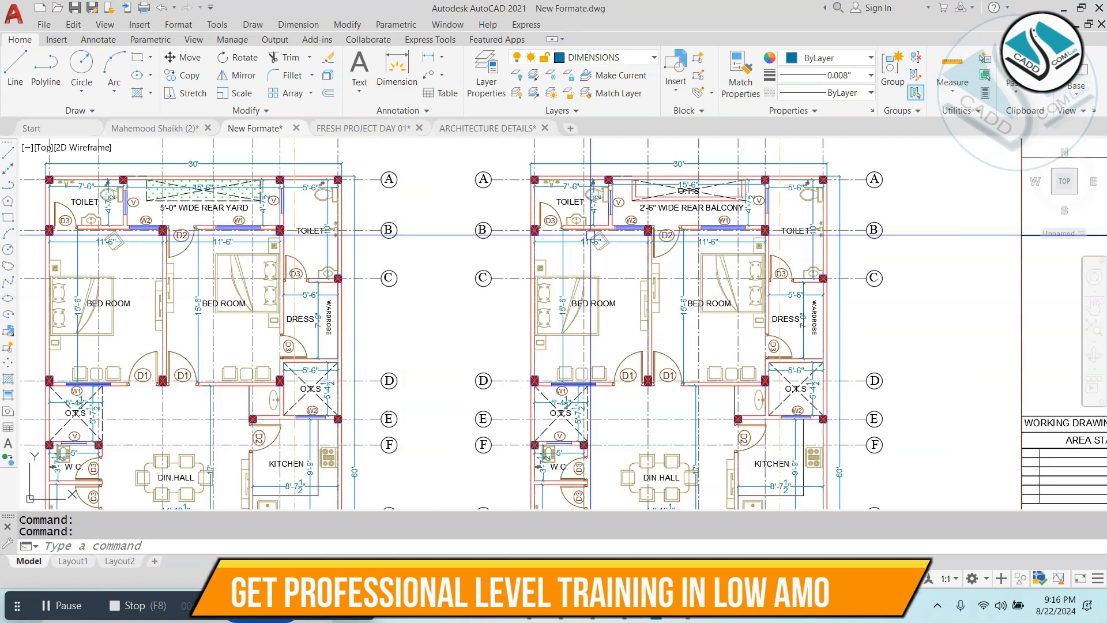
scroll(245, 364, "down", 2)
left_click(259, 342)
left_click(223, 372)
type("e")
key("Return")
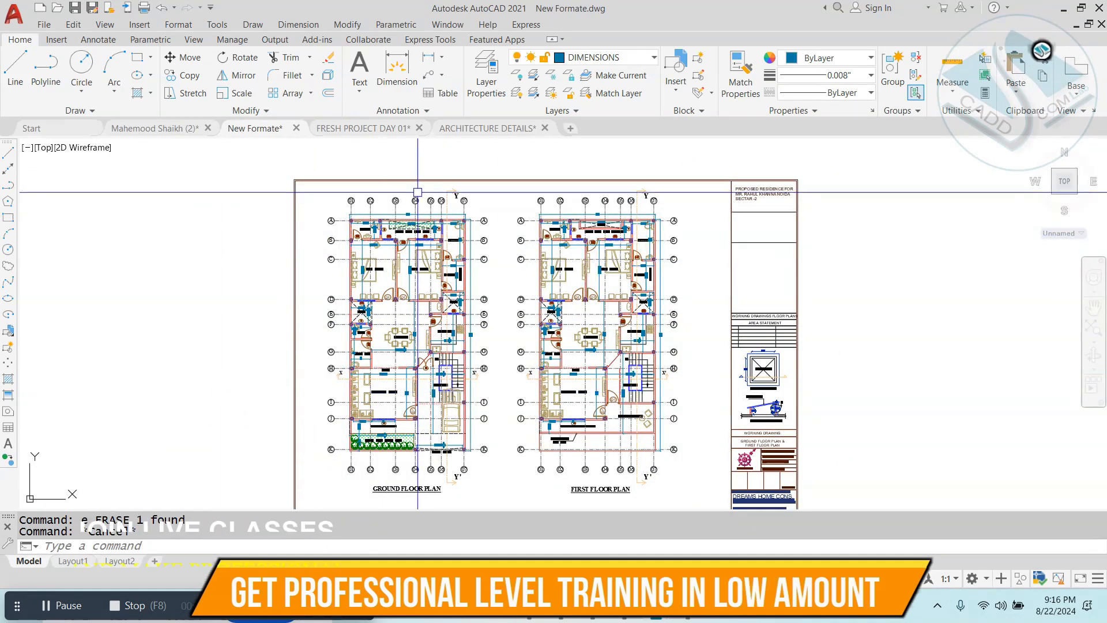
Step: Examine the grid bubbles, room labels, furniture and dimensions in the rear part of the ground floor plan
scroll(403, 192, "up", 4)
scroll(376, 206, "up", 2)
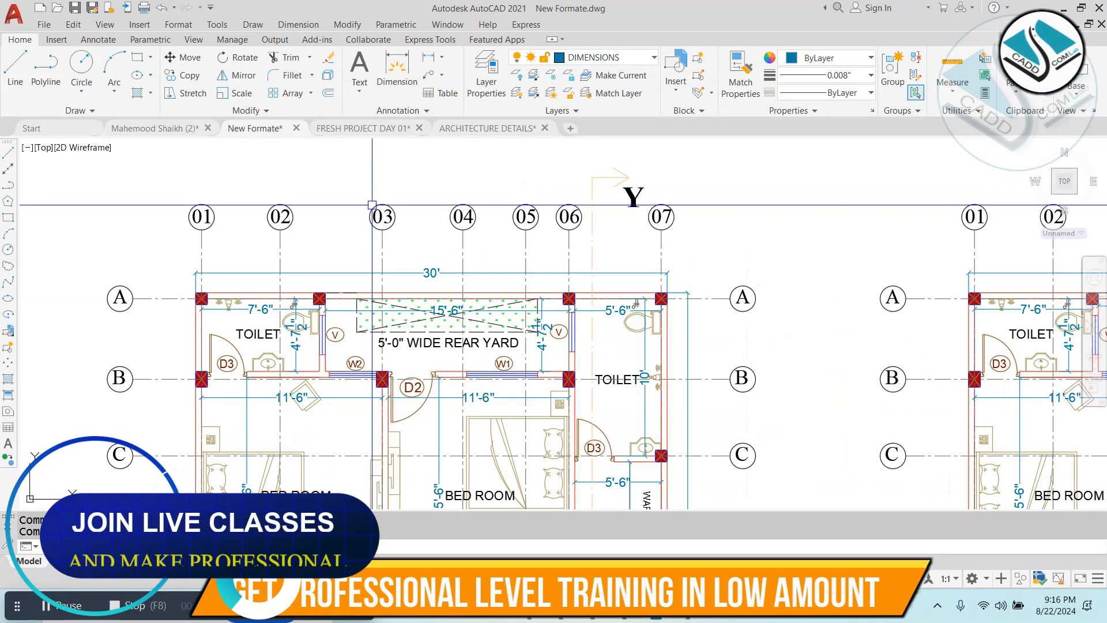
scroll(364, 215, "down", 6)
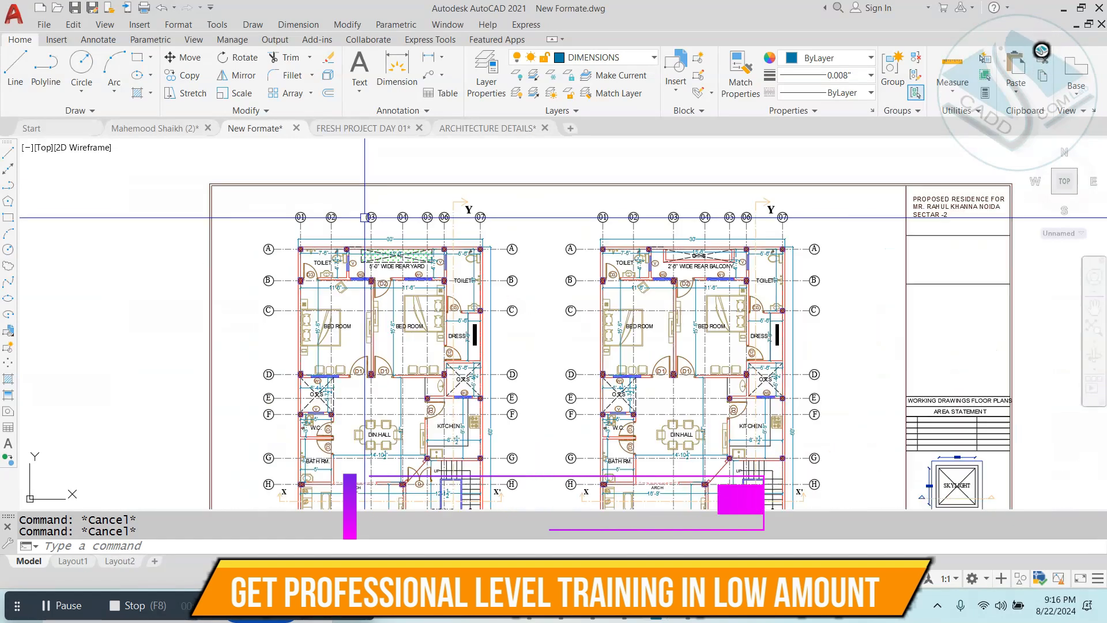
left_click(164, 128)
left_click(258, 128)
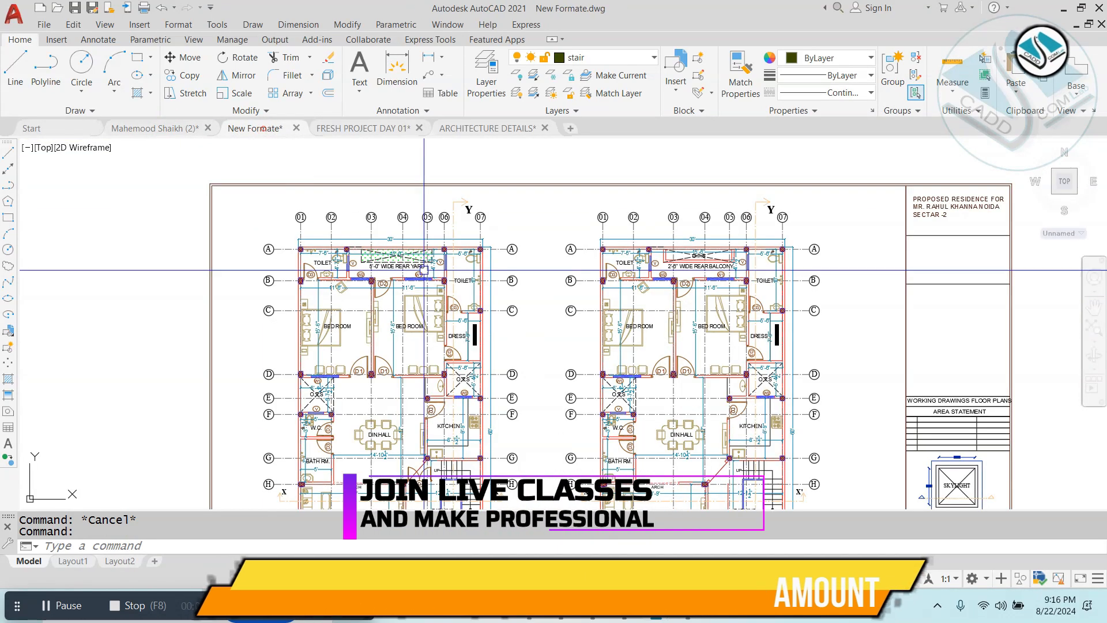
scroll(371, 267, "up", 2)
scroll(370, 267, "up", 2)
key("Escape")
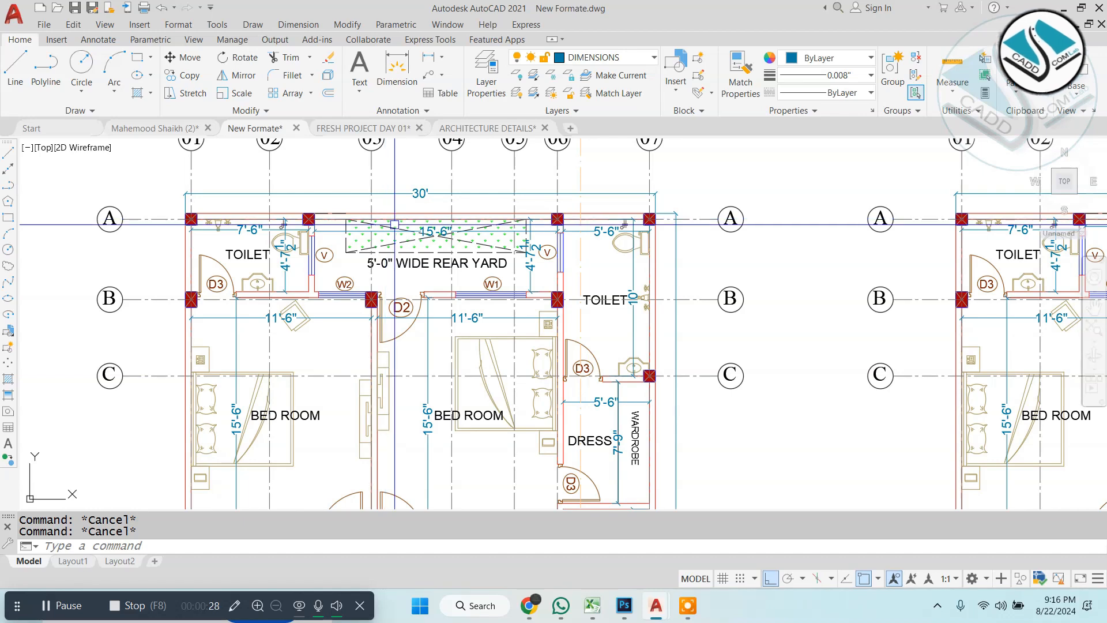
scroll(395, 229, "down", 2)
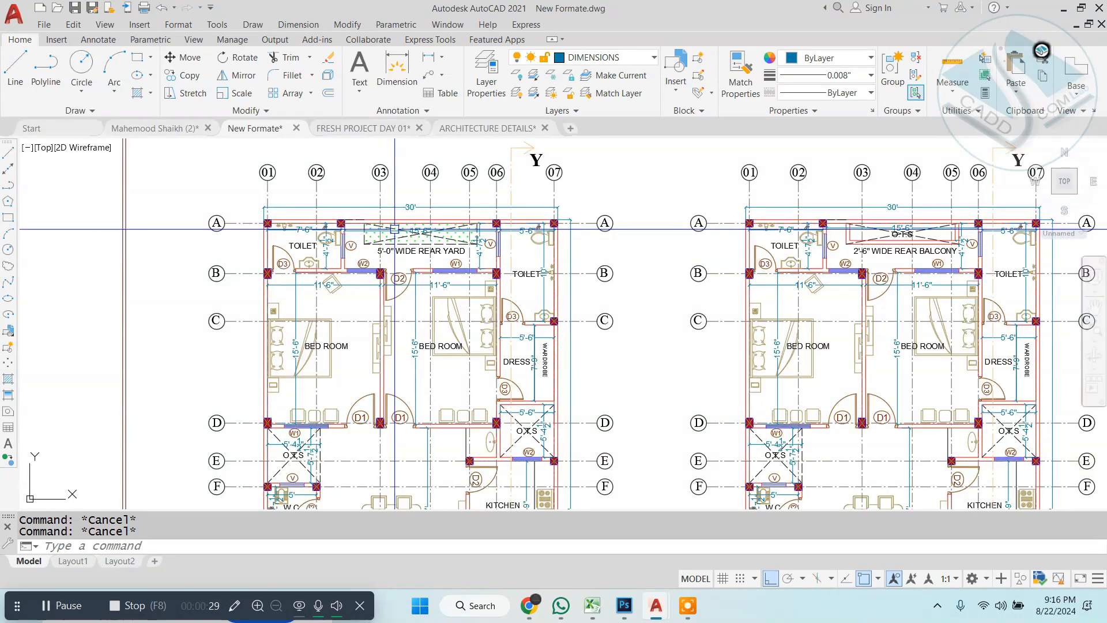
scroll(490, 233, "down", 3)
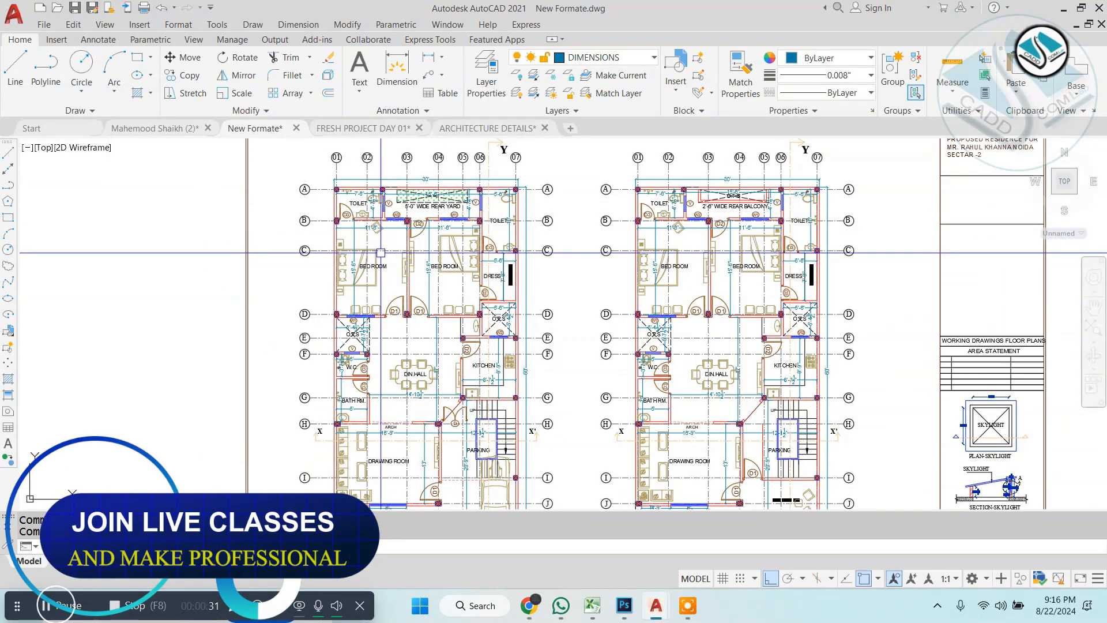
scroll(304, 254, "up", 5)
scroll(304, 254, "up", 4)
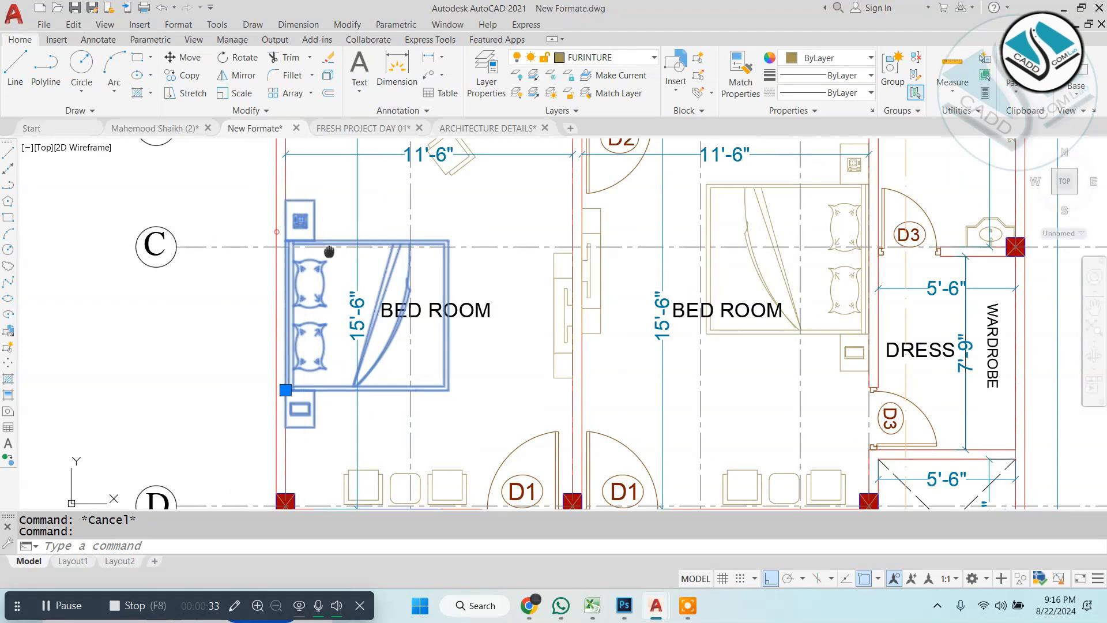
middle_click_drag(398, 237, 340, 311)
scroll(340, 312, "down", 2)
scroll(340, 311, "up", 2)
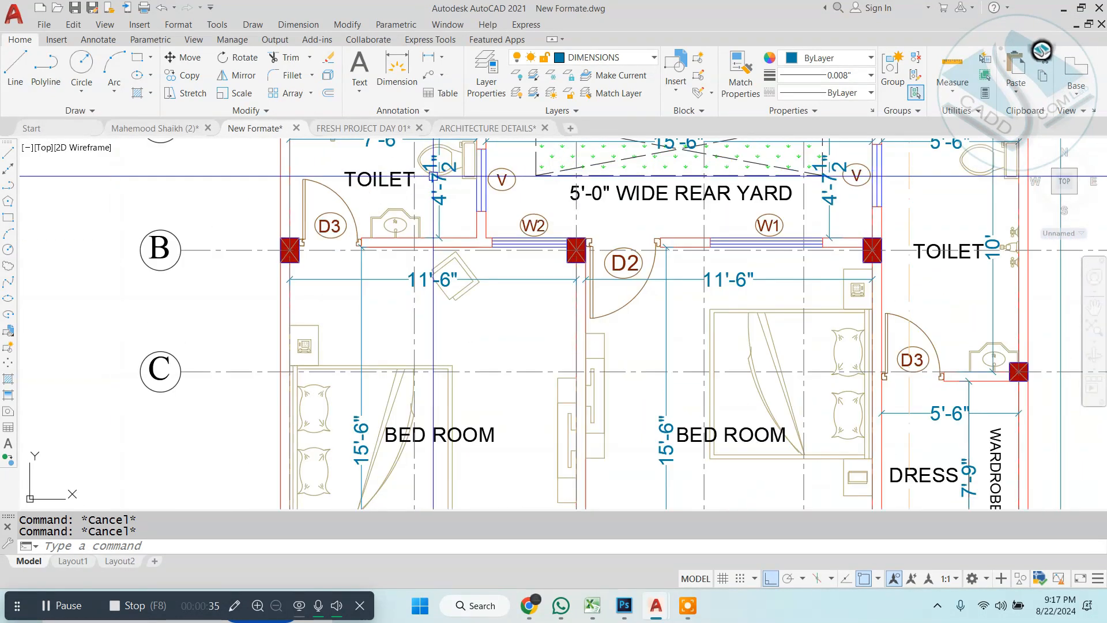
middle_click_drag(426, 200, 401, 250)
scroll(401, 250, "down", 3)
scroll(391, 234, "up", 1)
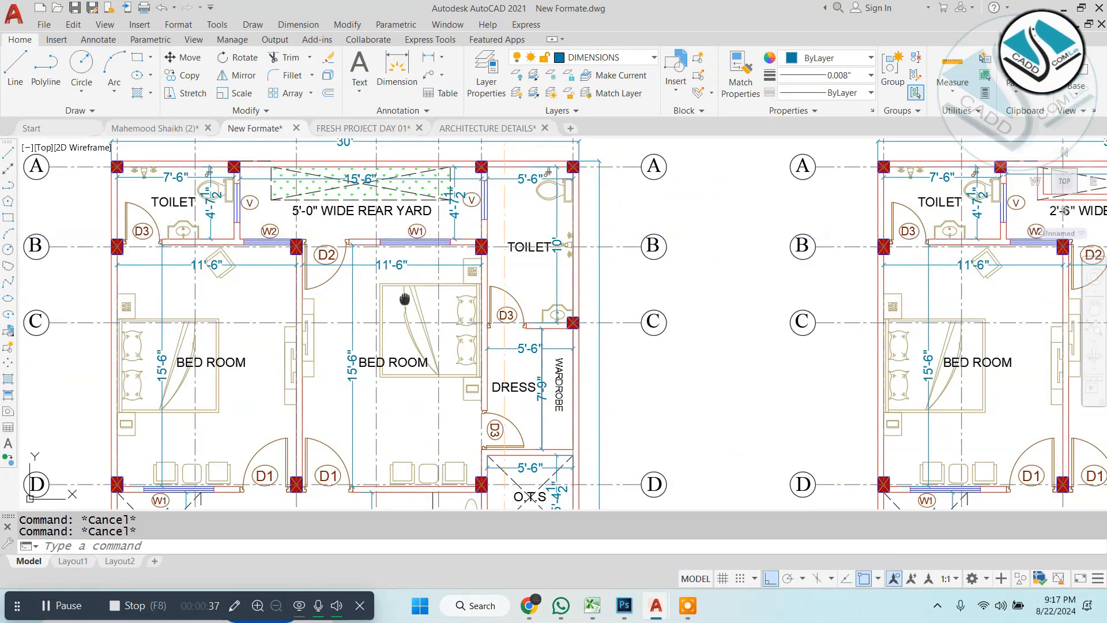
Step: Change the font of the ground floor KITCHEN label to Times New Roman
middle_click_drag(404, 298, 438, 6)
scroll(634, 339, "up", 3)
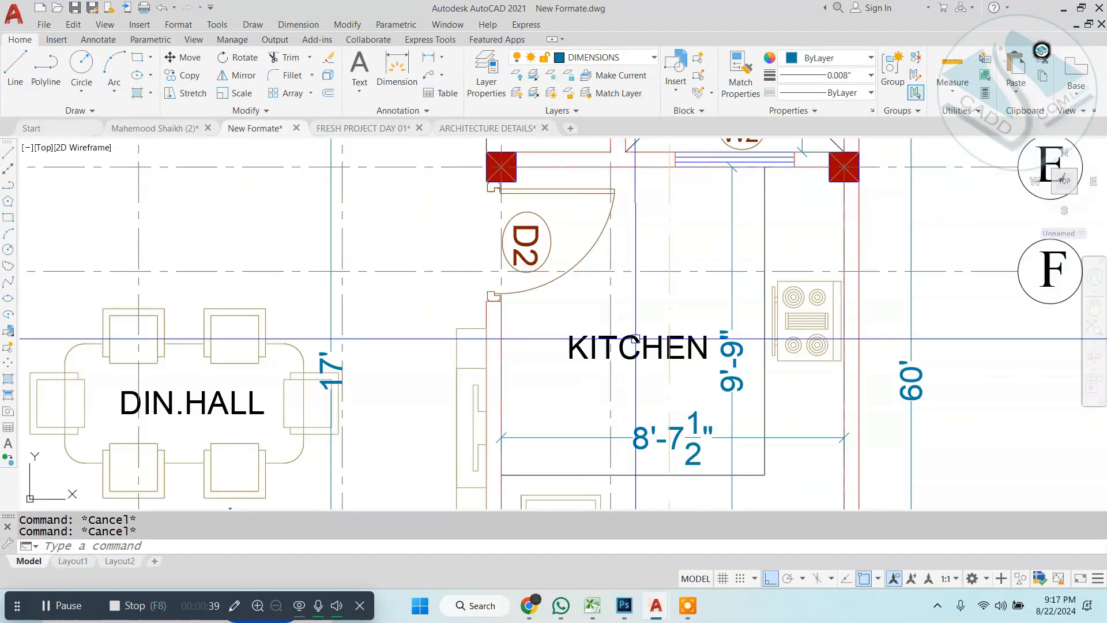
double_click(638, 340)
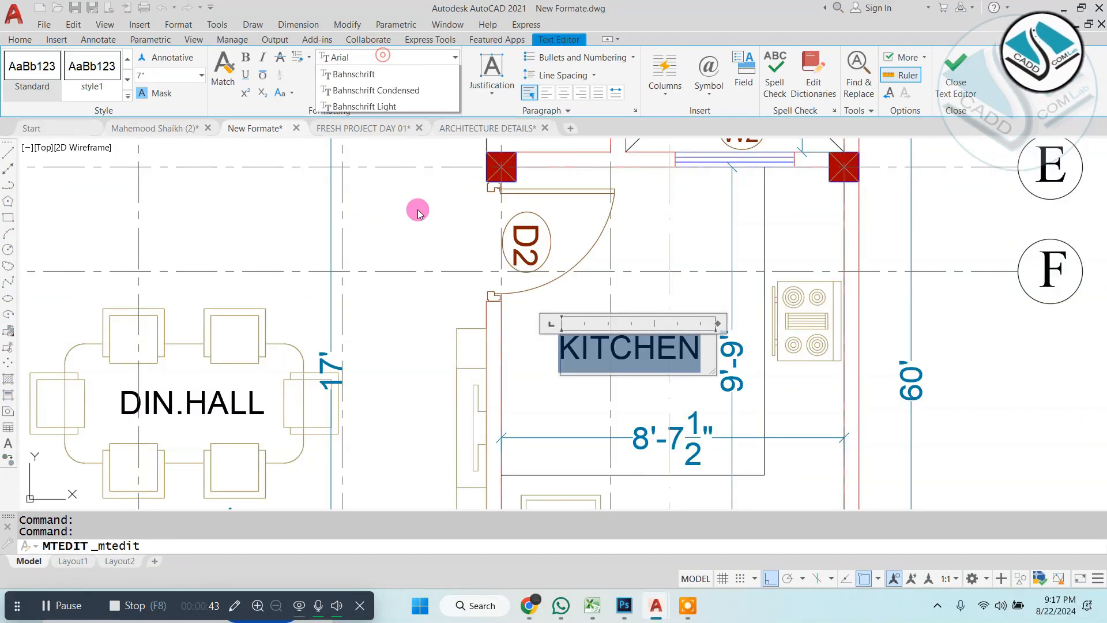
key("t")
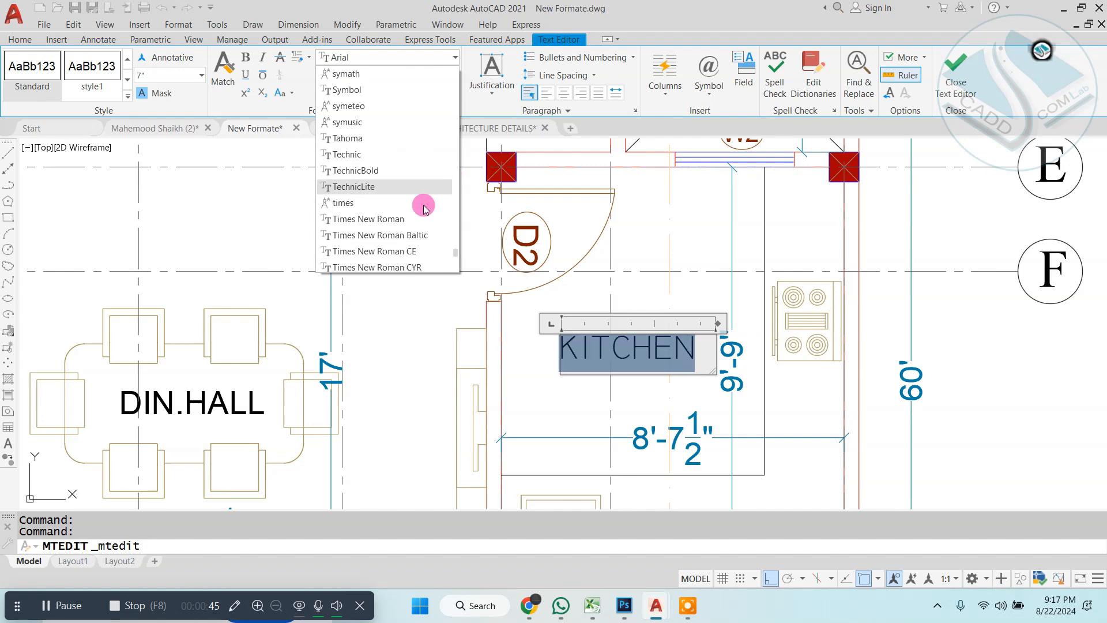
left_click(424, 218)
left_click(694, 227)
key("Escape")
key("Escape")
scroll(600, 288, "down", 5)
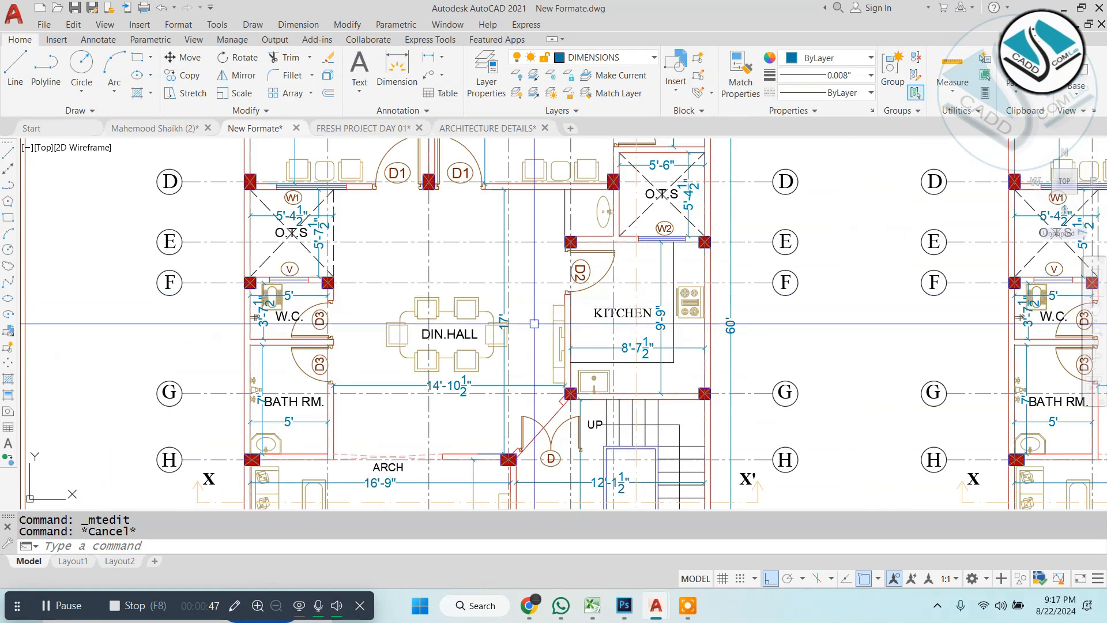
Step: Change the font of the ground floor DIN.HALL label to Times New Roman
scroll(472, 330, "up", 2)
double_click(438, 326)
key("ctrl+a")
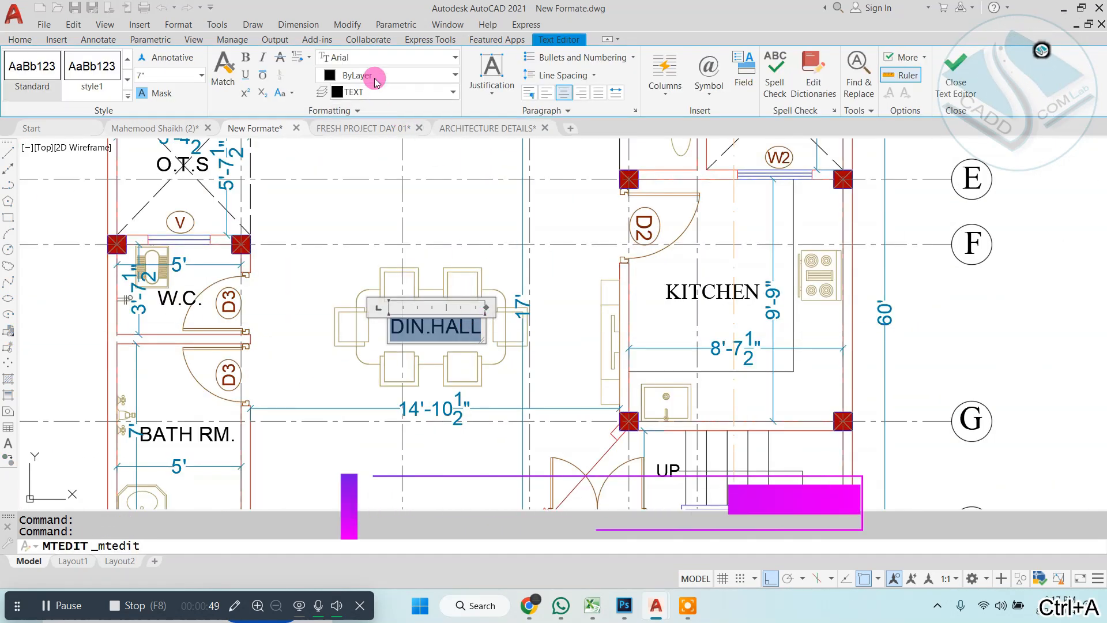
left_click(386, 57)
key("t")
key("i")
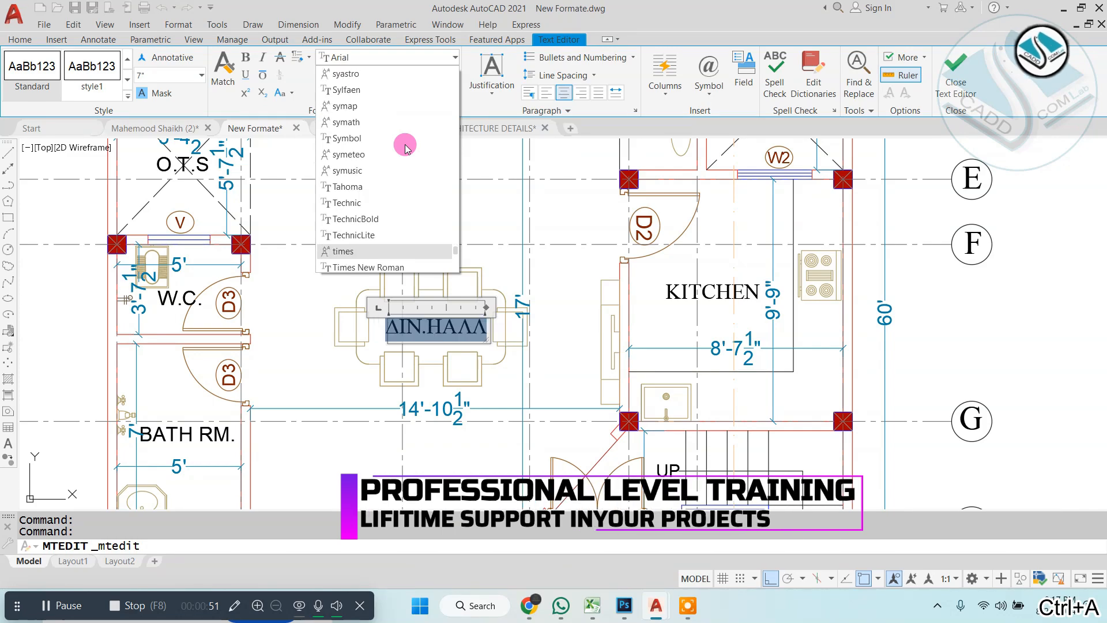
left_click(396, 254)
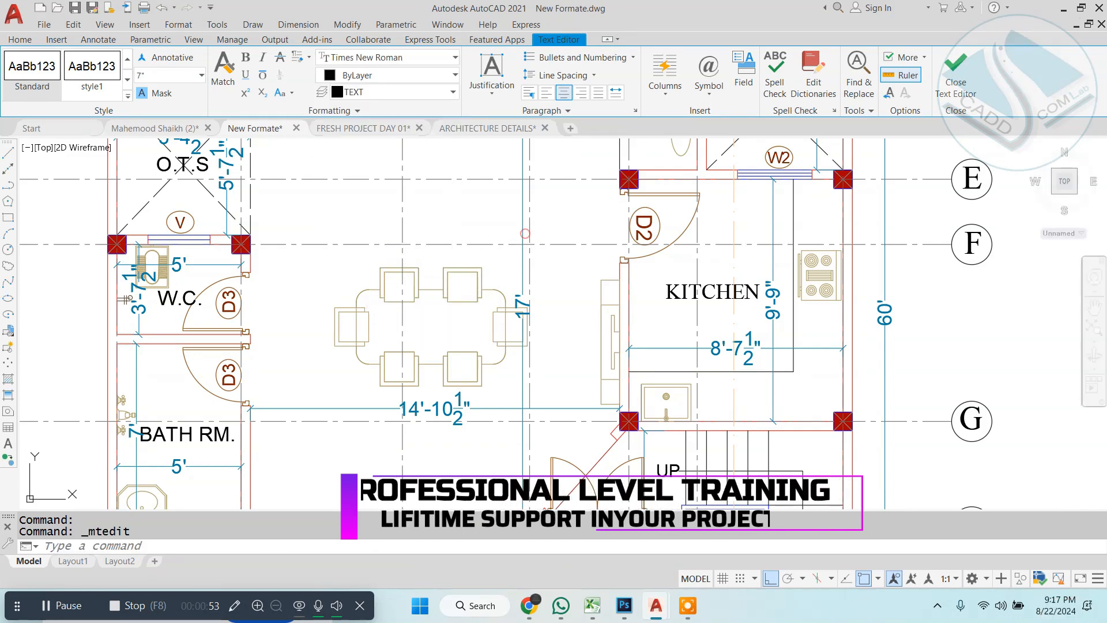
key("Escape")
Step: Erase the two sheet border frames that surround the ground floor and first floor plans
scroll(396, 253, "down", 5)
scroll(413, 231, "up", 5)
scroll(413, 231, "down", 6)
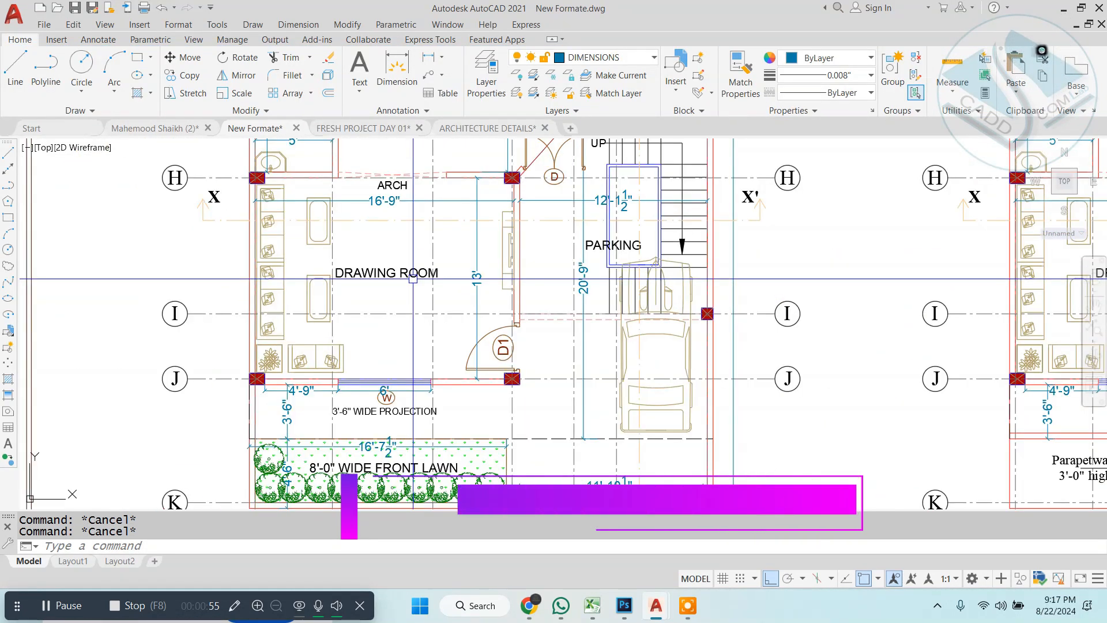
scroll(497, 258, "up", 2)
middle_click_drag(498, 257, 482, 398)
middle_click_drag(549, 213, 543, 252)
scroll(543, 254, "down", 2)
middle_click_drag(455, 225, 668, 232)
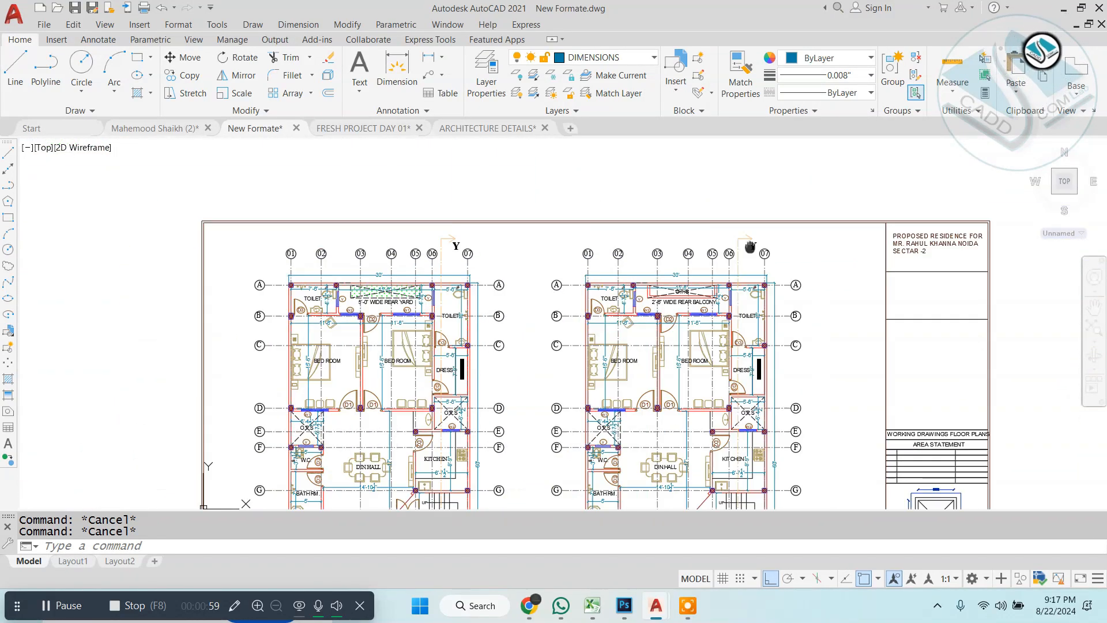
scroll(435, 248, "up", 2)
left_click(591, 236)
left_click(122, 199)
type("e")
key("Return")
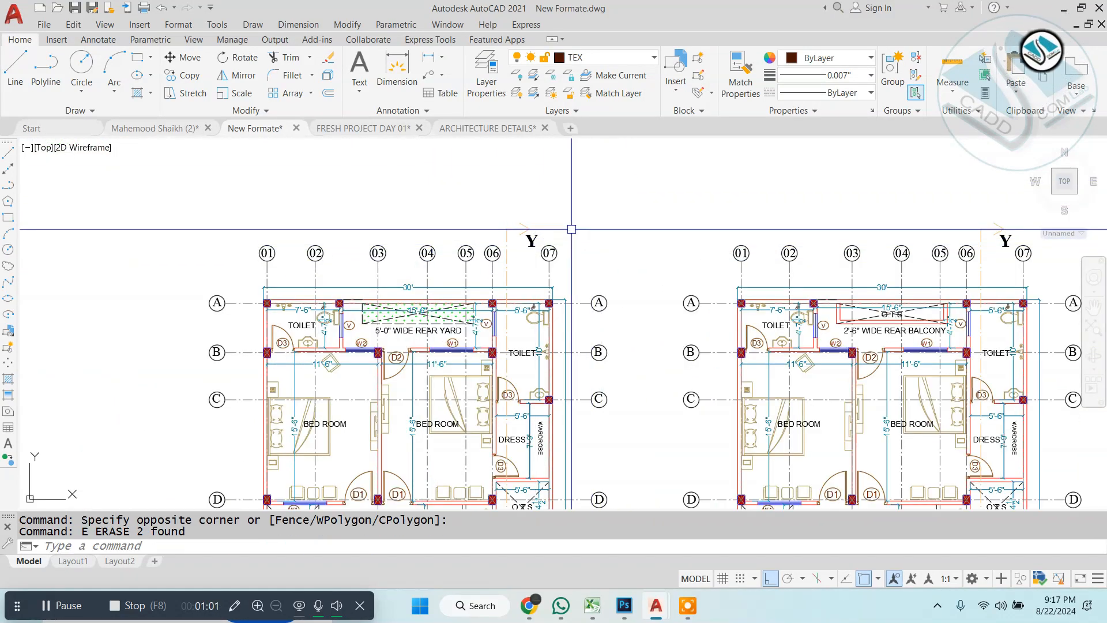
Step: Stretch the upper grid bubbles 01 to 07 and the Y section marker of the ground floor plan upward, away from the building
left_click(564, 180)
left_click(167, 264)
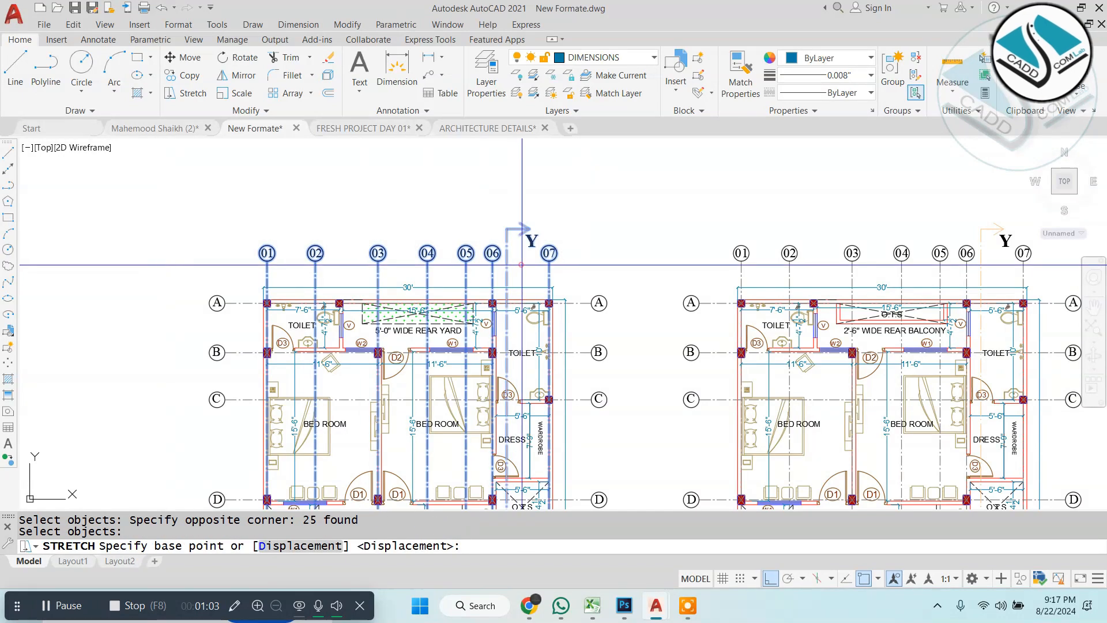
left_click(549, 252)
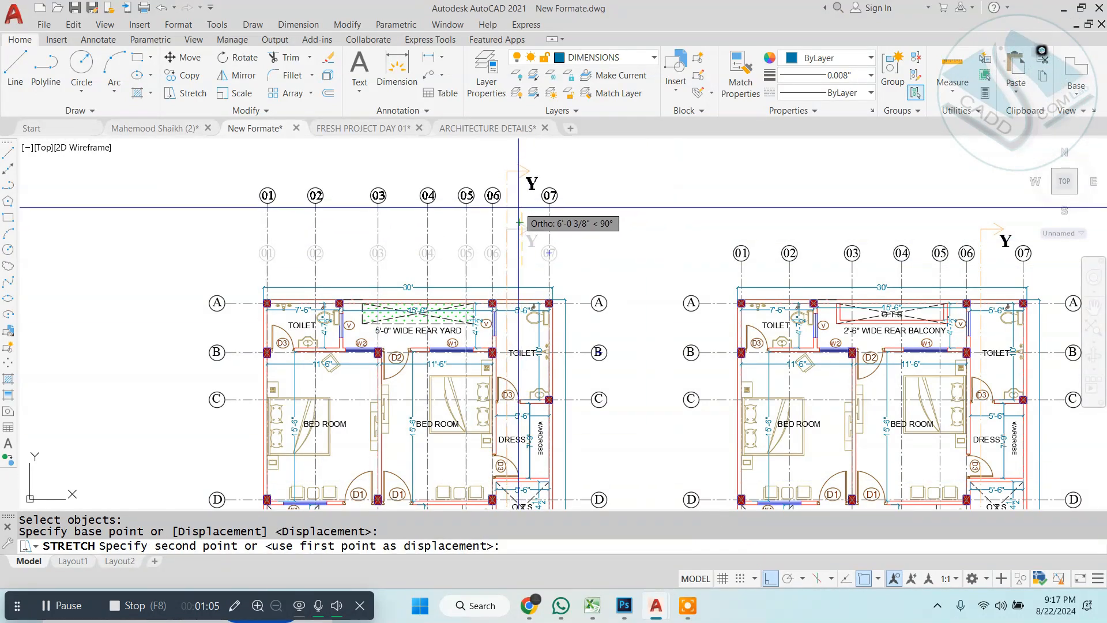
left_click(517, 213)
key("Escape")
scroll(514, 217, "down", 4)
scroll(459, 227, "up", 4)
Step: Stretch the left-hand grid bubbles A to K and the X section marker of the ground floor plan outward from the building
type("s")
key("Return")
left_click(511, 162)
scroll(459, 368, "down", 2)
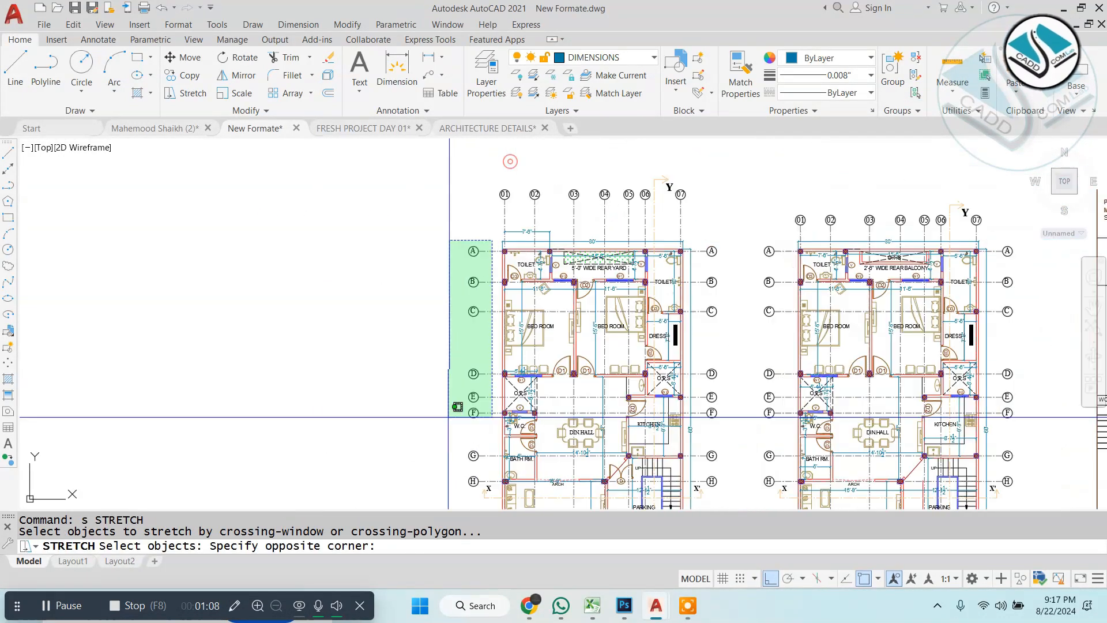
middle_click_drag(448, 423, 453, 285)
middle_click_drag(387, 463, 375, 381)
left_click(356, 420)
key("Return")
middle_click_drag(380, 289, 378, 352)
left_click(375, 352)
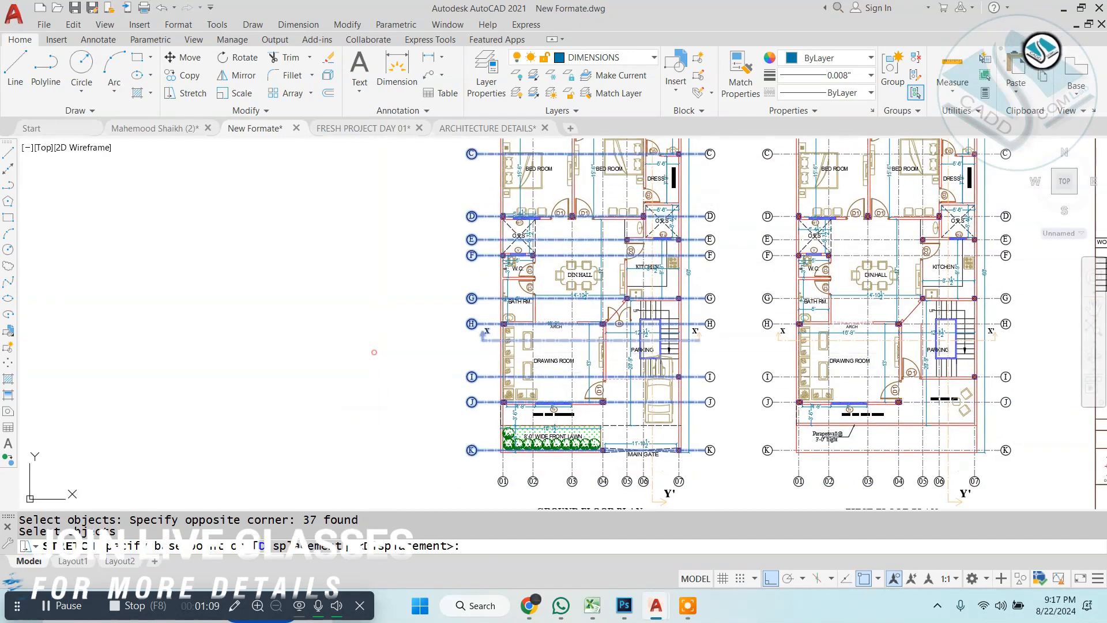
left_click(374, 352)
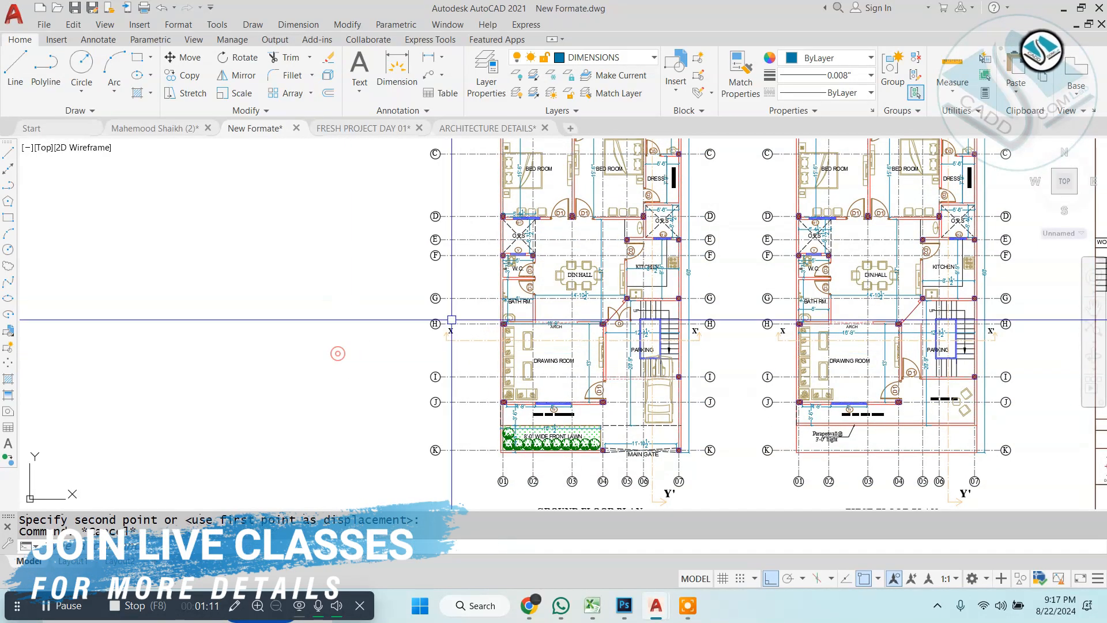
key("Escape")
key("Escape")
Step: Add a horizontal linear dimension inside the ground floor's upper-left toilet, measured between the grid column centres
middle_click_drag(392, 190, 392, 348)
scroll(392, 348, "up", 4)
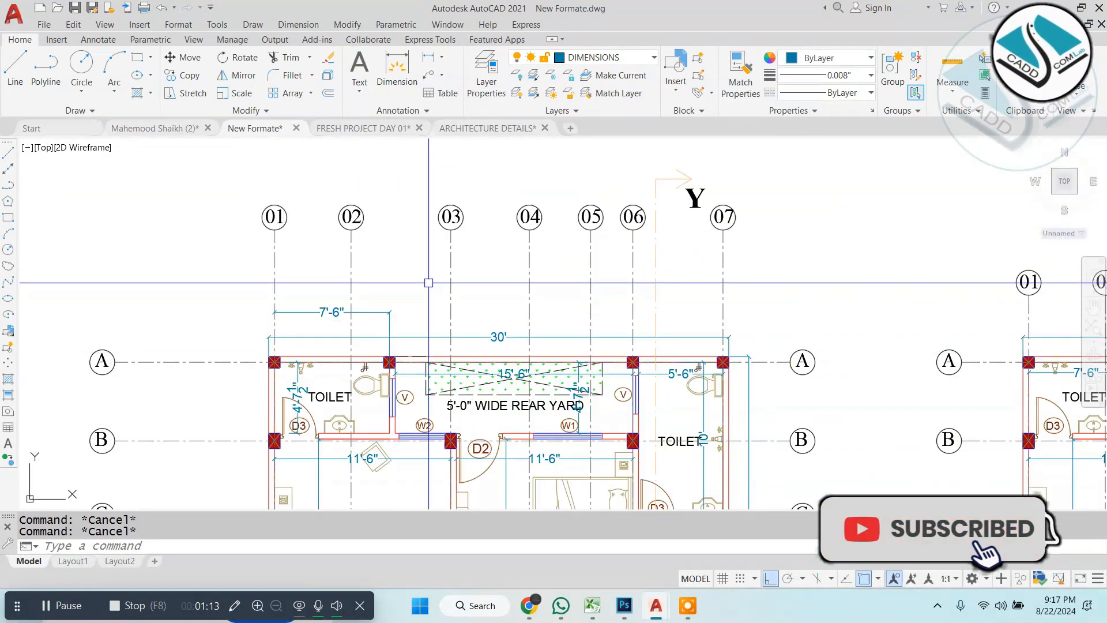
scroll(392, 346, "down", 2)
scroll(372, 285, "up", 4)
scroll(372, 285, "up", 2)
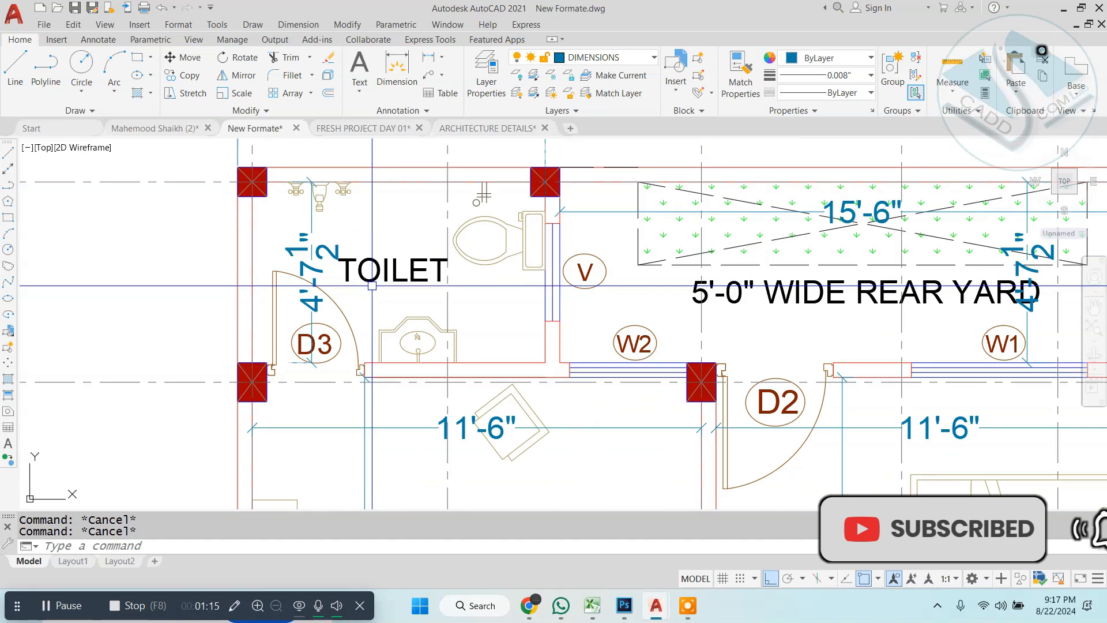
scroll(387, 285, "down", 2)
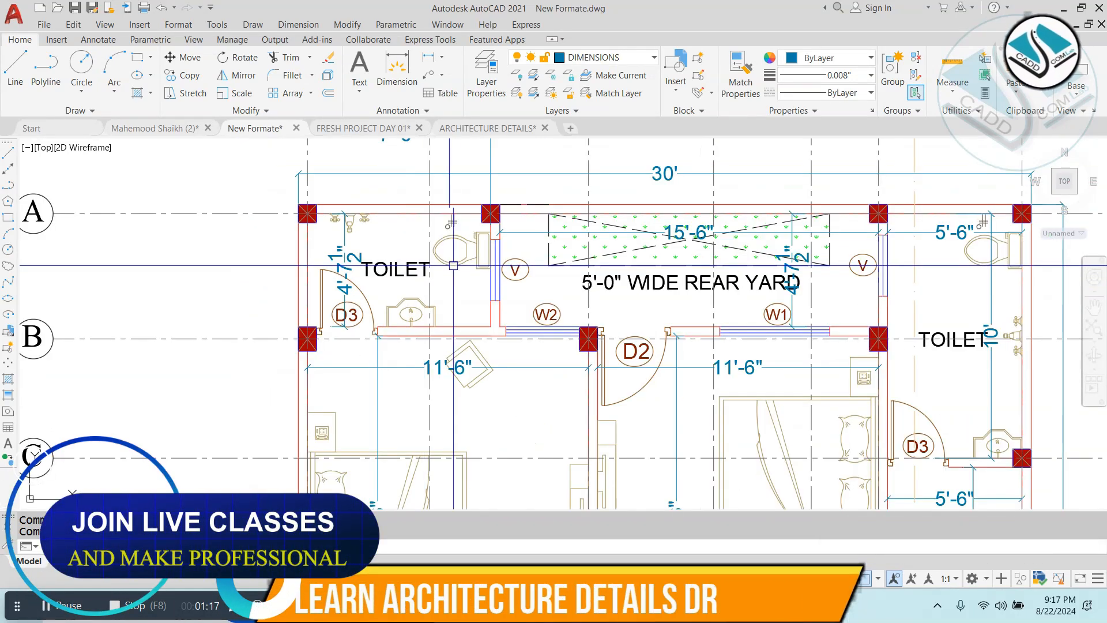
scroll(301, 253, "up", 2)
left_click(298, 25)
left_click(309, 69)
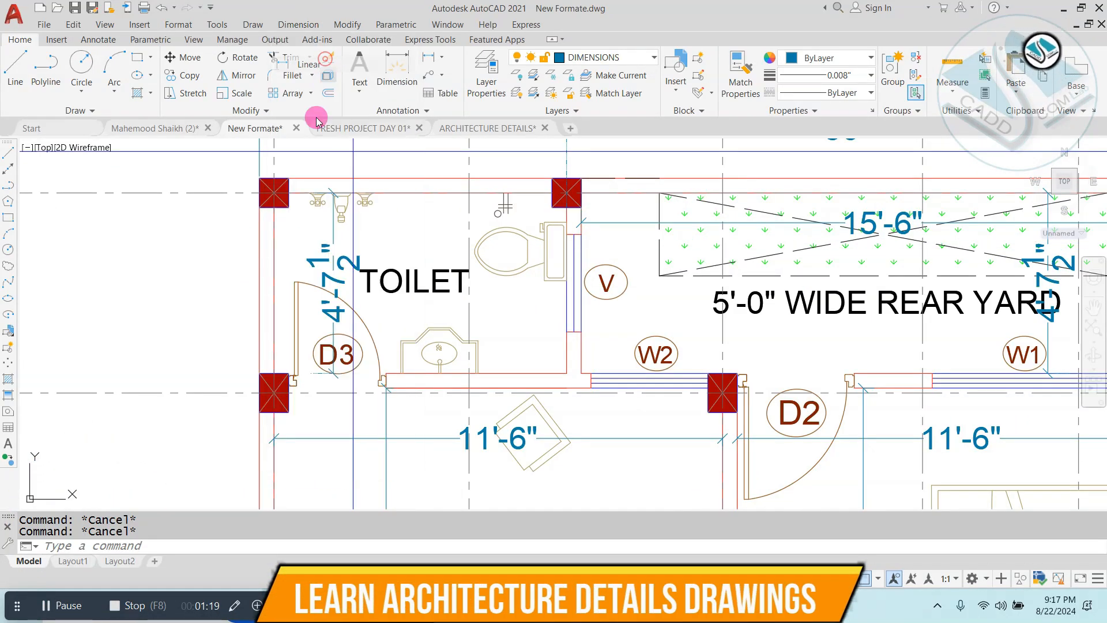
scroll(260, 240, "up", 2)
left_click(261, 240)
left_click(726, 240)
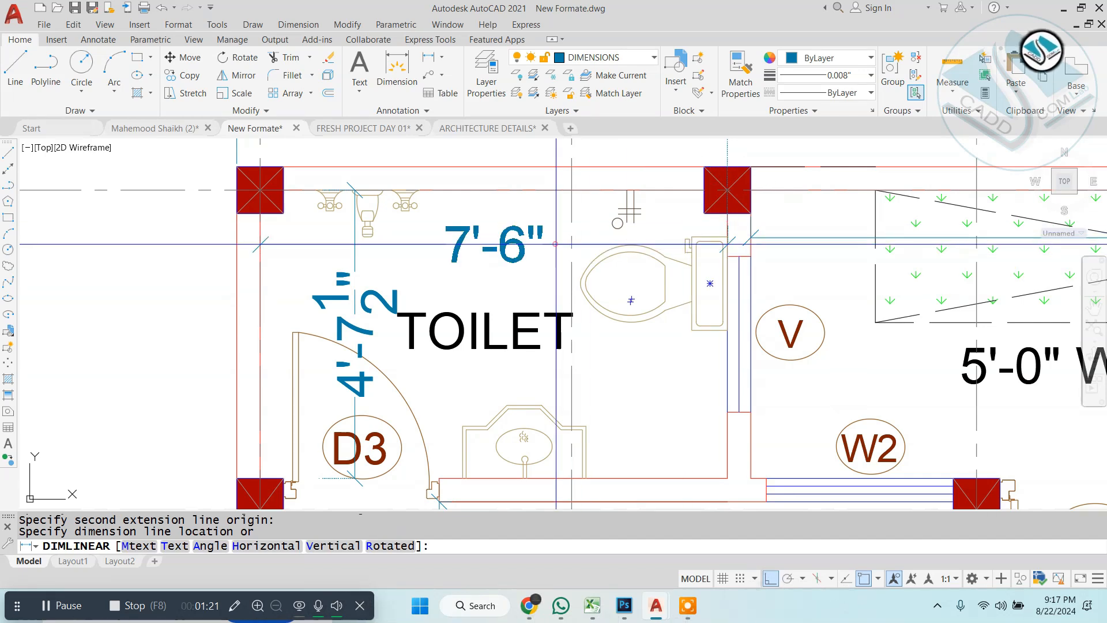
left_click(487, 242)
scroll(486, 252, "down", 2)
key("Escape")
Step: Change the Standard text style used by dimension style pra to the Times New Roman font, make it current and save the change
scroll(486, 253, "up", 3)
type("d")
key("Return")
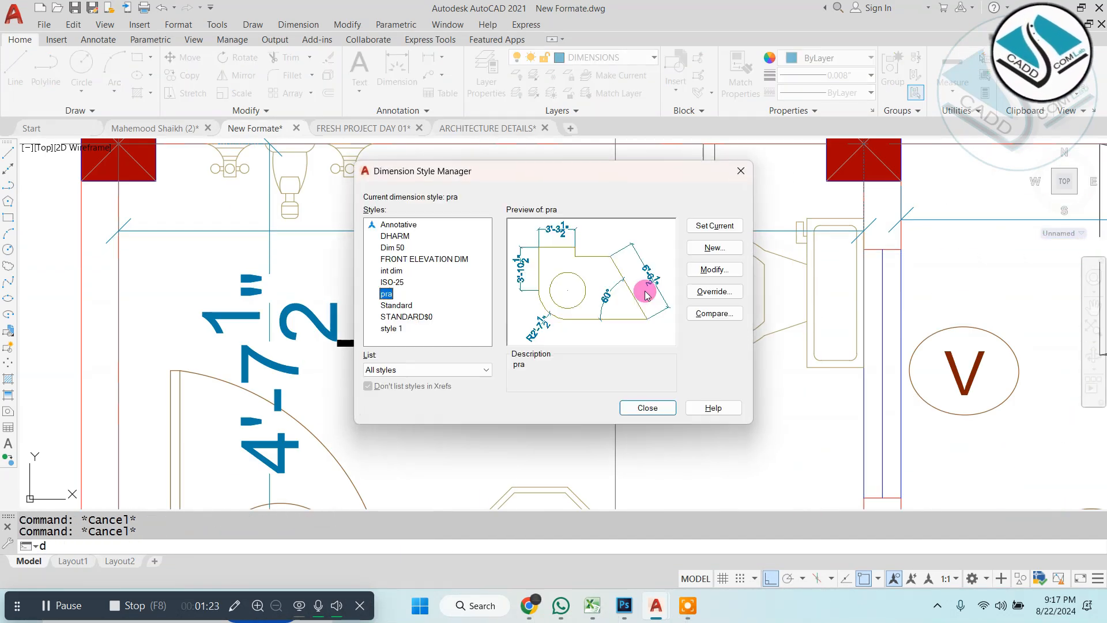
left_click(739, 274)
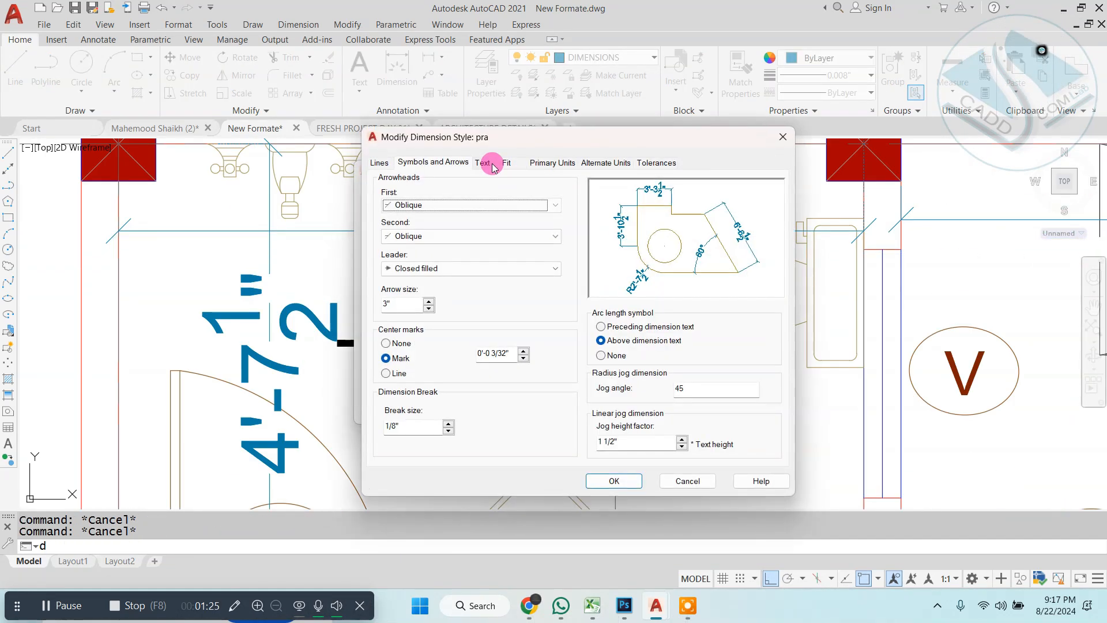
left_click(483, 162)
left_click(566, 200)
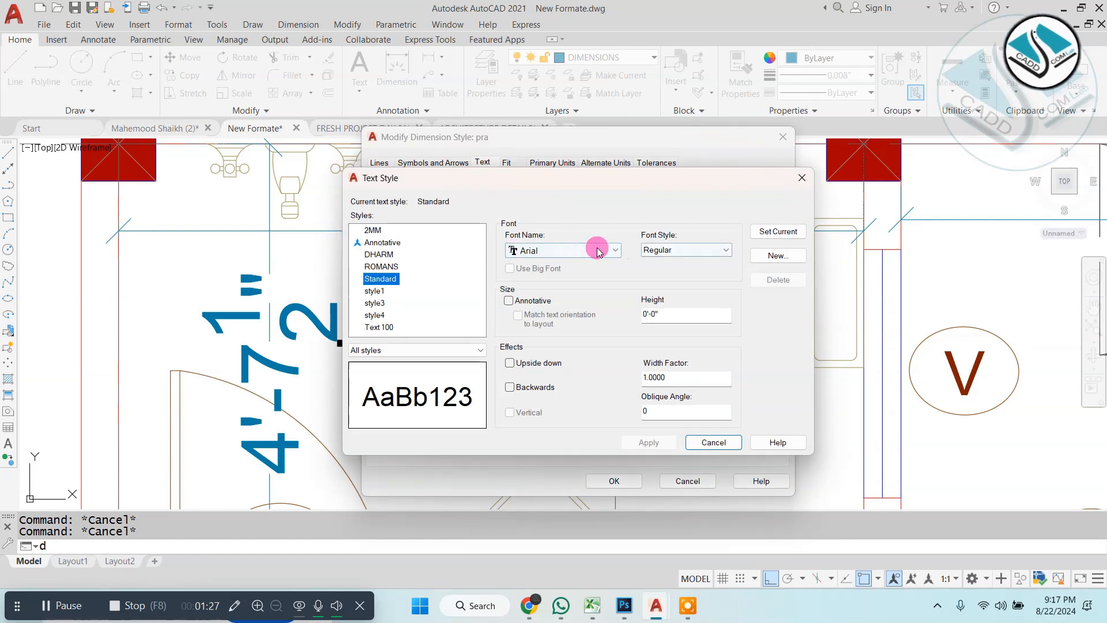
left_click(570, 249)
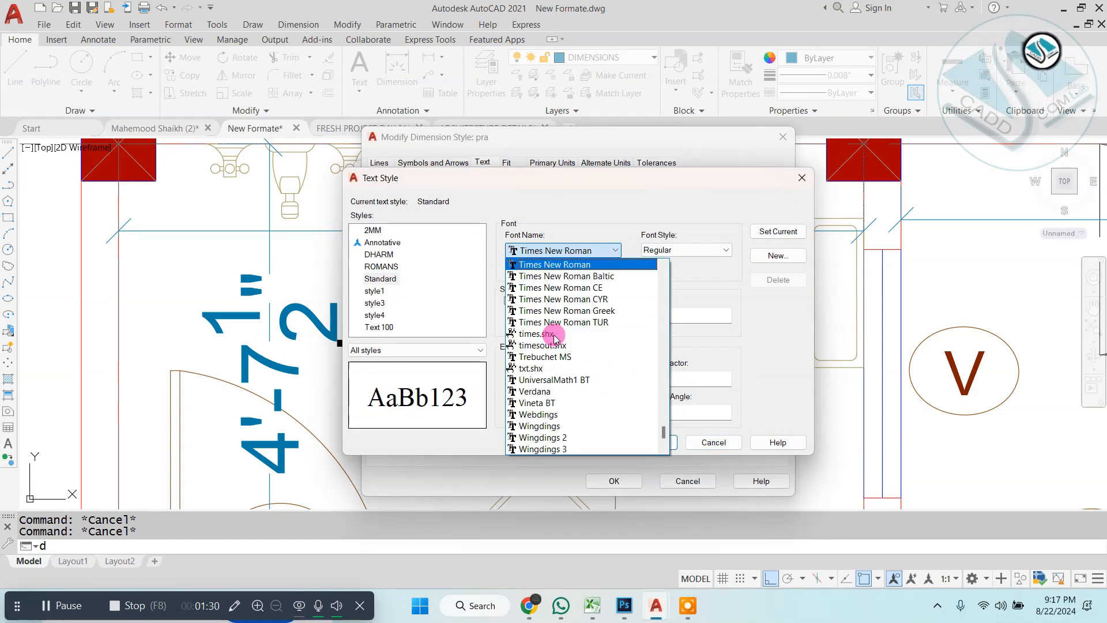
left_click(600, 270)
left_click(768, 229)
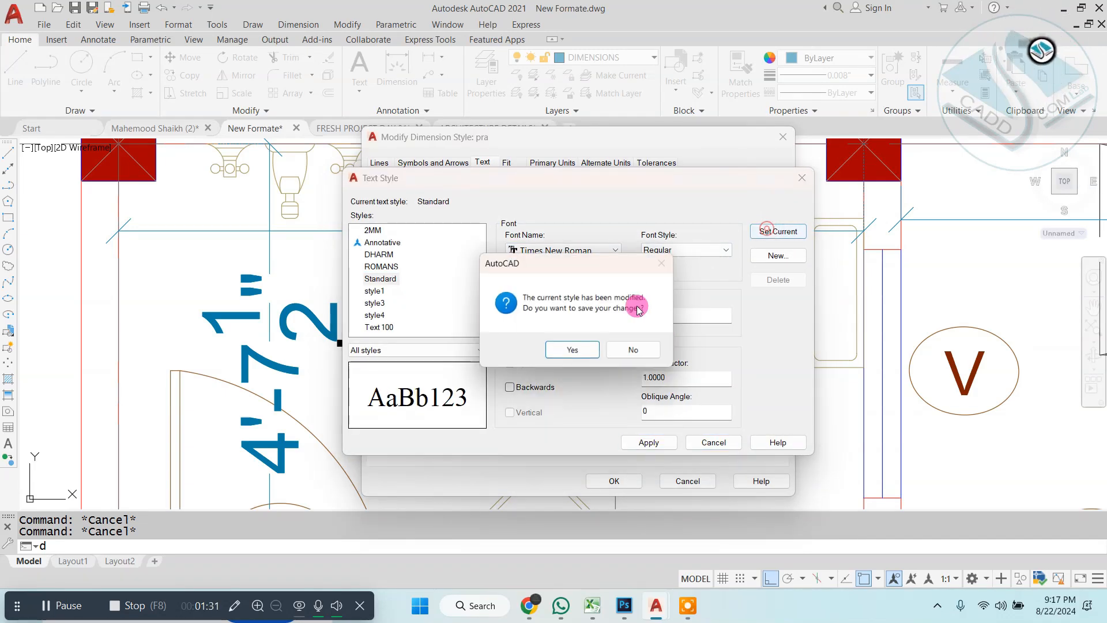
left_click(568, 349)
Step: Accept the modifications to dimension style pra and set it as the current dimension style
left_click(712, 442)
left_click(615, 480)
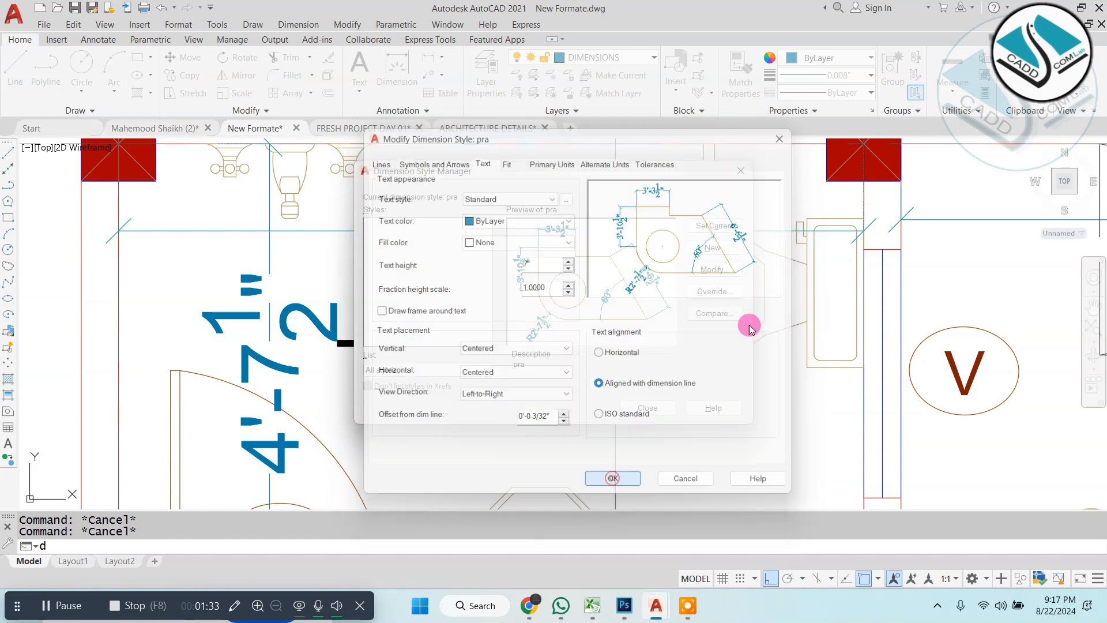
left_click(736, 226)
left_click(645, 408)
Step: Examine the restyled dimension text across the toilets, rear yard and bedrooms of the ground floor plan
scroll(485, 321, "down", 4)
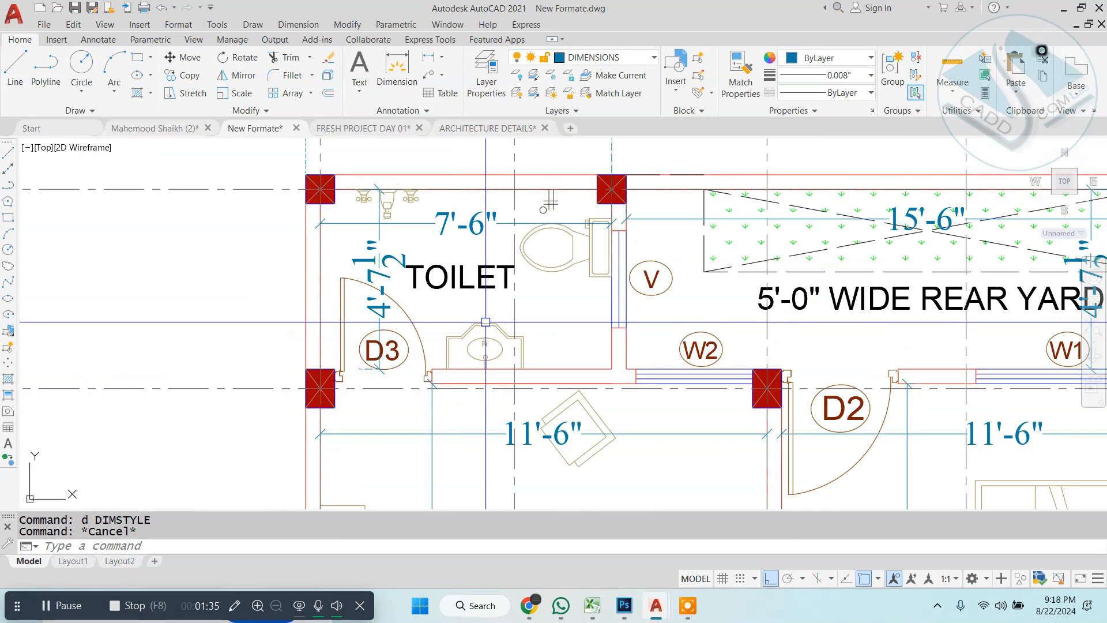
scroll(447, 296, "down", 3)
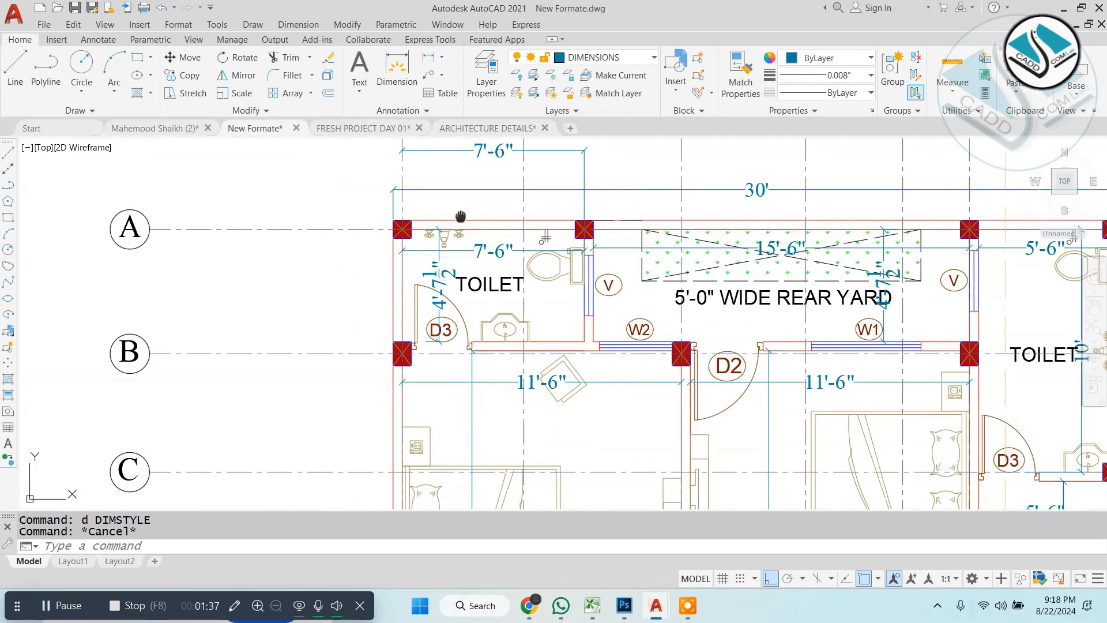
scroll(463, 365, "down", 2)
mouse_move(463, 366)
middle_mouse_down()
mouse_move(394, 250)
mouse_move(246, 354)
middle_mouse_up()
scroll(304, 244, "up", 2)
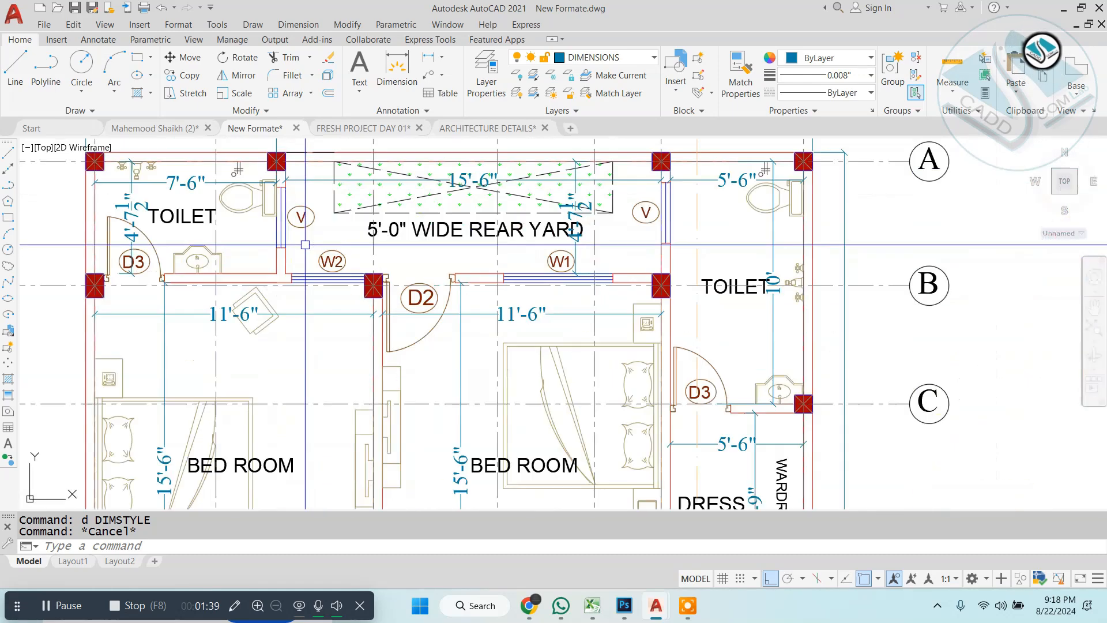
scroll(306, 255, "up", 2)
scroll(94, 369, "down", 2)
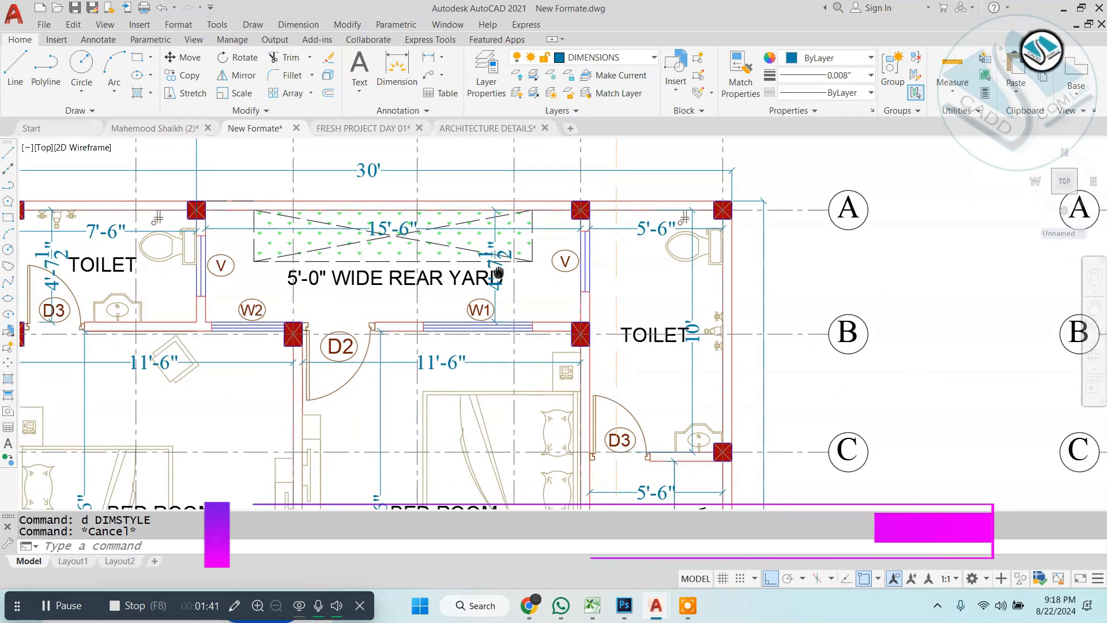
middle_click_drag(94, 369, 86, 285)
Step: Add a horizontal linear dimension above the rear yard wall, from window W1's near end to the column centreline beside the toilet
scroll(362, 268, "up", 2)
middle_click_drag(362, 268, 340, 339)
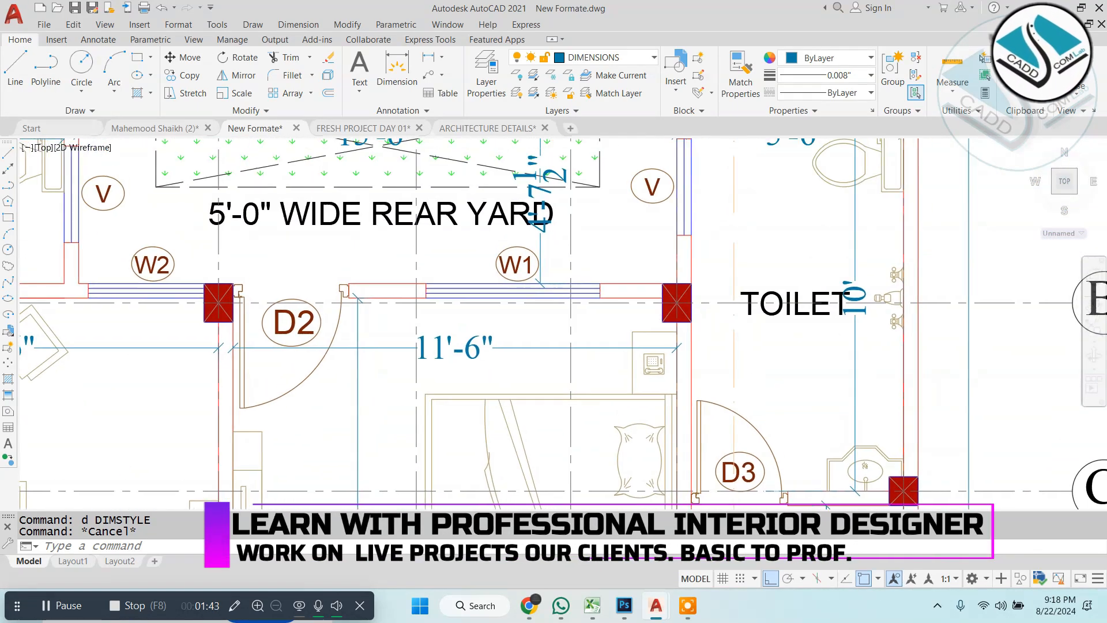
left_click(307, 26)
left_click(306, 62)
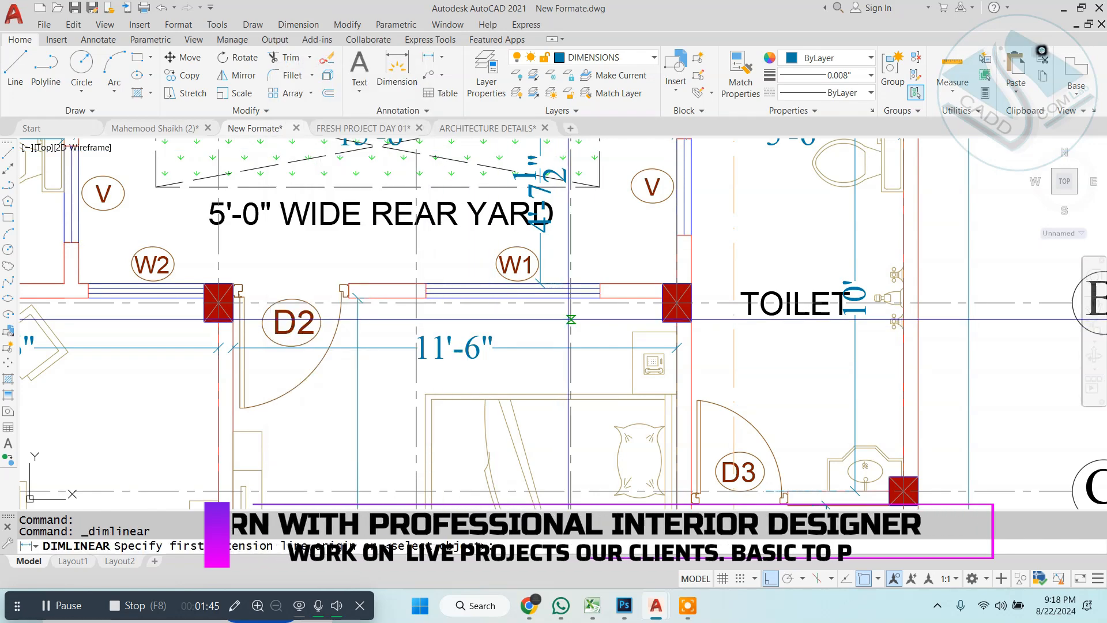
scroll(588, 288, "up", 2)
left_click(617, 271)
left_click(814, 277)
left_click(721, 253)
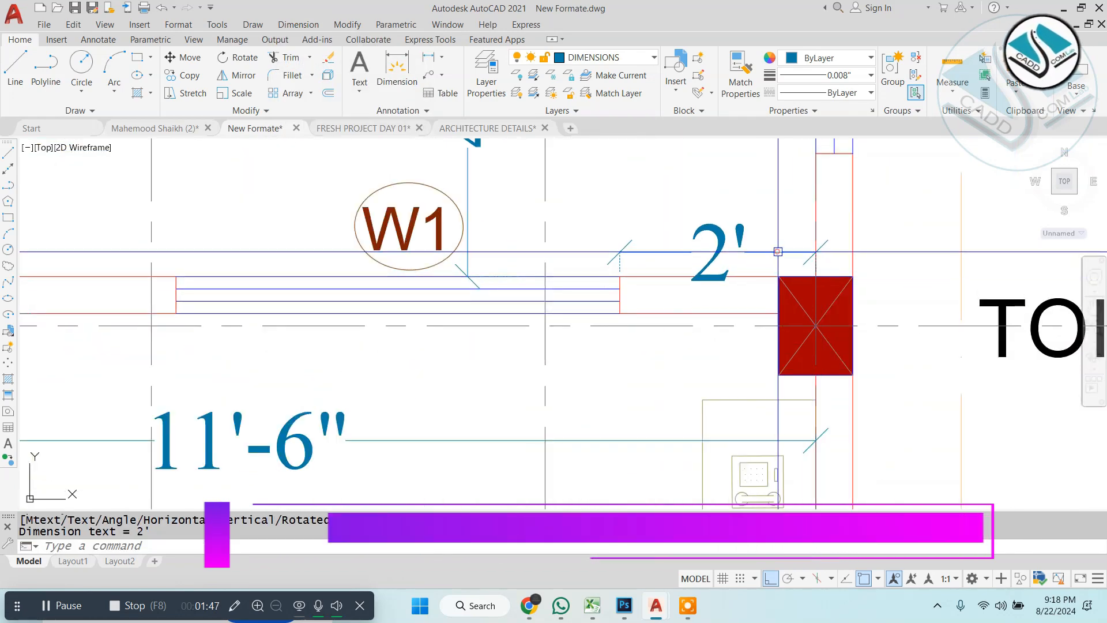
Step: Add a vertical linear dimension from the lower end of ventilator V to the top of the column on grid line B
scroll(578, 270, "down", 6)
middle_click_drag(553, 364, 500, 418)
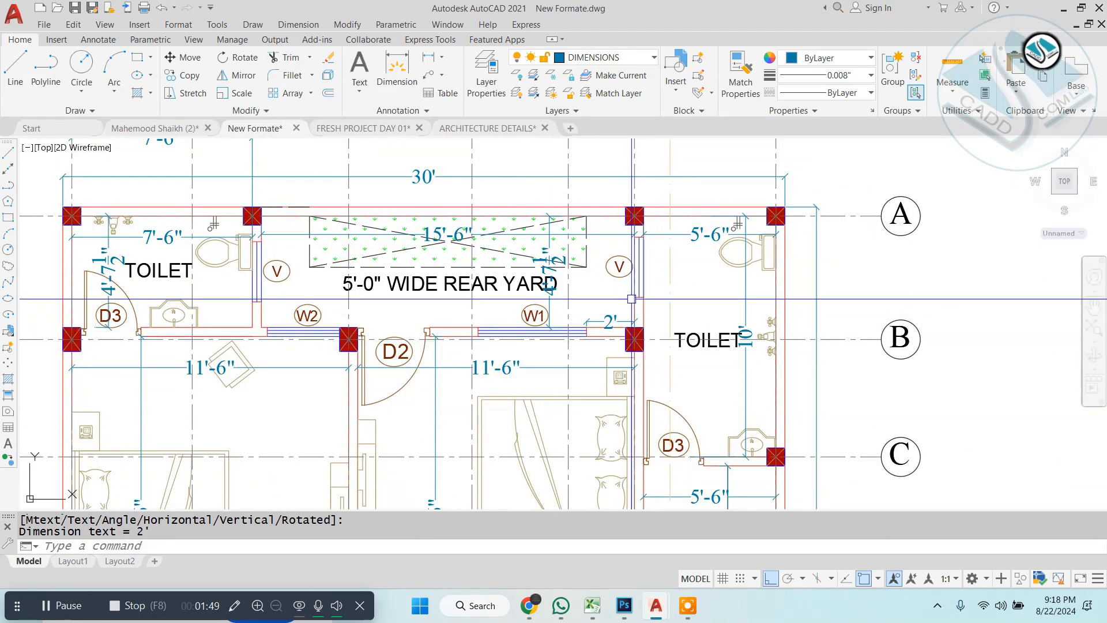
scroll(631, 298, "up", 6)
key("Escape")
key("Return")
left_click(642, 413)
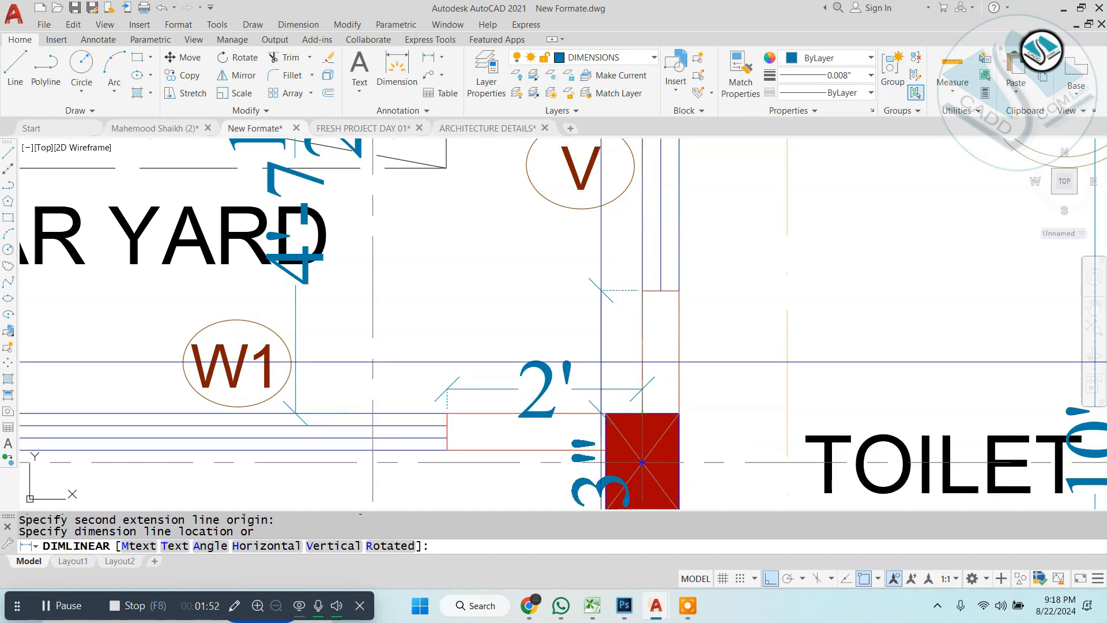
left_click(619, 450)
Step: Examine the ground floor's dimensions from the toilet and dress area down to the O.T.S, dining hall and kitchen
scroll(619, 449, "down", 6)
middle_click_drag(561, 492, 576, 305)
scroll(576, 305, "down", 4)
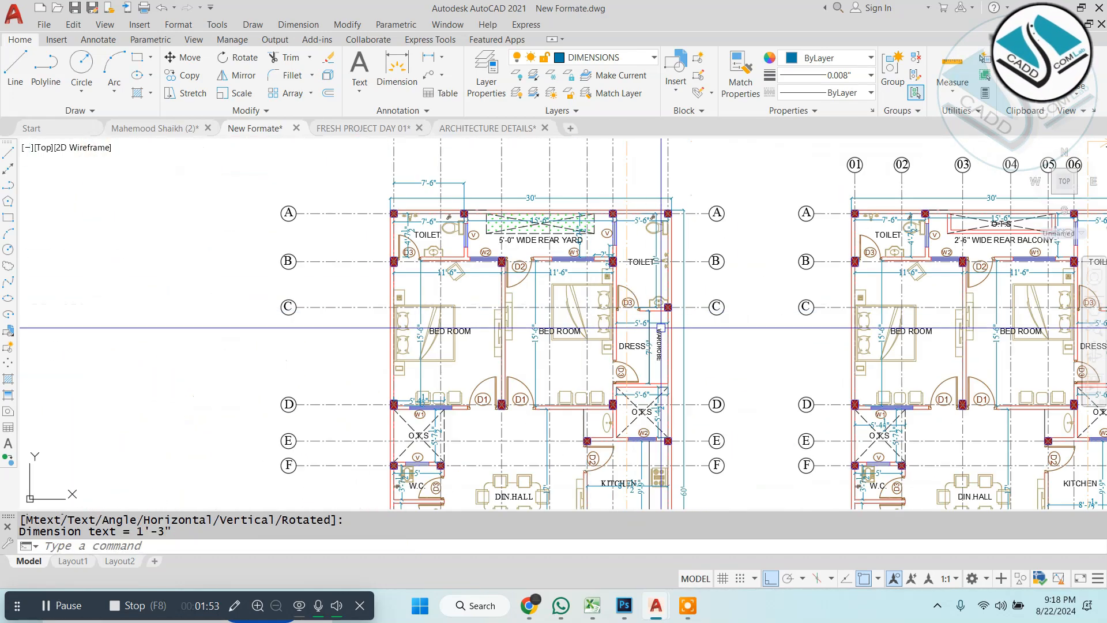
scroll(613, 327, "up", 4)
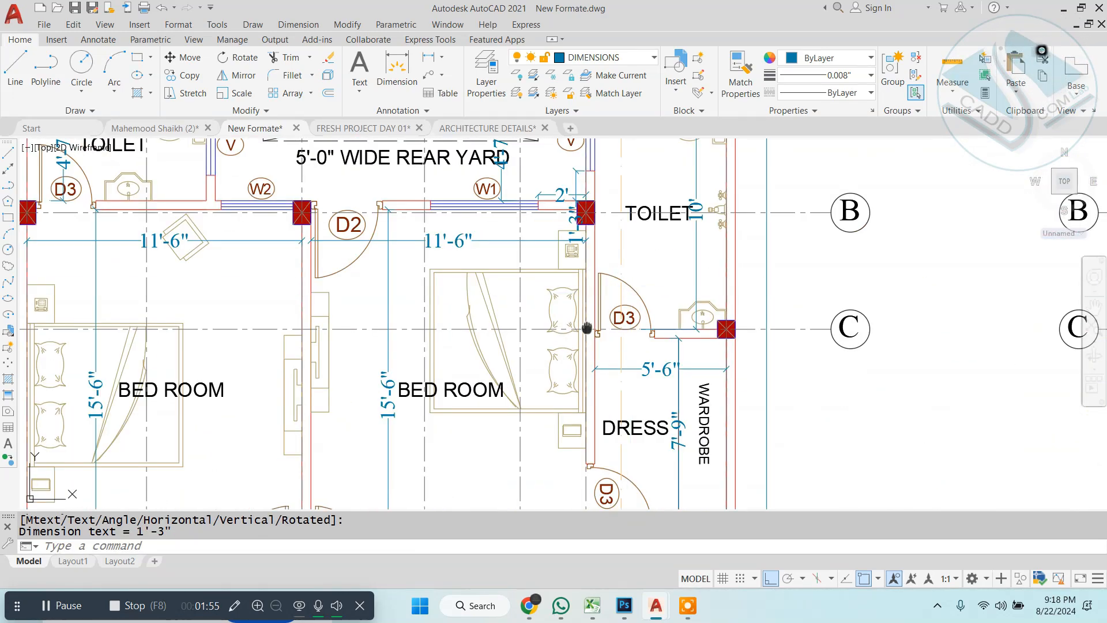
middle_click_drag(586, 328, 559, 362)
key("Escape")
scroll(601, 310, "down", 4)
scroll(601, 310, "up", 4)
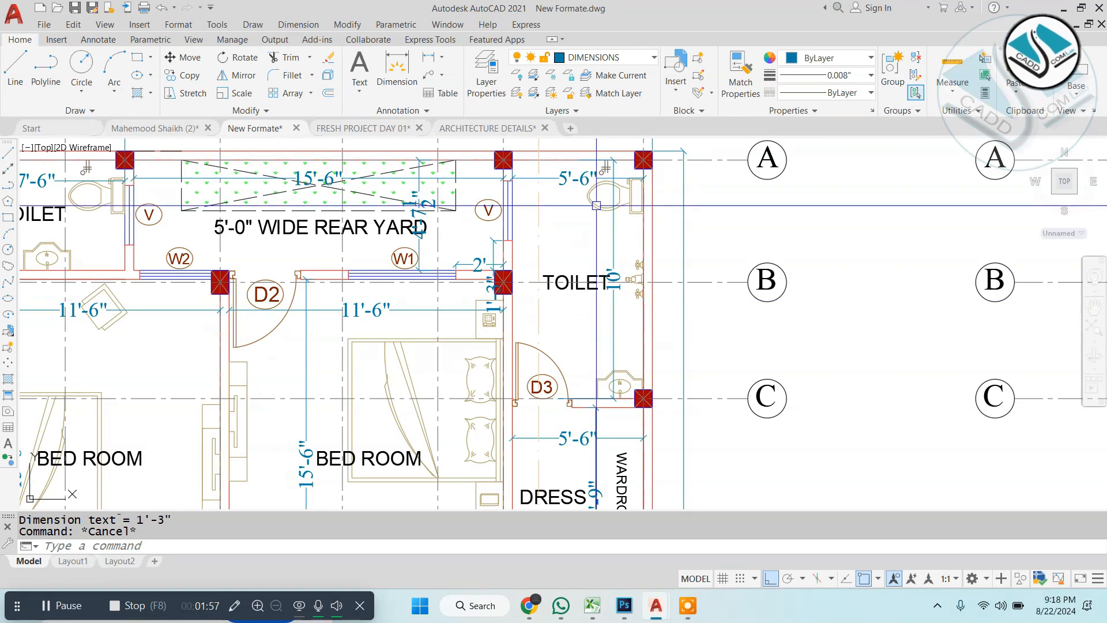
scroll(612, 256, "up", 2)
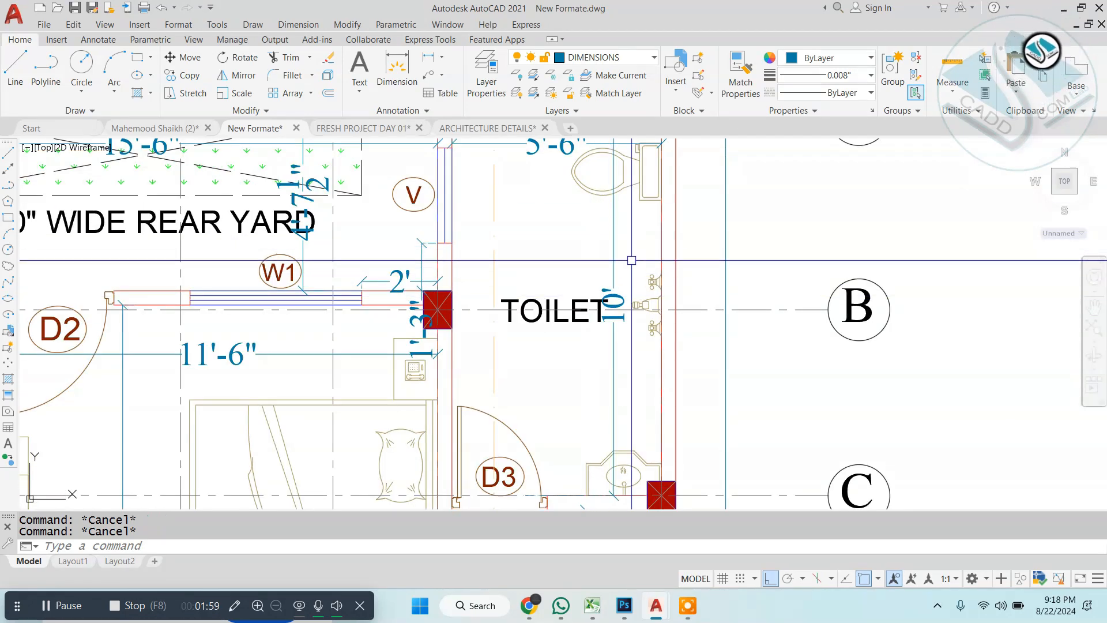
scroll(632, 260, "down", 4)
middle_click_drag(398, 346, 440, 202)
middle_click_drag(418, 307, 444, 224)
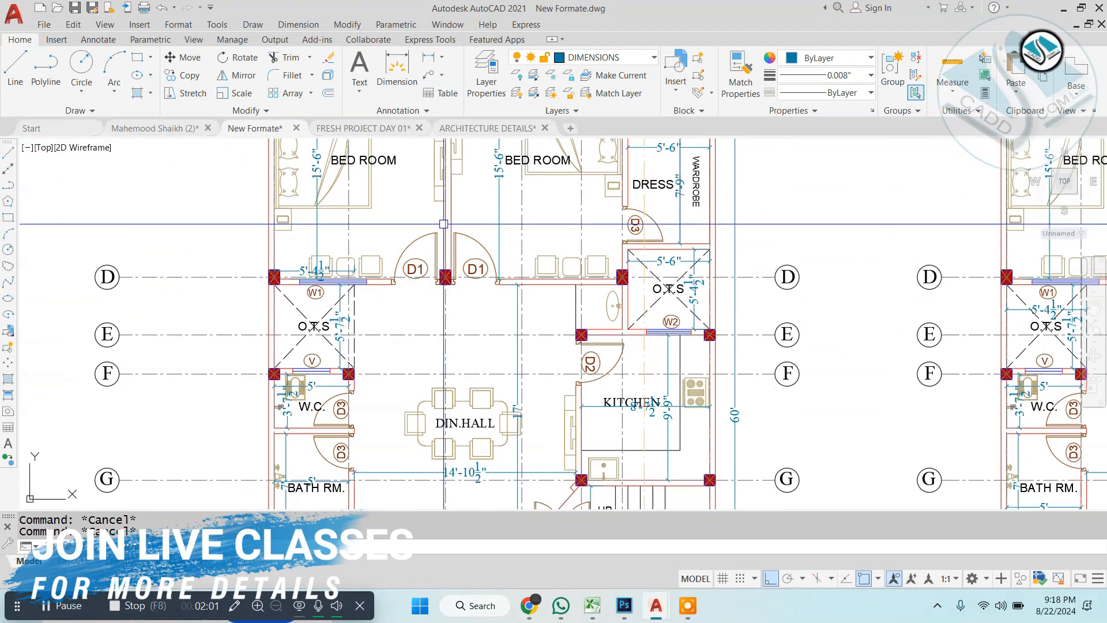
scroll(314, 331, "up", 2)
scroll(358, 281, "down", 2)
scroll(557, 284, "up", 2)
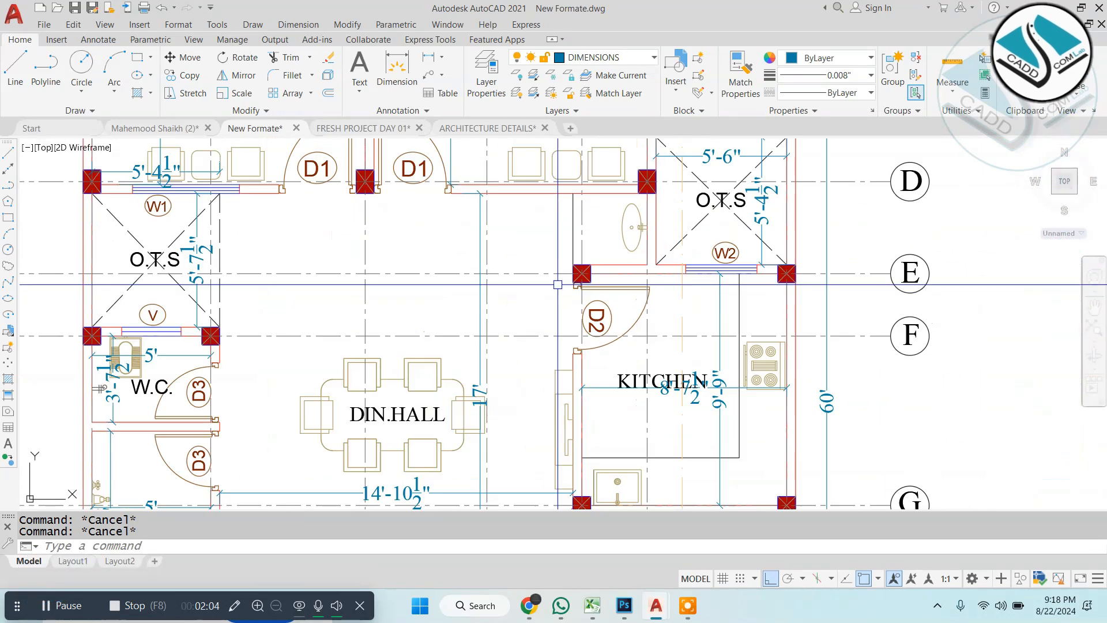
Step: Add a horizontal linear dimension across the kitchen counter below the stove, from the counter edge to the outer wall
middle_click_drag(568, 348, 563, 246)
middle_click_drag(609, 277, 436, 277)
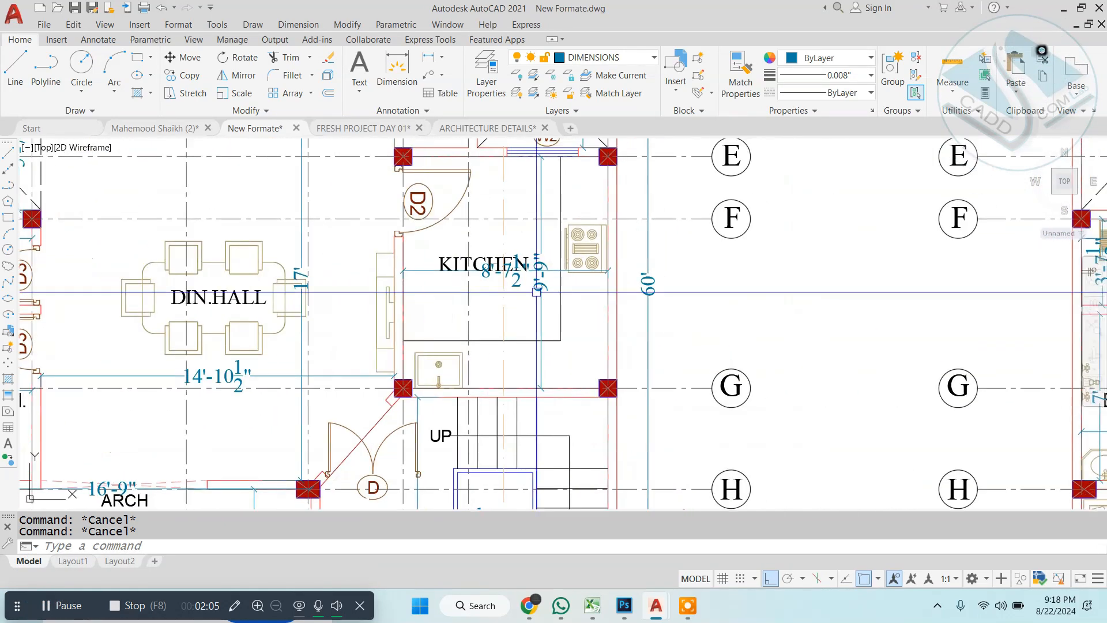
scroll(576, 292, "up", 4)
left_click(604, 339)
left_click(594, 362)
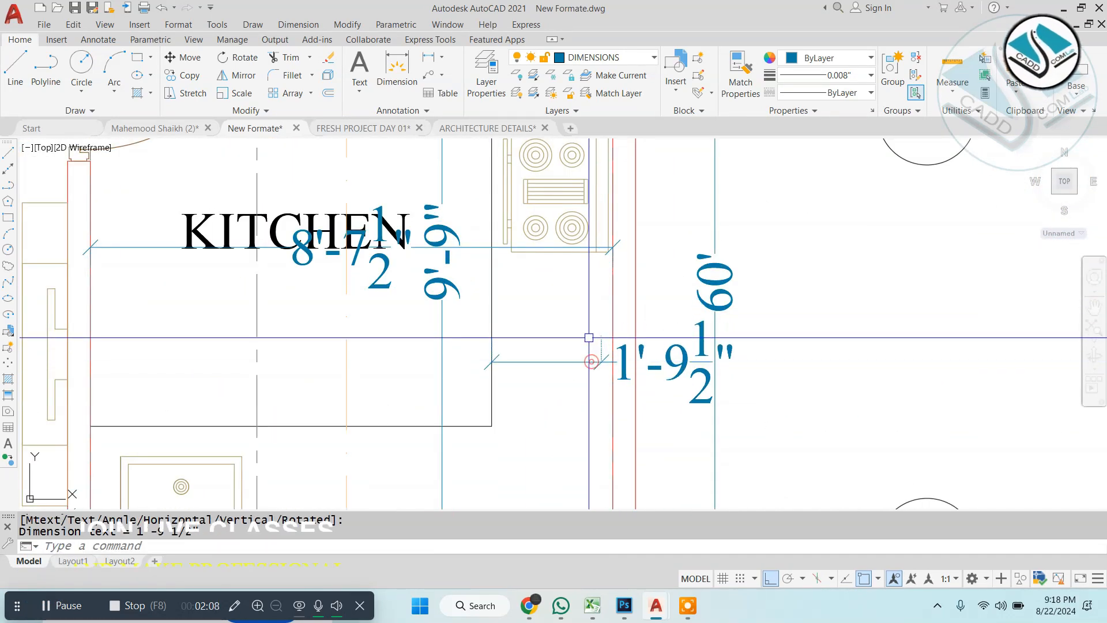
Step: Add a vertical linear dimension inside the kitchen, from the wall at window W2 down to the sink counter's edge
scroll(721, 311, "down", 4)
middle_click_drag(596, 297, 597, 319)
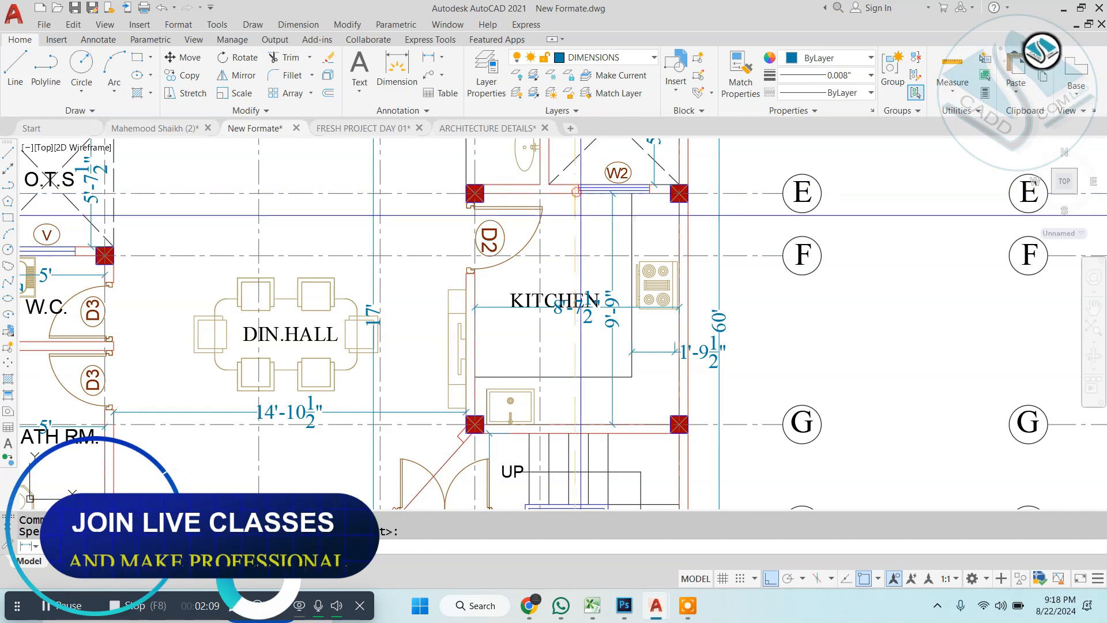
left_click(575, 193)
left_click(568, 373)
left_click(505, 329)
Step: Examine the ground floor's drawing room, parking and front lawn, and the first floor's front balcony with its parapet wall note
middle_click_drag(507, 461, 530, 242)
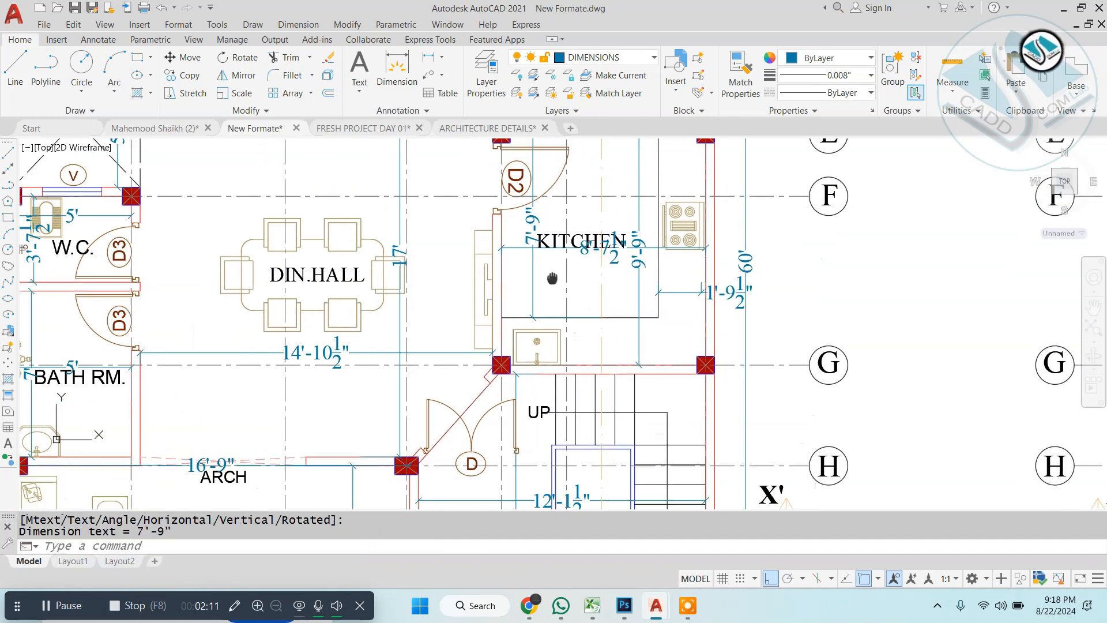
scroll(531, 288, "down", 3)
mouse_move(531, 404)
middle_mouse_down()
mouse_move(533, 309)
mouse_move(575, 254)
middle_mouse_up()
middle_click_drag(432, 348, 469, 243)
middle_click_drag(546, 330, 519, 248)
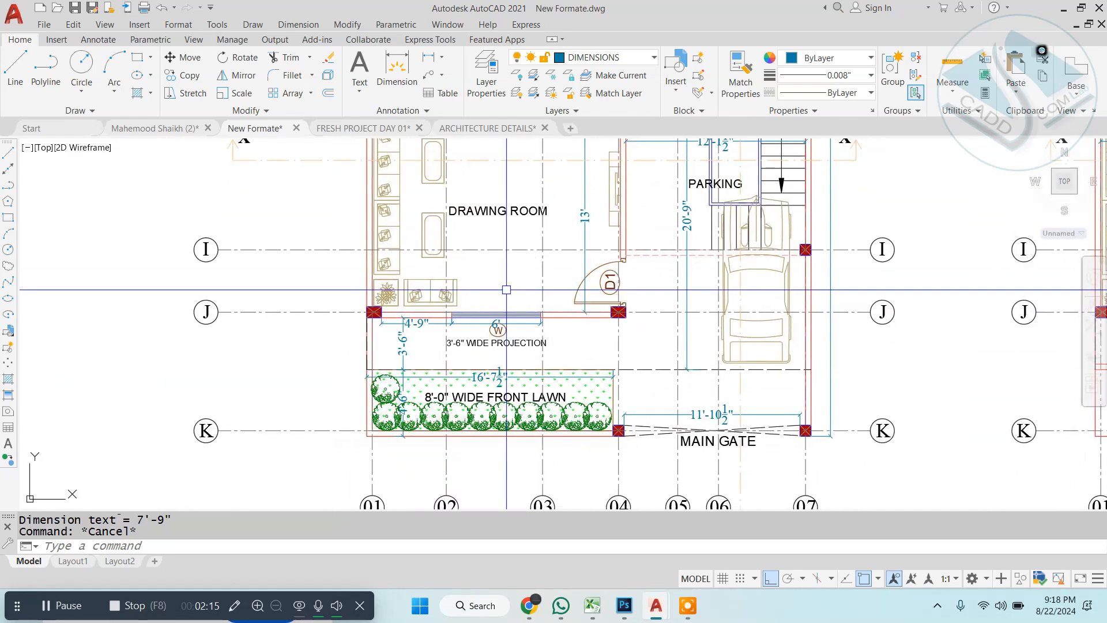
scroll(498, 316, "up", 2)
scroll(550, 331, "down", 6)
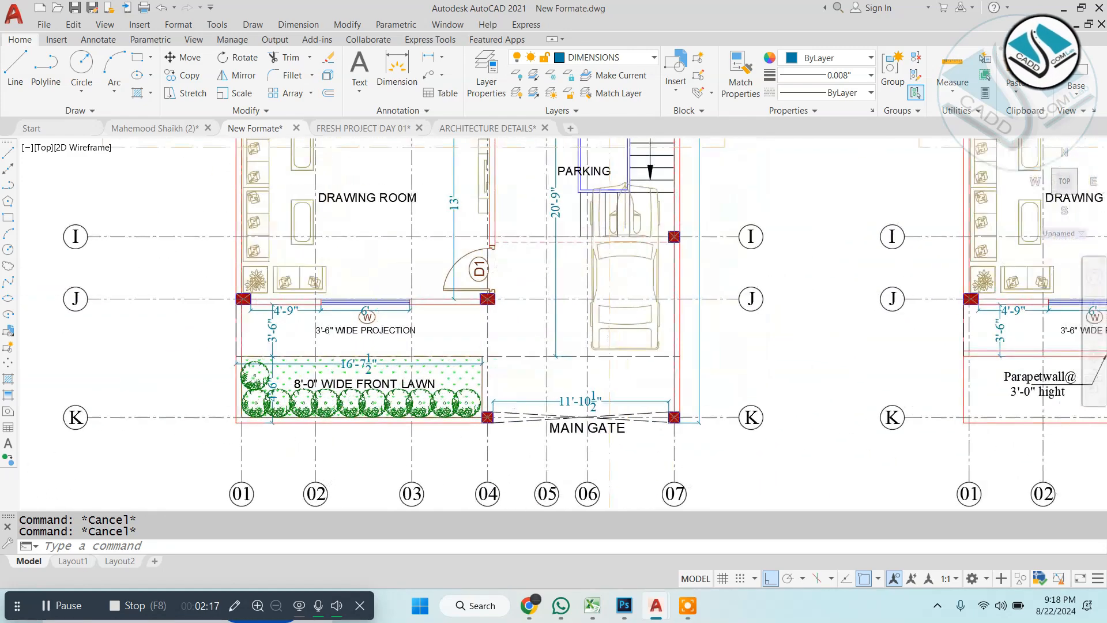
scroll(550, 331, "up", 4)
scroll(550, 331, "up", 2)
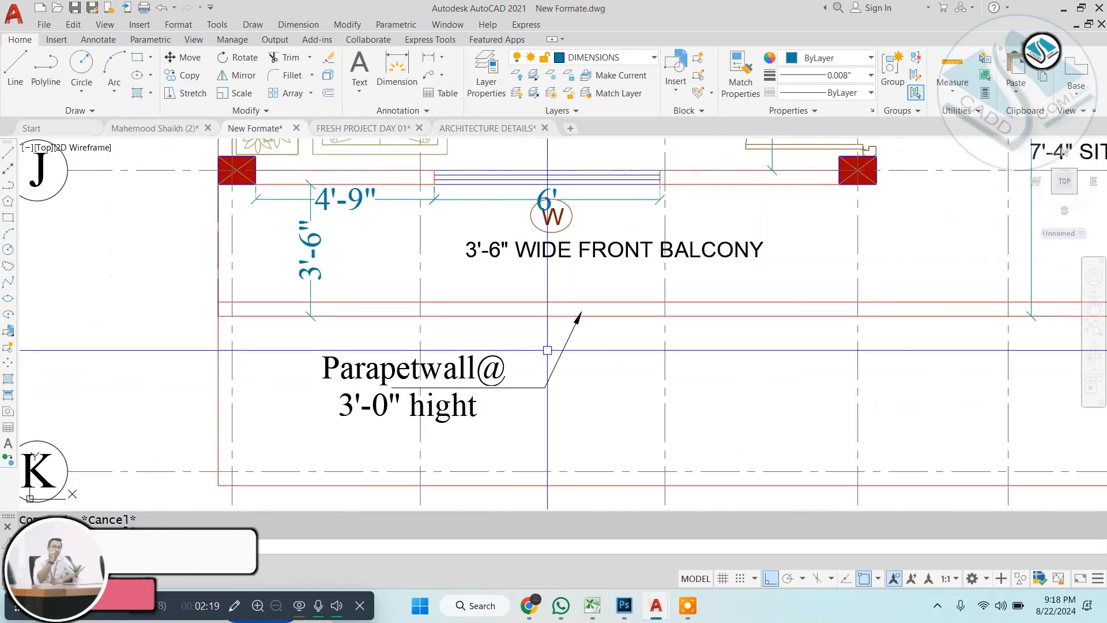
scroll(544, 351, "down", 3)
scroll(543, 360, "up", 2)
scroll(504, 362, "up", 2)
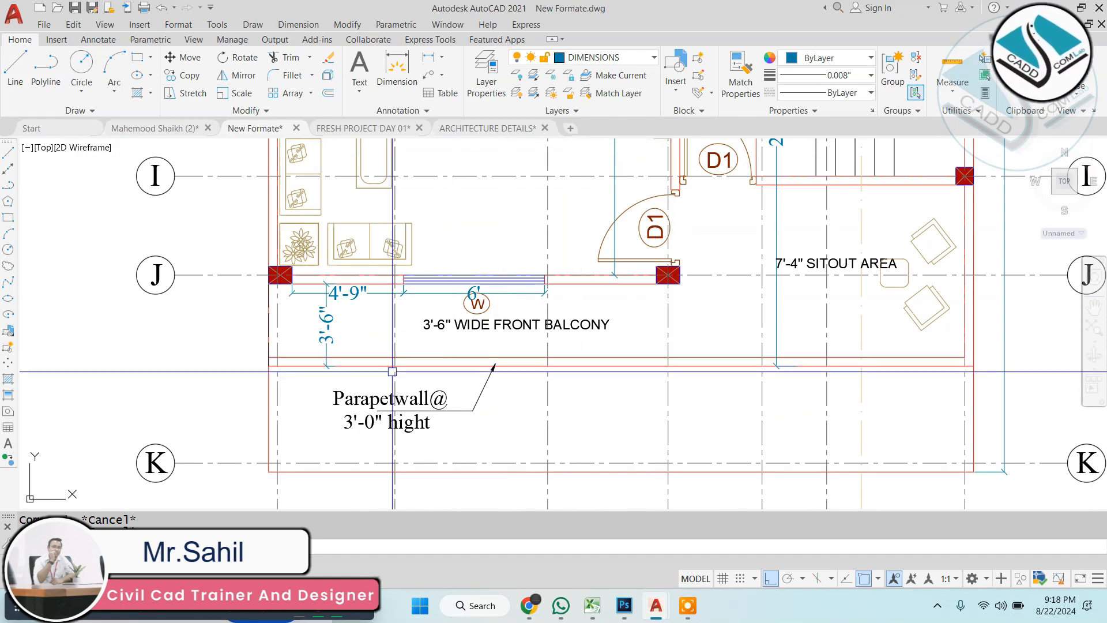
Step: Draw a vertical line across the first floor front balcony's parapet wall near the leader arrow and trim its overhang below the wall
type("l")
key("Return")
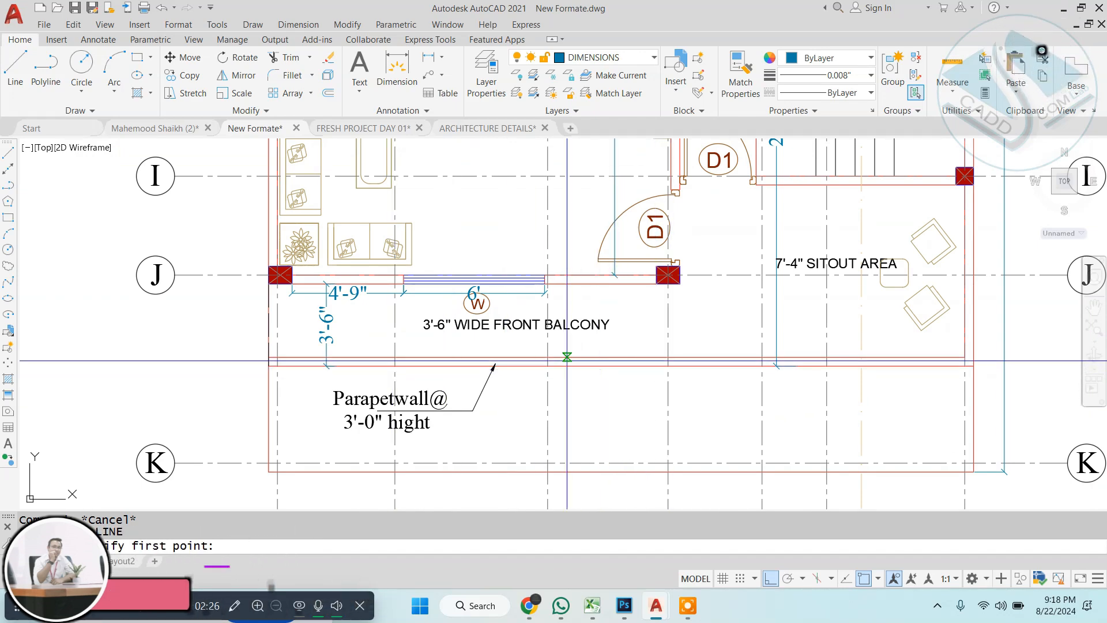
scroll(521, 362, "up", 6)
left_click(497, 344)
key("Escape")
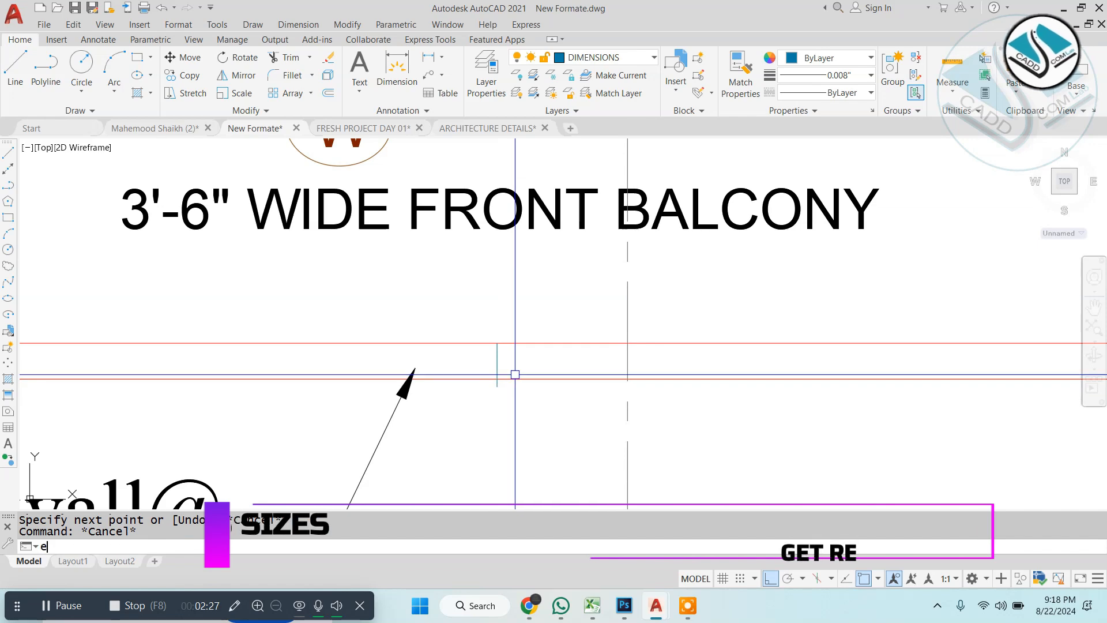
key("Escape")
type("tr")
key("Return")
scroll(504, 372, "up", 6)
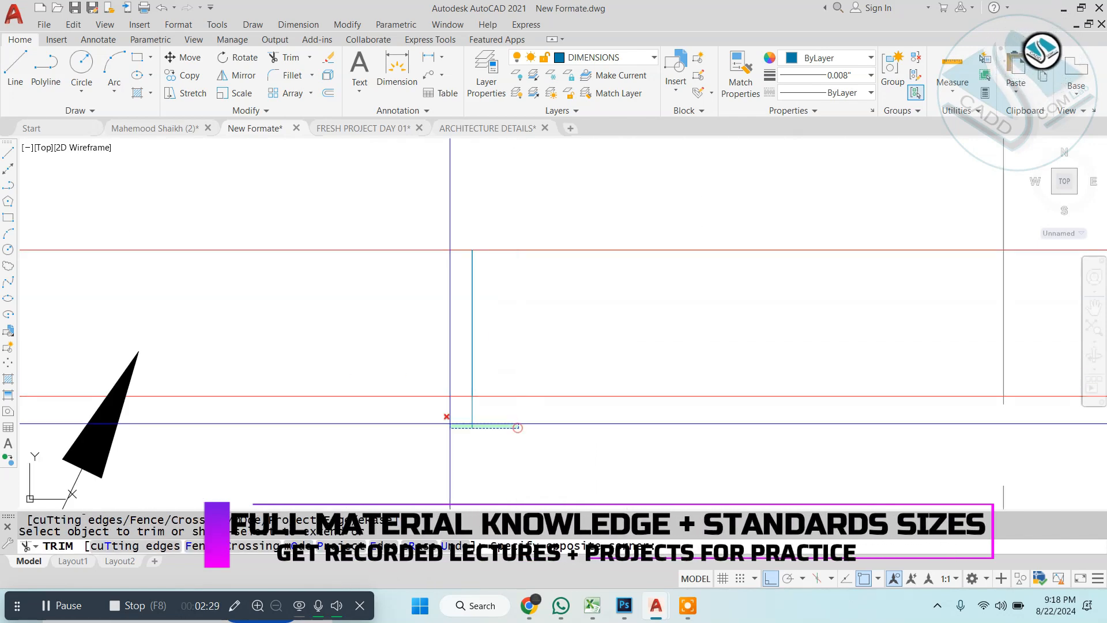
left_click(450, 424)
key("Escape")
Step: Draw a thin rectangle inside the balcony's parapet wall, running from the new vertical line to the side wall's centreline beyond the sitout area
type("rec")
key("Return")
left_click(475, 280)
scroll(791, 341, "down", 5)
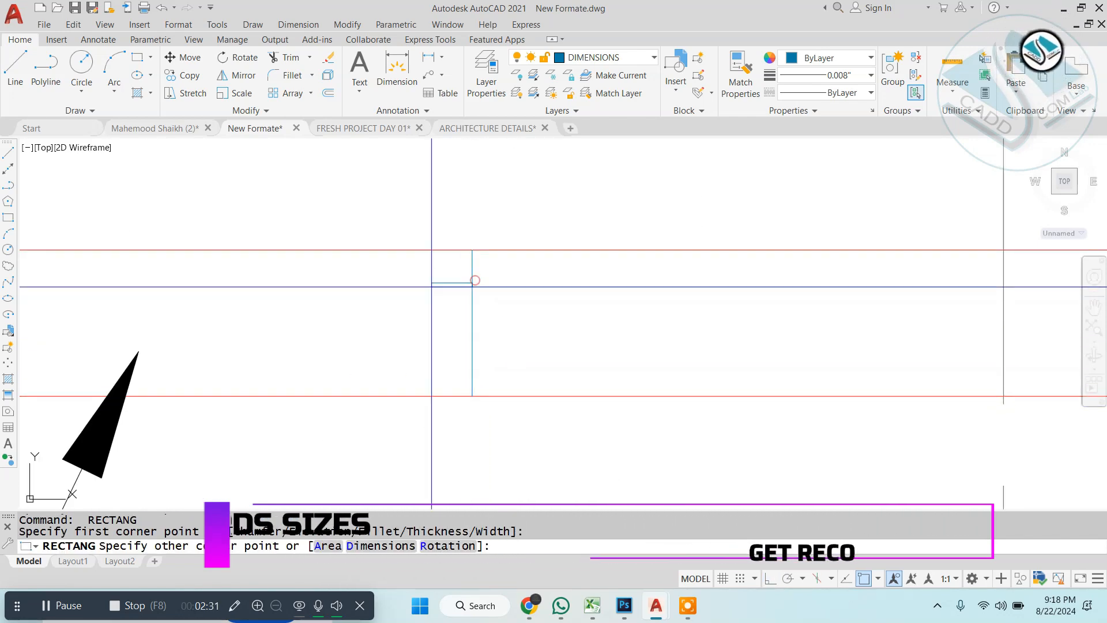
middle_click_drag(793, 347, 521, 347)
scroll(804, 343, "up", 6)
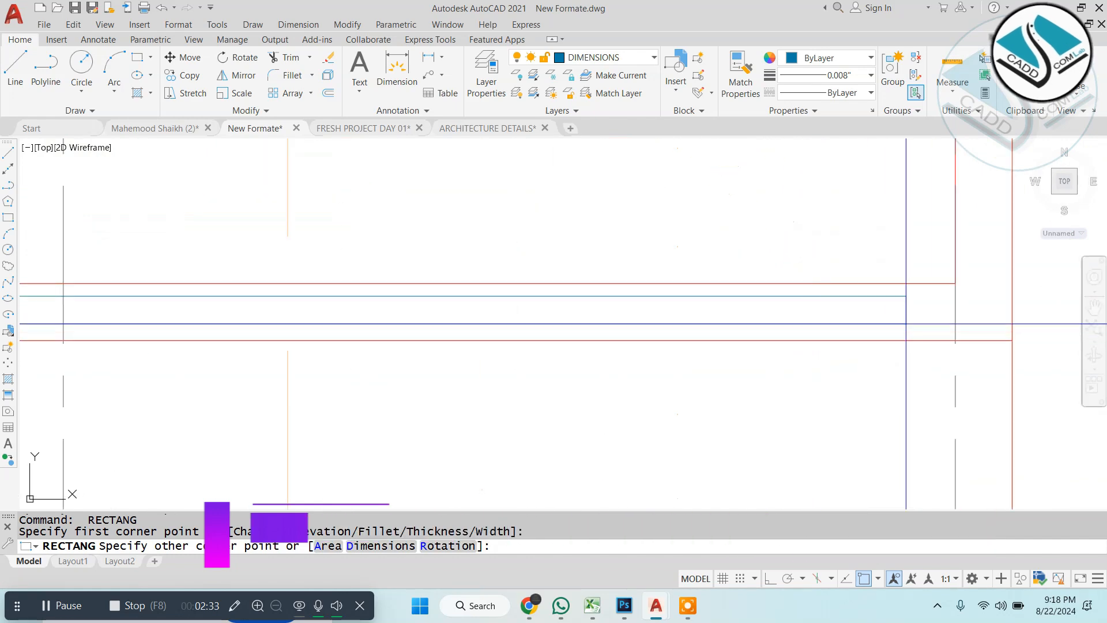
left_click(955, 321)
key("Escape")
scroll(755, 313, "down", 8)
scroll(709, 351, "up", 3)
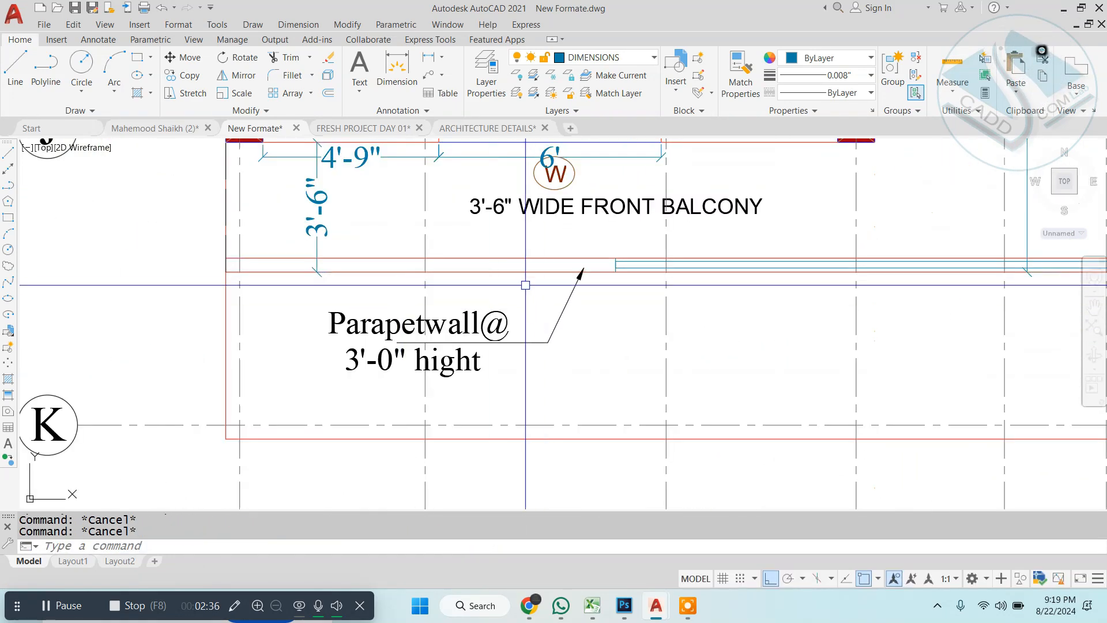
Step: Copy the parapet wall note with its leader to the thin rectangle inside the first floor front balcony's parapet
left_click(435, 367)
left_click(581, 271)
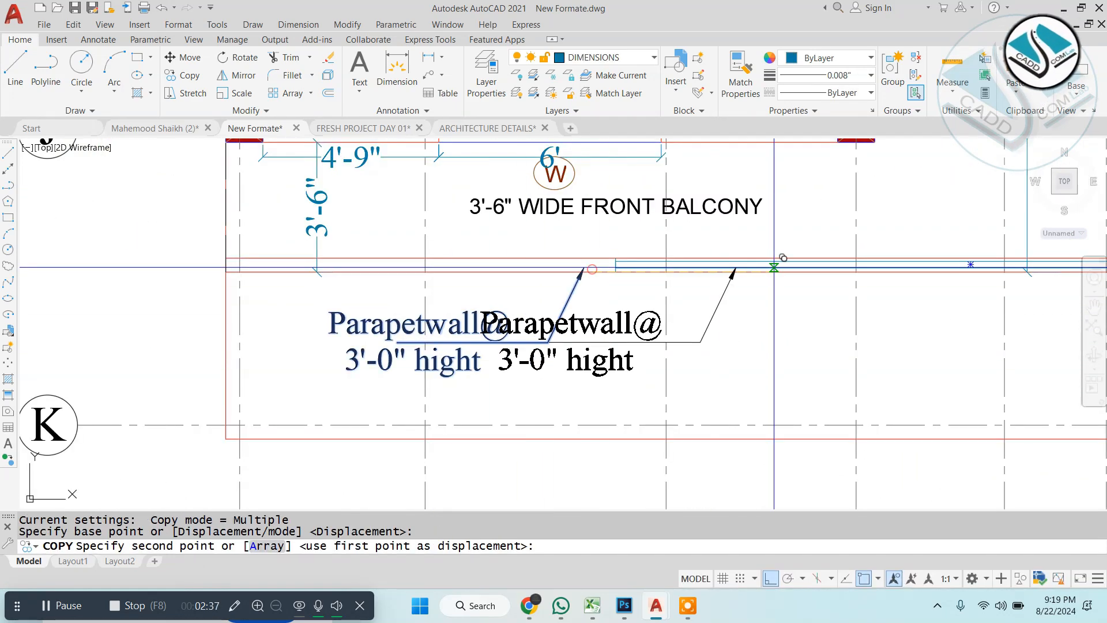
left_click(856, 257)
key("Escape")
scroll(693, 314, "up", 2)
Step: Edit the copied note's text to read "Glass@ 3'-0" hight"
left_click(733, 316)
double_click(733, 315)
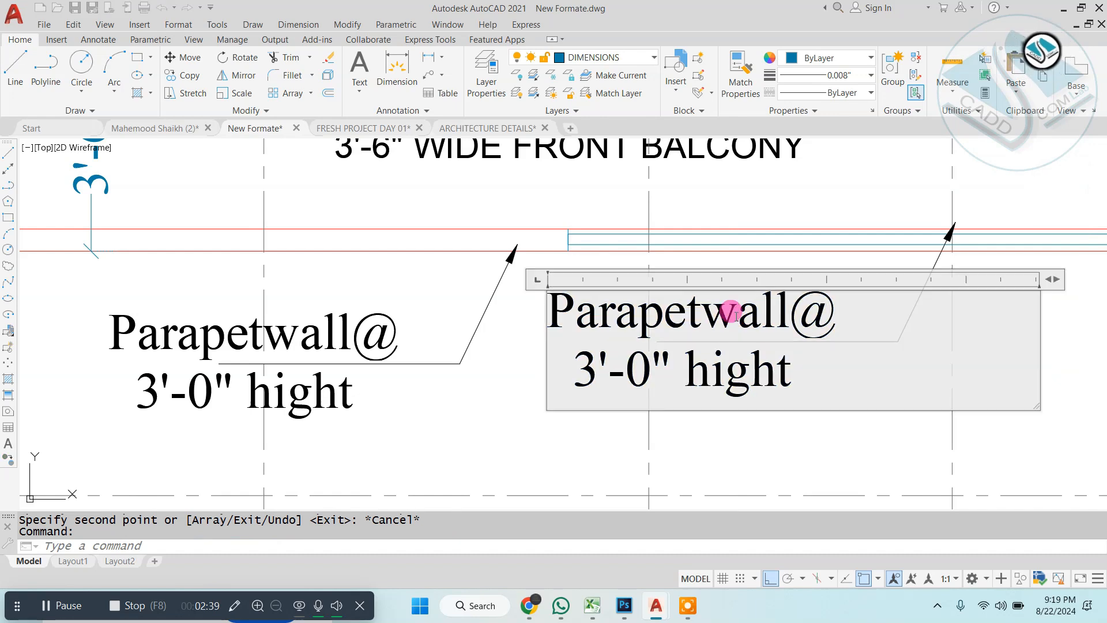
key("ctrl+a")
left_click(813, 295)
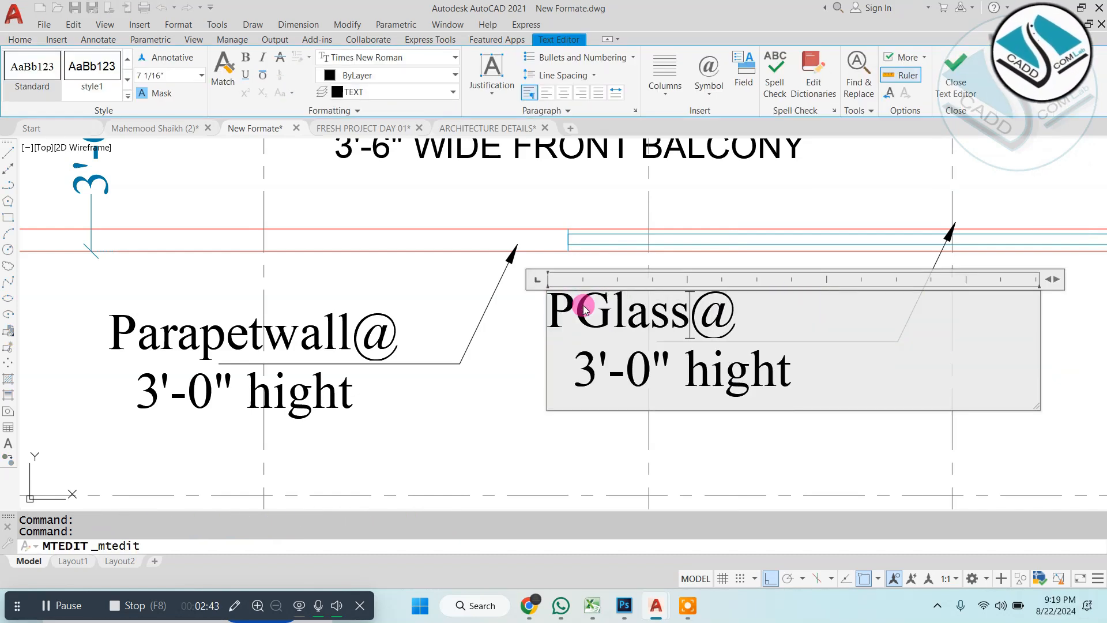
left_click(768, 214)
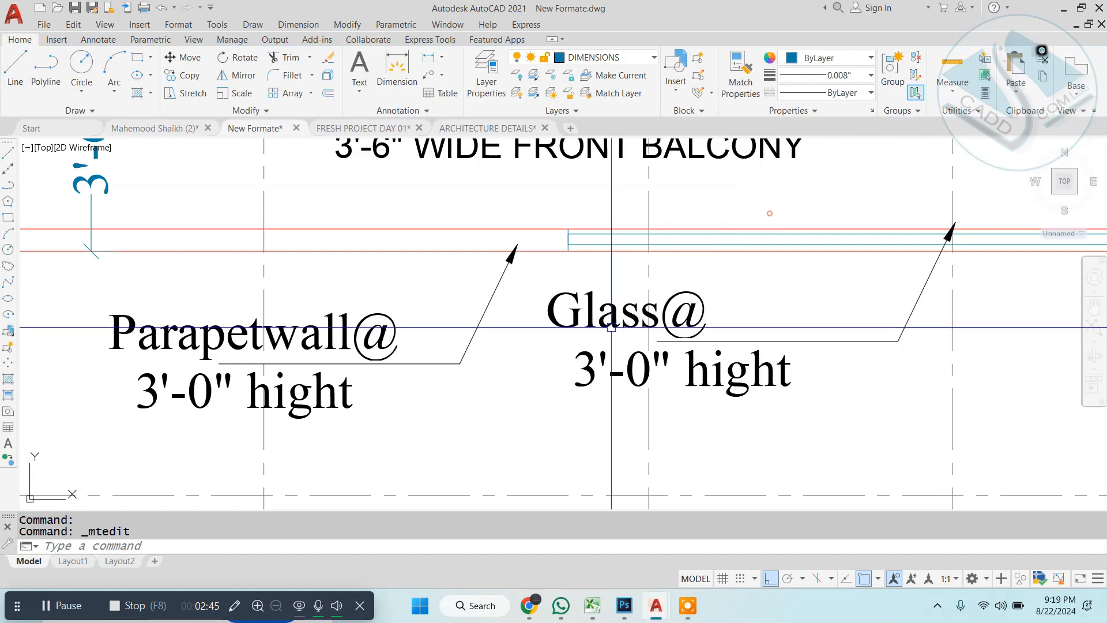
key("Escape")
Step: Examine the first floor plan from the front balcony and sitout area through the drawing room to the dining hall and kitchen
scroll(606, 329, "down", 3)
mouse_move(698, 307)
middle_mouse_down()
mouse_move(670, 326)
mouse_move(589, 342)
mouse_move(677, 312)
middle_mouse_up()
key("Escape")
scroll(726, 274, "up", 2)
scroll(677, 311, "down", 4)
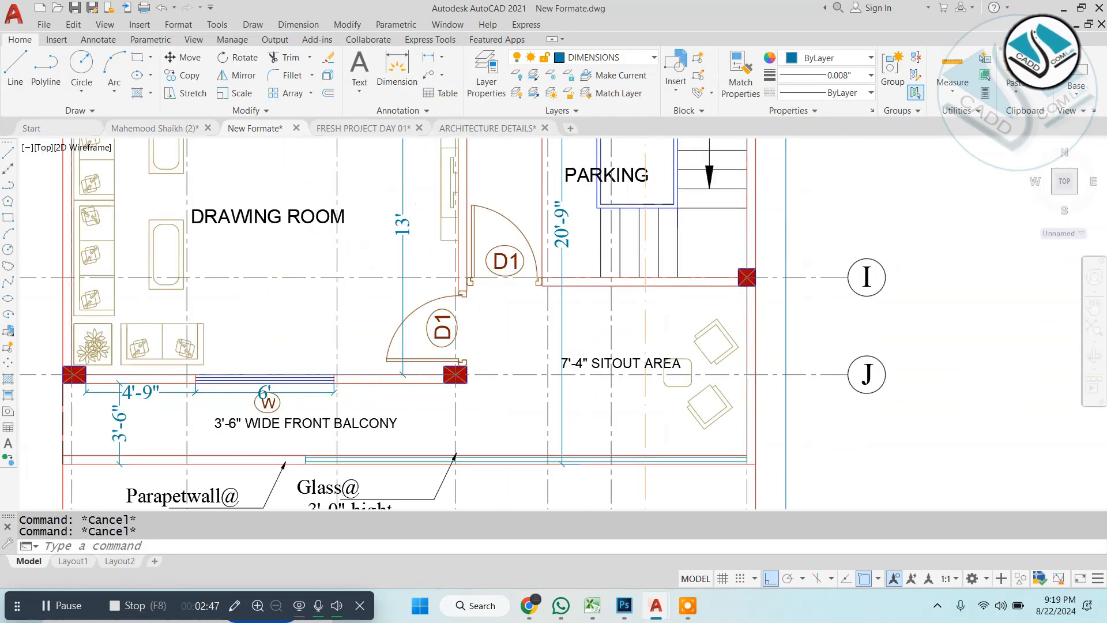
middle_click_drag(503, 275, 501, 298)
scroll(501, 298, "up", 1)
scroll(501, 298, "up", 2)
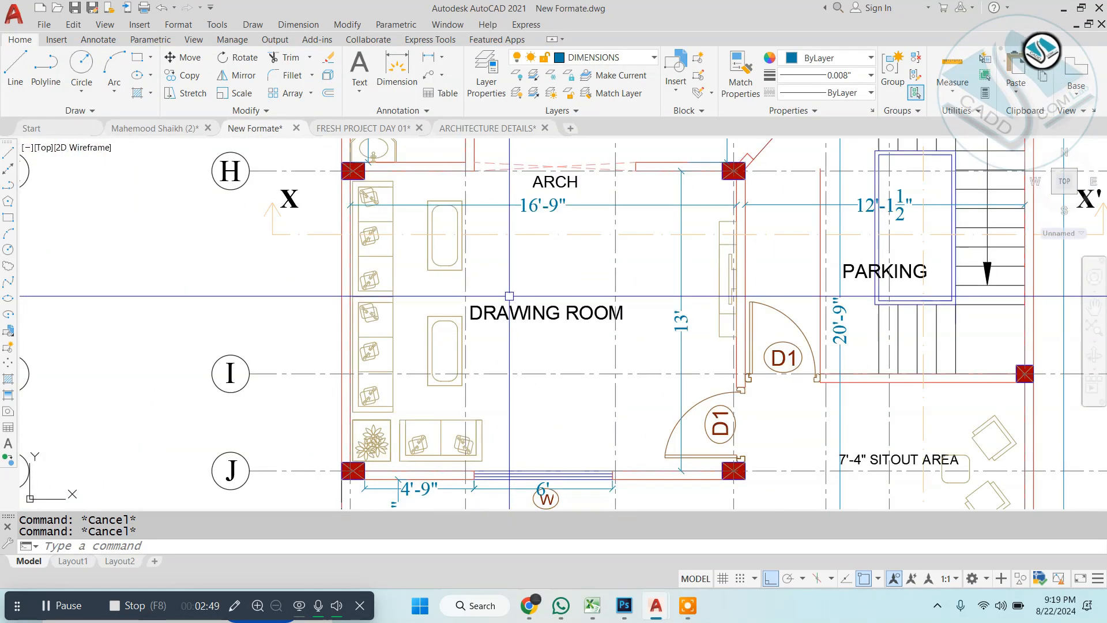
middle_click_drag(494, 336, 487, 452)
scroll(487, 452, "down", 2)
middle_click_drag(555, 261, 540, 303)
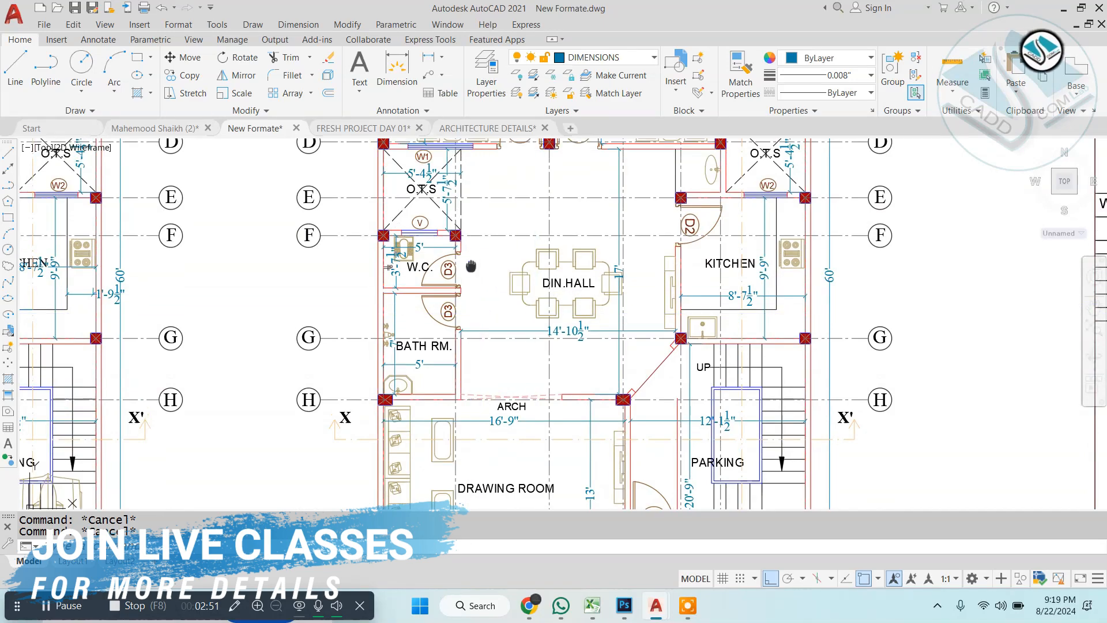
Step: Erase the complete title block strip standing beside the first floor plan
scroll(542, 294, "down", 5)
scroll(663, 253, "down", 2)
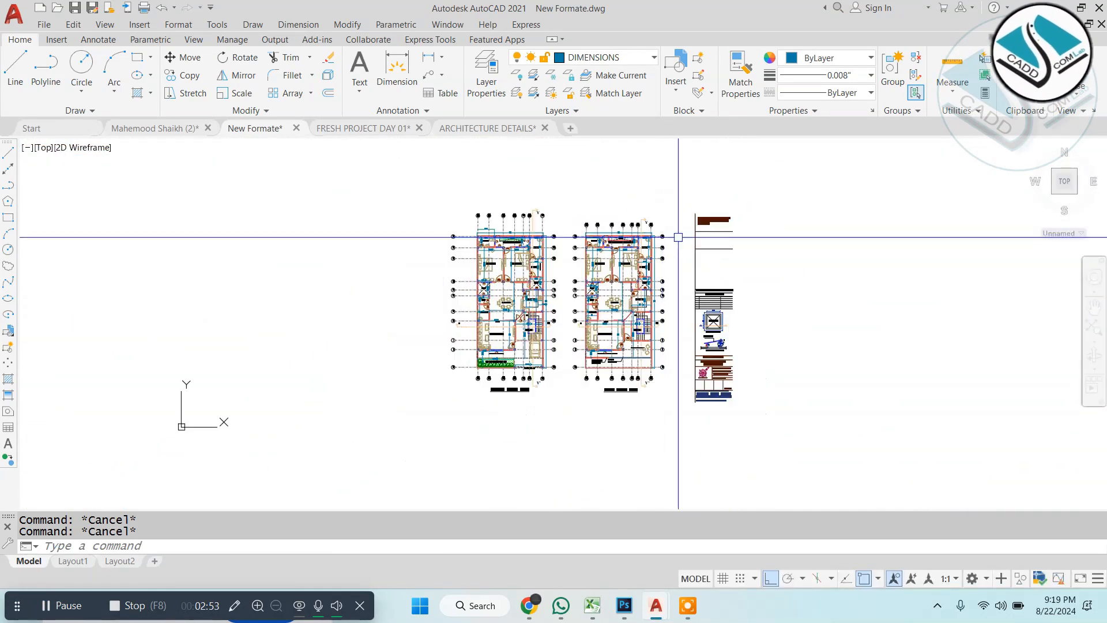
left_click(815, 181)
left_click(646, 351)
key("Escape")
left_click(791, 190)
left_click(686, 414)
type("e ERASE 67 found")
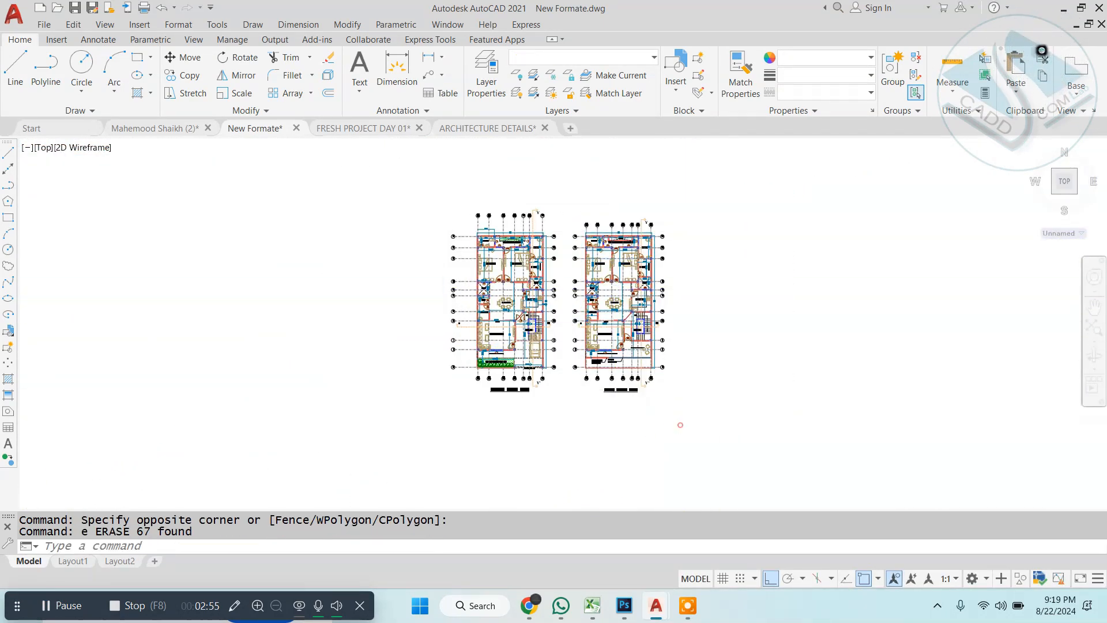
key("Escape")
Step: Examine the ground floor plan from the rear bedrooms to the front lawn, parking, main gate and main entrance door
scroll(574, 282, "up", 4)
mouse_move(573, 283)
middle_mouse_down()
mouse_move(526, 286)
mouse_move(556, 341)
middle_mouse_up()
scroll(466, 249, "up", 2)
middle_click_drag(466, 249, 489, 288)
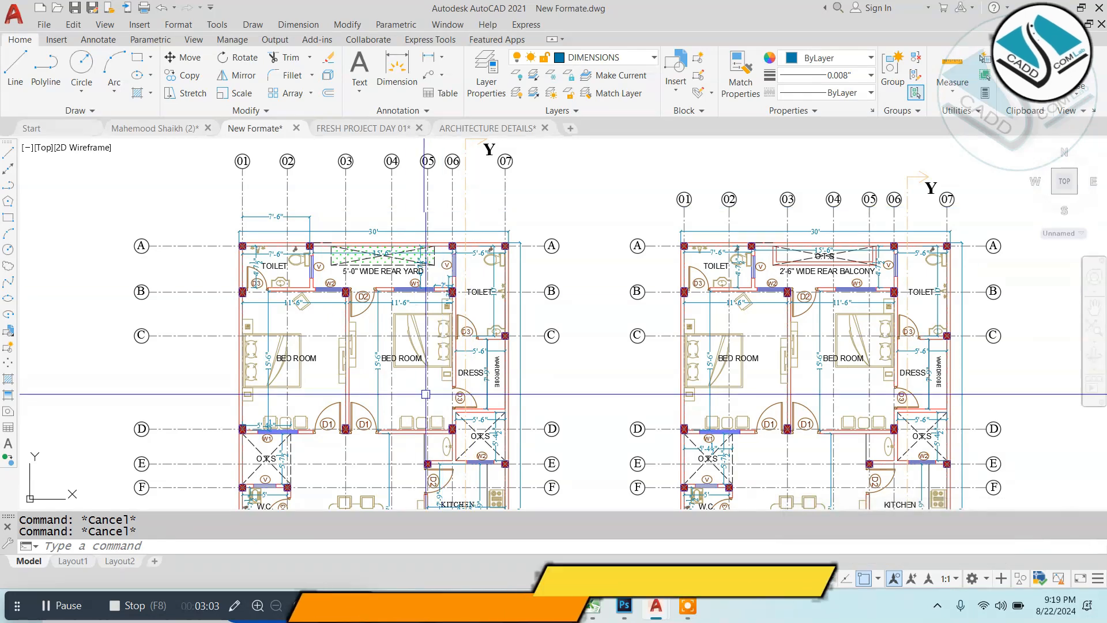
scroll(539, 283, "down", 2)
scroll(540, 283, "down", 1)
scroll(494, 306, "up", 5)
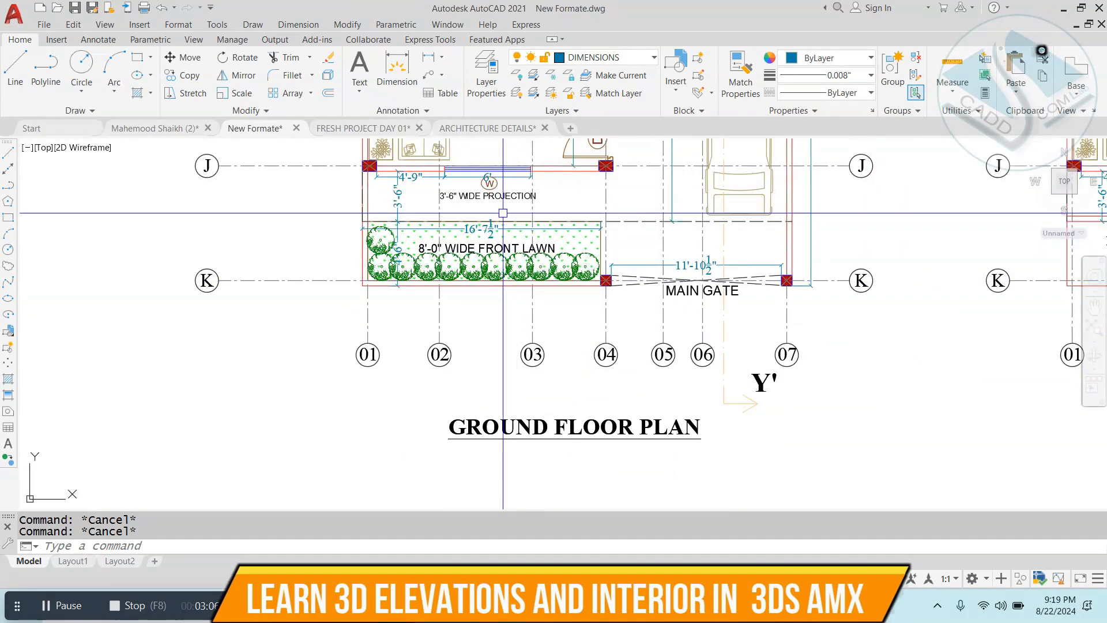
scroll(666, 268, "down", 3)
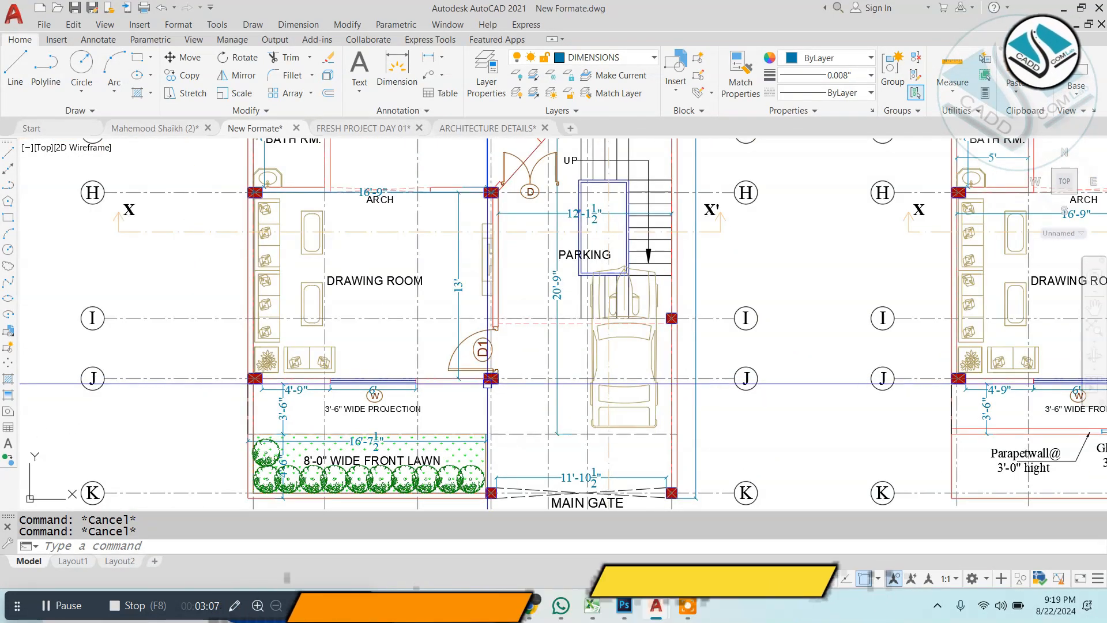
scroll(665, 268, "up", 1)
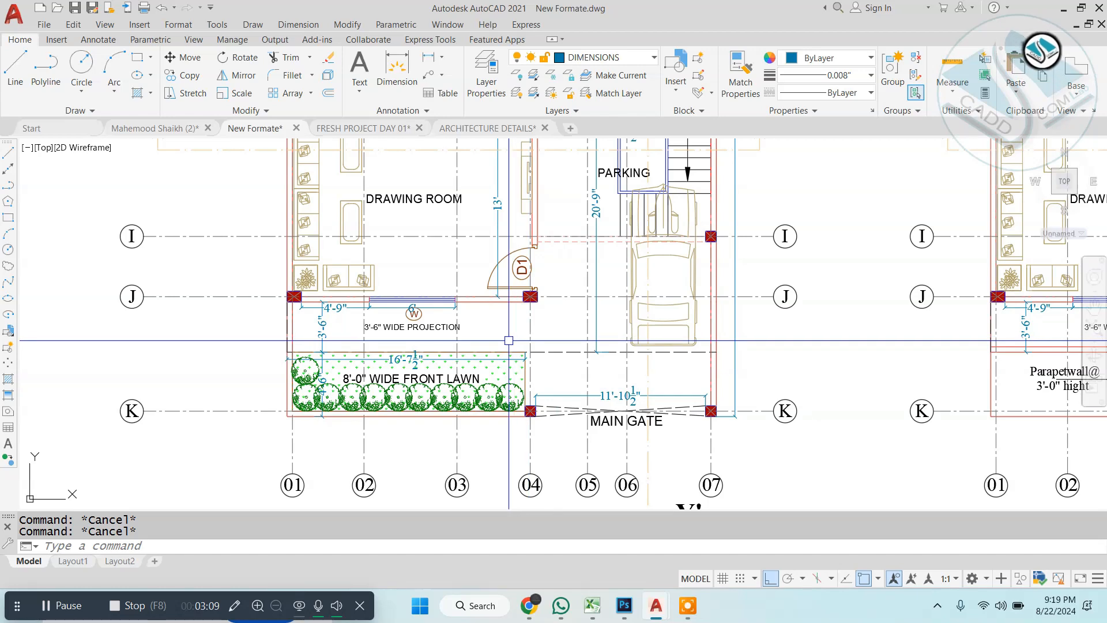
scroll(526, 381, "down", 3)
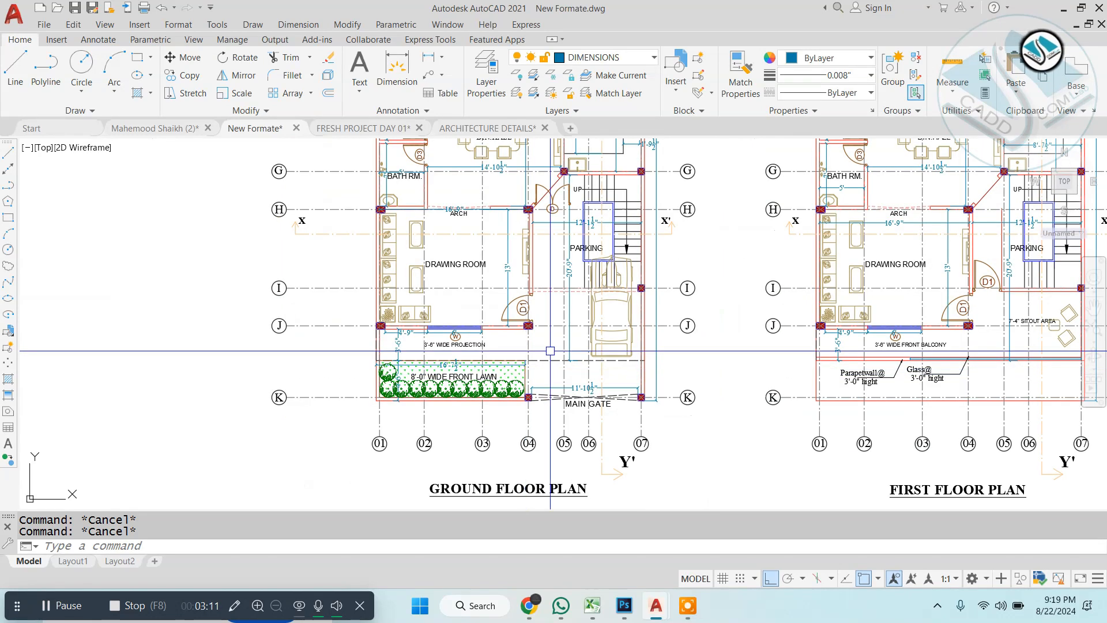
scroll(546, 228, "up", 7)
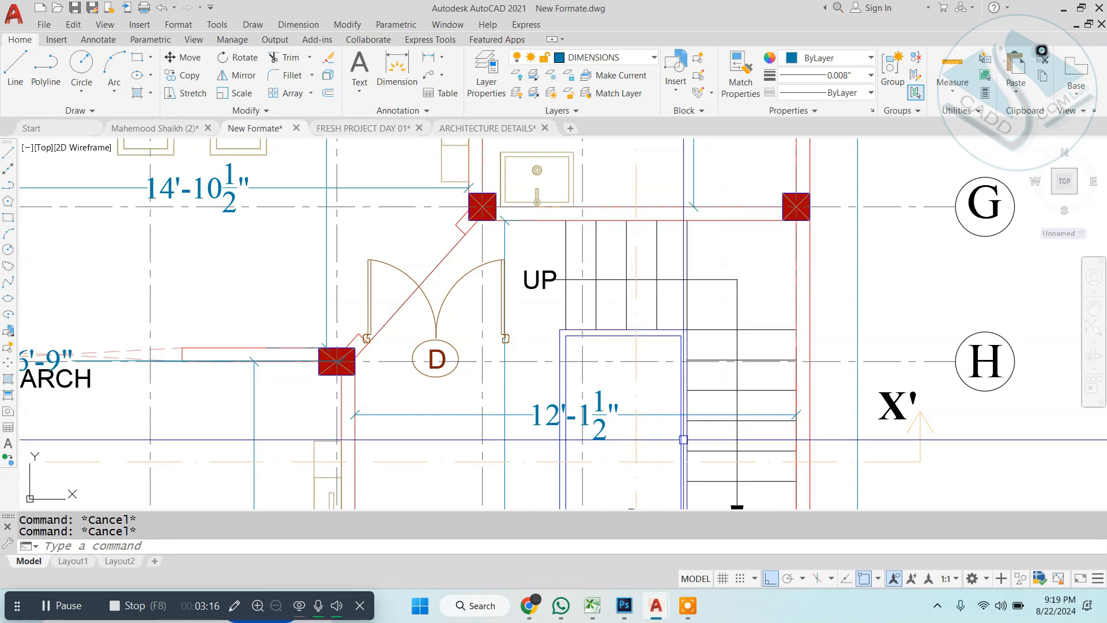
type("l")
key("Return")
scroll(336, 360, "up", 2)
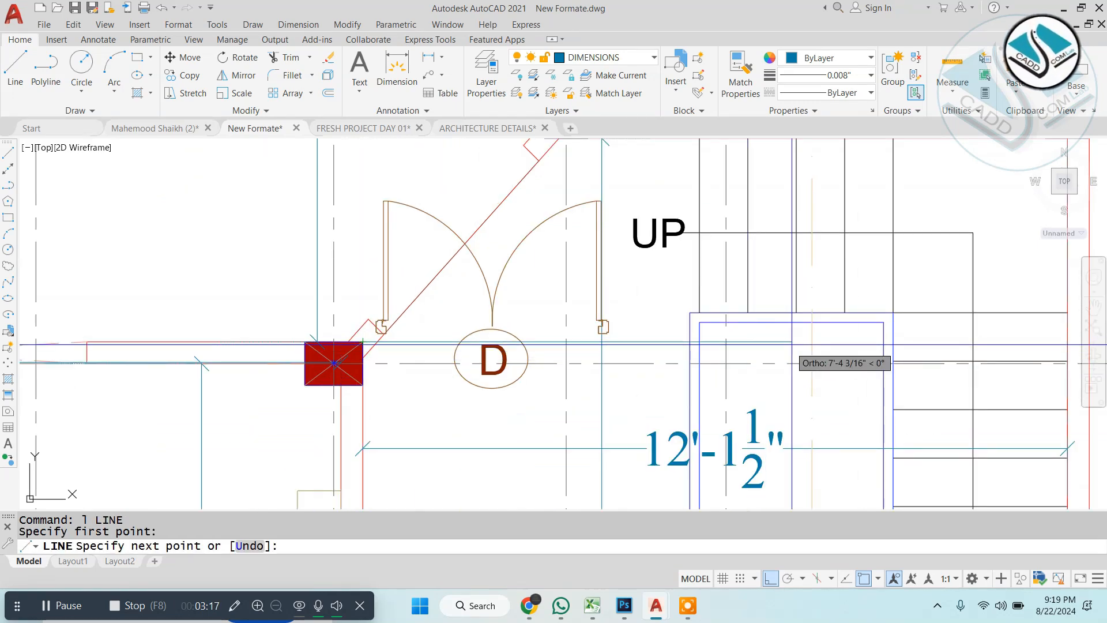
key("Escape")
key("Return")
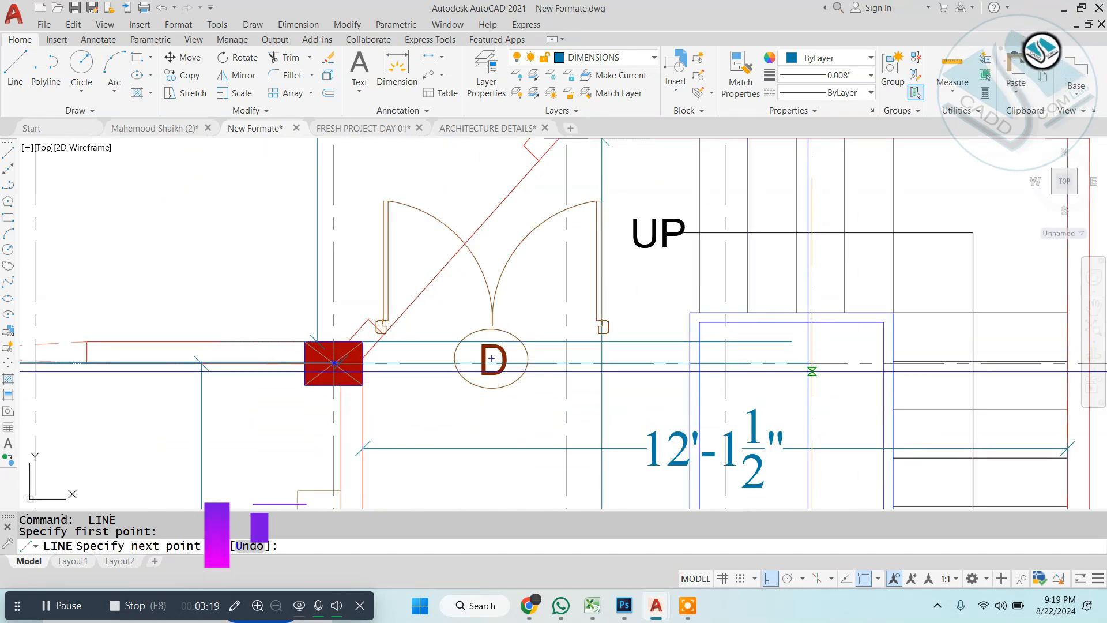
key("Escape")
left_click(671, 342)
key("Escape")
scroll(665, 340, "down", 2)
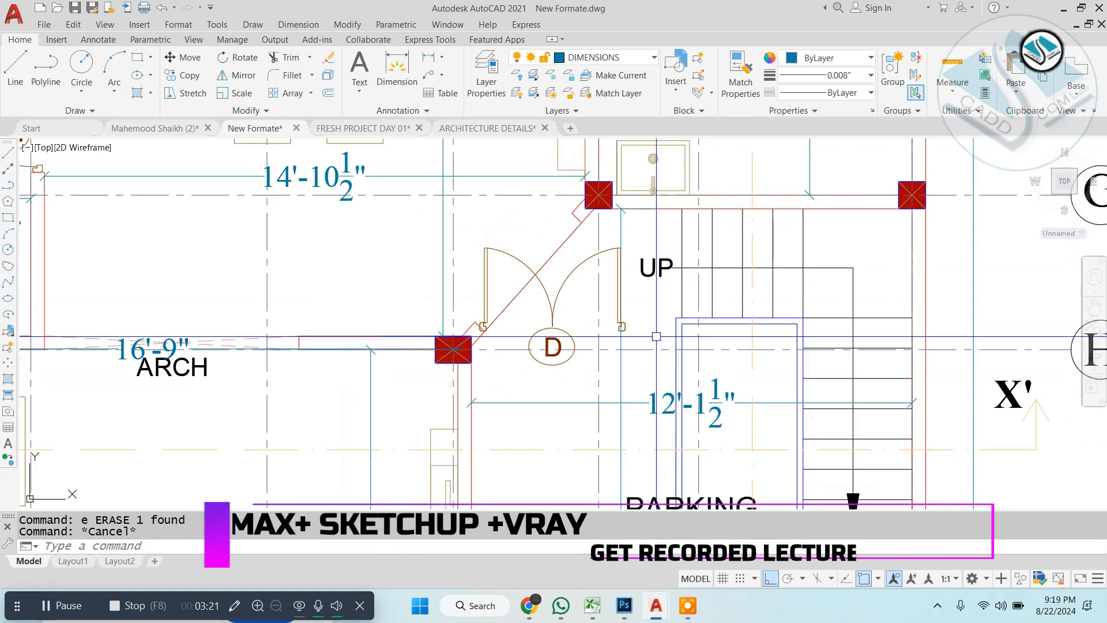
Step: Move the double-leaf main entrance door D out of the ground floor plan into the blank area beside it
scroll(657, 346, "up", 2)
key("Escape")
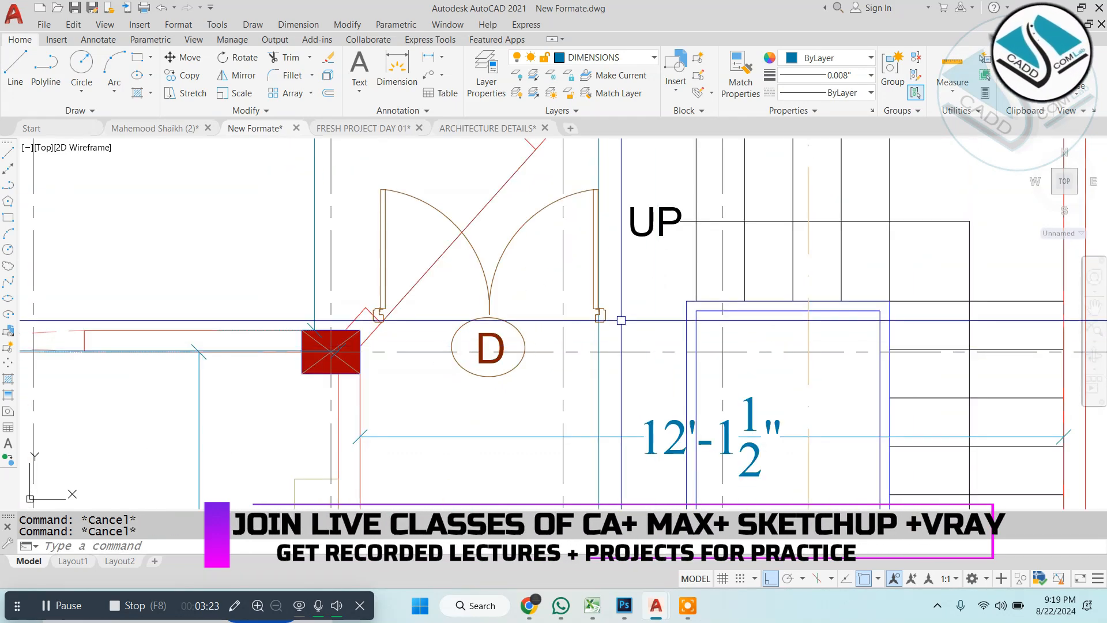
scroll(620, 320, "down", 2)
left_click(568, 300)
type("m")
key("Return")
left_click(562, 314)
scroll(784, 309, "down", 2)
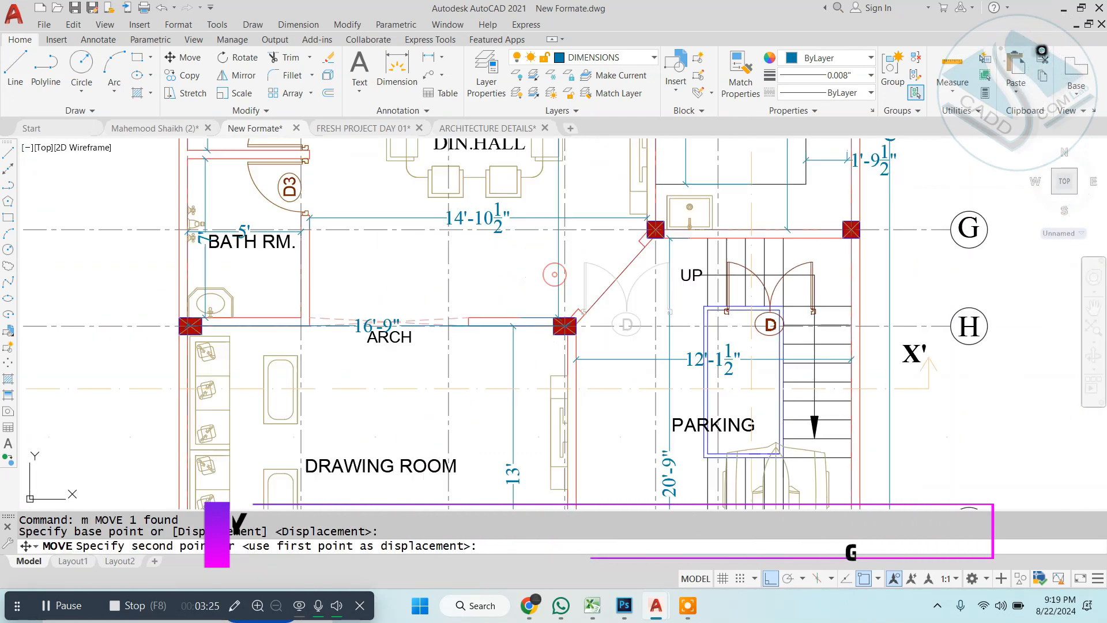
scroll(554, 274, "down", 2)
left_click(667, 321)
key("Escape")
scroll(657, 321, "up", 2)
key("Escape")
Step: Draw a 5' vertical line and an equally long horizontal line from its lower end, forming a corner near the moved door
type("l")
key("Return")
left_click(514, 229)
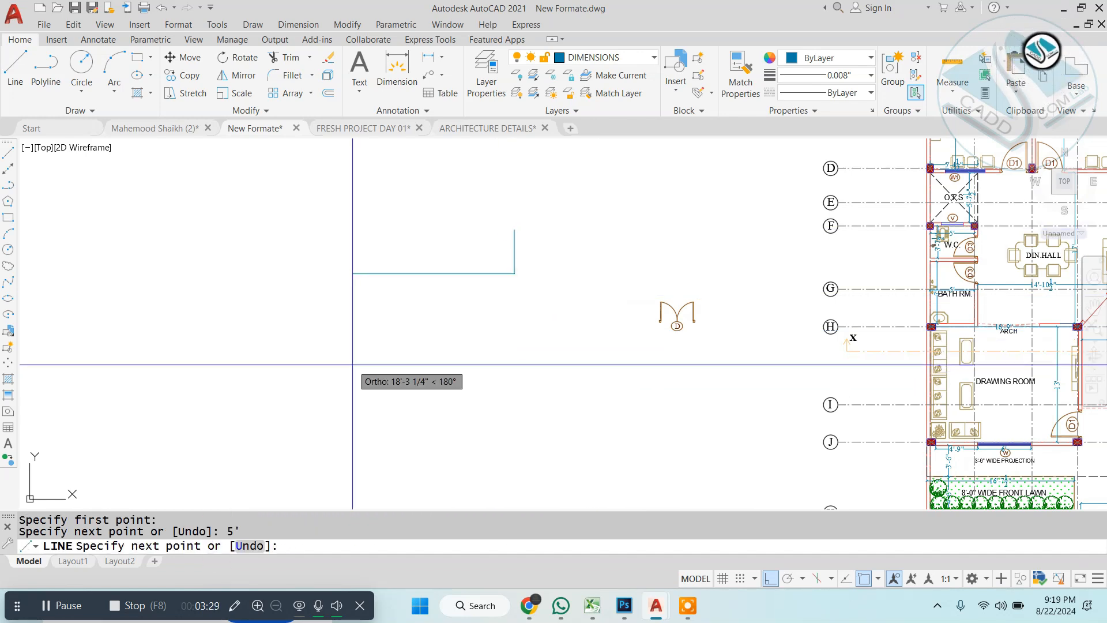
scroll(523, 227, "up", 3)
key("Escape")
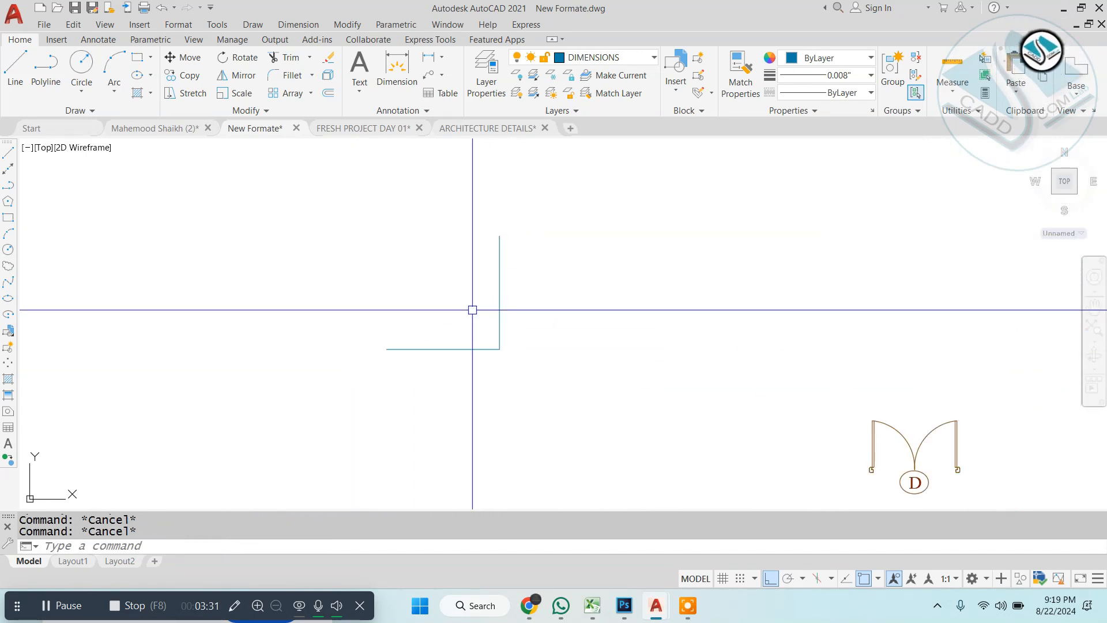
Step: Offset both corner lines 4" toward the inside of the corner
type("4")
key("Return")
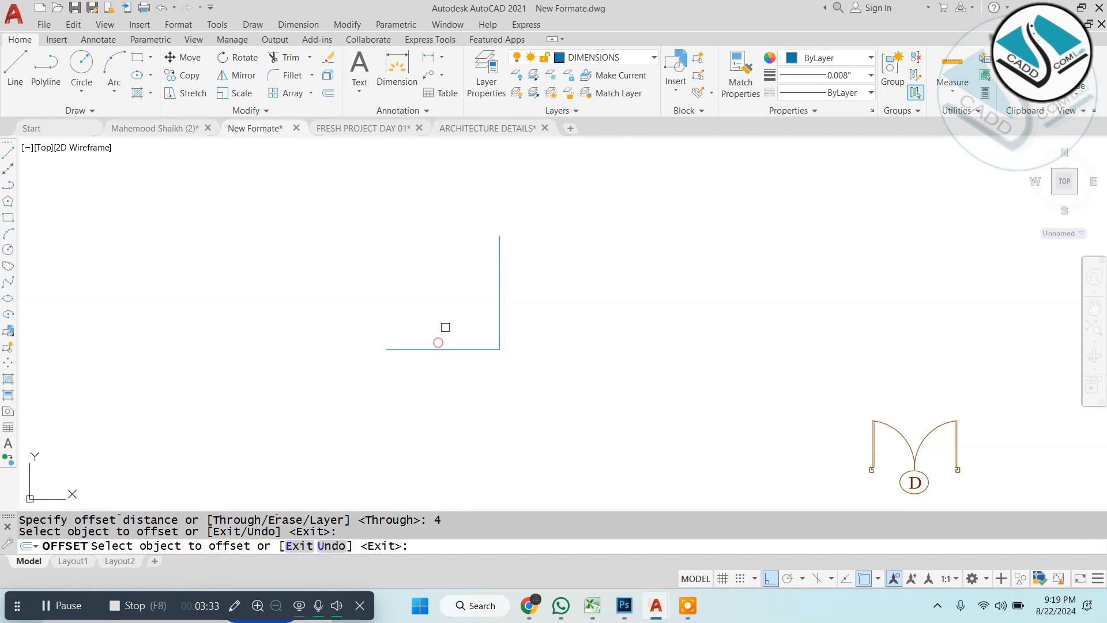
left_click(449, 349)
left_click(464, 288)
key("Escape")
key("Escape")
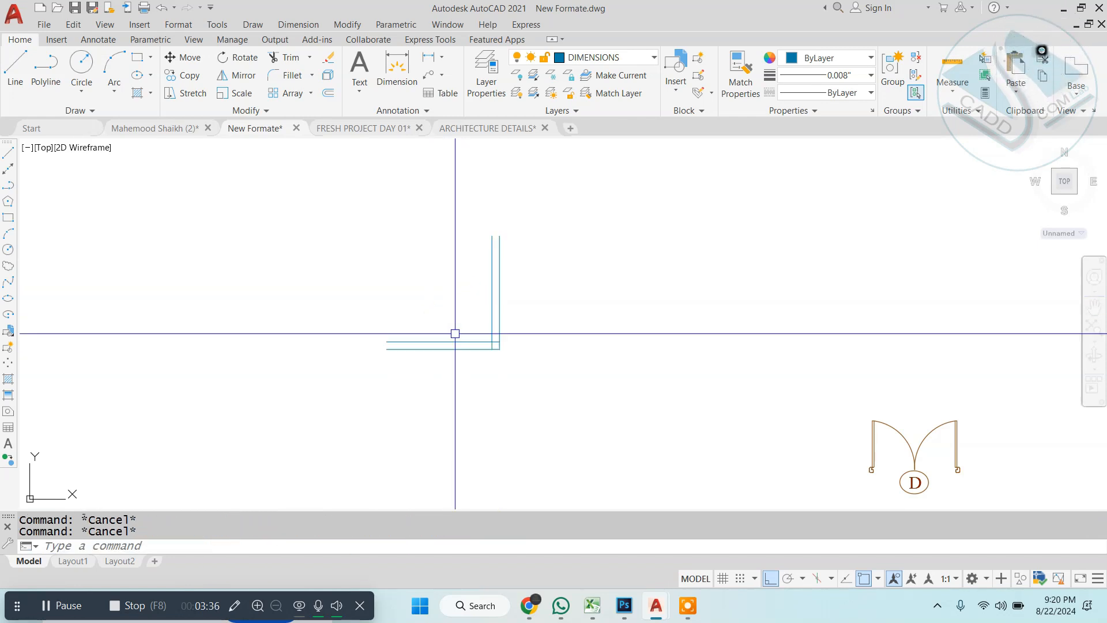
Step: Try to chamfer the two outer corner lines with both distances at 3'
type("cha")
key("Return")
type("d")
key("Return")
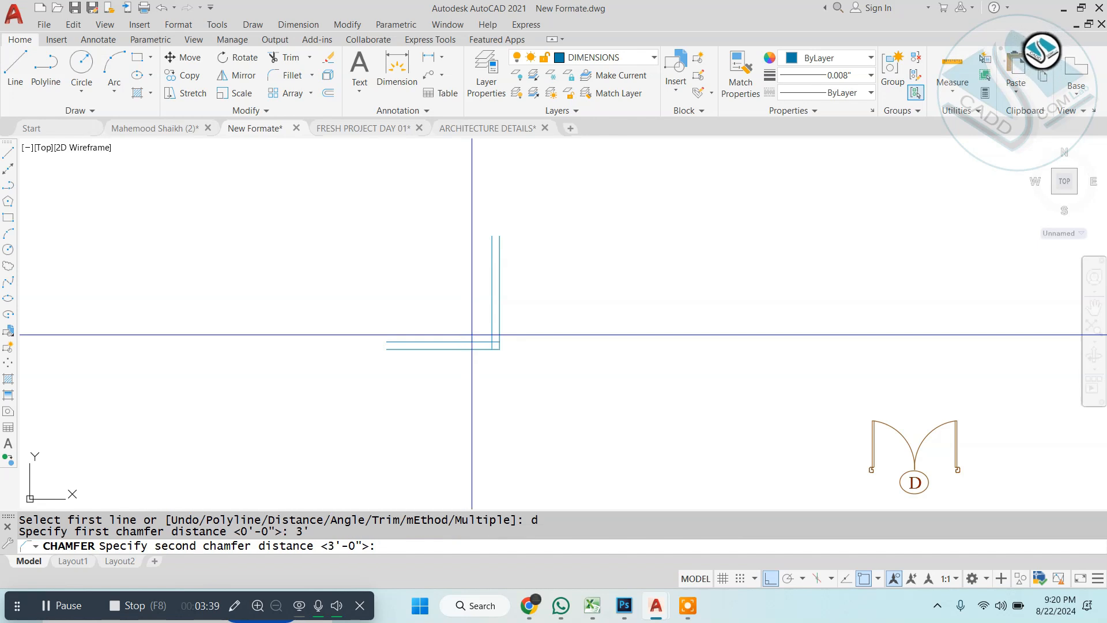
key("Return")
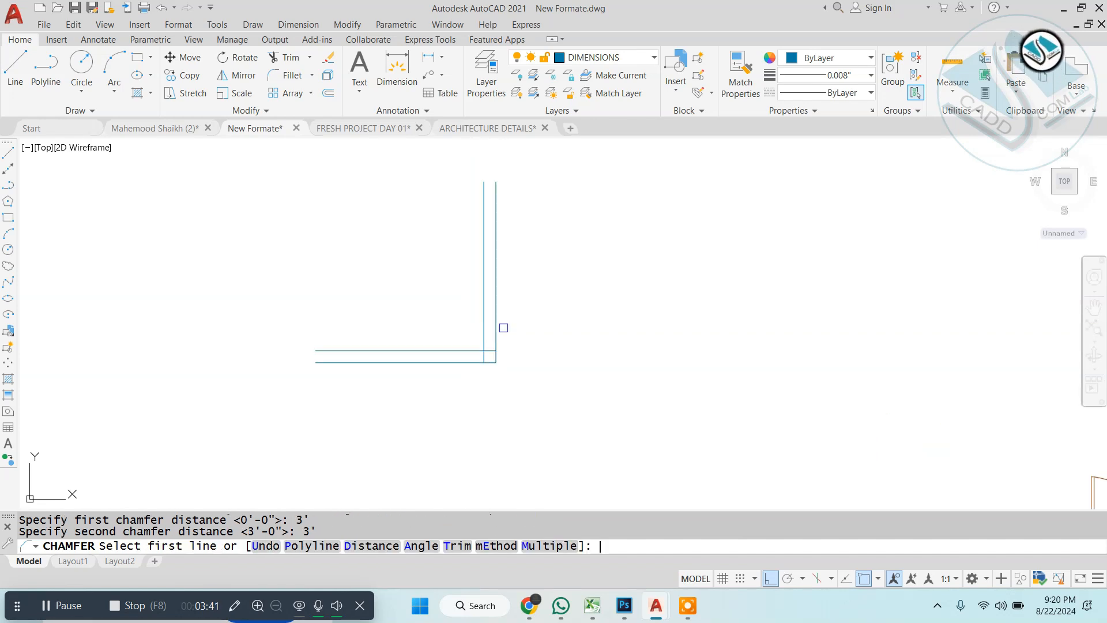
left_click(449, 377)
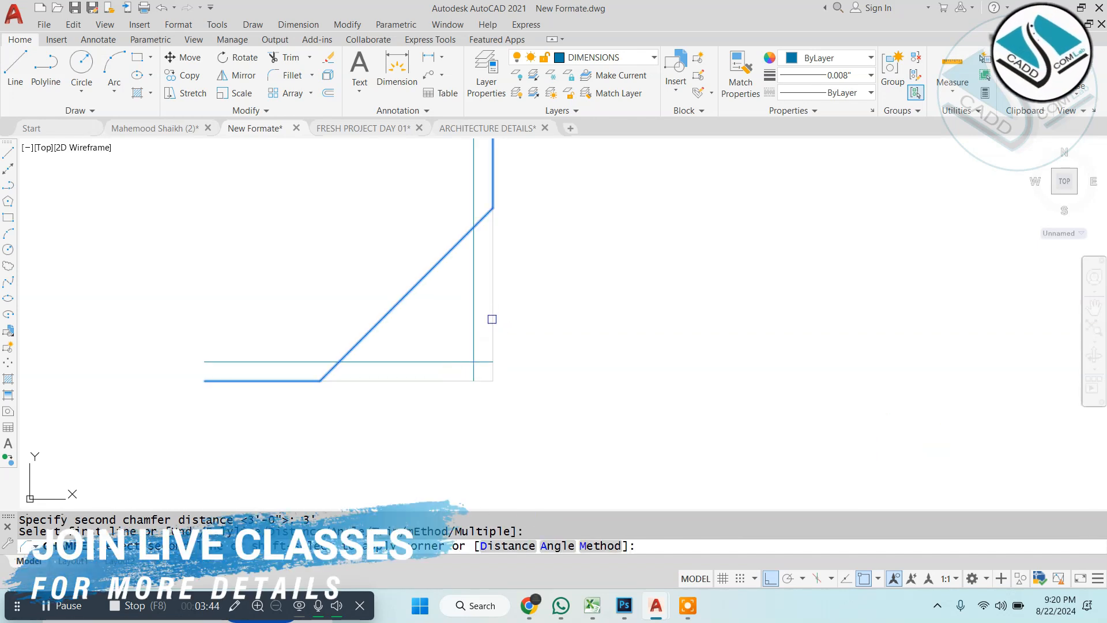
key("Escape")
type("o")
key("Escape")
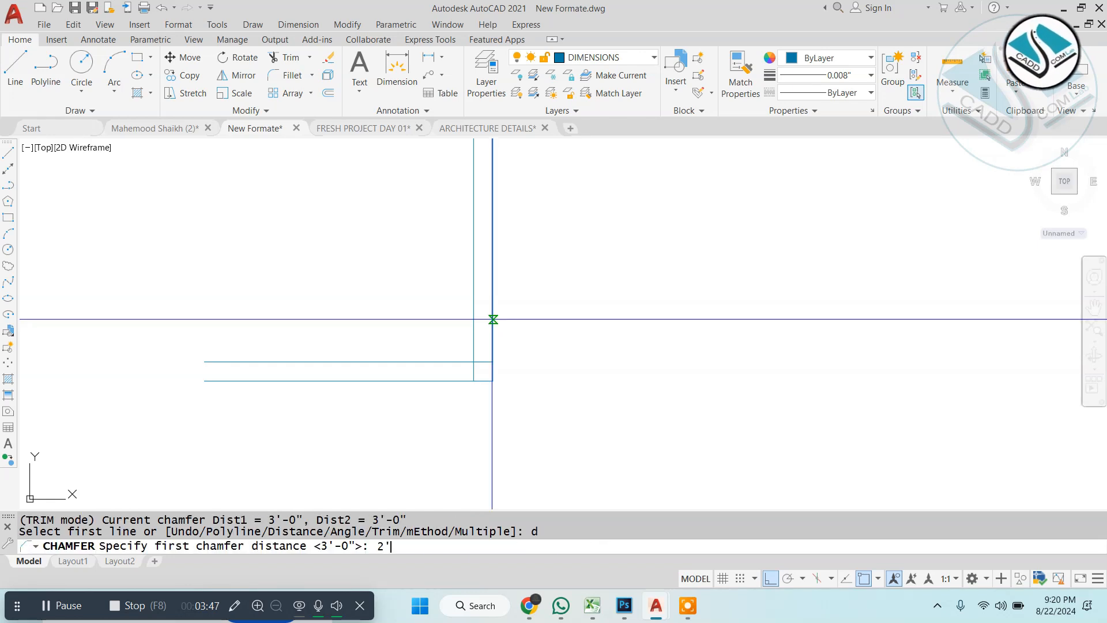
Step: Chamfer the two outer corner lines with both distances at 2' and erase the two inner offset lines
key("Return")
key("Return")
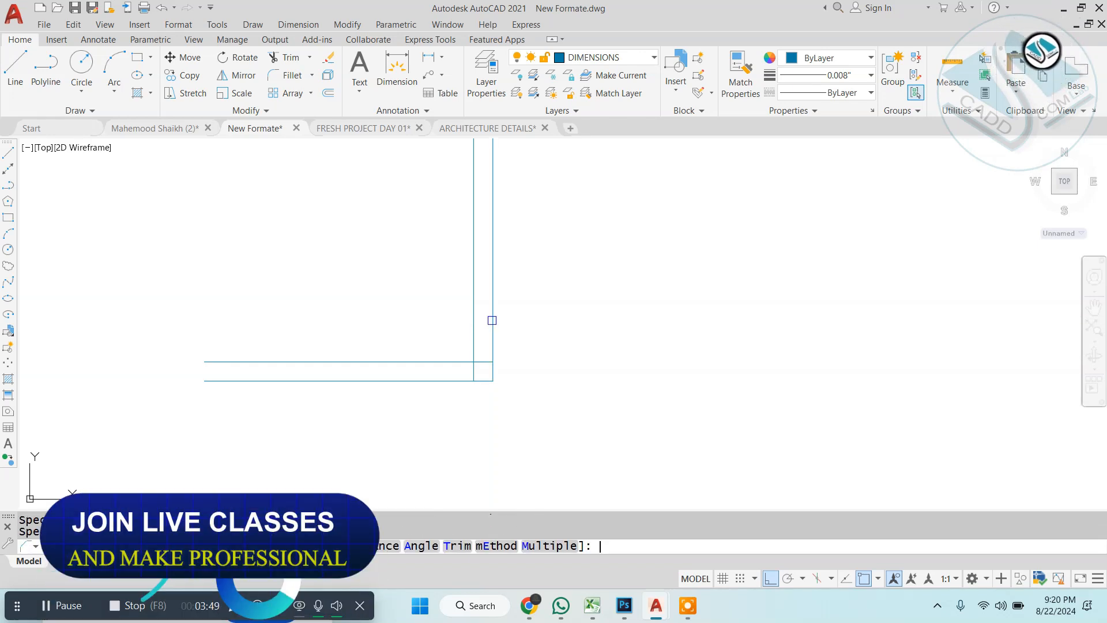
left_click(450, 381)
left_click(496, 452)
left_click(470, 369)
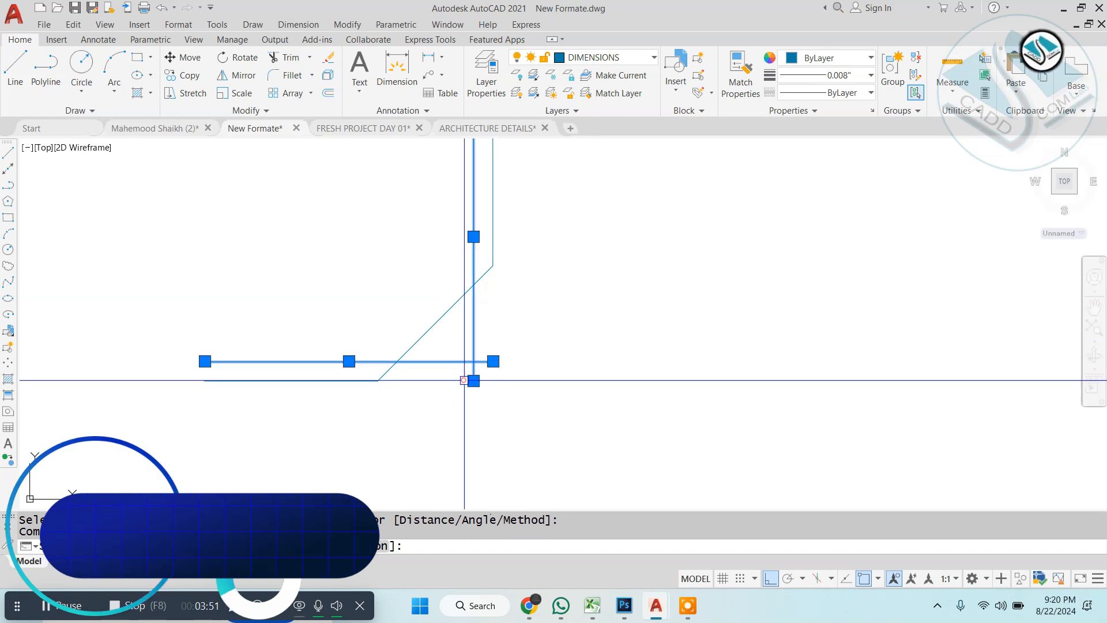
type("e")
key("Return")
Step: Offset the horizontal, diagonal and vertical lines of the chamfered corner inward by 4"
type("4")
key("Return")
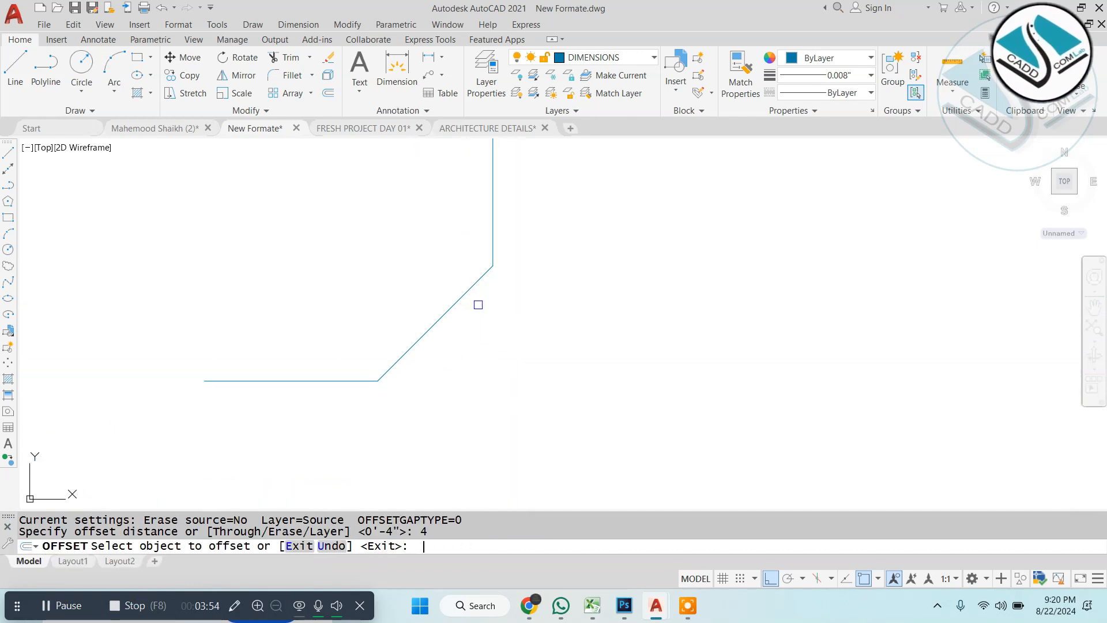
left_click(359, 381)
left_click(361, 341)
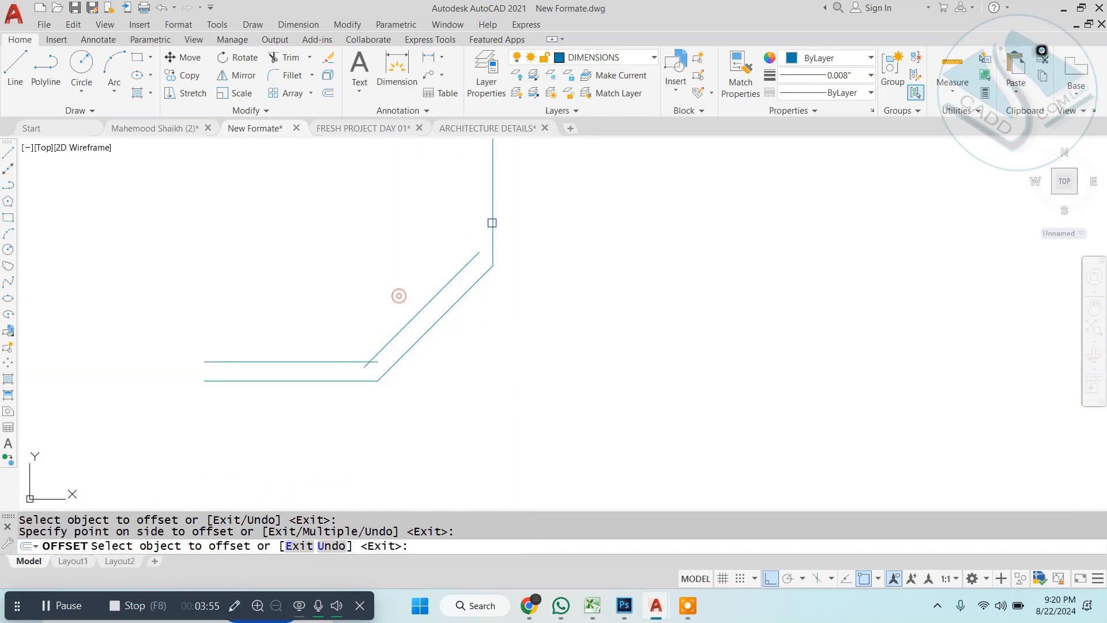
key("Escape")
Step: Trim the overlapping ends of the inner offset lines where they meet at the chamfered corner's two bends
type("tr")
key("Return")
scroll(460, 210, "up", 3)
left_click(515, 255)
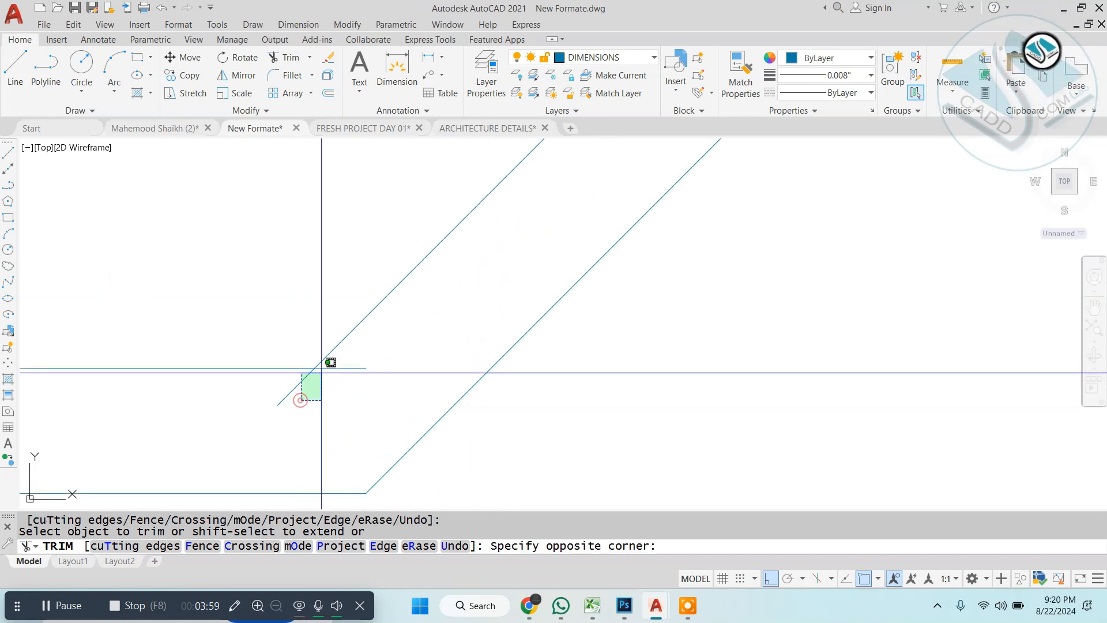
key("Escape")
Step: Draw a short perpendicular line across the chamfered wall from the midpoint of the inner diagonal to the outer diagonal
scroll(461, 352, "up", 3)
type("l")
key("Return")
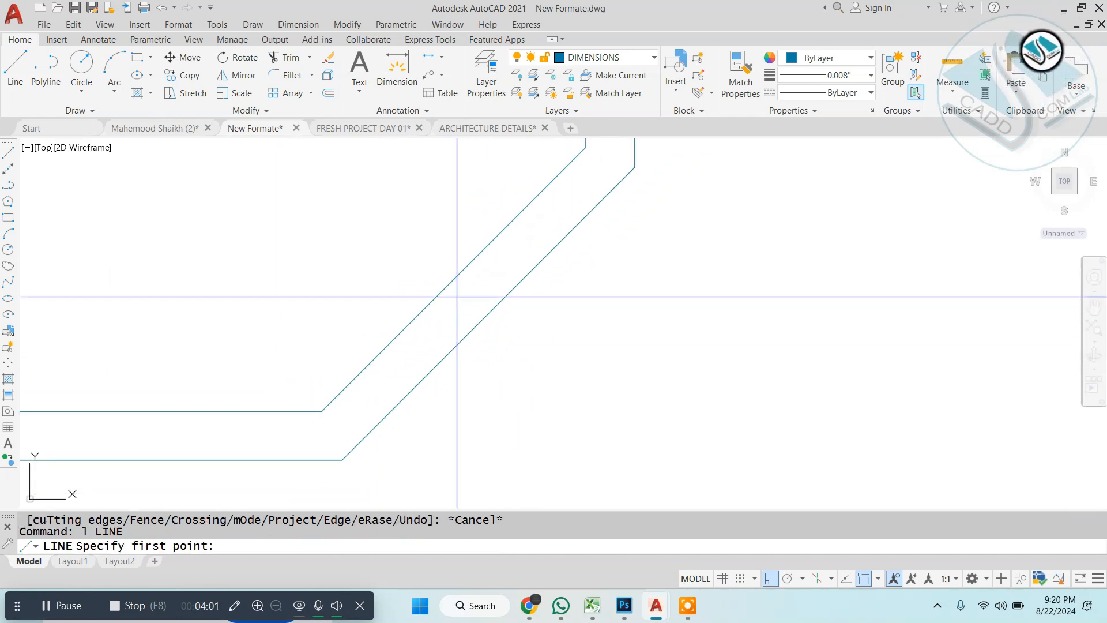
left_click(453, 279)
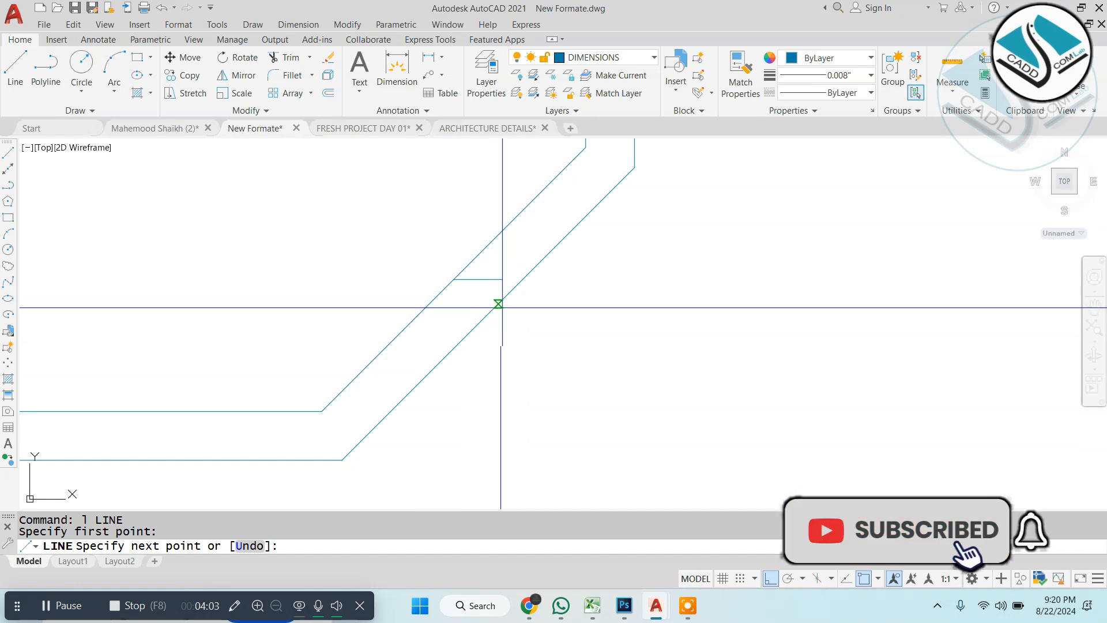
left_click(492, 313)
key("Escape")
scroll(521, 318, "up", 2)
left_click(527, 259)
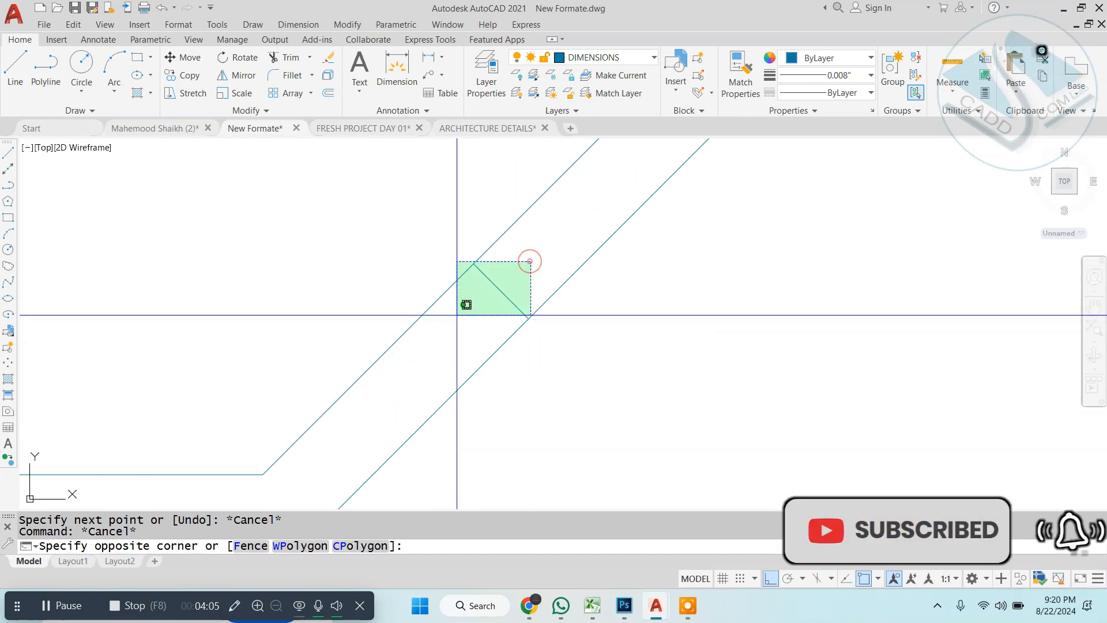
key("Escape")
type("o")
key("Return")
type("2'")
key("Return")
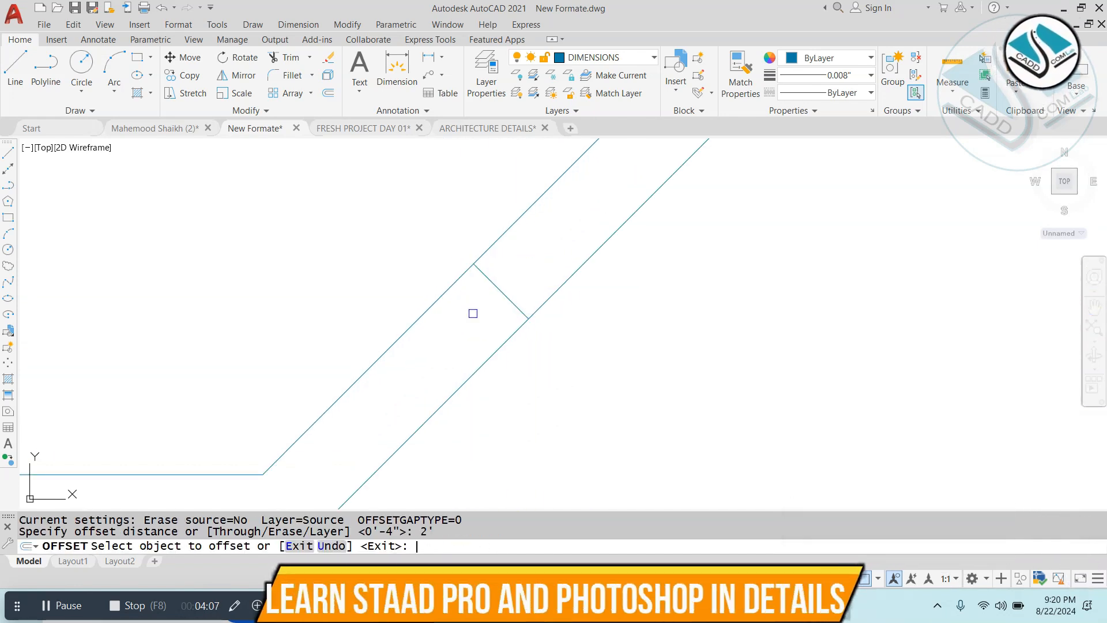
left_click(503, 290)
scroll(488, 247, "down", 2)
key("Escape")
Step: Offset the short cross line by 1' along the chamfered wall toward its lower bend
type("o")
key("Return")
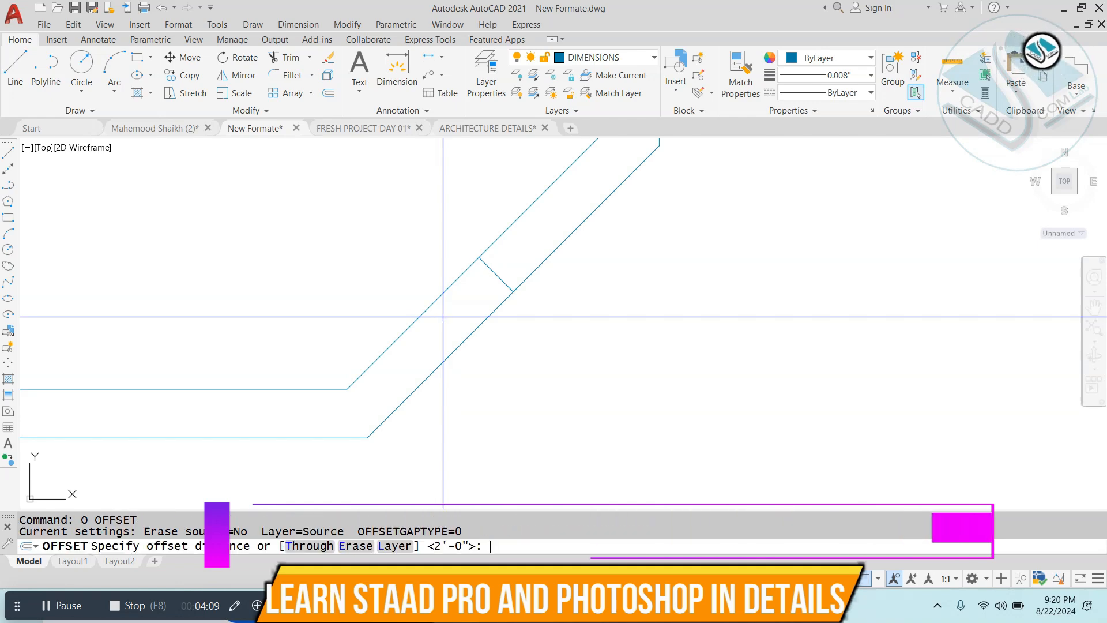
type("1'")
key("Return")
left_click(494, 275)
left_click(486, 301)
key("Escape")
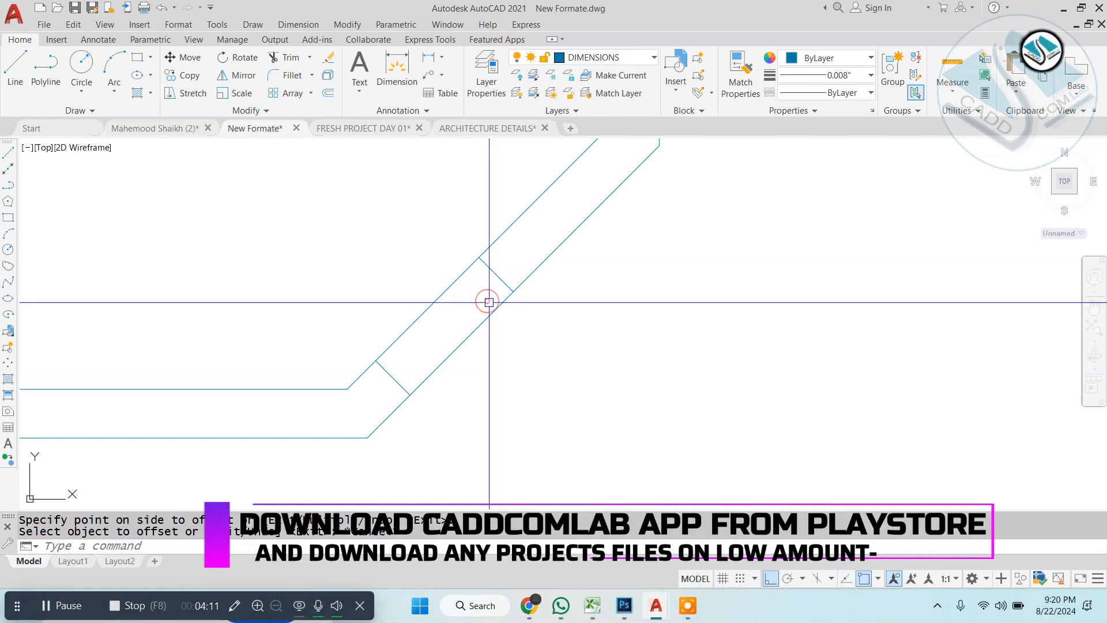
Step: Erase the original cross line at the middle of the chamfered wall
left_click(496, 283)
left_click(496, 284)
type("e")
key("Return")
key("Escape")
scroll(501, 316, "down", 6)
scroll(694, 368, "up", 2)
left_click(676, 357)
left_click(633, 366)
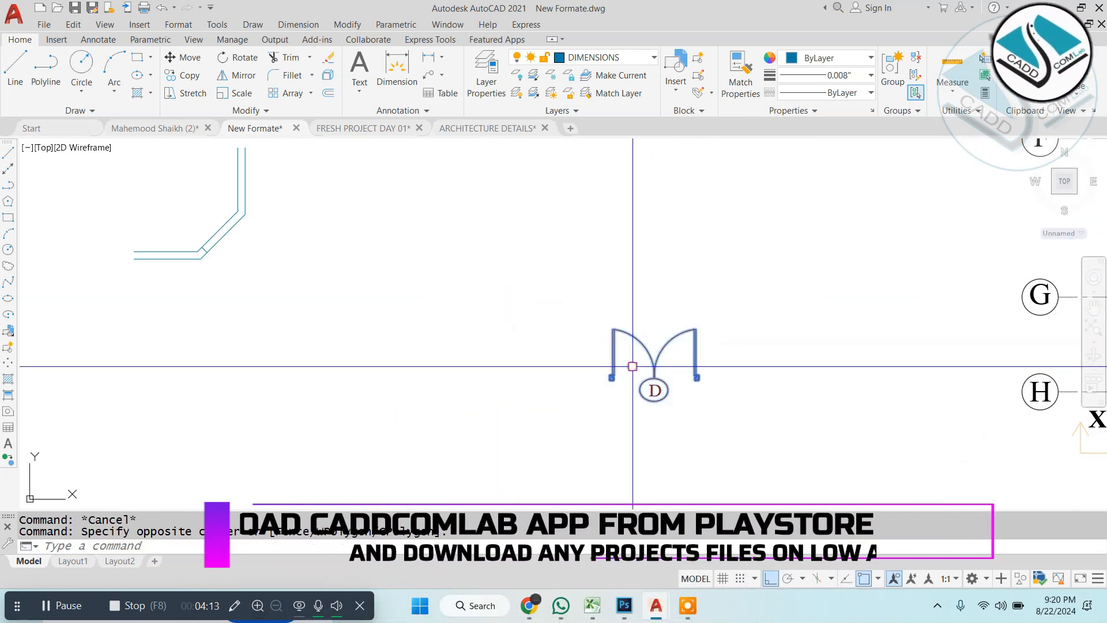
key("Escape")
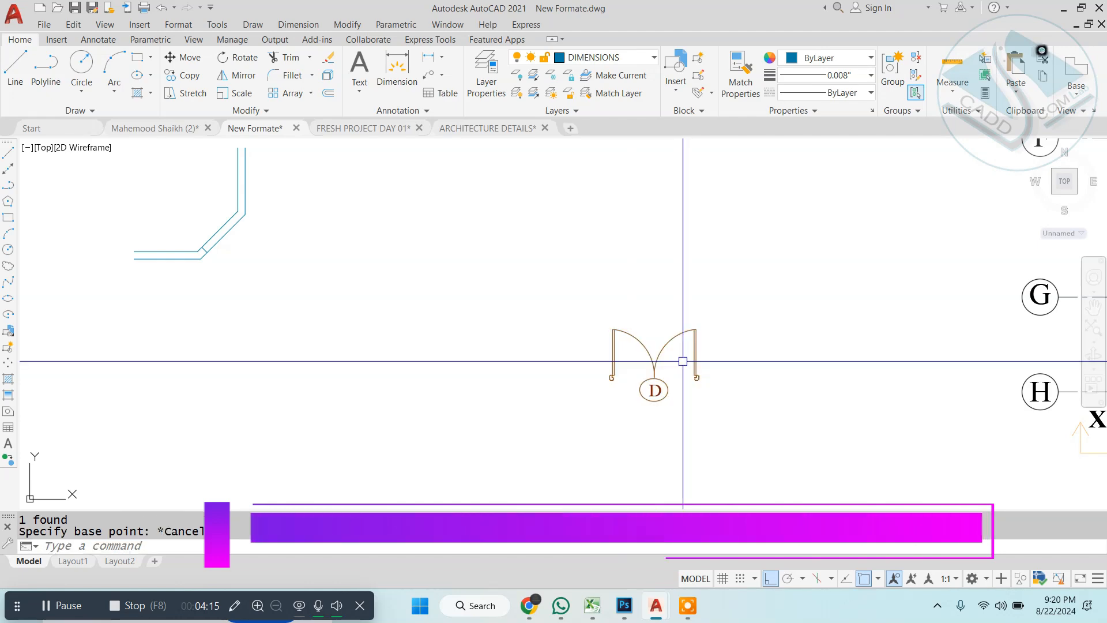
middle_click_drag(542, 339, 586, 344)
key("Escape")
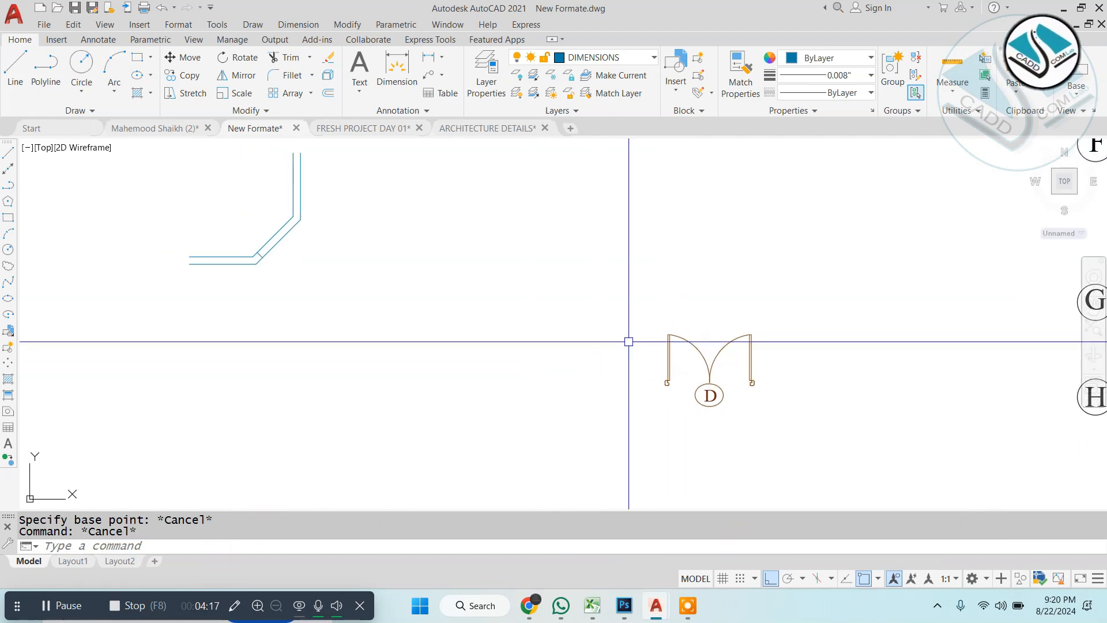
key("Escape")
Step: Erase the chamfered corner wall lines together with the double door D block beside them
scroll(508, 309, "down", 2)
left_click(374, 254)
left_click(255, 353)
type("e")
key("Return")
Step: Examine the diagonal wall between the columns at grids G and H in the ground floor plan
scroll(444, 346, "down", 3)
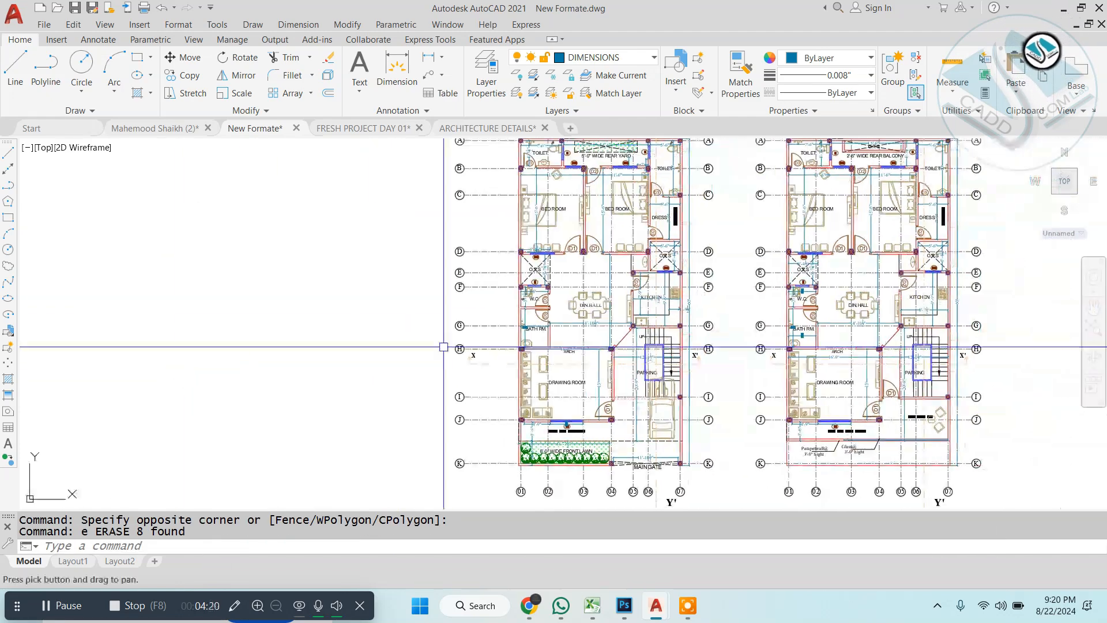
key("Escape")
scroll(510, 354, "up", 8)
scroll(483, 341, "down", 6)
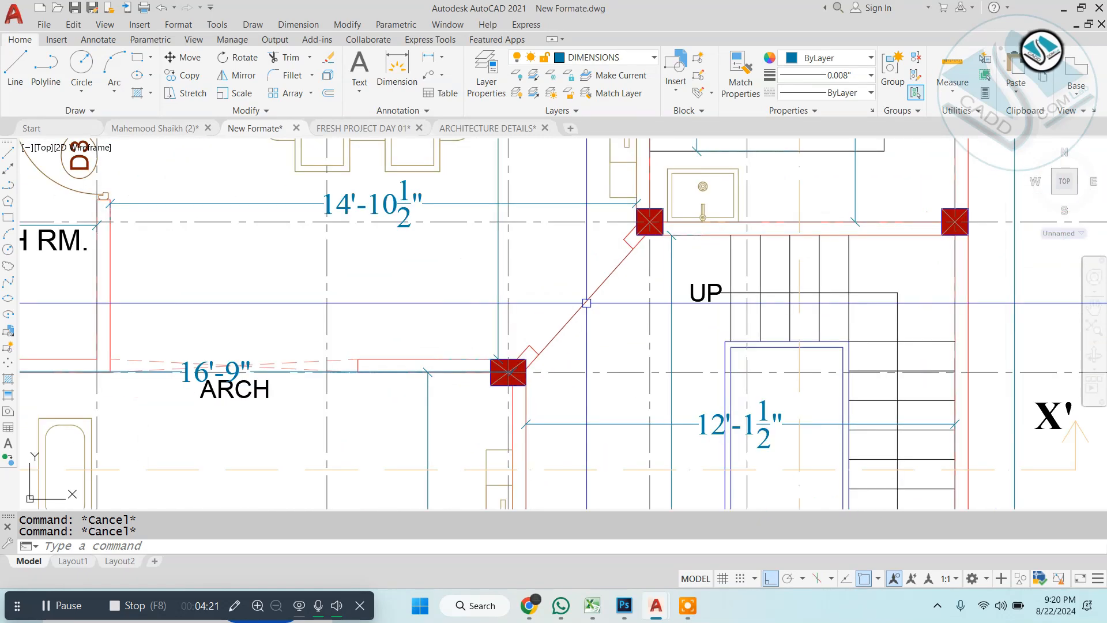
scroll(587, 312, "up", 4)
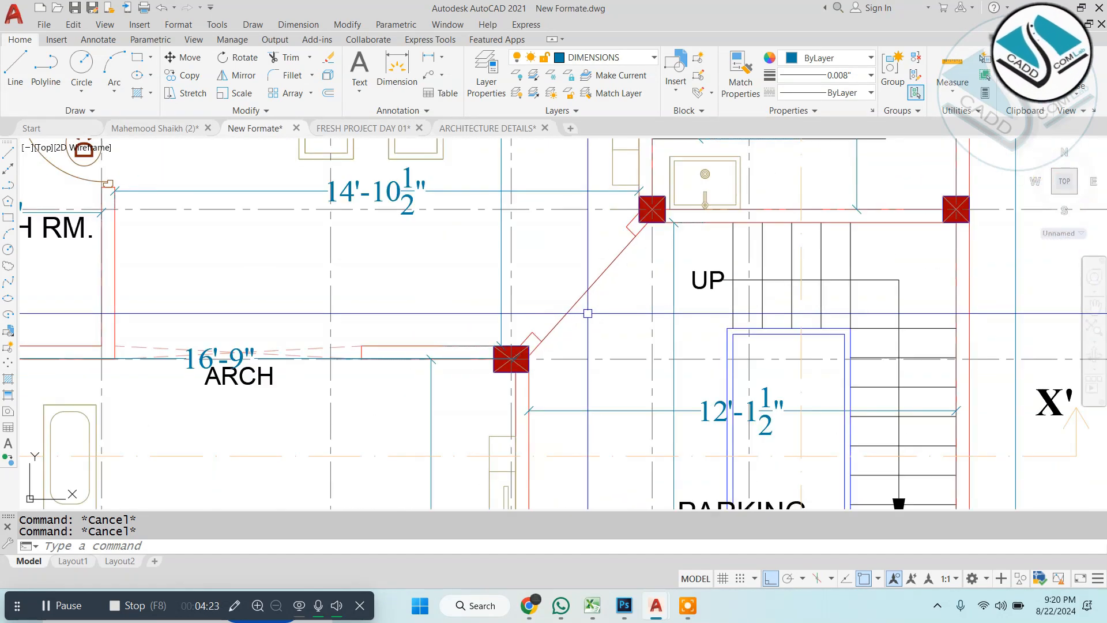
scroll(586, 316, "down", 4)
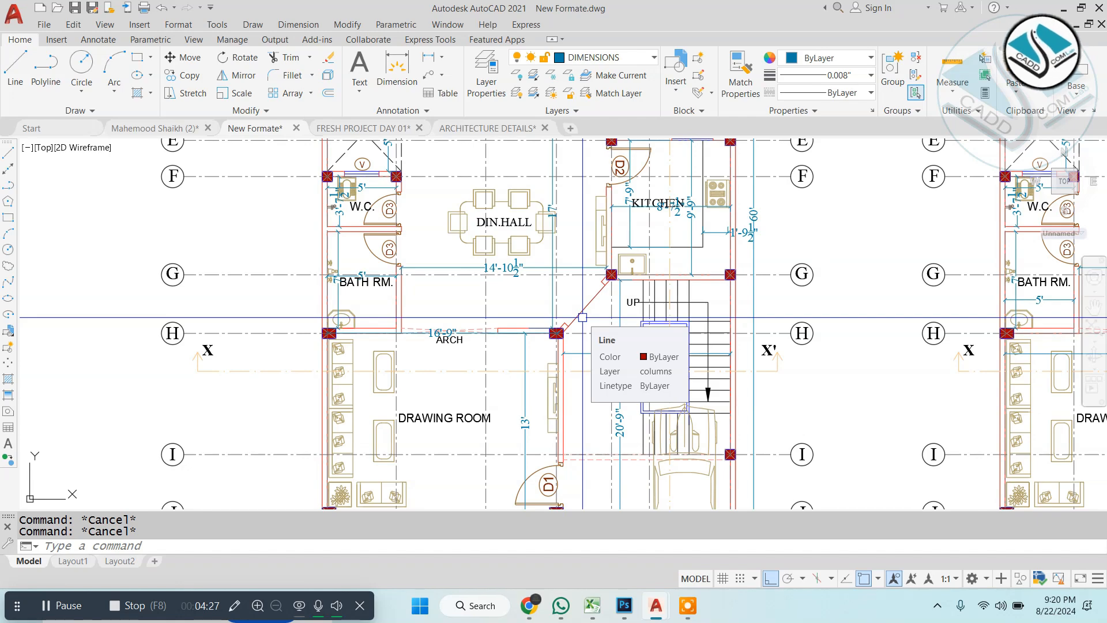
scroll(582, 317, "up", 2)
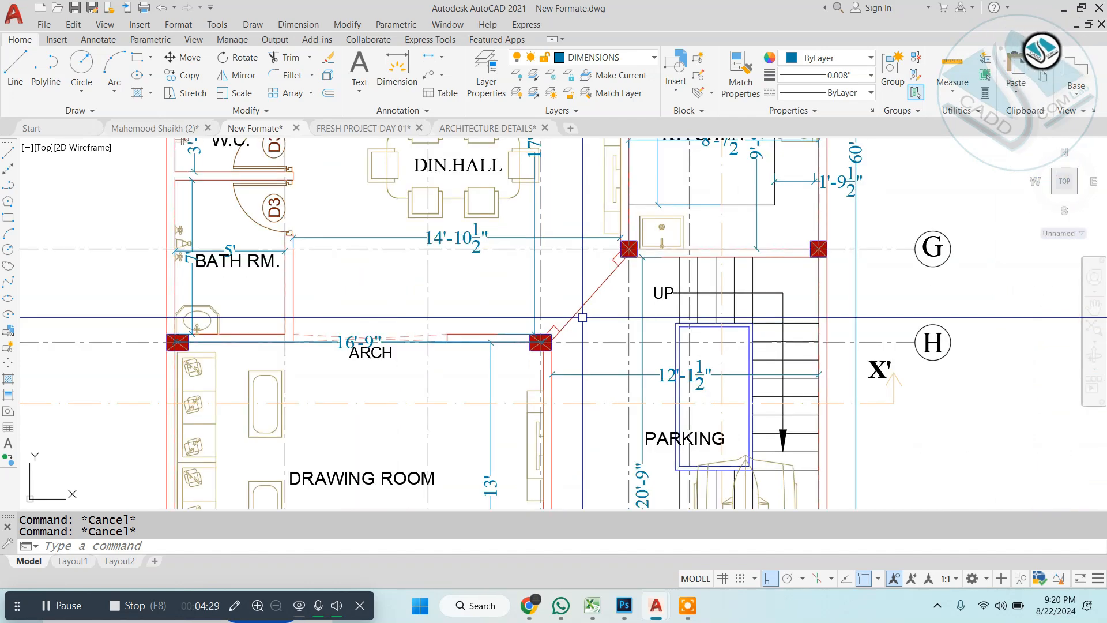
Step: Undo the erasure of the chamfered corner wall and the double door
key("ctrl+z")
key("ctrl+z")
key("ctrl+z")
key("ctrl+z")
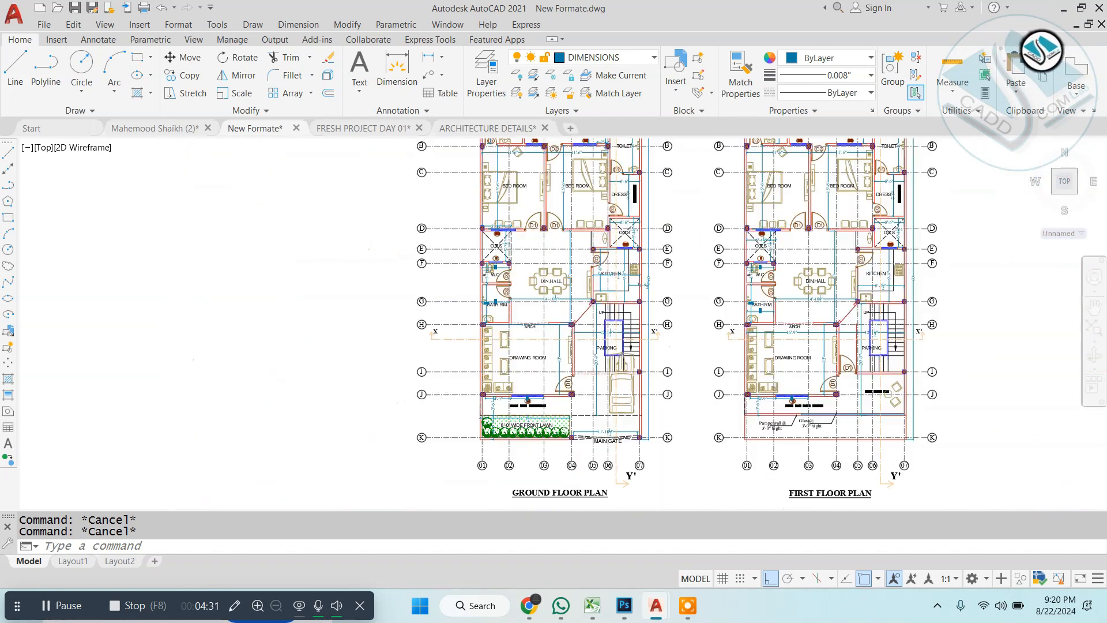
scroll(407, 288, "up", 5)
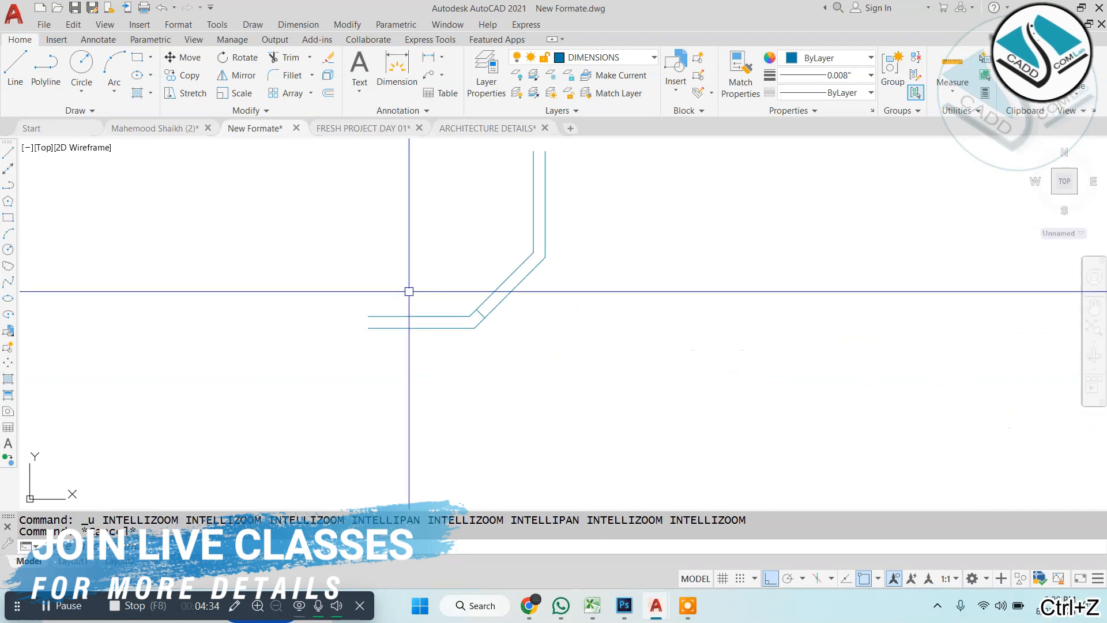
key("Escape")
key("Escape")
Step: Explode the double door block and erase its right-hand leaf and swing arc
scroll(525, 324, "down", 3)
left_click(741, 403)
left_click(714, 381)
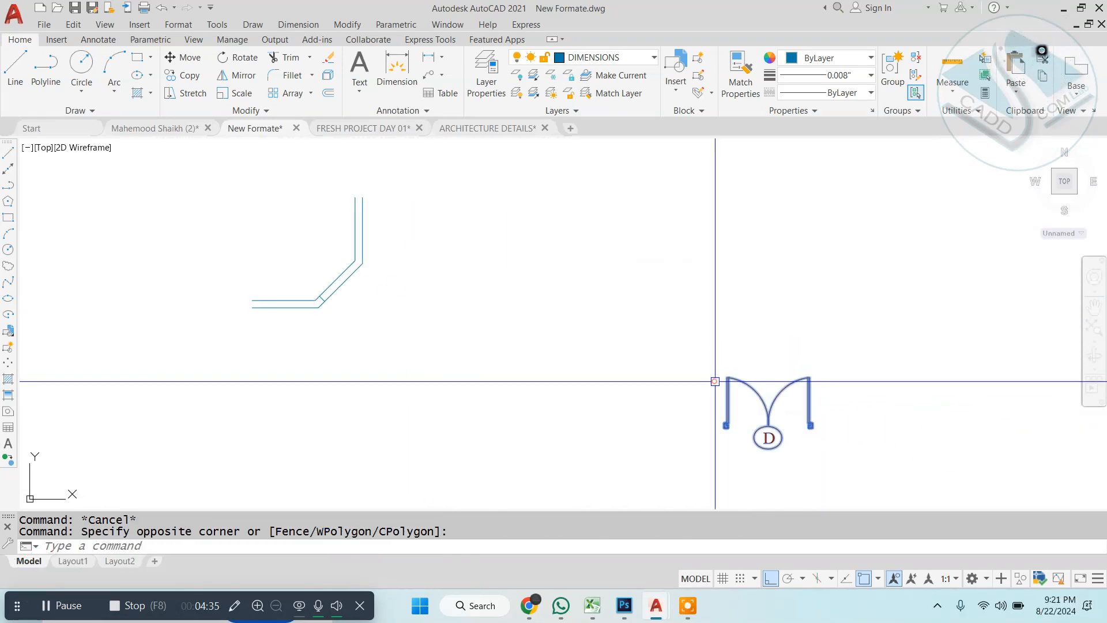
type("x")
left_click(818, 371)
left_click(788, 418)
type("e")
Step: Erase the door's circled D tag and the jamb frames at both ends of the opening
scroll(787, 438, "up", 2)
left_click(813, 409)
left_click(741, 447)
type("e")
left_click(910, 371)
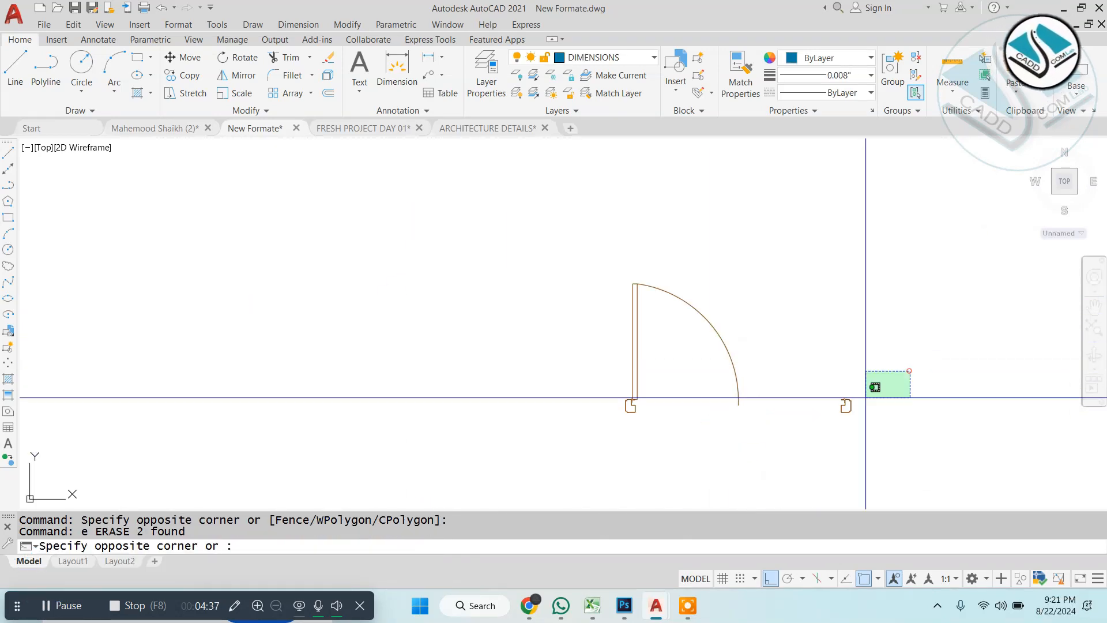
left_click(828, 421)
type("e")
key("Escape")
left_click(604, 385)
left_click(665, 450)
key("Escape")
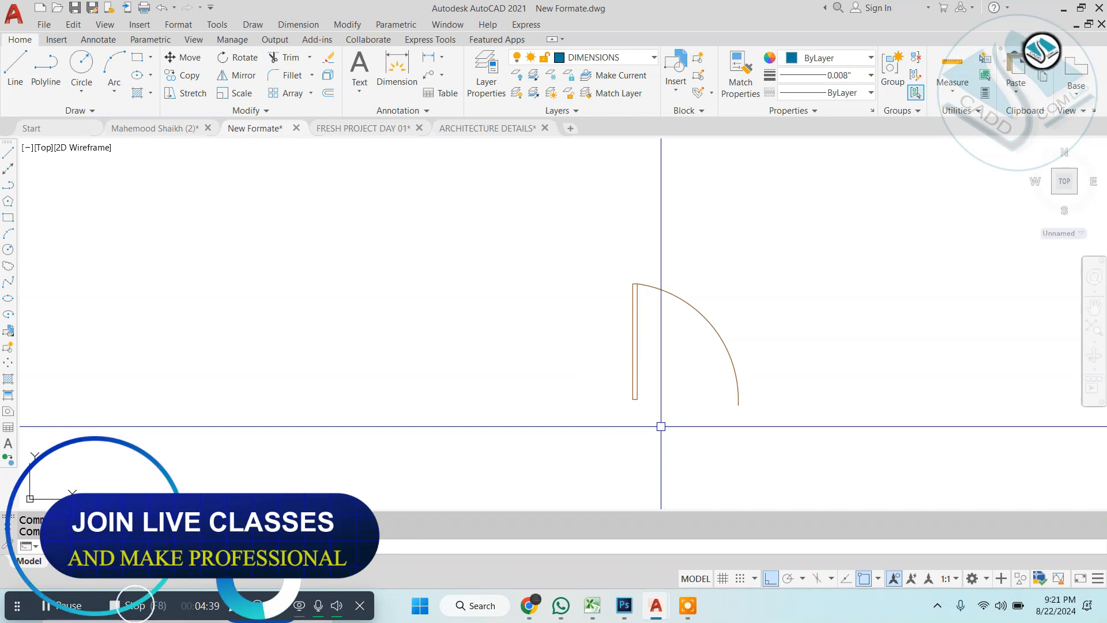
Step: Draw a horizontal line from the base of the door leaf past the swing arc and trim the excess at their intersection
scroll(655, 406, "up", 2)
type("l")
left_click(626, 394)
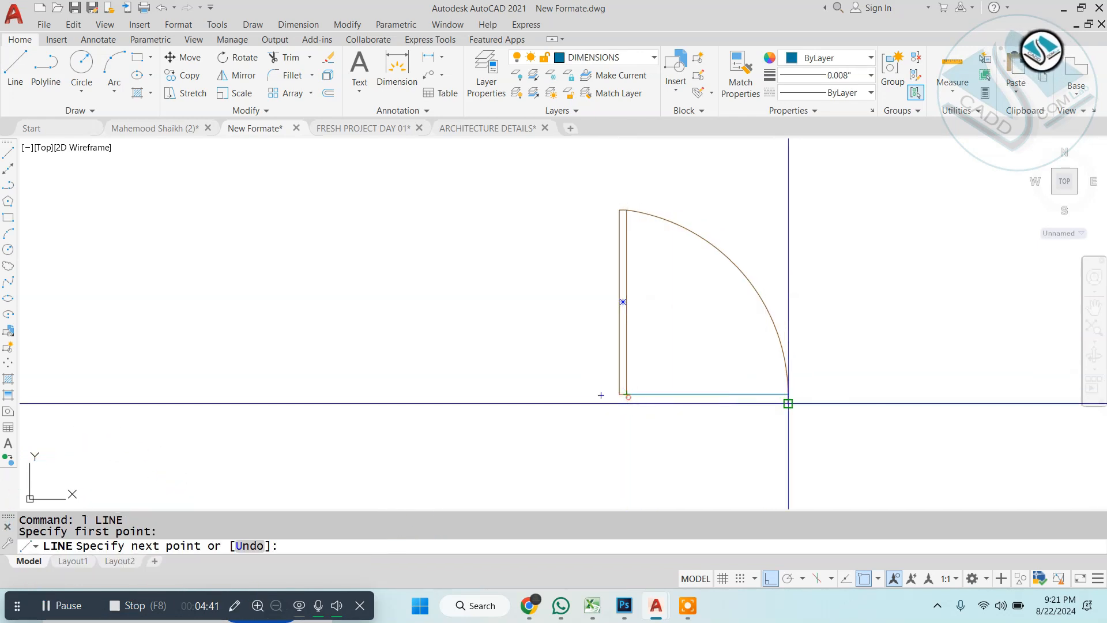
left_click(854, 394)
key("Escape")
type("tr")
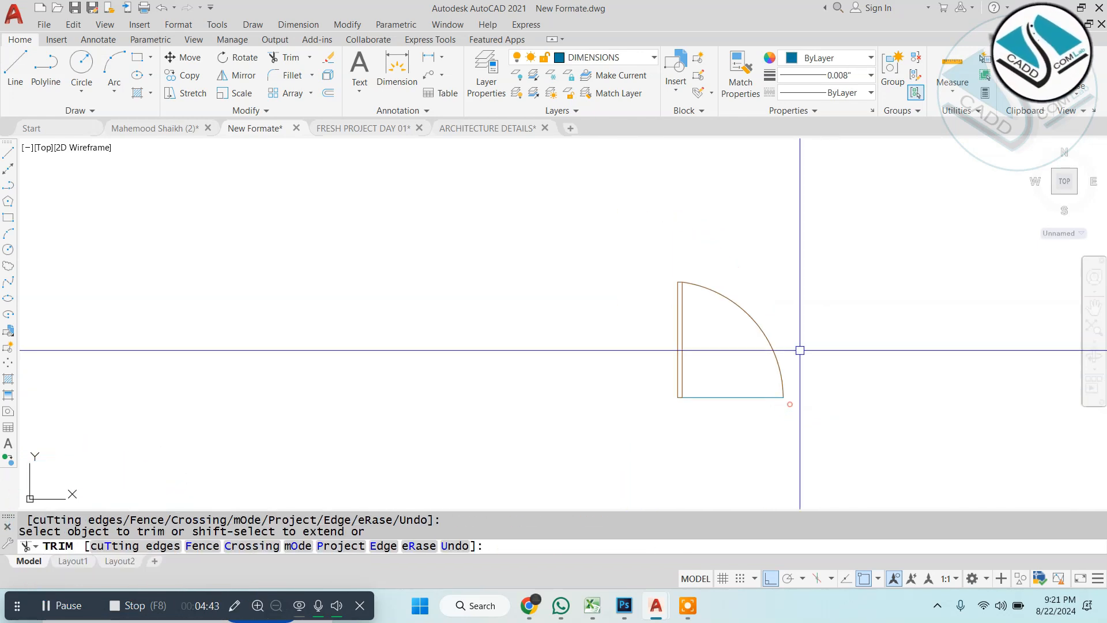
key("Escape")
Step: Turn off Ortho and move the single door next to the chamfered corner wall
left_click(800, 350)
left_click(531, 445)
type("m")
left_click(654, 376)
scroll(700, 400, "down", 2)
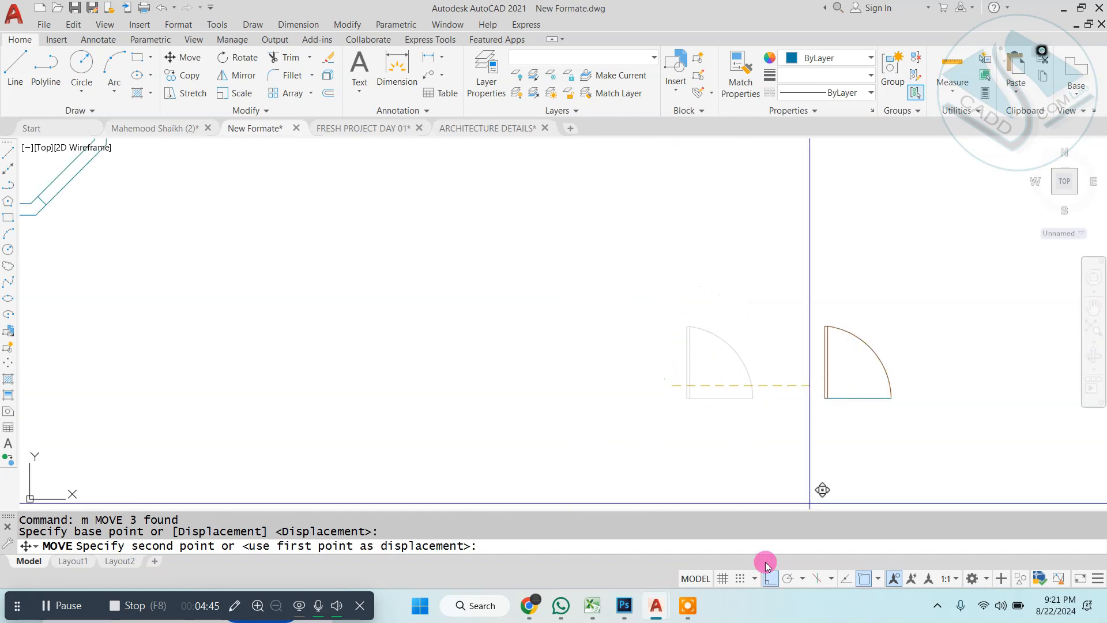
left_click(768, 578)
scroll(701, 435, "down", 4)
scroll(364, 329, "up", 4)
left_click(630, 384)
key("Escape")
Step: Try to rotate the single door by 45 degrees about the midpoint of its base line
left_click(720, 362)
left_click(633, 429)
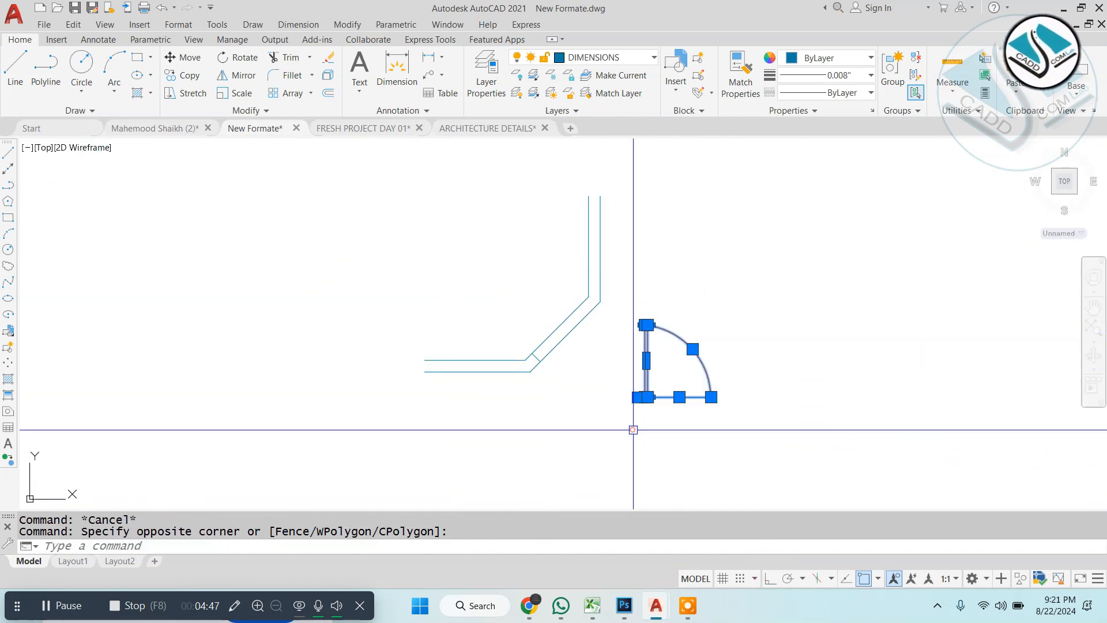
left_click(678, 397)
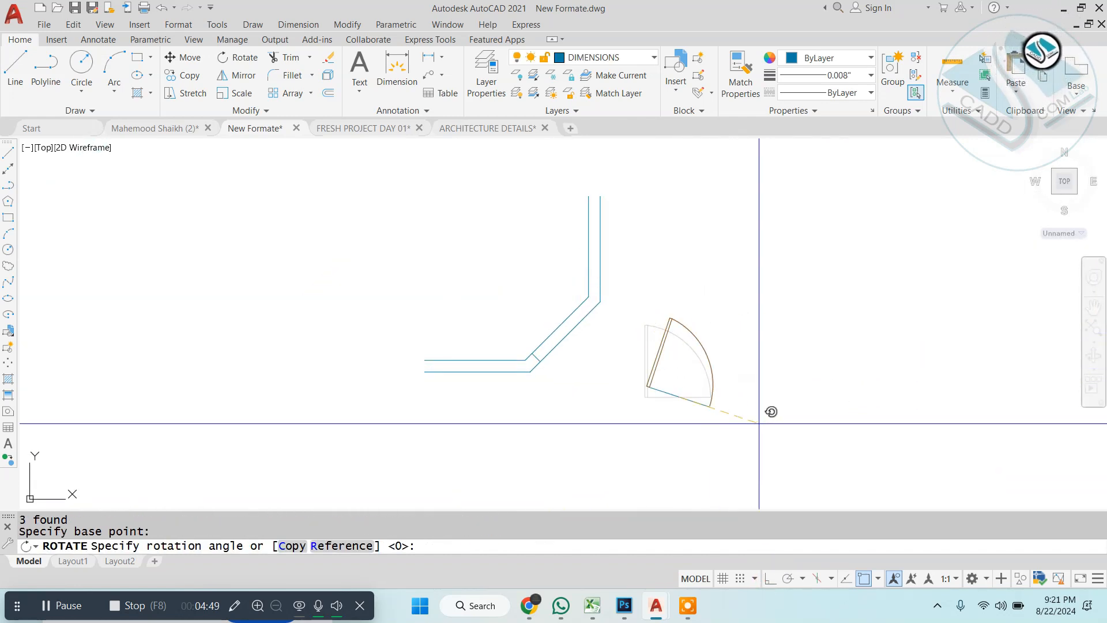
left_click(789, 577)
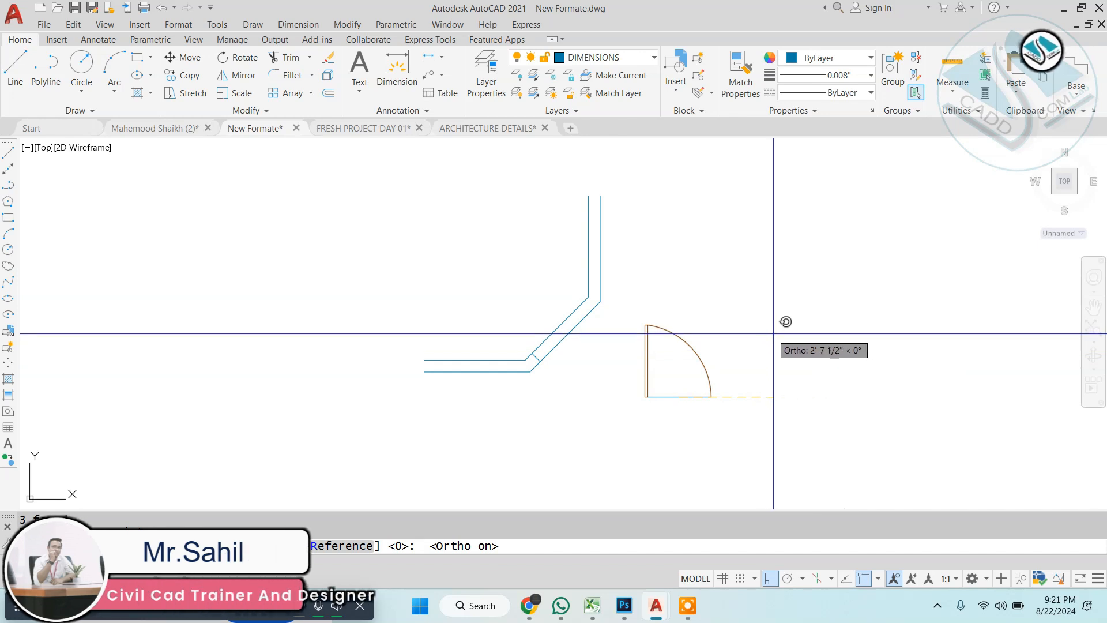
type("45")
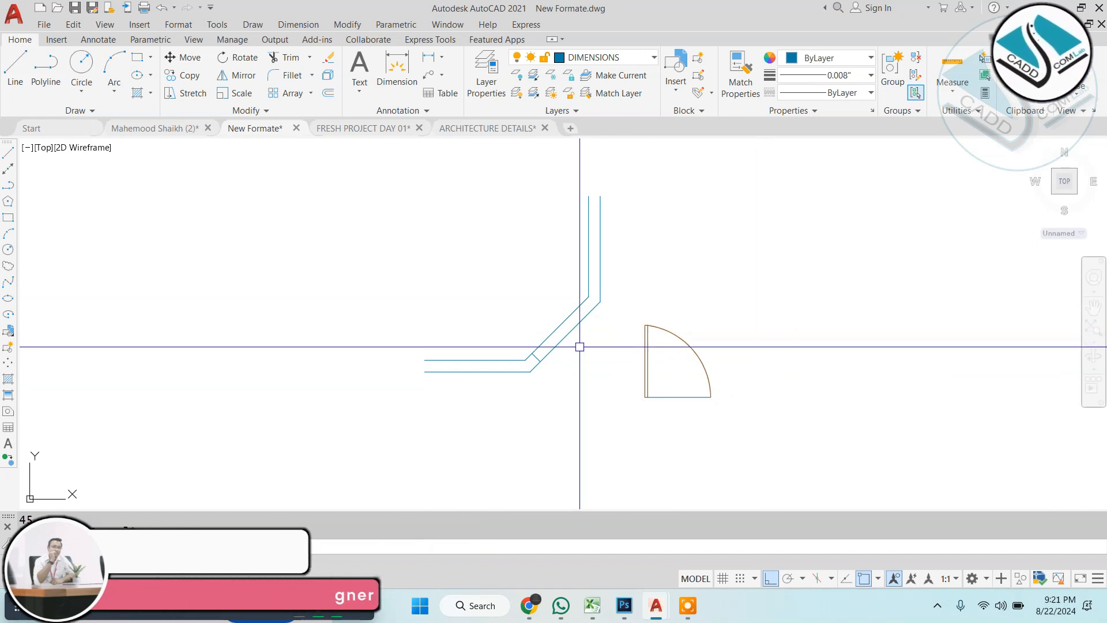
key("Escape")
Step: Draw a long diagonal line inside the corner, roughly parallel to the chamfered wall
scroll(479, 271, "up", 5)
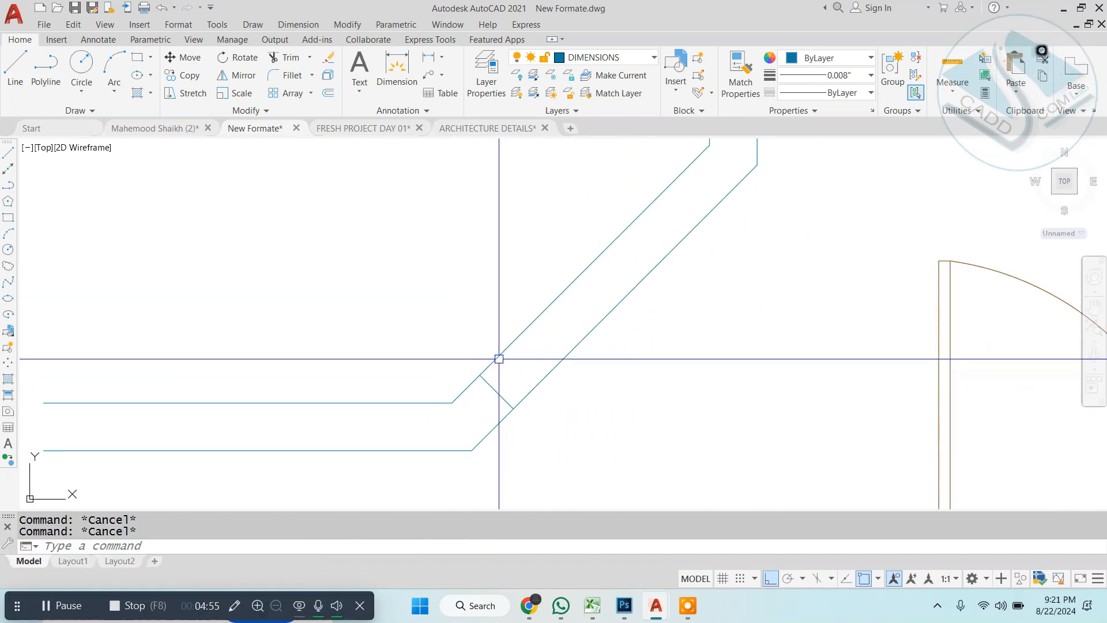
scroll(480, 374, "down", 5)
left_click(418, 378)
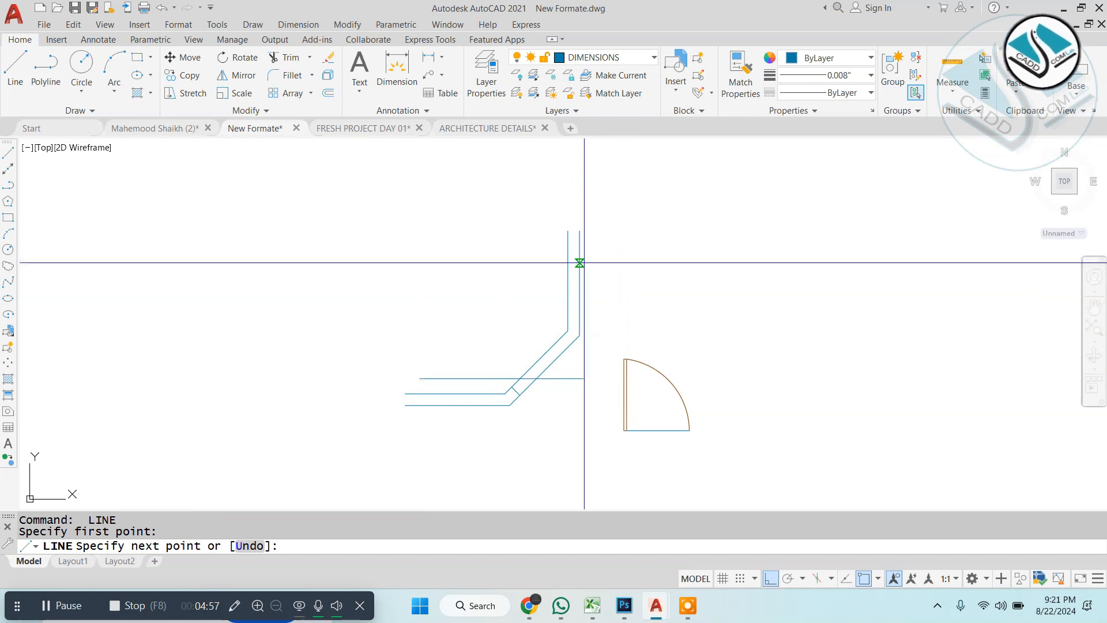
left_click(642, 148)
key("Escape")
Step: Extend the short cross line of the chamfered wall inward to meet the new diagonal line
scroll(517, 373, "up", 4)
type("ex")
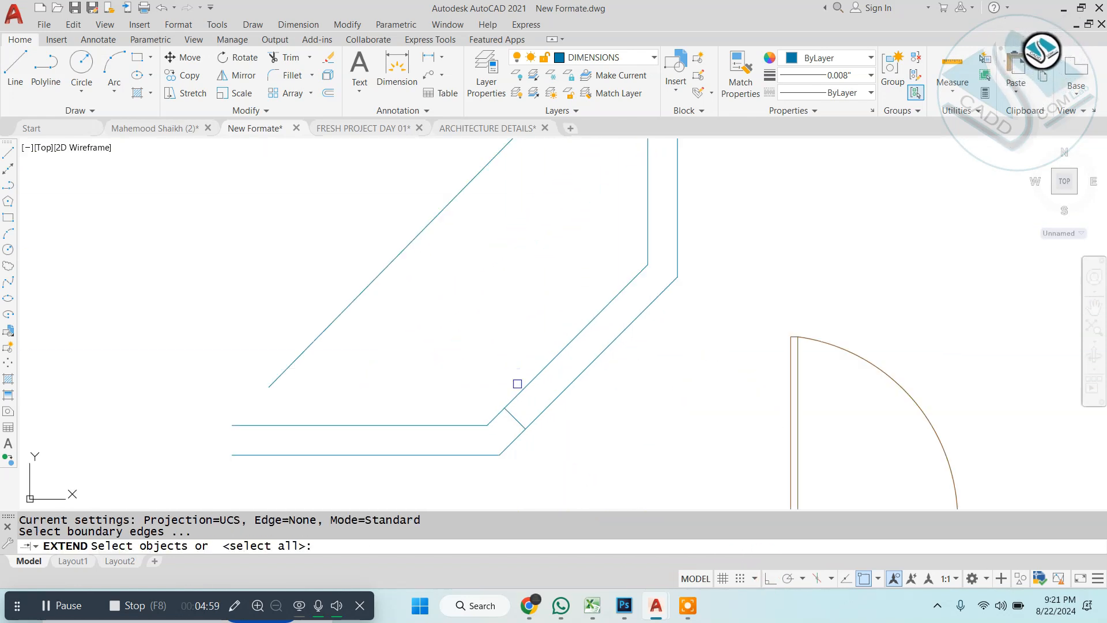
key("space")
left_click(514, 415)
key("Escape")
key("Escape")
Step: Add an angular dimension between the extended cross line and the inner diagonal wall line
scroll(552, 386, "down", 2)
scroll(524, 406, "up", 2)
left_click(298, 24)
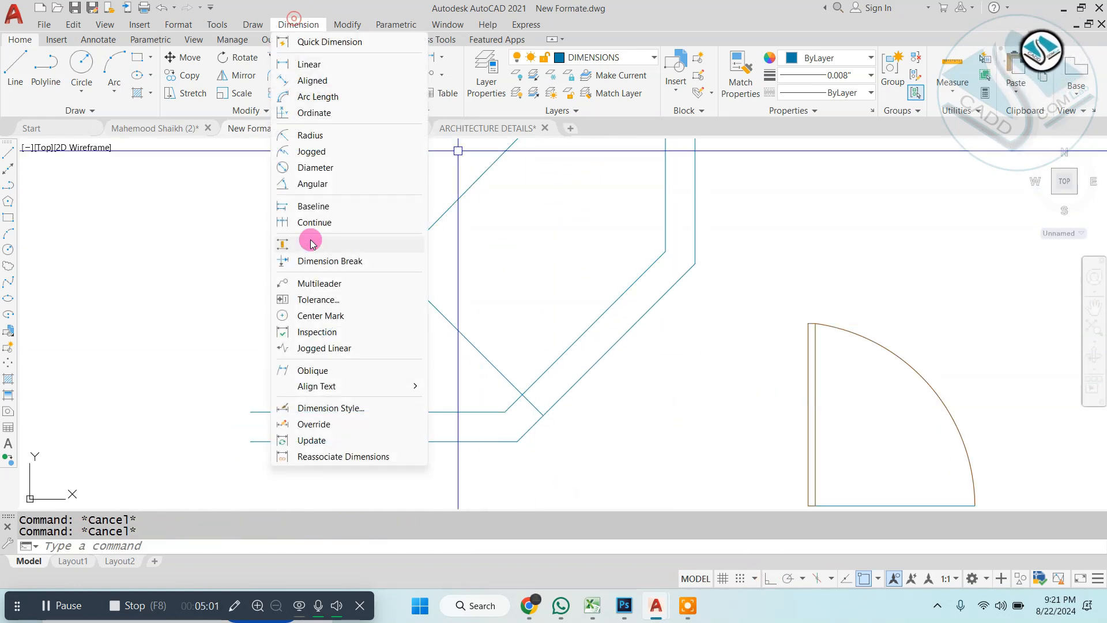
left_click(344, 171)
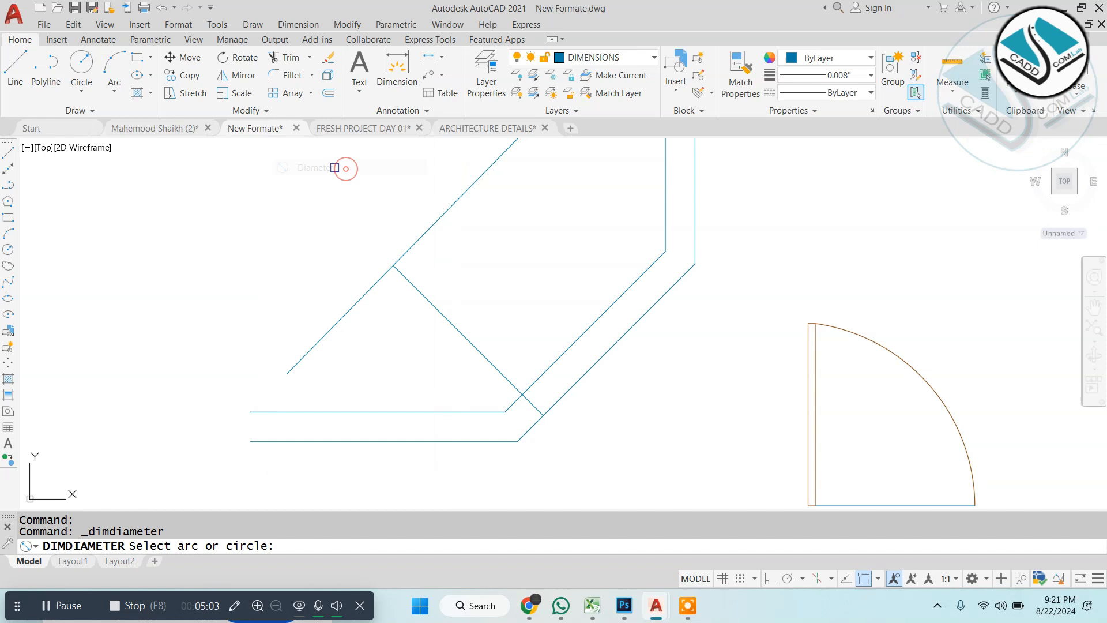
left_click(298, 24)
left_click(314, 184)
left_click(493, 364)
left_click(554, 362)
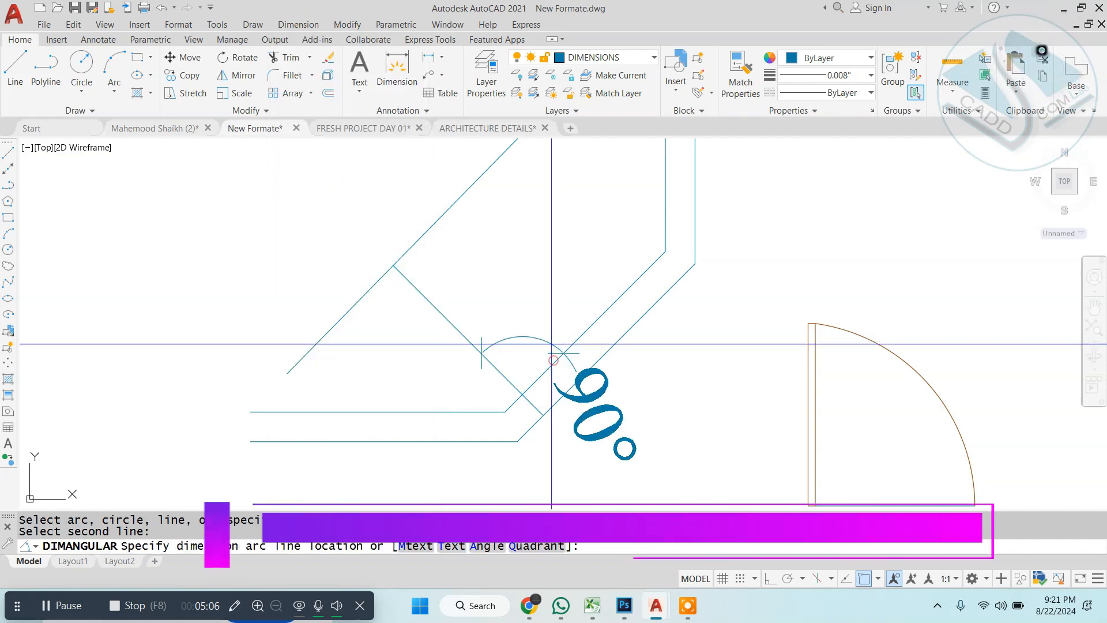
left_click(549, 337)
key("Escape")
key("Escape")
scroll(512, 361, "up", 3)
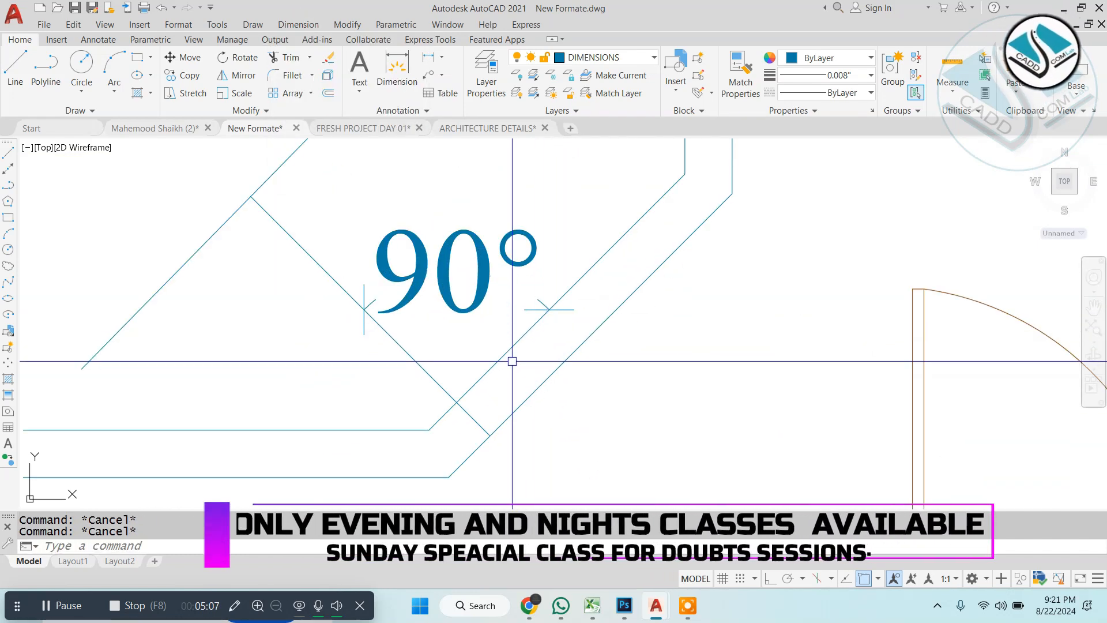
key("Return")
left_click(533, 395)
scroll(553, 406, "down", 5)
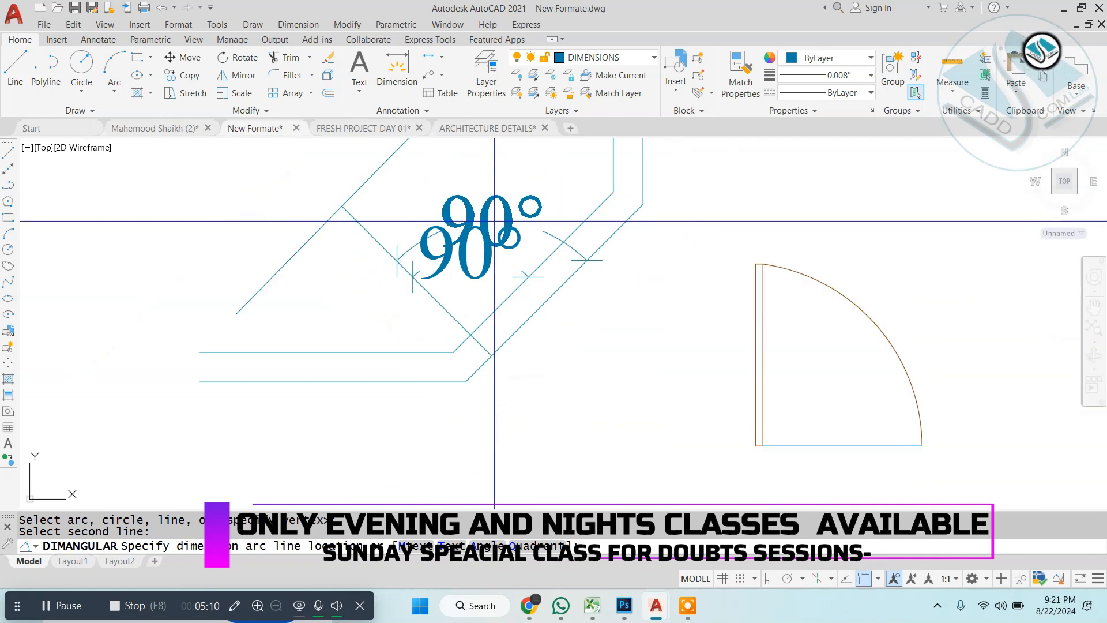
key("Escape")
Step: Rotate the single door by 45 degrees so its base line runs parallel to the chamfered wall
left_click(786, 278)
left_click(663, 352)
scroll(703, 295, "up", 2)
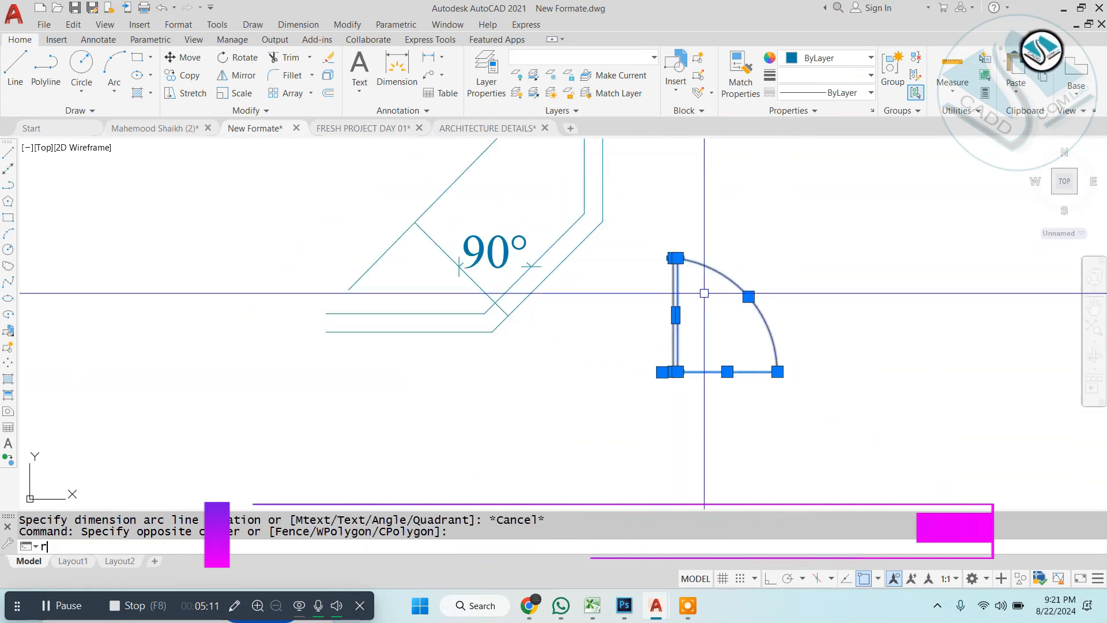
type("ro")
key("Return")
left_click(723, 307)
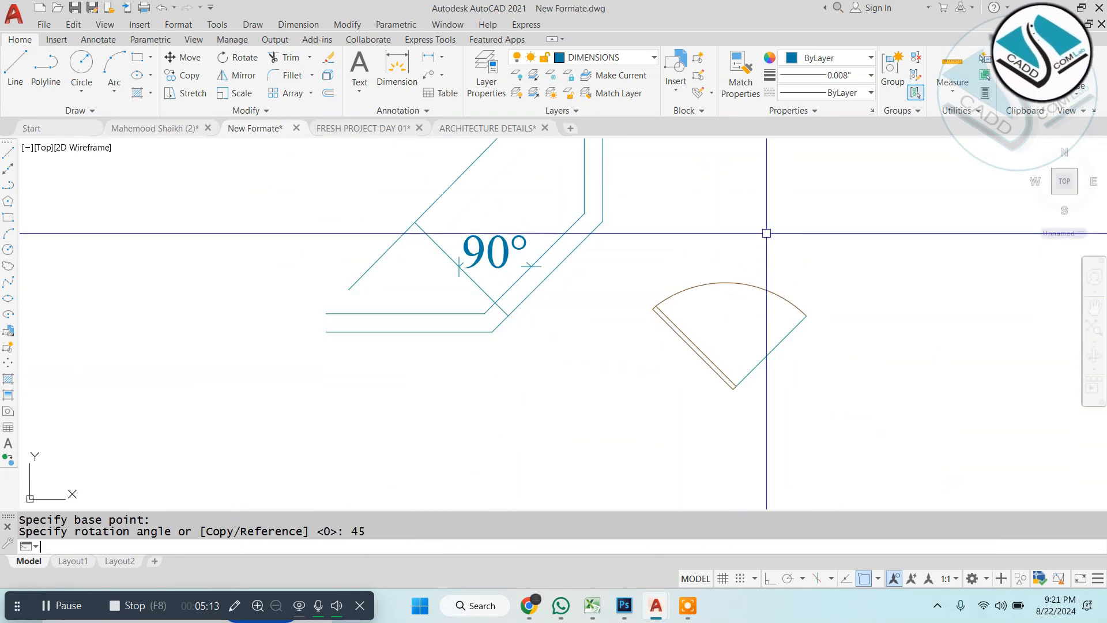
key("Escape")
left_click(795, 259)
key("Escape")
Step: Erase the 90° angular dimension beside the chamfered corner wall
left_click(494, 251)
type("e")
key("Return")
Step: Move the rotated door onto the chamfered wall, with its hinge corner on the end of the cross line
left_click(848, 286)
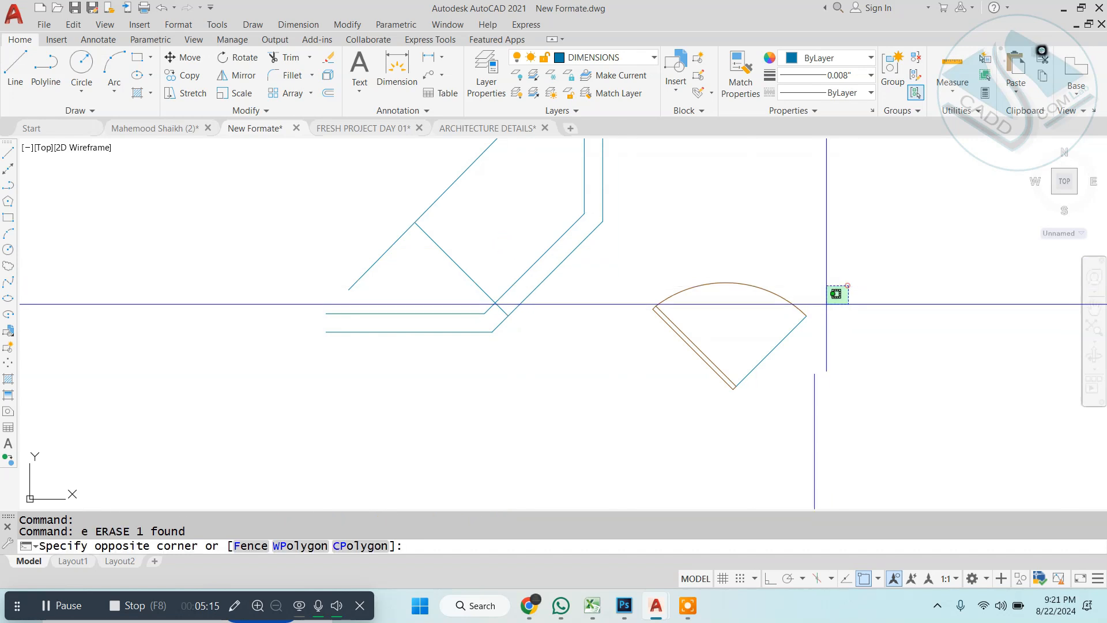
left_click(687, 420)
type("m")
key("Return")
scroll(749, 374, "up", 3)
scroll(749, 375, "down", 3)
middle_click_drag(610, 379, 708, 380)
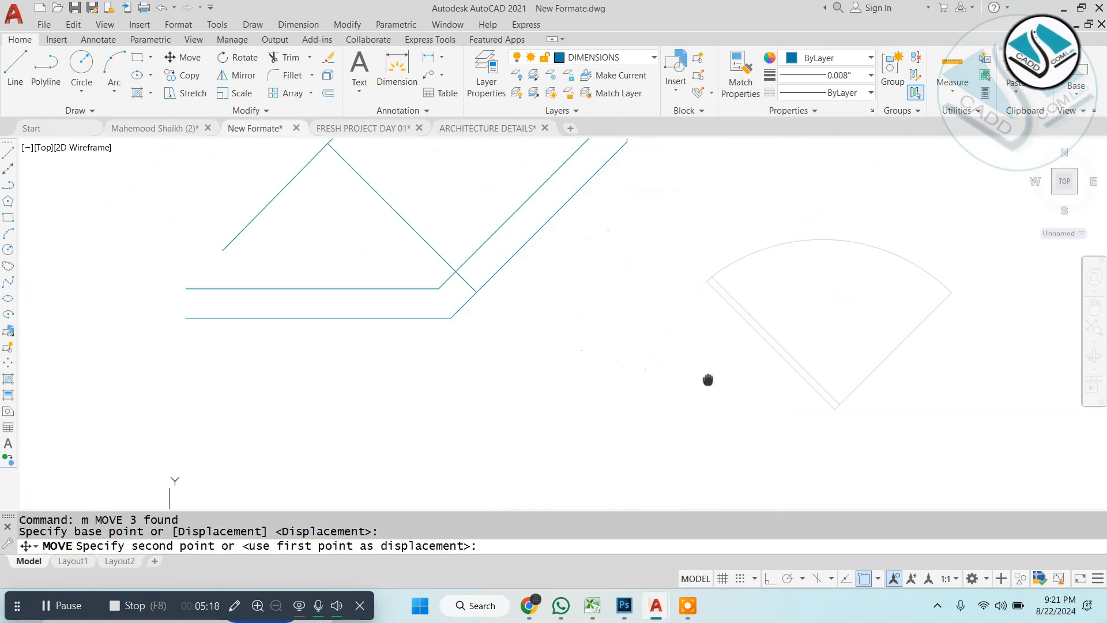
left_click(509, 299)
key("Escape")
scroll(577, 340, "down", 4)
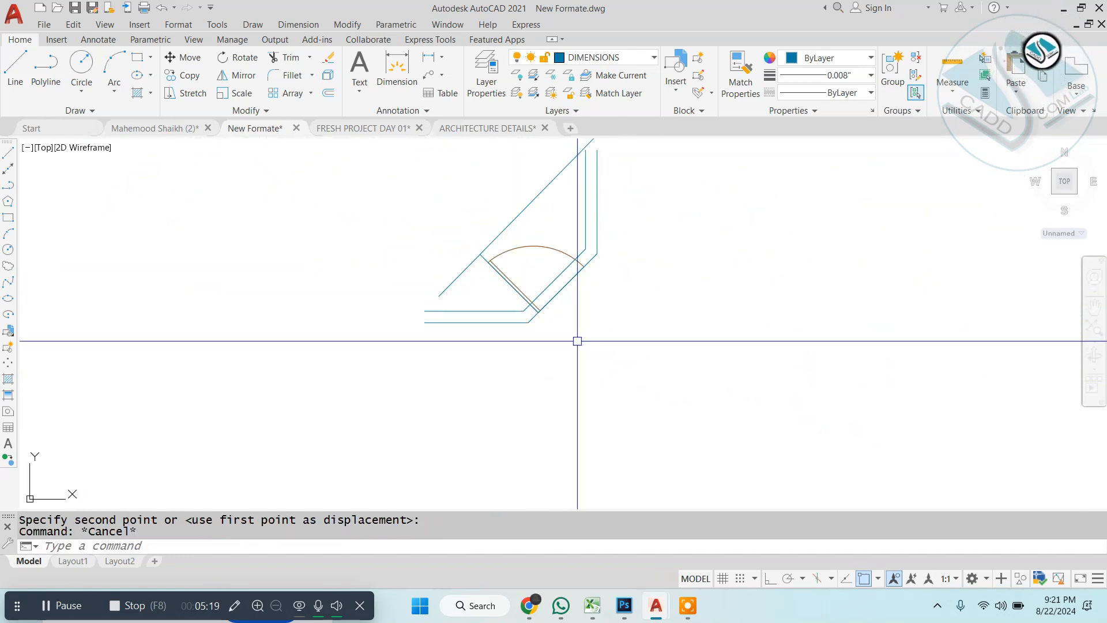
Step: Erase the long inner diagonal line and the cross line used as construction geometry
left_click(536, 226)
left_click(465, 210)
type("e")
key("Return")
left_click(489, 262)
key("Escape")
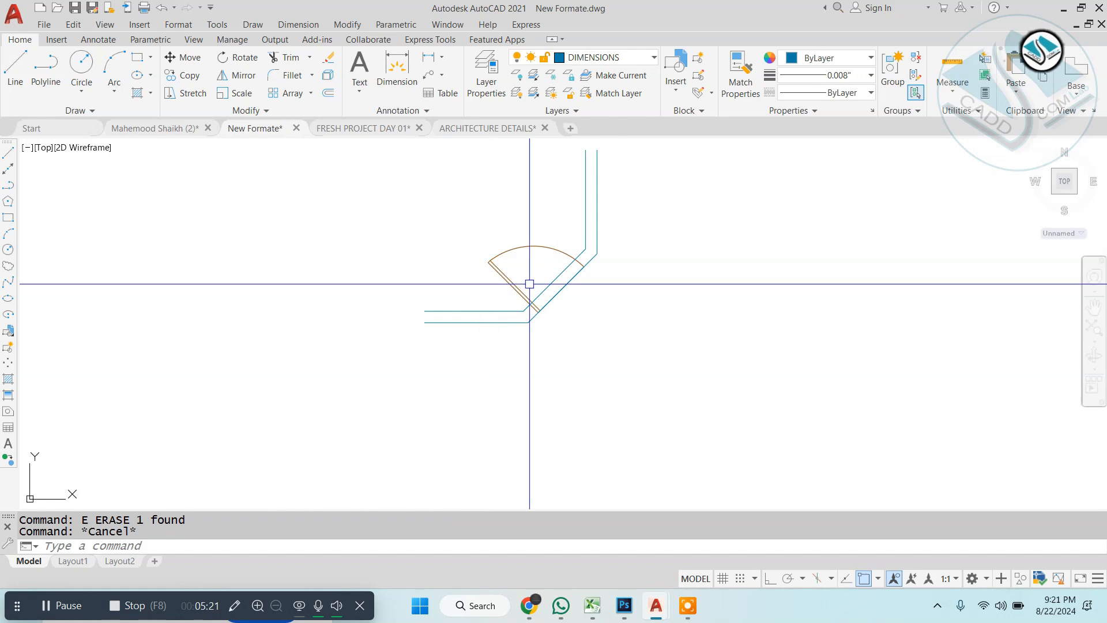
Step: Trim the inner and outer chamfered wall lines across the door opening
type("tr")
key("Return")
left_click(547, 266)
key("Escape")
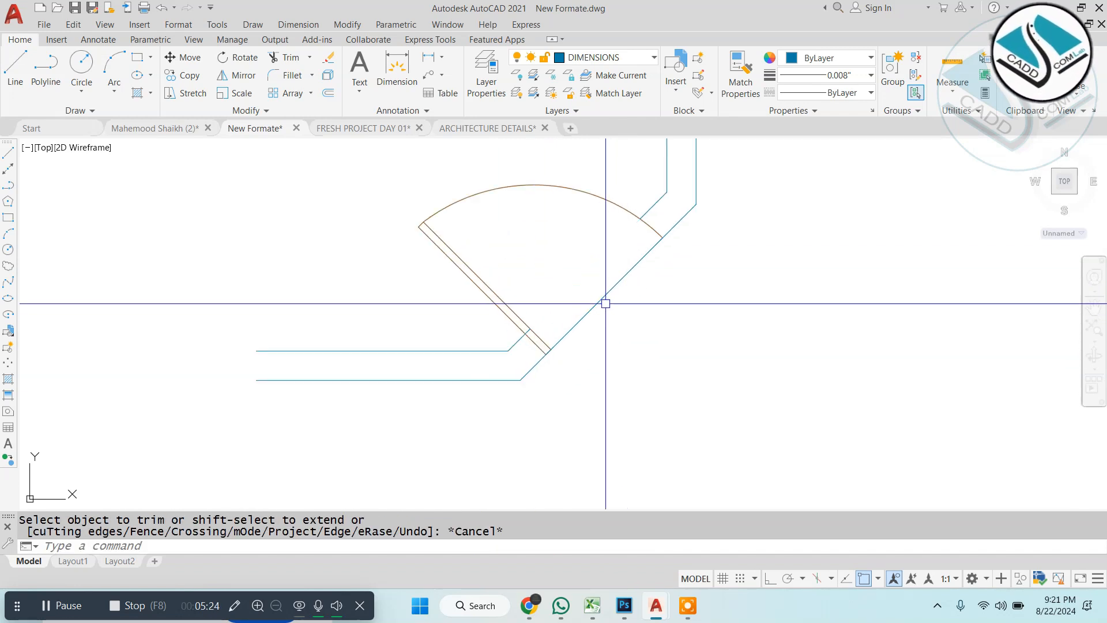
left_click(615, 302)
key("Escape")
scroll(647, 328, "down", 3)
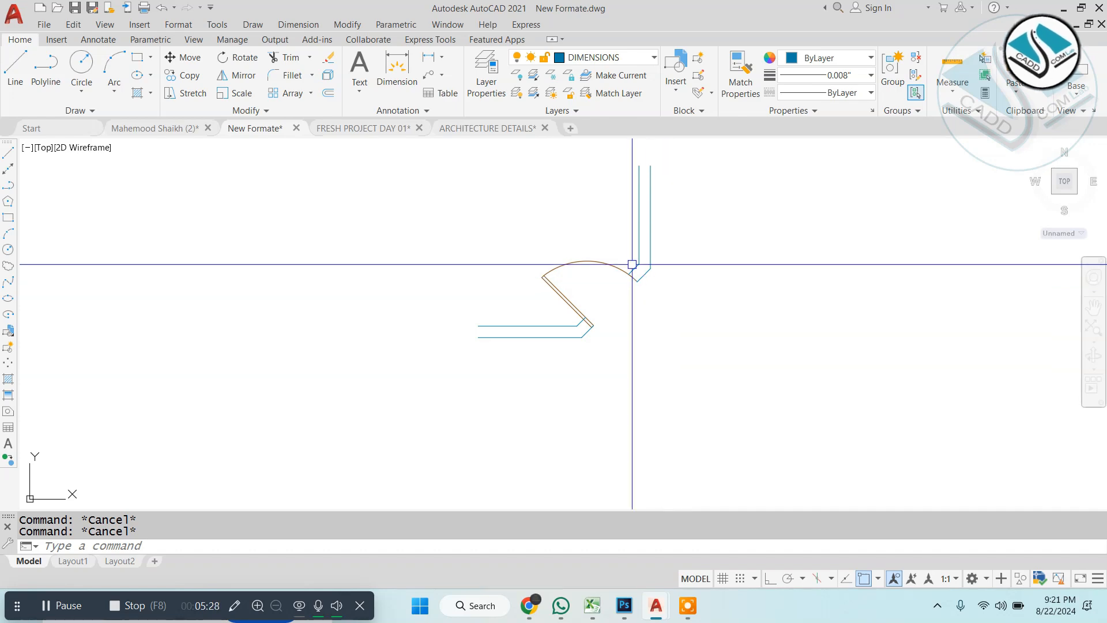
Step: Erase the whole sample corner wall together with its fitted door
left_click(707, 177)
left_click(383, 395)
key("Delete")
middle_click_drag(623, 314, 628, 362)
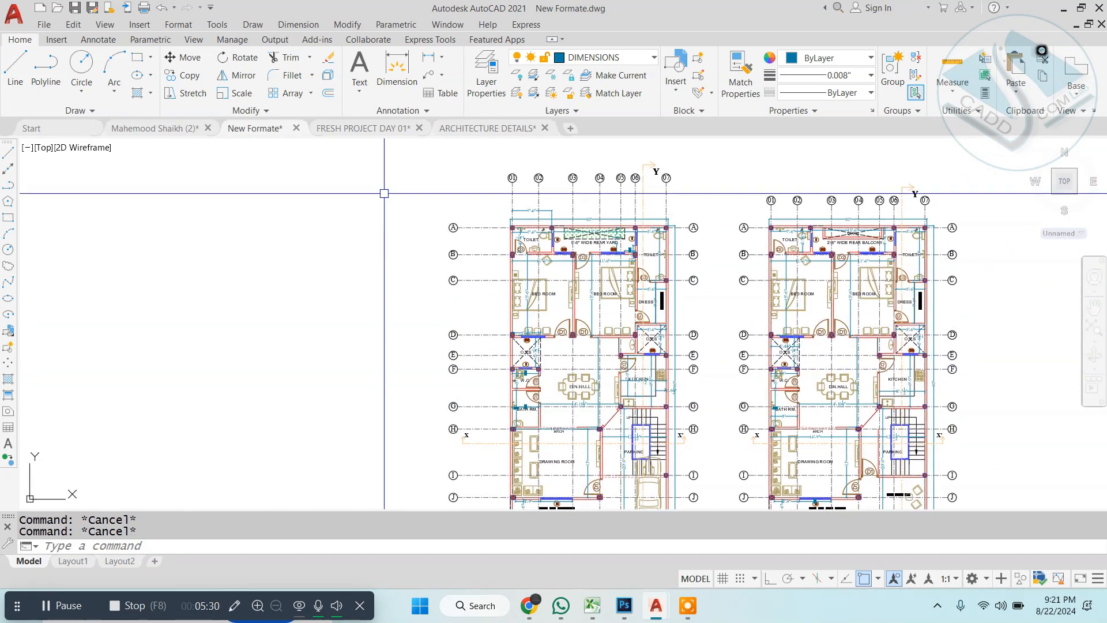
Step: Close the New Formate drawing and return to the ground and first floor plan drawing
left_click(156, 128)
scroll(500, 309, "up", 6)
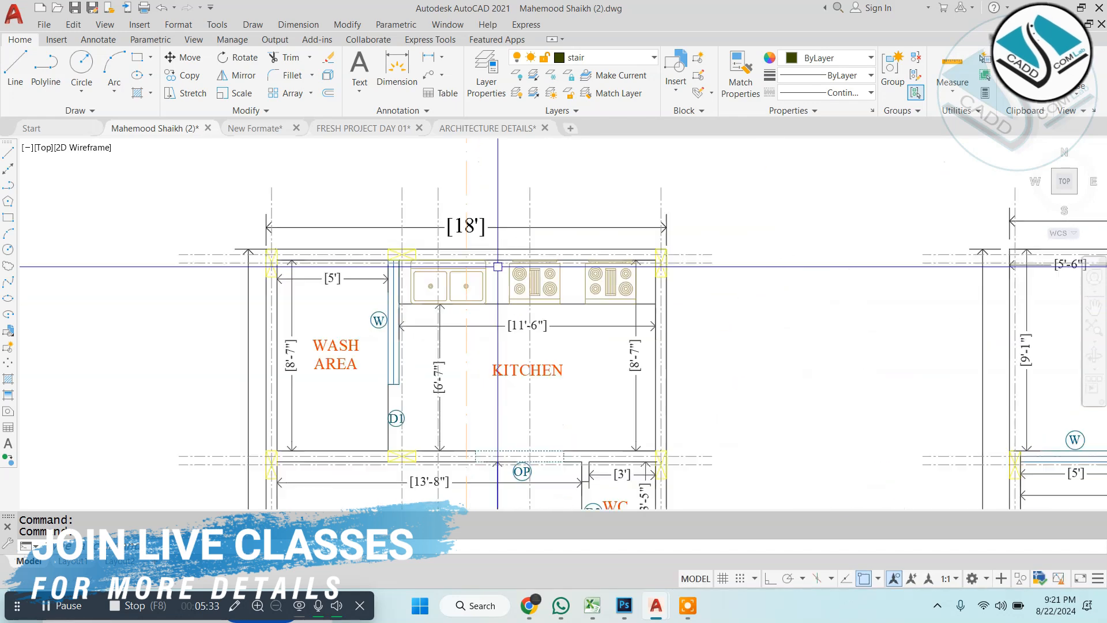
key("Escape")
key("Escape")
scroll(449, 259, "down", 6)
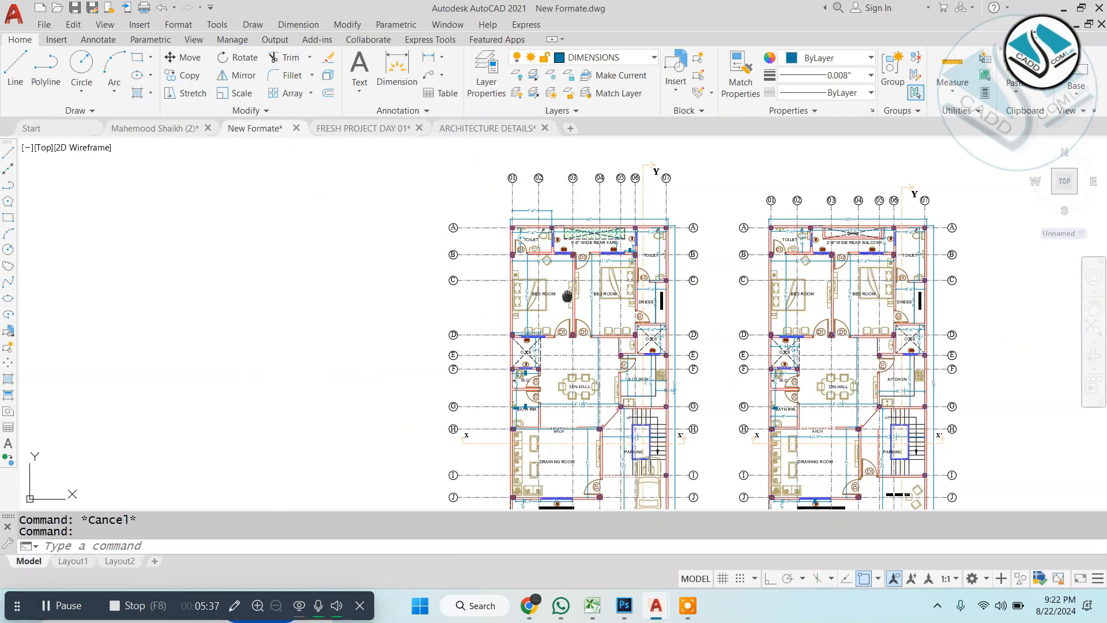
left_click(156, 128)
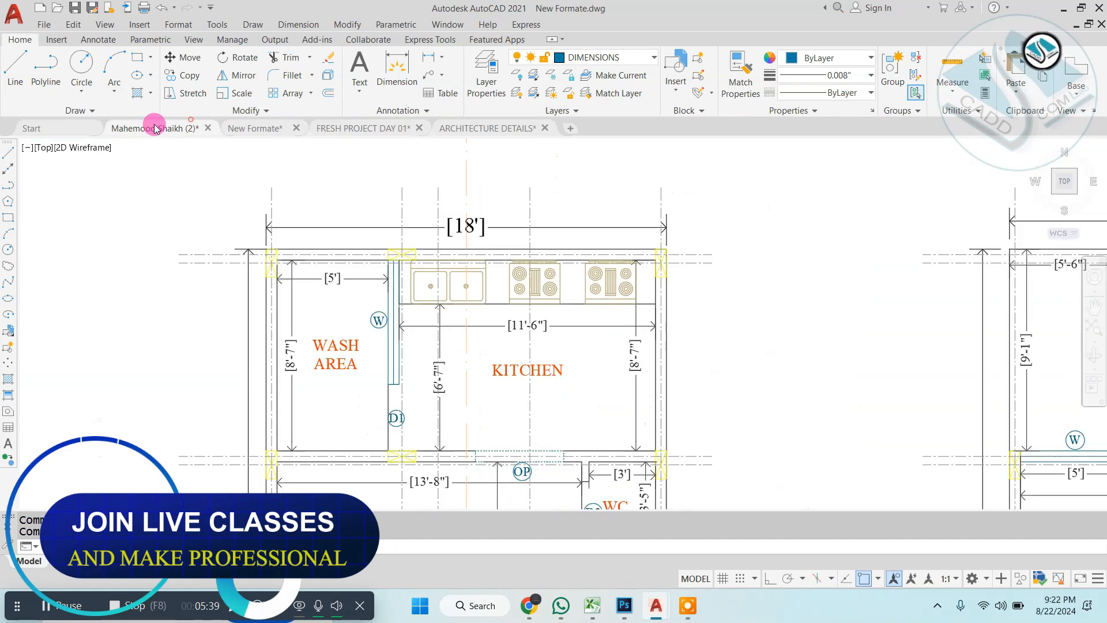
left_click(296, 128)
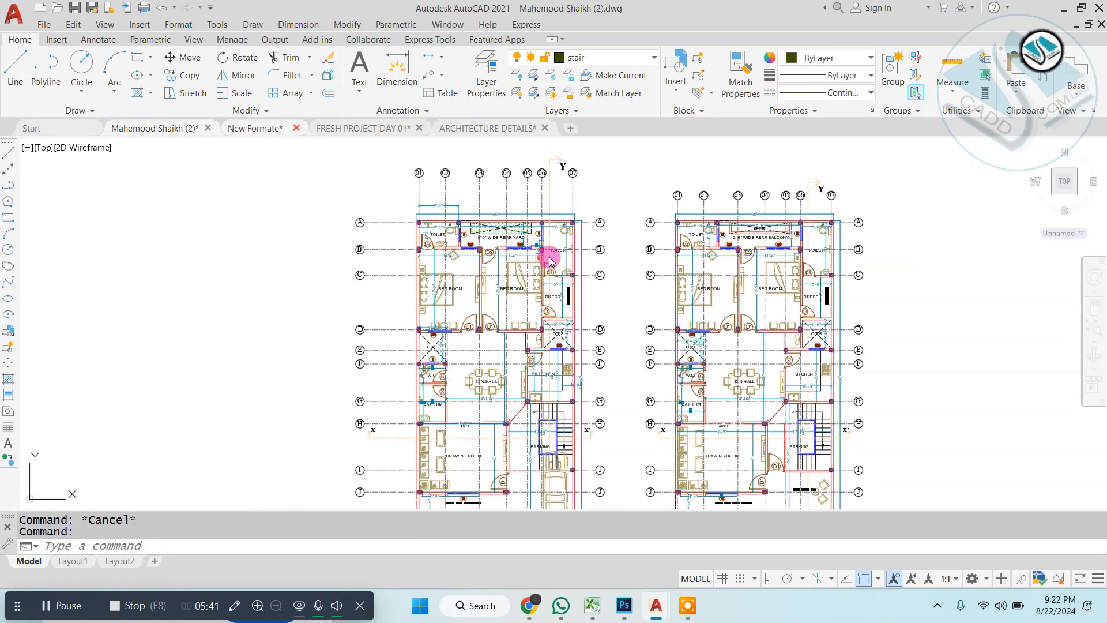
left_click(594, 332)
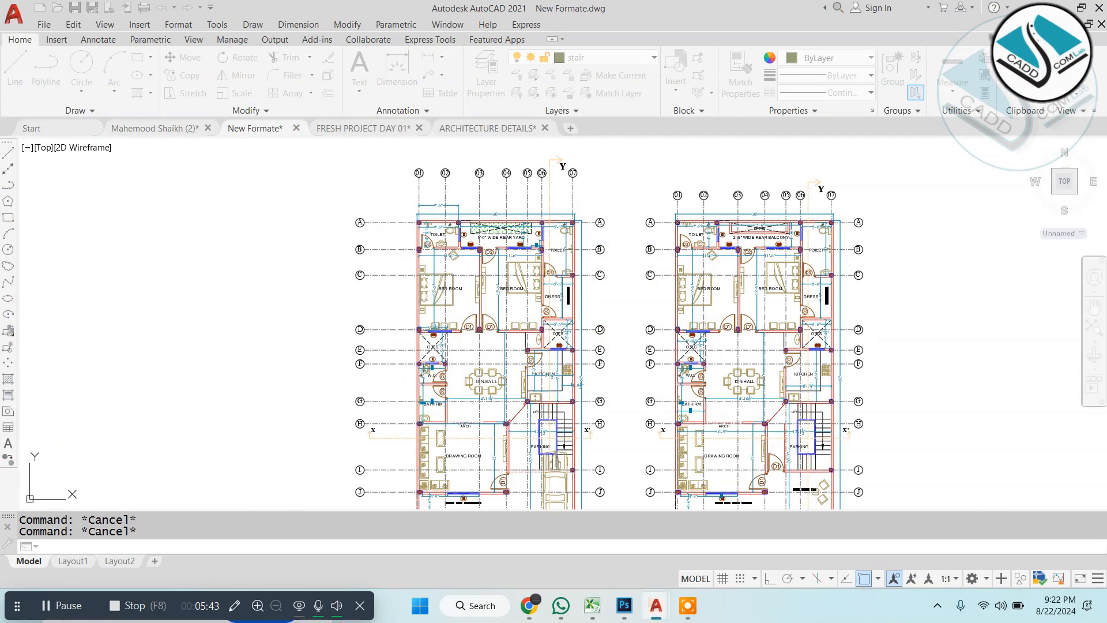
scroll(490, 247, "down", 4)
scroll(554, 237, "up", 4)
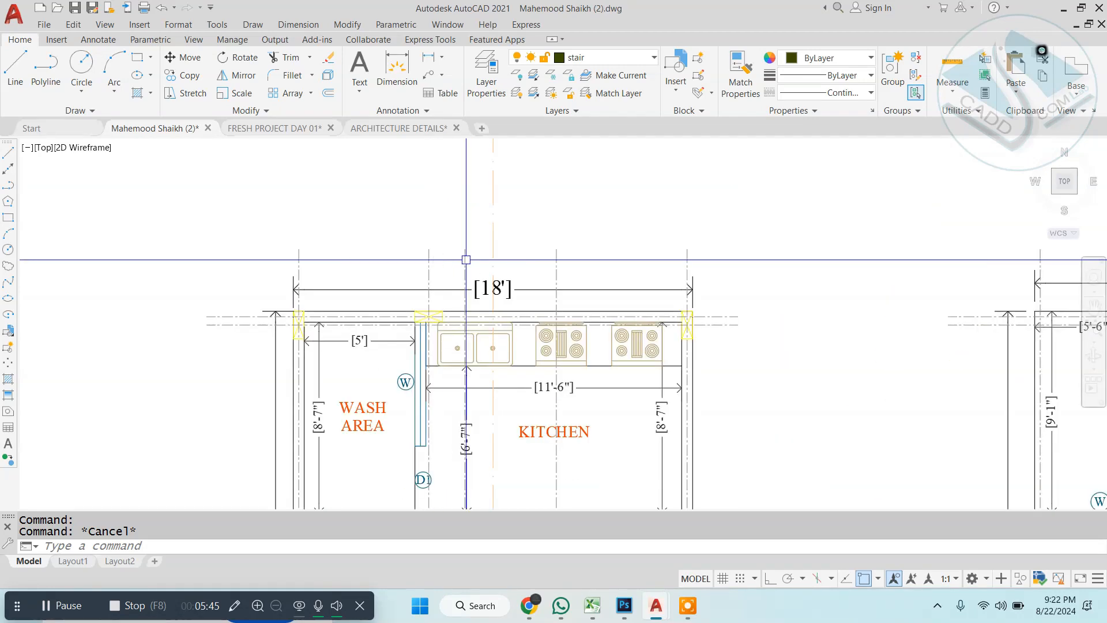
Step: Try to stretch the ends of grid lines 1 to 5 with their bubbles above the ground floor plan
type("s")
key("Return")
left_click(759, 196)
left_click(194, 270)
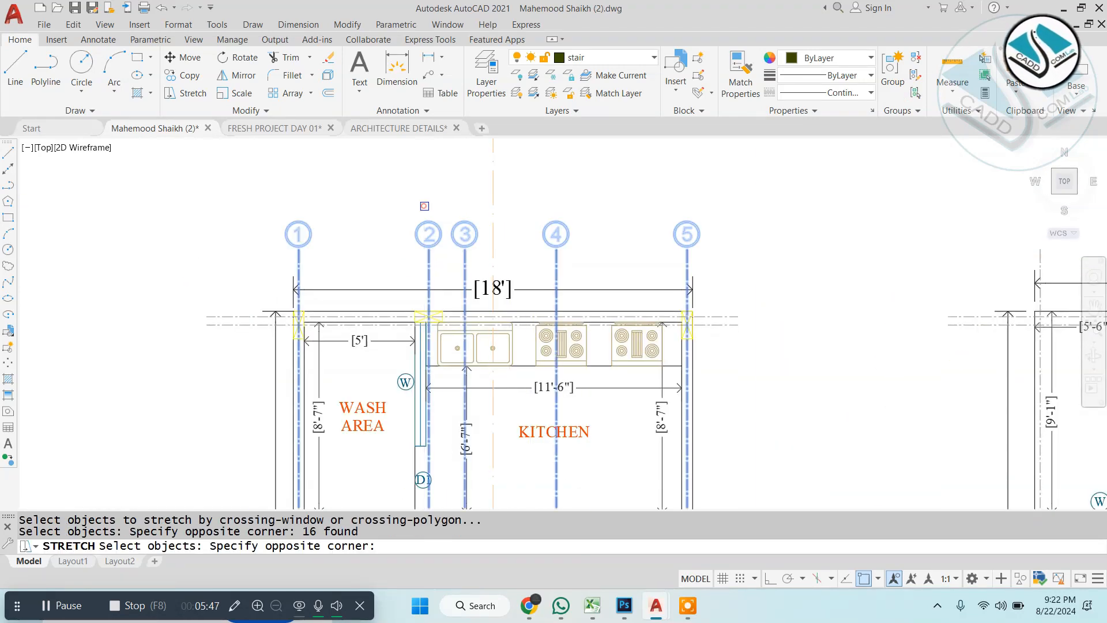
key("Return")
left_click(603, 262)
left_click(611, 212)
key("ctrl+z")
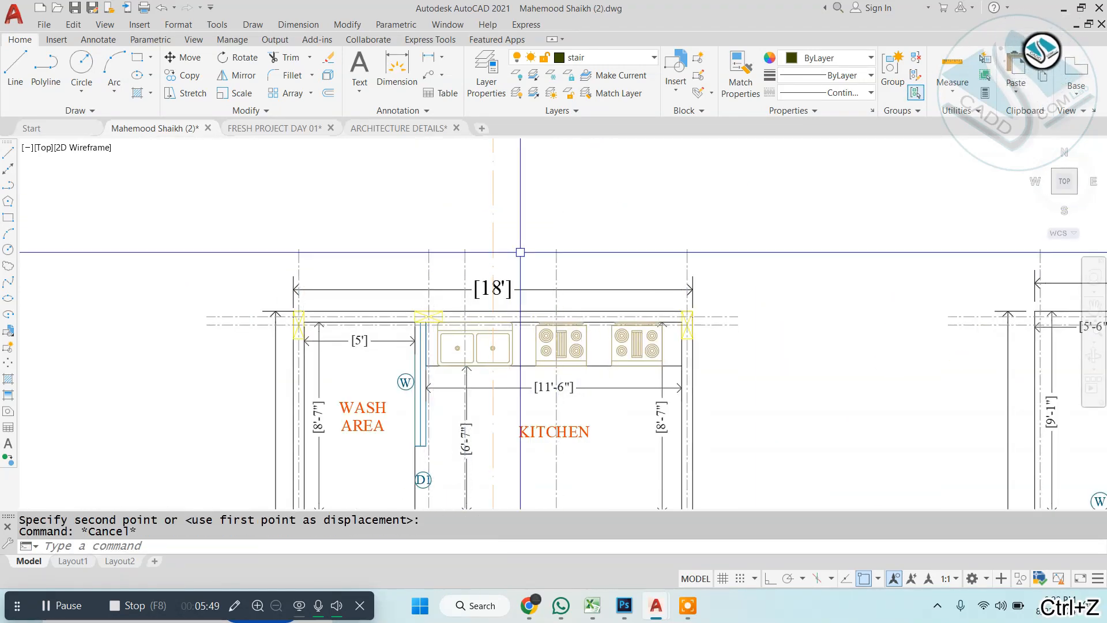
Step: Change the colour of grid bubble 2 and its number above the ground floor plan to black (0,0,0)
left_click(426, 241)
scroll(429, 245, "up", 5)
key("Escape")
key("Escape")
left_click(469, 182)
left_click(361, 221)
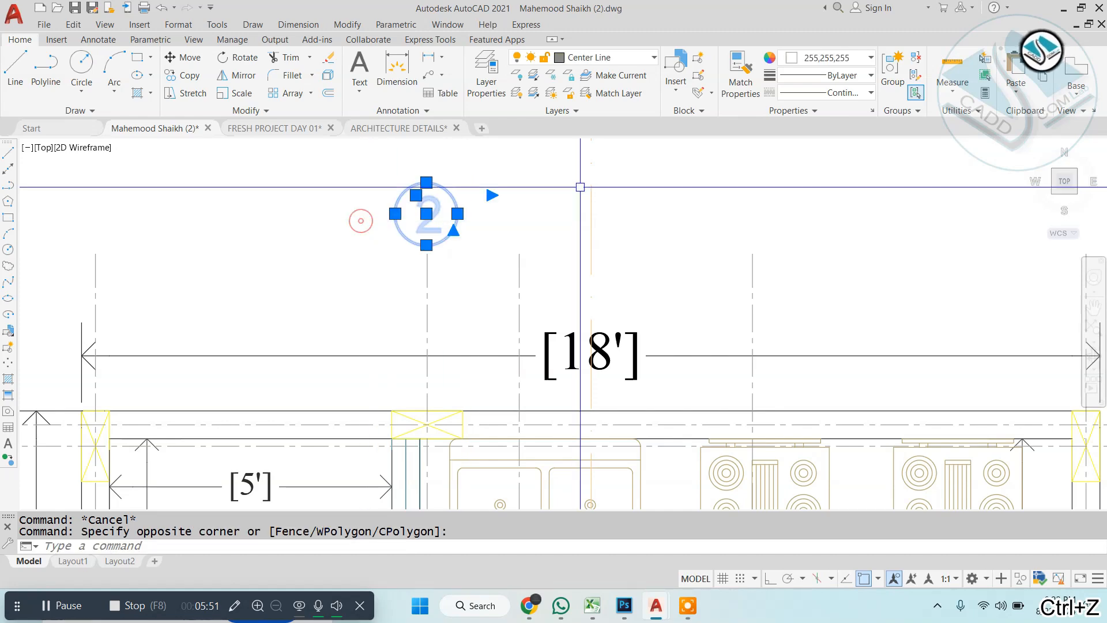
left_click(844, 53)
left_click(789, 115)
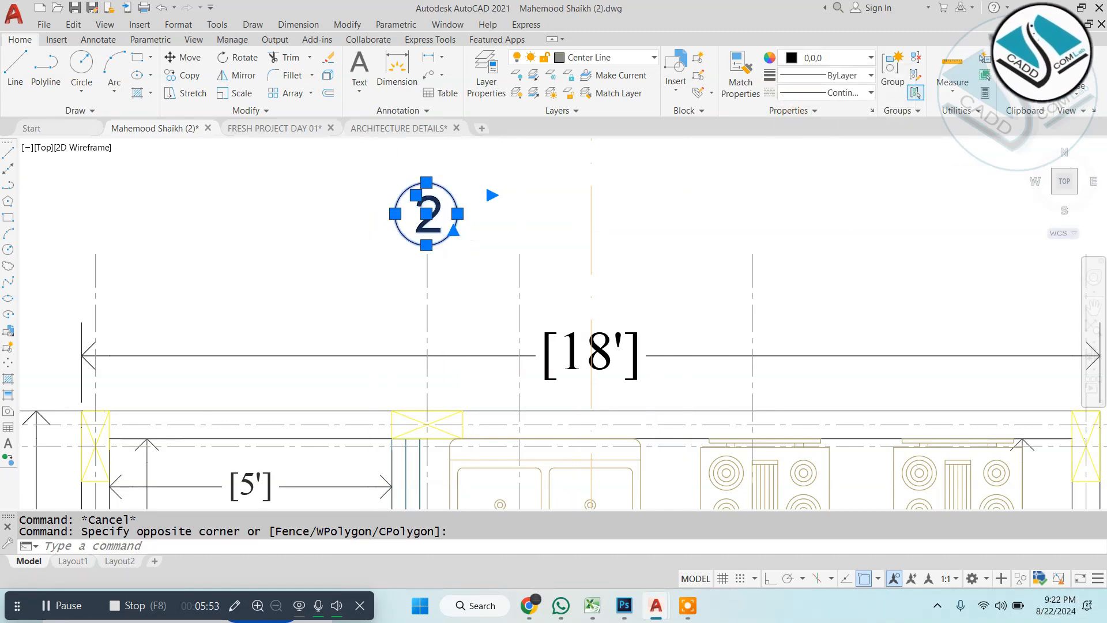
scroll(405, 228, "down", 4)
key("Escape")
Step: Set the colour of all the numbered grid bubbles 1 to 5 to black
left_click(210, 171)
left_click(825, 260)
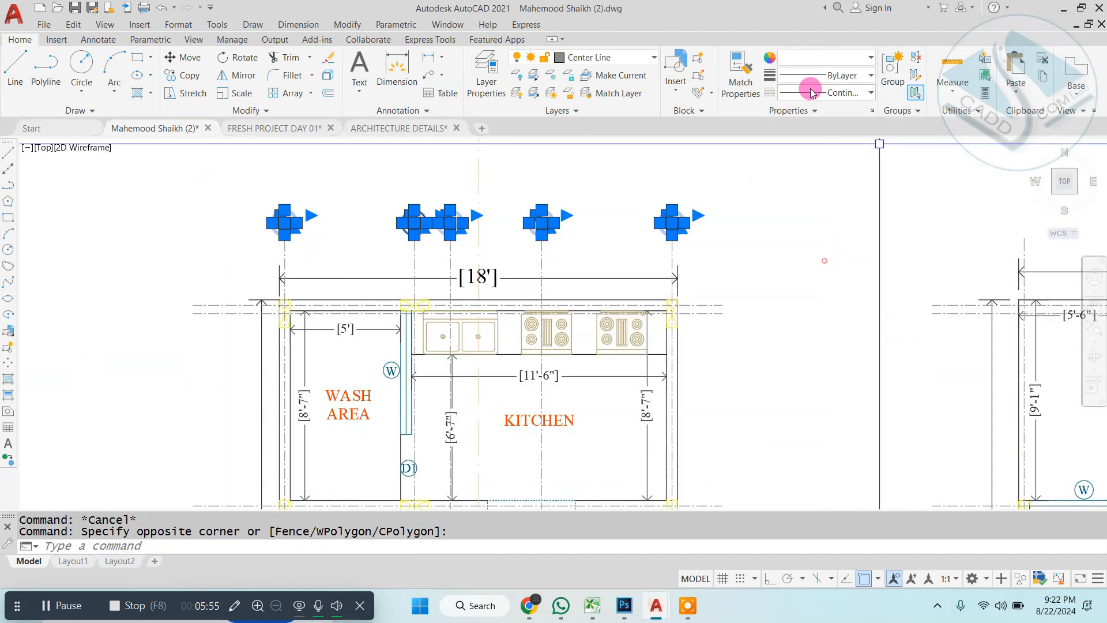
left_click(853, 57)
scroll(694, 174, "down", 3)
key("Escape")
Step: Set the colour of the lettered grid bubbles A to G beside the ground floor plan to black
left_click(425, 217)
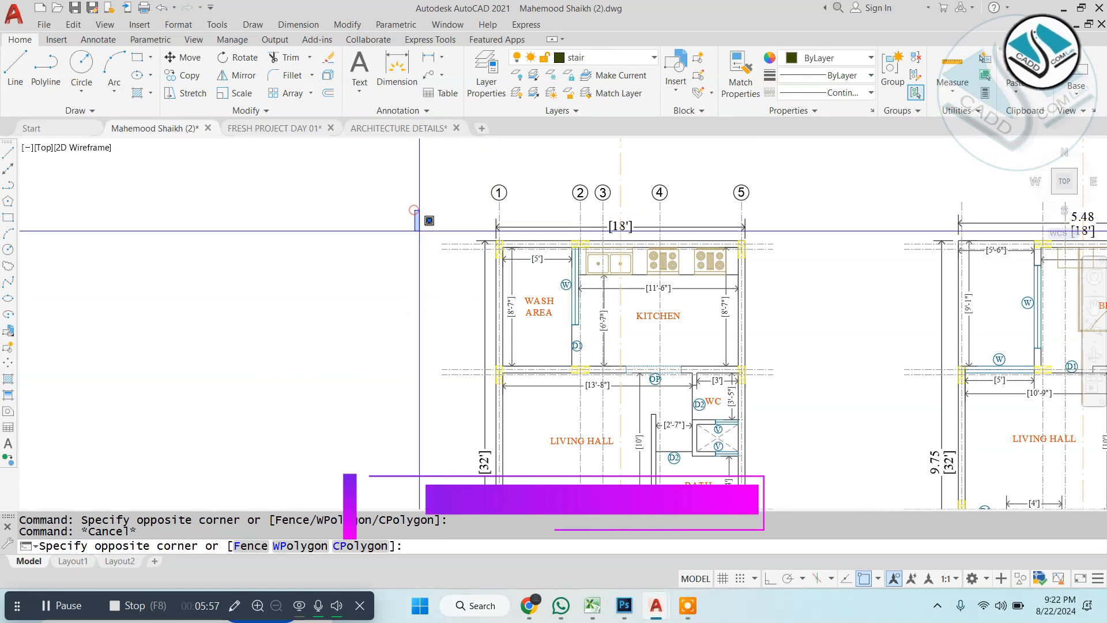
scroll(494, 334, "down", 3)
left_click(507, 313)
scroll(544, 236, "up", 6)
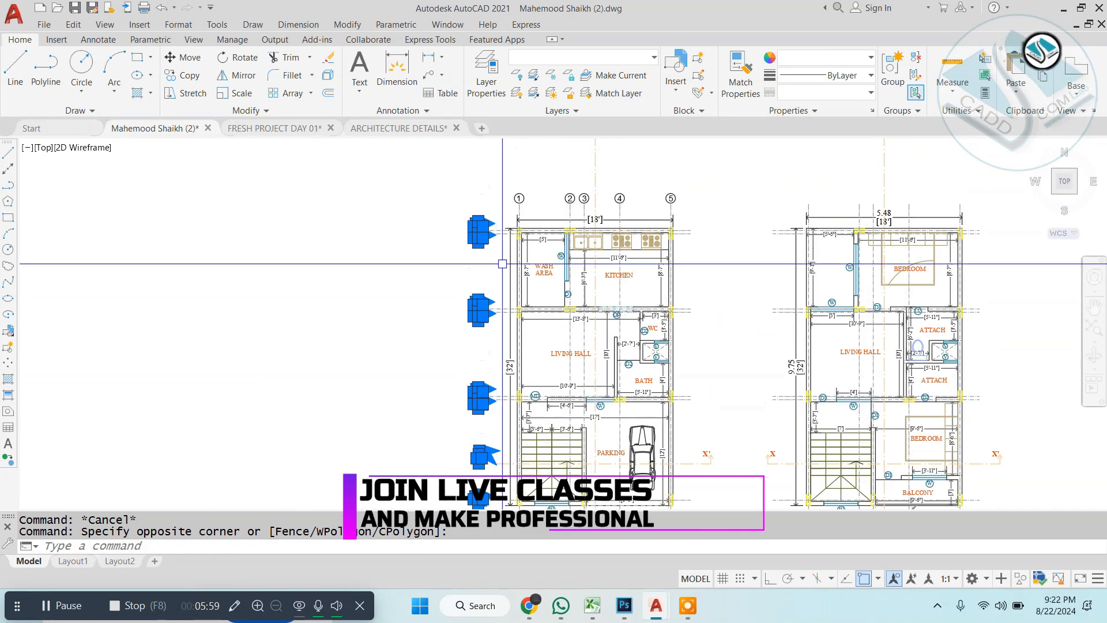
left_click(843, 57)
key("Escape")
scroll(558, 268, "down", 2)
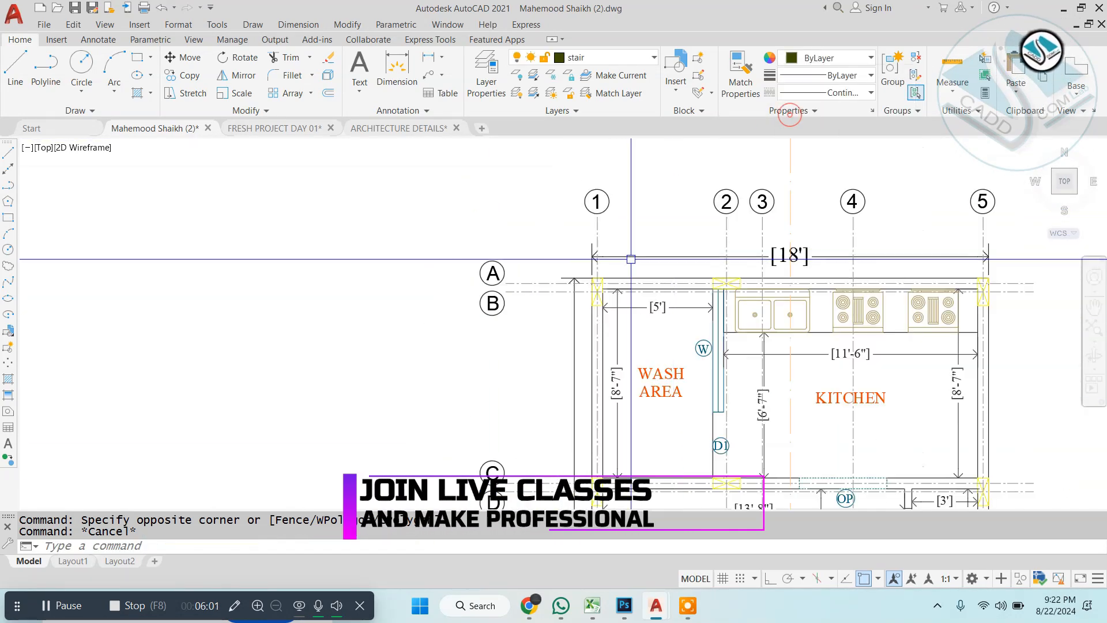
Step: Stretch the upper Y section marker of the ground floor plan down closer to the numbered grid bubbles
key("Escape")
middle_click_drag(762, 226, 544, 321)
scroll(543, 318, "down", 2)
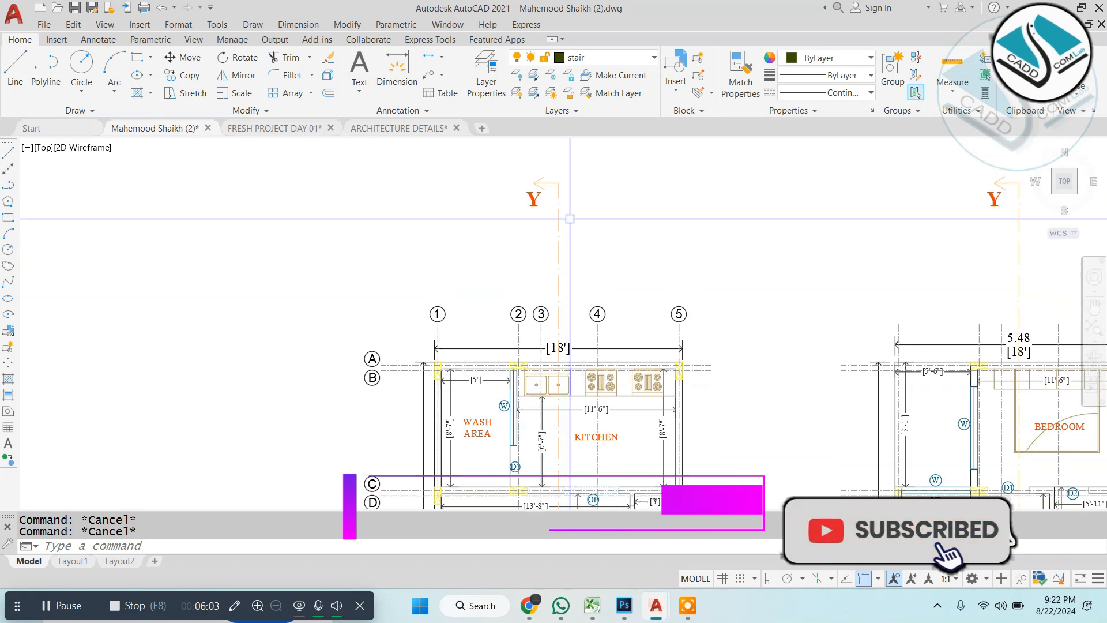
type("s")
key("Return")
key("Escape")
type("s")
key("Return")
scroll(551, 168, "up", 2)
left_click(633, 163)
left_click(382, 267)
key("Return")
left_click(667, 168)
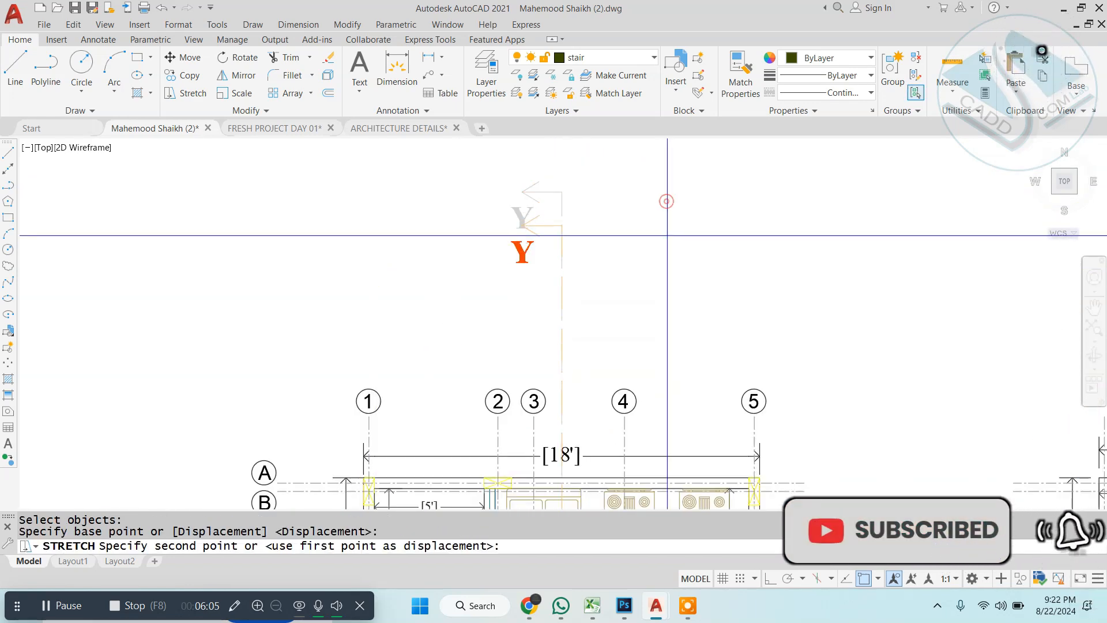
left_click(667, 302)
key("Escape")
scroll(646, 311, "down", 2)
Step: Stretch the upper Y end of the section line above the first floor plan
middle_click_drag(638, 365, 601, 183)
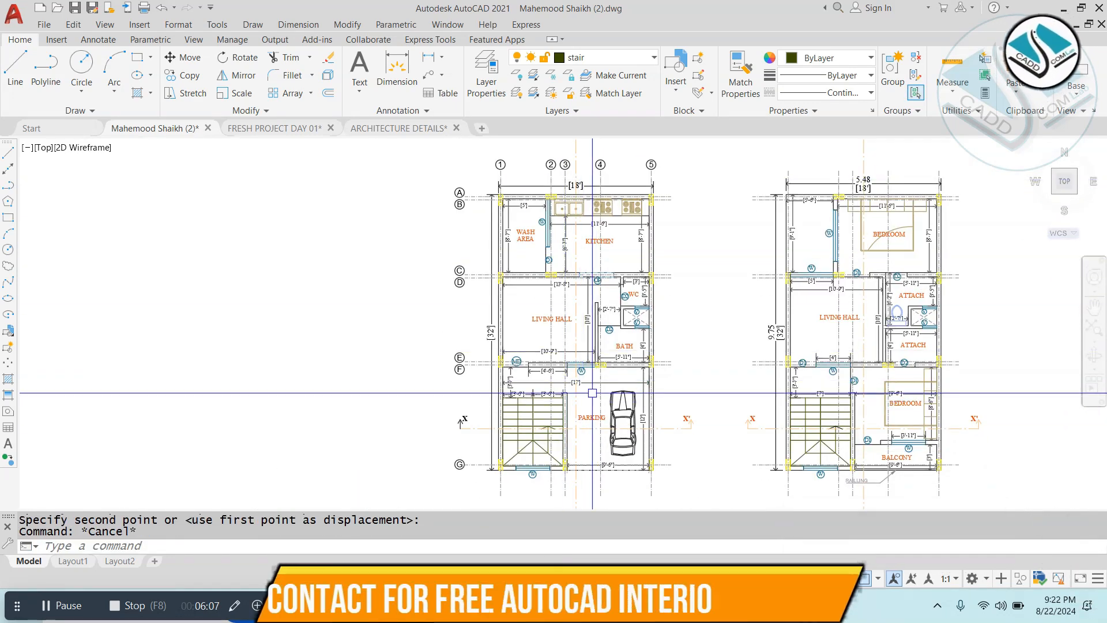
middle_click_drag(593, 391, 588, 227)
scroll(559, 373, "up", 2)
scroll(613, 336, "down", 2)
middle_click_drag(685, 248, 615, 384)
scroll(614, 395, "up", 4)
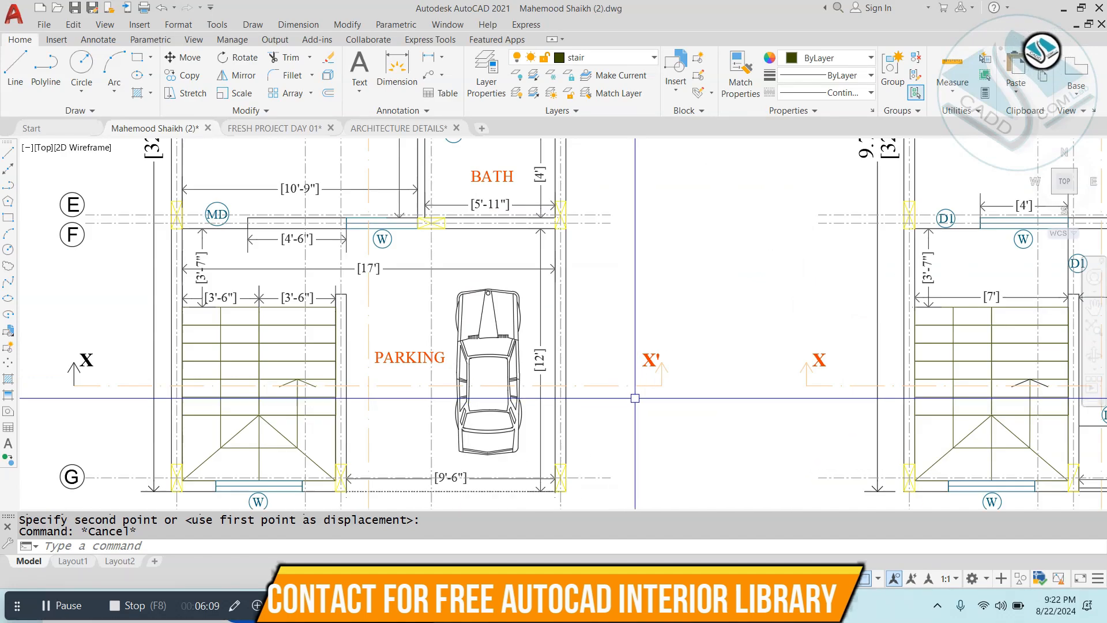
scroll(635, 398, "down", 4)
mouse_move(738, 268)
middle_mouse_down()
mouse_move(705, 316)
mouse_move(621, 361)
middle_mouse_up()
scroll(694, 215, "up", 5)
type("s")
middle_click_drag(685, 195, 661, 251)
left_click(744, 193)
left_click(491, 309)
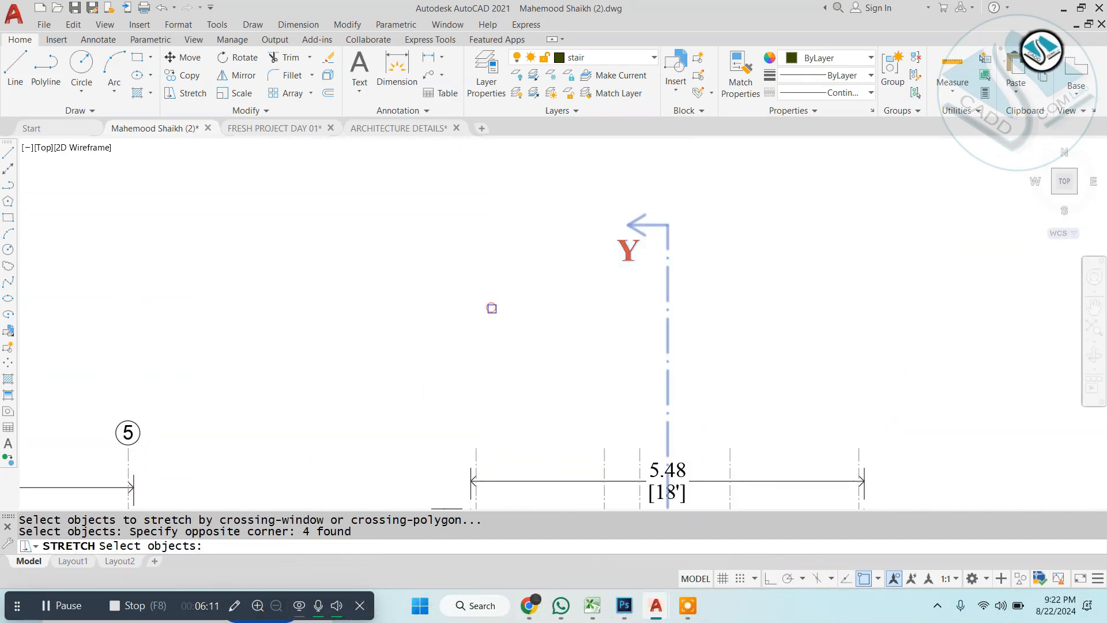
key("Return")
left_click(822, 213)
scroll(822, 319, "down", 6)
middle_click_drag(585, 389, 497, 274)
scroll(496, 250, "up", 8)
key("Escape")
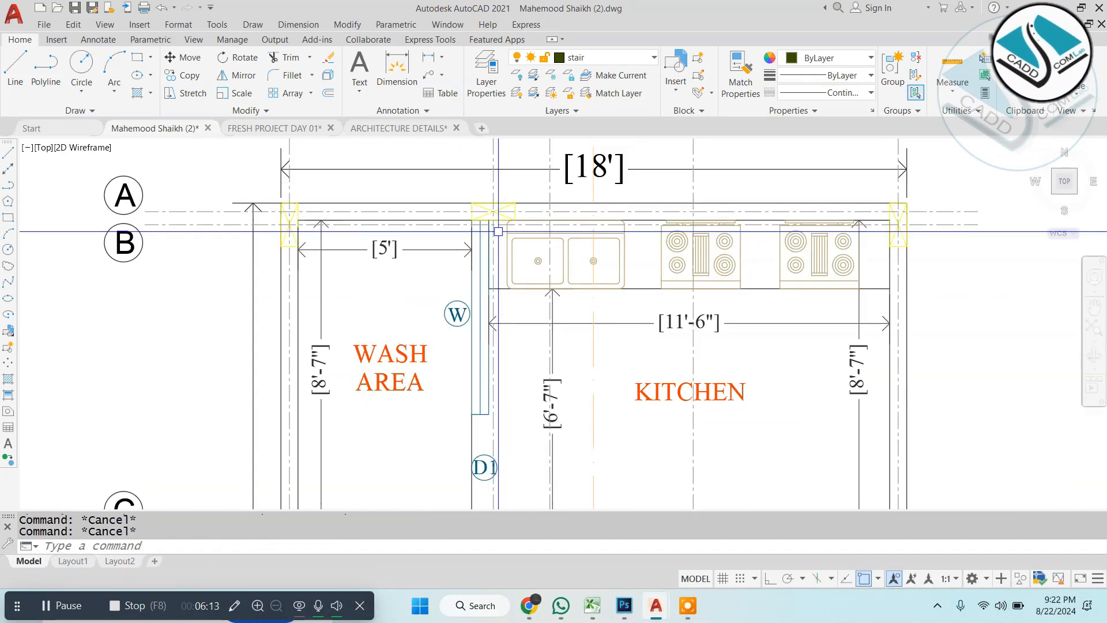
Step: Examine the ground floor plan's dimensions and its door, window and ventilator tags from the kitchen down to the parking area
scroll(493, 229, "down", 2)
middle_click_drag(436, 316, 488, 258)
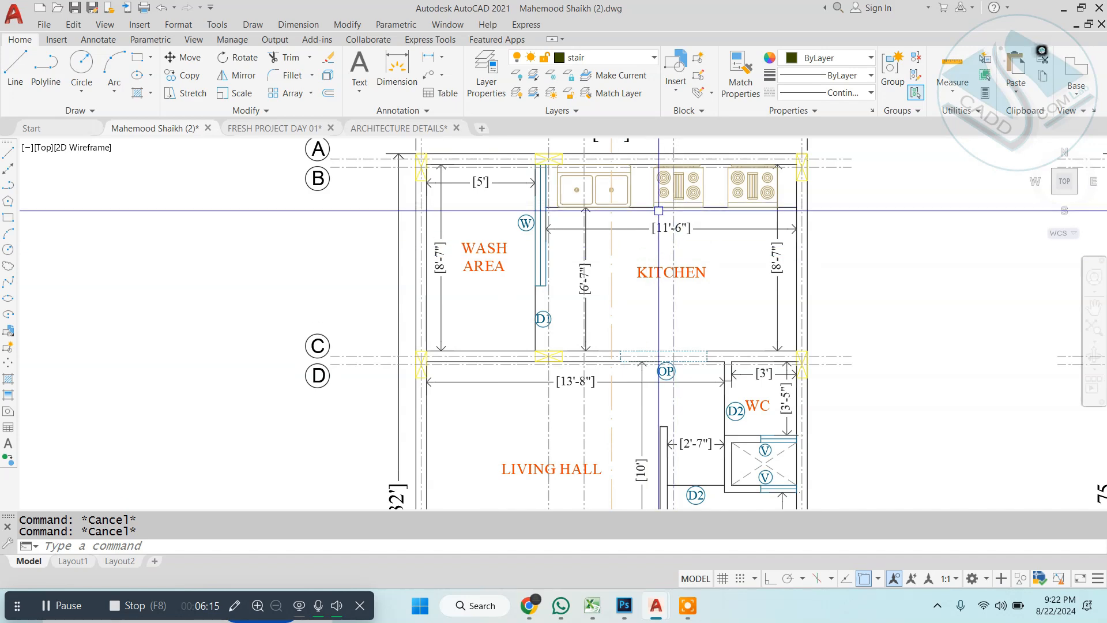
scroll(591, 397, "down", 2)
mouse_move(591, 404)
middle_mouse_down()
mouse_move(586, 284)
mouse_move(542, 243)
middle_mouse_up()
scroll(514, 265, "up", 2)
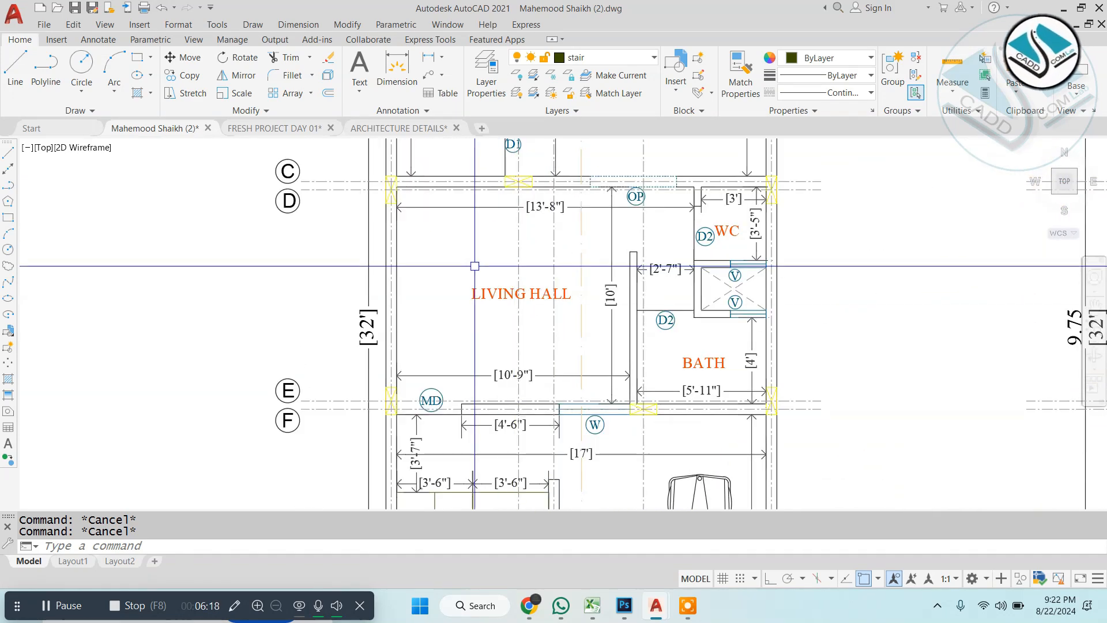
scroll(778, 217, "up", 4)
scroll(648, 211, "up", 2)
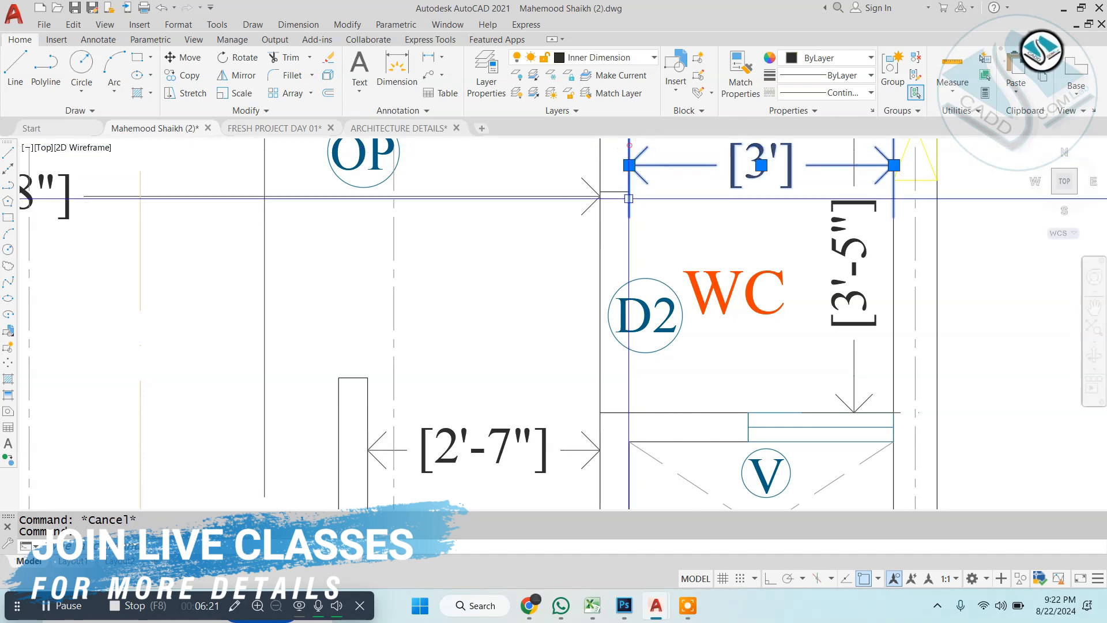
key("Escape")
scroll(629, 198, "down", 4)
scroll(689, 226, "up", 2)
scroll(689, 226, "down", 2)
scroll(688, 228, "up", 4)
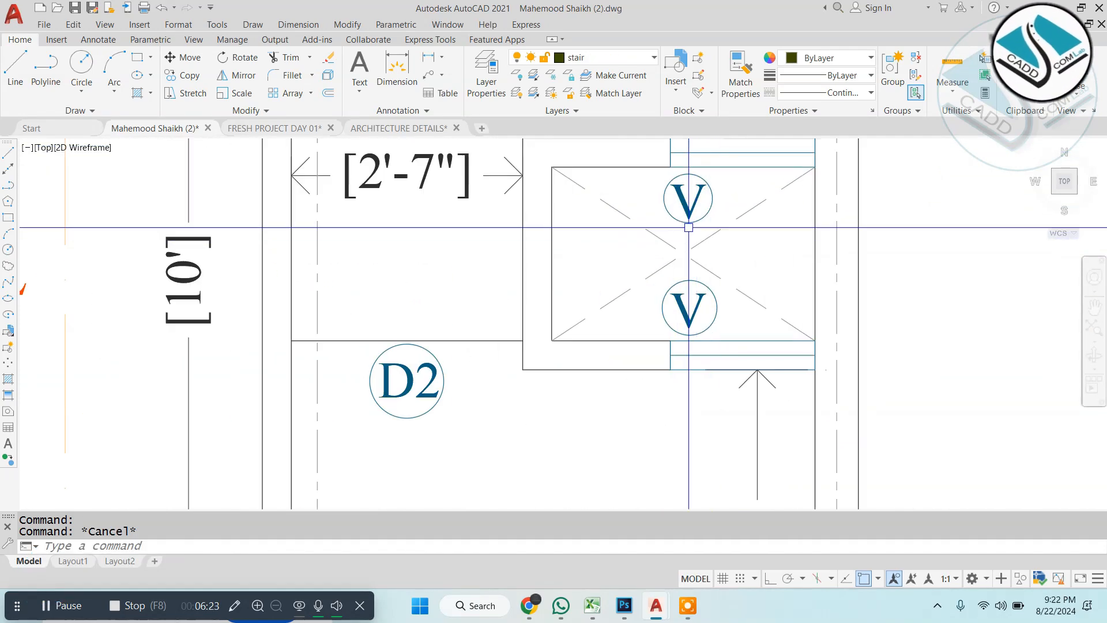
key("Escape")
scroll(688, 227, "down", 3)
scroll(616, 280, "up", 3)
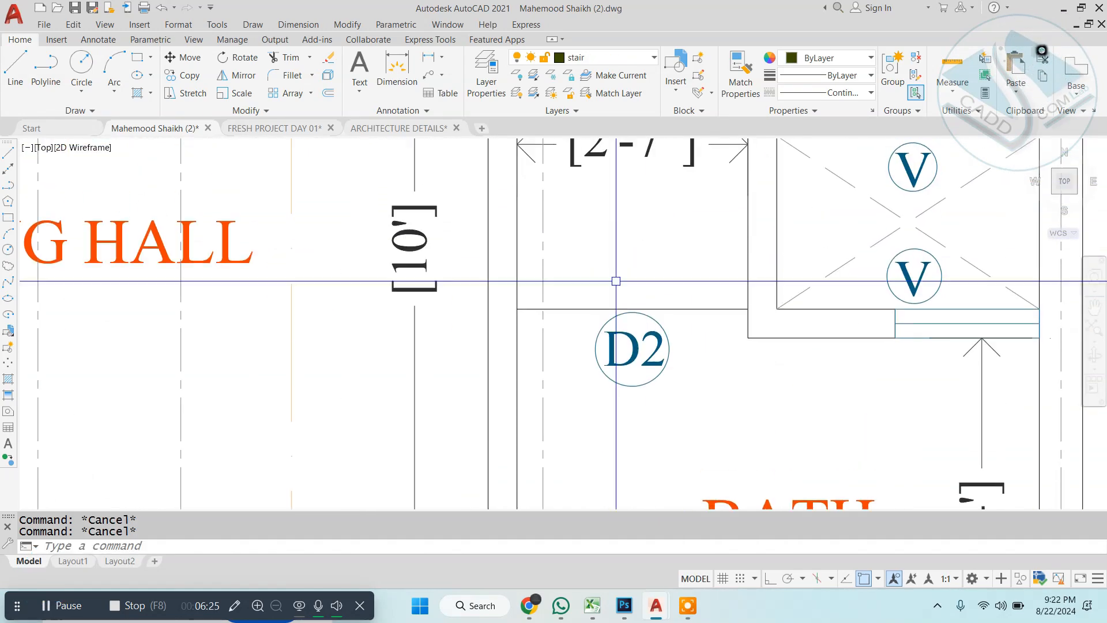
scroll(615, 281, "down", 3)
scroll(564, 287, "up", 3)
scroll(597, 264, "up", 1)
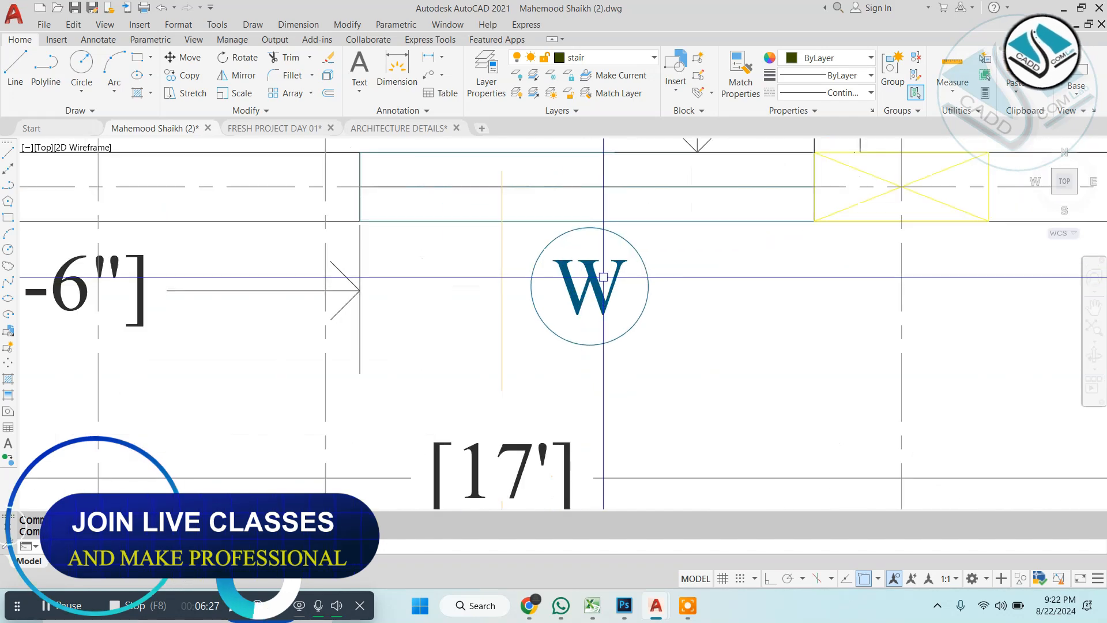
Step: Set the colour of the lettered grid bubbles and the X section label beside the first floor plan to black
scroll(600, 271, "down", 3)
scroll(618, 298, "down", 1)
scroll(618, 298, "down", 4)
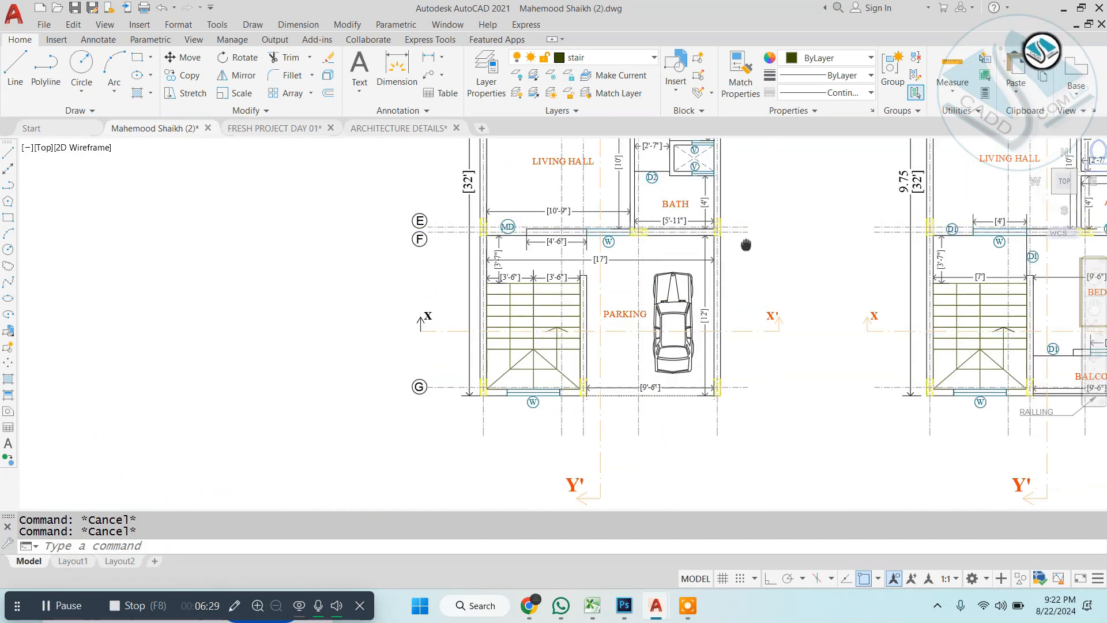
scroll(553, 277, "down", 4)
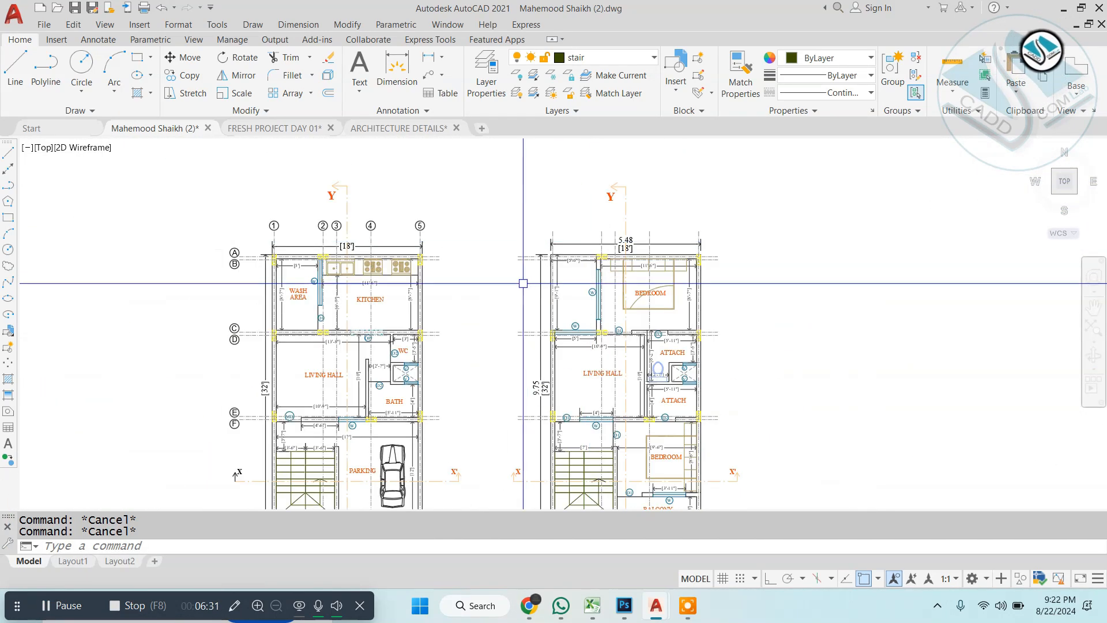
key("Return")
scroll(472, 271, "up", 3)
left_click(458, 173)
scroll(536, 297, "down", 3)
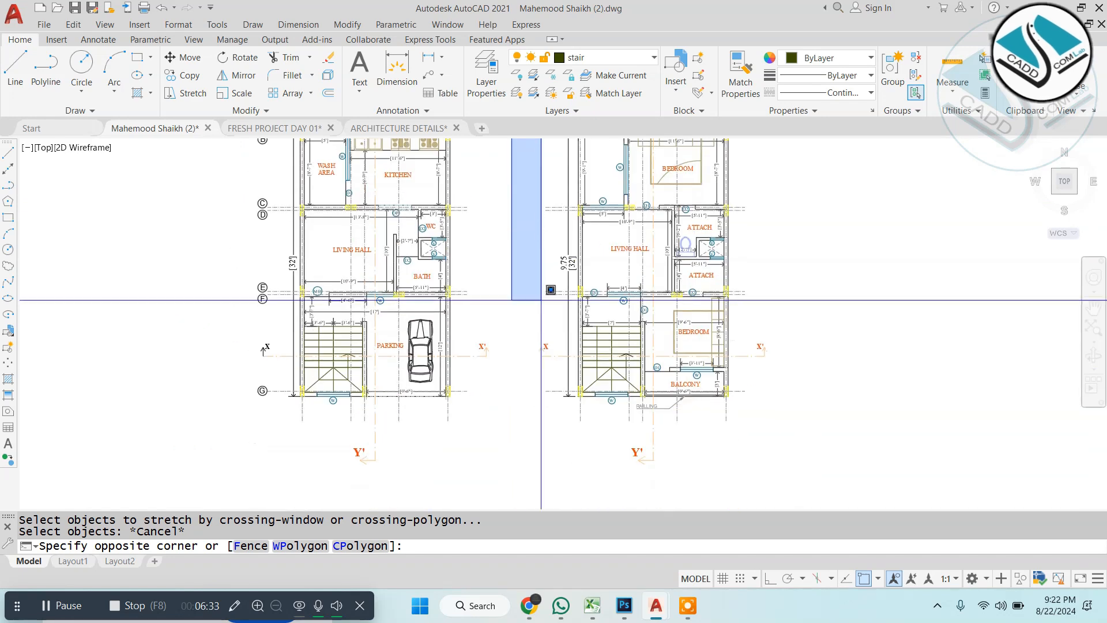
left_click(832, 57)
left_click(792, 107)
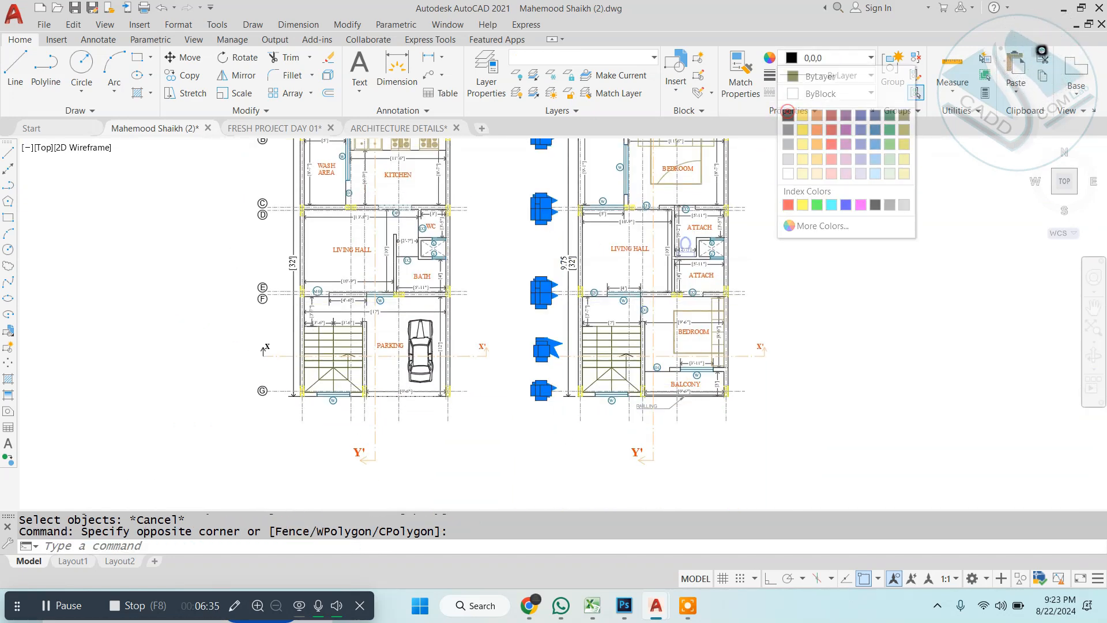
key("Escape")
Step: Set the colour of the numbered grid bubbles 1 to 5 and the Y section label above the first floor plan to black
middle_click_drag(590, 143, 562, 276)
scroll(562, 263, "up", 2)
left_click(506, 181)
left_click(888, 202)
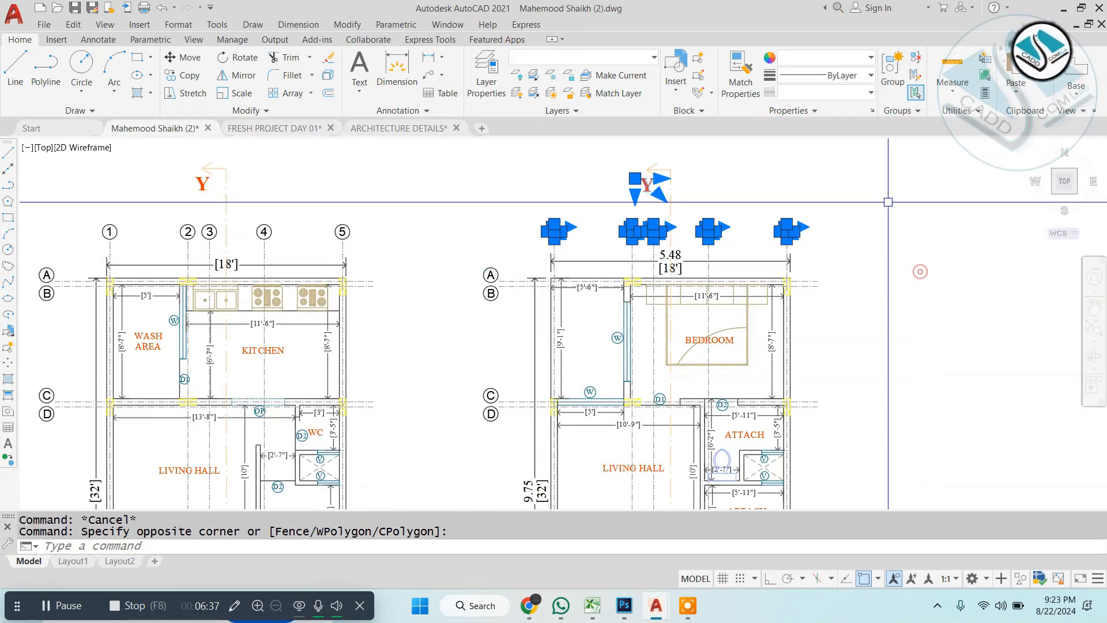
left_click(853, 57)
left_click(788, 119)
key("Escape")
scroll(679, 201, "down", 2)
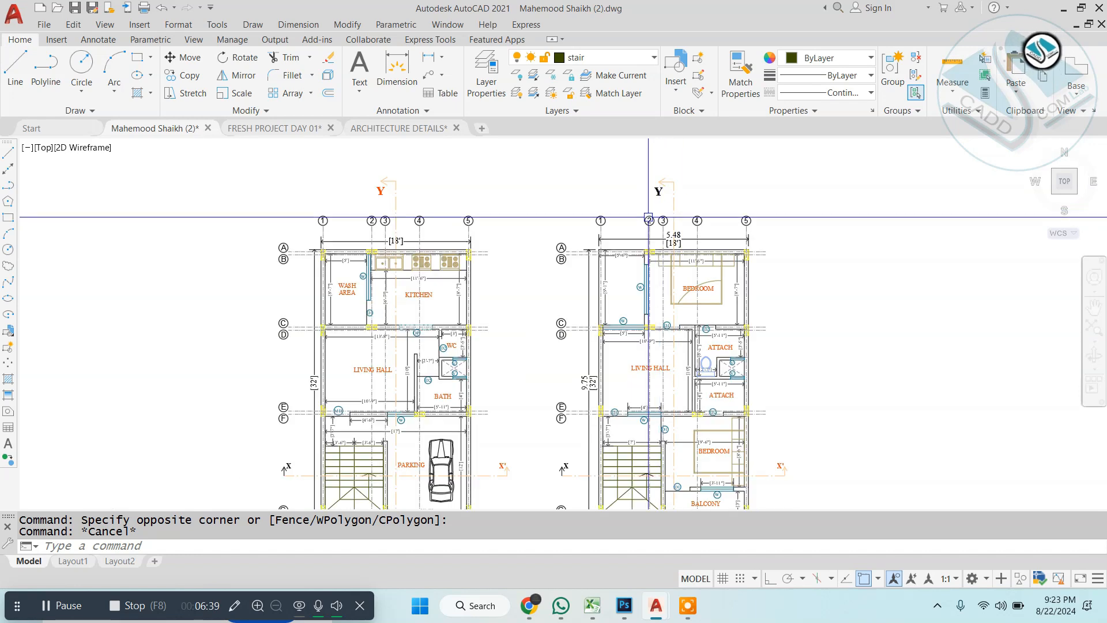
Step: Stretch the first floor plan's lettered grid bubbles and X section marker horizontally outward, away from the plan, with Ortho on
type("s")
key("space")
left_click(574, 218)
middle_click_drag(543, 467, 541, 279)
left_click(531, 349)
key("space")
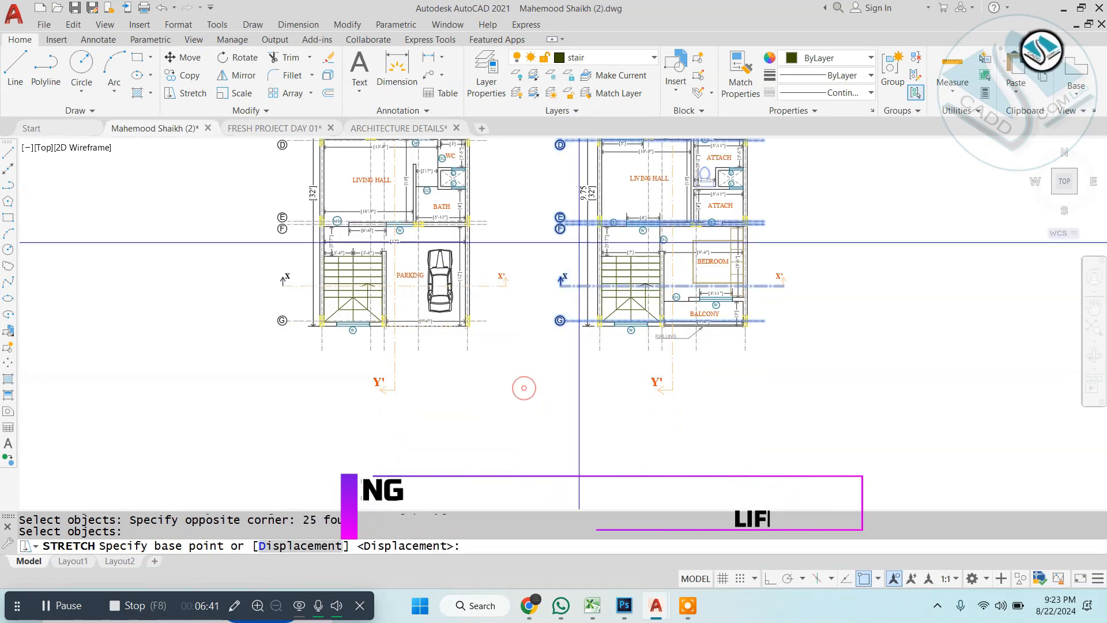
scroll(521, 383, "up", 2)
left_click(555, 203)
left_click(770, 577)
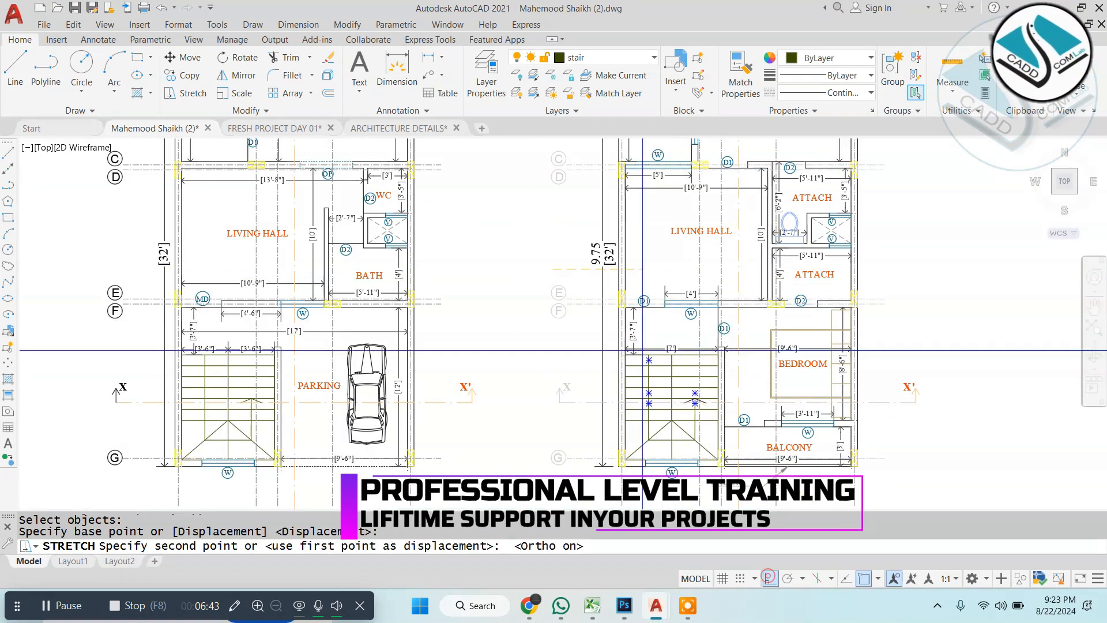
key("Escape")
scroll(527, 281, "down", 2)
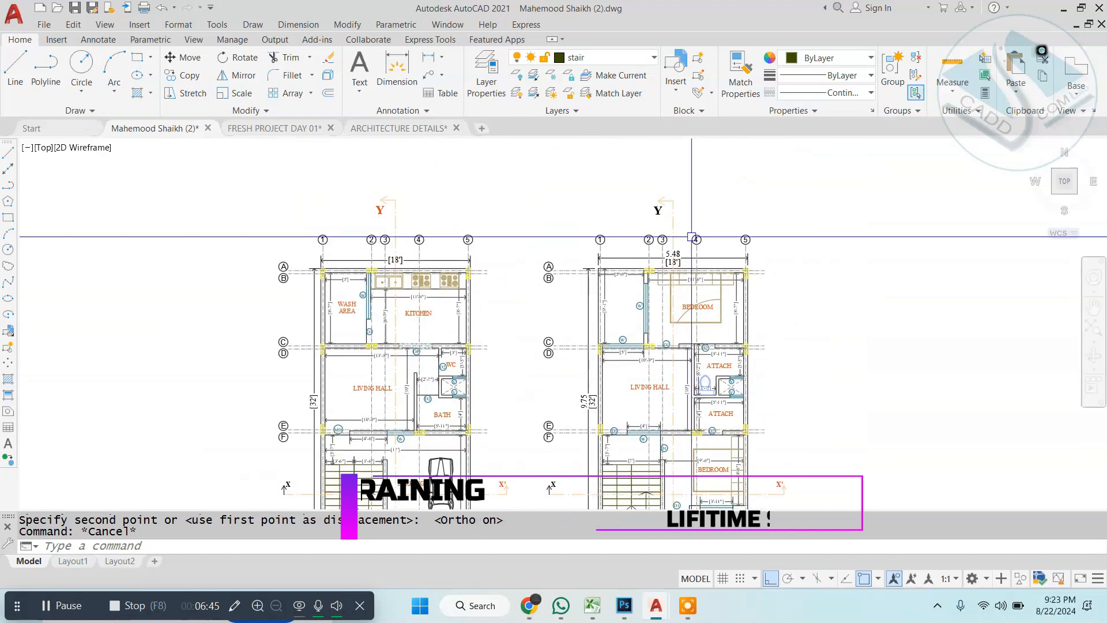
Step: Stretch the first floor plan's numbered grid bubbles and Y section marker upward, away from the overall width dimension
scroll(709, 242, "up", 3)
type("s")
key("space")
left_click(920, 174)
left_click(397, 295)
key("space")
left_click(798, 314)
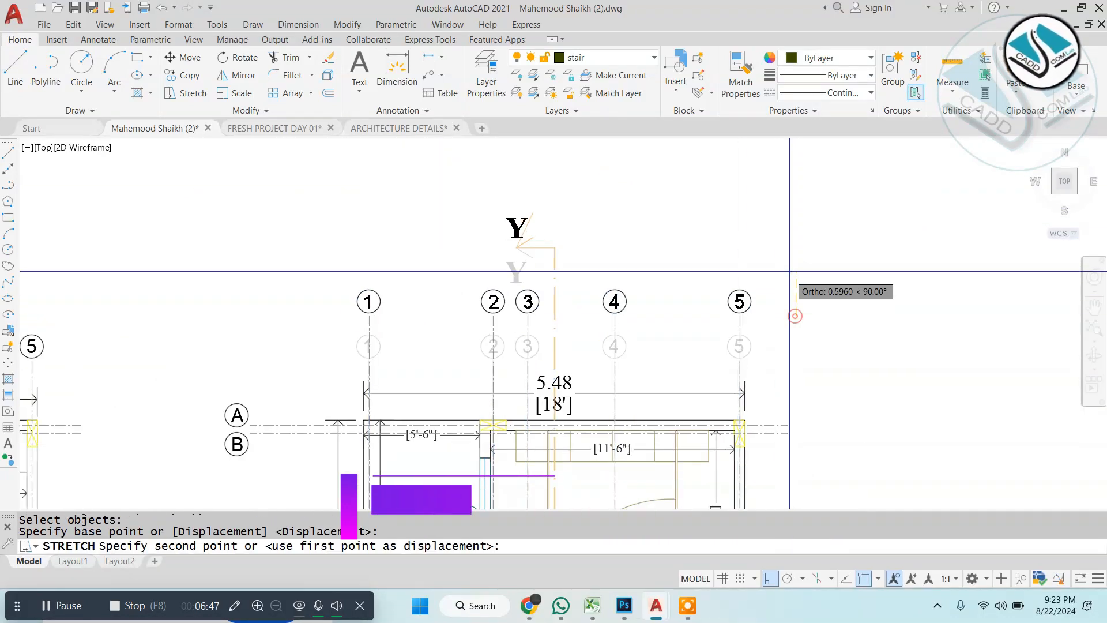
left_click(791, 240)
key("Escape")
key("Escape")
scroll(660, 369, "down", 3)
scroll(660, 370, "up", 5)
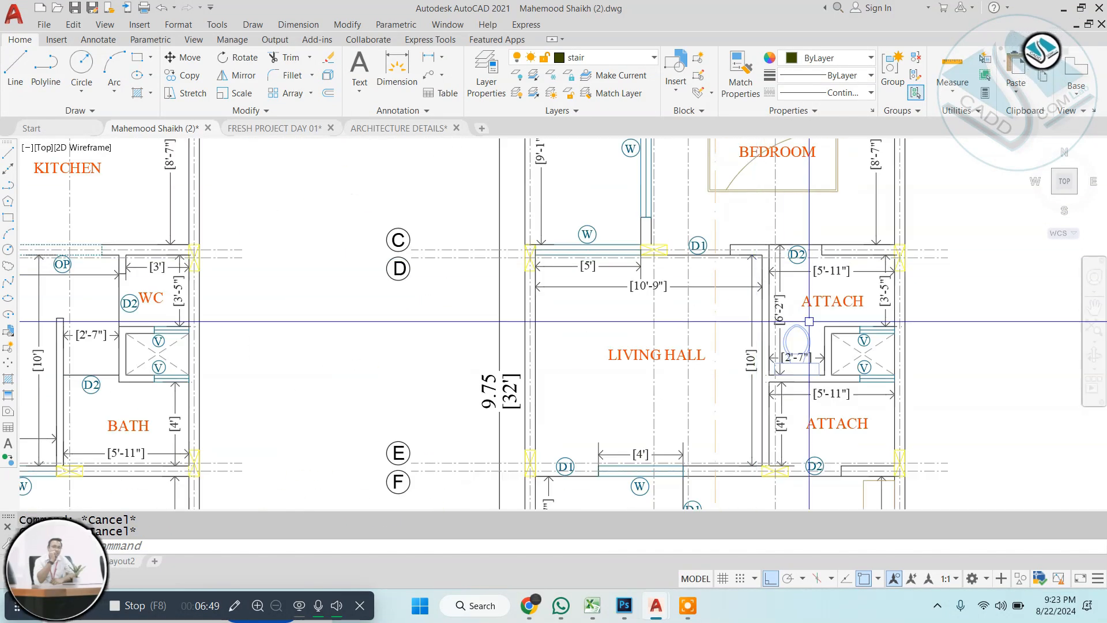
scroll(605, 237, "up", 4)
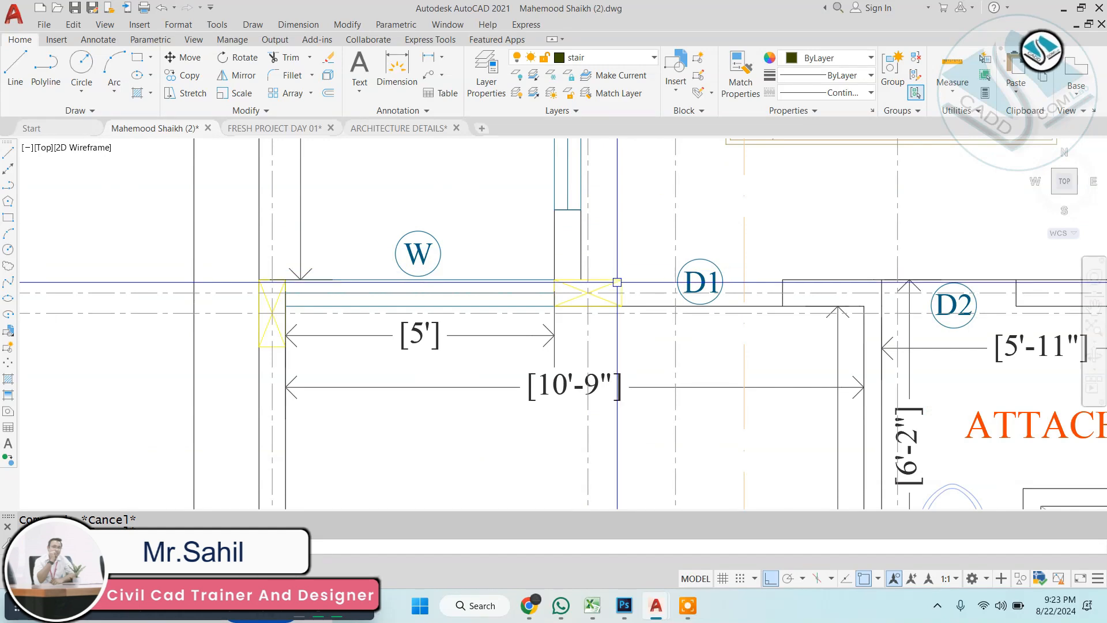
scroll(617, 282, "down", 5)
scroll(755, 201, "up", 5)
scroll(780, 203, "up", 3)
left_click(781, 196)
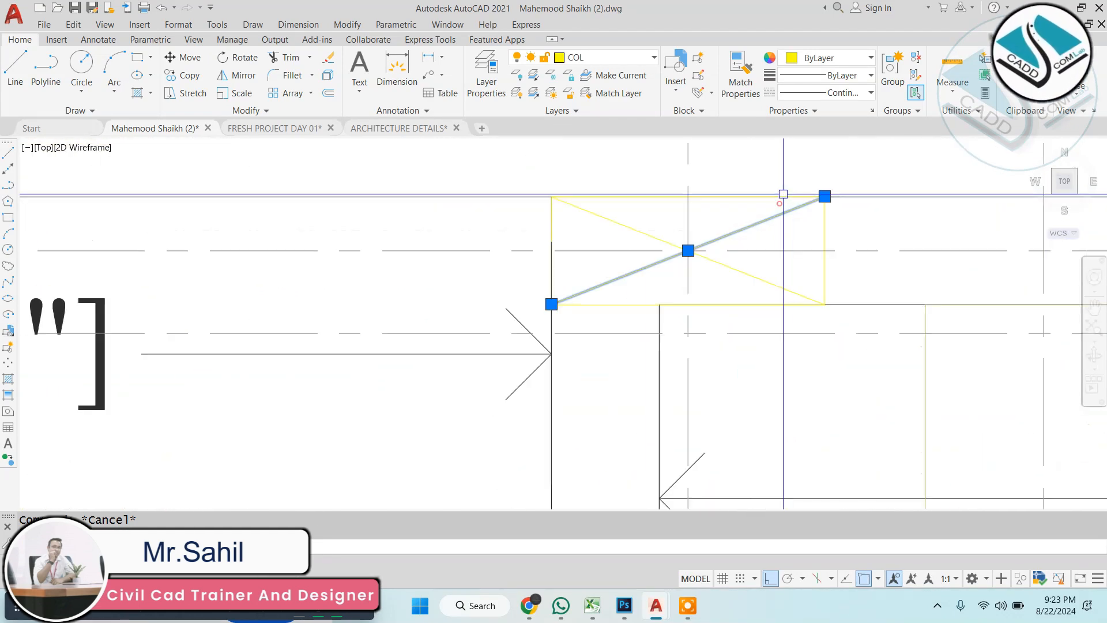
left_click(773, 194)
key("Escape")
Step: Copy the yellow column at grid 2 in the first floor plan's upper wall straight up to above grid bubble 2
left_click(515, 167)
left_click(903, 369)
scroll(665, 309, "down", 2)
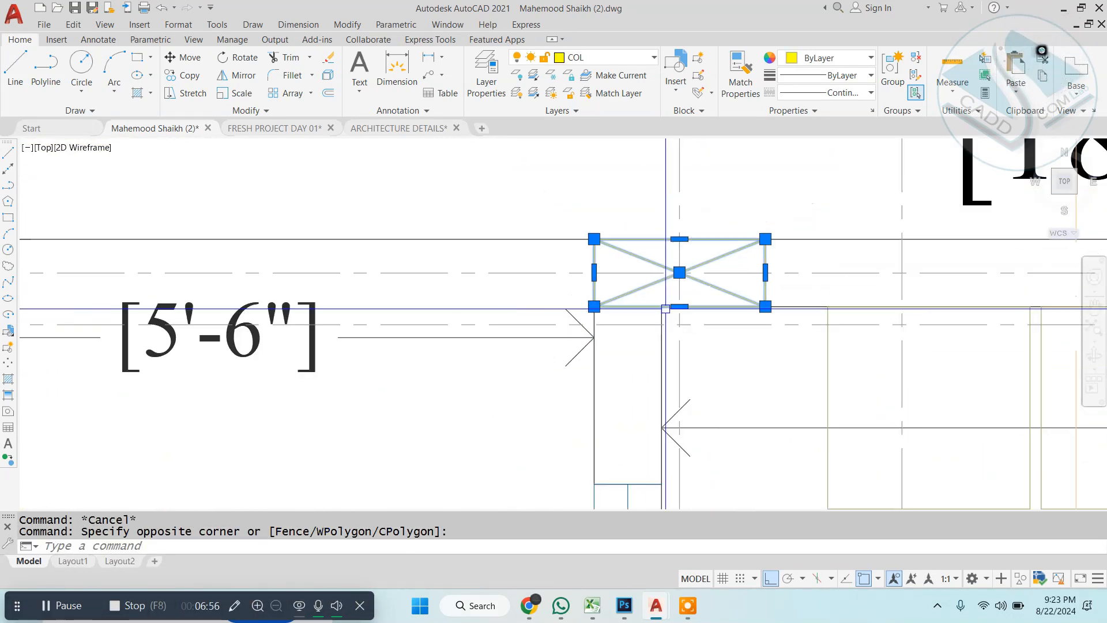
type("co")
key("Return")
left_click(665, 309)
scroll(640, 288, "down", 3)
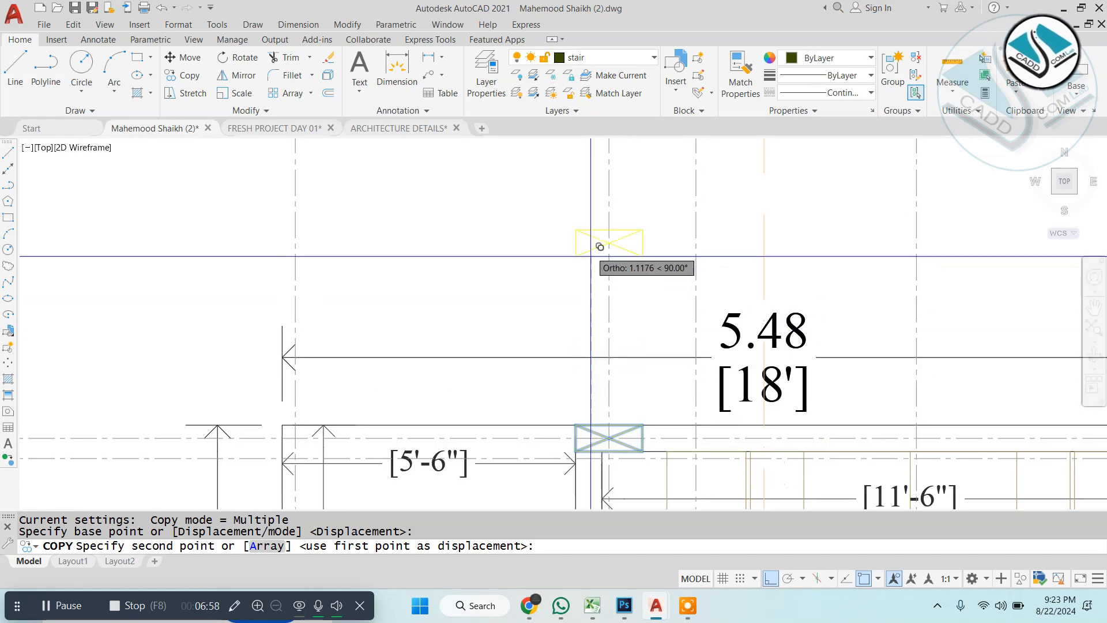
scroll(588, 325, "up", 4)
left_click(588, 219)
scroll(588, 220, "up", 4)
key("Escape")
key("Escape")
key("Escape")
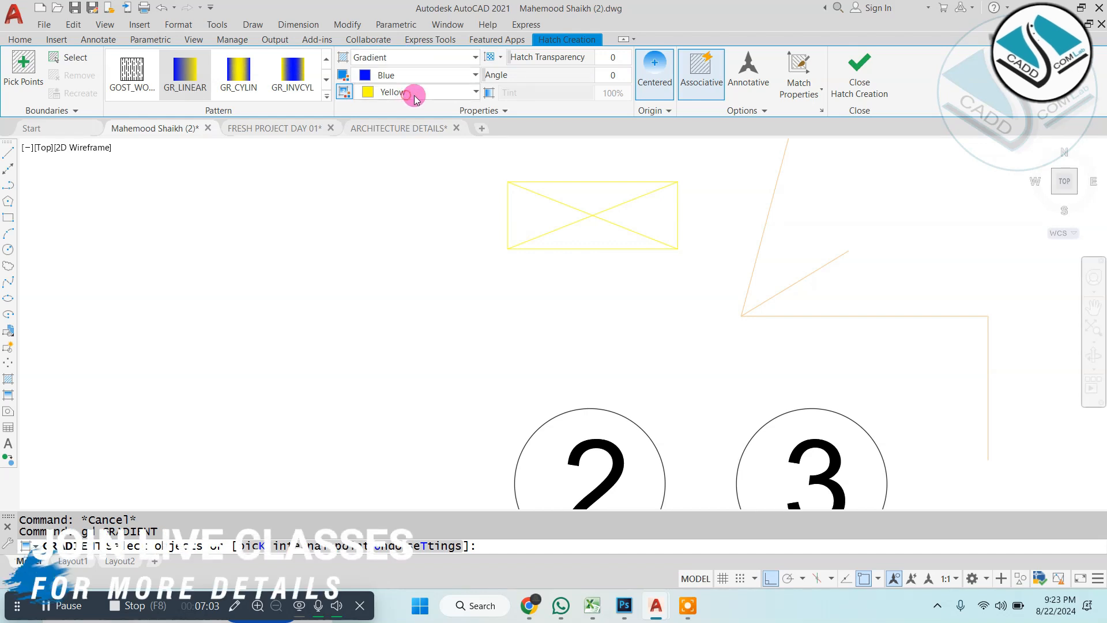
Step: Fill the copied column above grid bubble 2 with a linear gradient using Blue for both colours
left_click(412, 92)
left_click(422, 200)
left_click(568, 216)
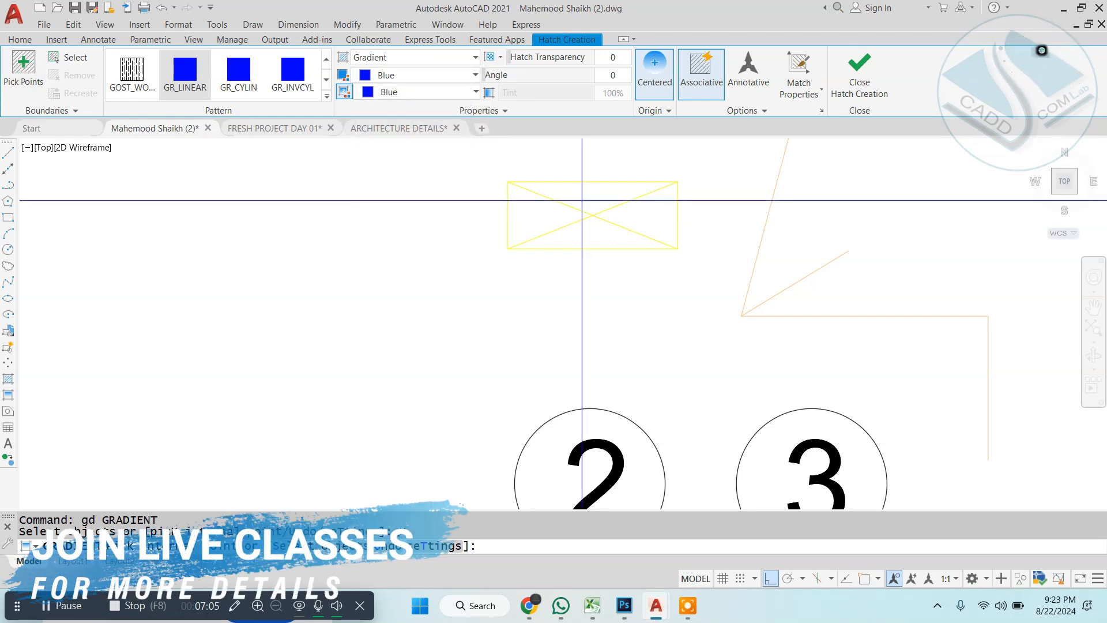
scroll(580, 201, "up", 2)
scroll(631, 258, "down", 2)
key("Escape")
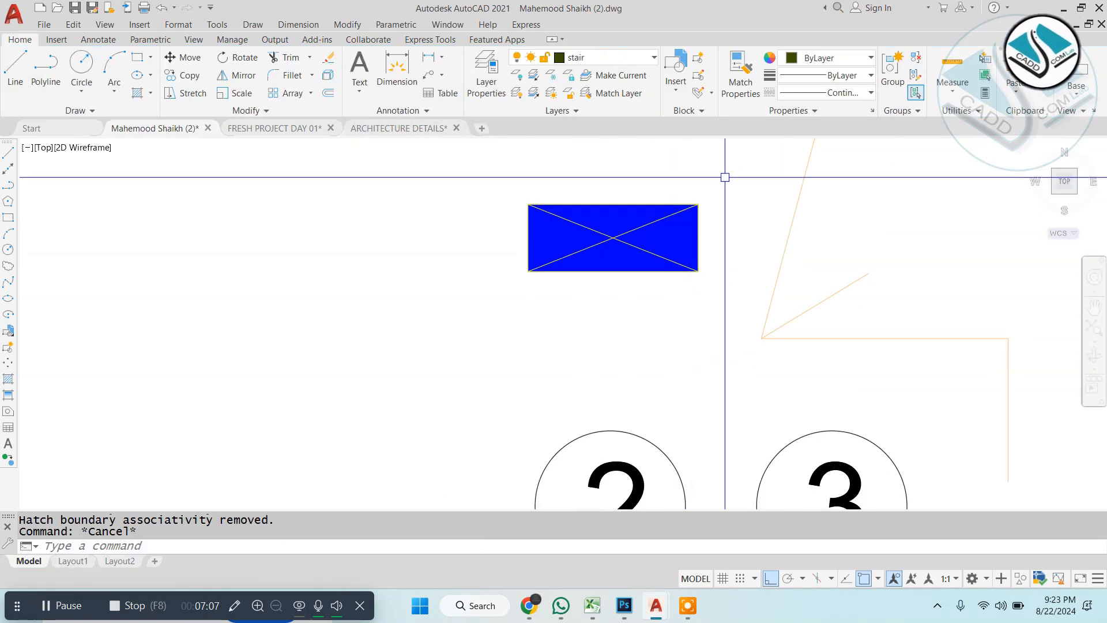
left_click(724, 173)
left_click(403, 311)
key("Return")
type("b")
key("Escape")
Step: Define the blue-filled column as a block named sdfsdf, with its base point picked on the column
left_click(734, 180)
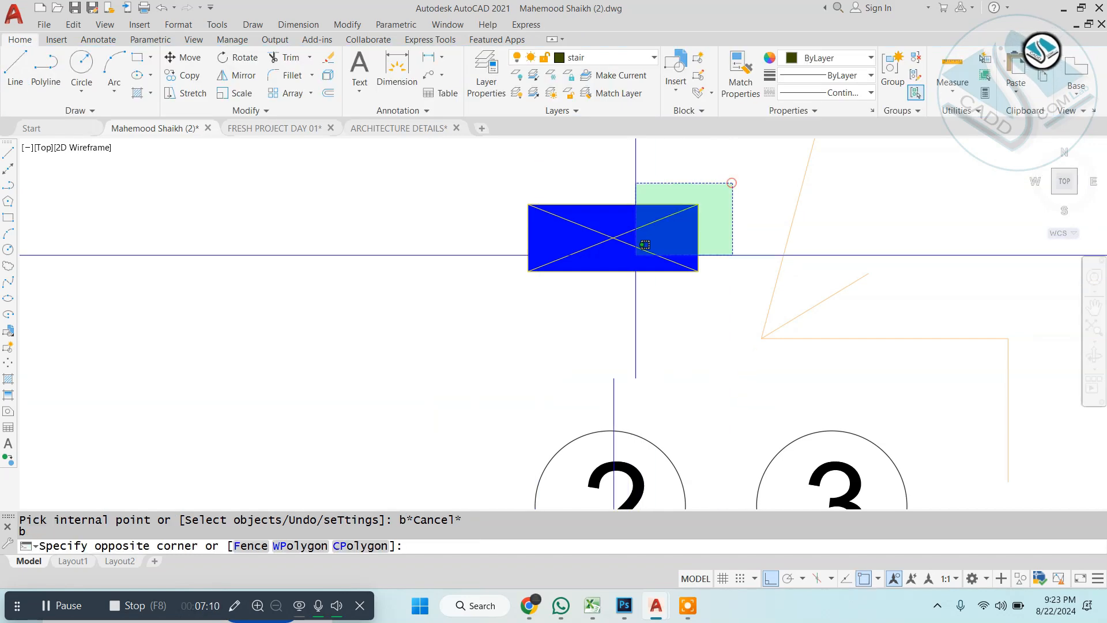
left_click(390, 327)
type("b")
key("Return")
type("shaft")
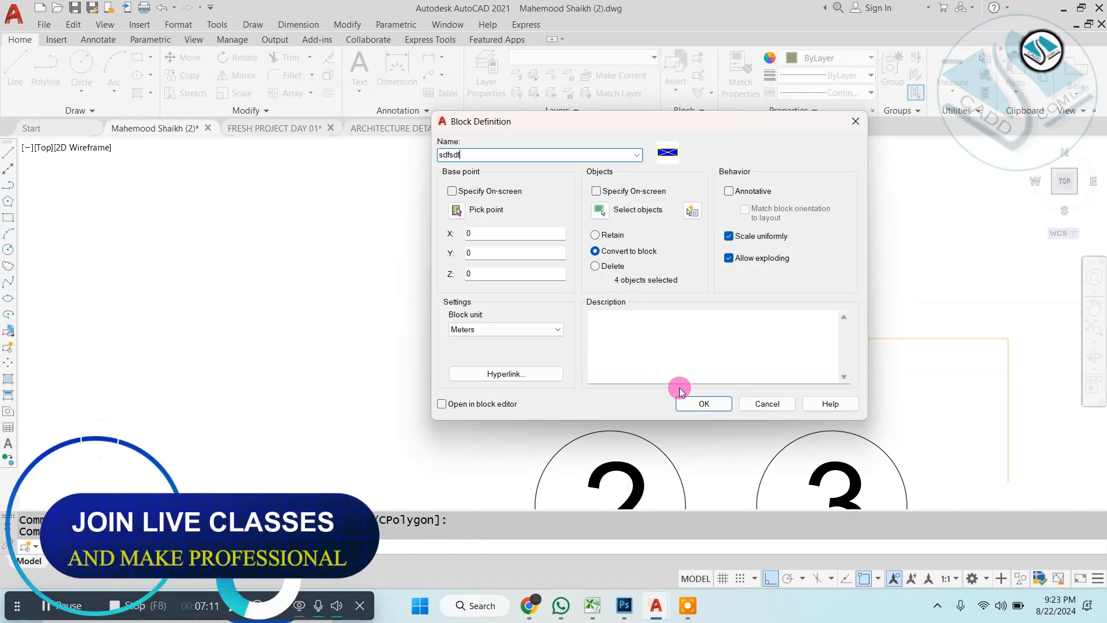
left_click(457, 209)
left_click(452, 232)
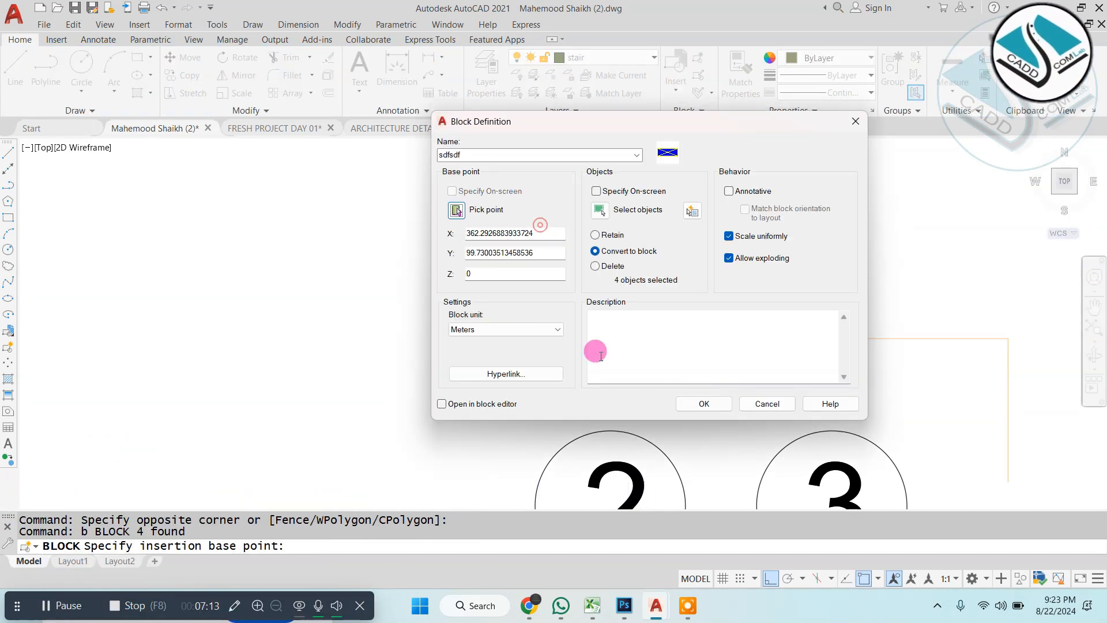
left_click(704, 404)
Step: Move the blue column block down onto the column at grid 2 in the first floor plan's upper wall
left_click(611, 258)
scroll(562, 234, "down", 10)
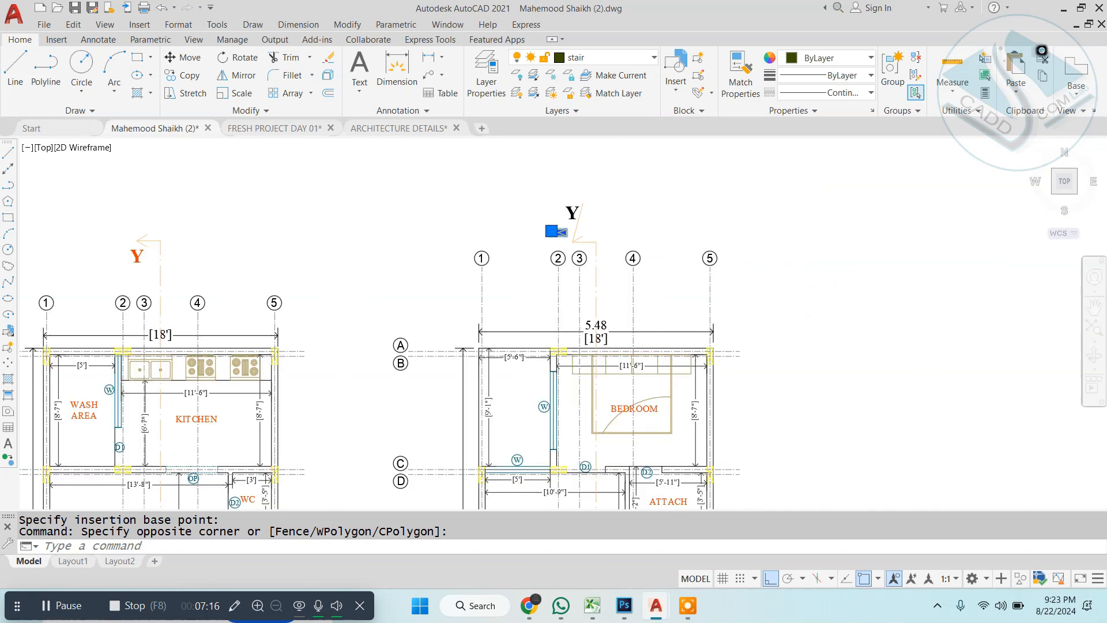
key("Escape")
scroll(568, 247, "up", 8)
key("Escape")
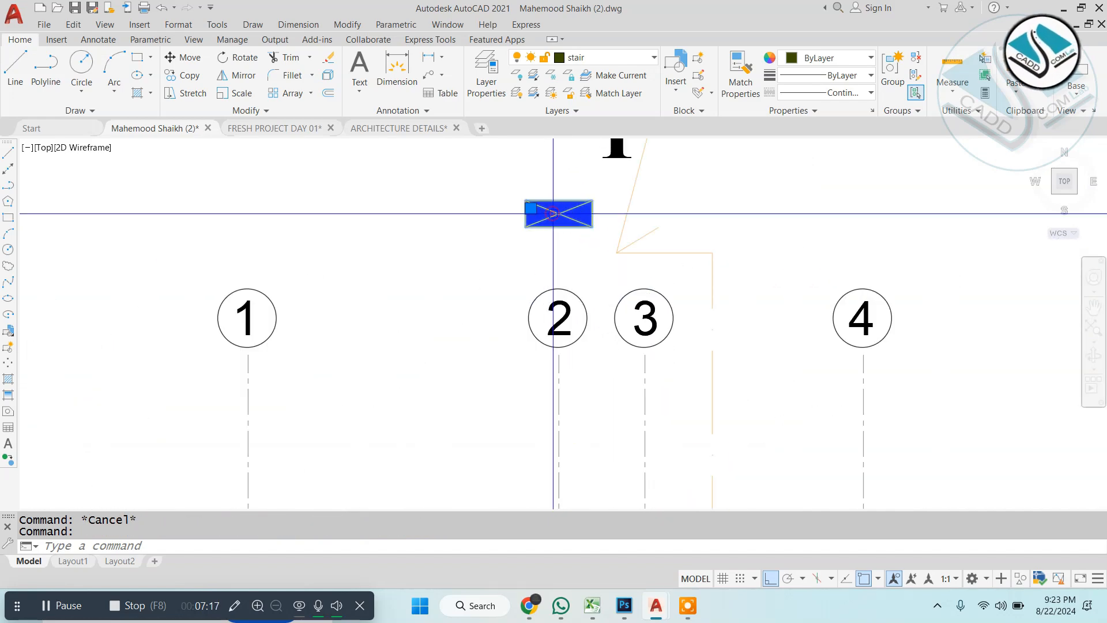
scroll(525, 202, "up", 3)
left_click(525, 200)
scroll(548, 237, "down", 3)
scroll(563, 358, "up", 8)
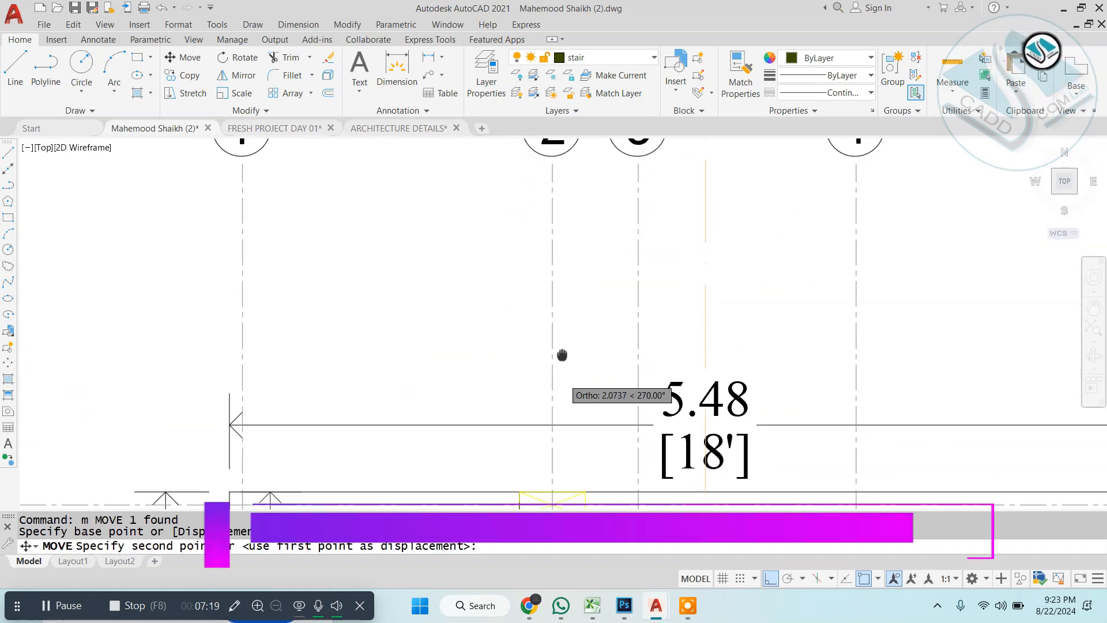
scroll(489, 339, "up", 2)
key("Escape")
Step: Try to copy the blue column block along the first floor plan's upper wall toward the grid 5 column
left_click(540, 286)
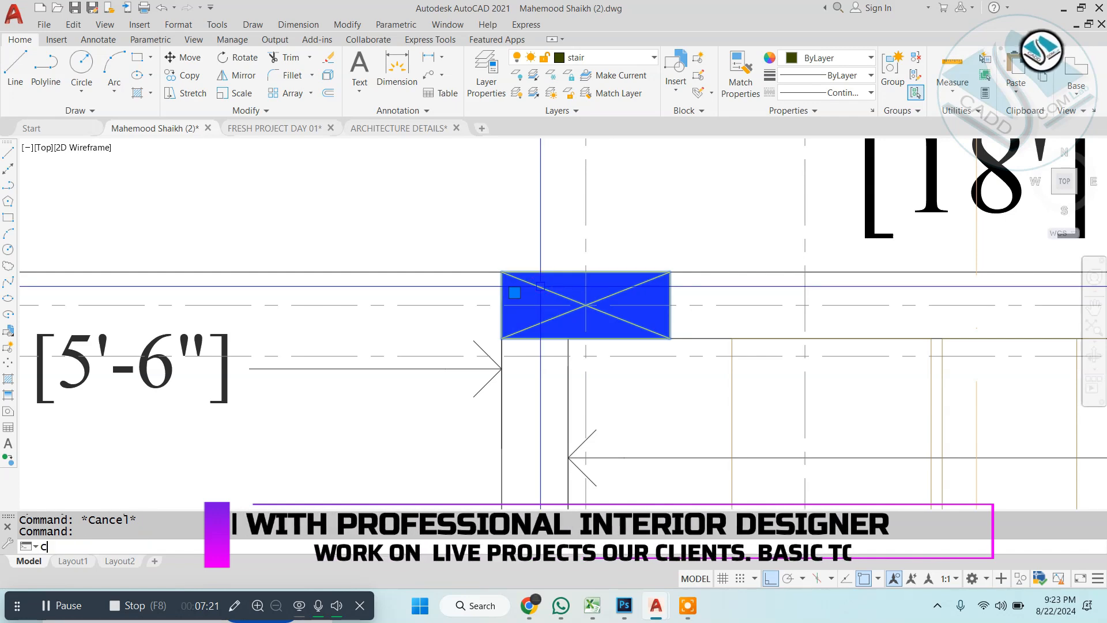
type("co")
key("Return")
scroll(511, 262, "down", 5)
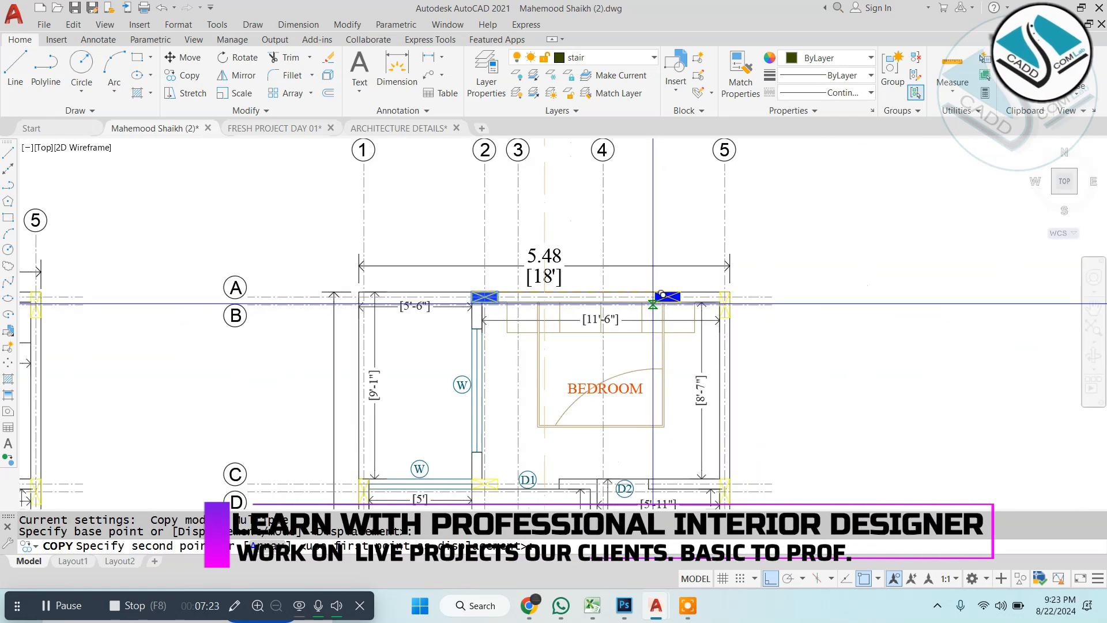
scroll(703, 288, "up", 4)
scroll(574, 362, "down", 4)
key("Escape")
key("Escape")
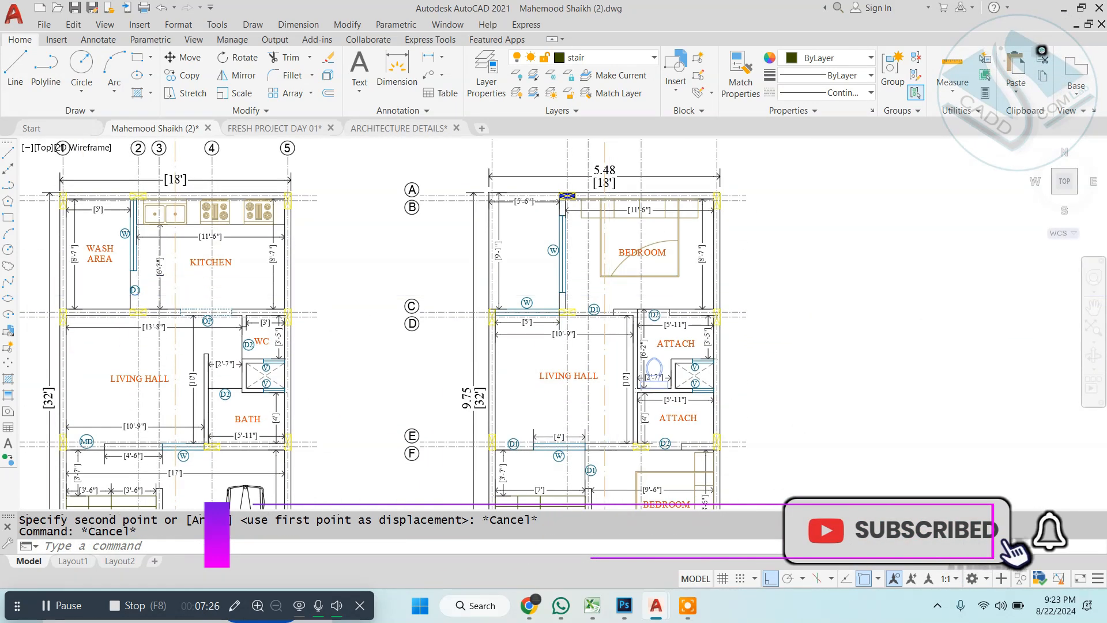
Step: Examine the first floor plan's bedroom furniture and column positions, and compare the overall layout of both plans
scroll(573, 363, "up", 7)
key("Escape")
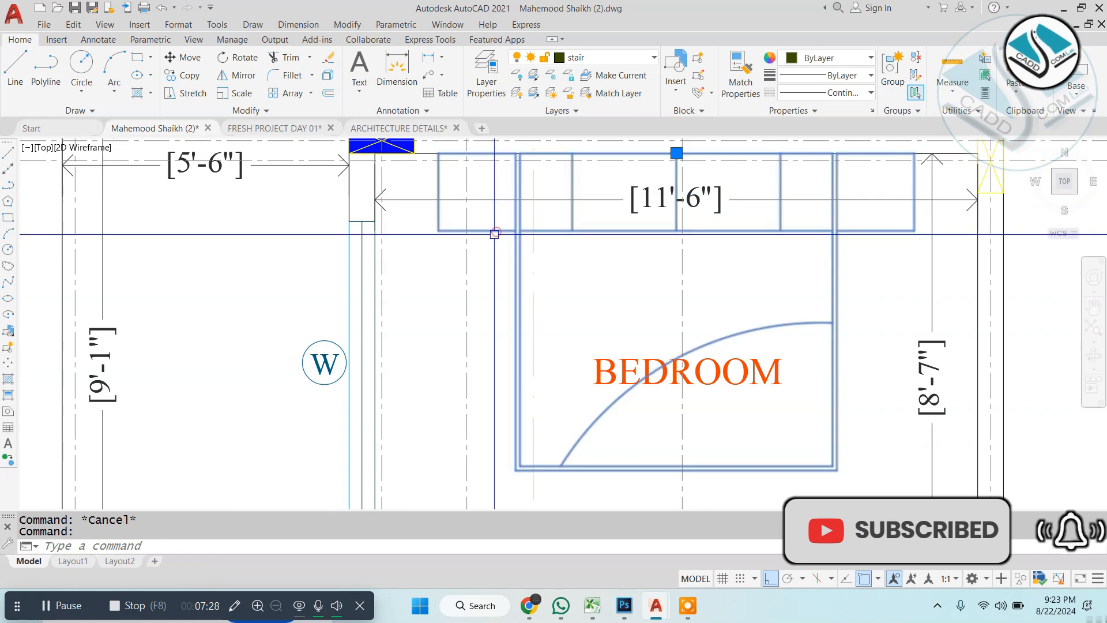
scroll(556, 186, "down", 3)
middle_click_drag(585, 449, 558, 248)
scroll(558, 270, "down", 3)
scroll(655, 291, "down", 2)
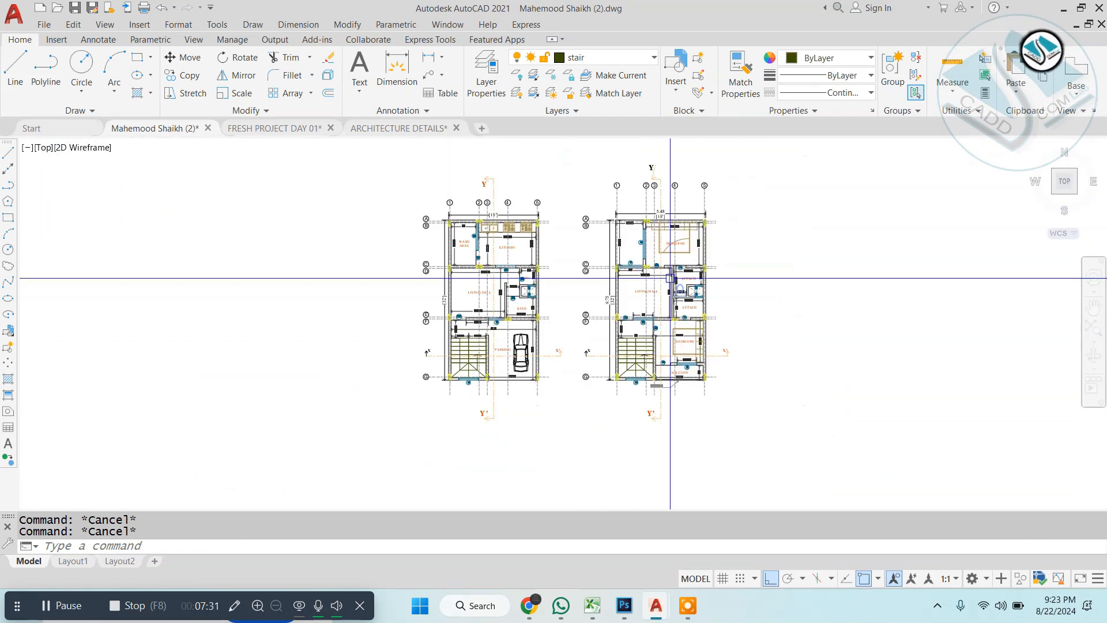
left_click(667, 379)
key("Escape")
Step: Examine the ground floor plan's columns, dimensions and opening tags from the wash area and kitchen through the WC to the parking area
scroll(429, 269, "up", 2)
scroll(429, 269, "up", 6)
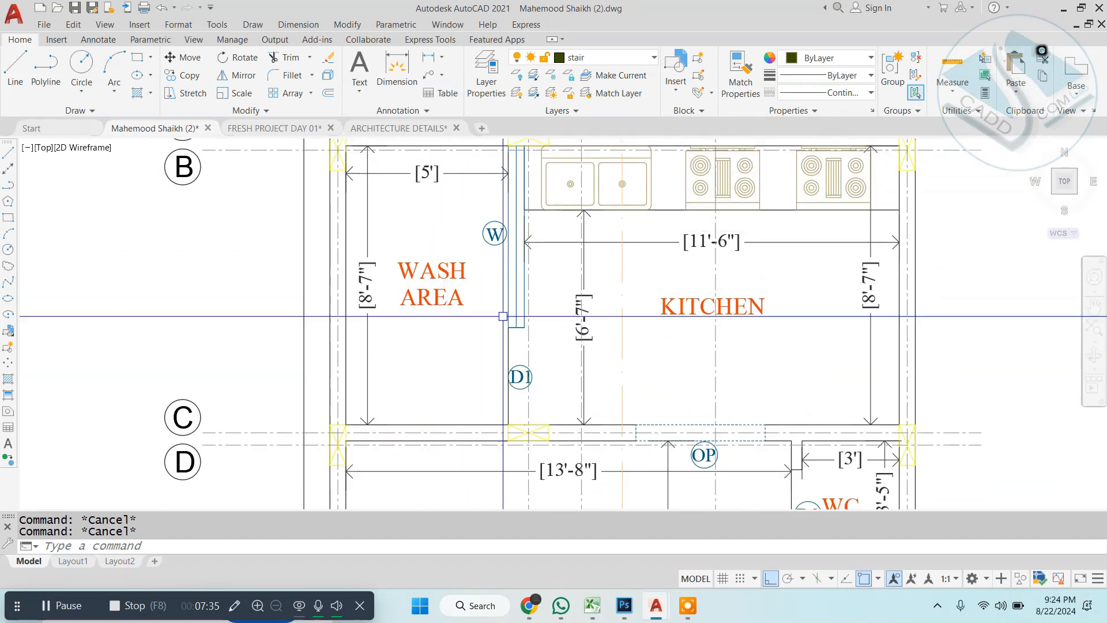
middle_click_drag(503, 316, 495, 185)
scroll(575, 333, "up", 4)
scroll(576, 333, "down", 4)
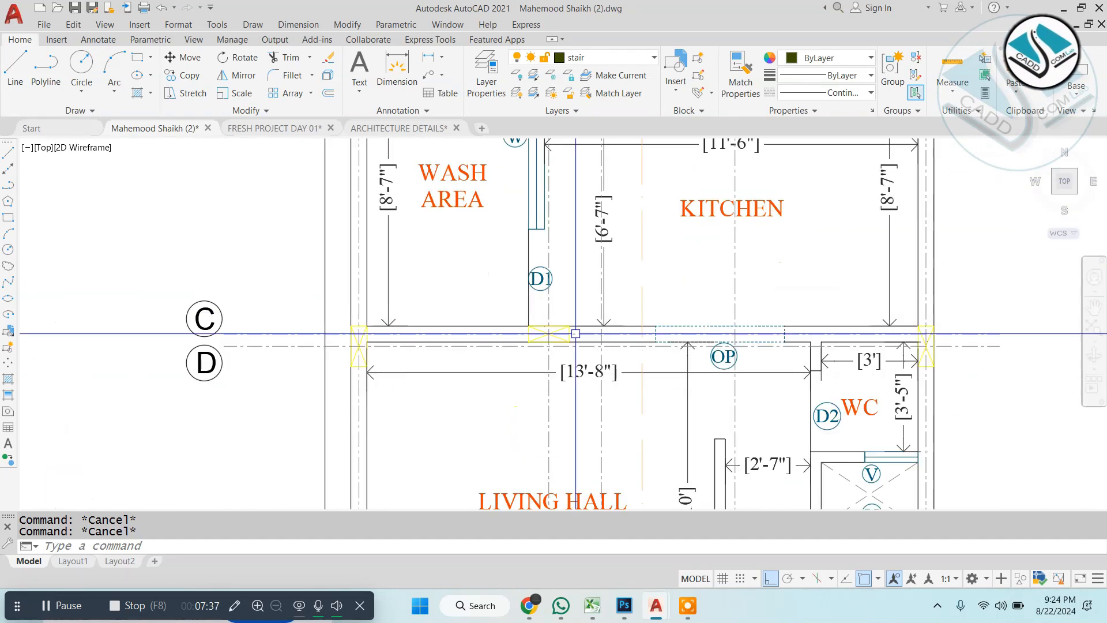
mouse_move(576, 333)
middle_mouse_down()
mouse_move(576, 262)
mouse_move(613, 260)
middle_mouse_up()
scroll(600, 245, "up", 3)
scroll(604, 295, "up", 2)
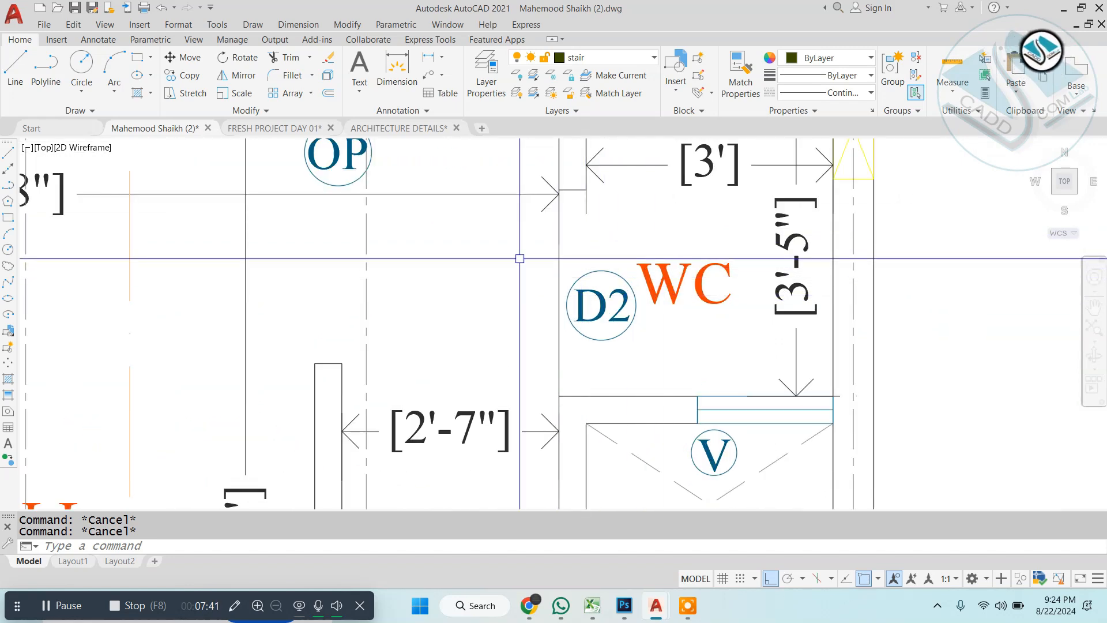
scroll(519, 258, "down", 5)
middle_click_drag(455, 439, 451, 258)
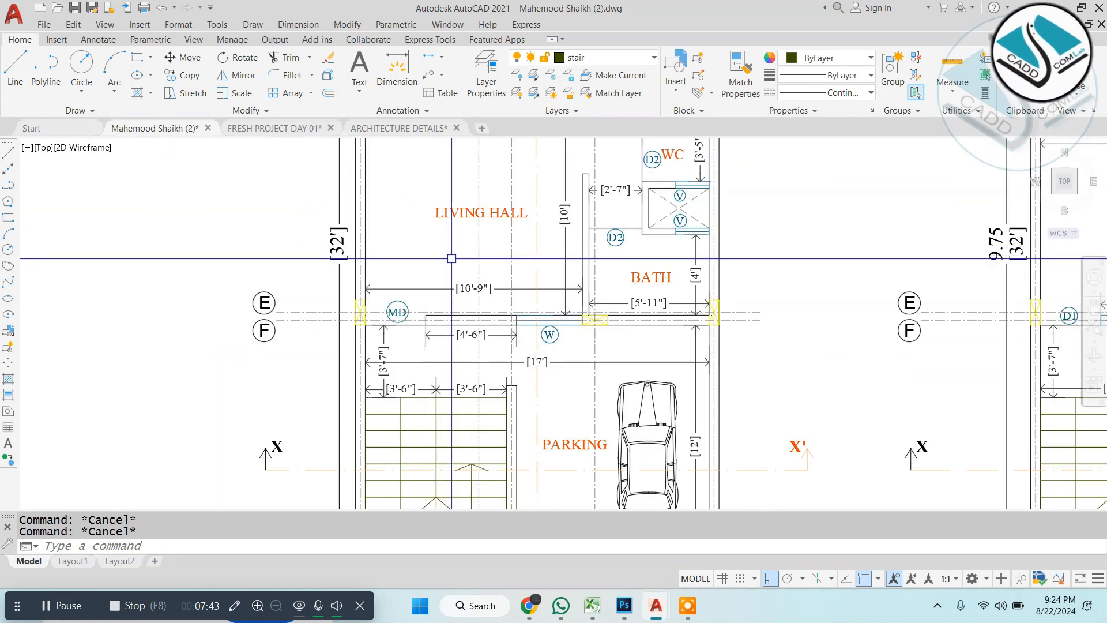
Step: Stretch the ground floor plan's left-hand grid bubbles and X section marker farther out from the outer wall
scroll(538, 297, "down", 5)
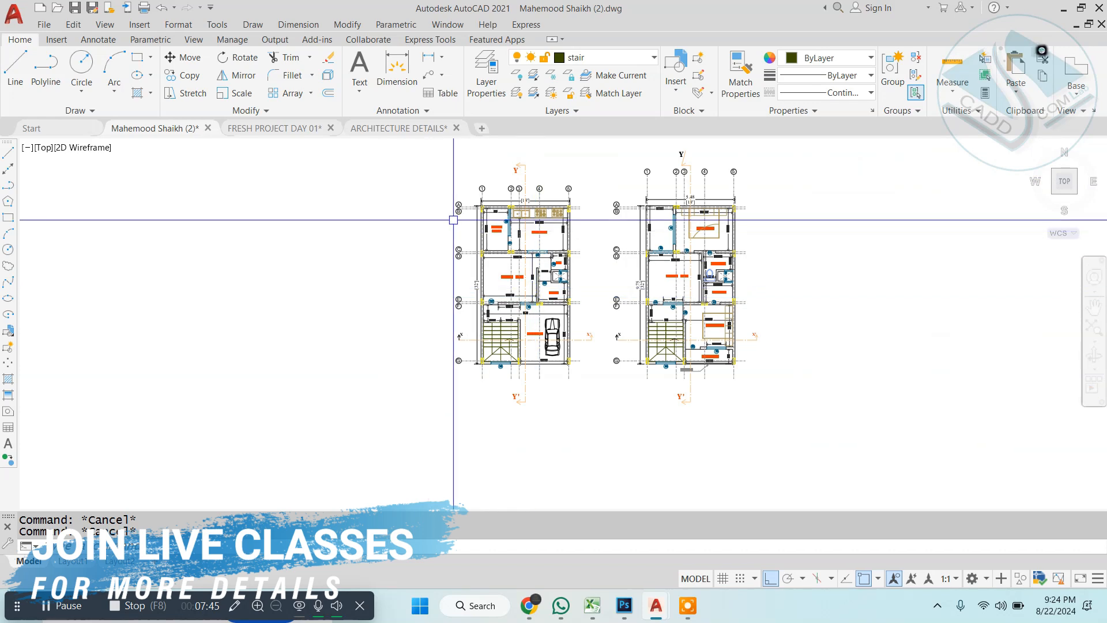
scroll(453, 219, "up", 3)
type("s")
key("Return")
left_click(492, 143)
middle_click_drag(390, 460, 415, 275)
left_click(340, 459)
key("Return")
left_click(355, 331)
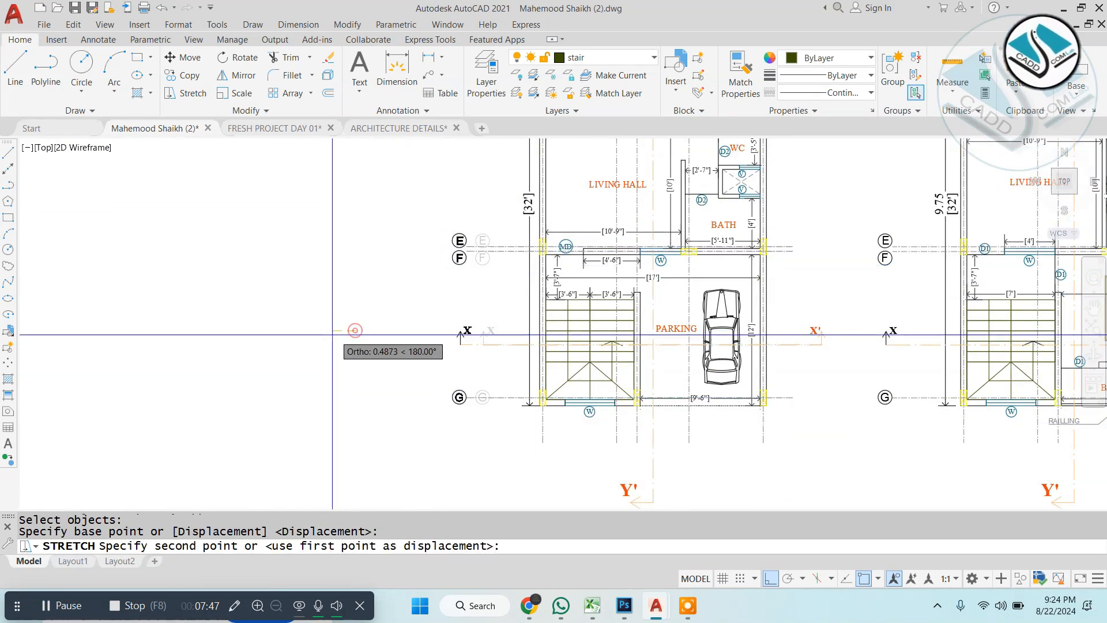
key("Escape")
key("Escape")
Step: Erase both floor plans from the drawing and close the file with its changes saved
scroll(546, 318, "down", 5)
scroll(542, 388, "up", 2)
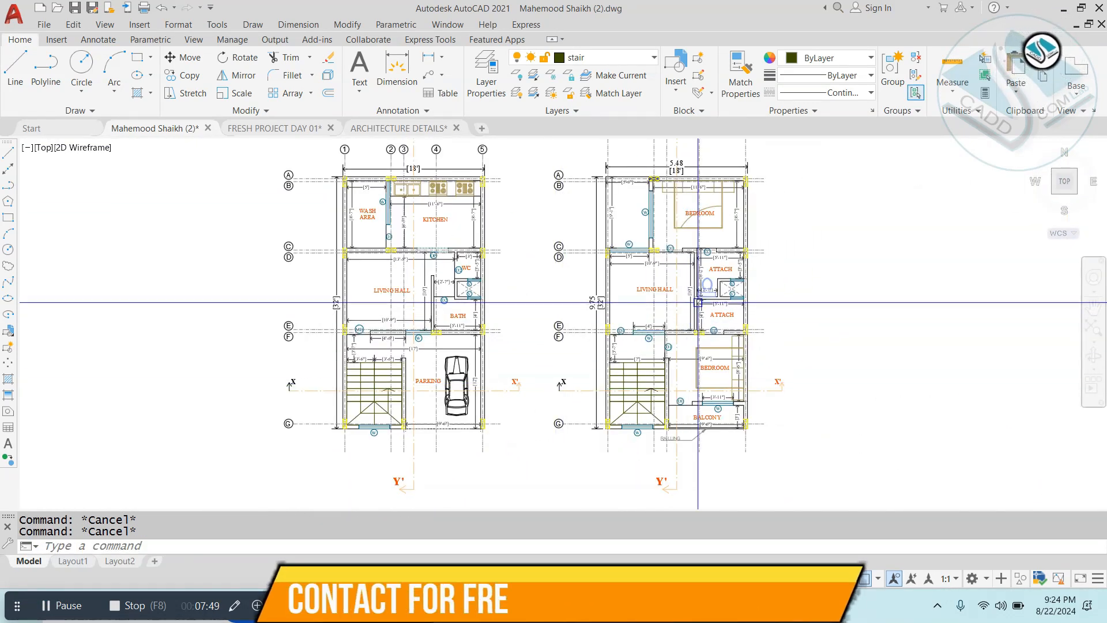
scroll(608, 301, "down", 2)
left_click(791, 147)
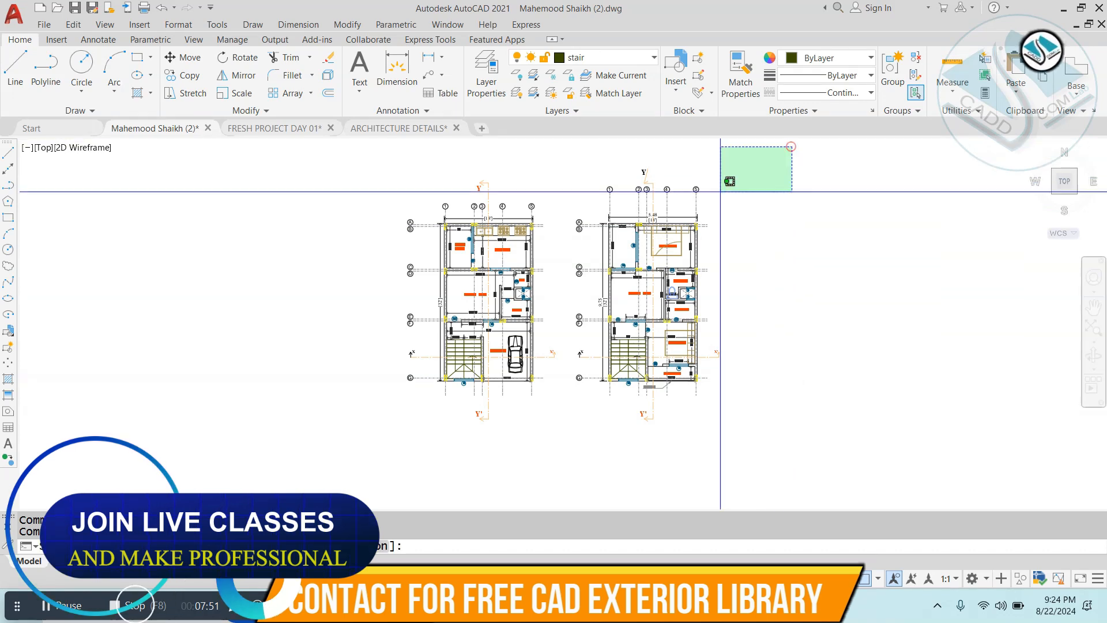
left_click(210, 465)
key("Delete")
left_click(208, 128)
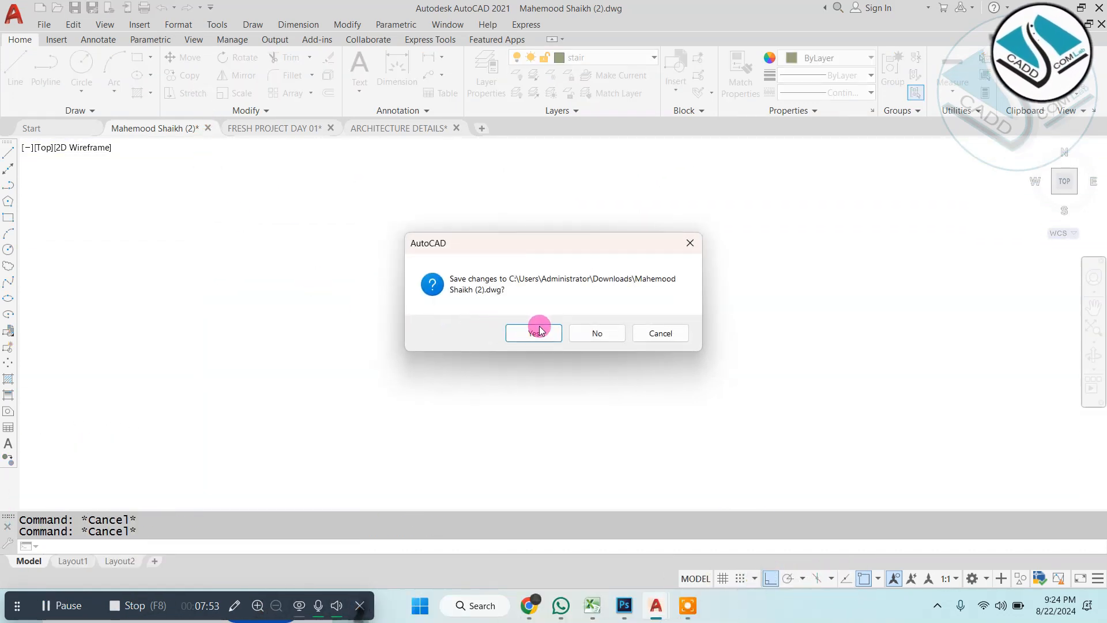
left_click(539, 332)
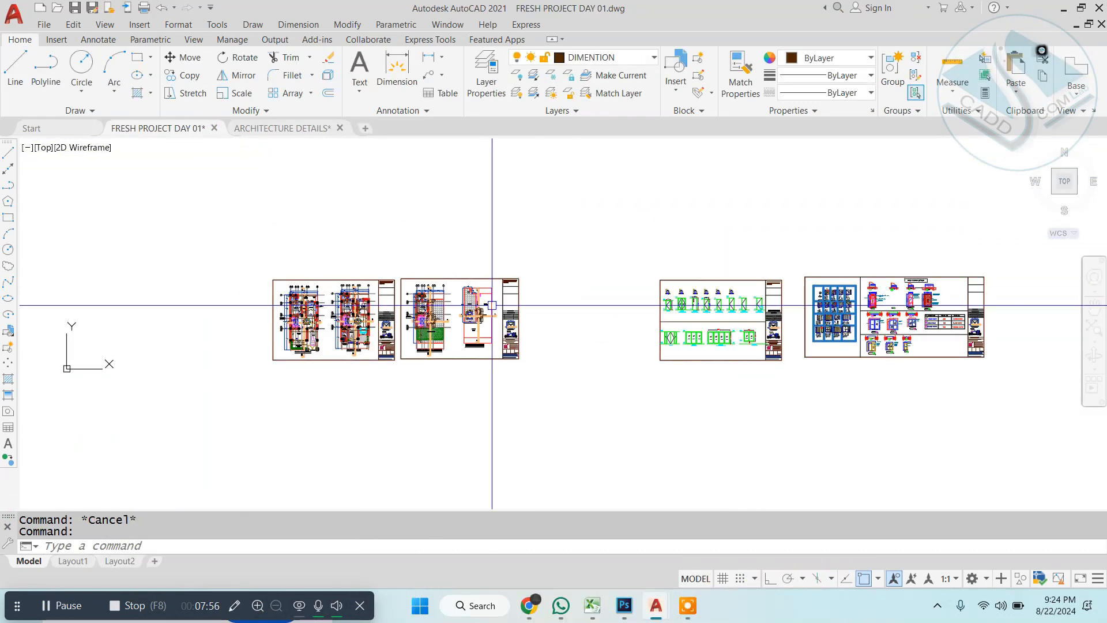
Step: Switch to Notepad and replace the existing note with the text "1-door and window shedule-"
middle_click_drag(492, 305, 571, 250)
scroll(483, 260, "up", 4)
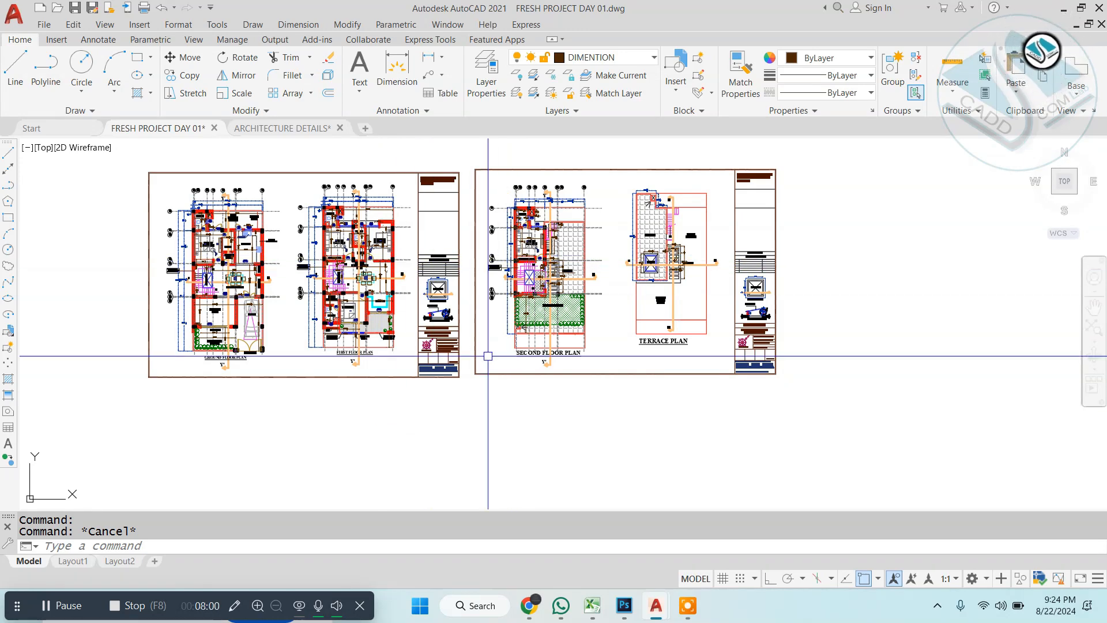
left_click(477, 608)
type("note")
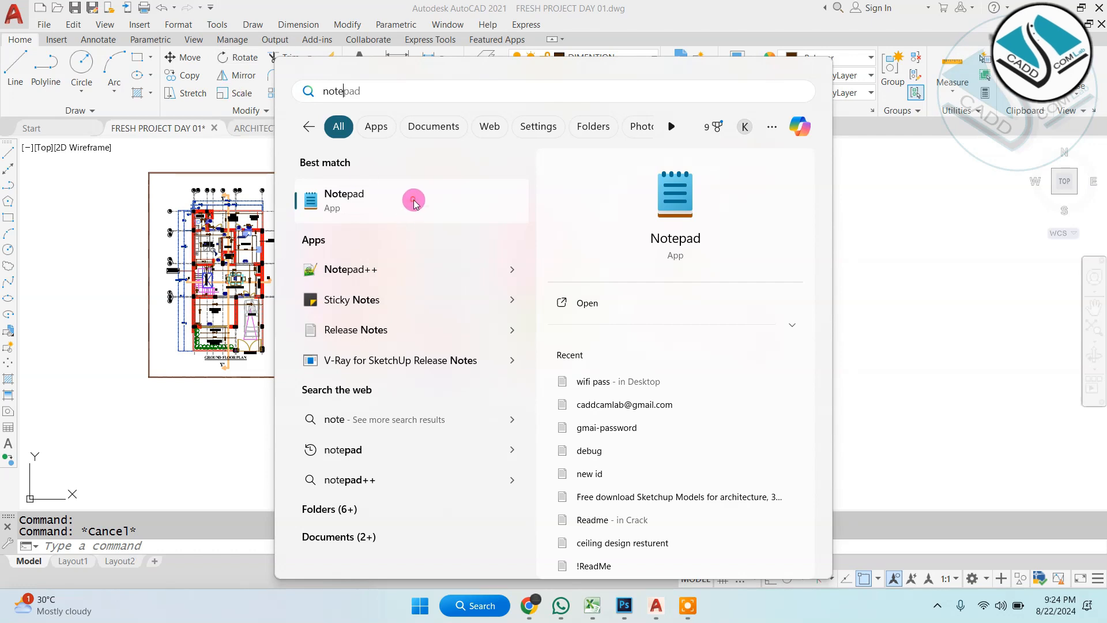
left_click(414, 203)
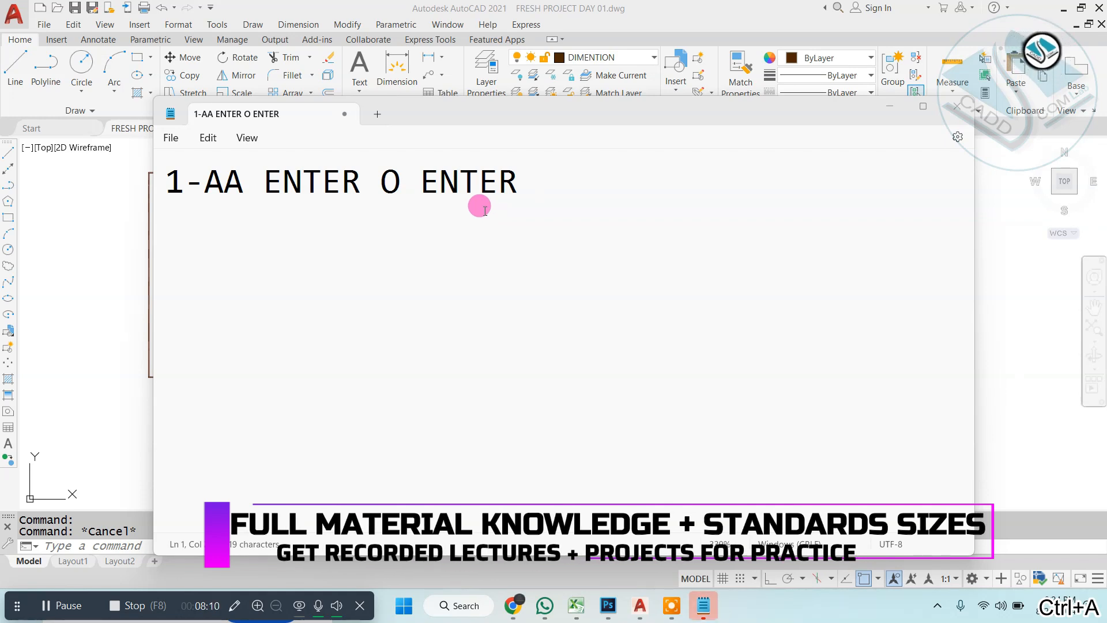
key("ctrl+a")
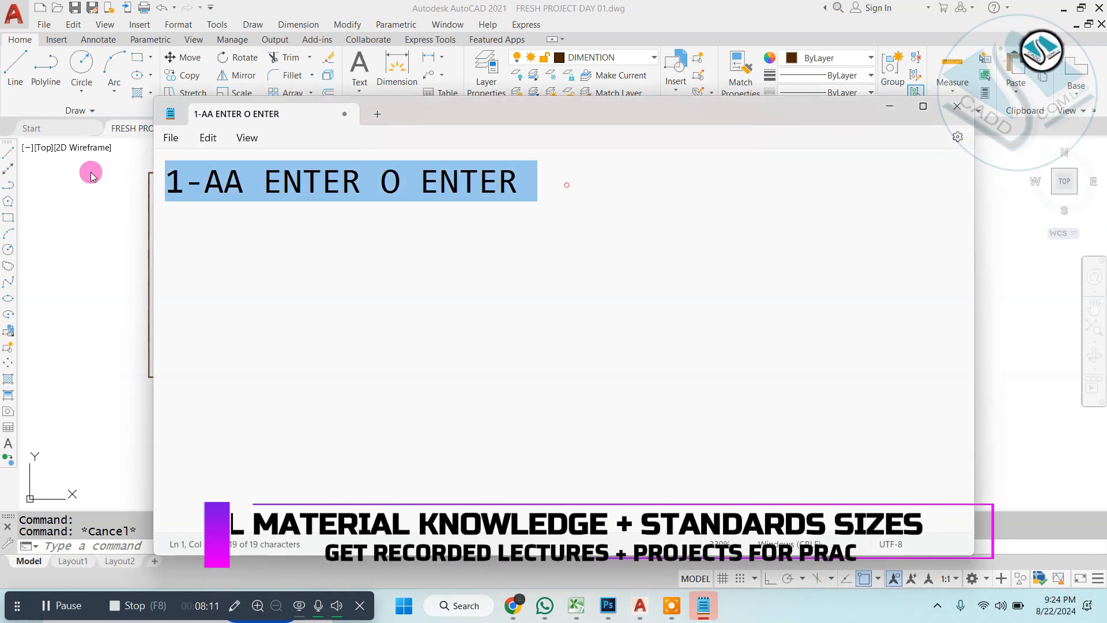
type("1-door and window shedule-")
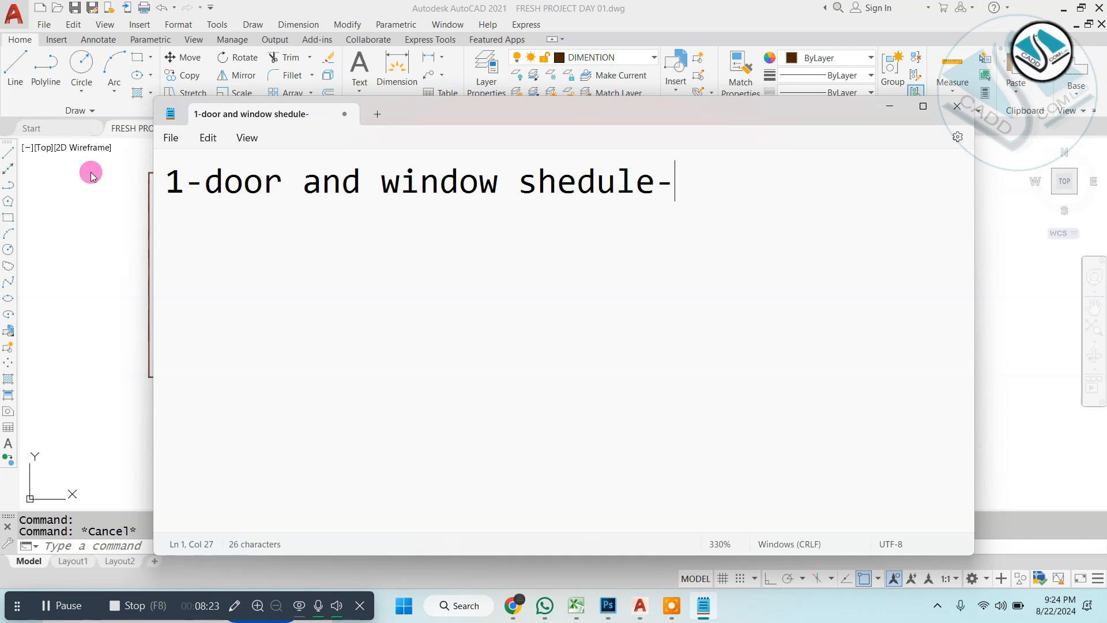
left_click(889, 107)
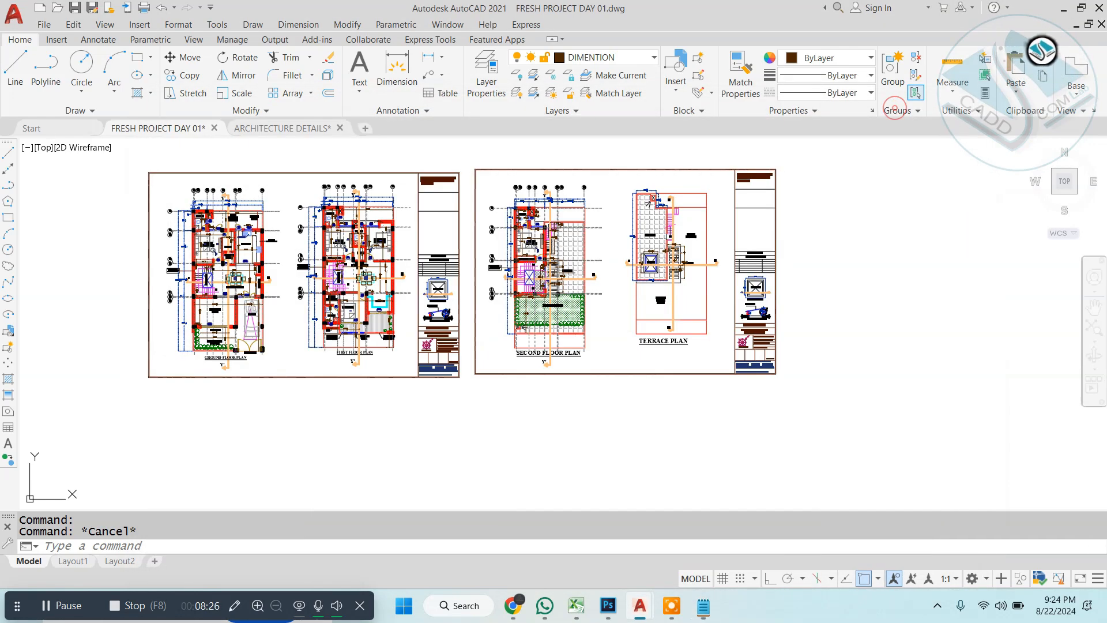
Step: Examine the door and window tags on the FRESH PROJECT DAY 01 ground floor plan, from the toilet and bedroom to the kitchen and dining area
key("Escape")
scroll(549, 243, "down", 2)
scroll(353, 238, "up", 4)
middle_click_drag(308, 258, 406, 273)
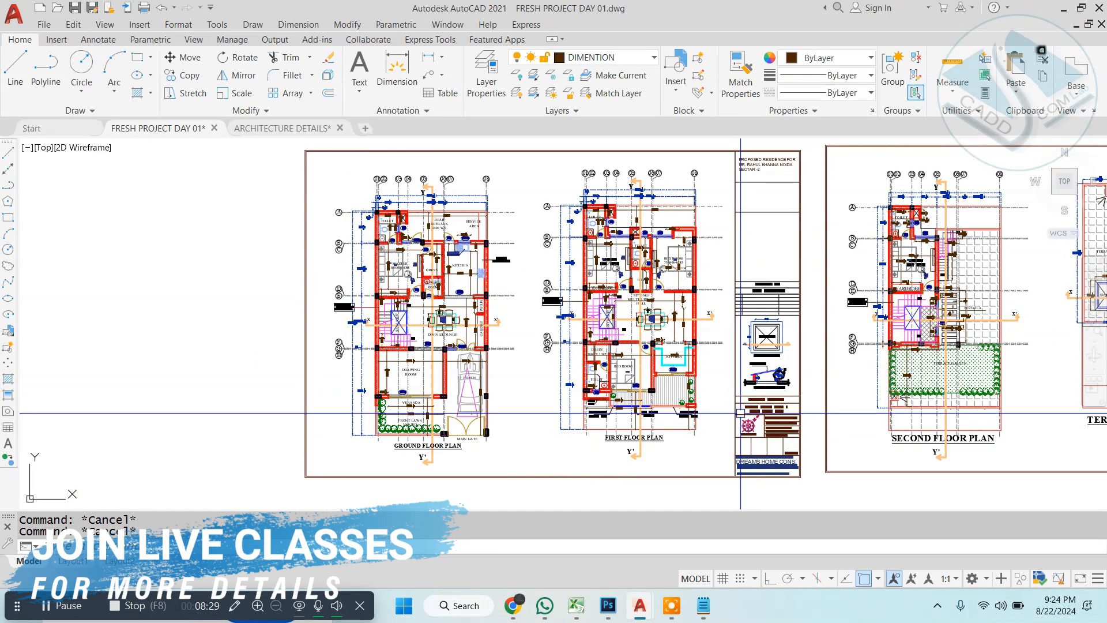
scroll(405, 240, "up", 6)
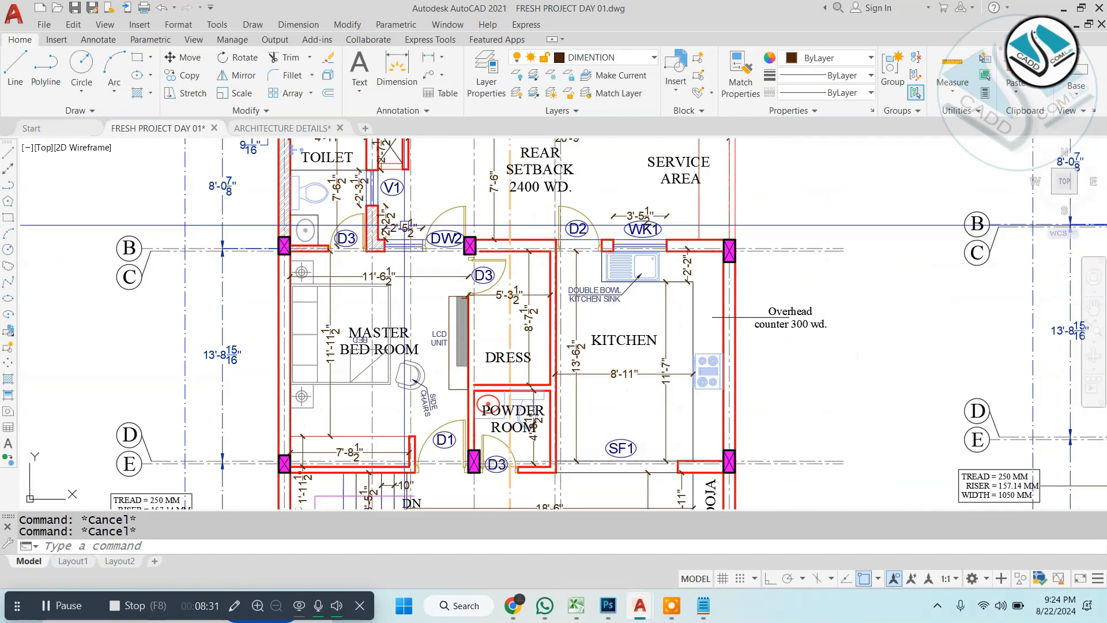
scroll(567, 224, "down", 5)
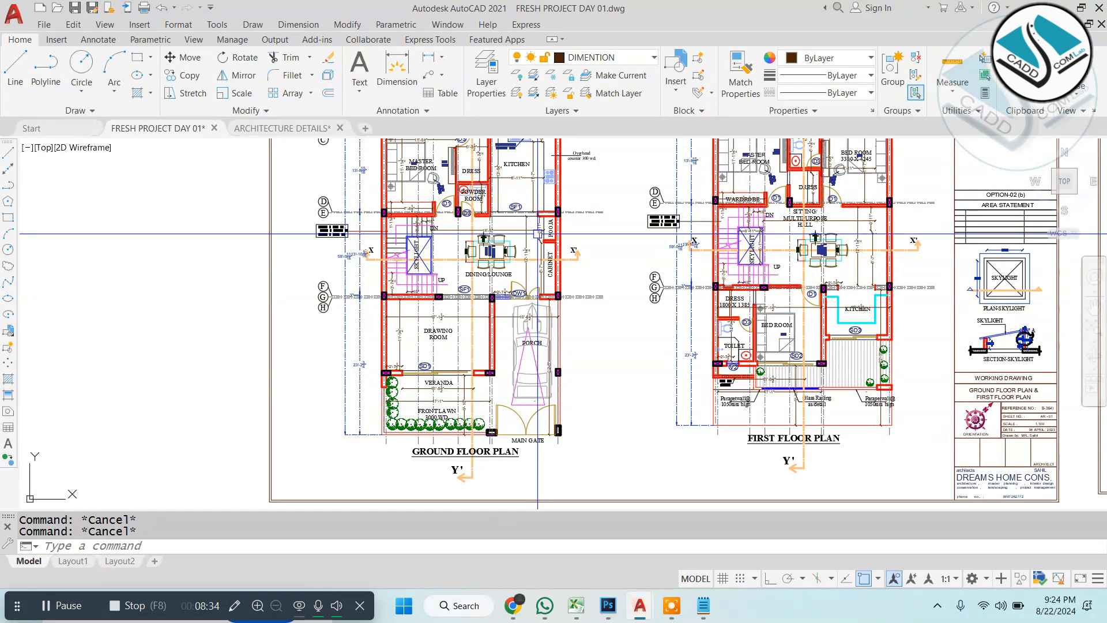
scroll(507, 219, "up", 3)
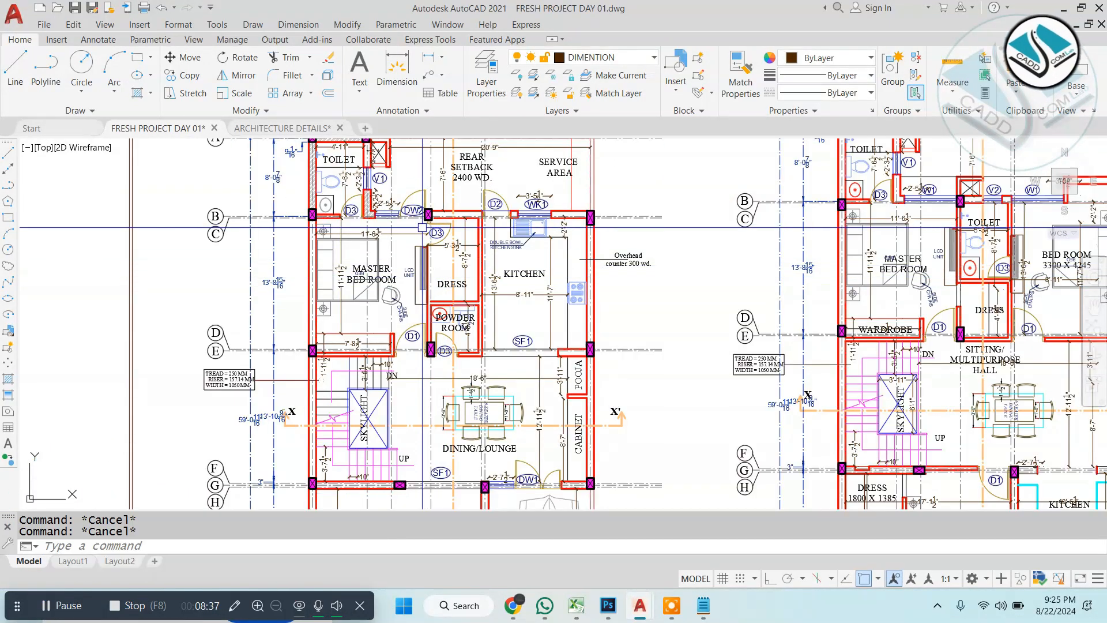
scroll(446, 242, "down", 3)
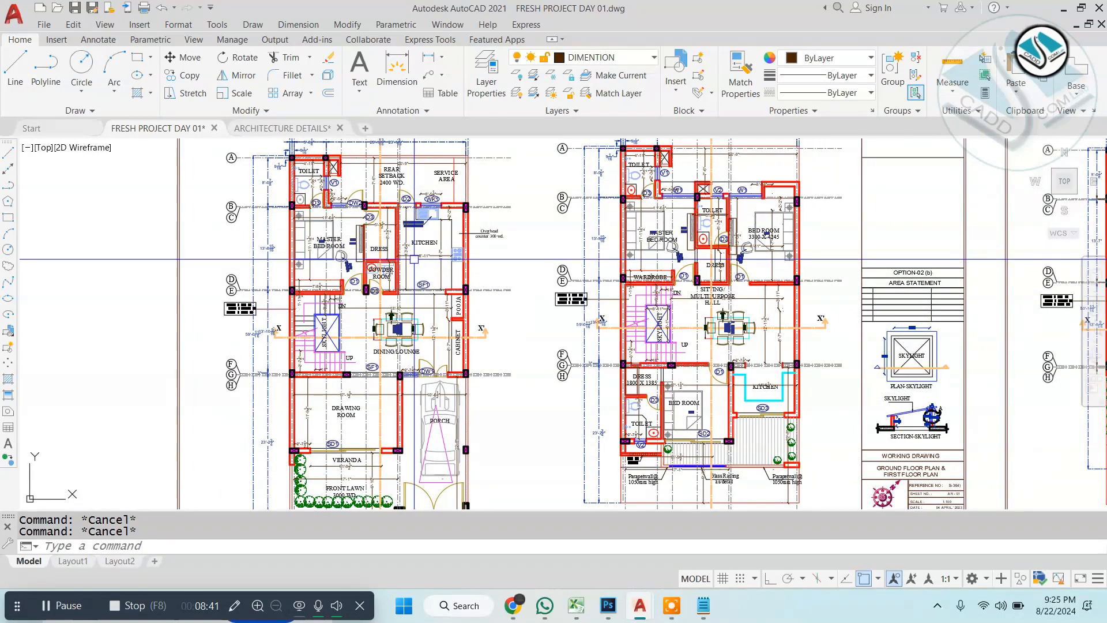
scroll(402, 243, "up", 2)
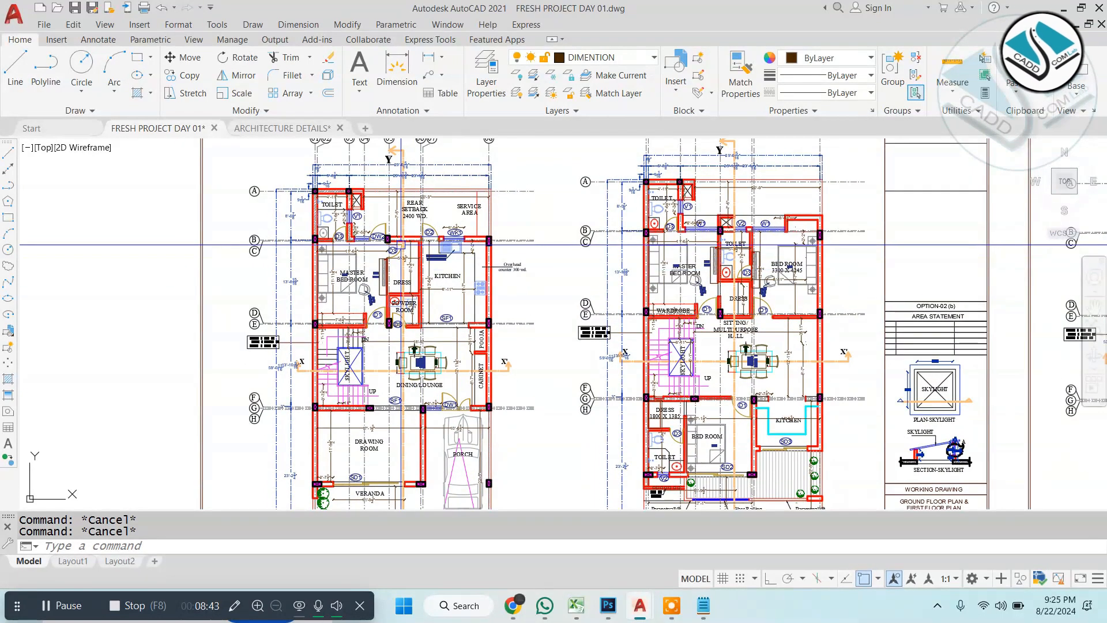
mouse_move(704, 610)
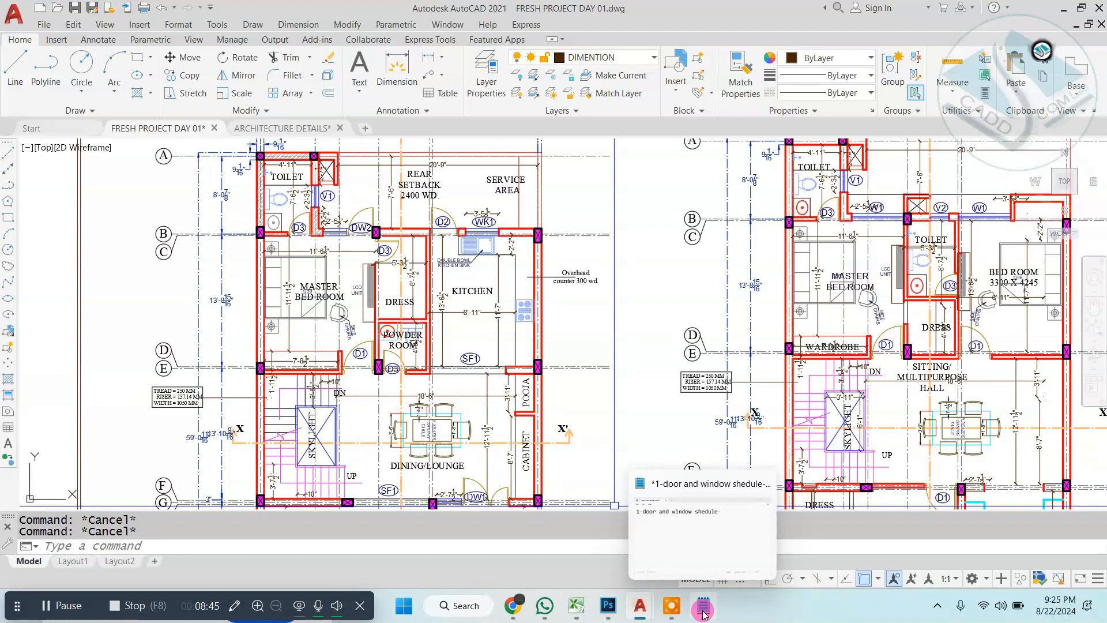
scroll(251, 167, "up", 2)
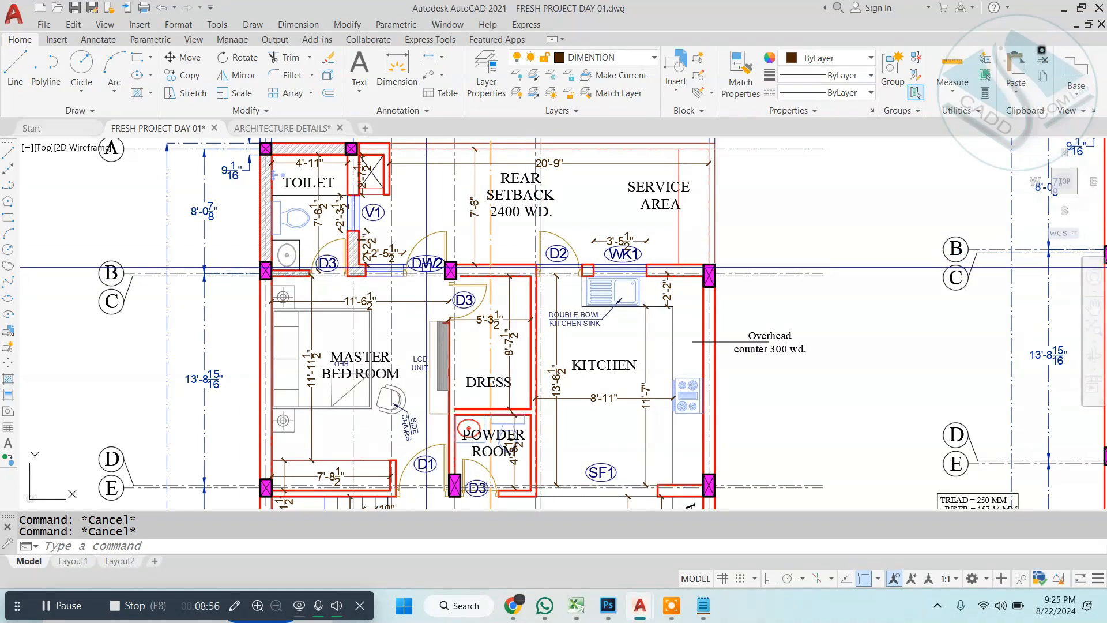
Step: Examine the door schedule sheet's door plans and elevations, including the D2 to D7 labels, sizes and level marks
scroll(426, 267, "down", 5)
middle_click_drag(684, 302, 404, 288)
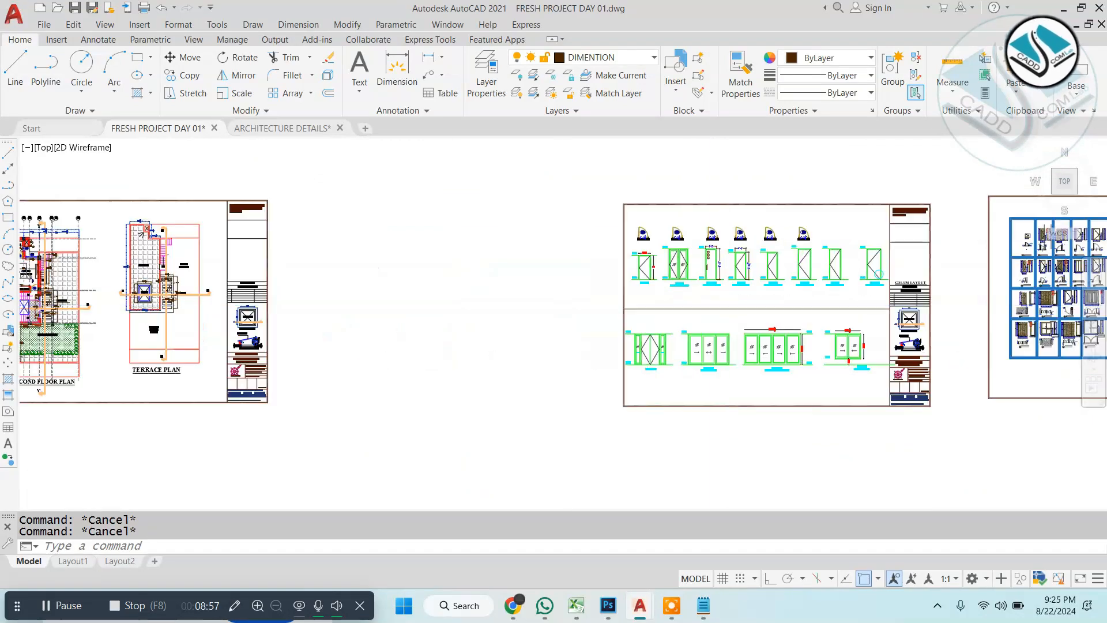
scroll(659, 259, "up", 6)
mouse_move(660, 258)
middle_mouse_down()
mouse_move(506, 363)
mouse_move(407, 338)
middle_mouse_up()
scroll(415, 230, "up", 3)
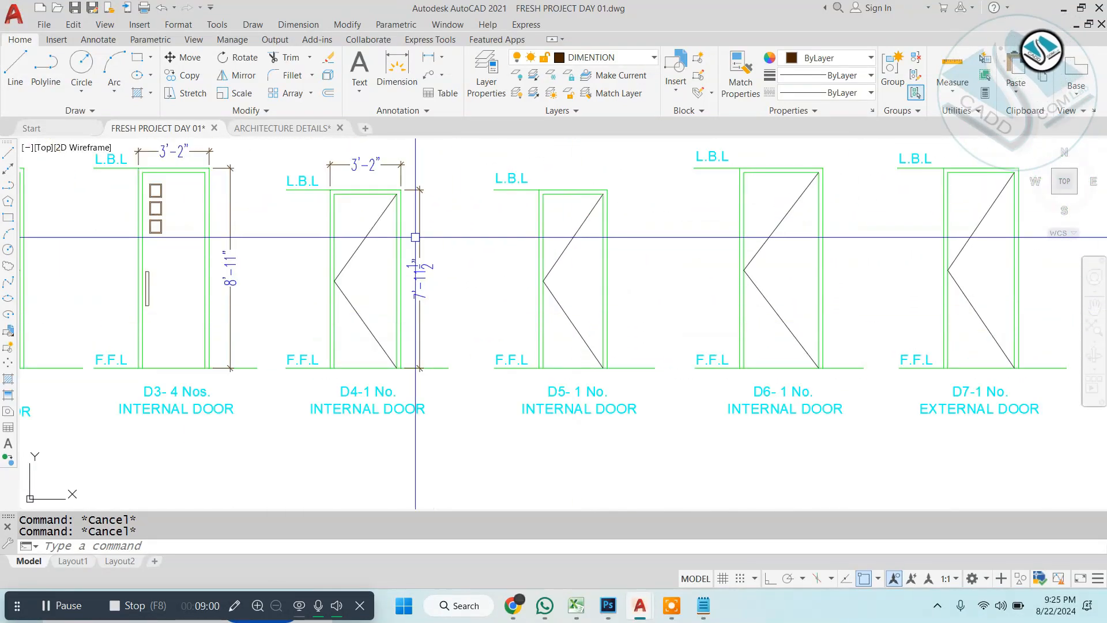
middle_click_drag(415, 230, 501, 229)
middle_click_drag(511, 302, 513, 451)
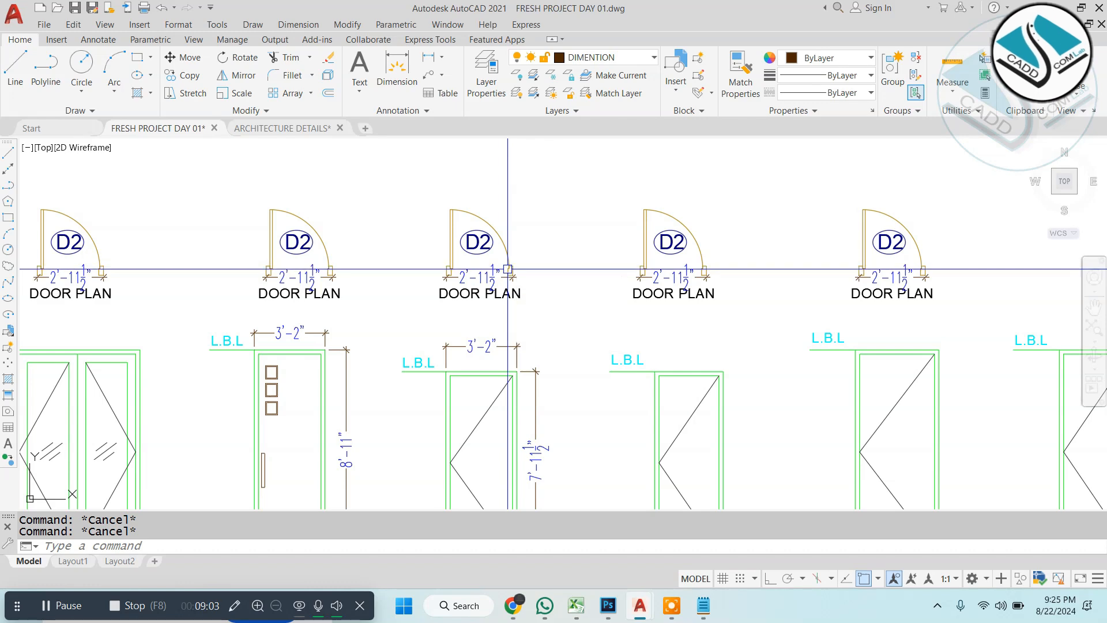
middle_click_drag(499, 508, 498, 354)
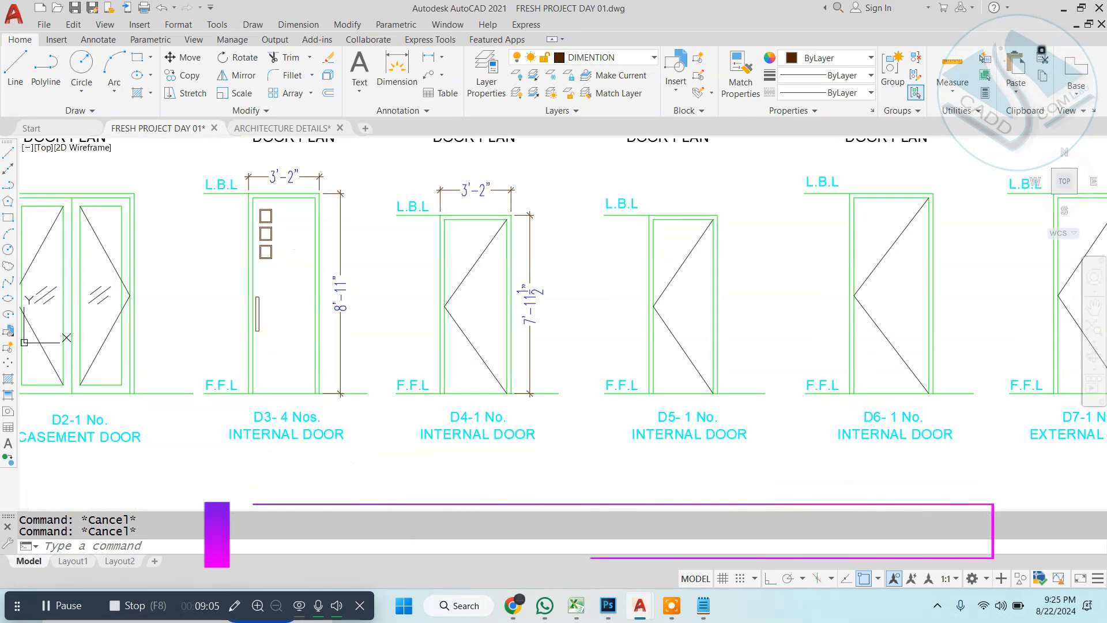
middle_click_drag(518, 280, 518, 334)
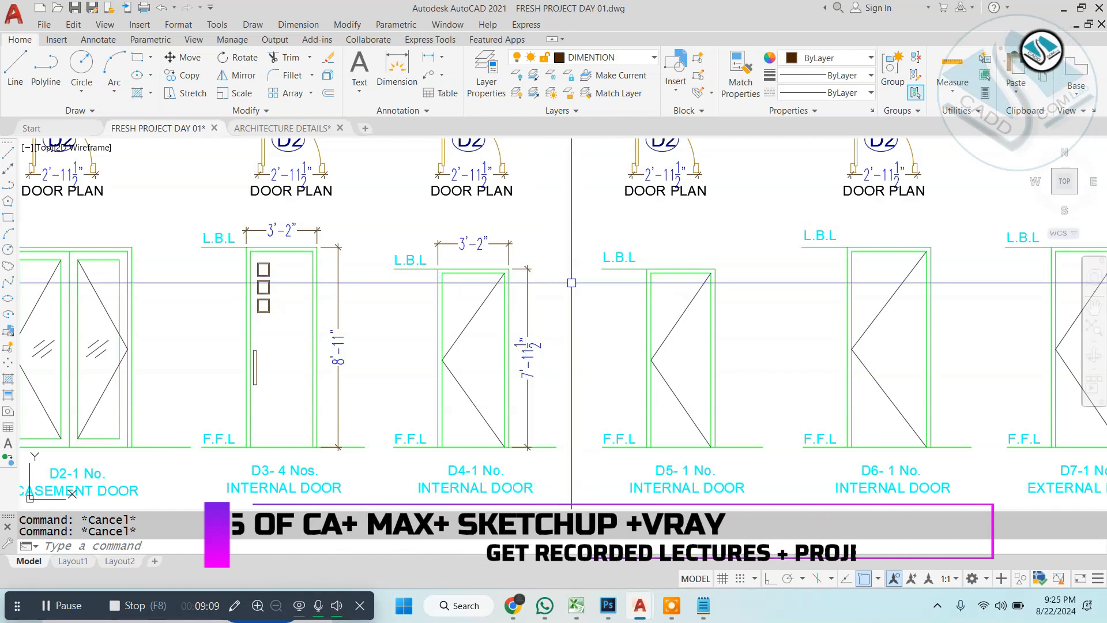
Step: Return to the ground floor plan and review the opening tags around the master bedroom, dress, powder room and kitchen
scroll(571, 285, "down", 8)
middle_click_drag(359, 299, 784, 299)
scroll(424, 291, "up", 5)
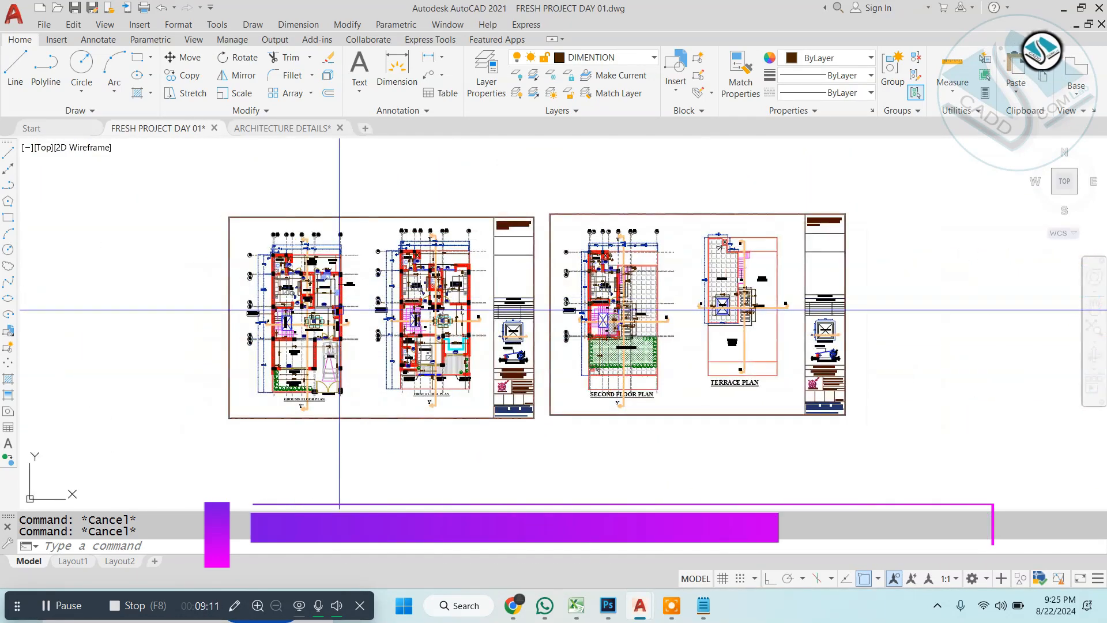
middle_click_drag(423, 291, 444, 306)
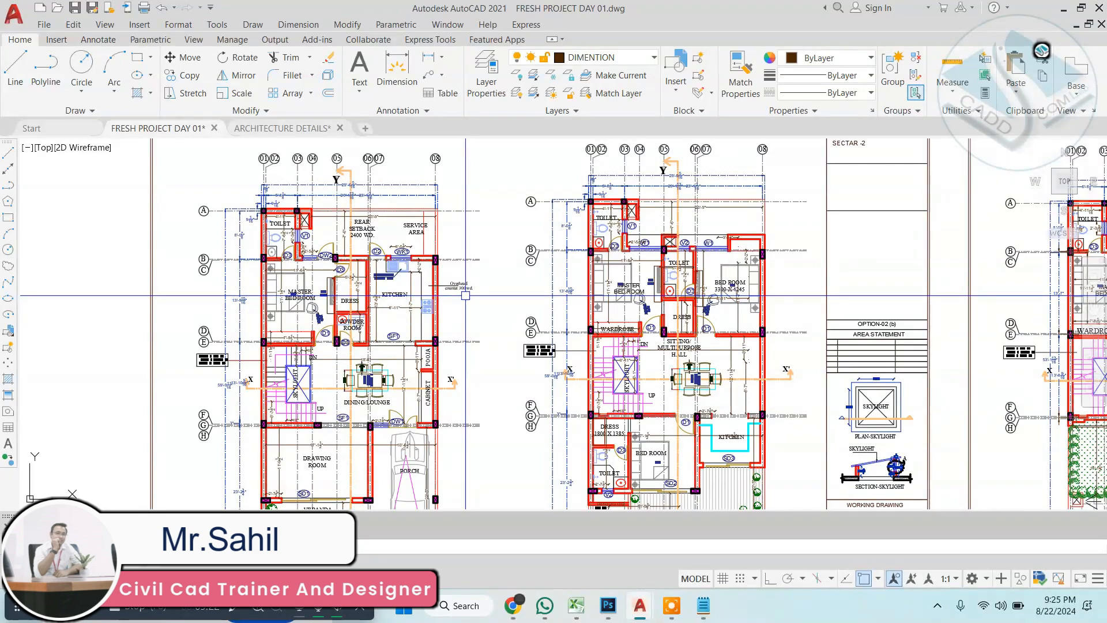
scroll(299, 256, "up", 4)
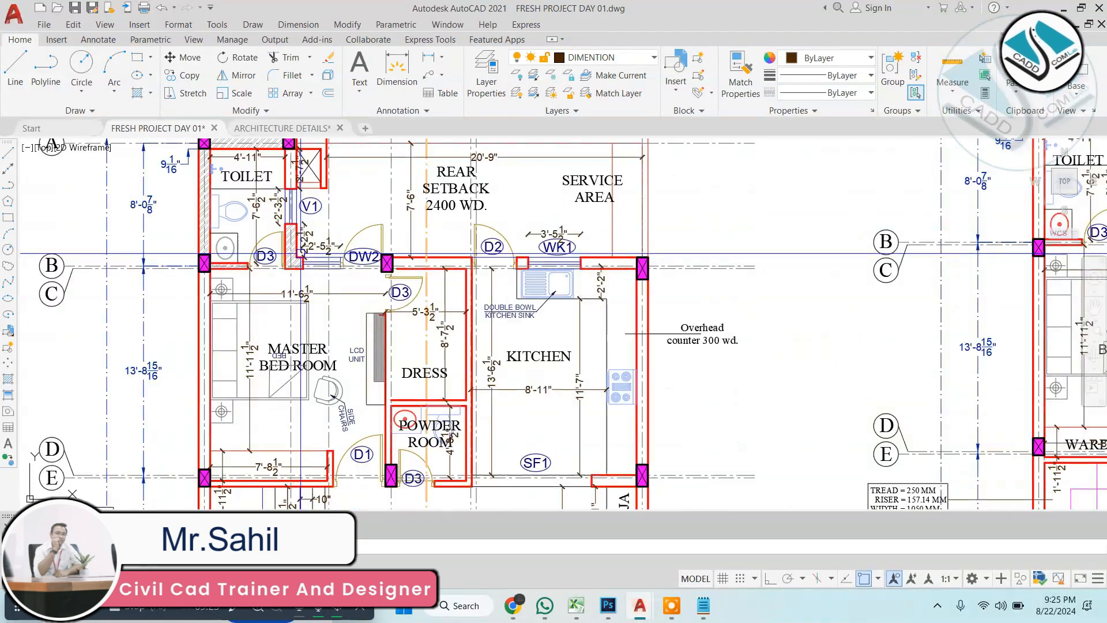
scroll(518, 261, "down", 5)
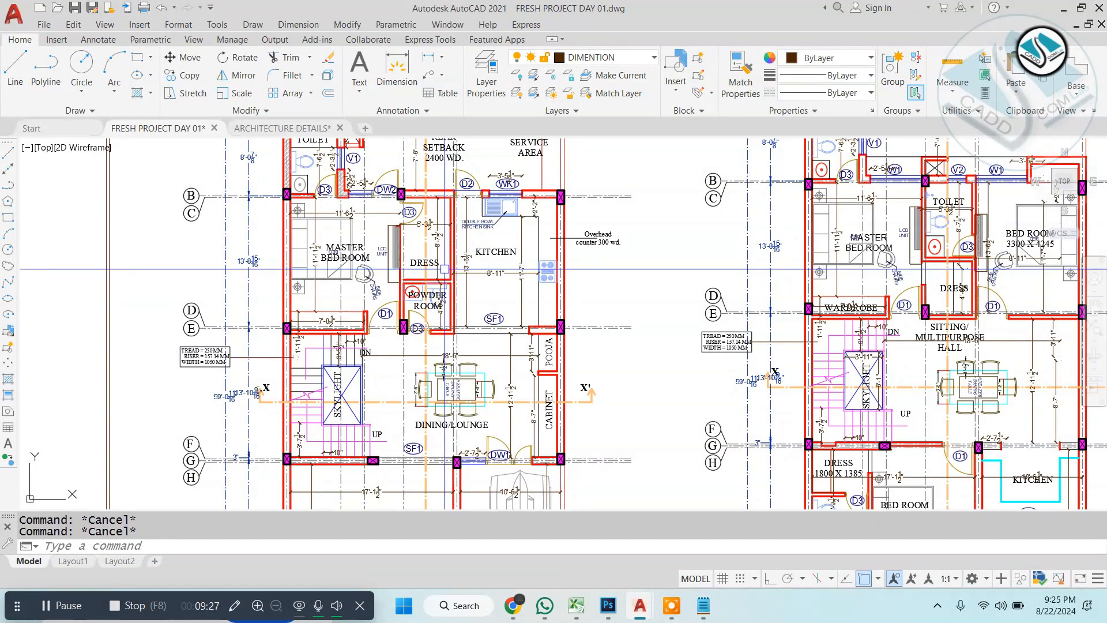
scroll(401, 191, "up", 4)
scroll(403, 196, "down", 4)
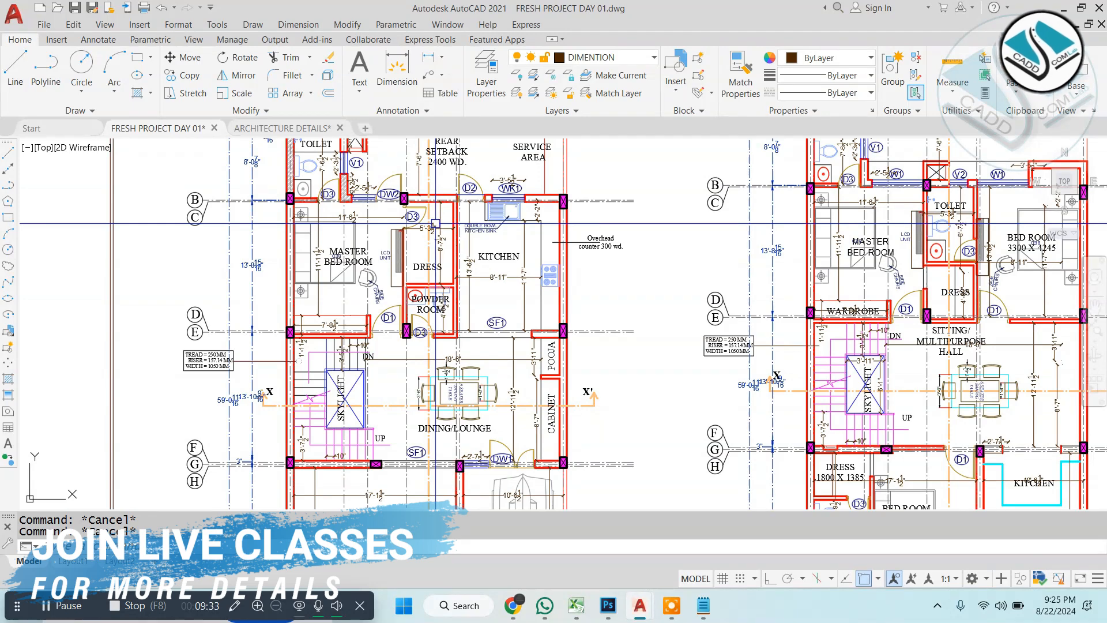
scroll(456, 222, "up", 2)
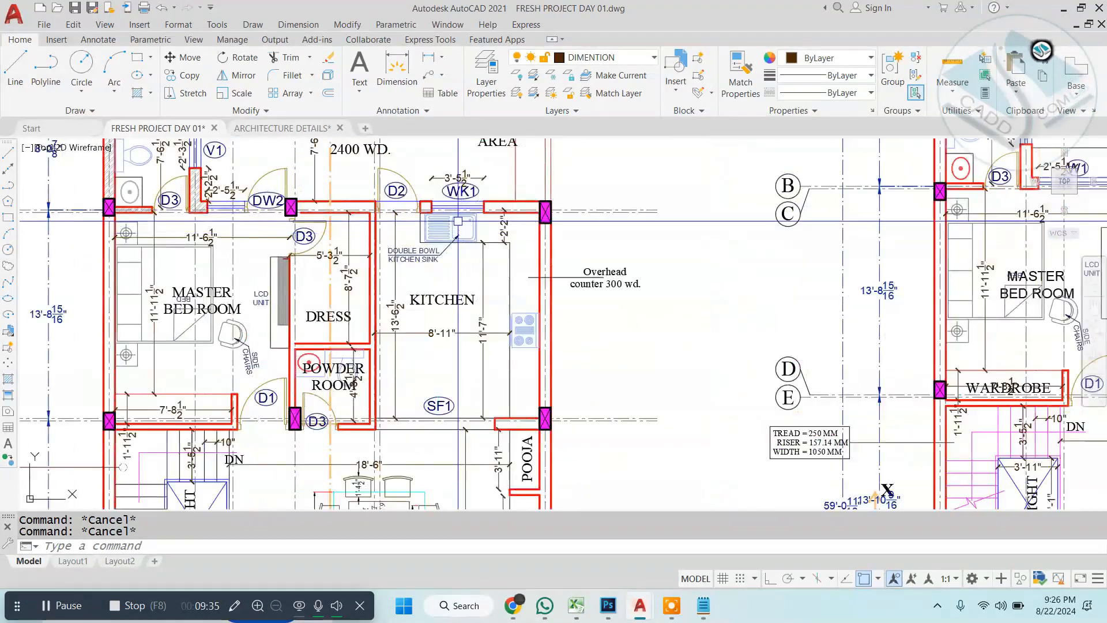
scroll(457, 221, "down", 2)
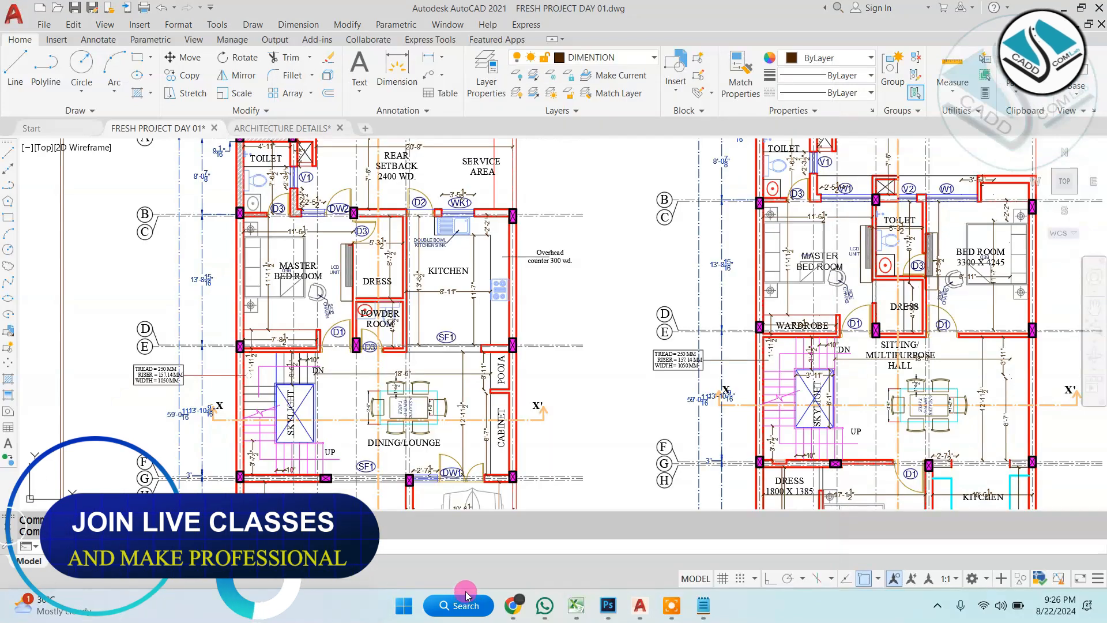
Step: Open Types_of_Windows_used_in_Buildings from the Window Types folder under Interior Diploma Course, Interior Details, Catalouges on the CaddCom-Lab (D:) drive
key("super+e")
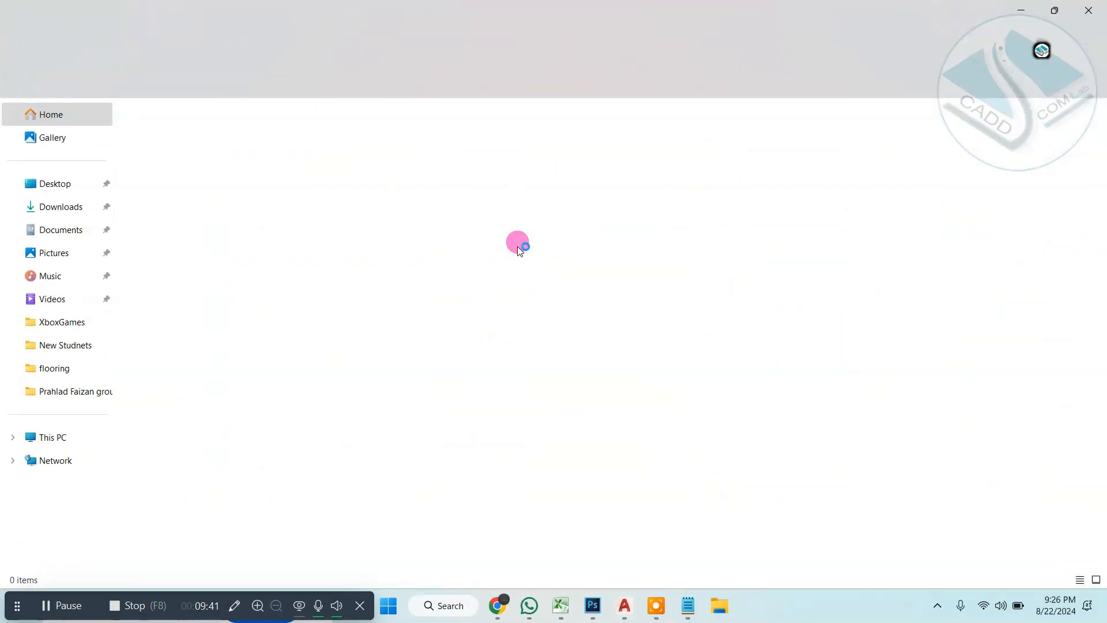
left_click(64, 436)
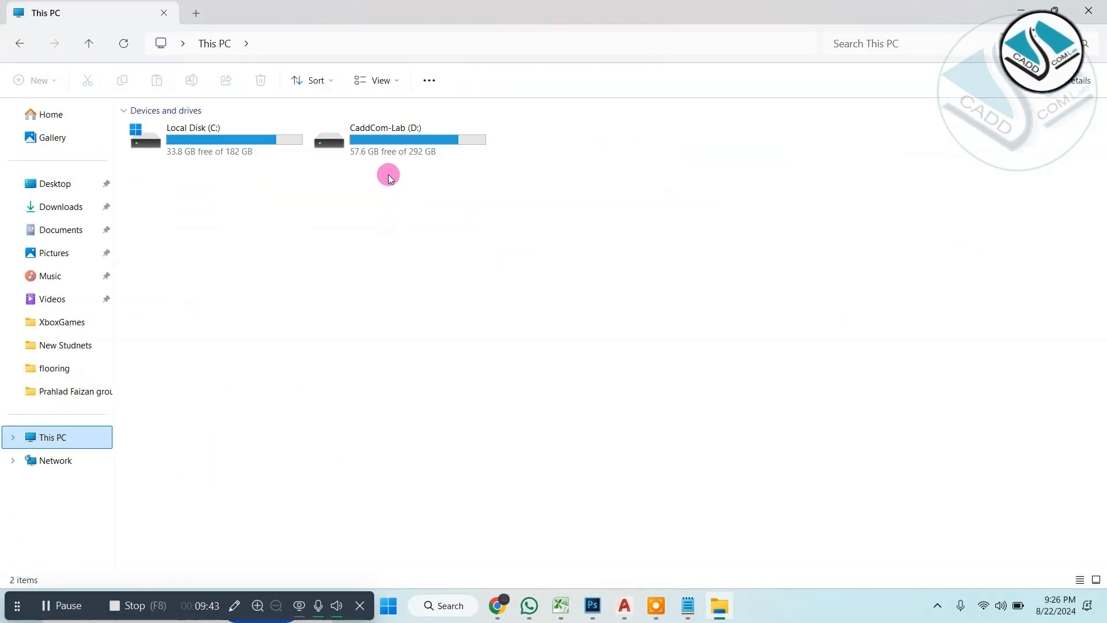
double_click(417, 154)
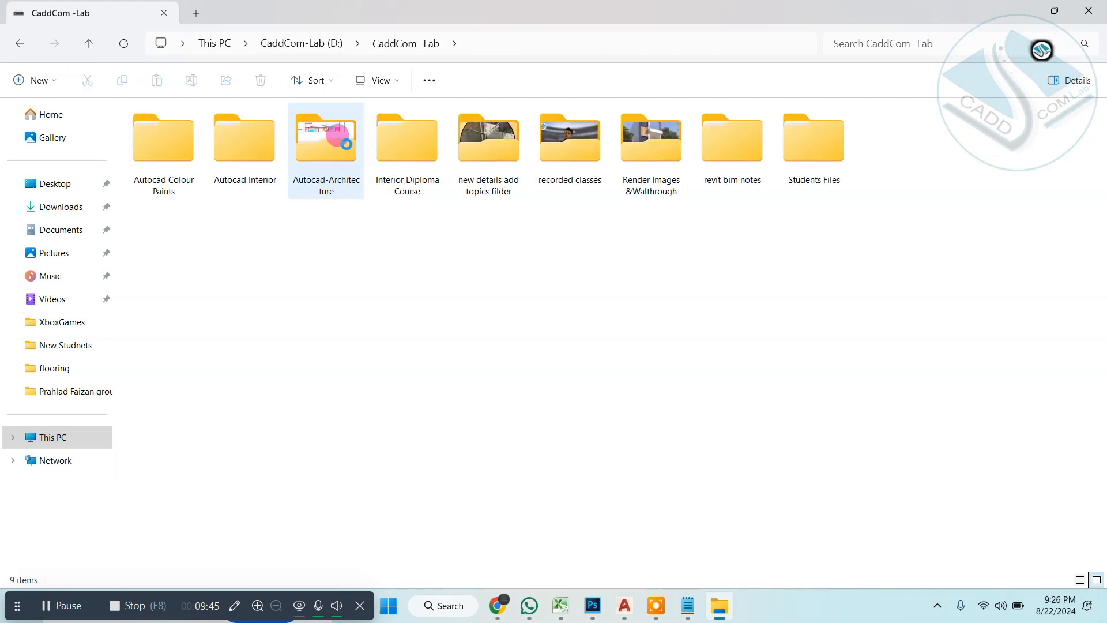
double_click(404, 136)
double_click(166, 134)
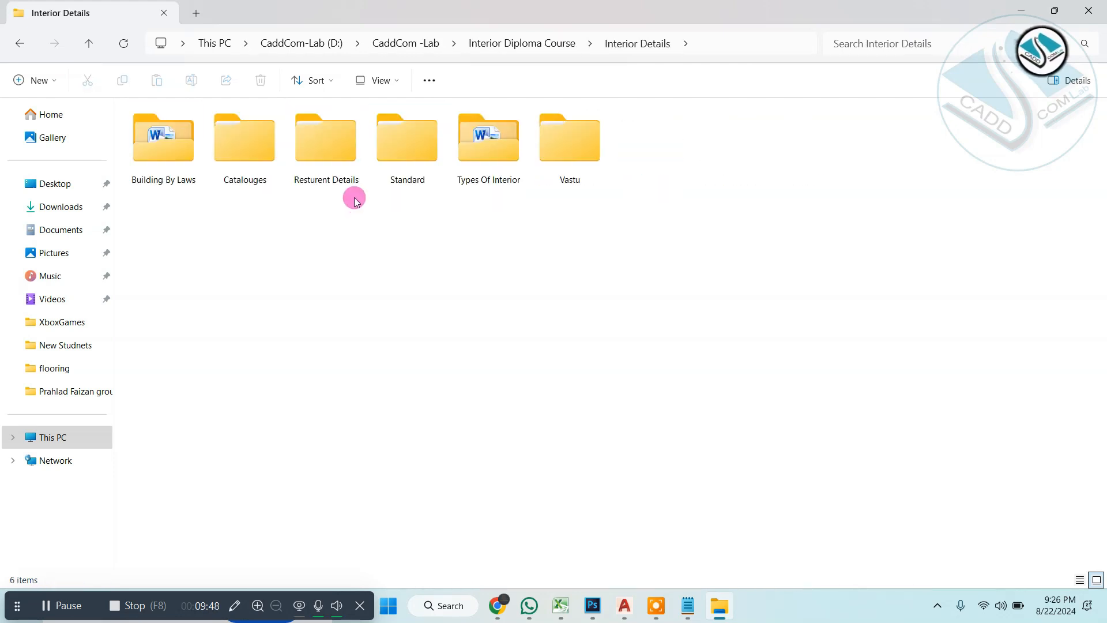
double_click(257, 151)
double_click(191, 153)
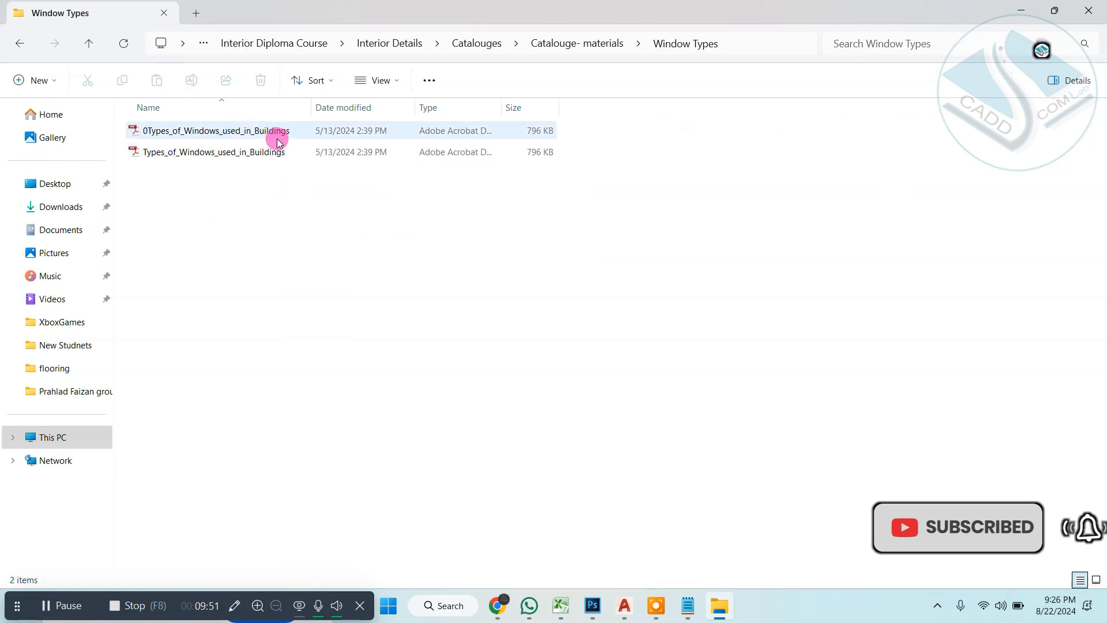
left_click(277, 151)
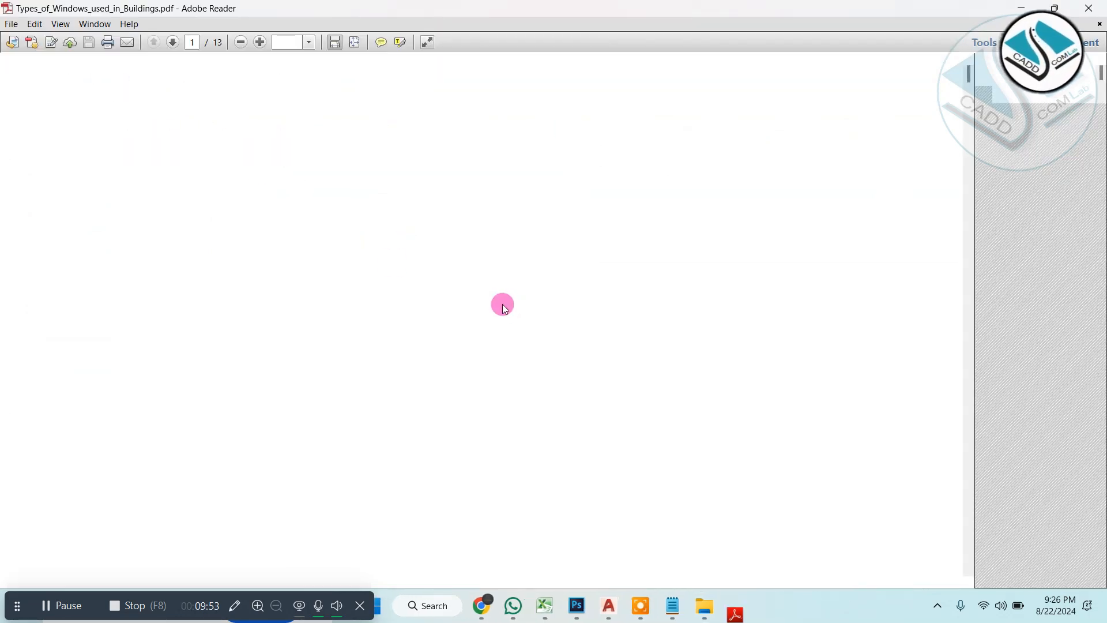
Step: Read the PDF's introduction and window selection criteria up to the numbered classification list in section III, at 150% zoom
scroll(499, 289, "down", 12)
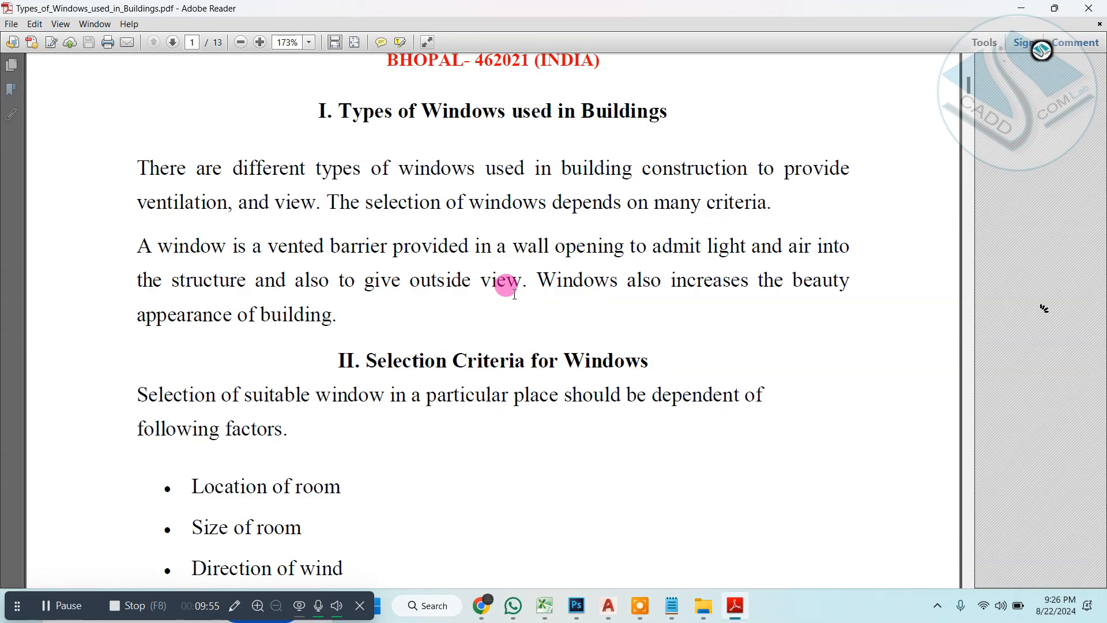
scroll(492, 290, "down", 10)
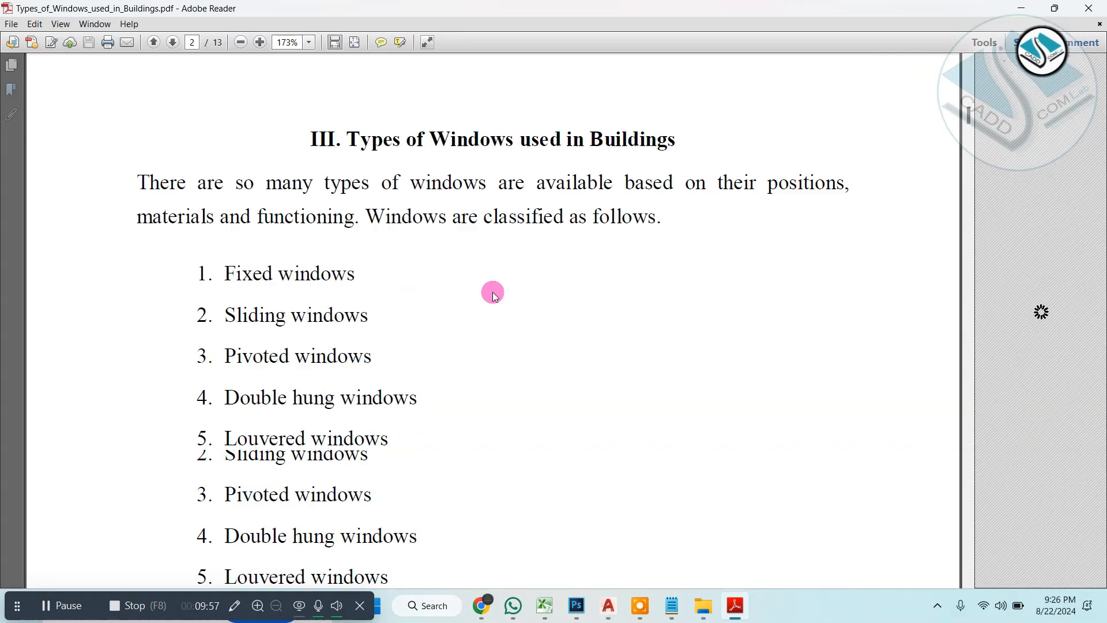
scroll(447, 291, "down", 2, "ctrl")
scroll(455, 293, "down", 2)
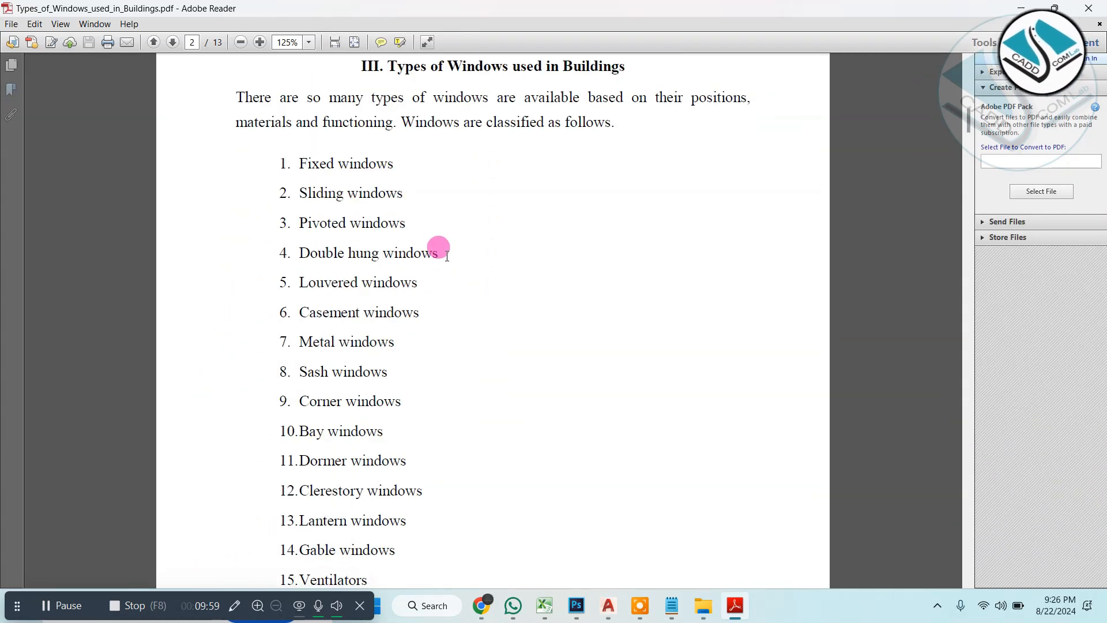
scroll(444, 241, "up", 1, "ctrl")
scroll(444, 241, "up", 2)
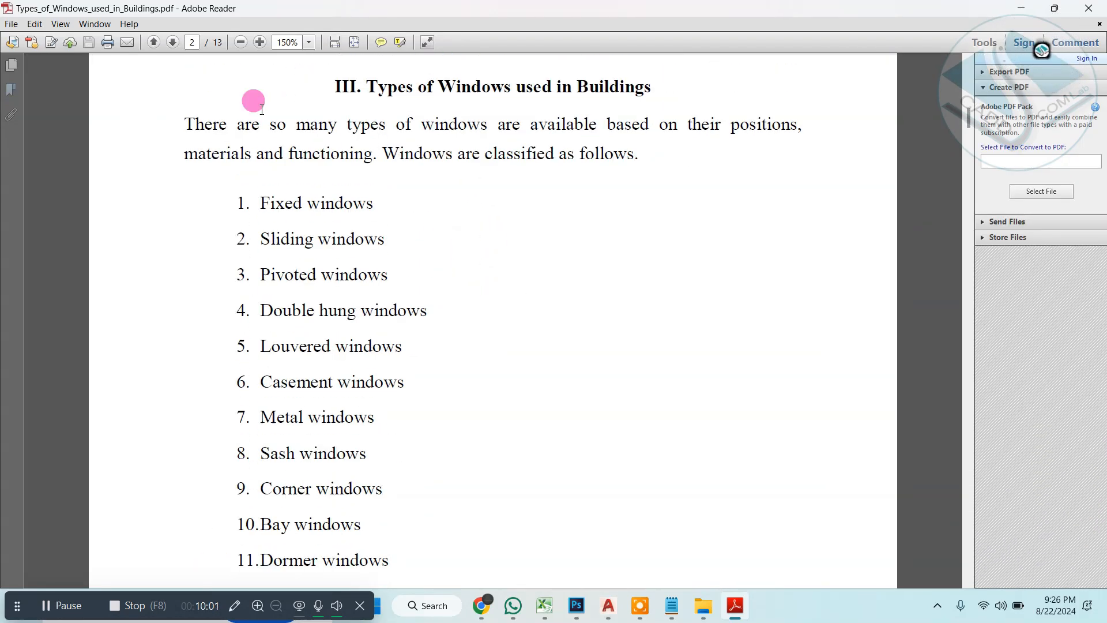
Step: Circle the section III heading and mark the listed window types with the screen pen, and clear all the markings
left_click(234, 606)
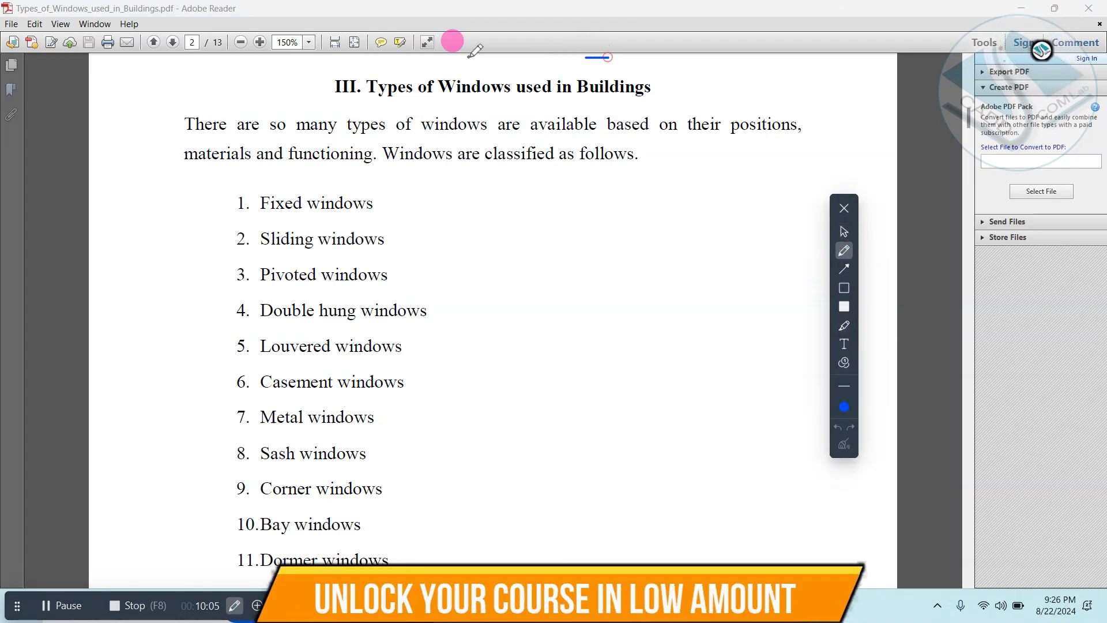
mouse_move(470, 55)
left_mouse_down()
mouse_move(769, 86)
mouse_move(567, 57)
left_mouse_up()
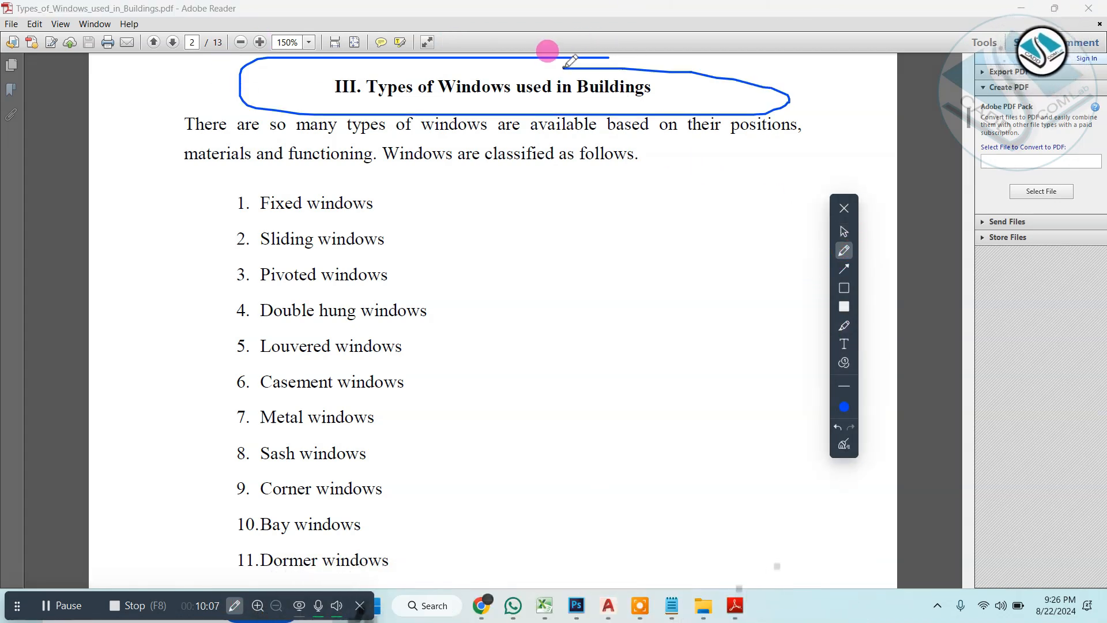
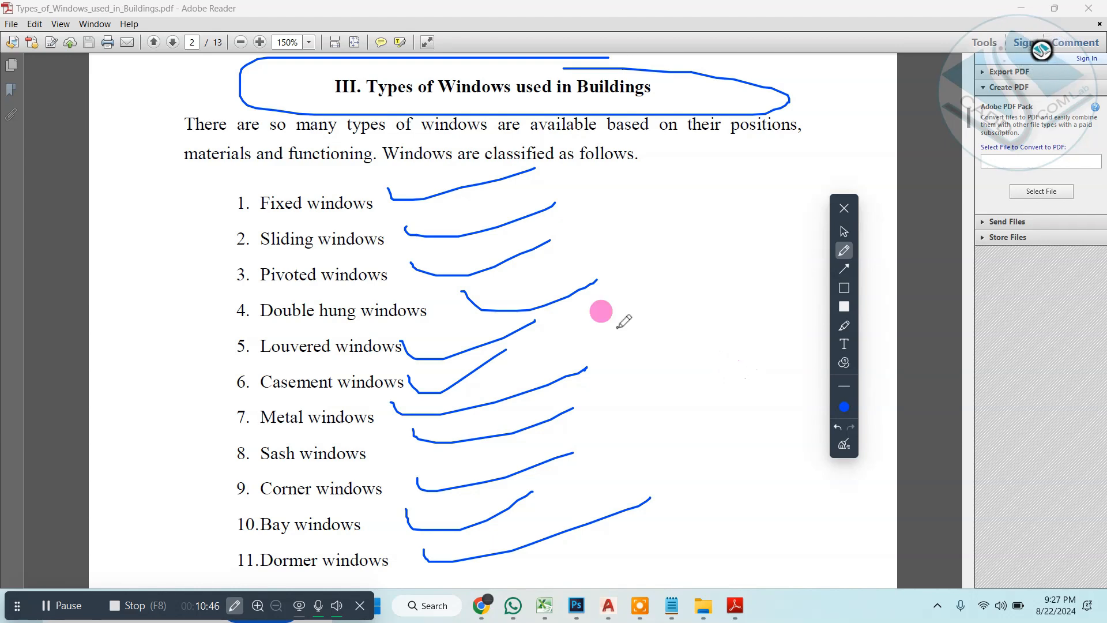
mouse_move(435, 167)
left_mouse_down()
mouse_move(648, 248)
mouse_move(174, 56)
left_mouse_up()
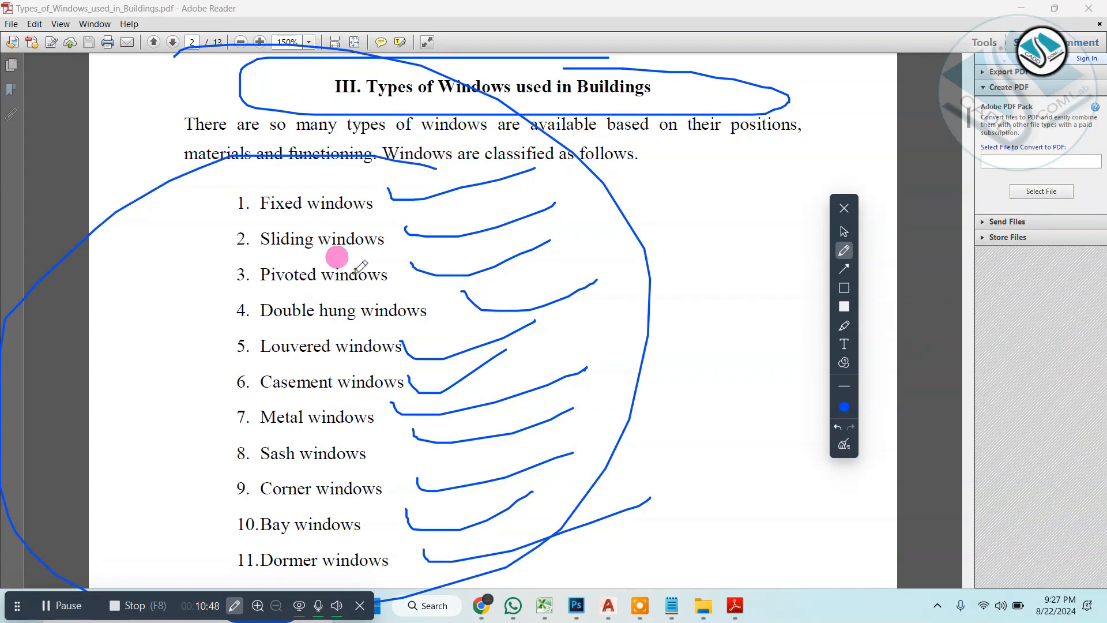
left_click(844, 446)
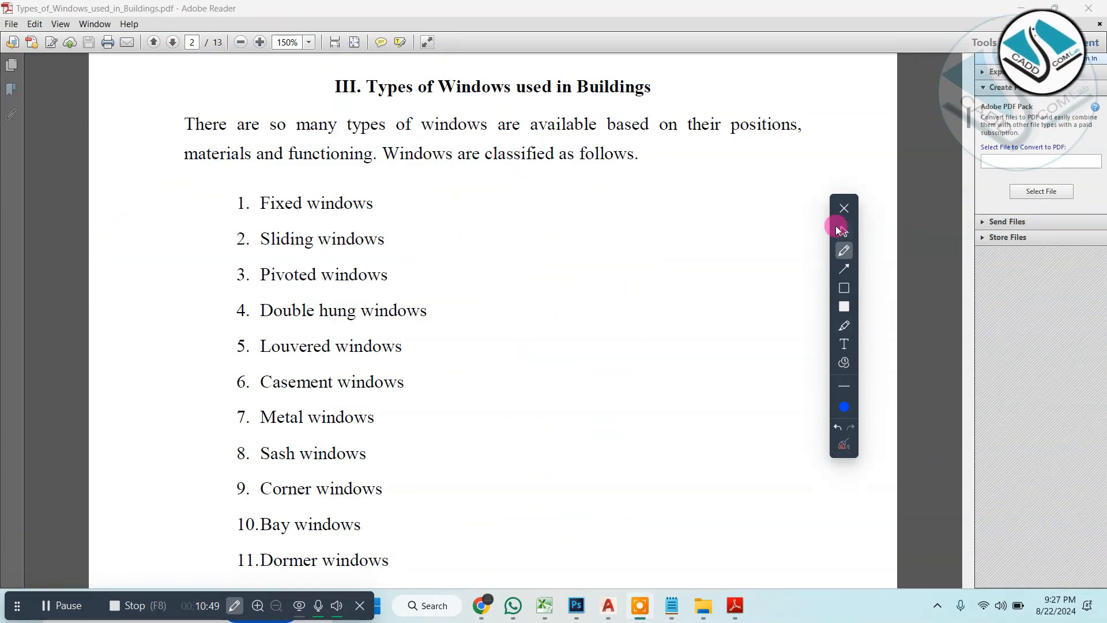
left_click(844, 208)
Step: Review the descriptions and photos of window types 1 to 8, from Fixed Windows to Sash Windows
scroll(504, 342, "down", 10)
scroll(498, 340, "down", 12)
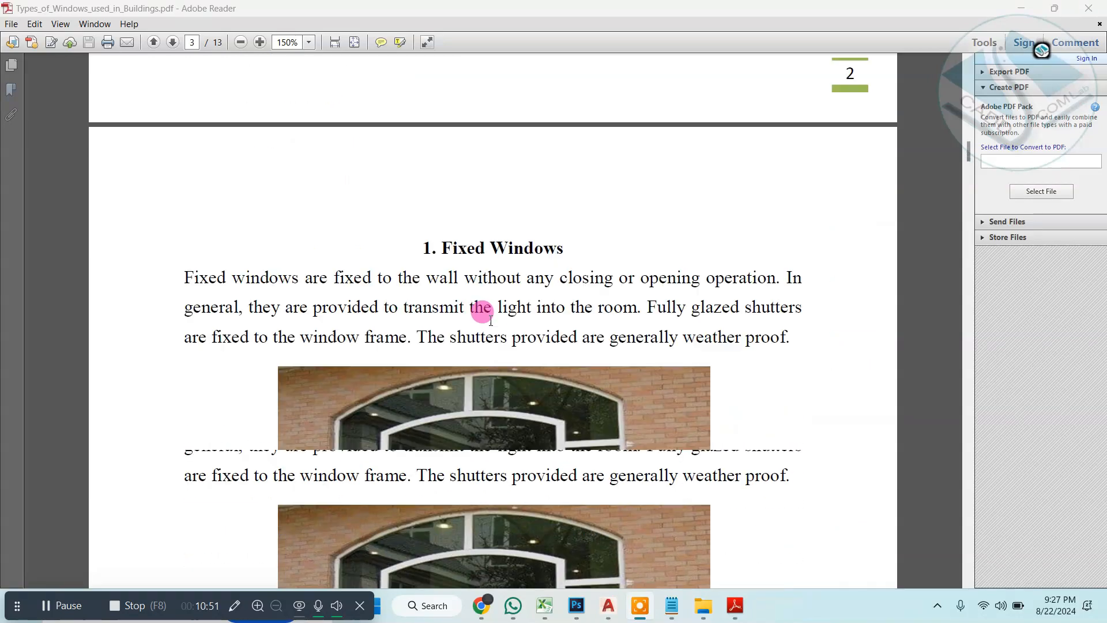
scroll(501, 173, "up", 2)
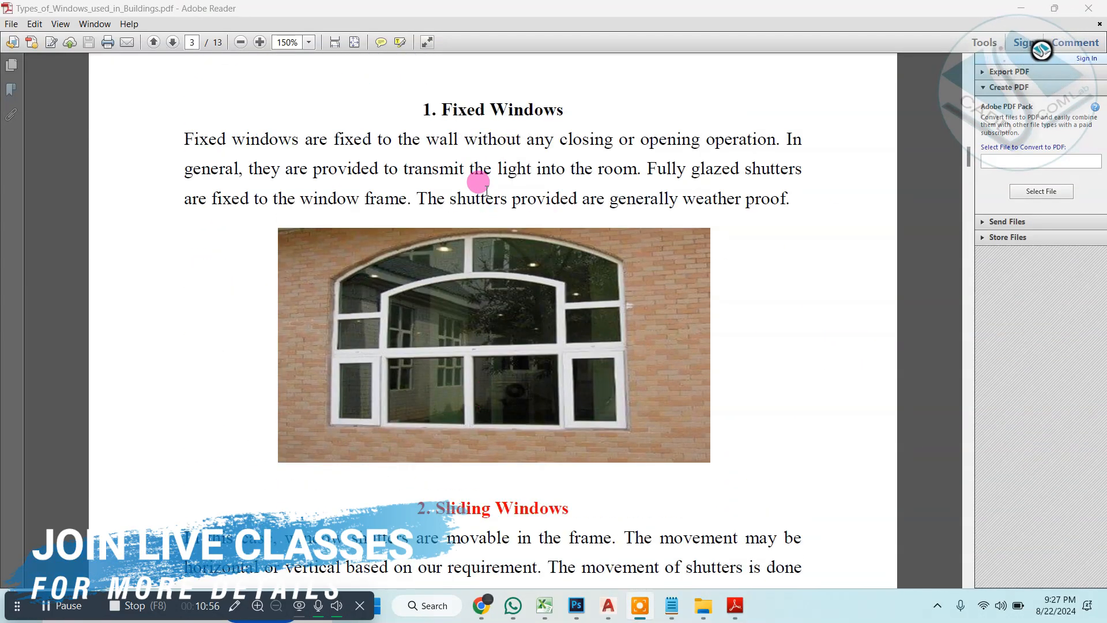
scroll(465, 226, "down", 8)
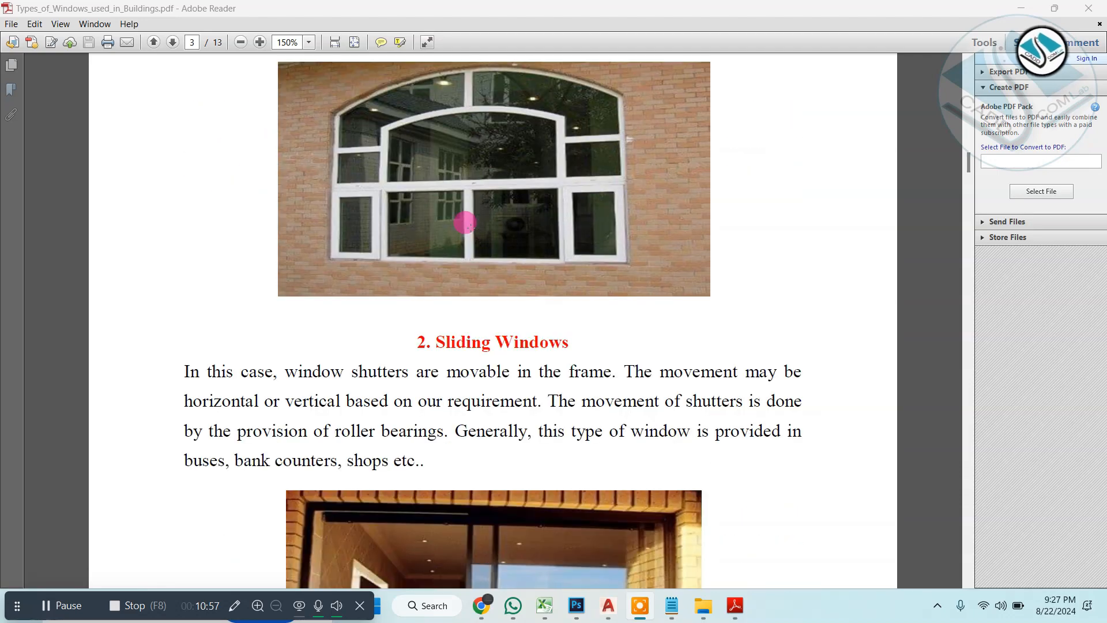
scroll(478, 231, "down", 10)
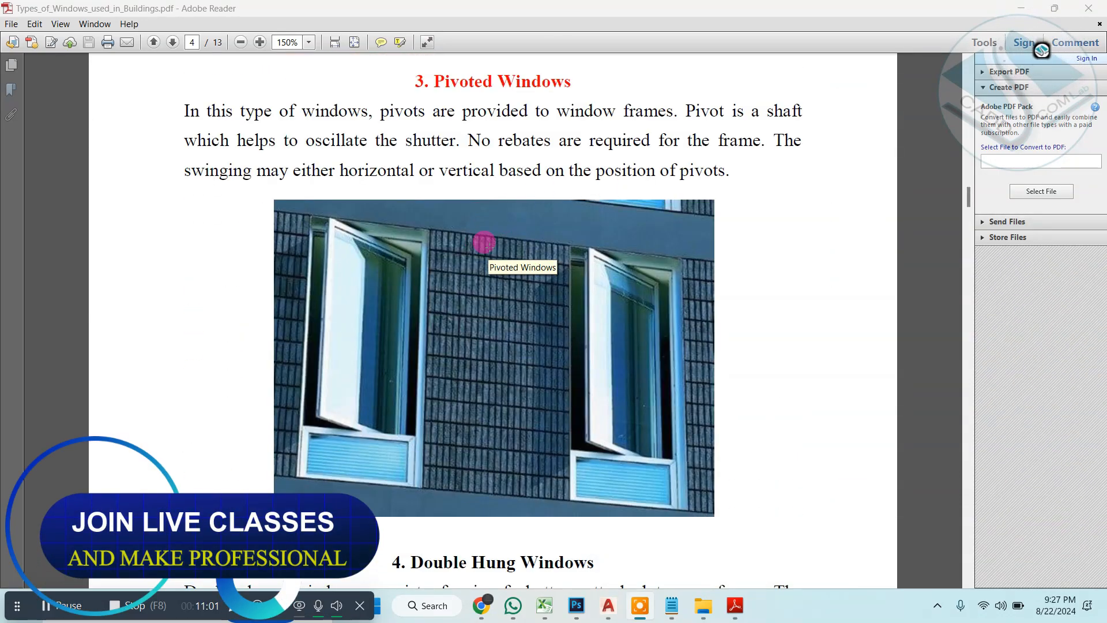
scroll(507, 238, "down", 10)
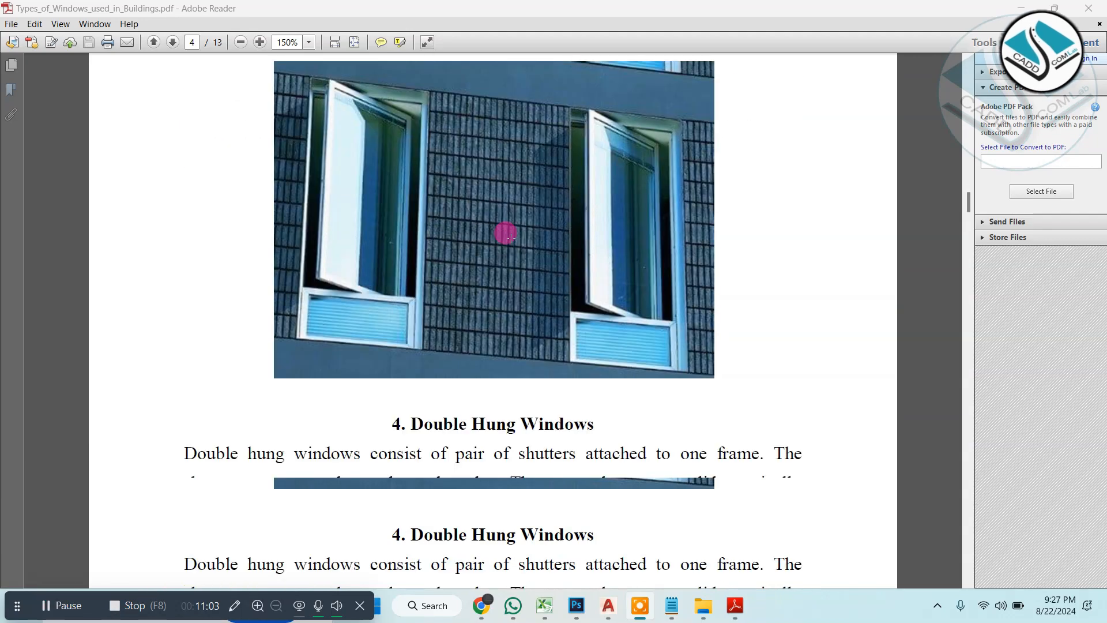
scroll(511, 235, "down", 10)
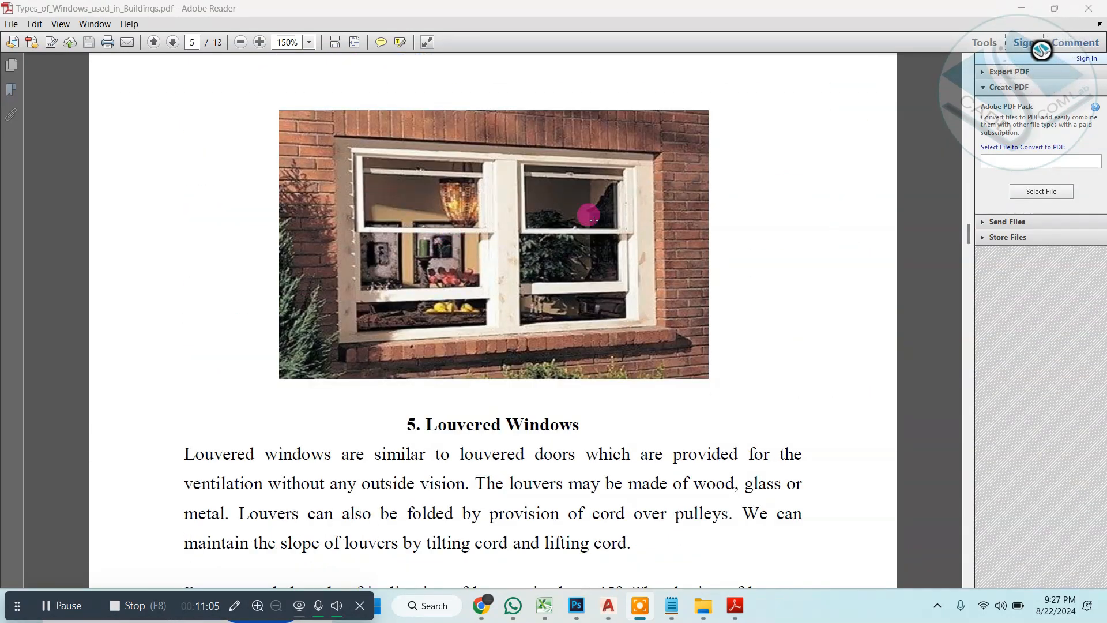
scroll(588, 223, "down", 5)
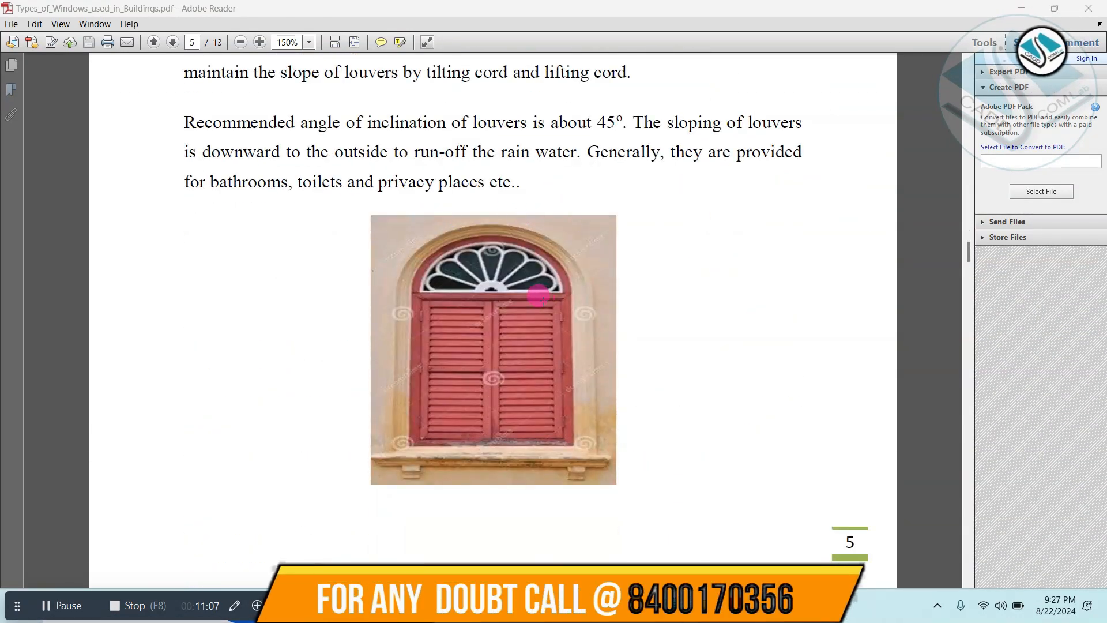
scroll(539, 286, "down", 10)
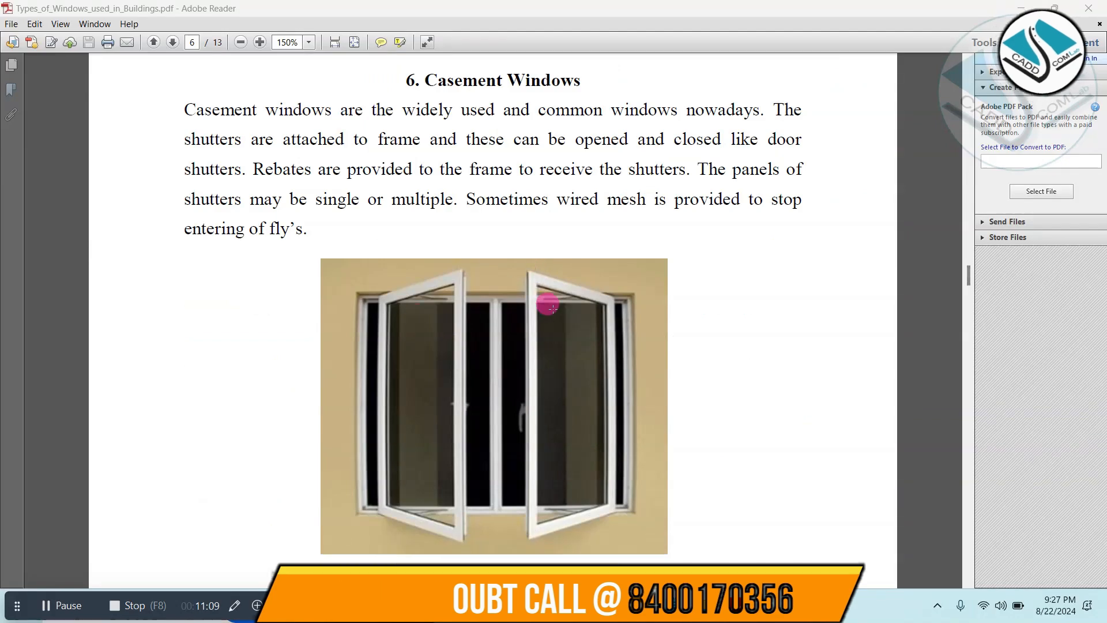
scroll(548, 268, "down", 12)
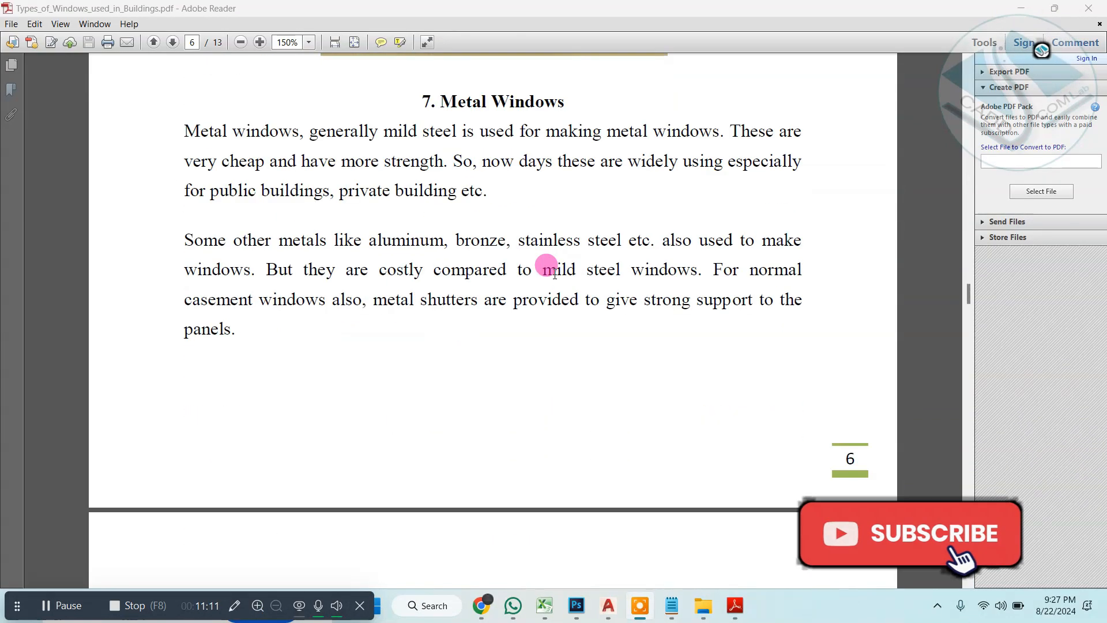
scroll(553, 276, "down", 5)
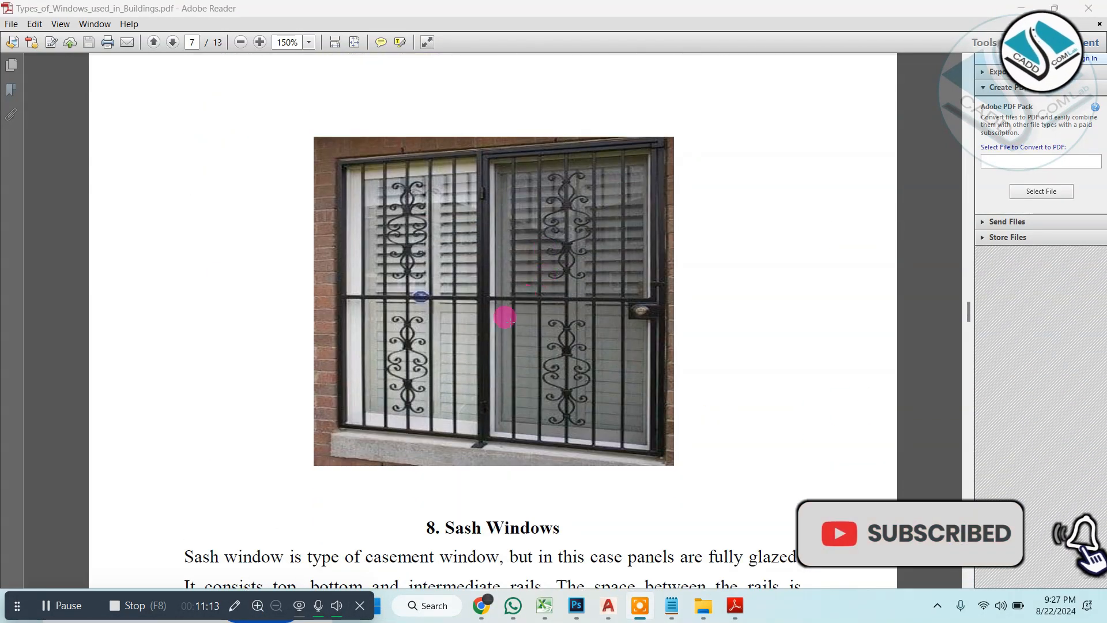
scroll(447, 425, "down", 10)
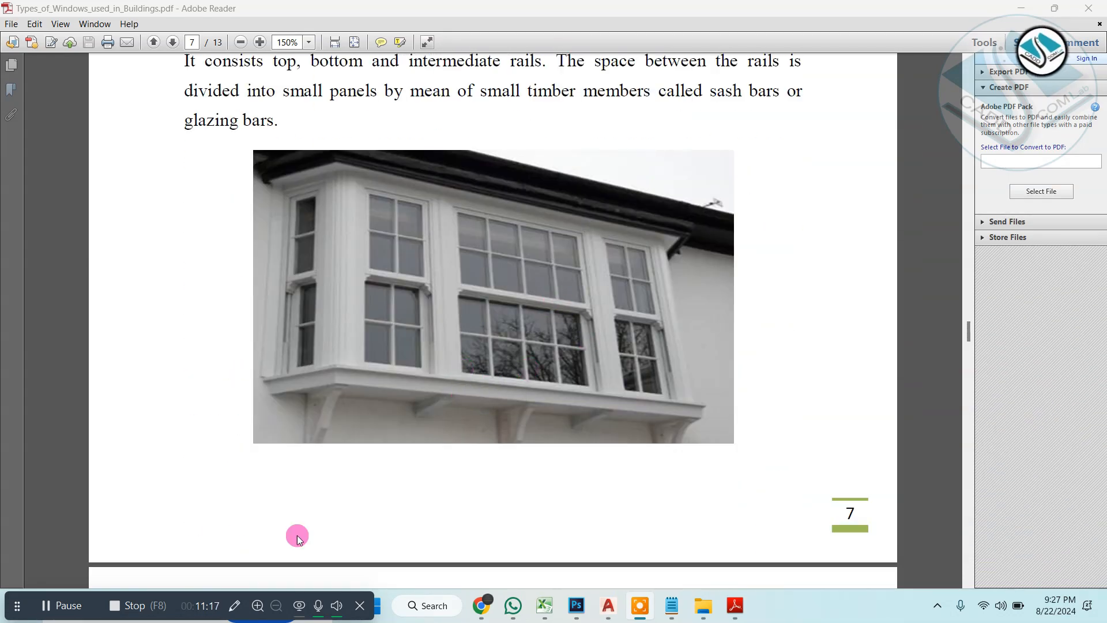
Step: Circle and tick the sash window photo on page 7 with the screen pen, and clear the markings
left_click(233, 611)
left_click(844, 250)
mouse_move(589, 120)
left_mouse_down()
mouse_move(596, 370)
mouse_move(621, 249)
left_mouse_up()
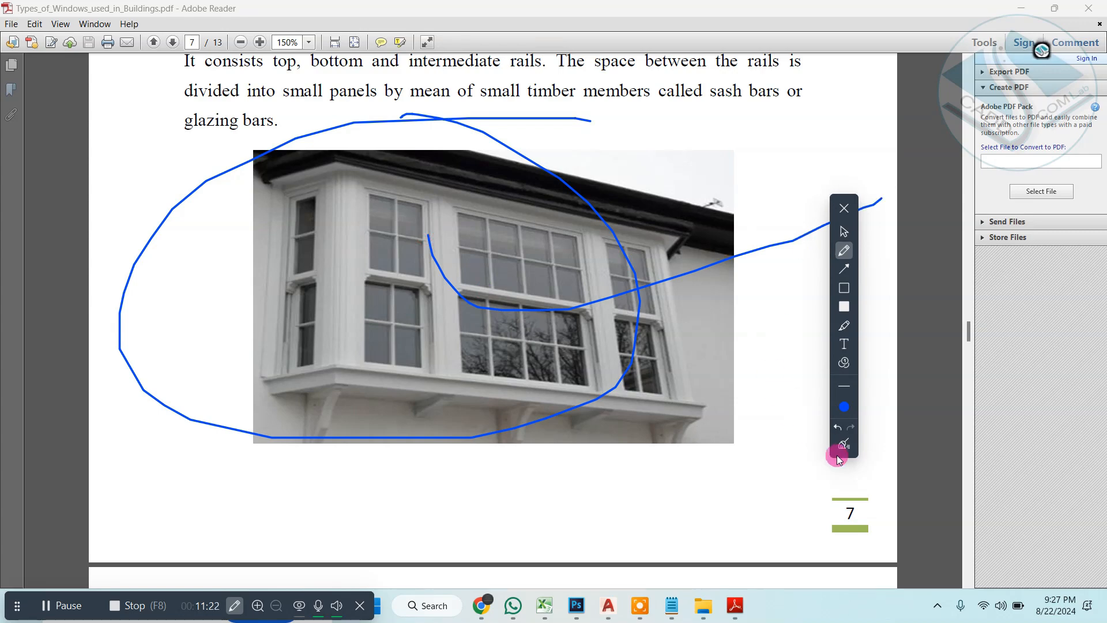
left_click(842, 446)
left_click(844, 233)
left_click(846, 209)
Step: Review the Corner, Bay, Dormer and Clerestory Windows sections on pages 8 to 10 and close the PDF
scroll(516, 302, "down", 5)
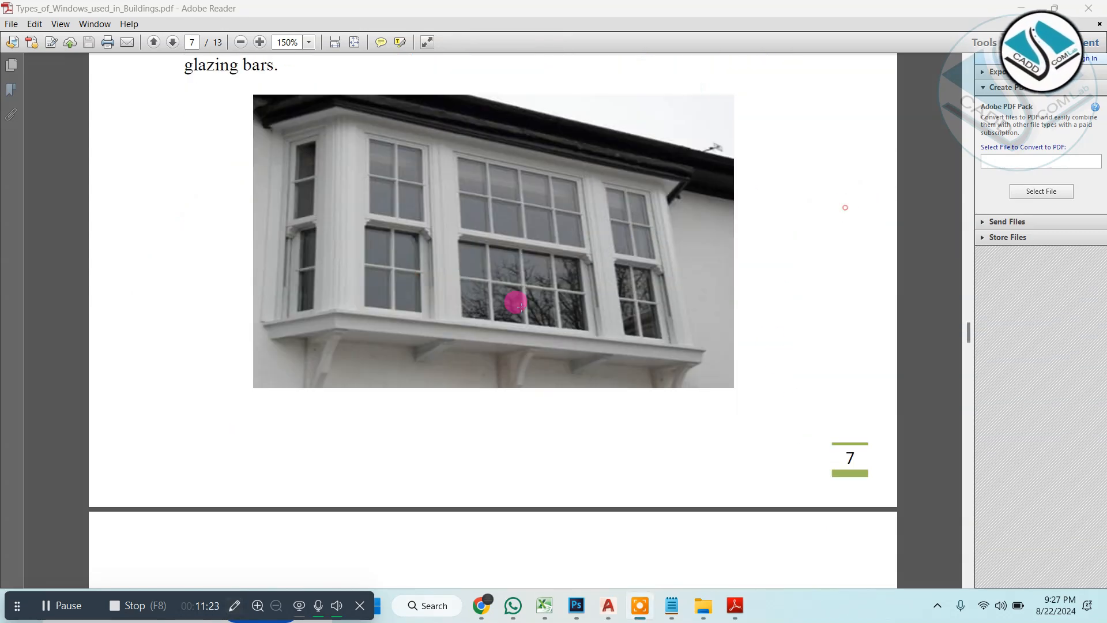
scroll(528, 280, "down", 8)
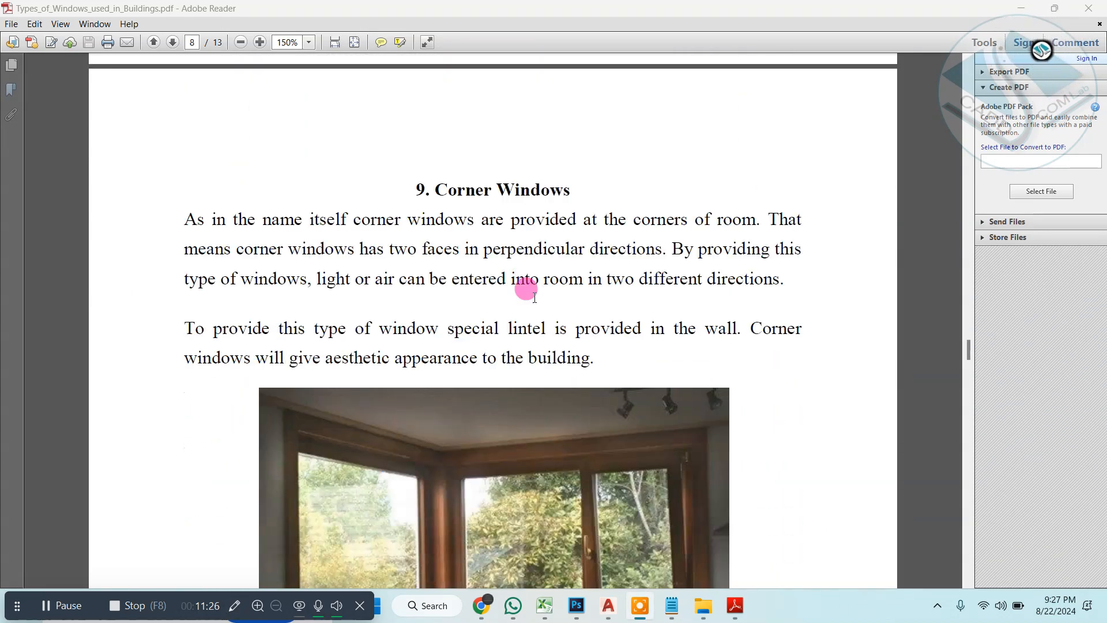
scroll(528, 294, "up", 1)
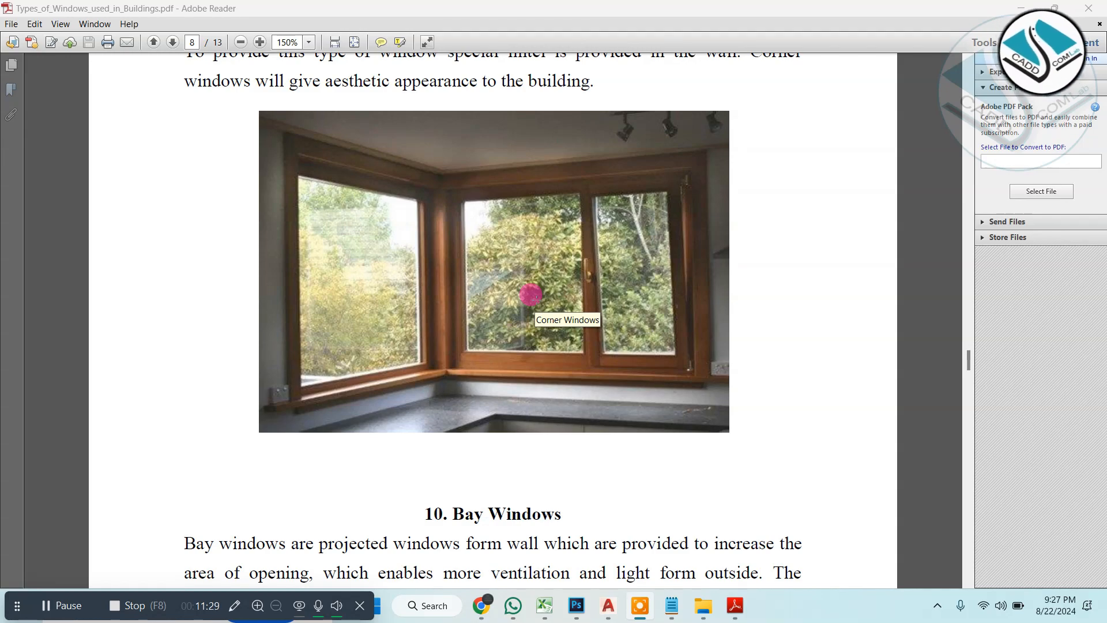
scroll(530, 315, "down", 20)
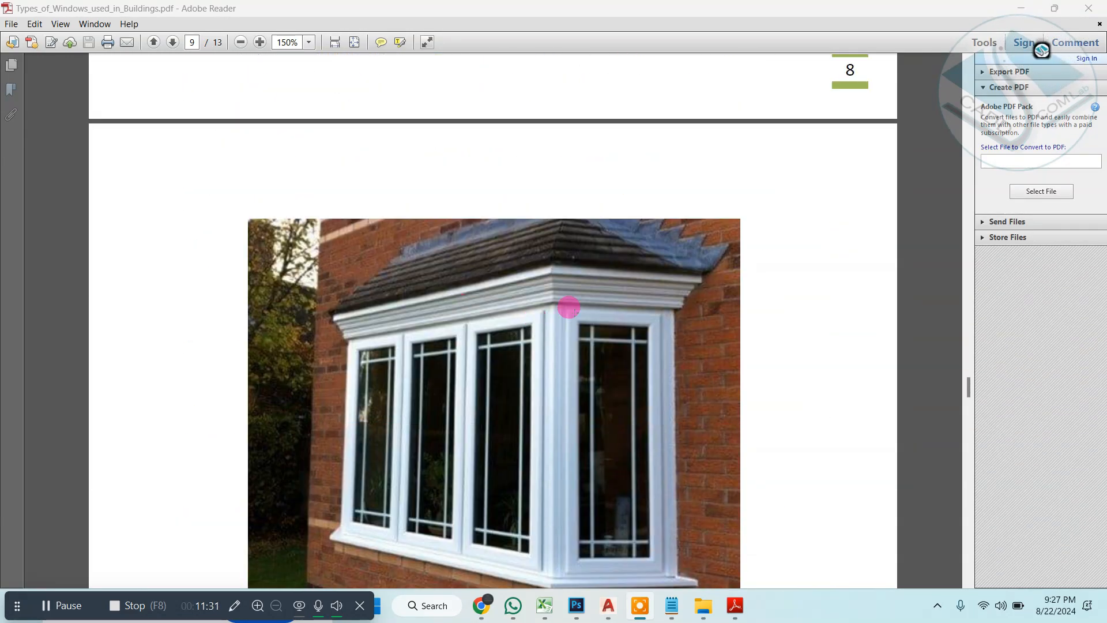
scroll(568, 308, "down", 20)
scroll(566, 294, "up", 3)
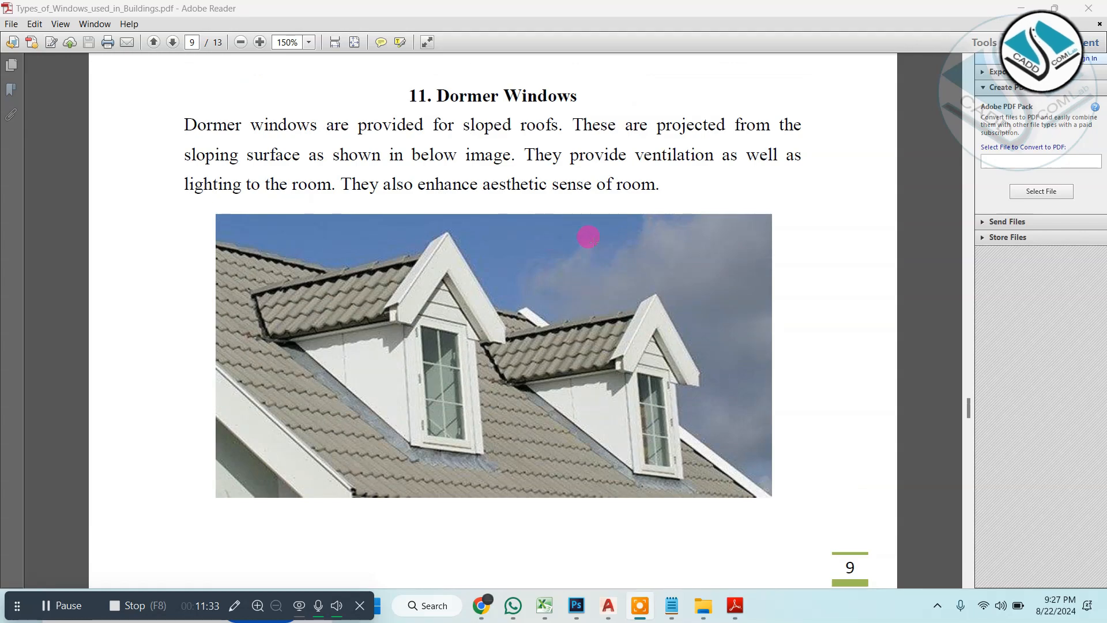
scroll(588, 236, "down", 20)
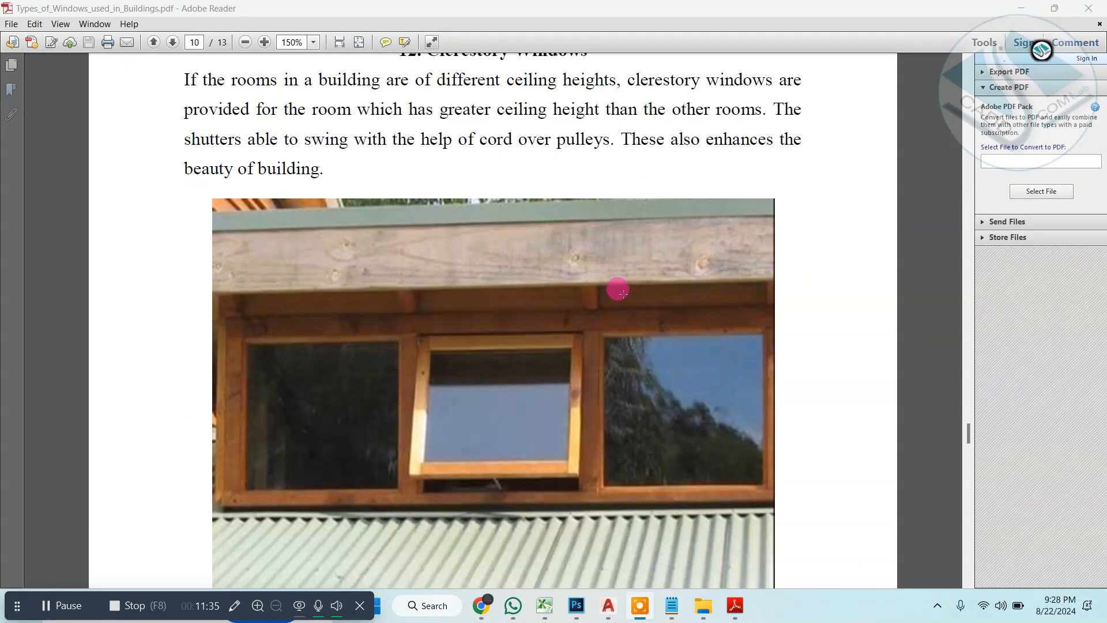
scroll(623, 294, "up", 20)
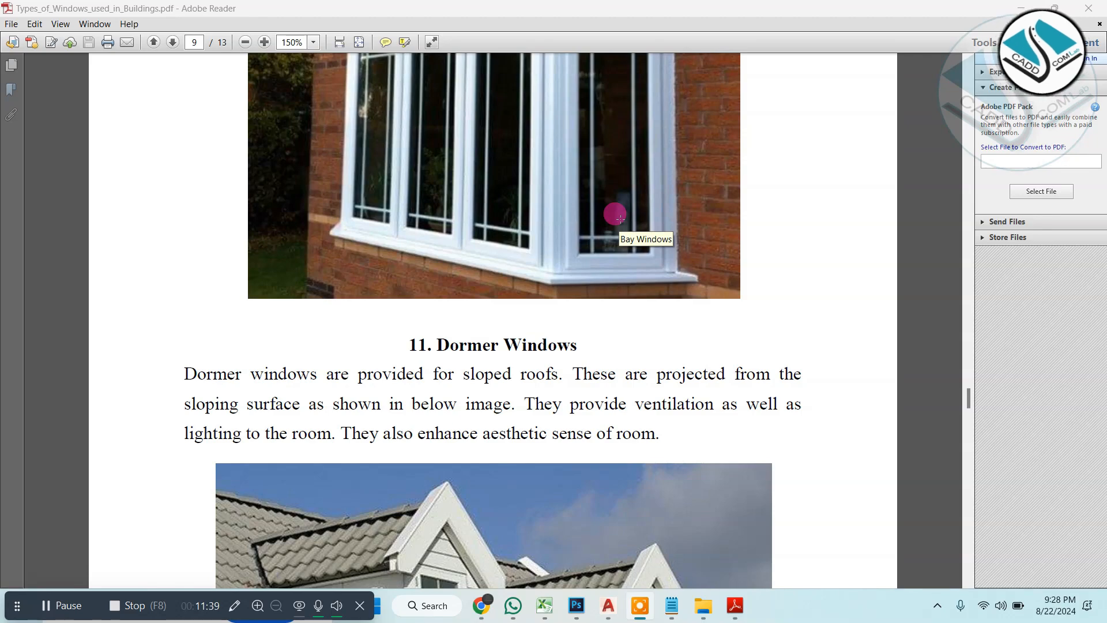
scroll(614, 217, "up", 13)
left_click(1092, 6)
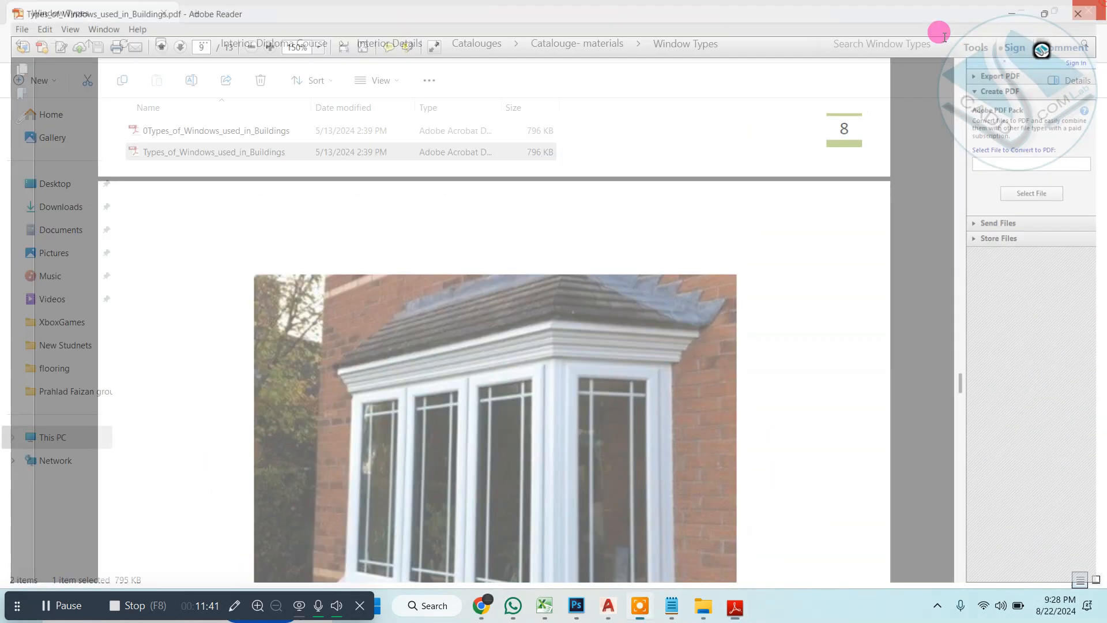
Step: Switch back to the AutoCAD floor plan and examine the door and window tags around the D3 and DW2 openings
left_click(1043, 5)
left_click(649, 44)
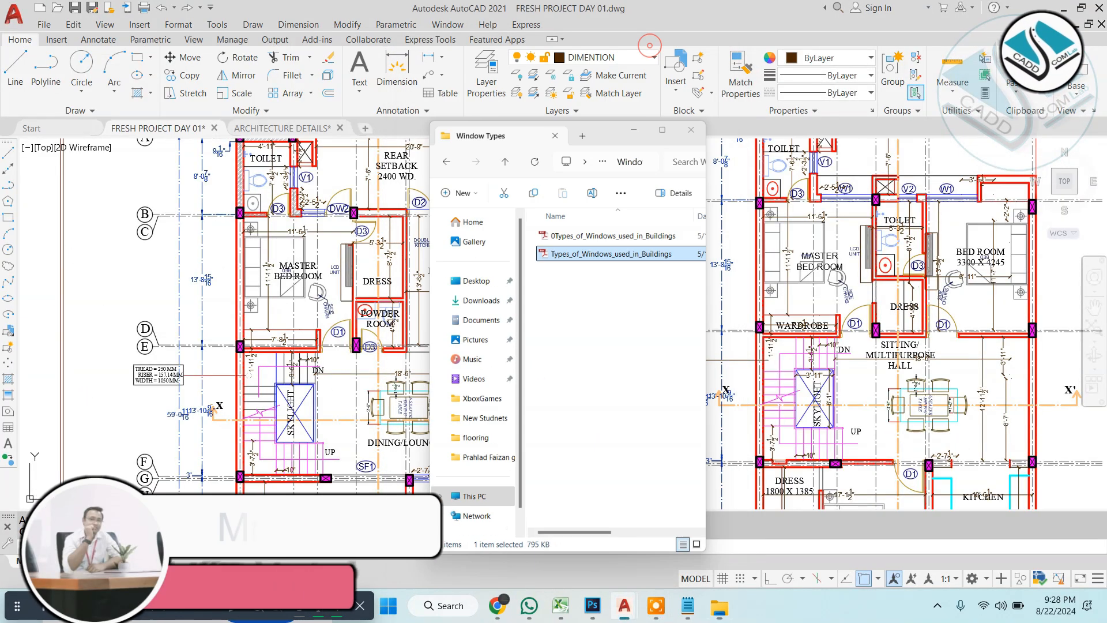
scroll(259, 171, "up", 6)
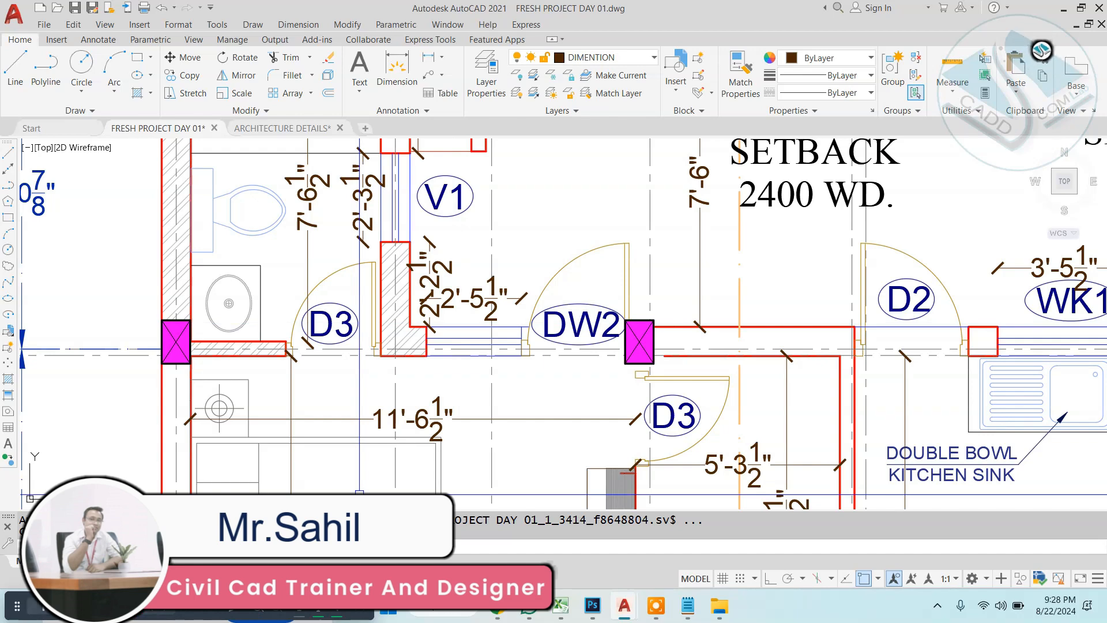
scroll(360, 493, "down", 2)
scroll(440, 327, "up", 2)
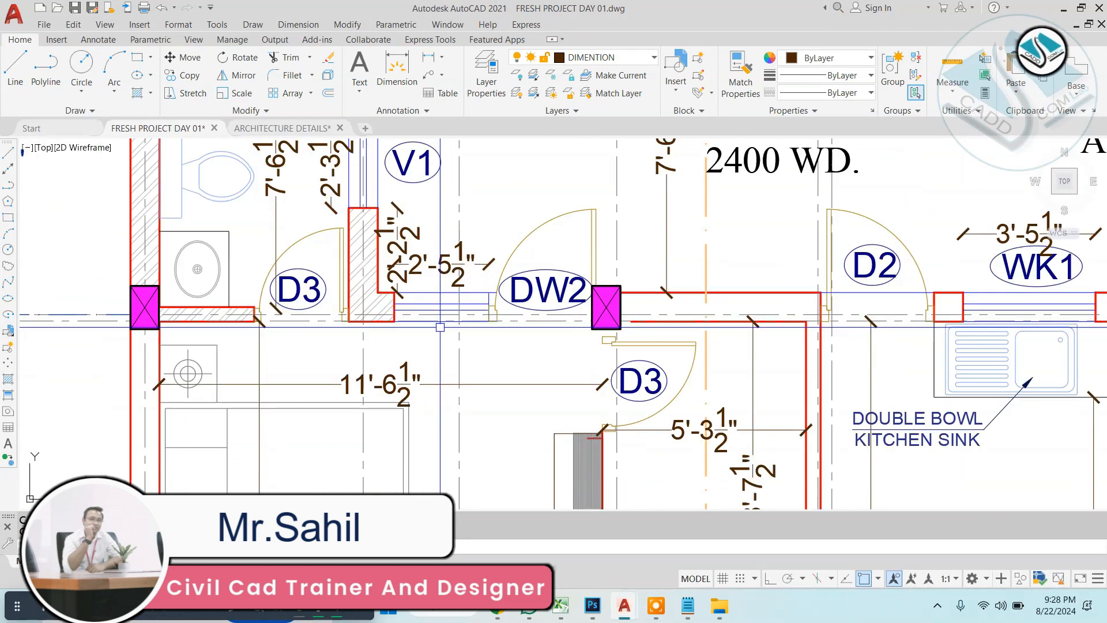
Step: Switch to File Explorer and open the ANG_katalog_DW_2023_edycja1_drk PDF from the Doors Types folder in Catalouge- materials
left_click(719, 606)
left_click(675, 46)
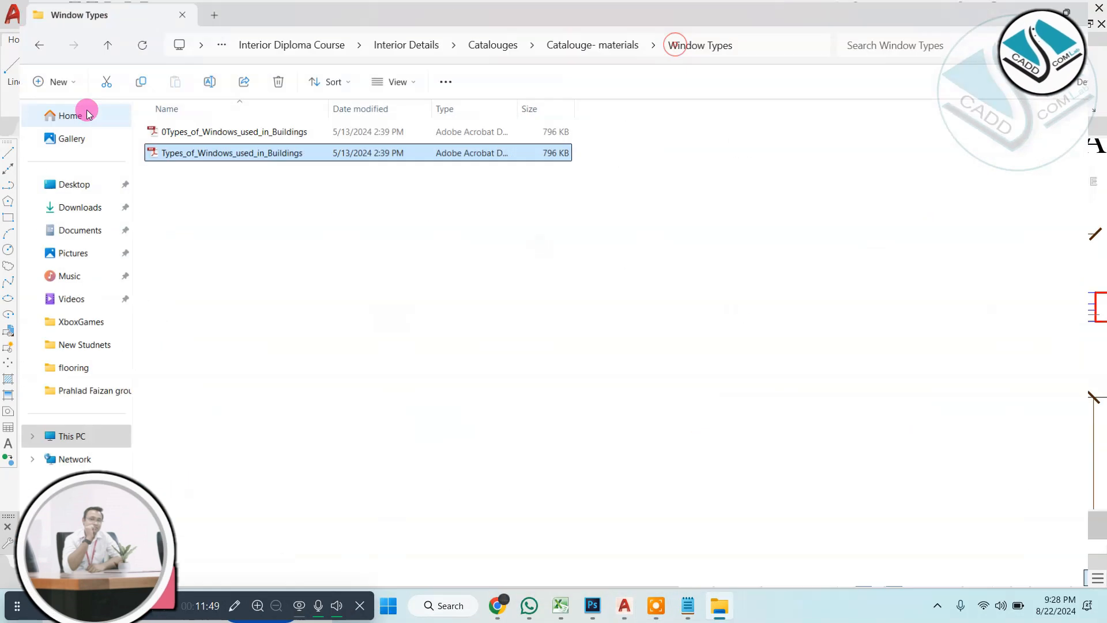
left_click(20, 43)
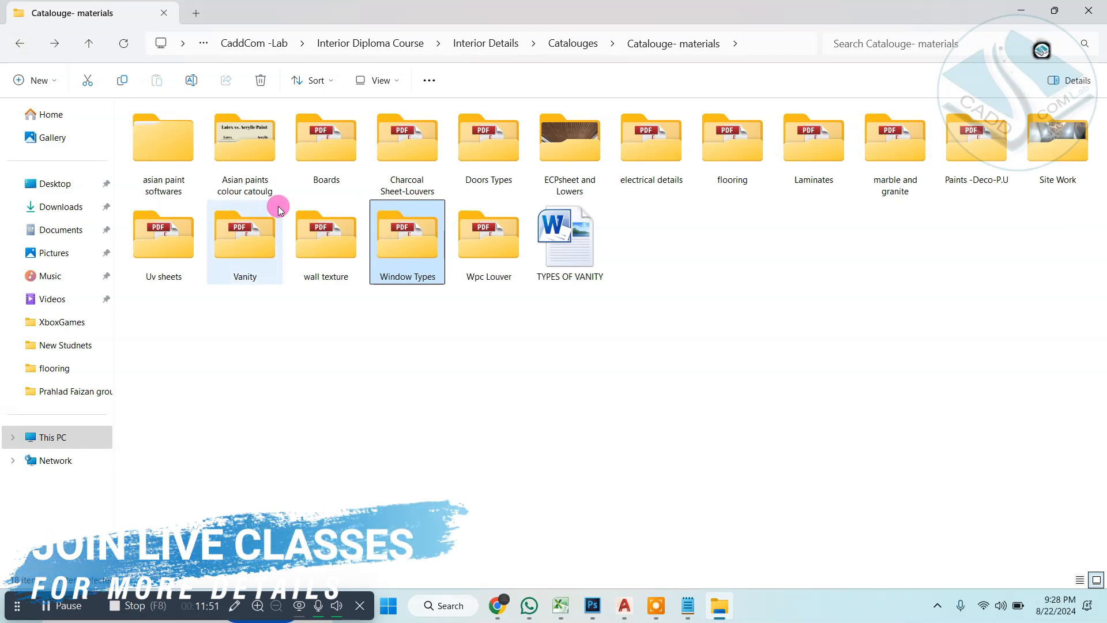
double_click(475, 138)
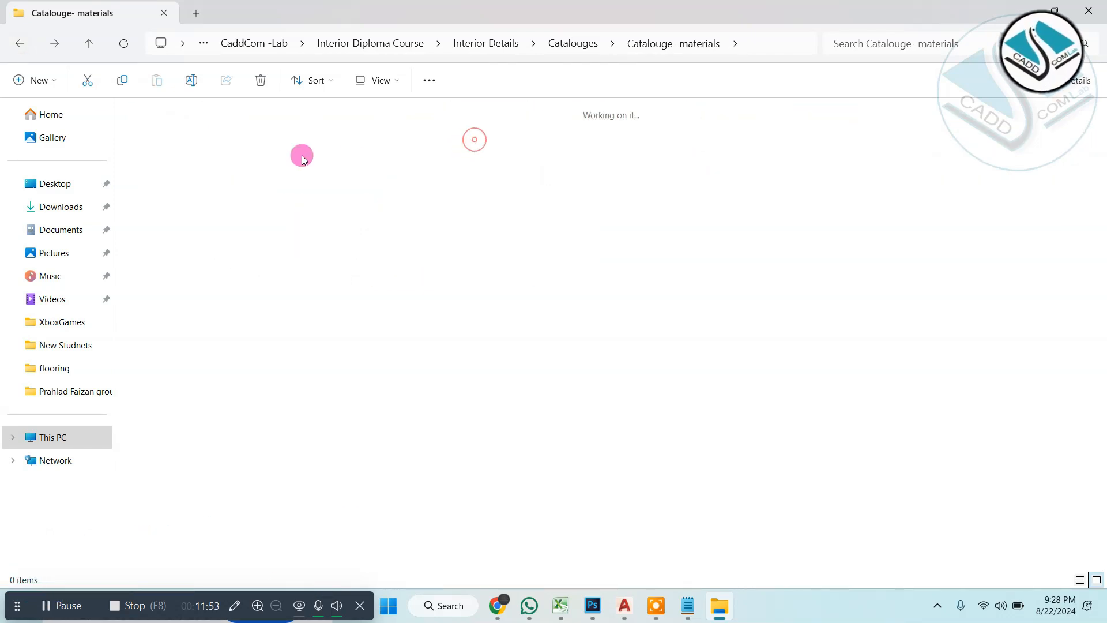
left_click(402, 155)
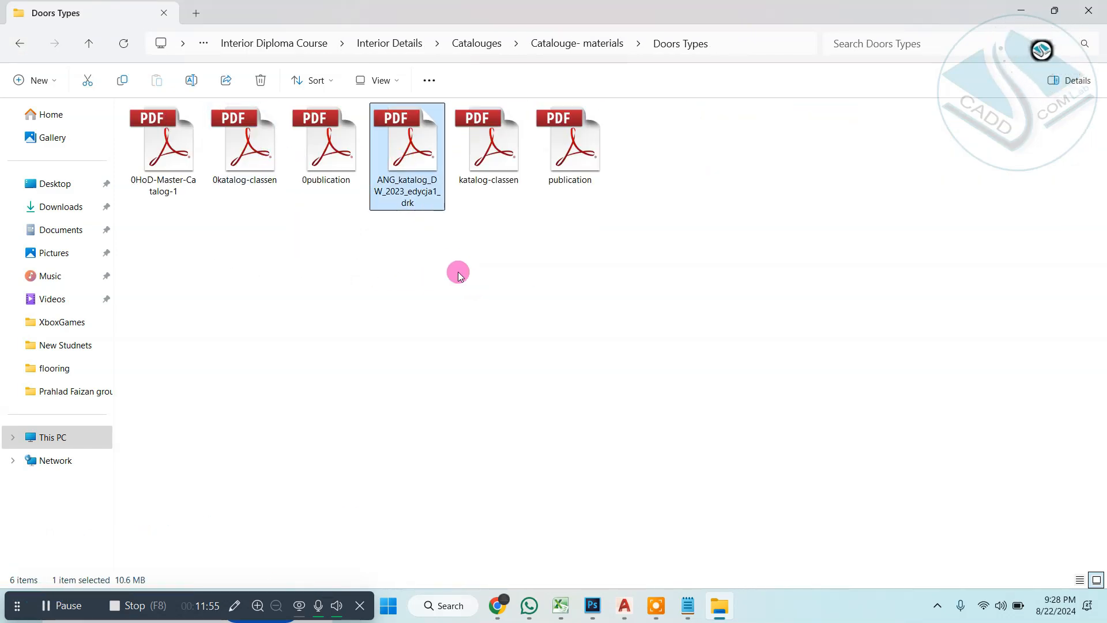
Step: Review the doors catalogue from its cover through the contents to the Inspirations photos of door models on page 4
scroll(438, 301, "down", 8)
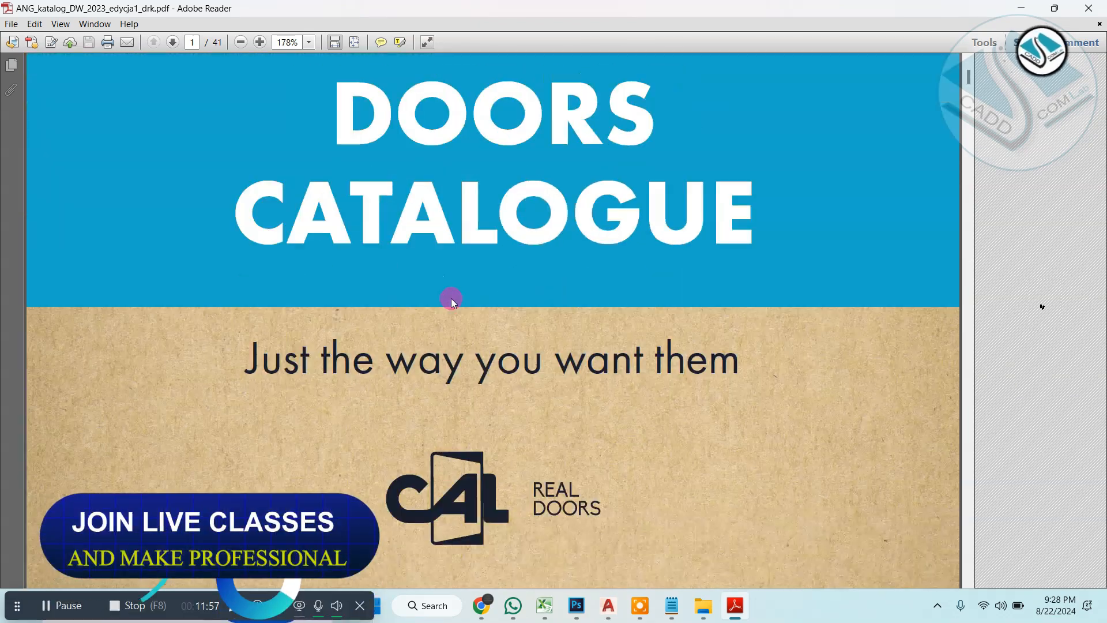
scroll(451, 299, "down", 15)
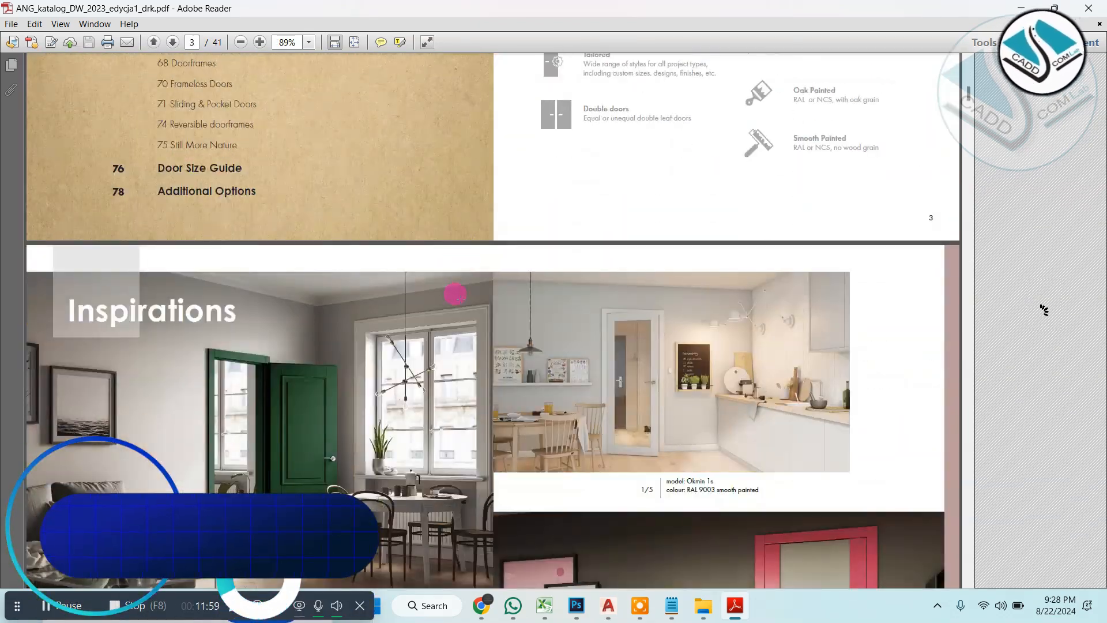
scroll(455, 296, "down", 10)
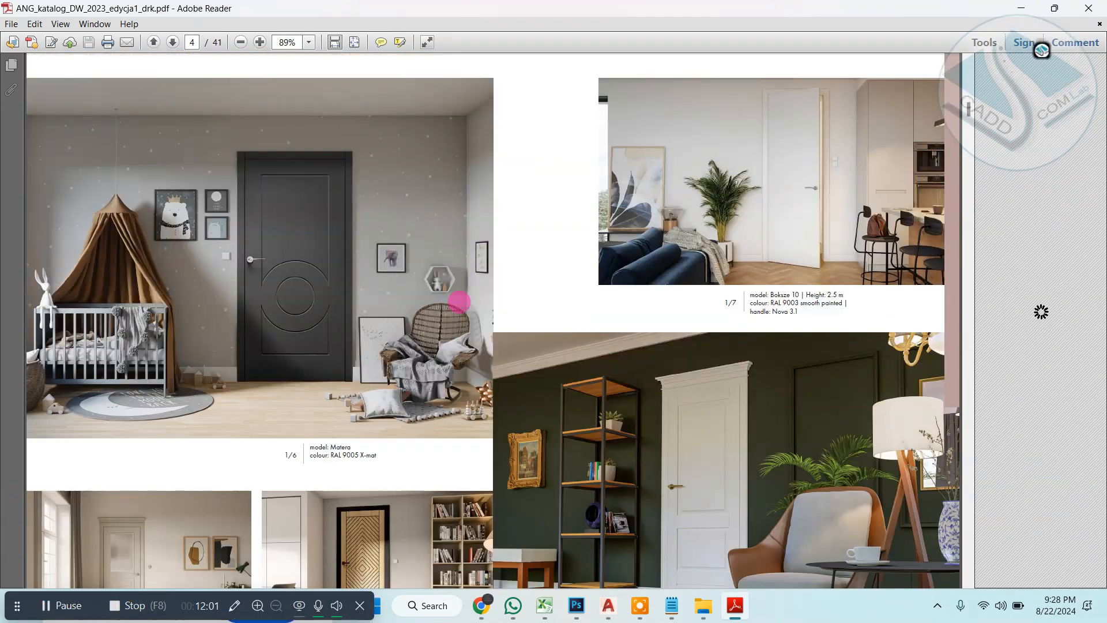
Step: Examine the Dynamika, Fuzja and Harmonia oak doors on the Op-art Collection pages of the door catalogue
scroll(461, 302, "down", 10)
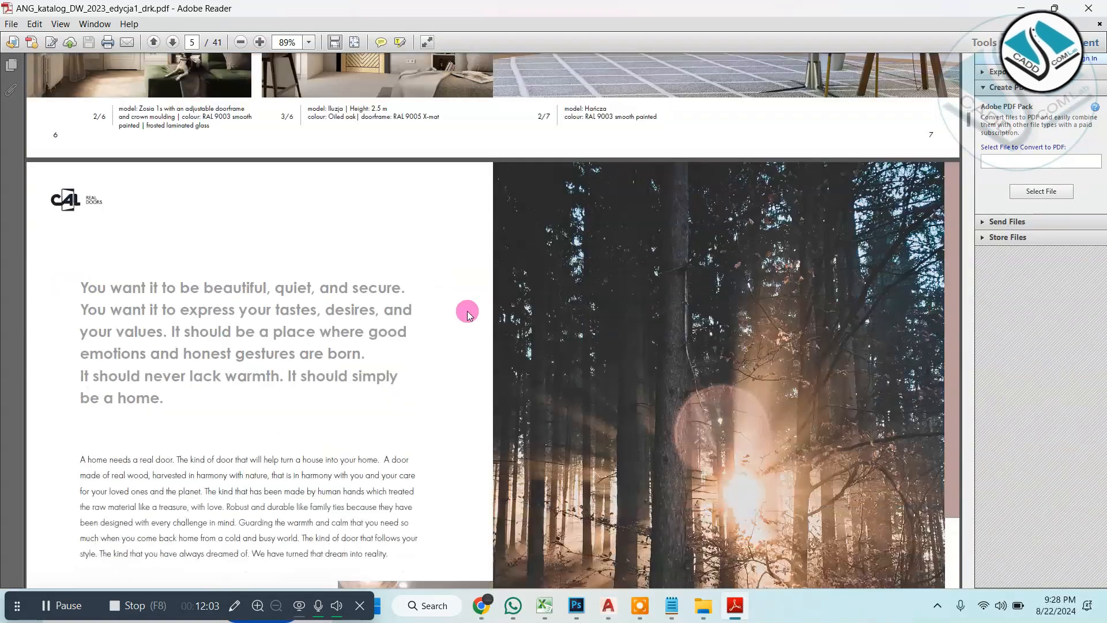
scroll(468, 313, "down", 10)
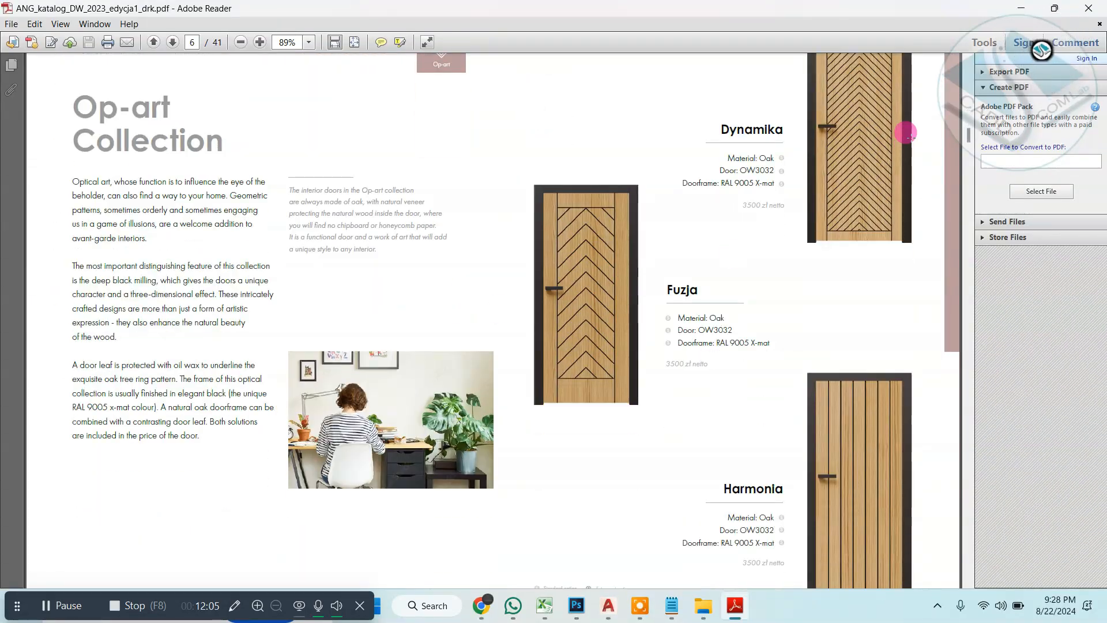
scroll(911, 123, "up", 3, "ctrl")
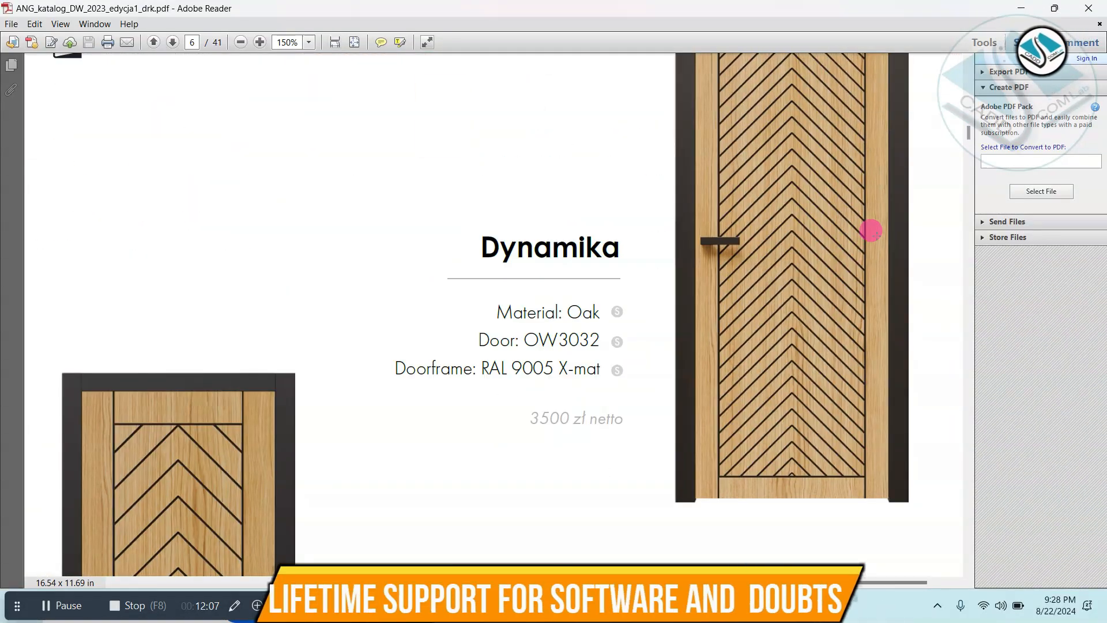
scroll(871, 230, "up", 1, "ctrl")
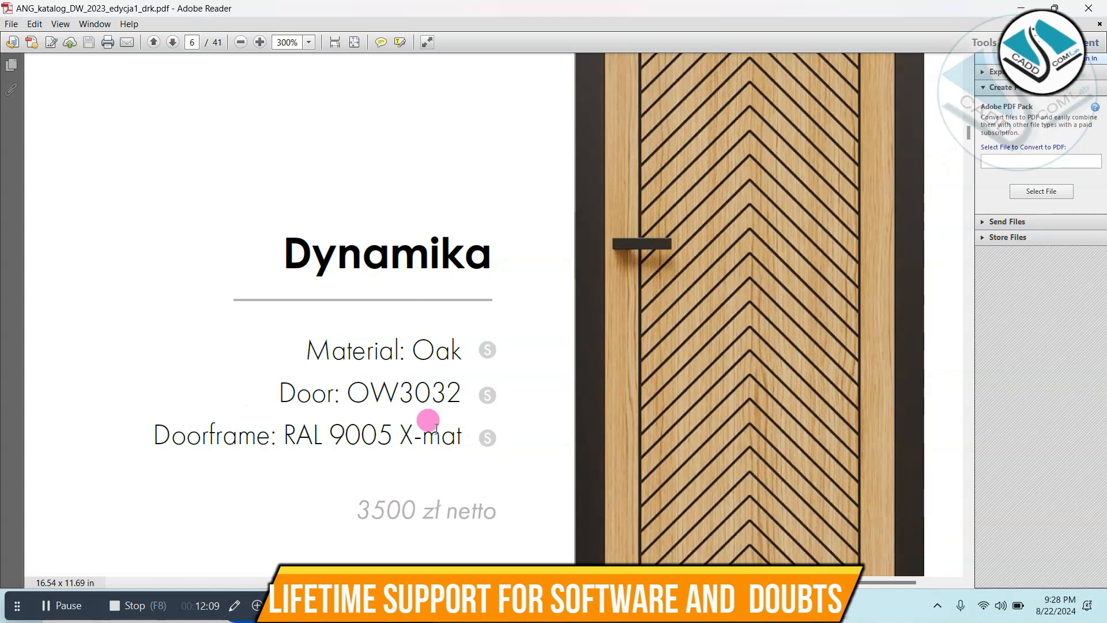
scroll(461, 375, "down", 2, "ctrl")
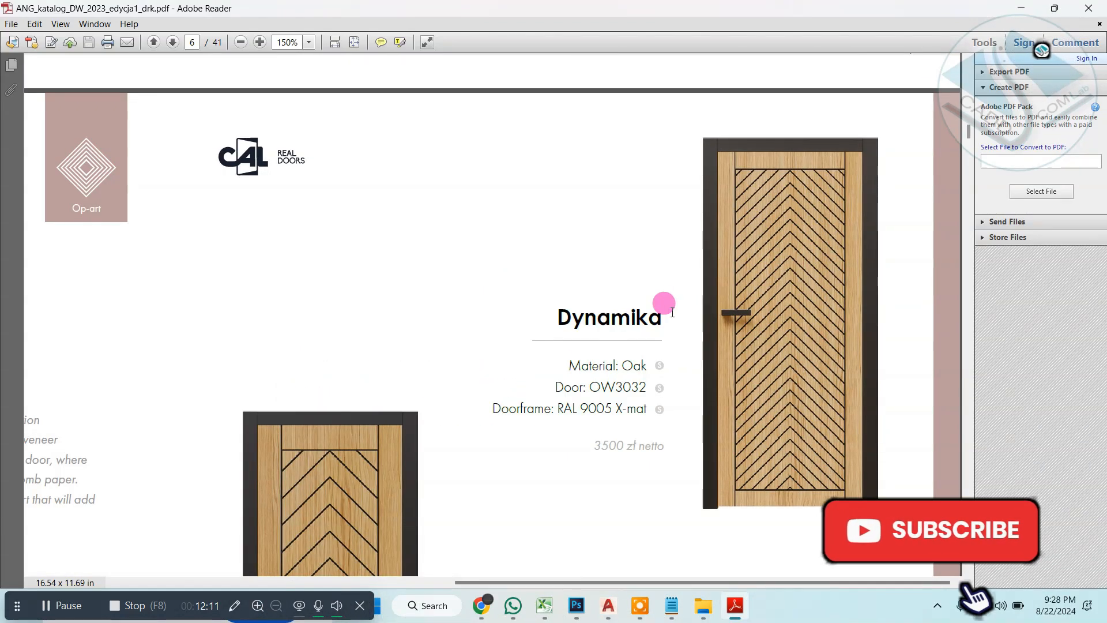
scroll(672, 312, "down", 2, "ctrl")
scroll(656, 309, "up", 3, "ctrl")
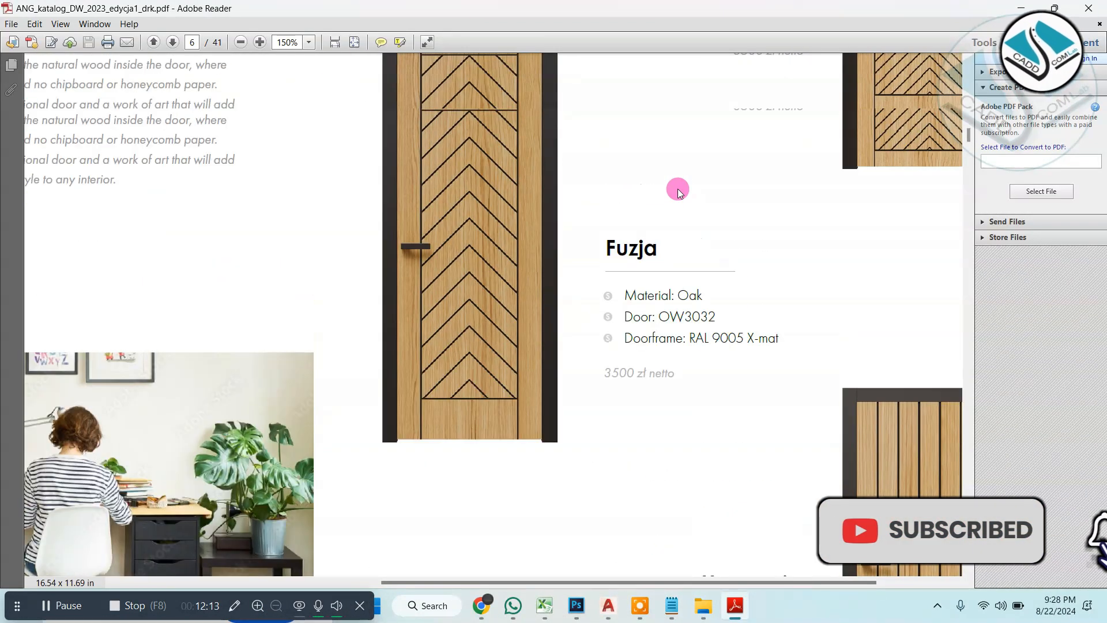
scroll(823, 451, "down", 2, "ctrl")
scroll(833, 452, "up", 2, "ctrl")
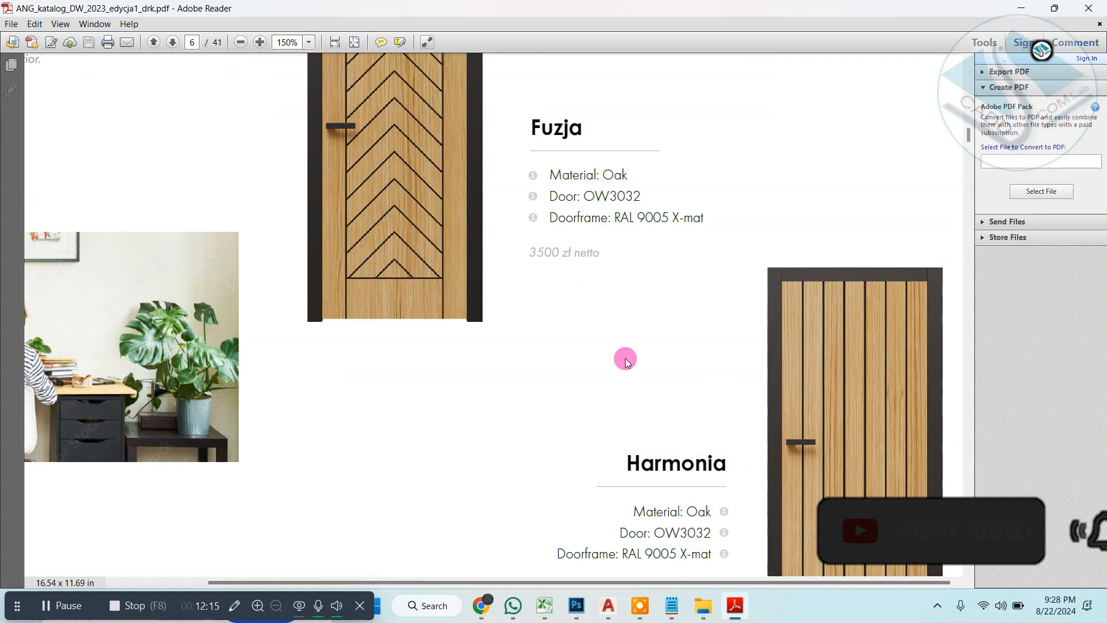
scroll(625, 358, "down", 2, "ctrl")
Step: Examine the patterned oak doors on catalogue pages 12 and 13, including Kinetyzm, Symetria, Optyka and Zebra
scroll(596, 336, "down", 5)
scroll(412, 395, "up", 1)
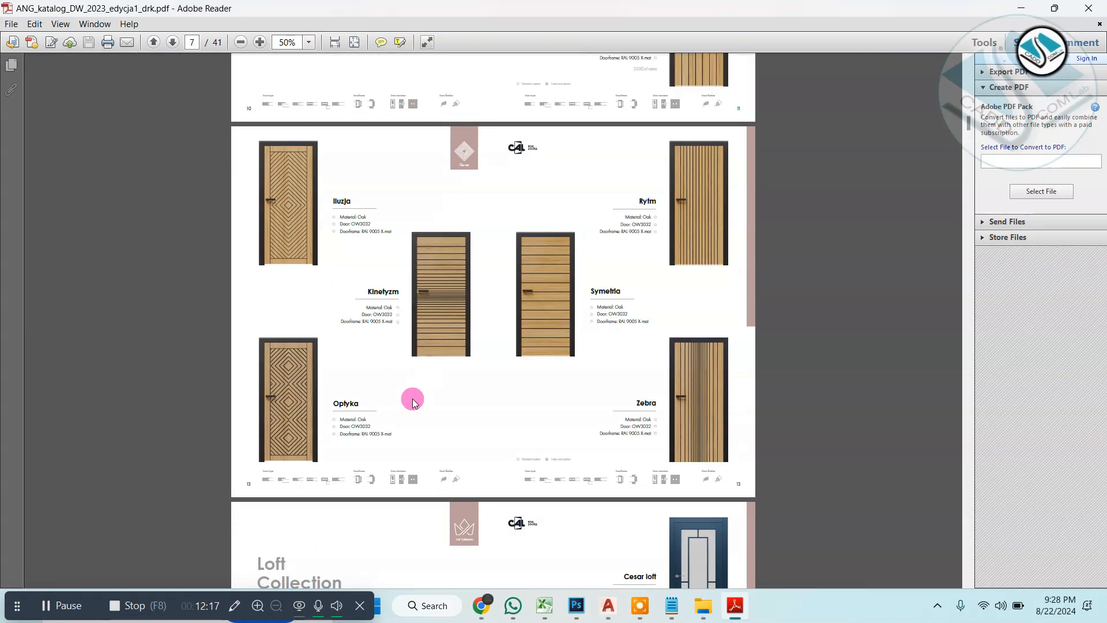
scroll(395, 291, "up", 3, "ctrl")
scroll(299, 312, "up", 2, "ctrl")
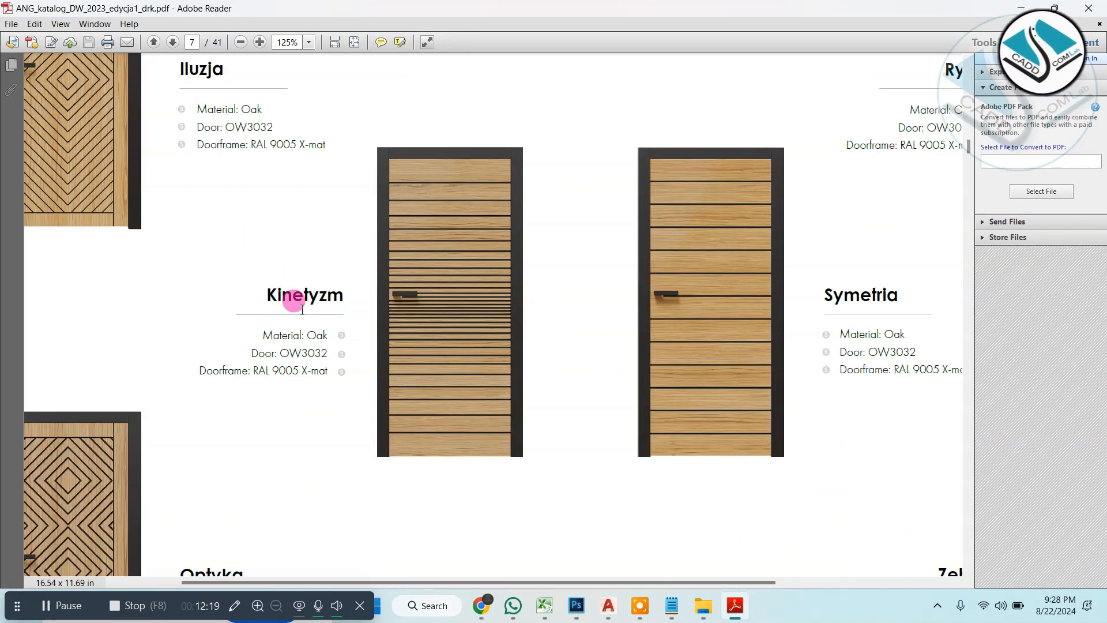
scroll(374, 354, "down", 2, "ctrl")
scroll(378, 361, "down", 5)
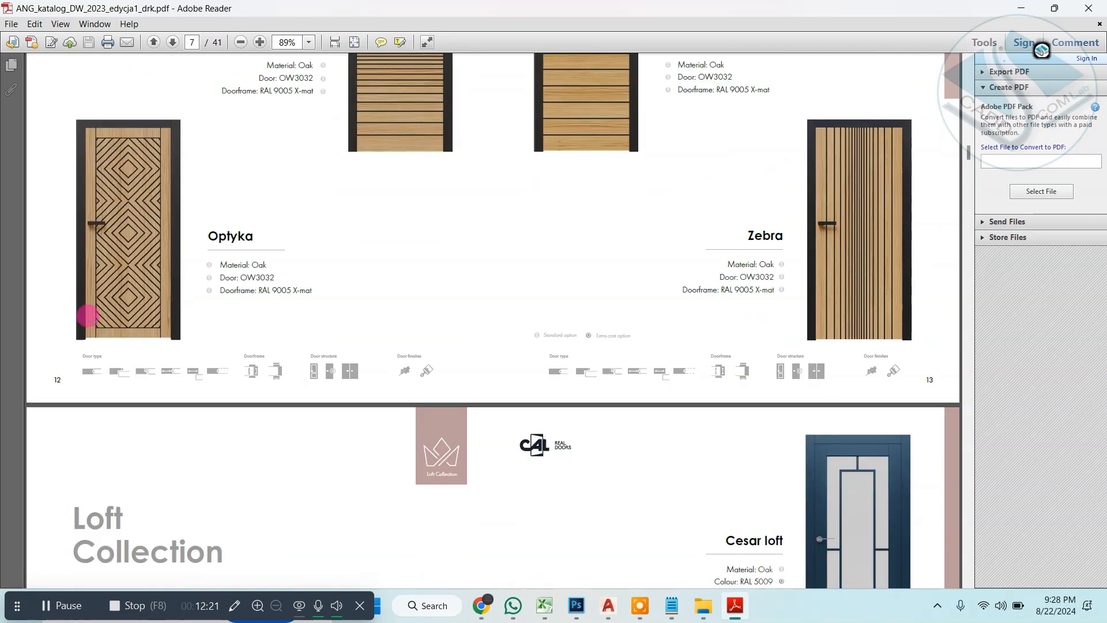
scroll(62, 213, "up", 2, "ctrl")
scroll(388, 459, "down", 5, "ctrl")
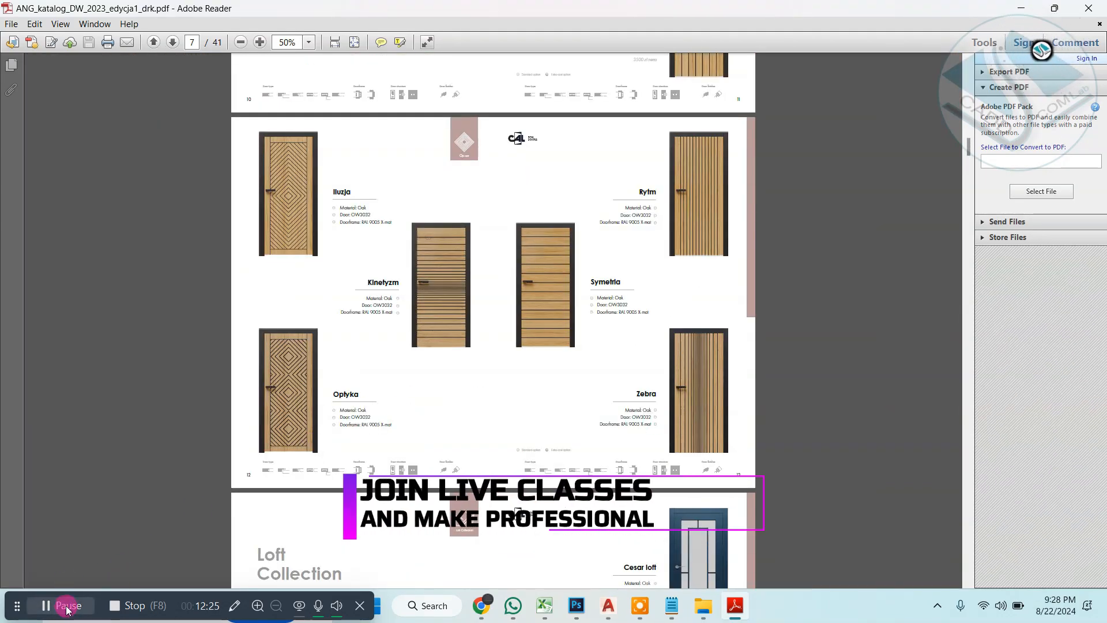
scroll(584, 294, "up", 3, "ctrl")
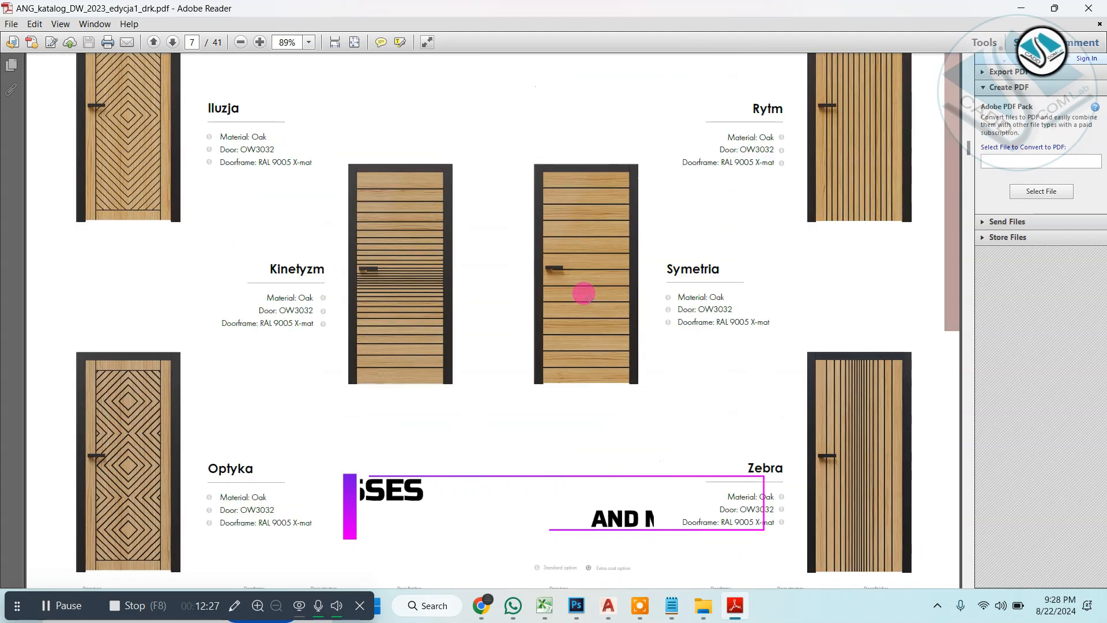
Step: Examine the Loft Collection's glazed doors, including King loft and Cesar loft, and the King loft living-room photo
scroll(584, 294, "down", 12)
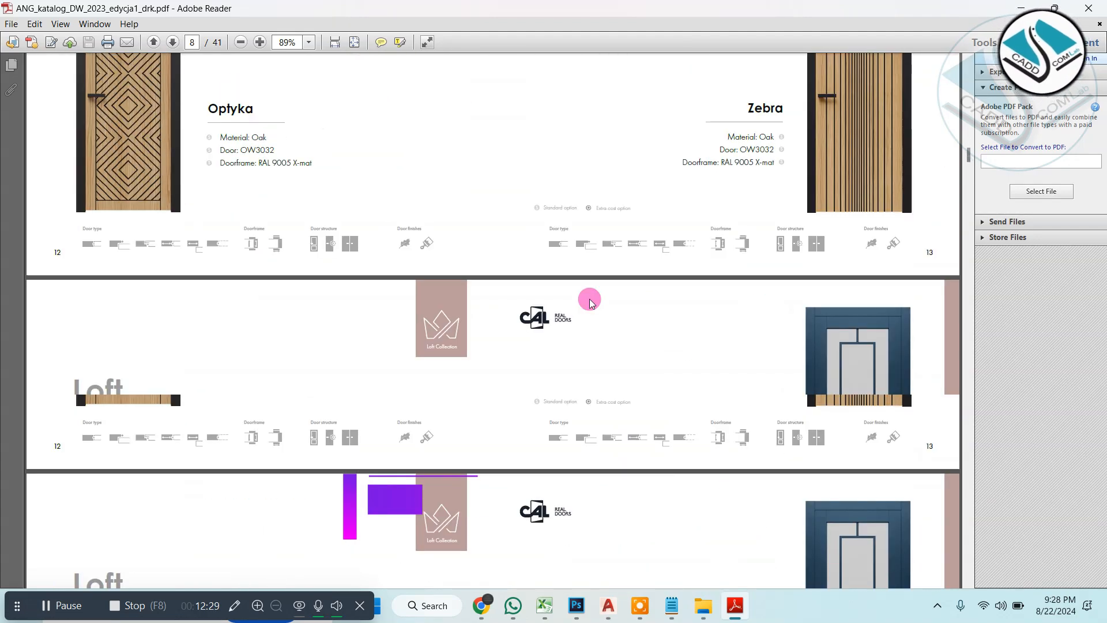
scroll(741, 343, "up", 4, "ctrl")
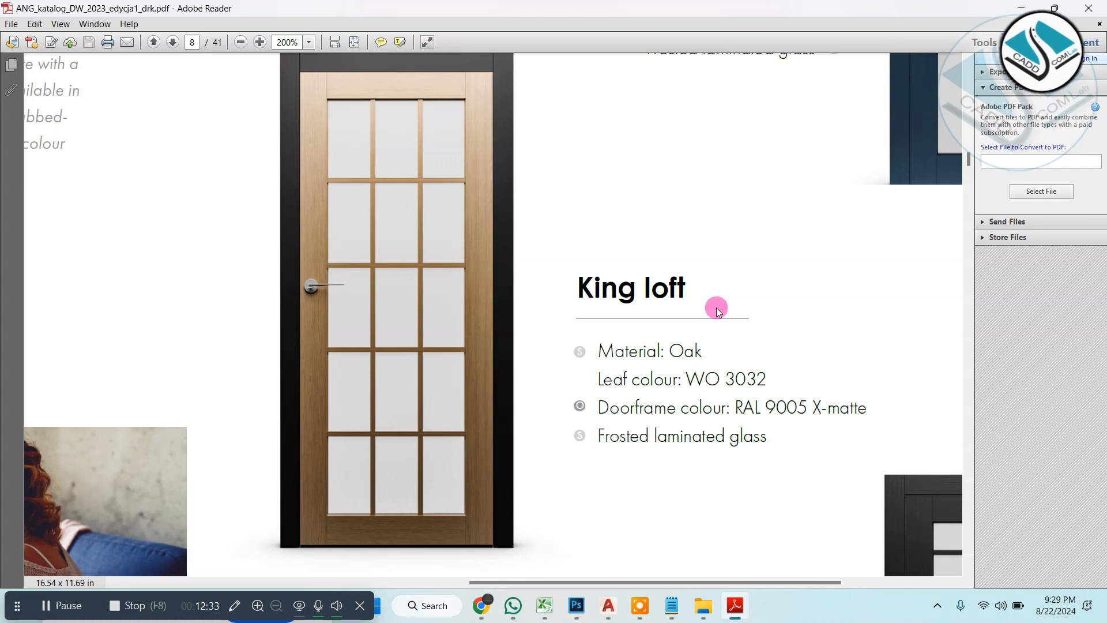
scroll(408, 358, "down", 4, "ctrl")
scroll(824, 103, "up", 4, "ctrl")
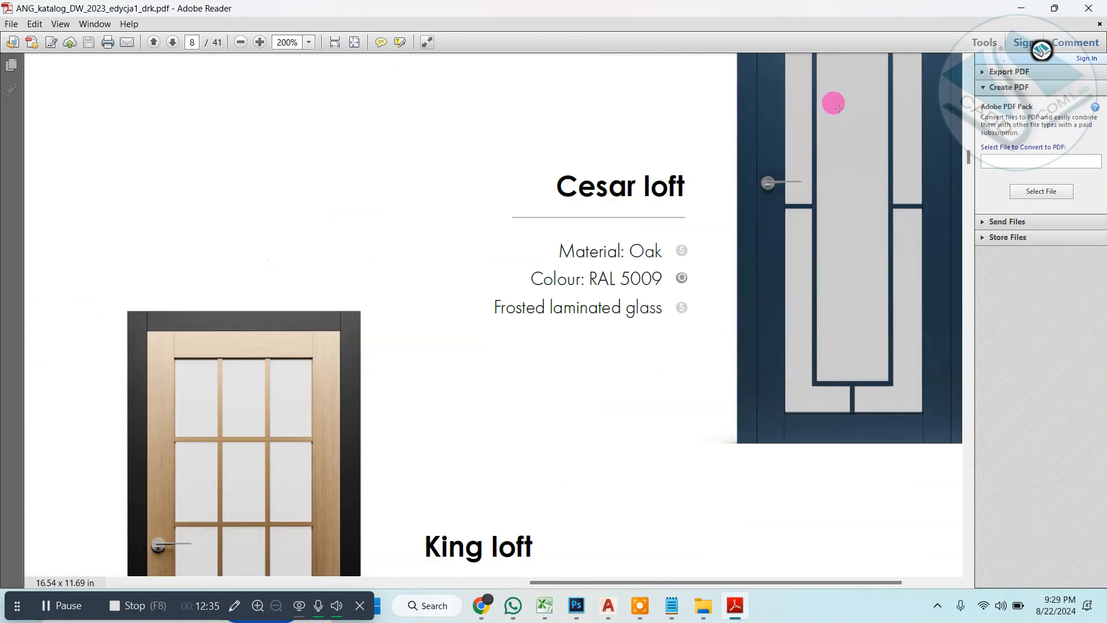
scroll(701, 237, "down", 5, "ctrl")
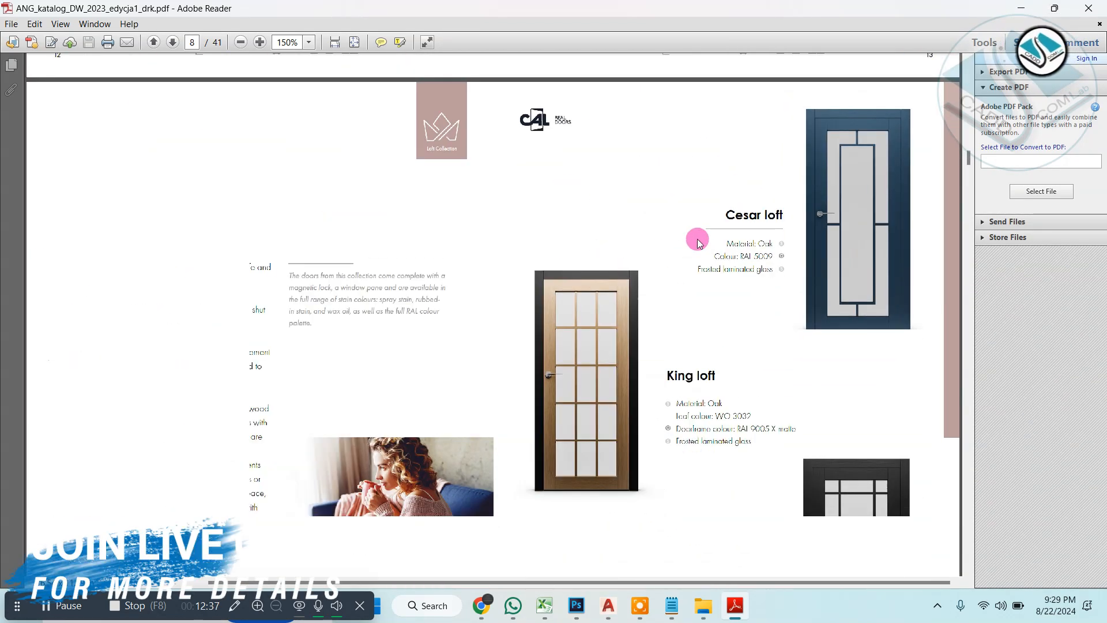
scroll(695, 239, "down", 3)
scroll(695, 239, "down", 2)
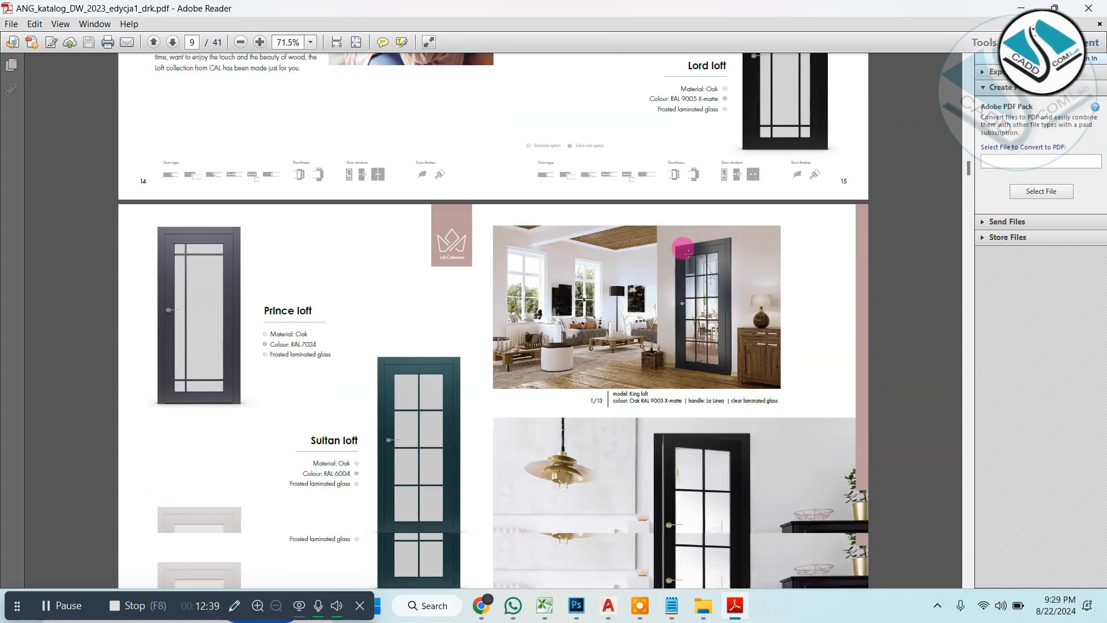
scroll(699, 279, "up", 5, "ctrl")
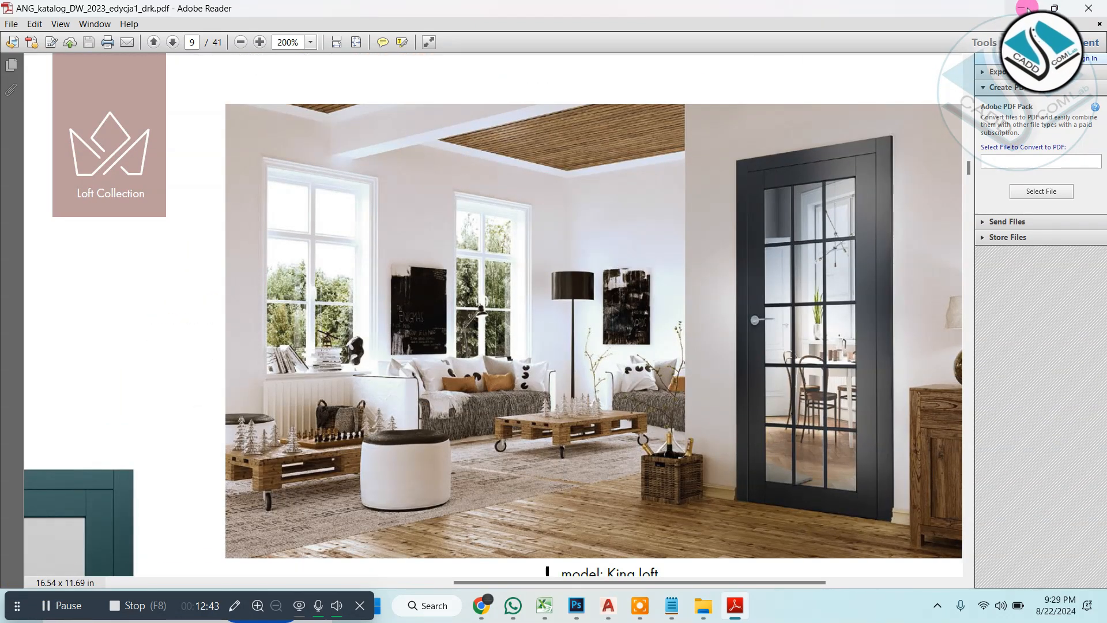
Step: Switch to the Chrome meeting window and search Google Images for "3d elevations" in a new tab
left_click(486, 604)
left_click(452, 551)
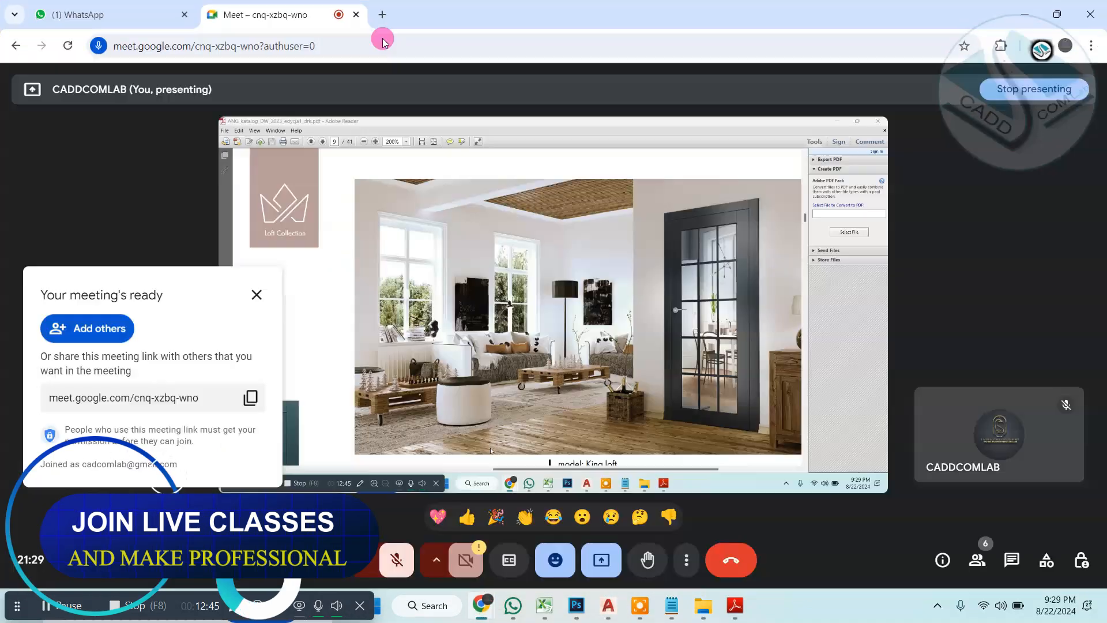
left_click(381, 14)
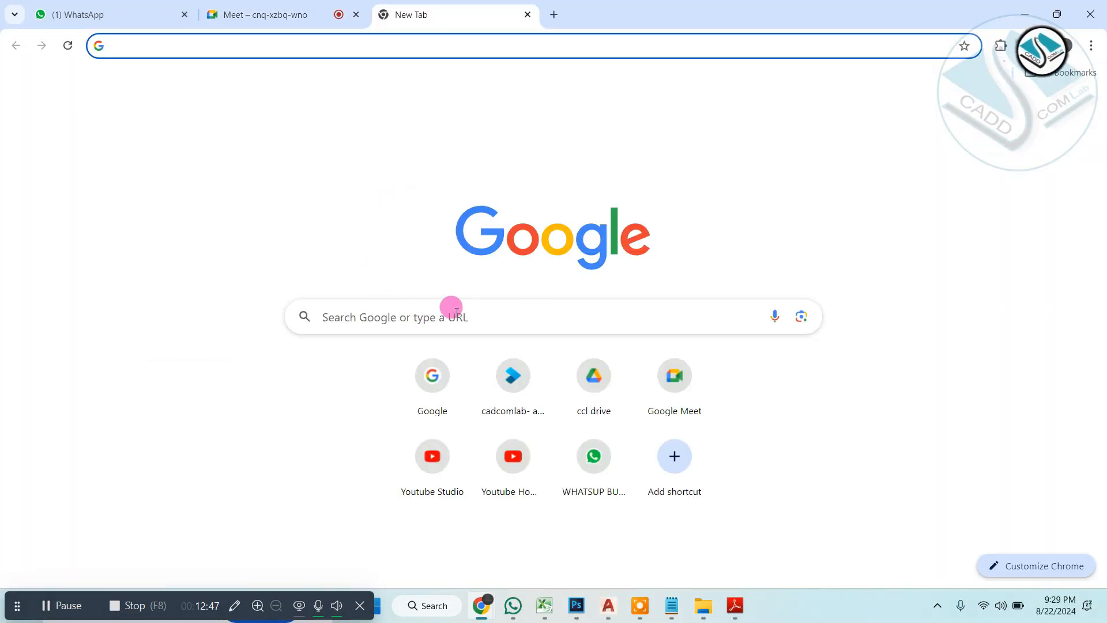
left_click(456, 311)
type("3d elevat")
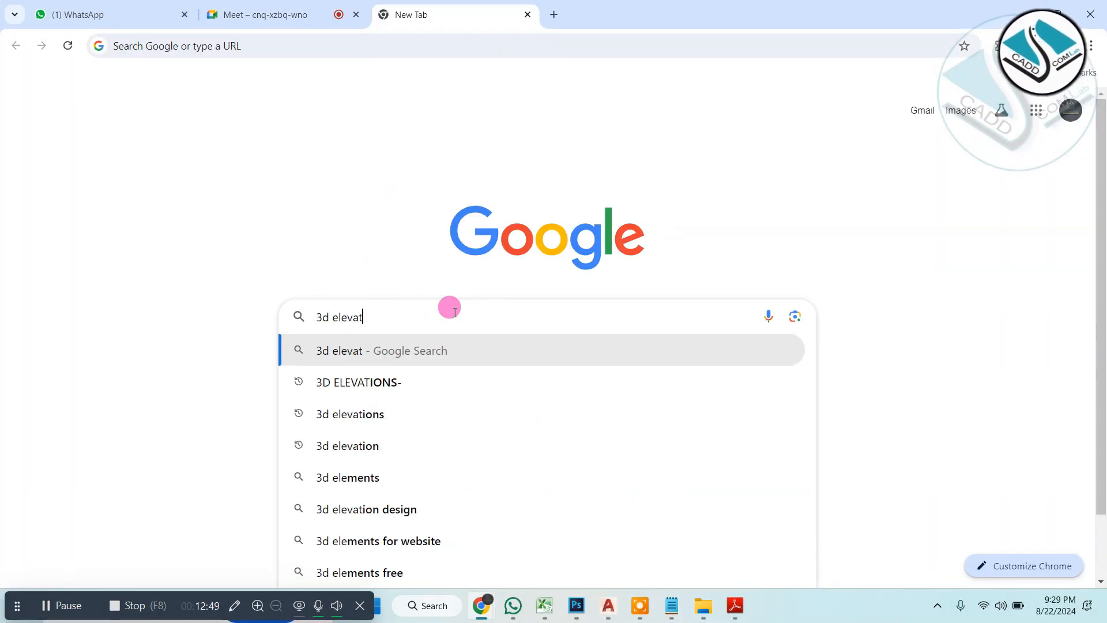
type("ions")
key("Return")
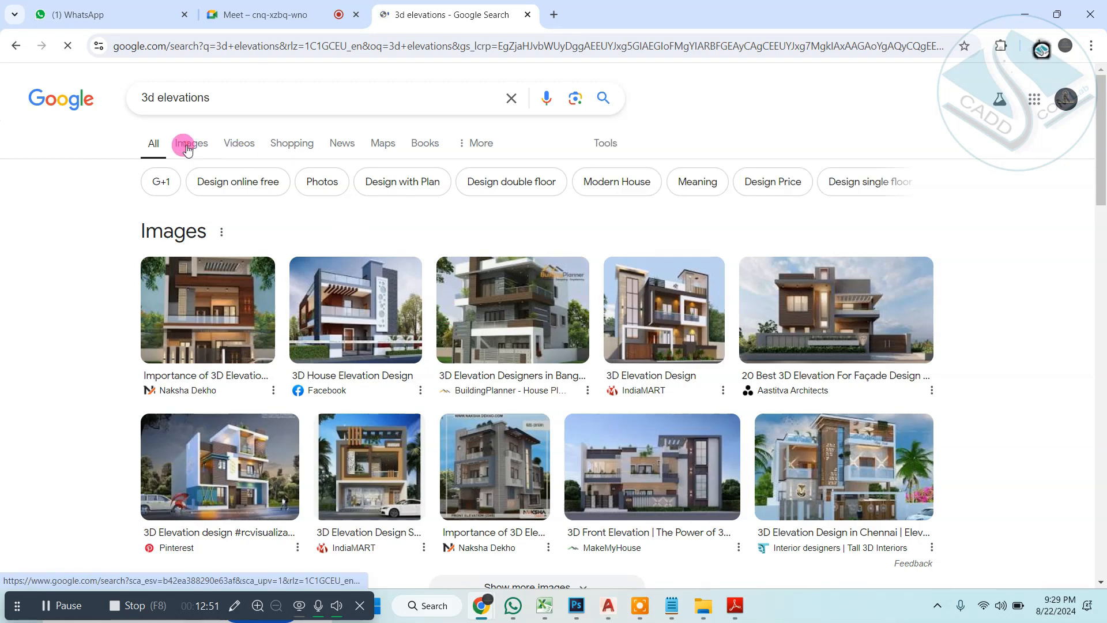
left_click(186, 149)
Step: Change the image search query to "3d bedrooms" and run it
left_click(236, 81)
key("BackSpace")
key("BackSpace")
key("BackSpace")
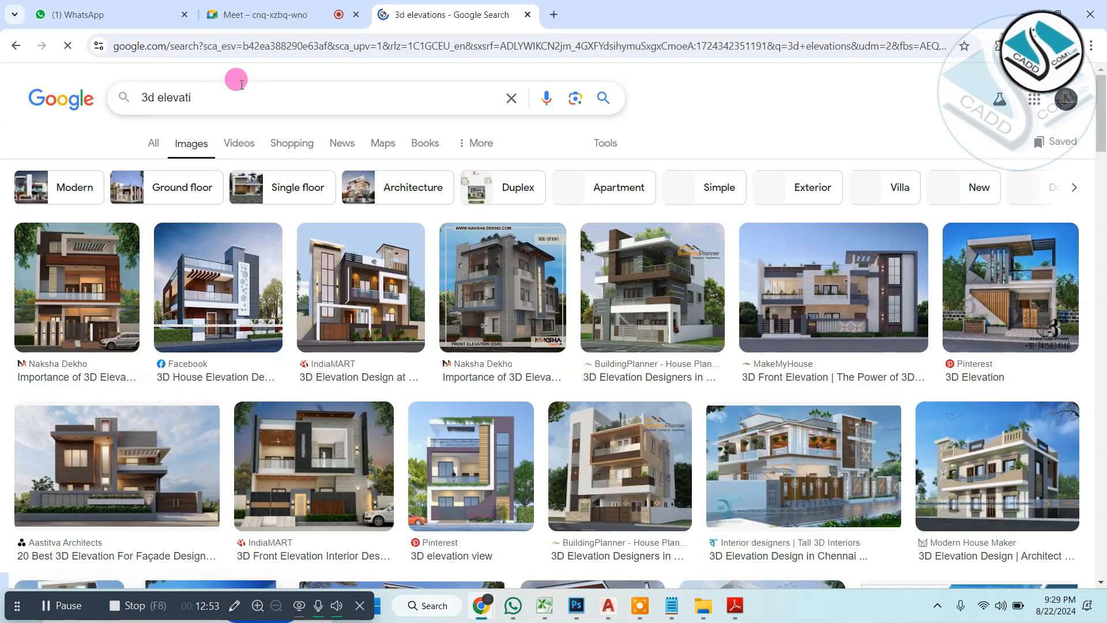
key("BackSpace")
key("BackSpace")
key("BackSpace")
key("BackSpace")
key("BackSpace")
type("bedrooms")
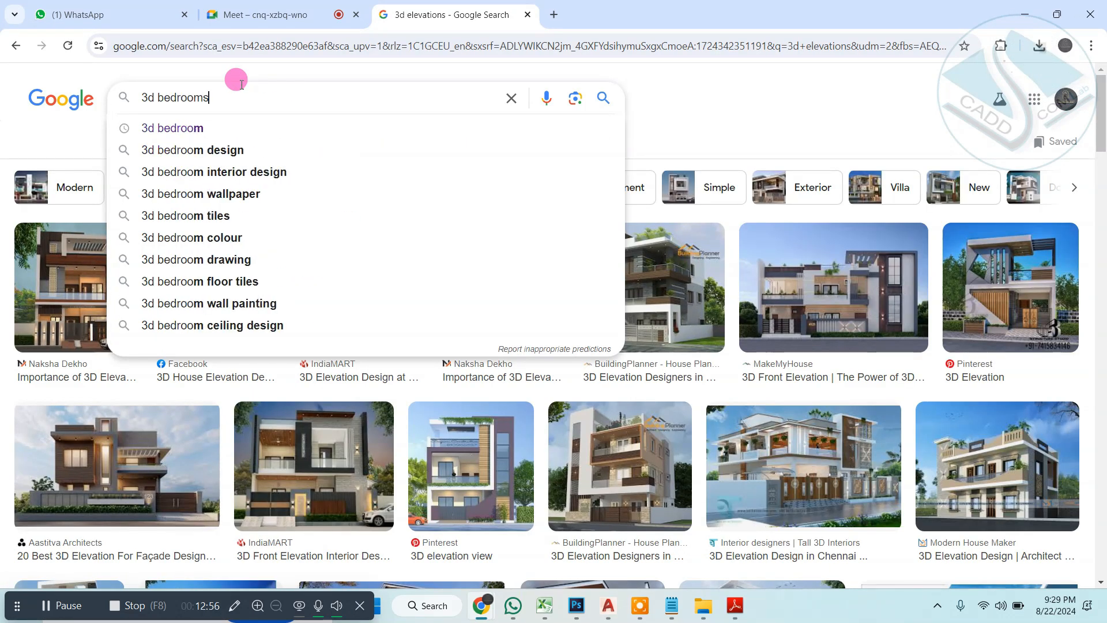
key("Return")
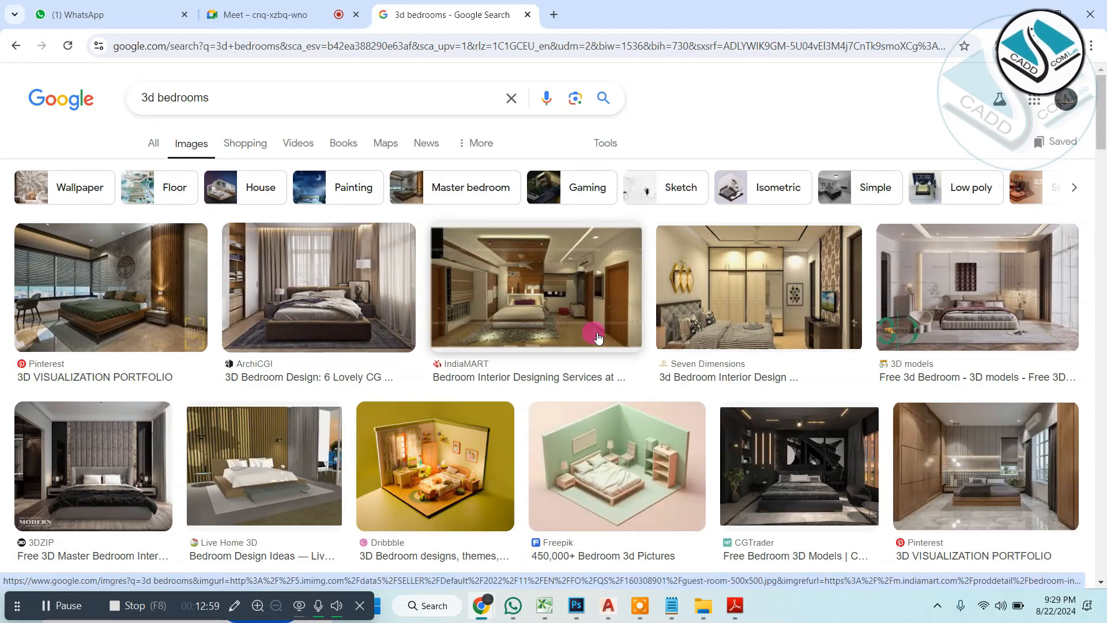
Step: Preview the Vecteezy dark-blue modern bedroom render from the image results and look through its related images
scroll(761, 330, "down", 3)
scroll(741, 347, "down", 2)
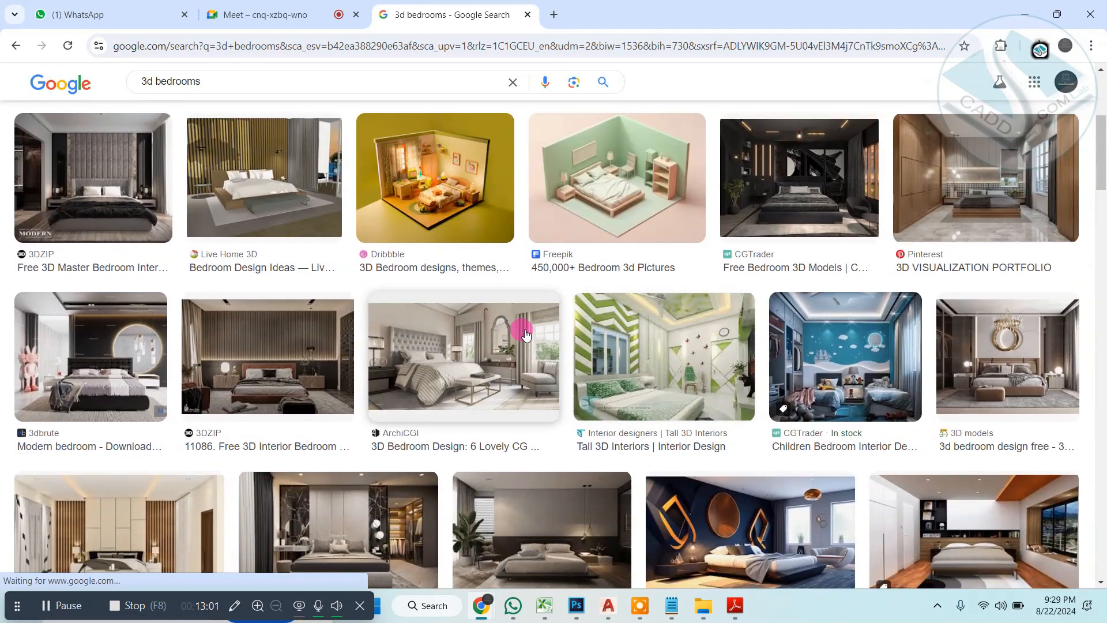
scroll(390, 339, "down", 2)
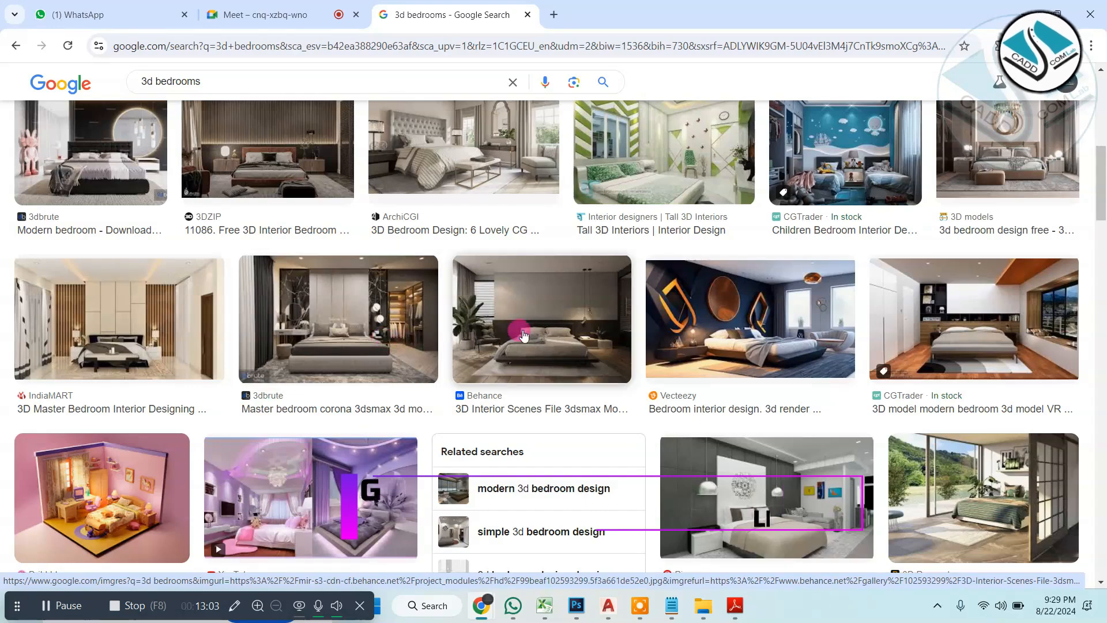
left_click(764, 323)
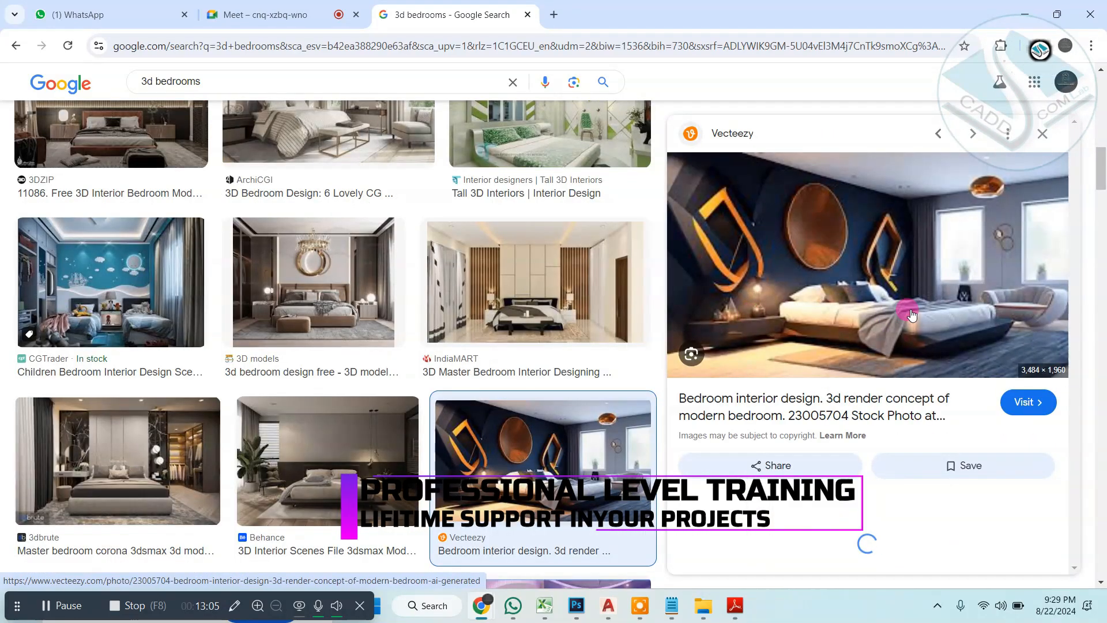
scroll(891, 305, "down", 4)
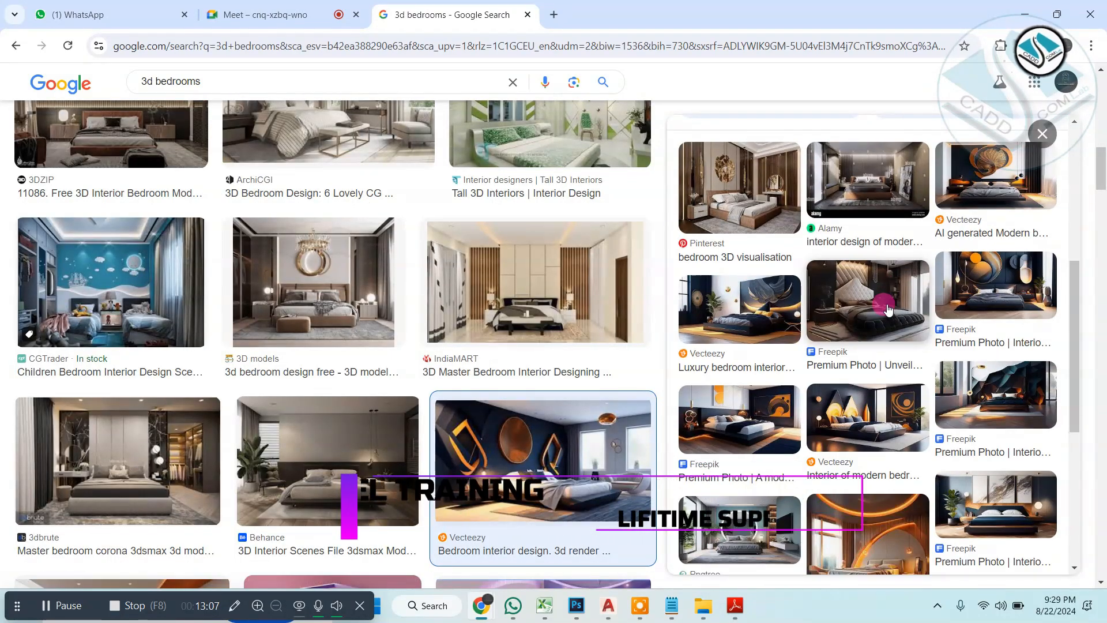
scroll(882, 320, "down", 4)
scroll(881, 325, "down", 2)
Step: Browse further down the 3d bedrooms image results to examine more bedroom interior design examples
scroll(620, 346, "down", 7)
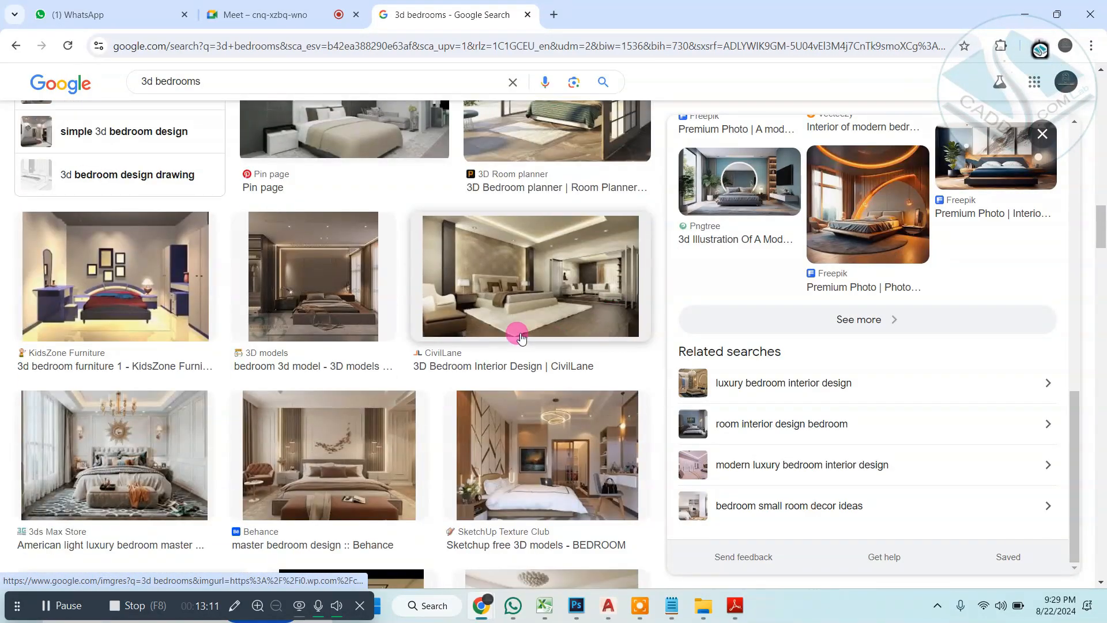
scroll(521, 337, "down", 2)
scroll(467, 337, "down", 4)
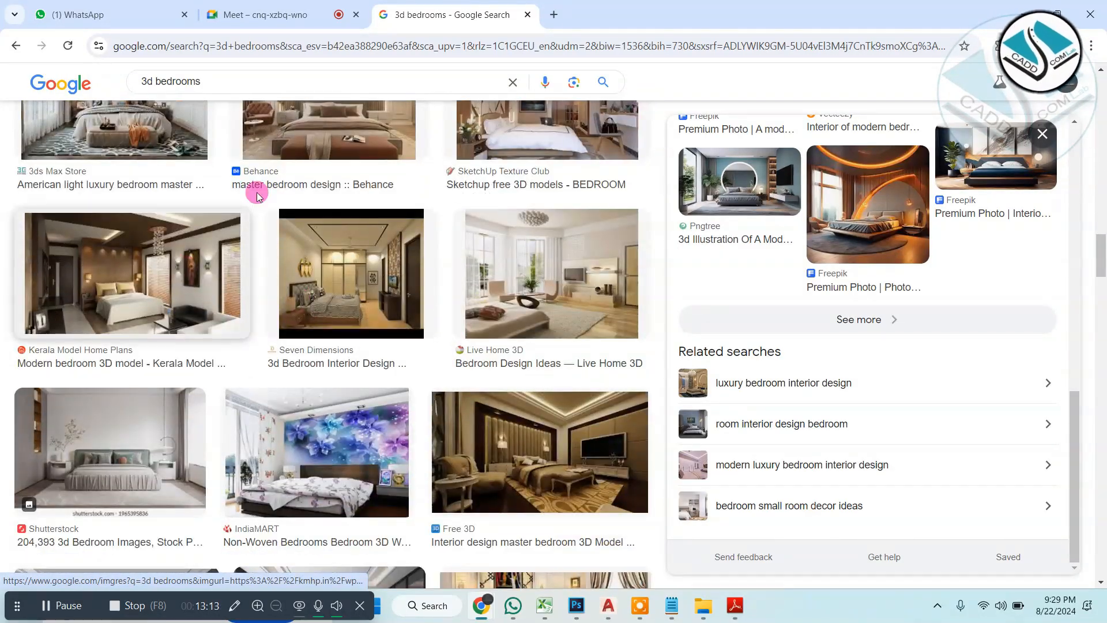
scroll(483, 268, "down", 3)
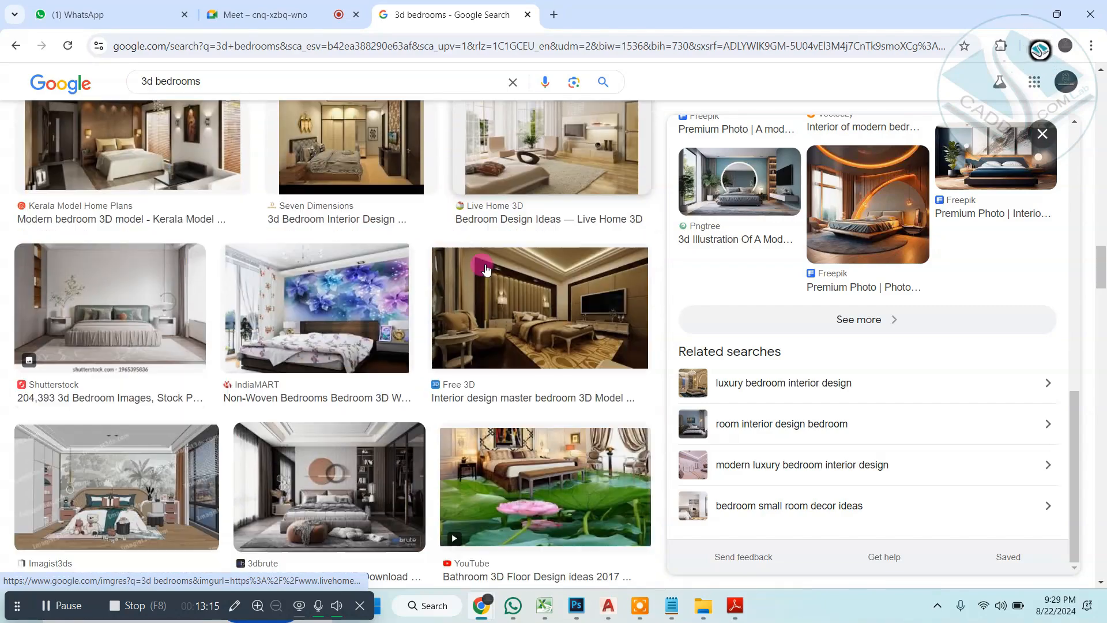
scroll(485, 267, "down", 2)
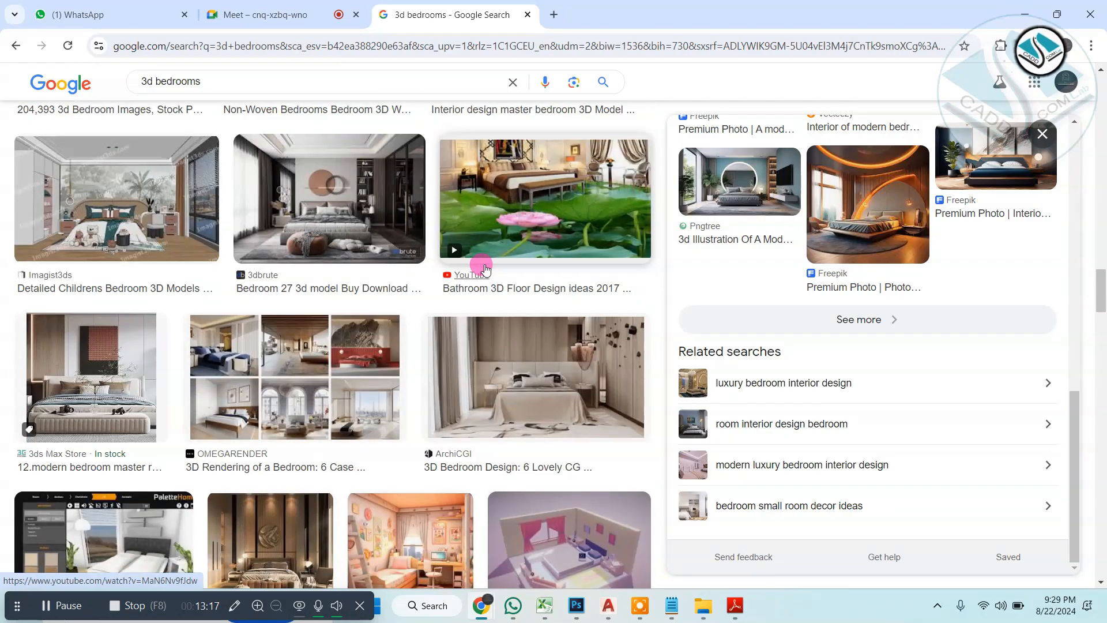
scroll(485, 269, "down", 2)
scroll(461, 271, "down", 7)
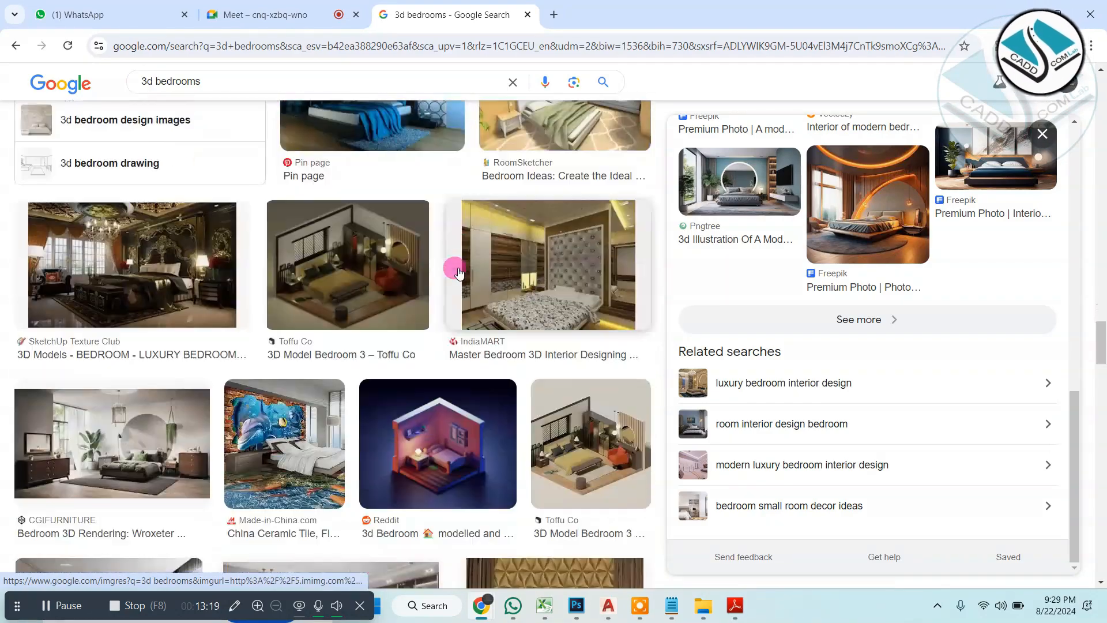
scroll(459, 273, "down", 2)
scroll(459, 273, "down", 5)
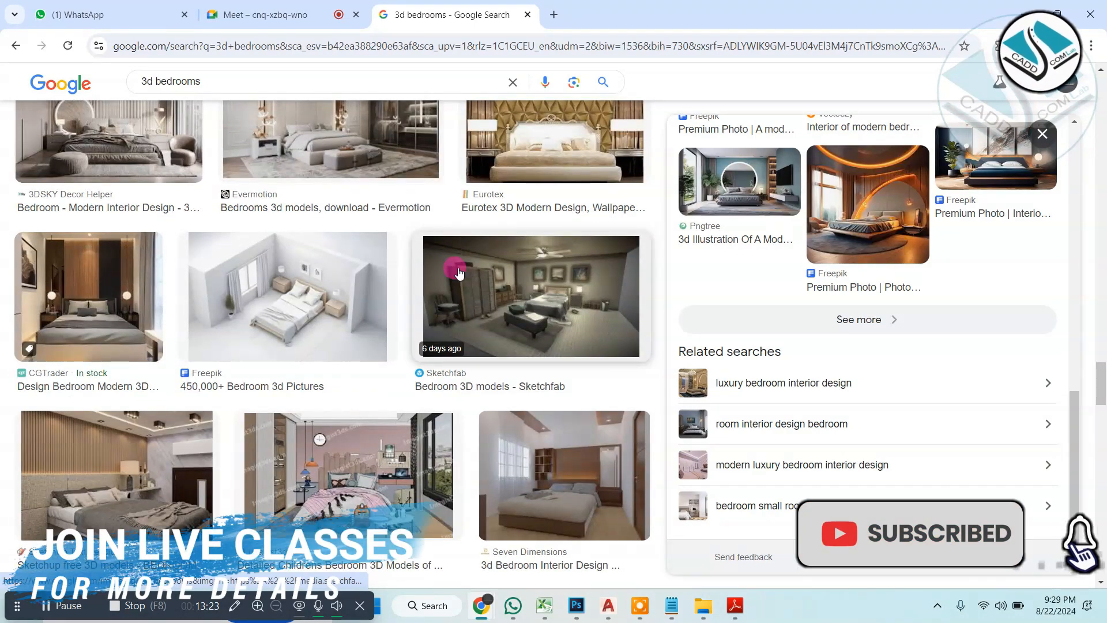
Step: Preview the Pinterest "3D Rendering - Bed Room Design Model" image from the results and look through its related images
scroll(459, 272, "down", 4)
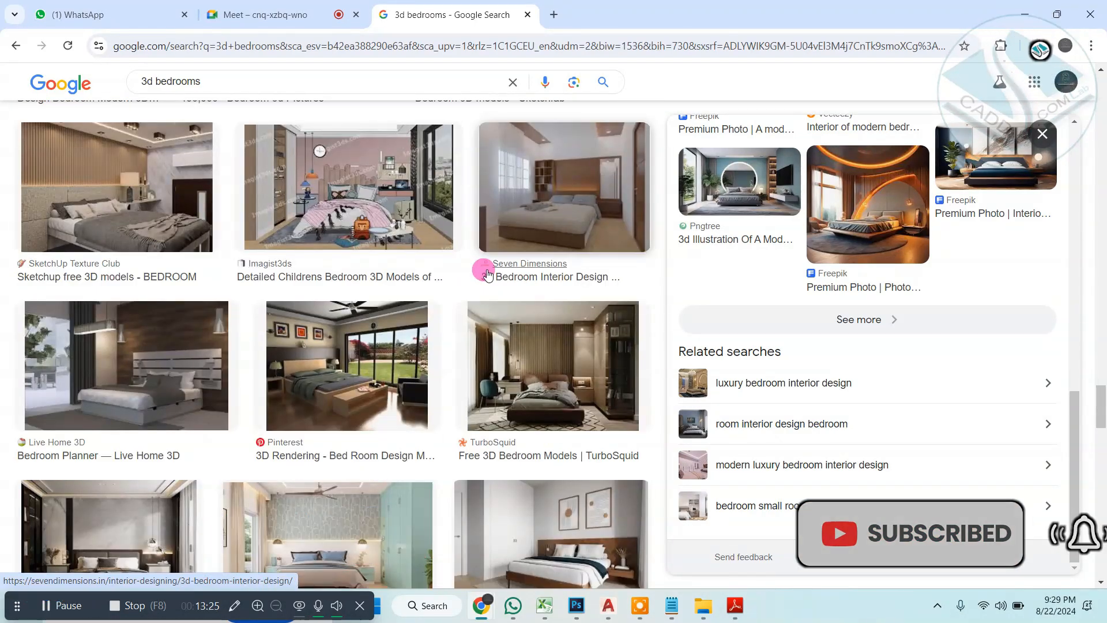
scroll(426, 254, "down", 2)
left_click(363, 230)
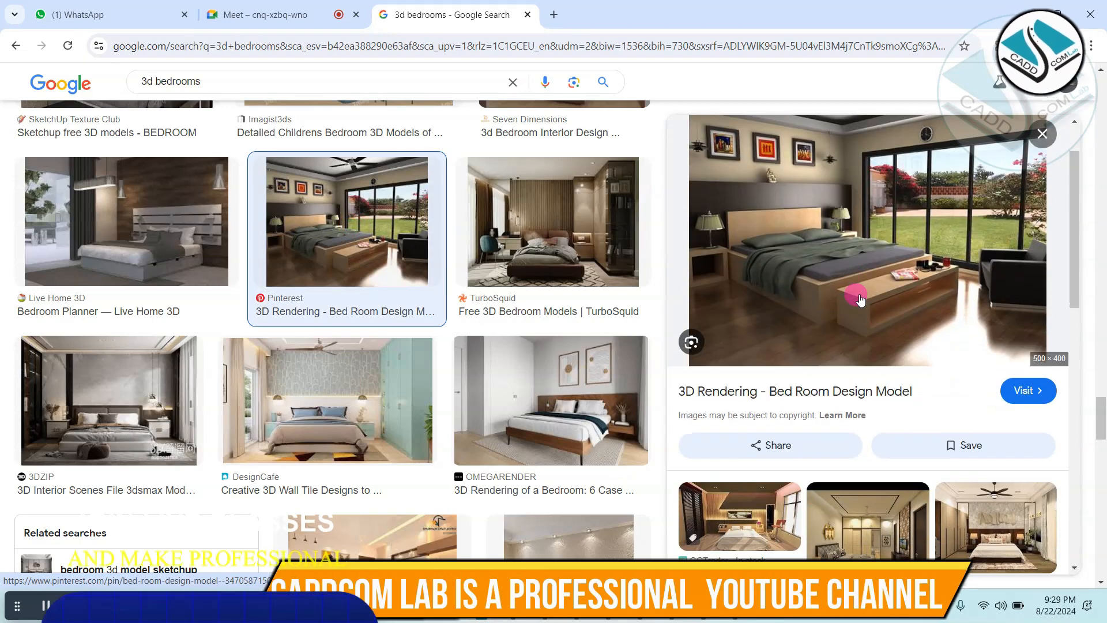
scroll(859, 299, "down", 4)
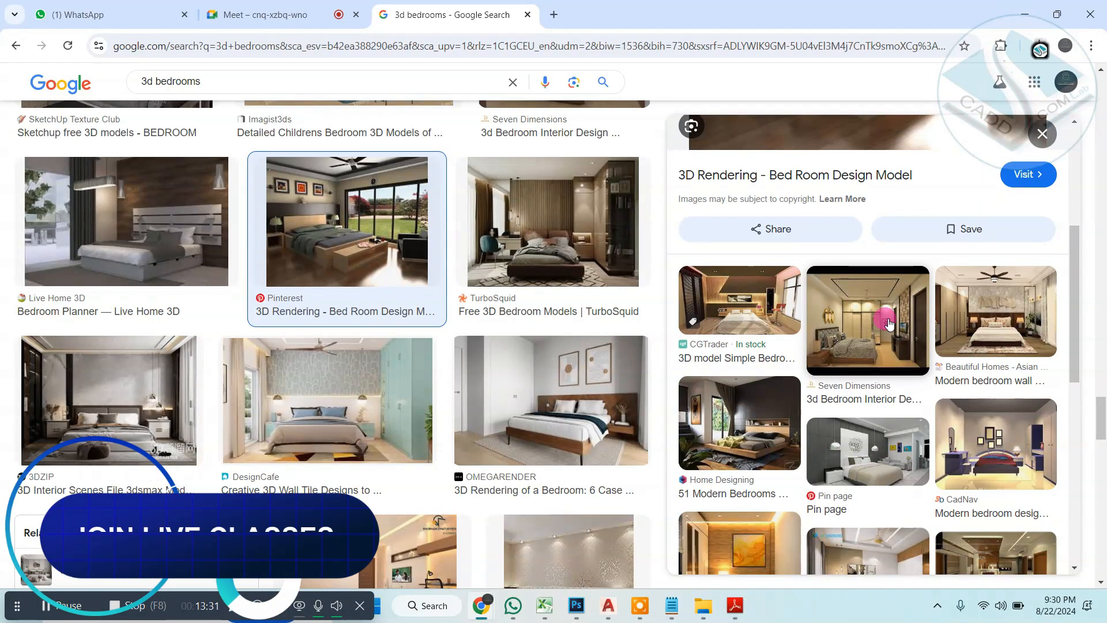
scroll(888, 324, "down", 3)
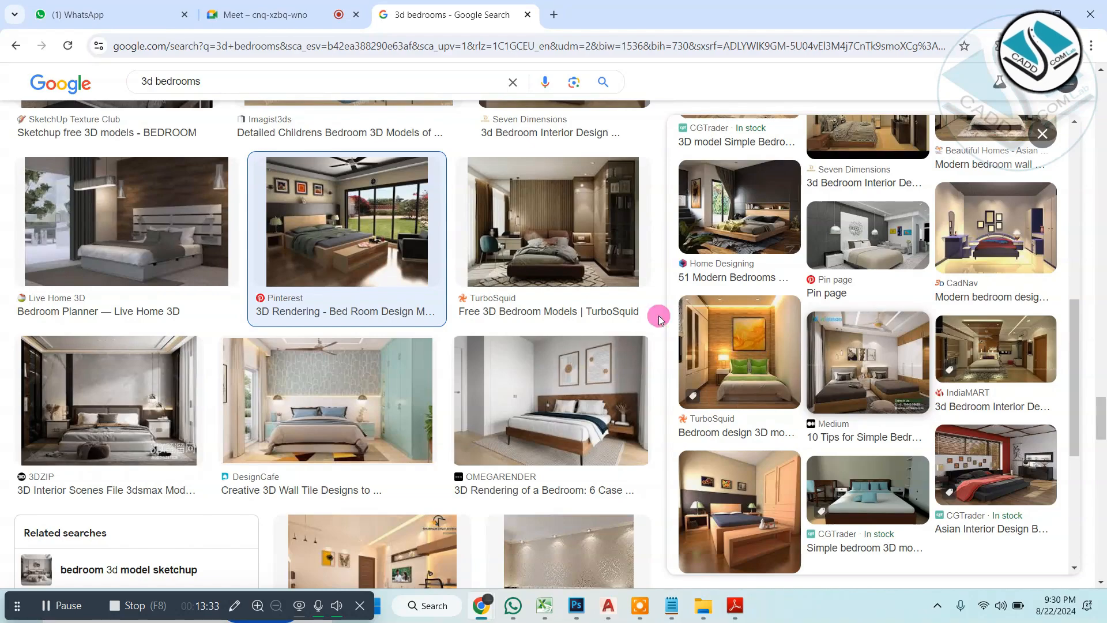
Step: Find the Live Home 3D "Bedroom Design Ideas" render farther down the image results and open the full image in a new tab
scroll(529, 320, "down", 12)
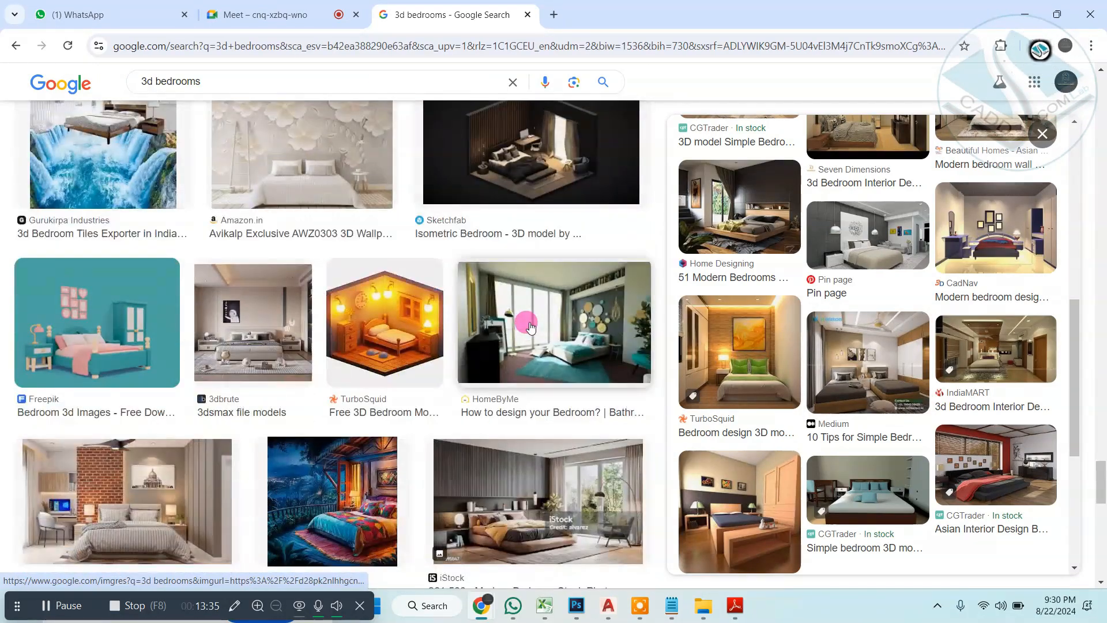
scroll(548, 324, "down", 5)
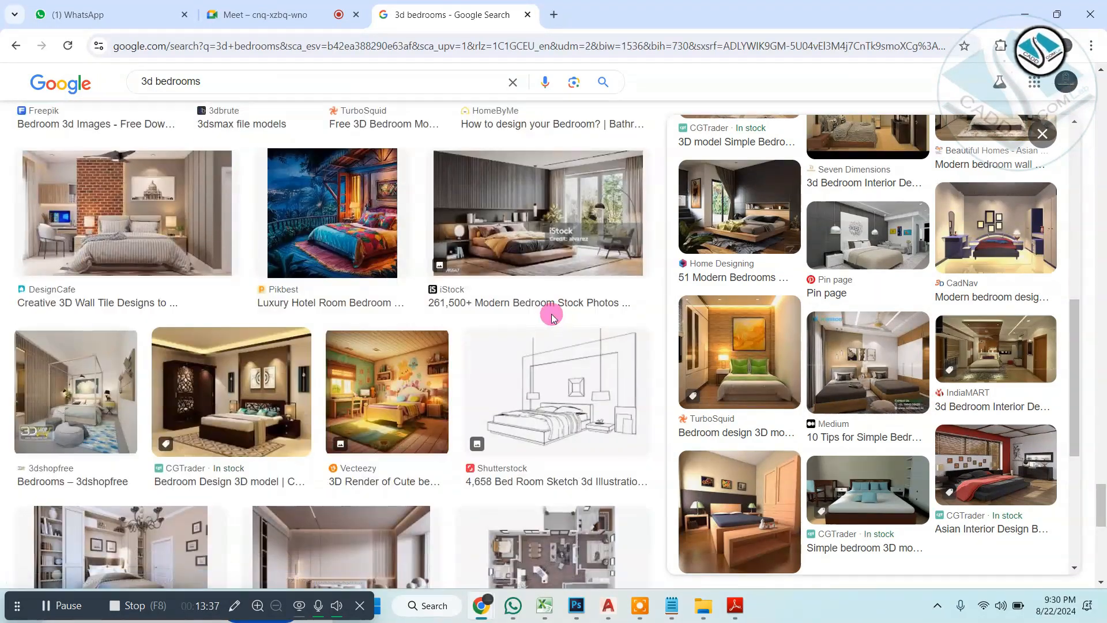
scroll(550, 316, "down", 9)
scroll(548, 316, "up", 3)
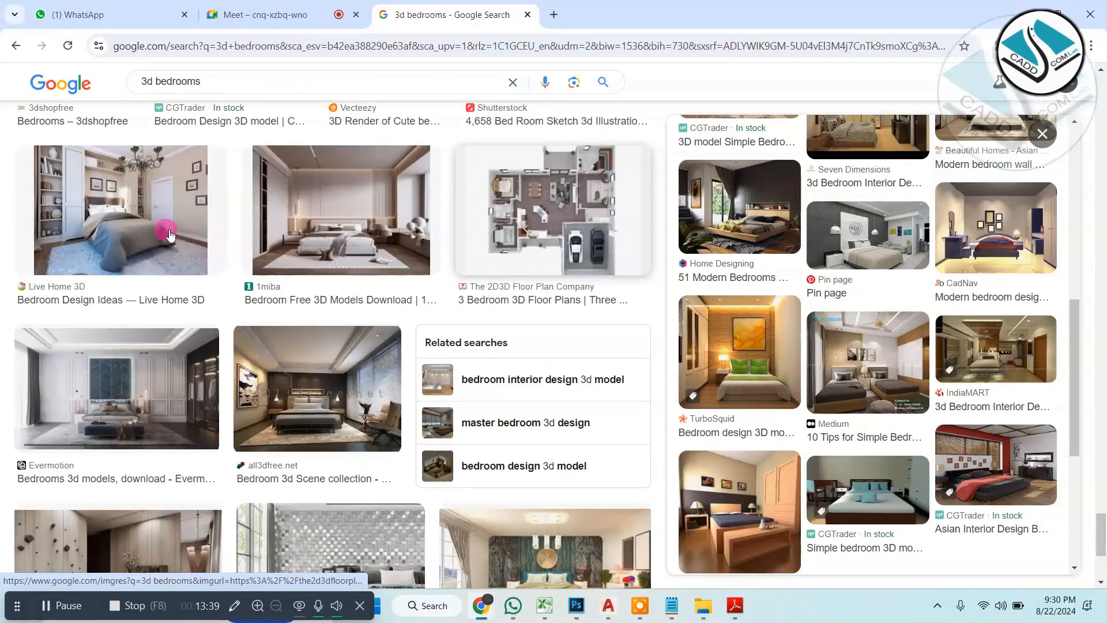
left_click(169, 233)
right_click(854, 239)
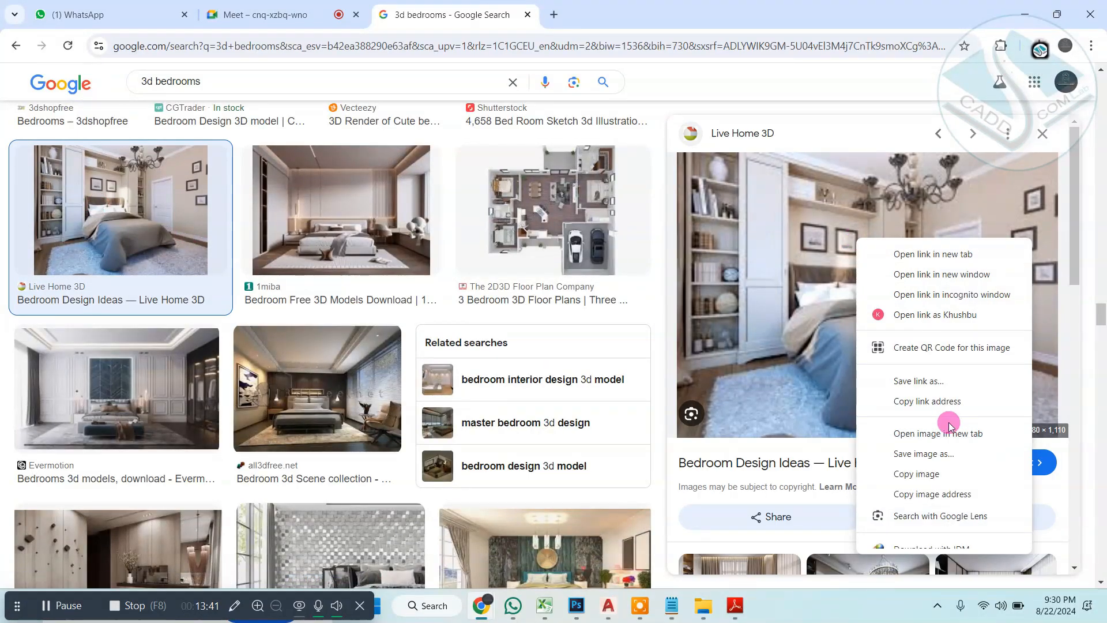
key("Escape")
right_click(893, 218)
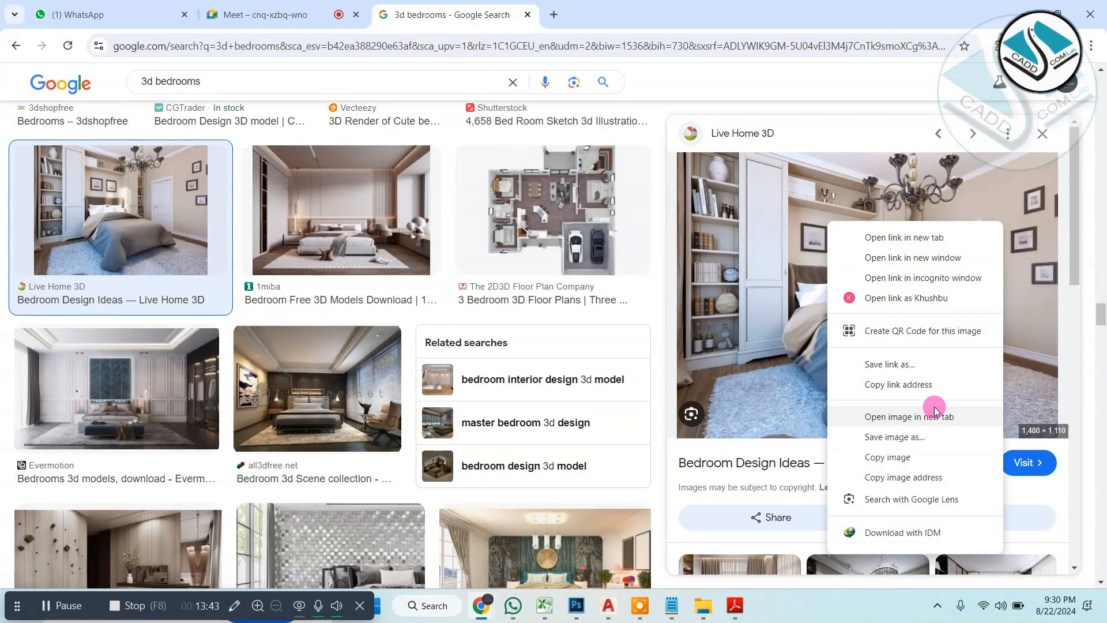
left_click(933, 410)
left_click(680, 6)
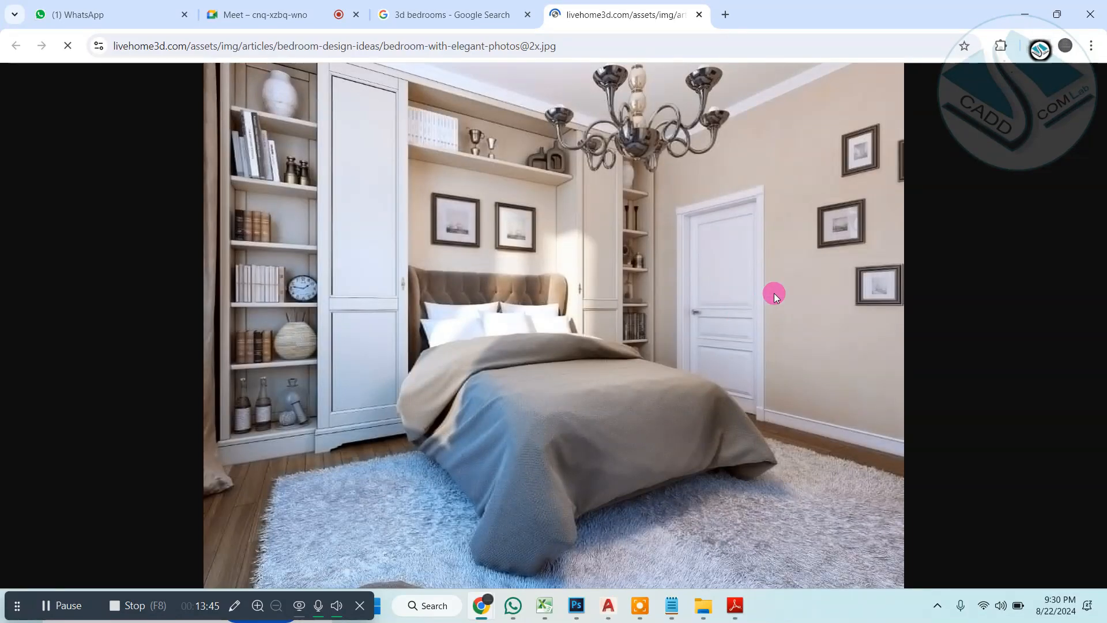
Step: Enlarge the bedroom image, mark the white door and the adjacent shelves with freehand pen annotations, and dismiss the markup
scroll(773, 293, "up", 4, "ctrl")
scroll(774, 293, "down", 3)
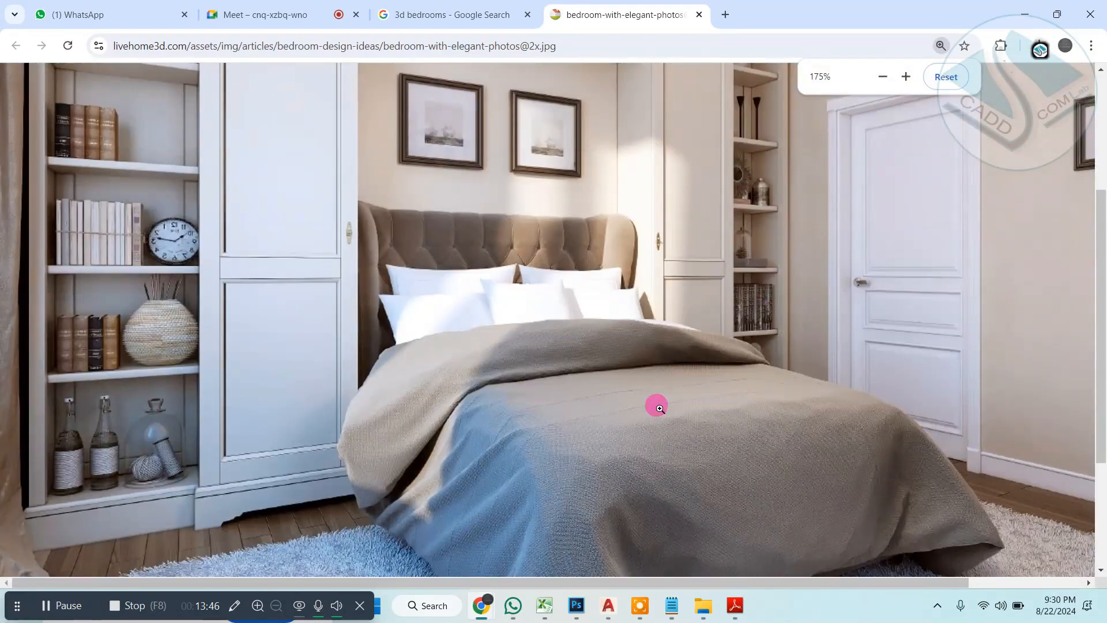
left_click(234, 605)
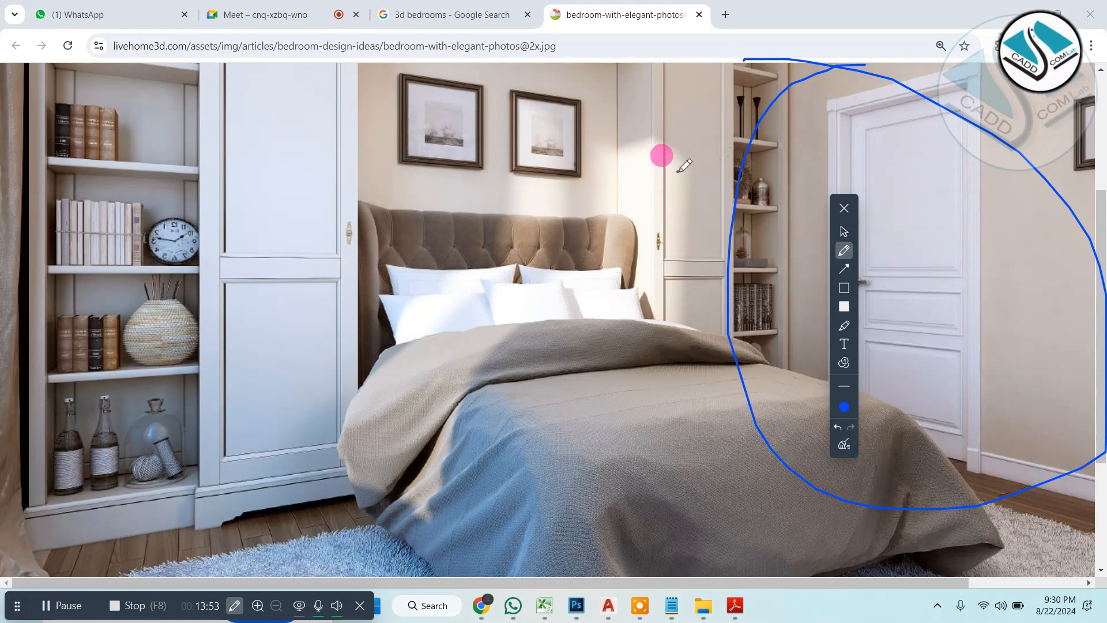
mouse_move(824, 146)
left_mouse_down()
mouse_move(775, 161)
mouse_move(791, 208)
left_mouse_up()
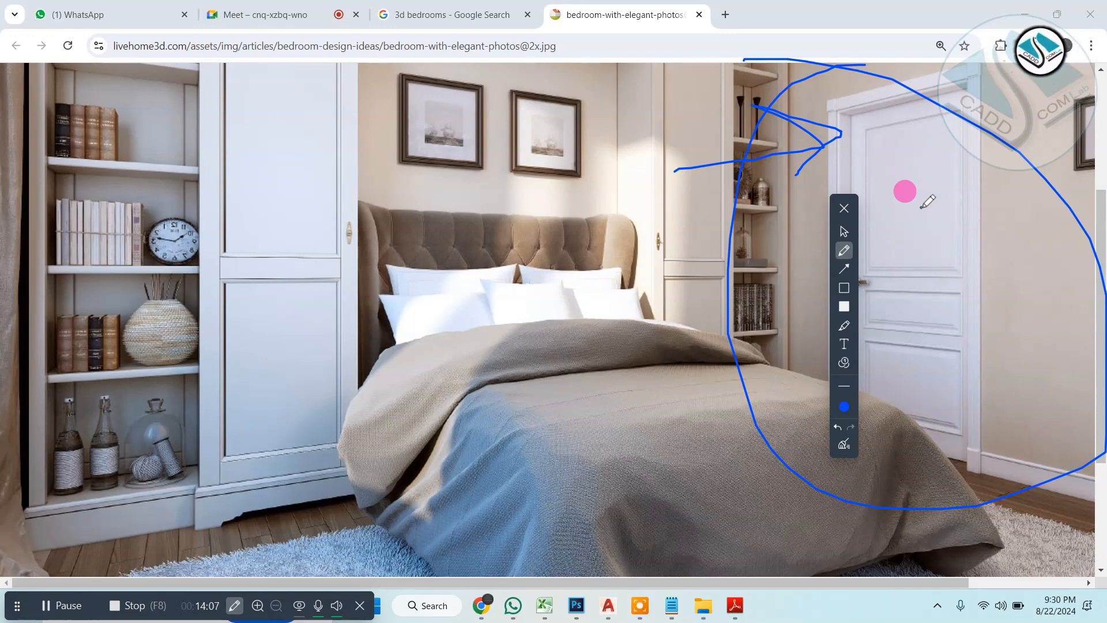
left_click(844, 212)
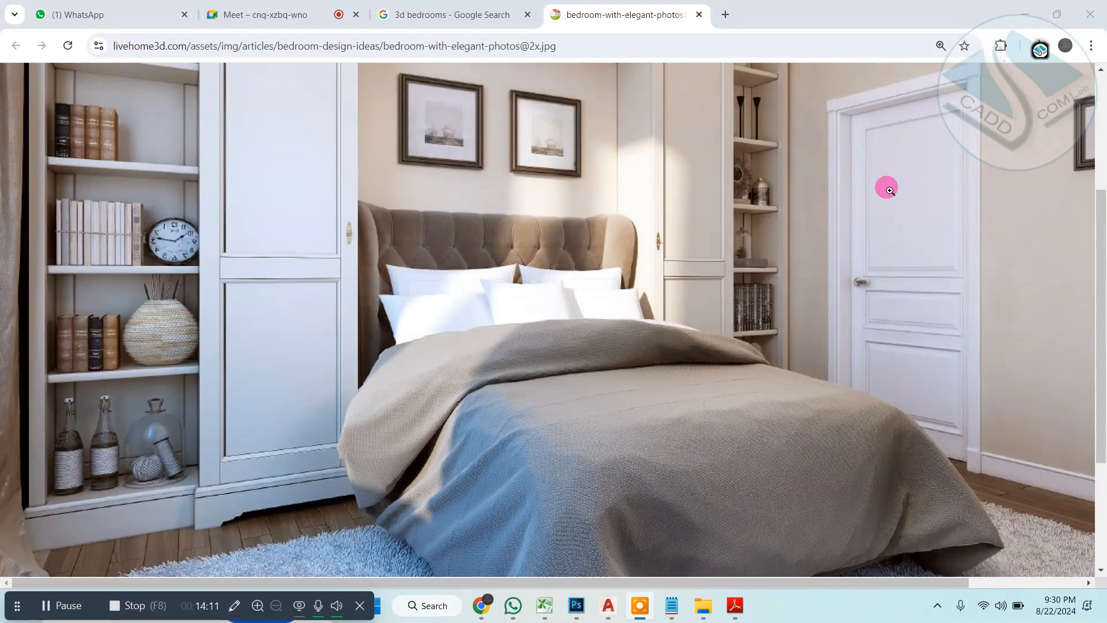
scroll(690, 220, "up", 1)
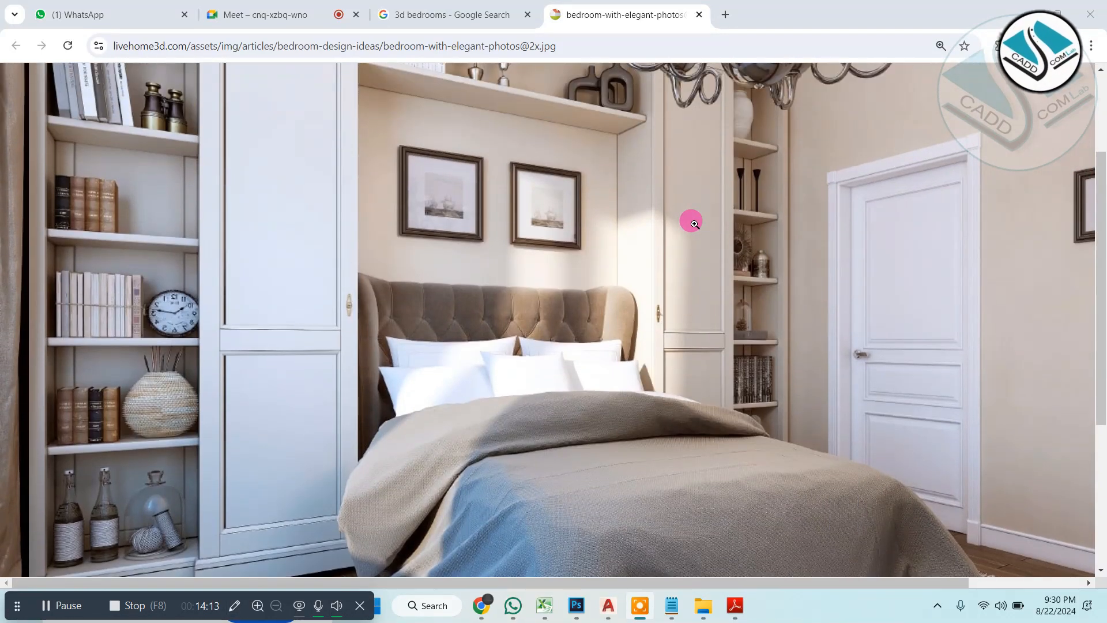
Step: Close the door catalogue PDF and clear away the browser and Doors Types folder windows to return to the AutoCAD drawing
left_click(1087, 17)
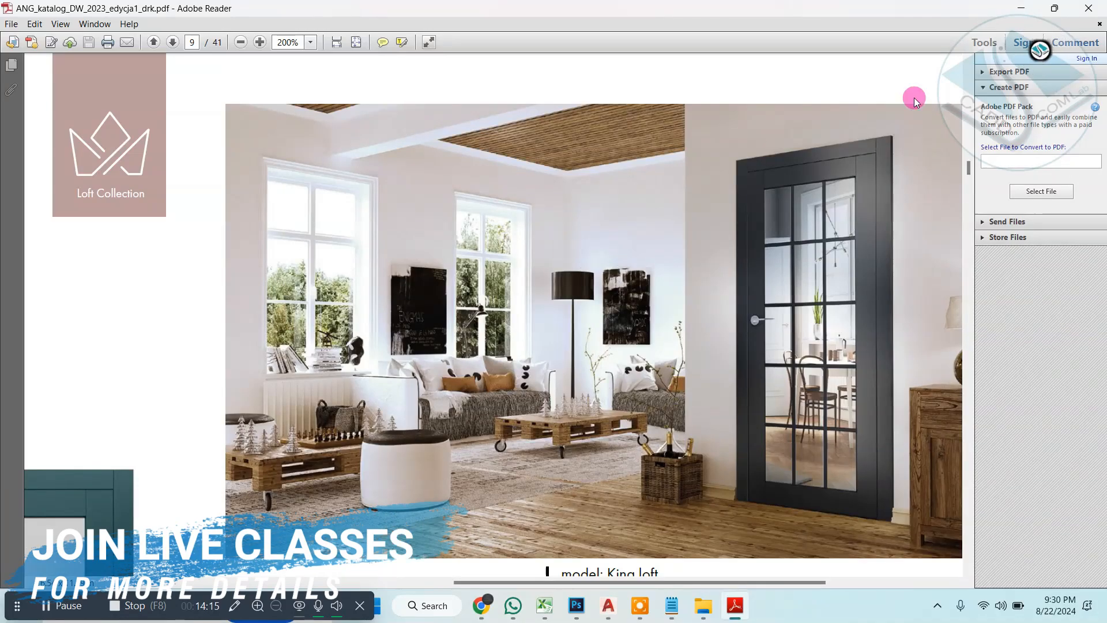
left_click(1089, 8)
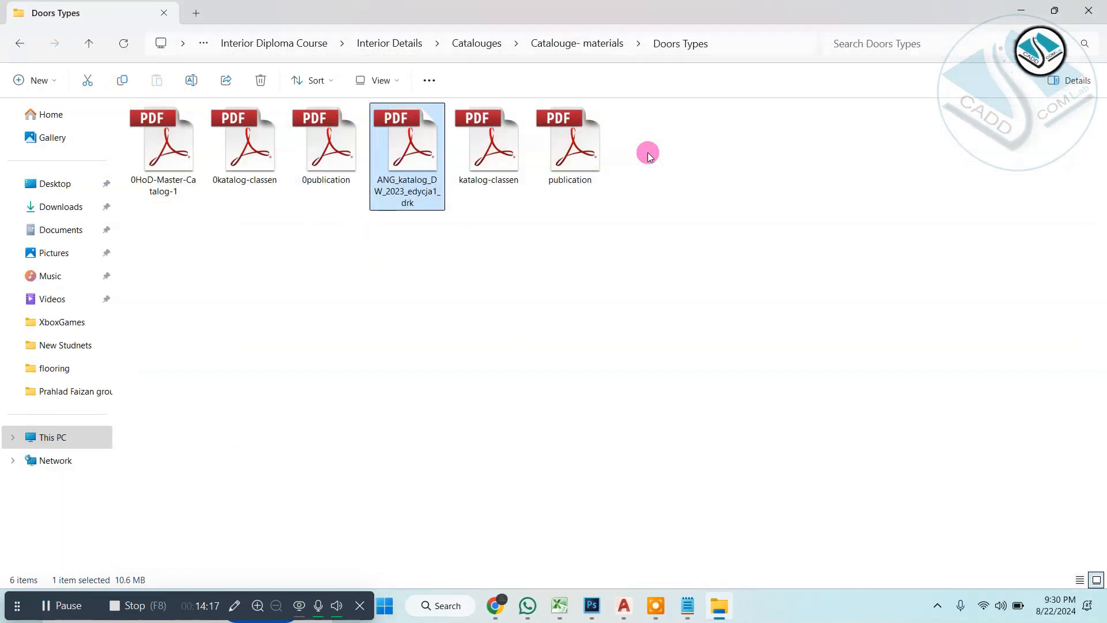
left_click(984, 19)
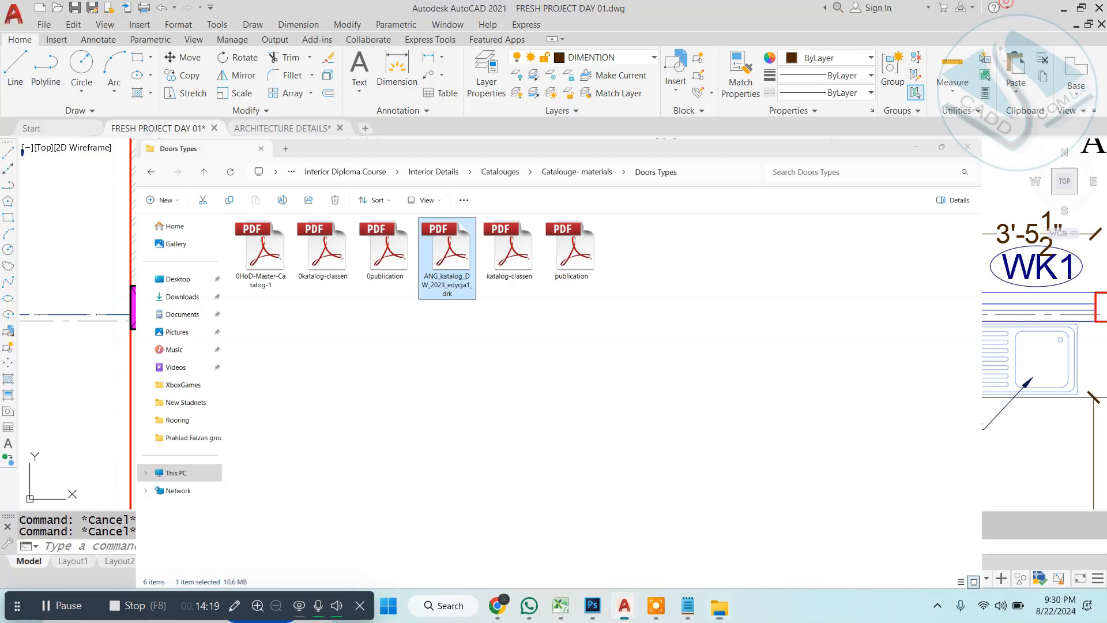
Step: Examine the door plans and elevations D1 to D7 and the sliding doors DW1 to DW4 on the door sheet
scroll(435, 264, "down", 6)
scroll(435, 264, "down", 3)
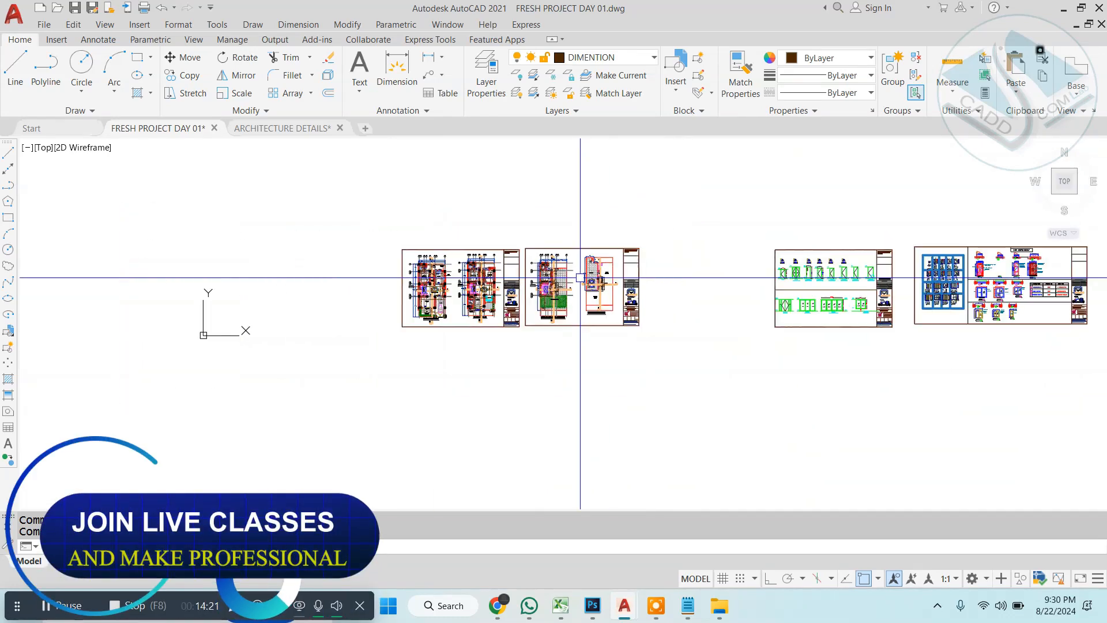
scroll(828, 345, "up", 8)
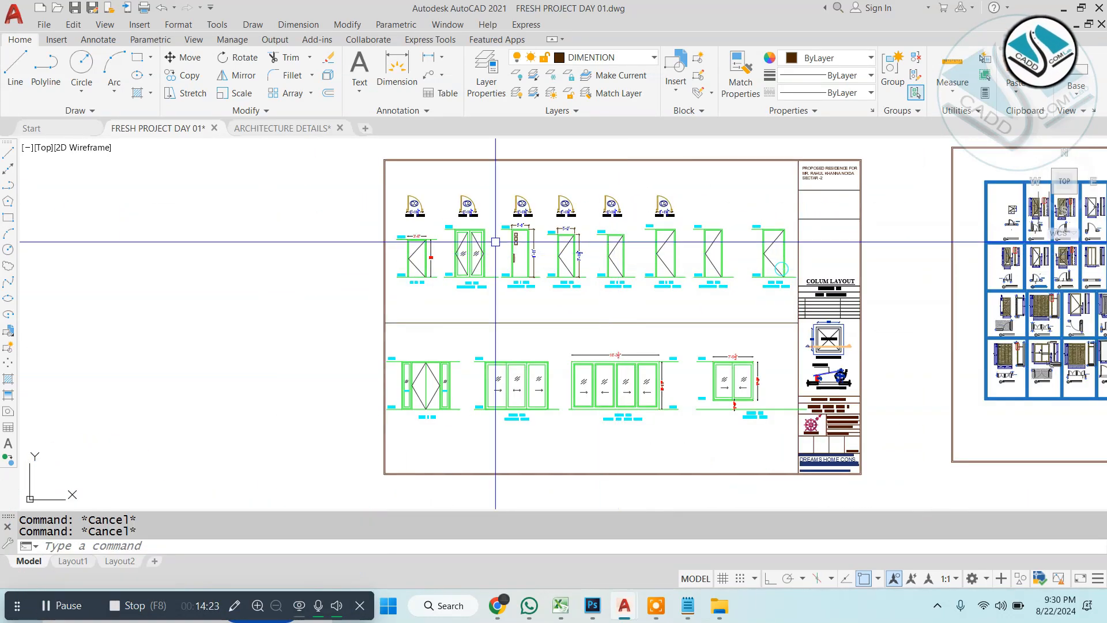
scroll(519, 230, "up", 7)
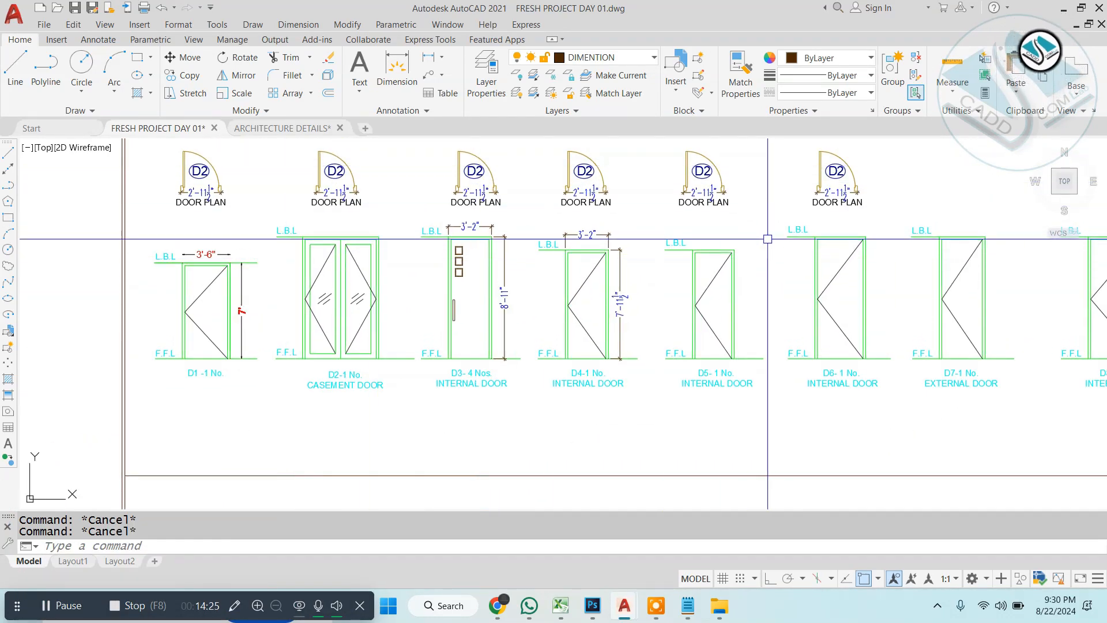
scroll(701, 245, "down", 3)
scroll(532, 235, "up", 5)
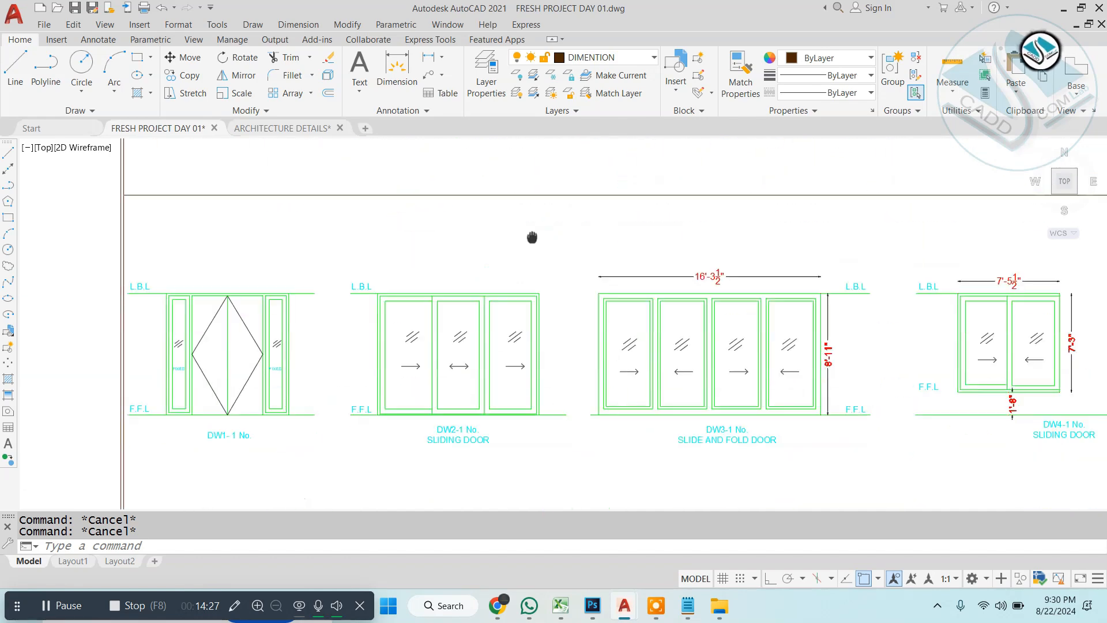
scroll(533, 234, "down", 6)
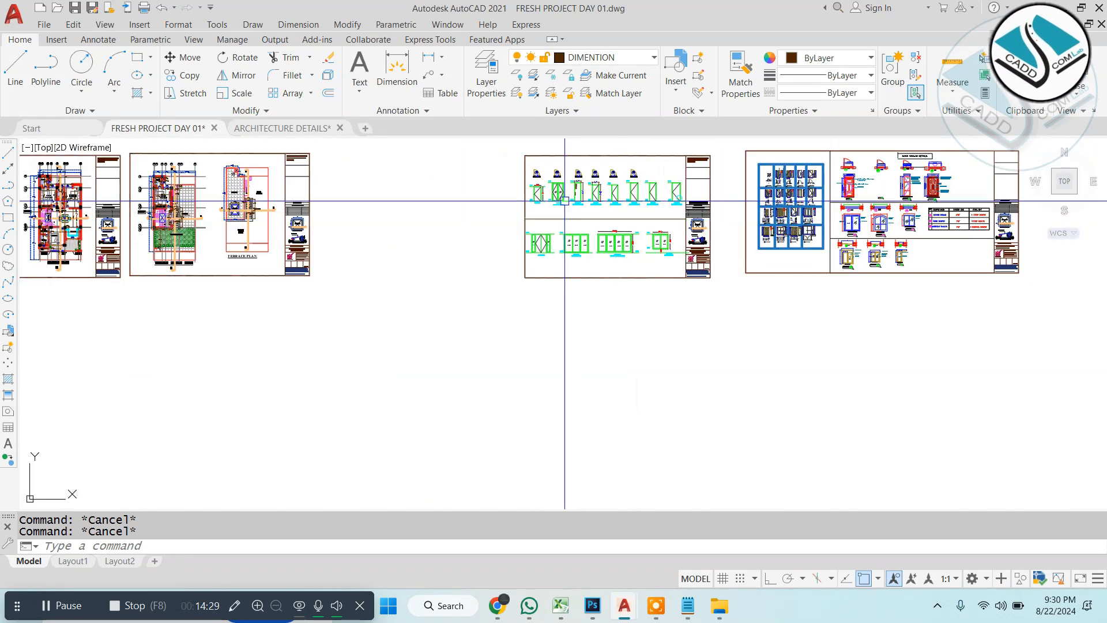
Step: Move the whole door elevation sheet with its title block to directly below the first floor plan sheet
scroll(736, 237, "up", 2)
scroll(885, 204, "up", 2)
left_click(894, 161)
left_click(363, 430)
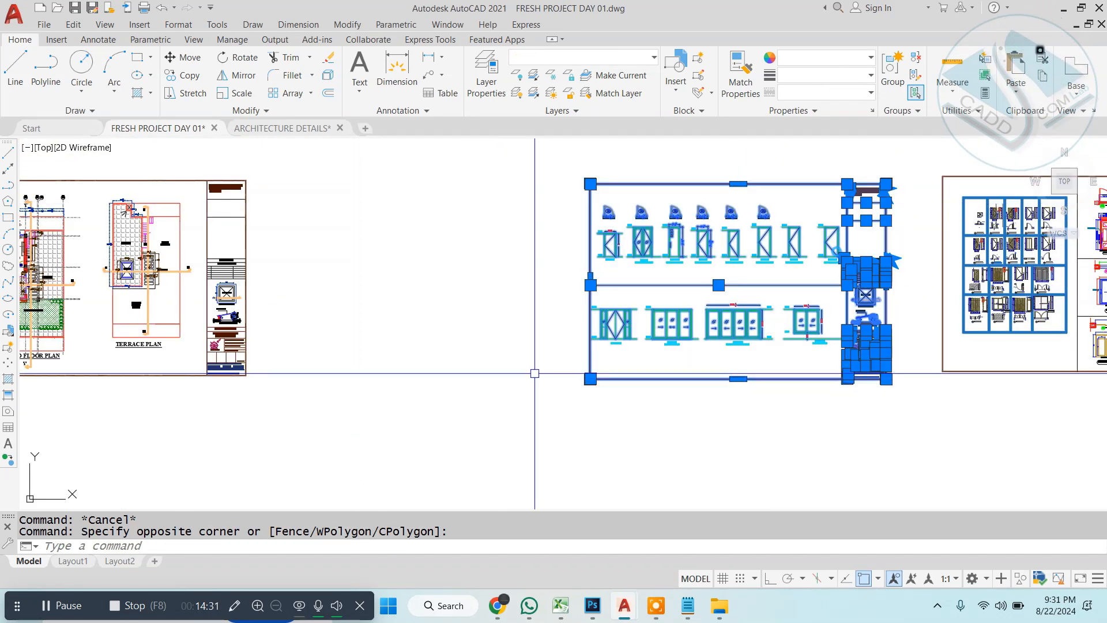
type("m")
key("Return")
left_click(660, 299)
scroll(675, 259, "down", 2)
scroll(518, 346, "up", 2)
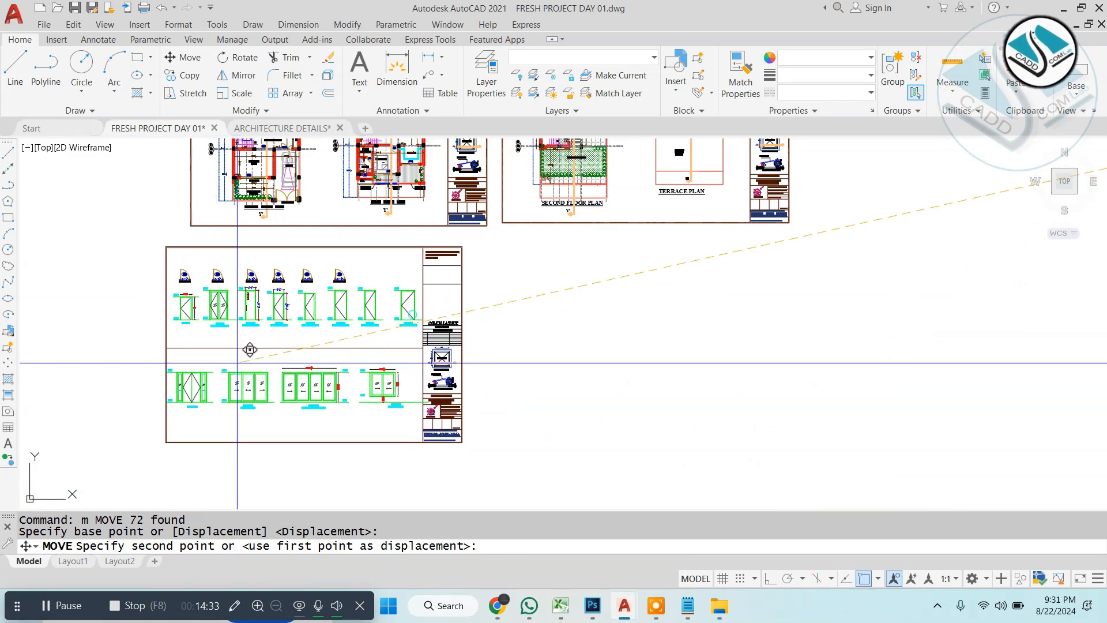
key("Escape")
key("Escape")
scroll(329, 190, "up", 4)
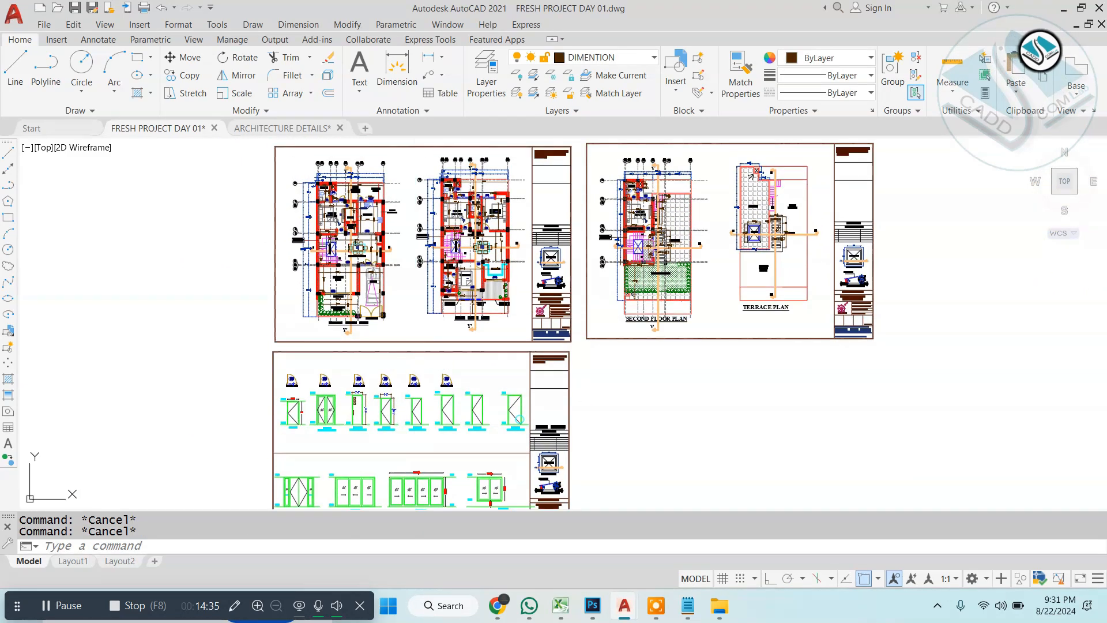
scroll(329, 190, "up", 8)
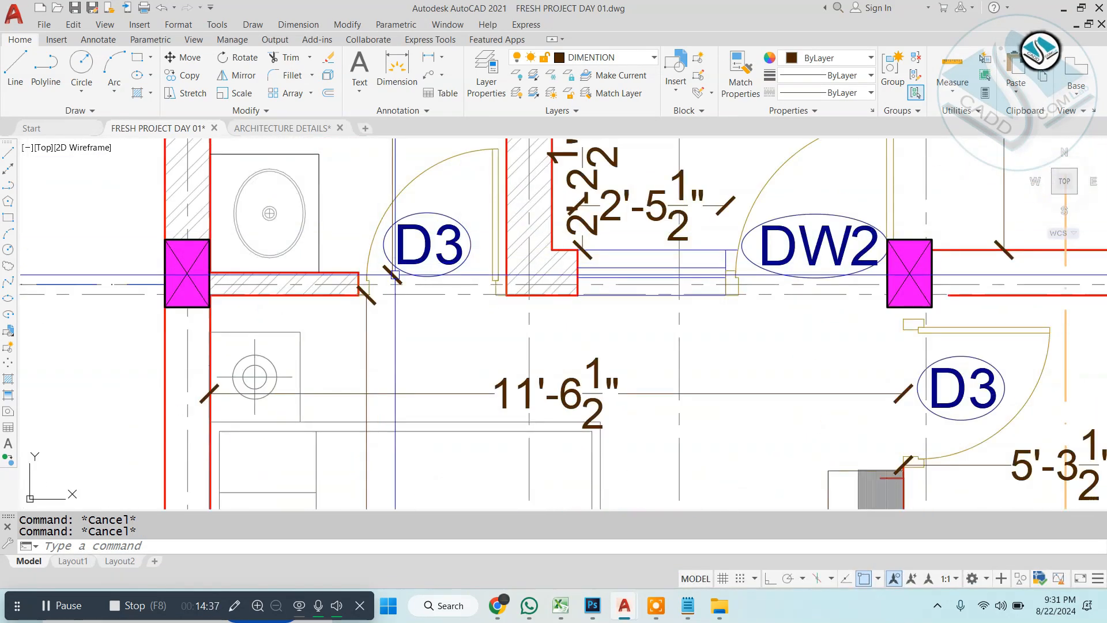
scroll(399, 317, "down", 4)
scroll(370, 259, "up", 4)
left_click(359, 241)
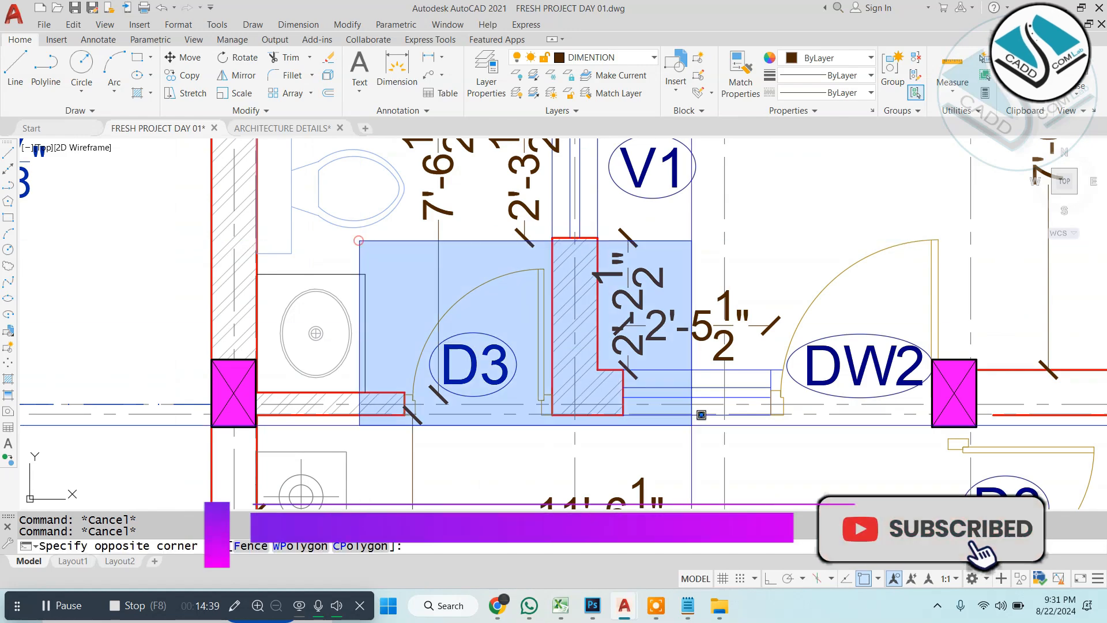
left_click(692, 425)
left_click(403, 359)
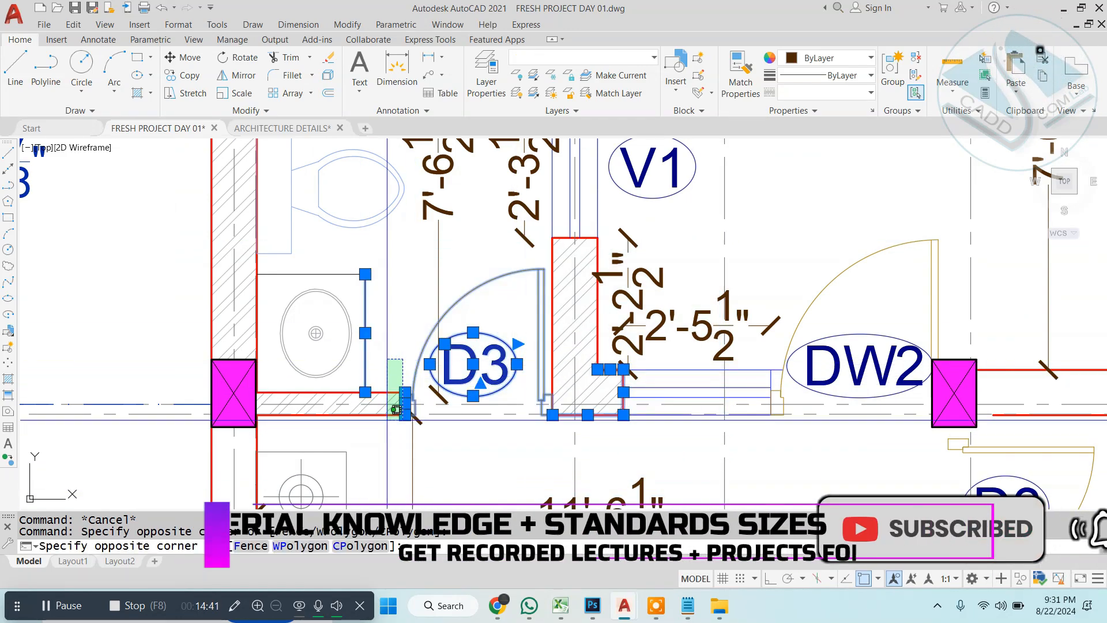
left_click(373, 430)
middle_click_drag(373, 430, 364, 414)
key("Escape")
Step: Copy the D1 door beside the powder room, with its tag, adjoining wall lines and column, to the empty area beside the door sheet
scroll(408, 319, "down", 5)
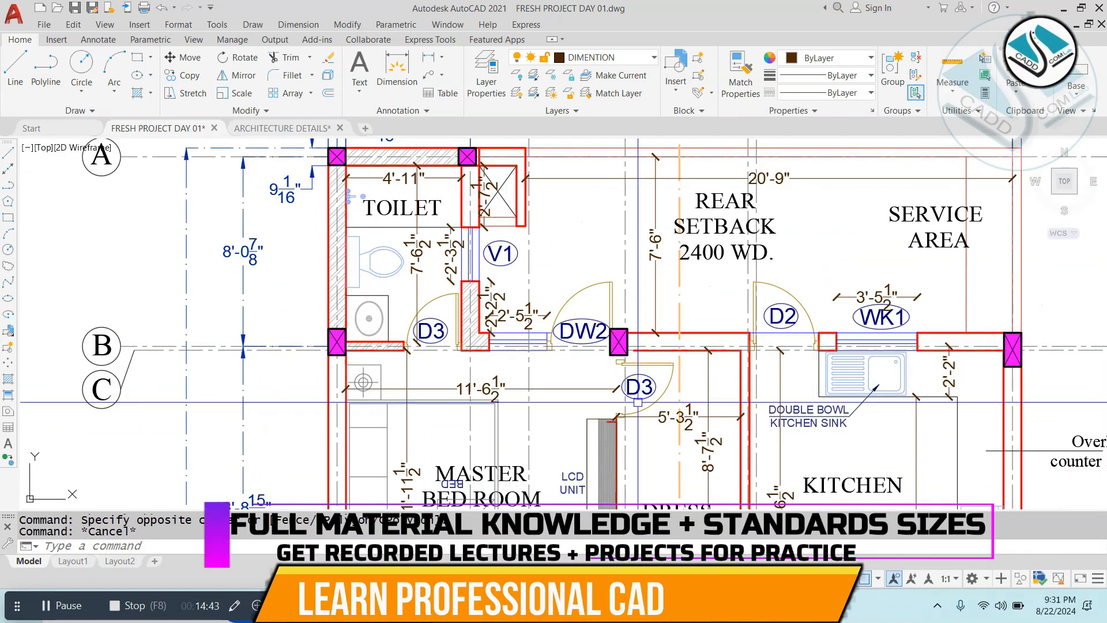
mouse_move(638, 401)
middle_mouse_down()
mouse_move(540, 227)
mouse_move(510, 145)
middle_mouse_up()
scroll(510, 145, "down", 3)
key("Escape")
scroll(470, 289, "up", 8)
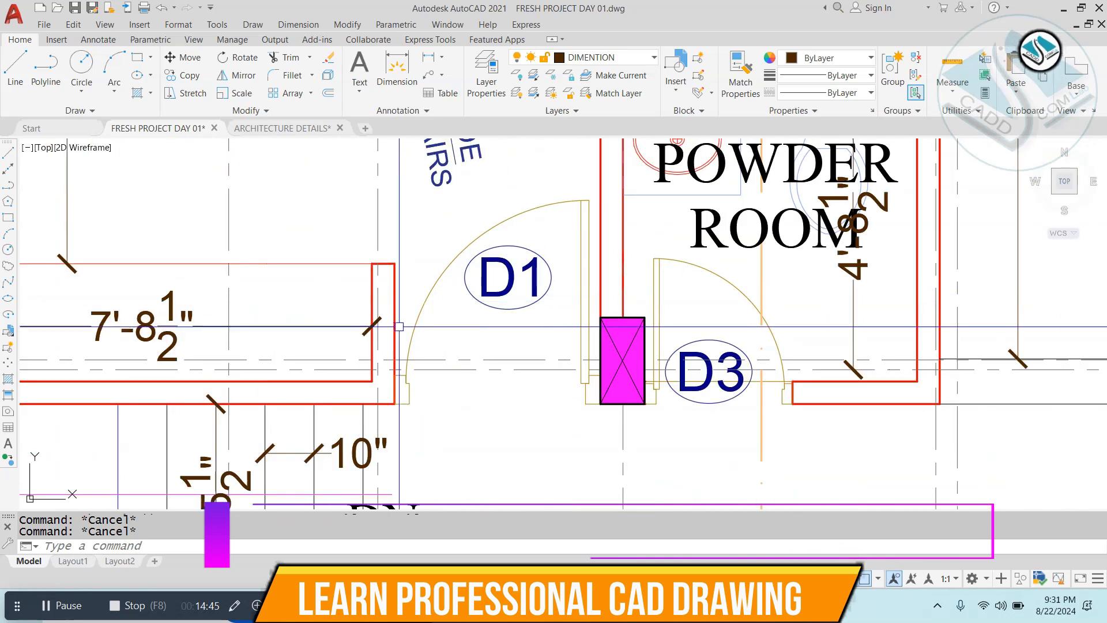
left_click(289, 230)
left_click(697, 442)
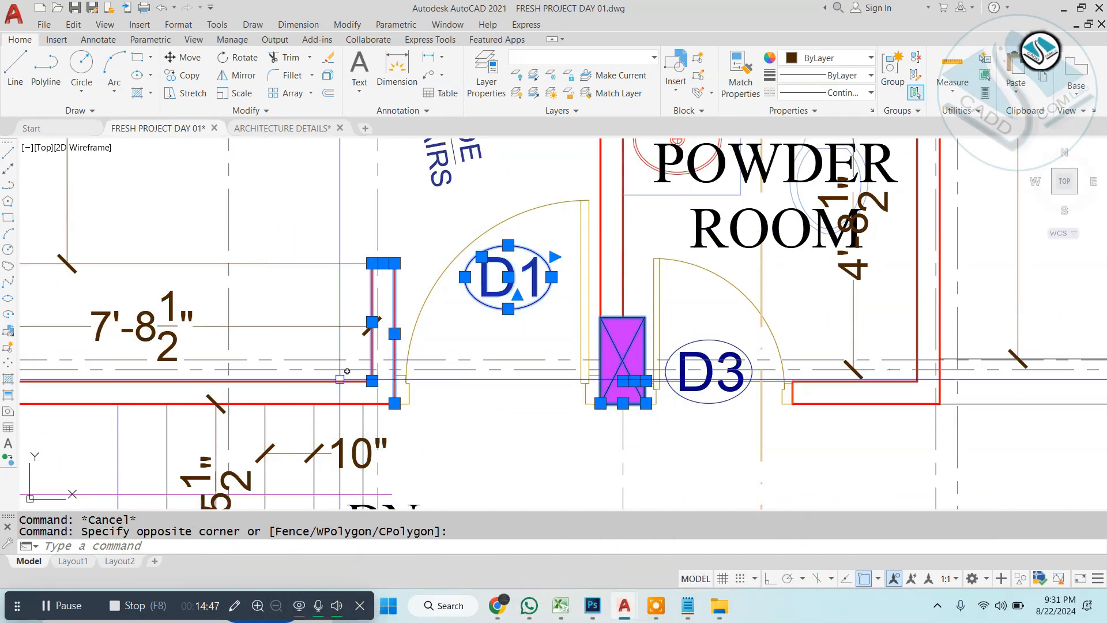
left_click(497, 206)
left_click(485, 290)
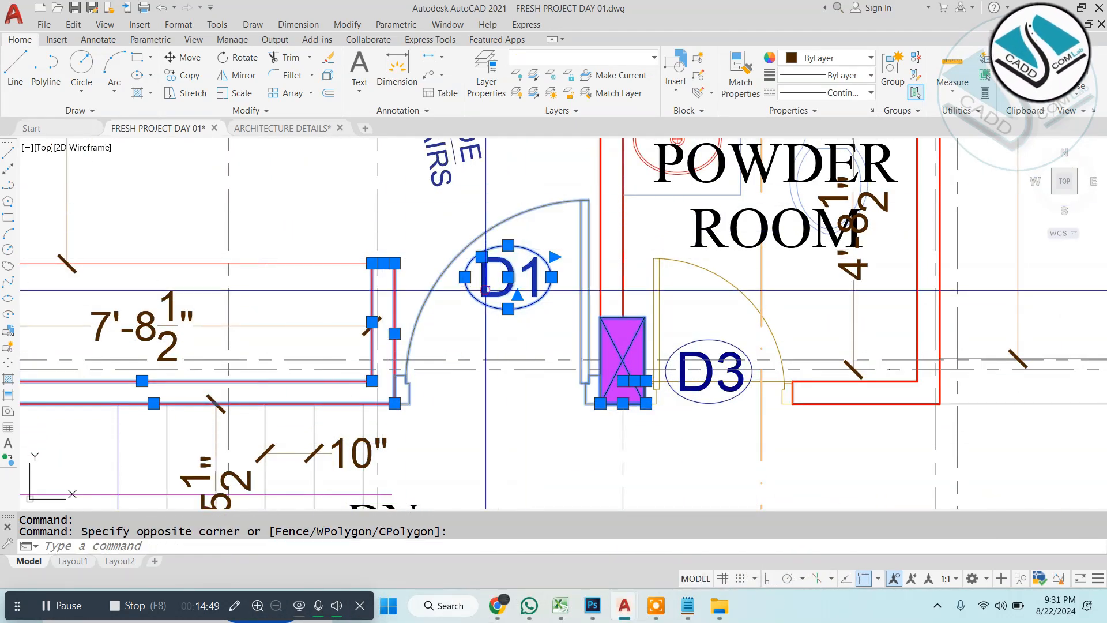
type("o")
key("Return")
left_click(485, 290)
scroll(485, 290, "down", 8)
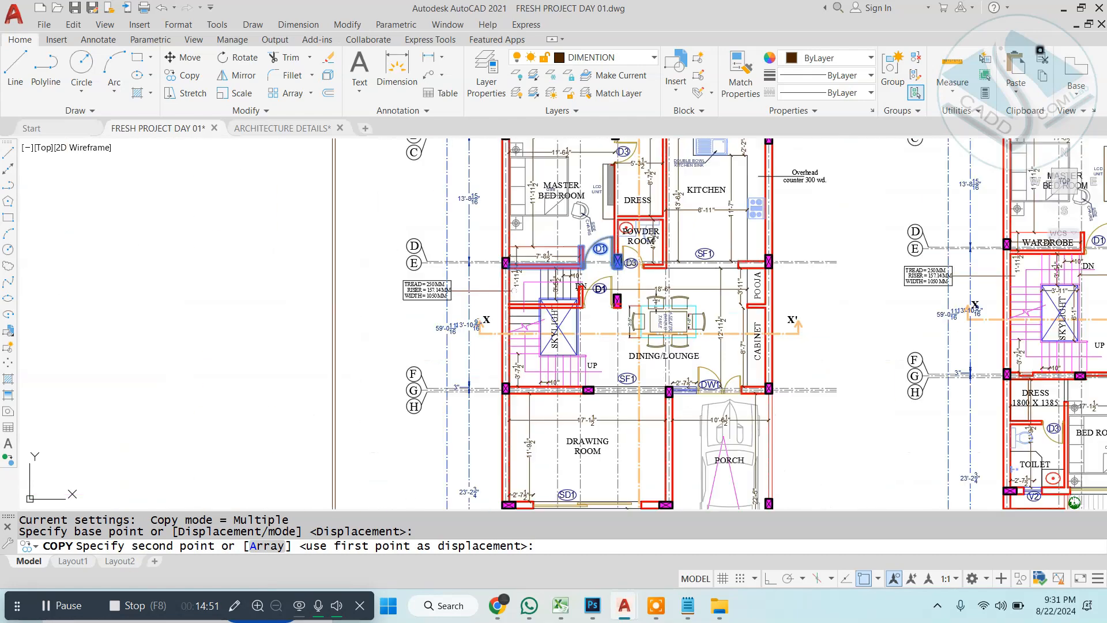
middle_click_drag(537, 370, 536, 174)
scroll(537, 174, "up", 10)
left_click(444, 322)
key("Escape")
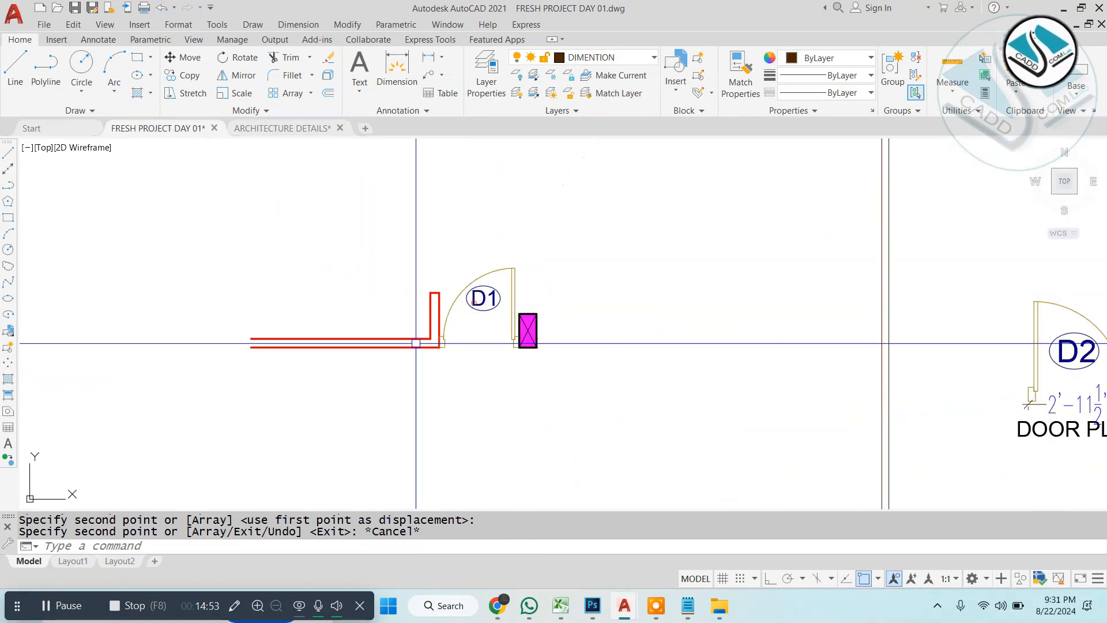
Step: Extend the inner face line of the wall beside D1 across the stub to the door frame
key("Escape")
key("Escape")
scroll(449, 333, "up", 4)
key("Return")
left_click(386, 358)
left_click(353, 400)
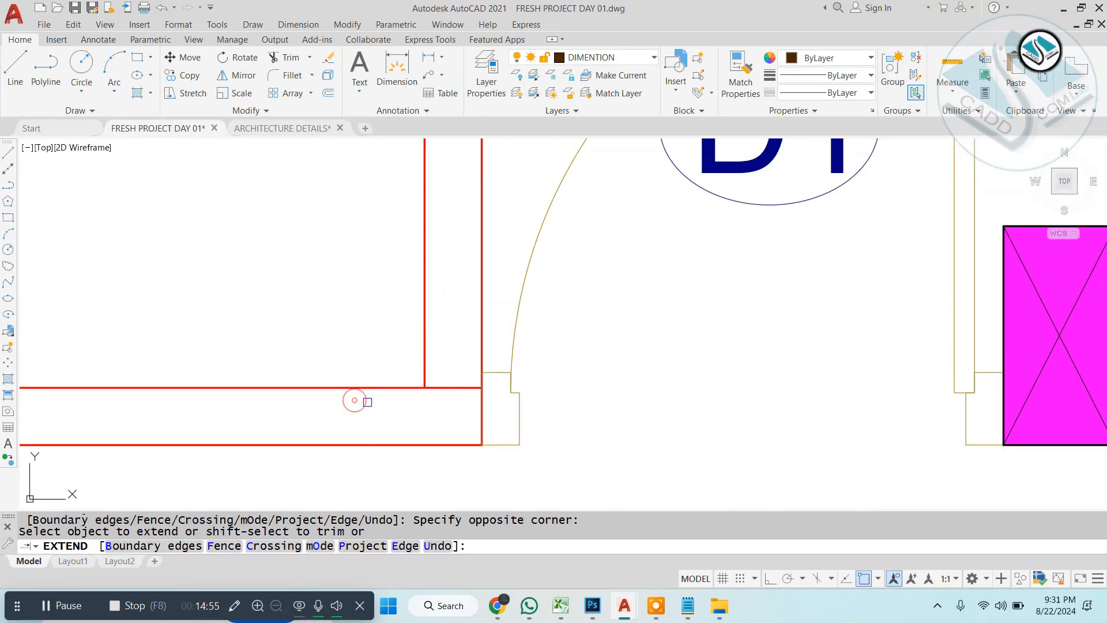
key("Escape")
key("Escape")
Step: Trim the upright wall stub's line above the D1 door frame
type("tr")
key("Return")
key("Return")
left_click(500, 251)
left_click(378, 296)
scroll(441, 310, "down", 2)
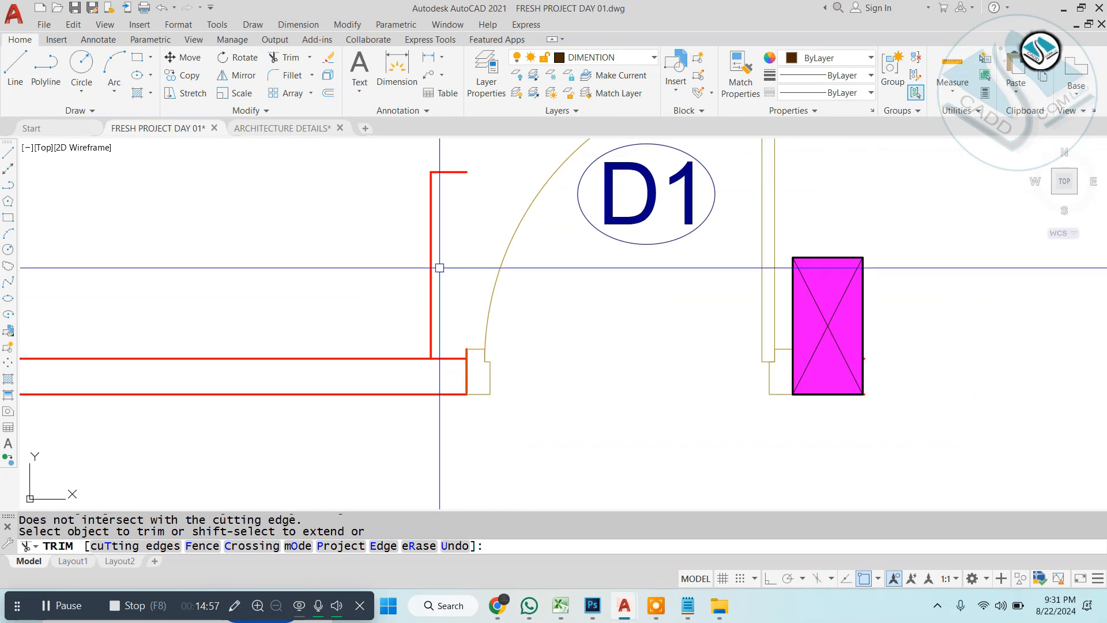
Step: Erase the remaining lines of the upright wall stub beside the D1 door, leaving only the straight wall
key("Escape")
key("Escape")
left_click(455, 257)
left_click(415, 286)
type("e")
key("Return")
left_click(493, 156)
left_click(420, 192)
key("Escape")
scroll(484, 310, "down", 4)
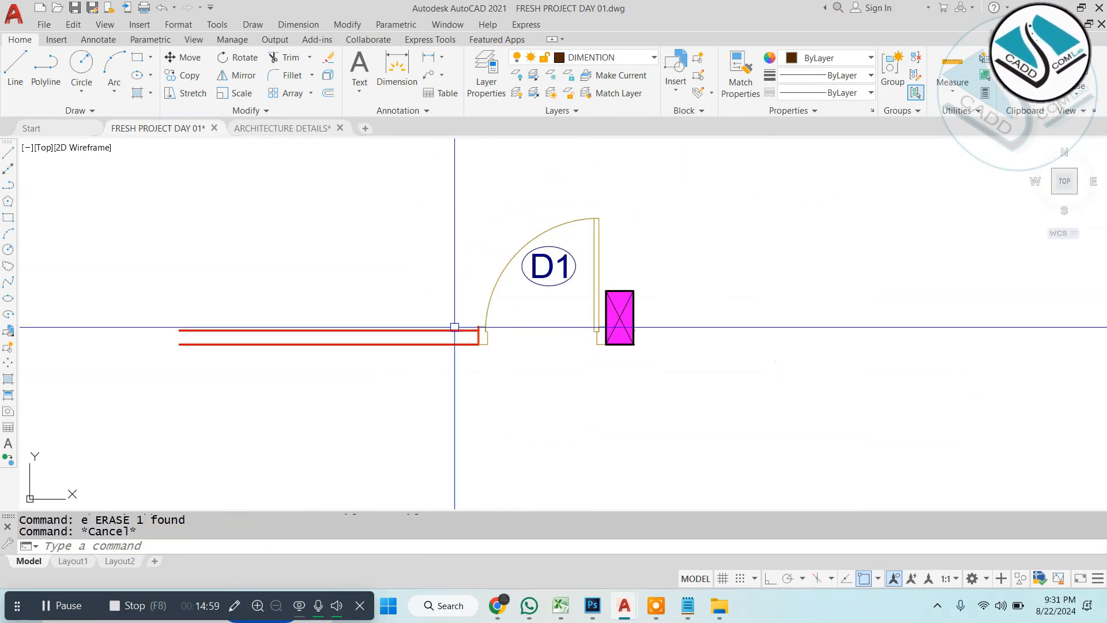
Step: Draw a line straight across the wall beside the D1 swing arc, joining its two faces
type("l")
key("Return")
scroll(406, 328, "up", 5)
left_click(367, 338)
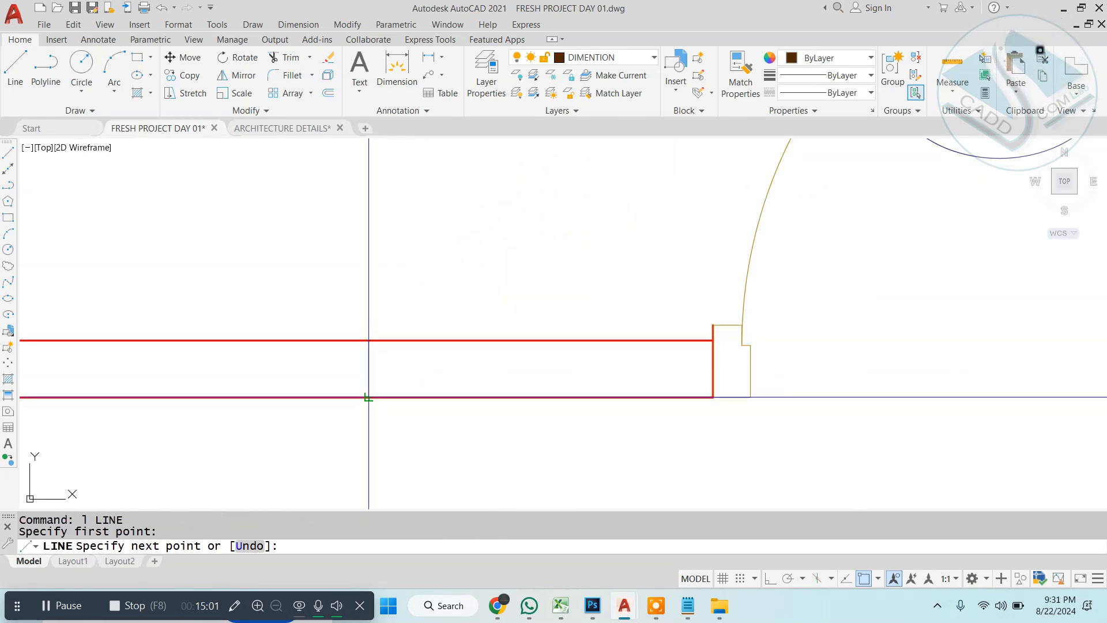
left_click(367, 397)
middle_click_drag(434, 333, 591, 281)
key("Escape")
Step: Trim off both wall face lines beyond the new closing line to shorten the wall beside D1
type("tr")
key("Return")
left_click(462, 223)
left_click(366, 431)
scroll(461, 349, "down", 5)
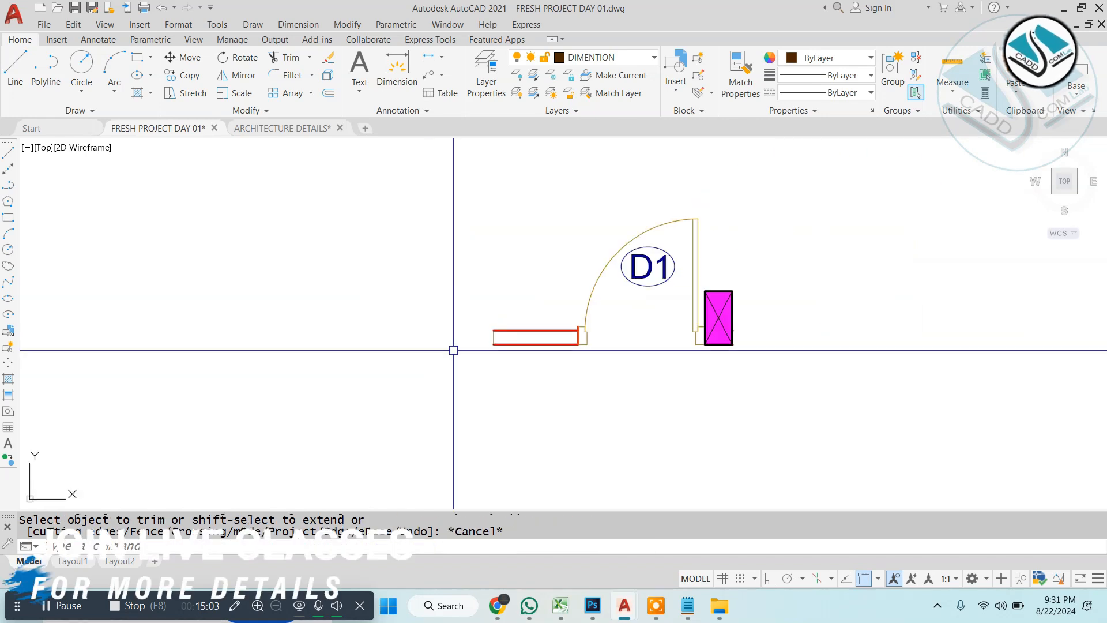
scroll(526, 346, "up", 2)
left_click(568, 267)
left_click(469, 352)
key("Escape")
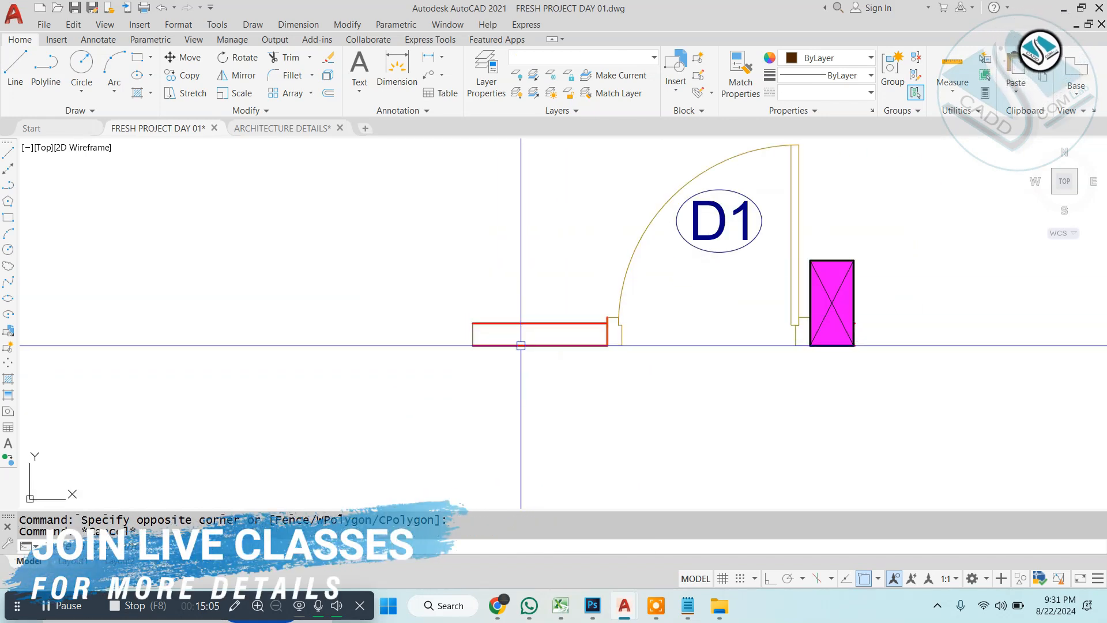
Step: Draw a long rectangular wall running outward from the D1 hinge-side frame, across the column
middle_click_drag(470, 346, 314, 340)
type("rec")
key("Return")
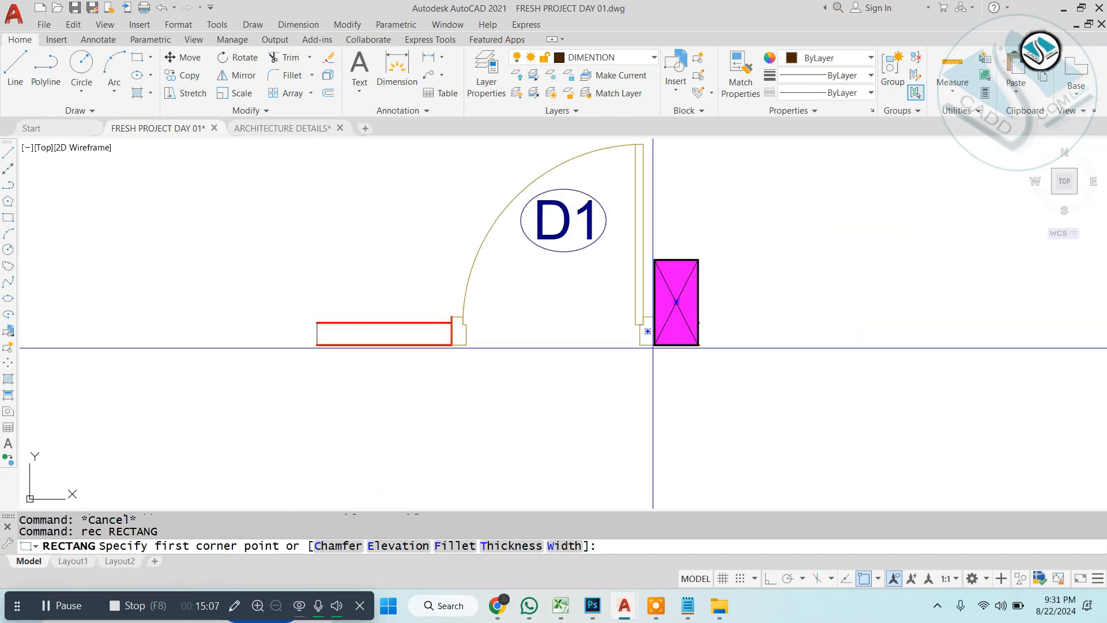
left_click(640, 345)
key("Escape")
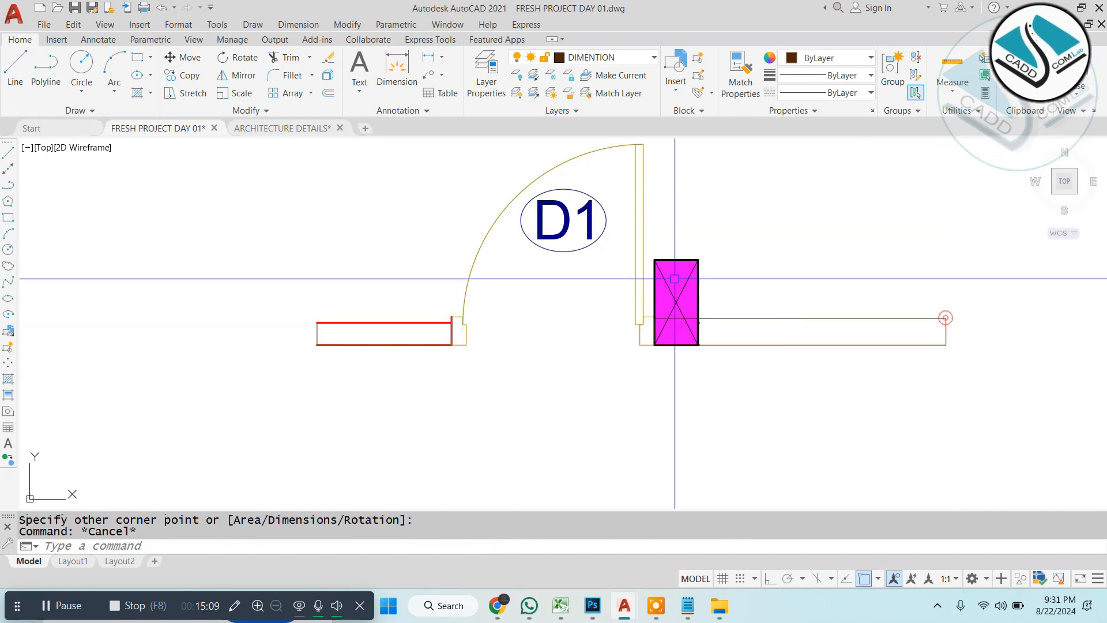
Step: Erase the column and the leftover red wall lines inside the new rectangular wall
left_click(778, 314)
scroll(616, 267, "up", 5)
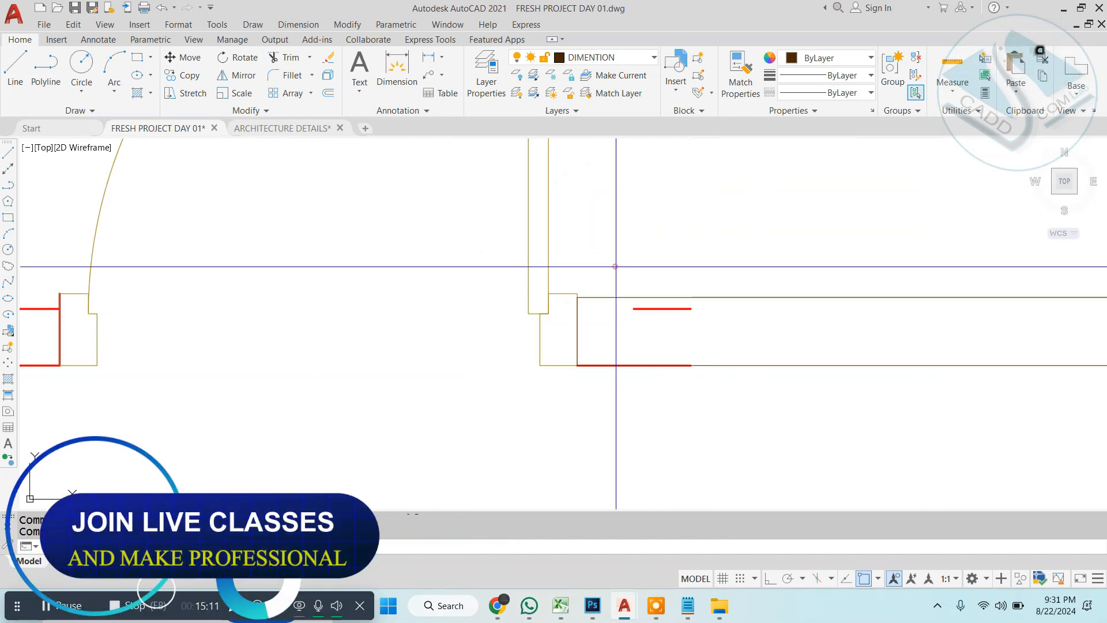
left_click(657, 360)
type("e")
key("Return")
scroll(585, 358, "down", 4)
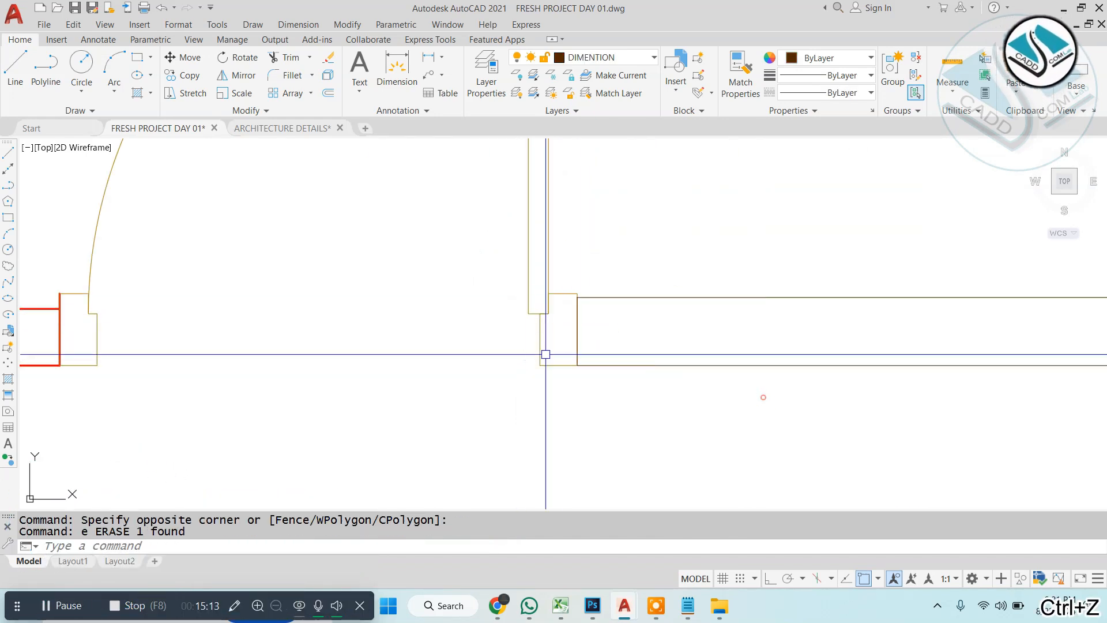
Step: Stretch the outer end of the hinge-side rectangular wall horizontally inward to shorten it, with Ortho on
key("Escape")
key("Escape")
key("Return")
left_click(871, 297)
left_click(709, 398)
key("Return")
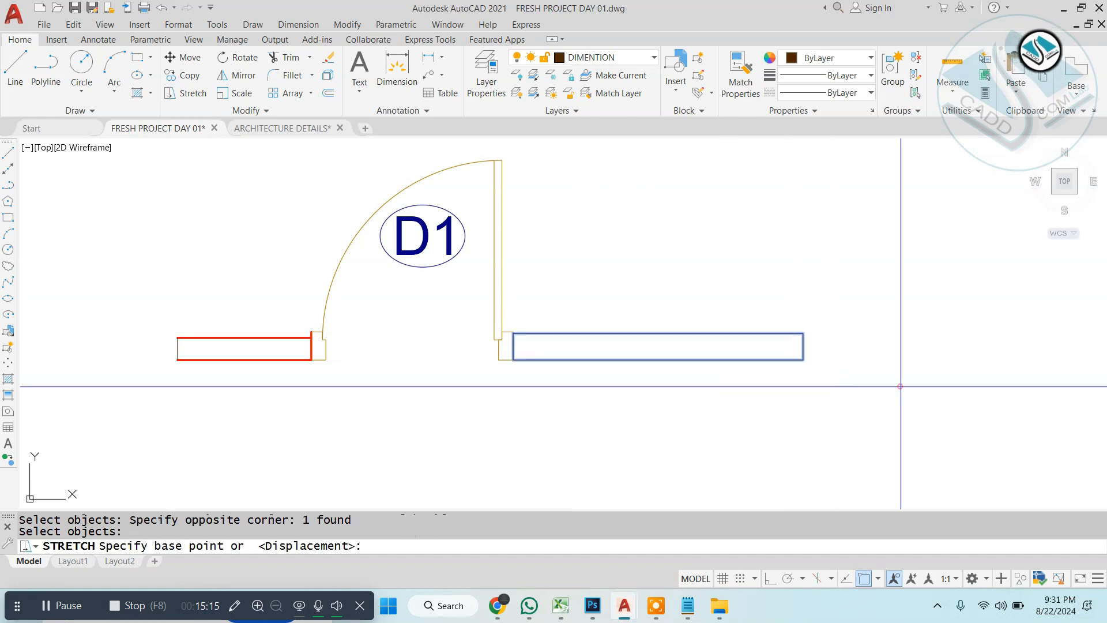
left_click(901, 386)
left_click(773, 581)
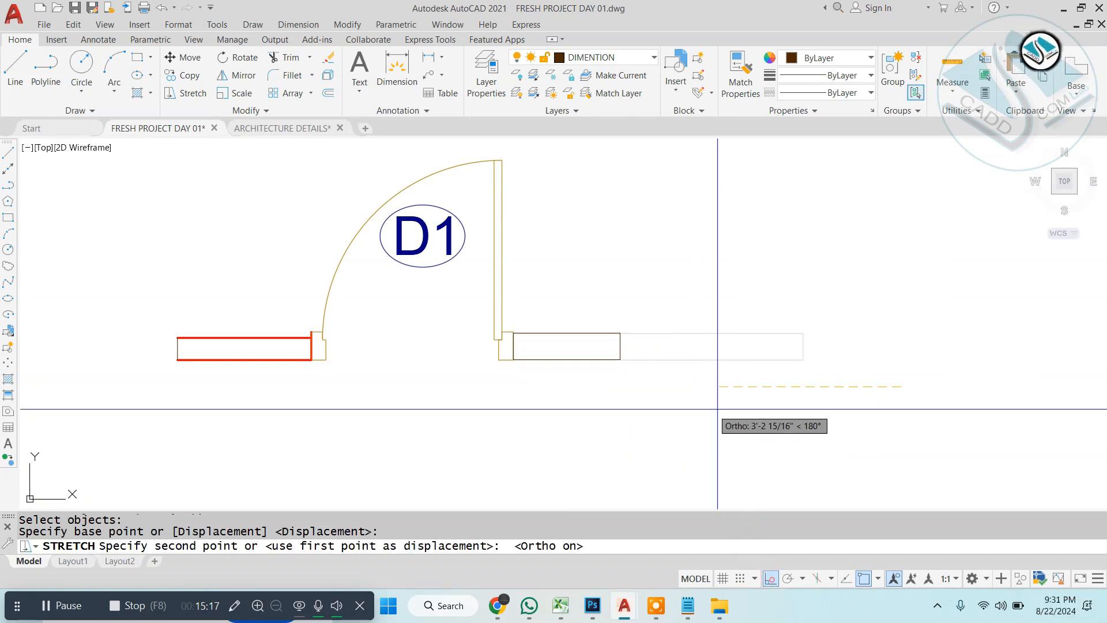
left_click(737, 405)
key("Escape")
Step: Stretch the outer end of the red wall horizontally toward the D1 door to shorten it
middle_click_drag(216, 313, 287, 301)
key("s")
key("Return")
left_click(287, 302)
left_click(199, 403)
key("Return")
left_click(219, 400)
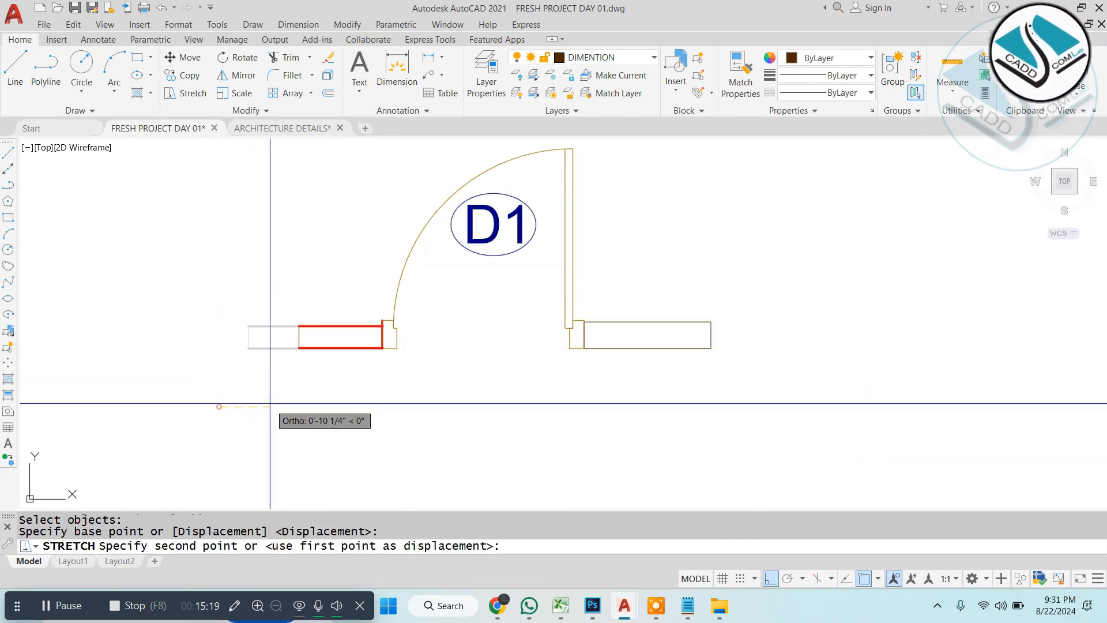
left_click(257, 400)
key("Escape")
key("Escape")
scroll(528, 366, "down", 5)
scroll(552, 361, "up", 3)
Step: Hatch both wall pieces beside the D1 door with the ANSI32 pattern at scale 6
type("h HATCH")
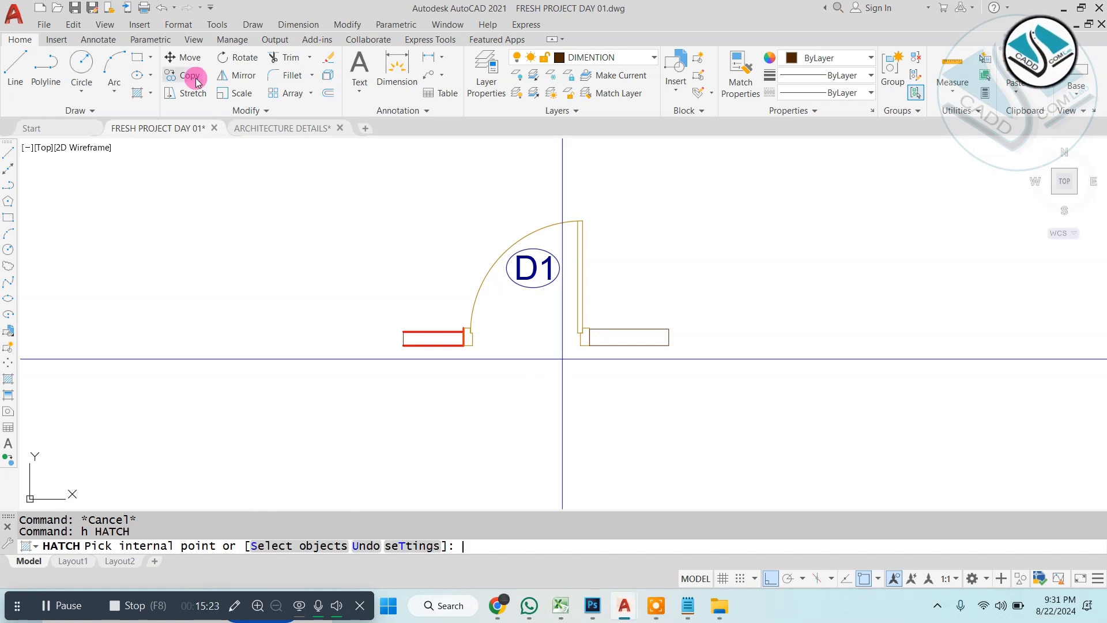
left_click(299, 81)
scroll(423, 326, "up", 2)
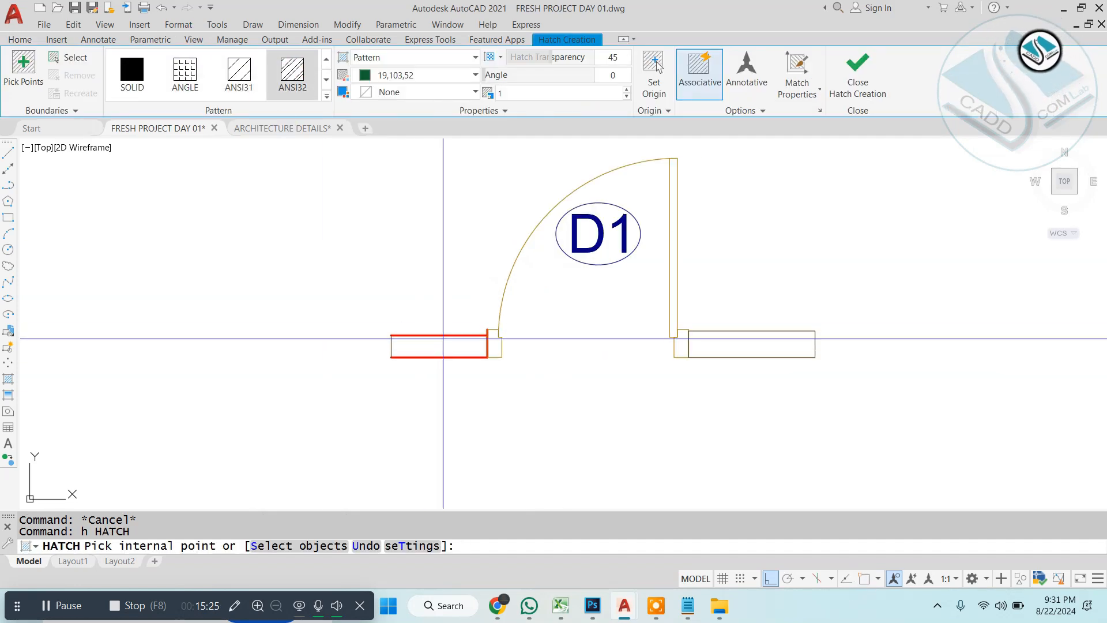
left_click(446, 338)
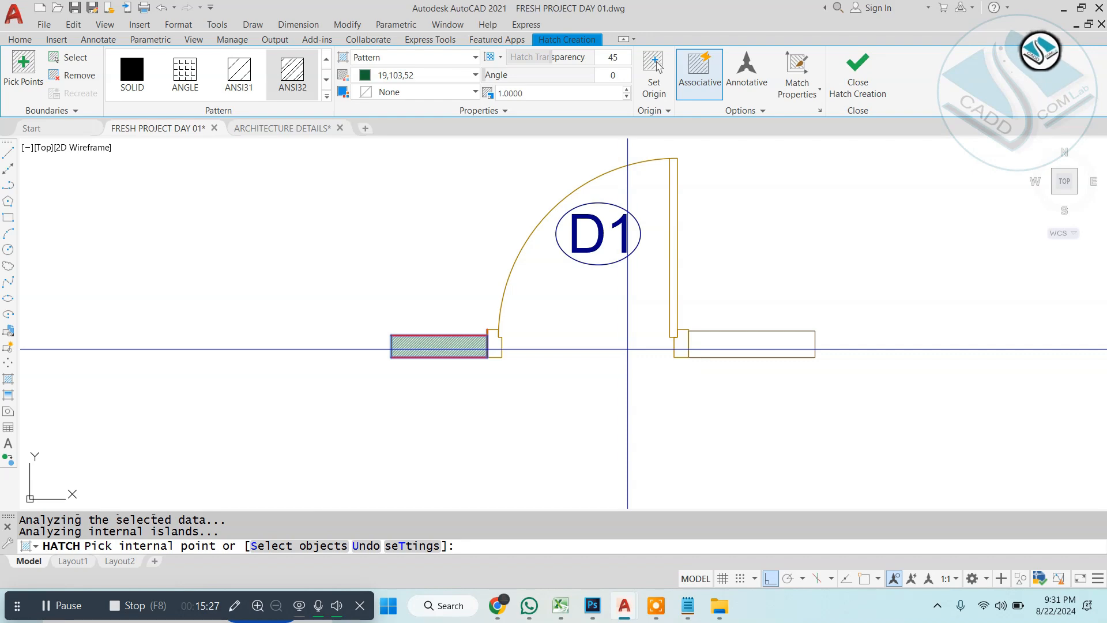
left_click(751, 347)
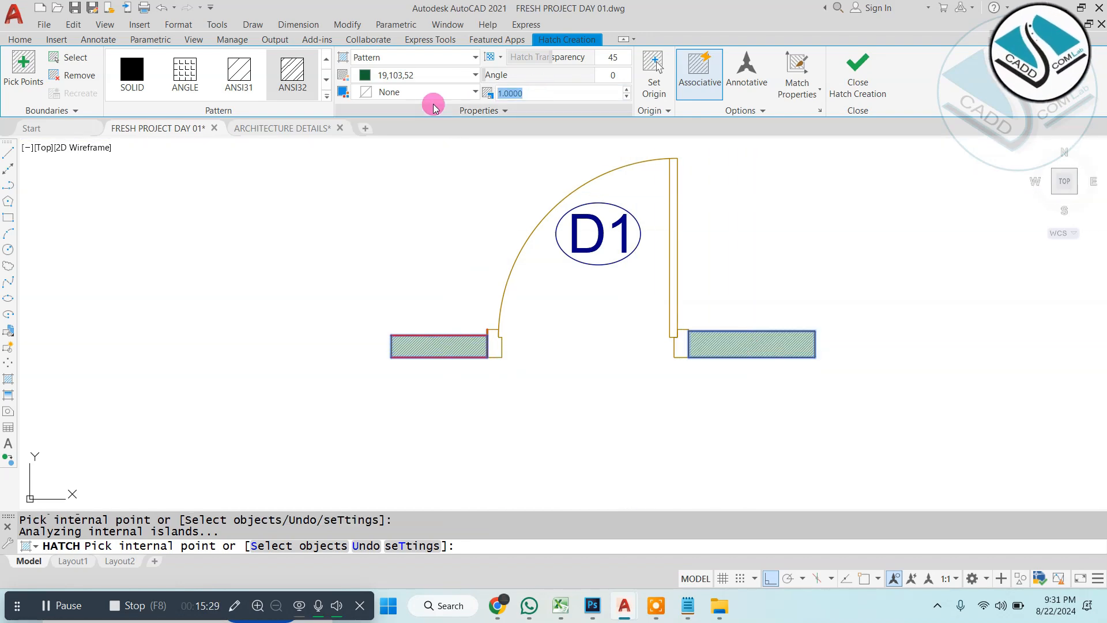
left_click(834, 94)
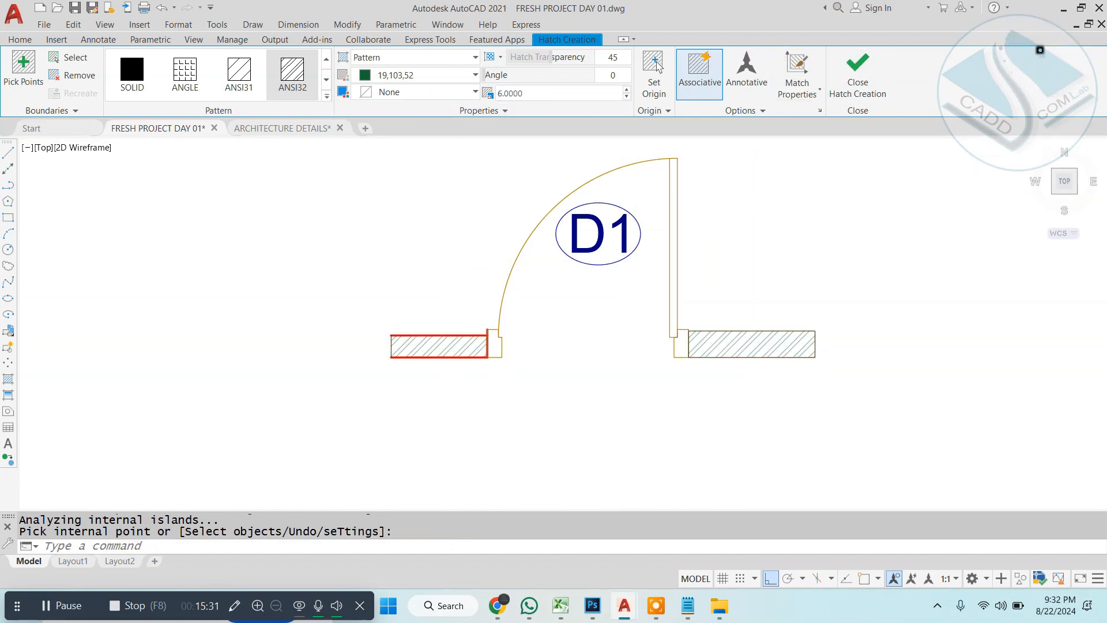
scroll(536, 315, "down", 10)
scroll(697, 347, "up", 10)
key("Escape")
Step: Explode the block that holds the door plans and elevations on the door sheet
scroll(597, 327, "down", 4)
left_click(594, 328)
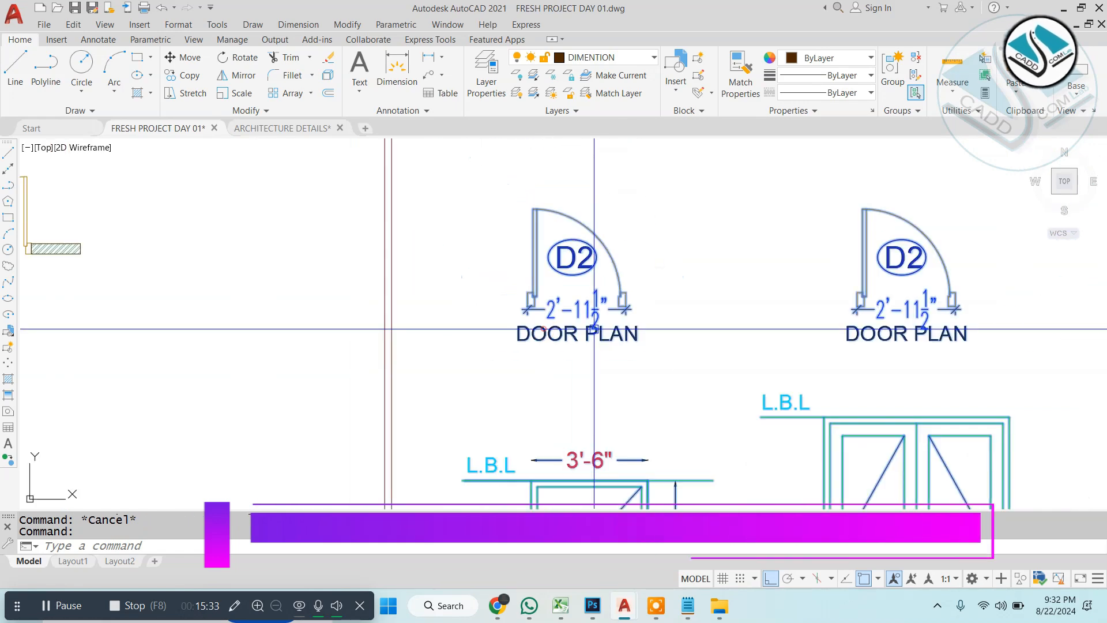
type("x")
key("space")
scroll(579, 269, "up", 6)
left_click(551, 175)
left_click(499, 274)
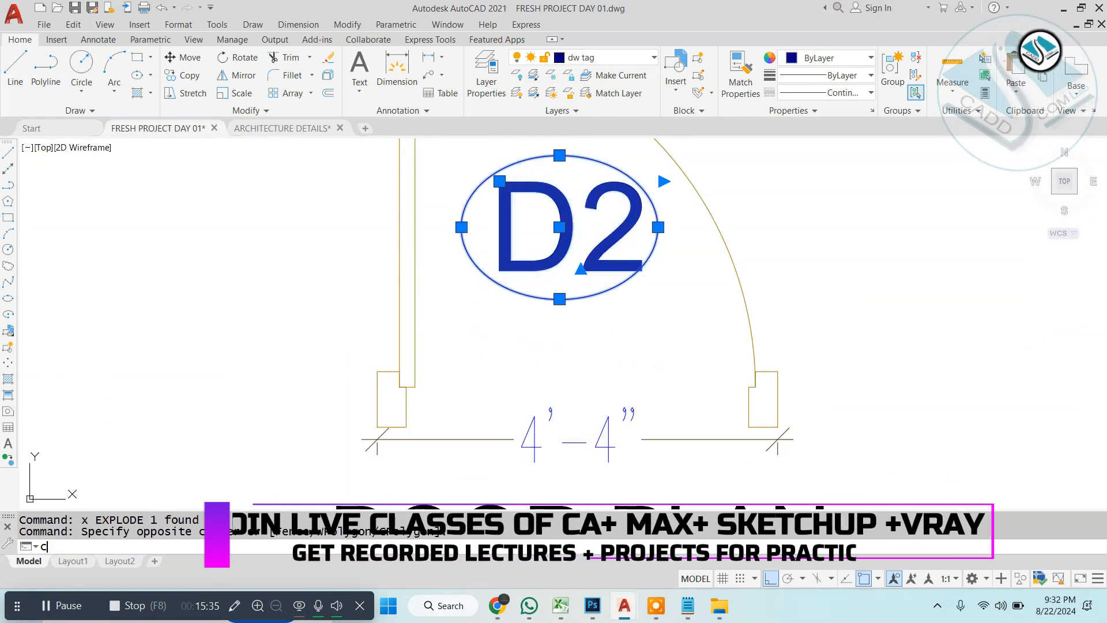
type("co")
key("space")
left_click(499, 275)
scroll(522, 317, "down", 5)
scroll(403, 329, "down", 2)
middle_click_drag(316, 317, 503, 235)
key("Escape")
Step: Move the D1 tag, text and ellipse together, straight down into the door opening
scroll(378, 301, "up", 6)
scroll(580, 245, "up", 6)
left_click(581, 232)
left_click(463, 351)
type("m")
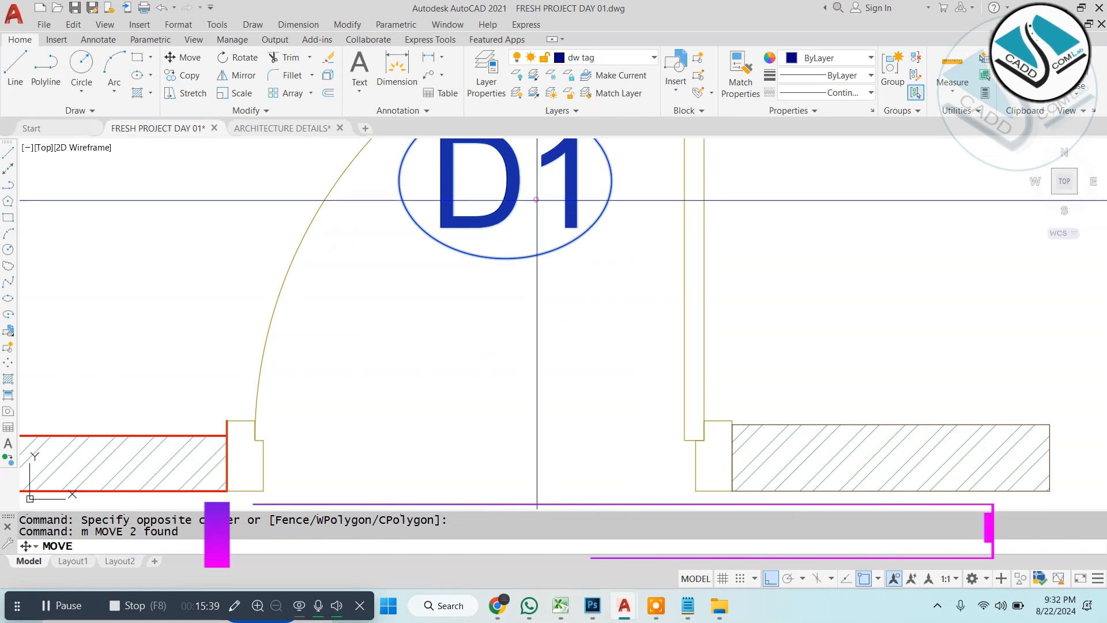
left_click(539, 200)
middle_click_drag(548, 373, 553, 257)
left_click(546, 326)
key("Escape")
Step: Compare the D1 plan and its hatched wall end with the door plans on the door sheet
scroll(398, 302, "down", 6)
middle_click_drag(743, 308, 303, 323)
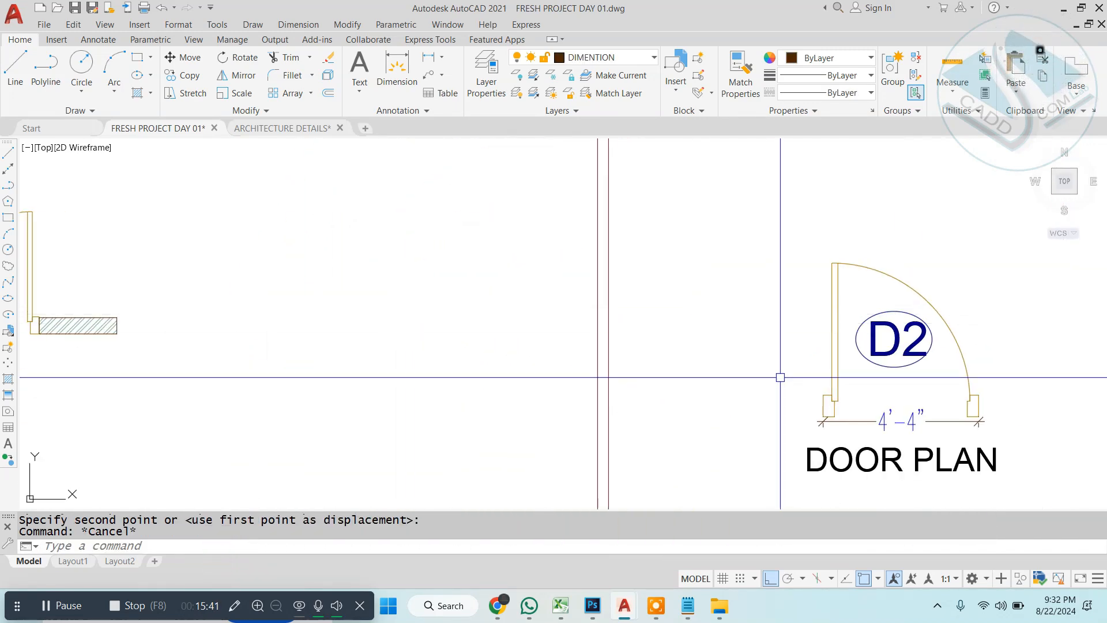
scroll(593, 284, "down", 3)
scroll(600, 337, "down", 4)
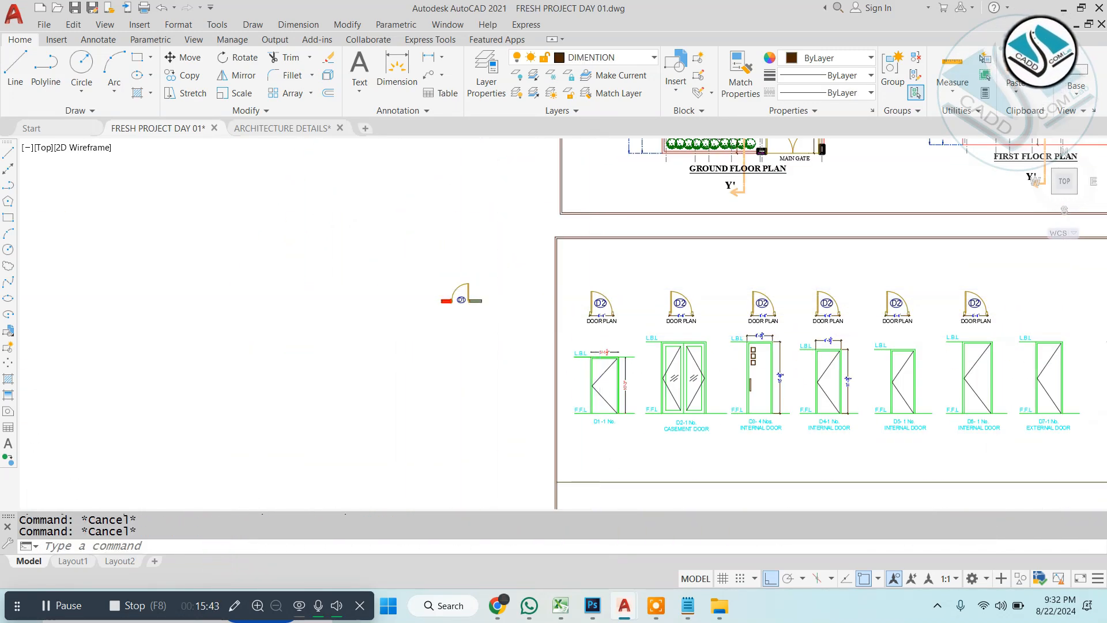
scroll(441, 300, "up", 6)
scroll(655, 306, "up", 4)
middle_click_drag(439, 311, 552, 300)
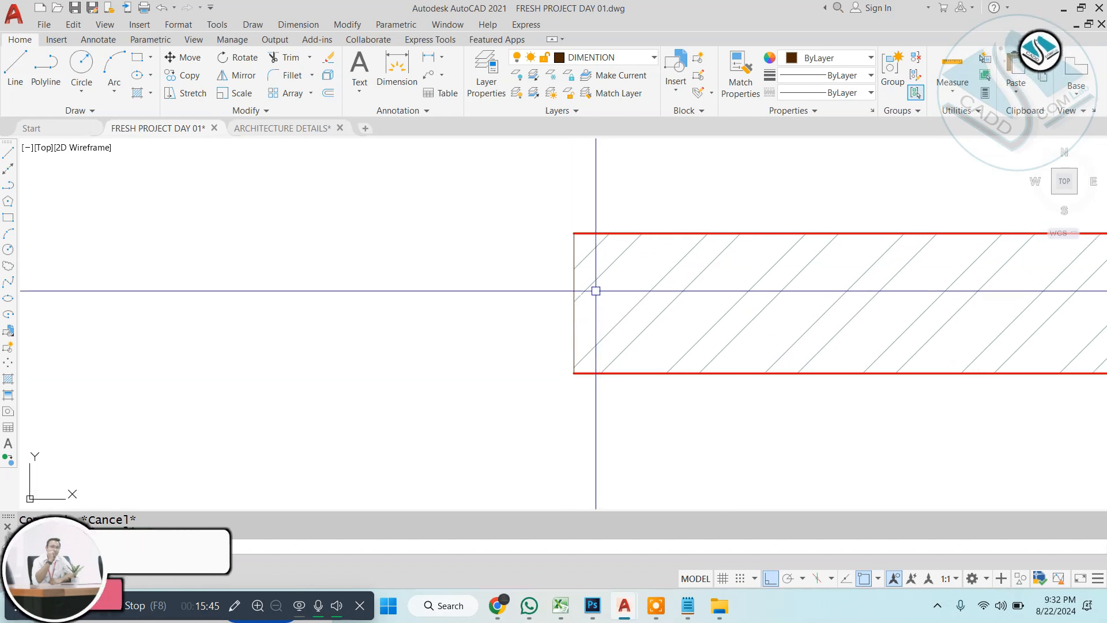
scroll(565, 297, "down", 10)
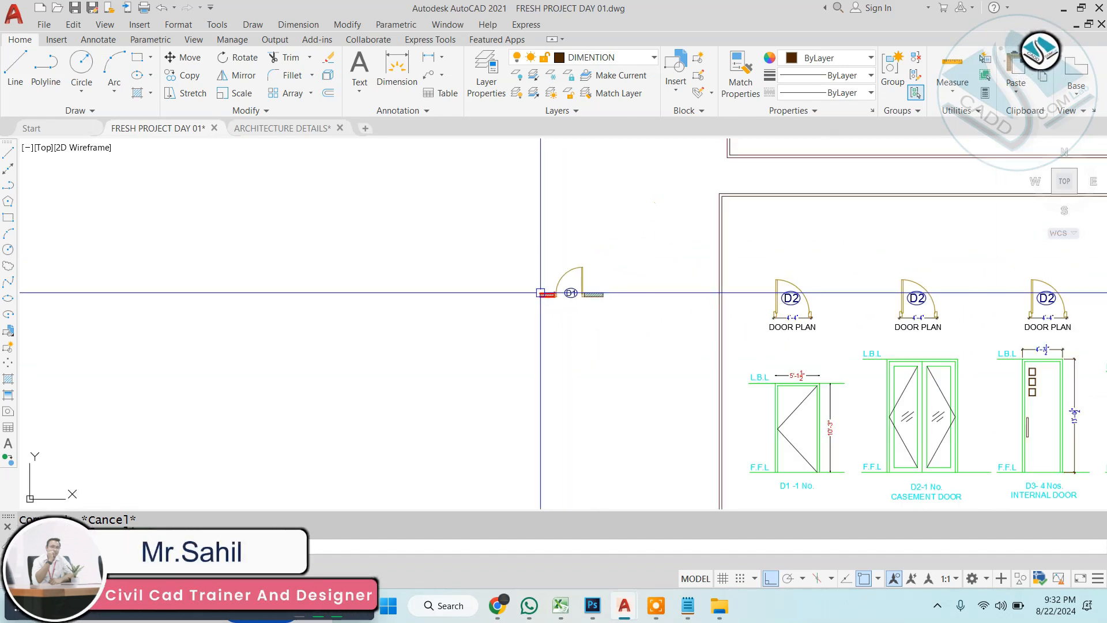
scroll(540, 293, "up", 8)
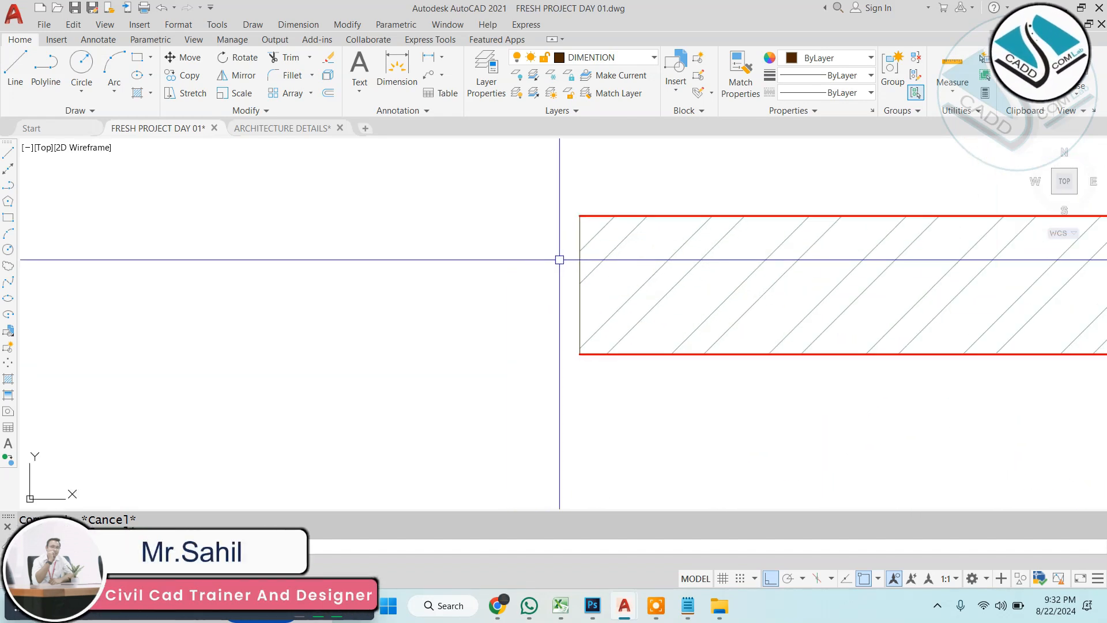
key("space")
left_click(514, 190)
key("Escape")
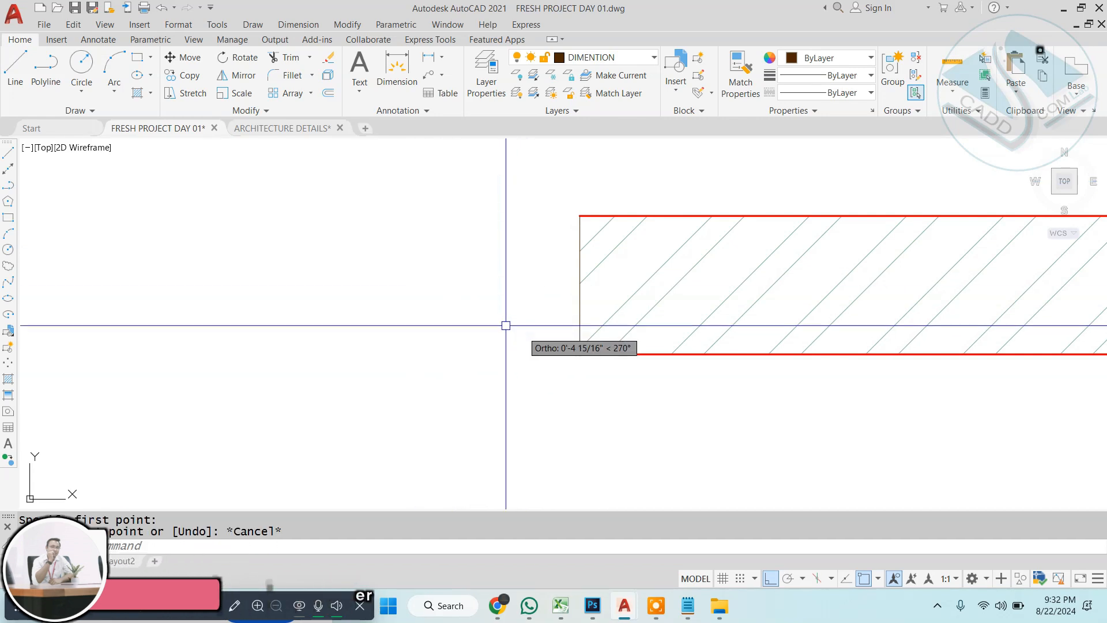
key("space")
key("Escape")
Step: Draw a vertical line just outside the red wall's outer end, extending well past both wall faces
scroll(502, 339, "down", 4)
key("space")
left_click(474, 216)
left_click(495, 457)
key("Escape")
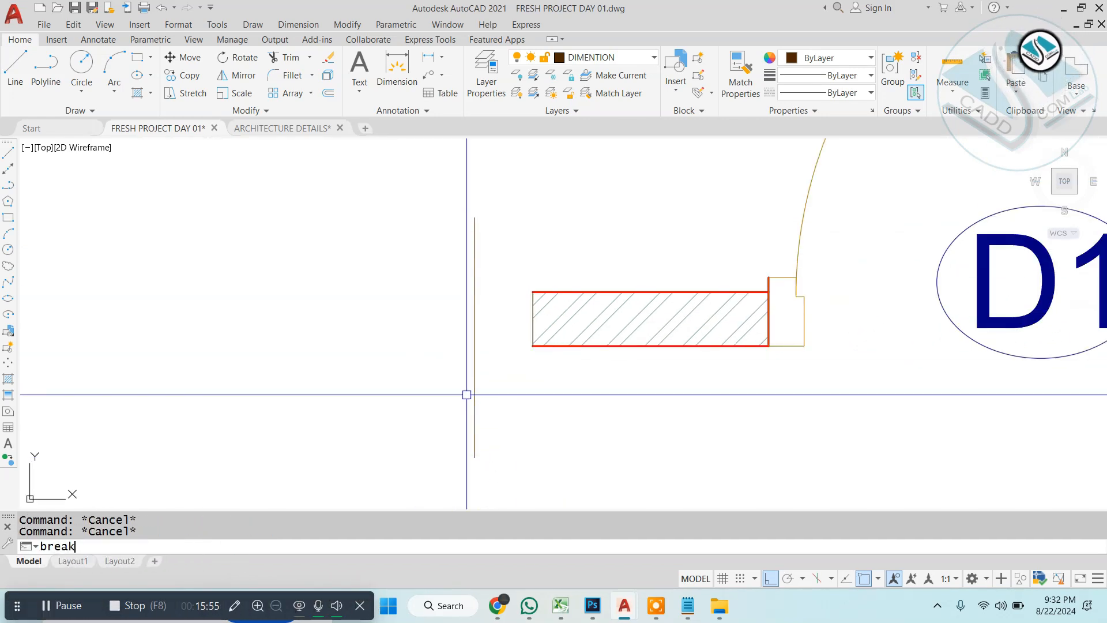
Step: Add a break line with its zigzag symbol over the vertical line using the Breakline tool
type("break")
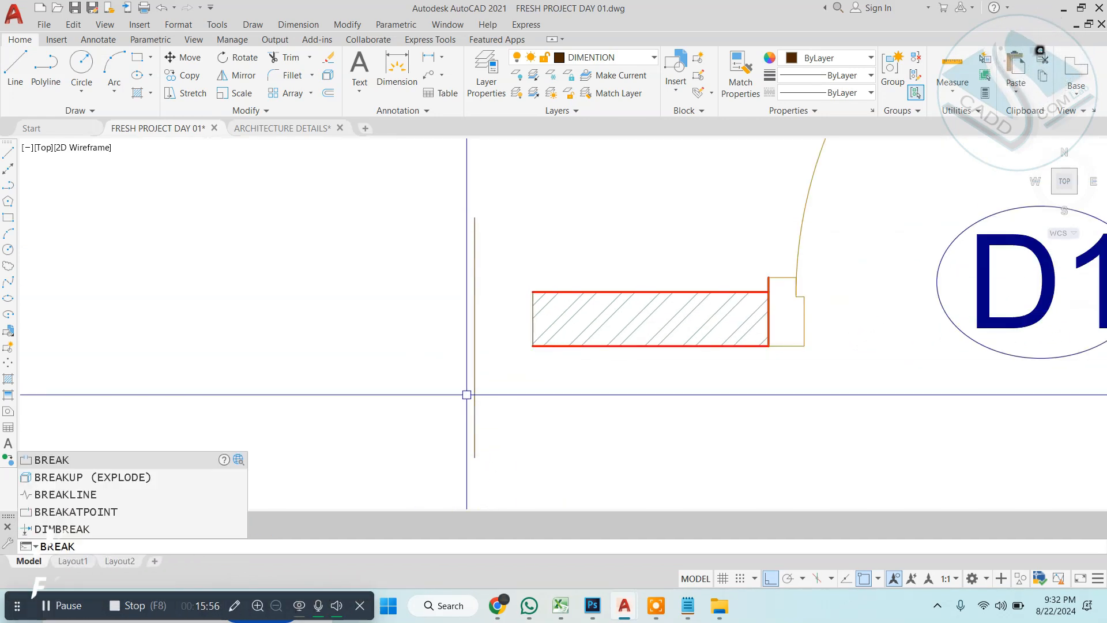
left_click(122, 495)
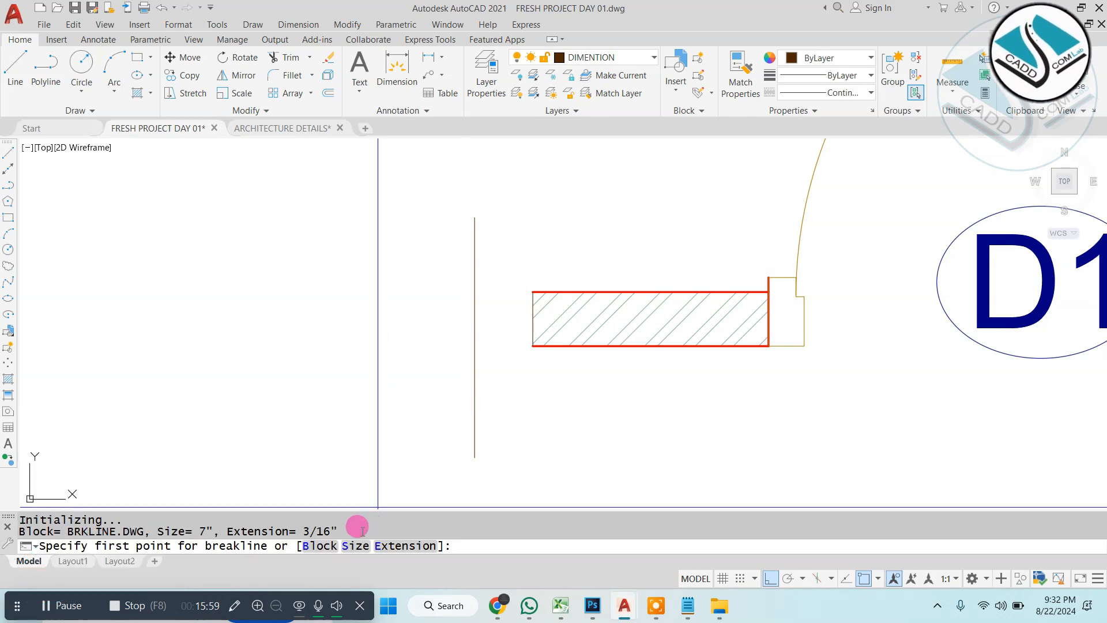
key("Return")
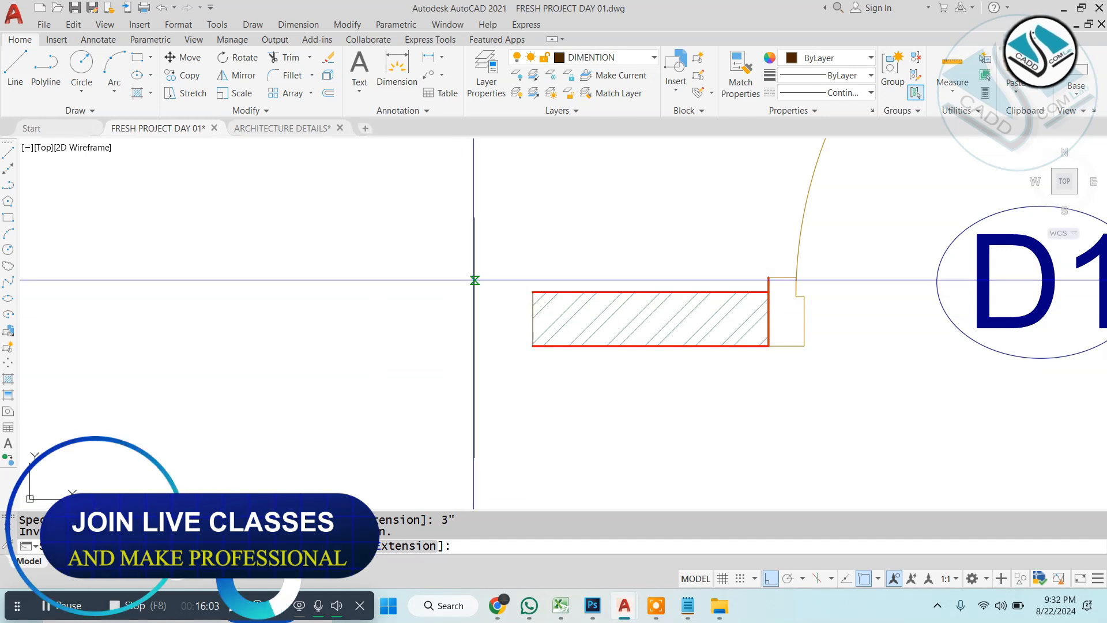
left_click(513, 327)
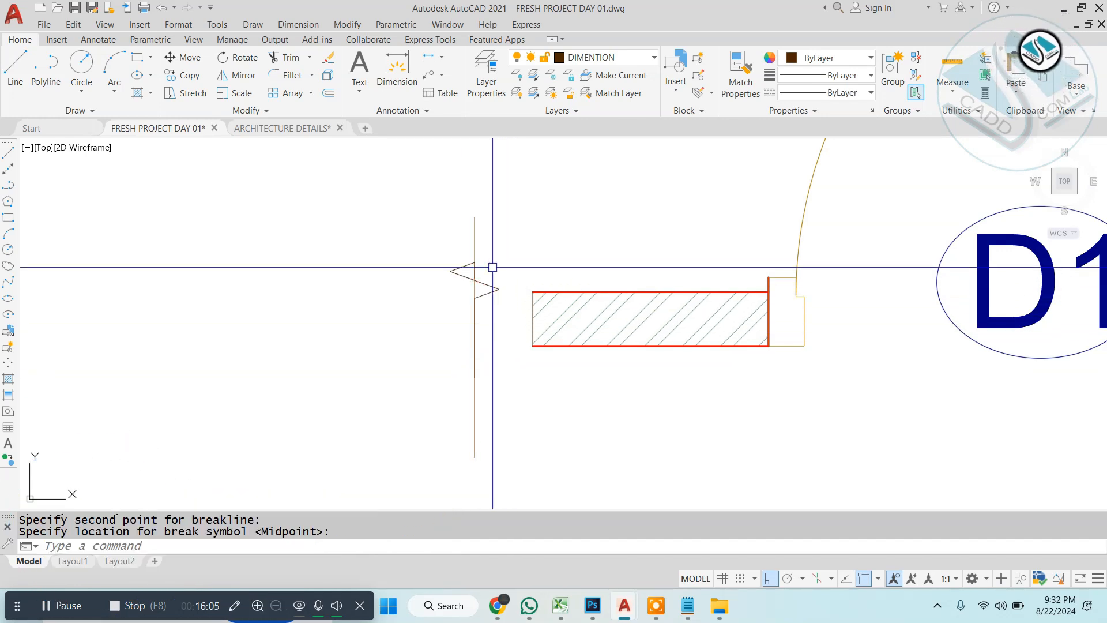
key("Escape")
scroll(492, 264, "up", 4)
key("Escape")
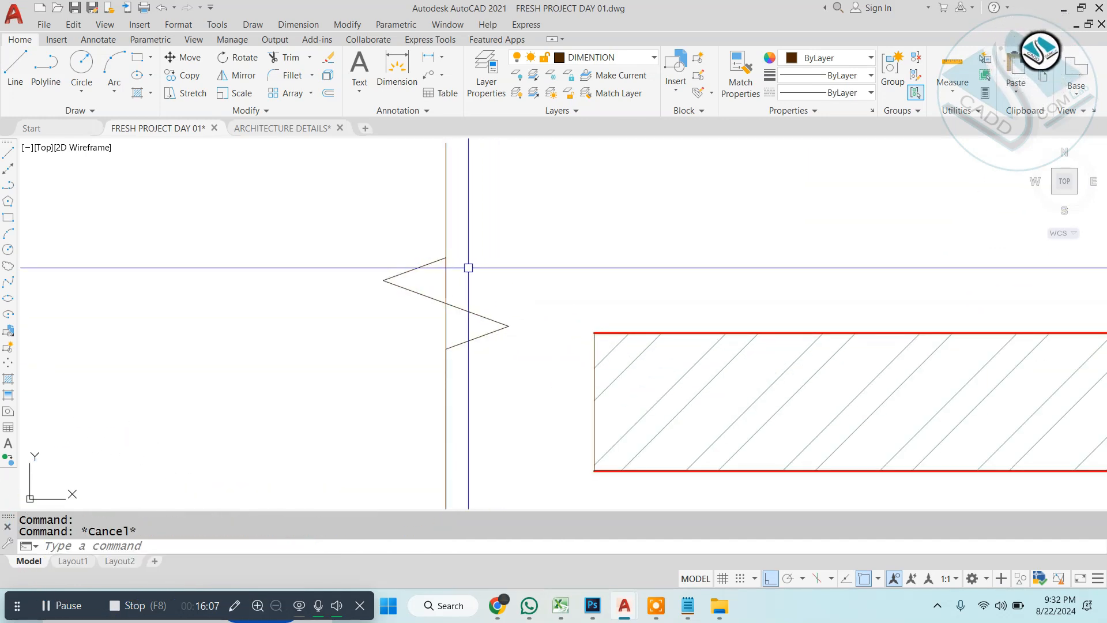
Step: Try erasing the break line from the vertical line, and undo the deletion
left_click(445, 287)
type("e")
key("Return")
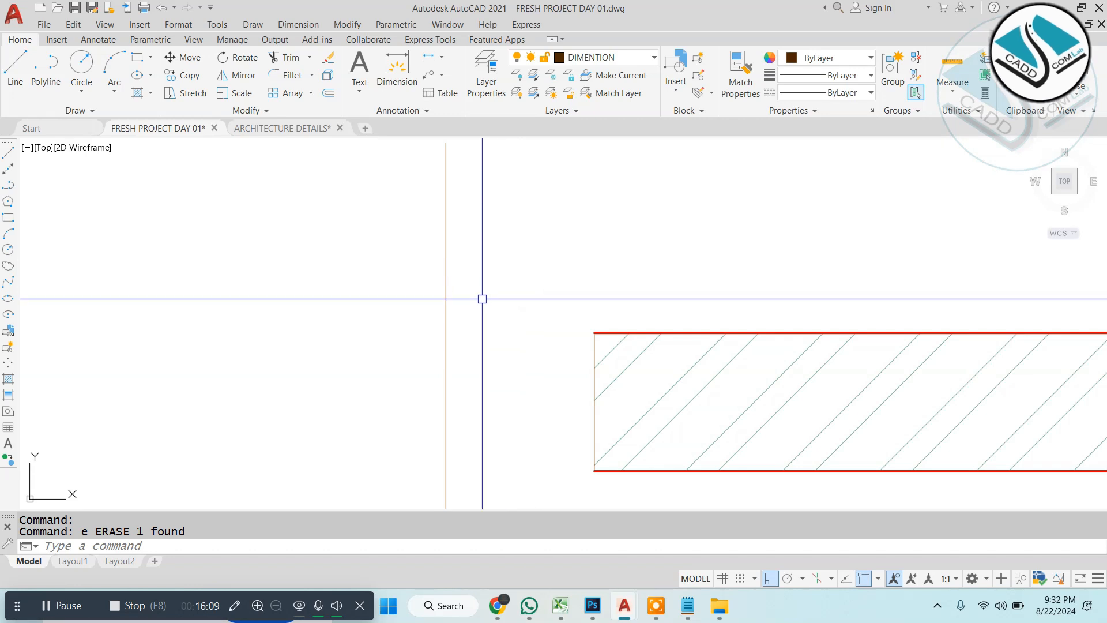
key("ctrl+z")
Step: Erase the plain vertical line underneath the break line, keeping the zigzag symbol
type("e")
key("Return")
scroll(482, 307, "down", 2)
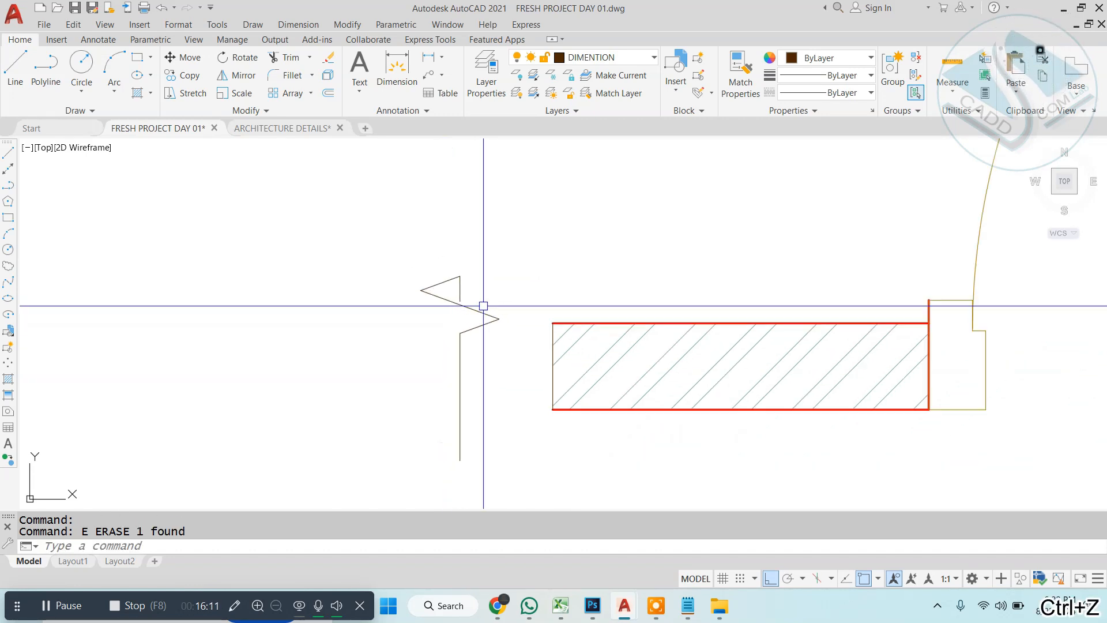
Step: Stretch the break line's short end straight up so it extends well past the zigzag
key("Escape")
scroll(464, 290, "up", 2)
left_click(455, 307)
middle_click_drag(481, 175, 469, 284)
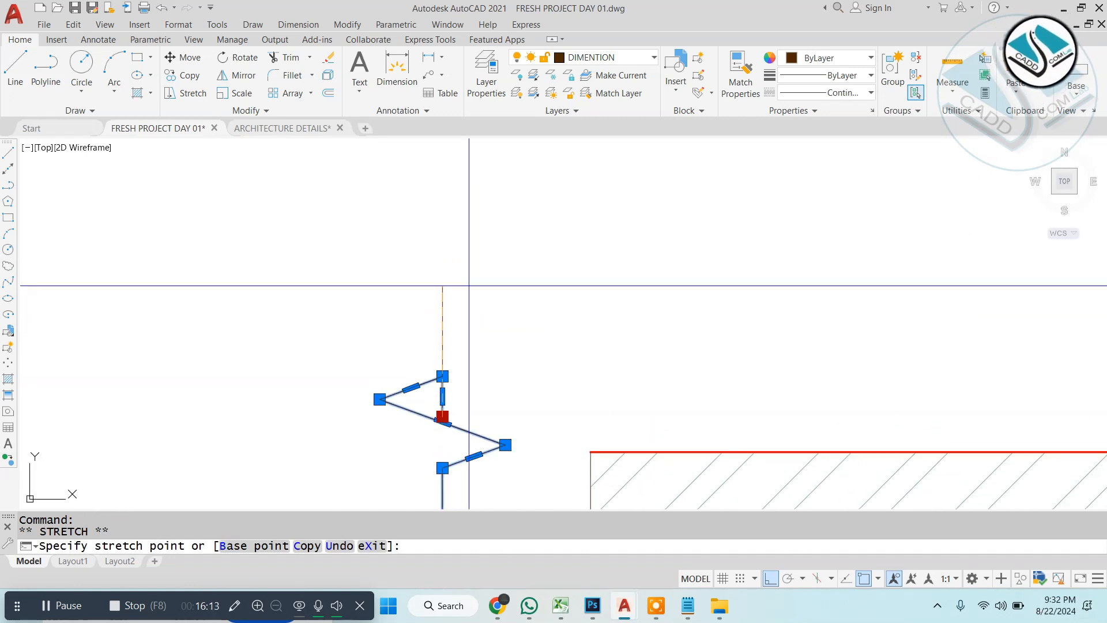
left_click(462, 198)
key("Escape")
key("Escape")
Step: Move the break line onto the outer end of the red hatched wall
middle_click_drag(506, 327, 507, 214)
scroll(507, 214, "down", 2)
left_click(536, 200)
left_click(392, 311)
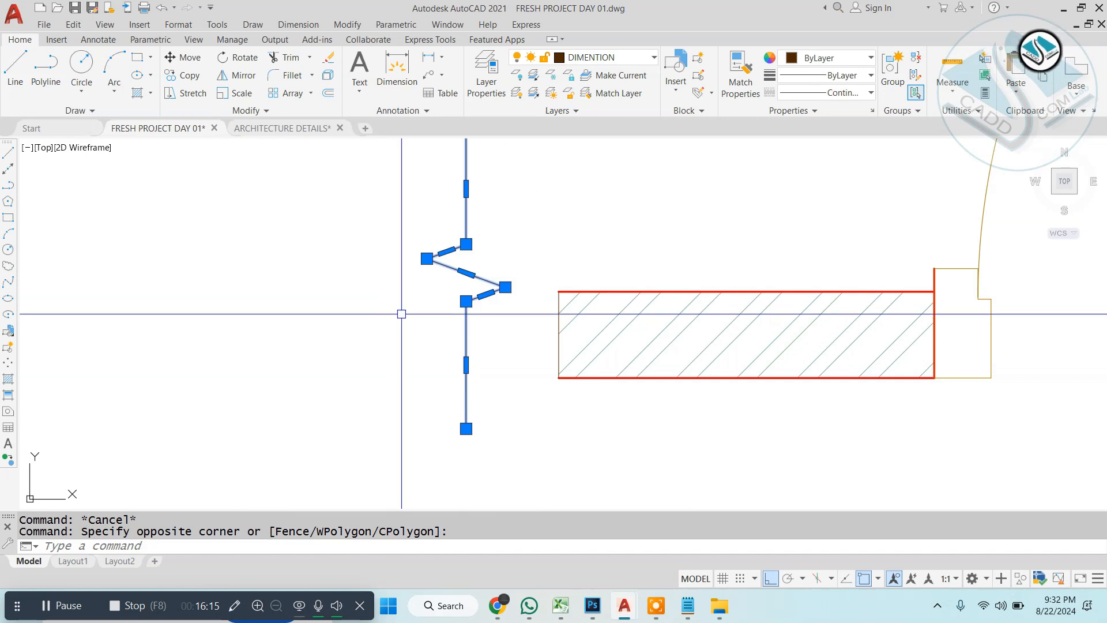
type("m")
key("Return")
left_click(466, 181)
left_click(559, 285)
key("Escape")
Step: Move the break line vertically so its zigzag sits centred between the red wall's two faces
scroll(562, 354, "up", 2)
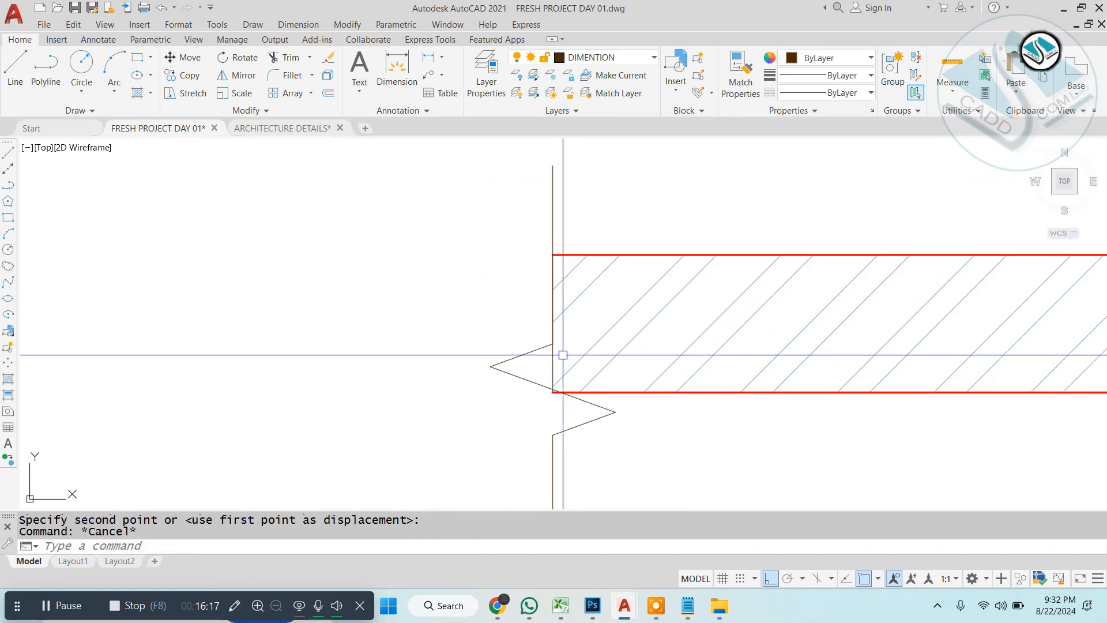
left_click(560, 209)
left_click(544, 212)
type("m")
key("Return")
left_click(817, 464)
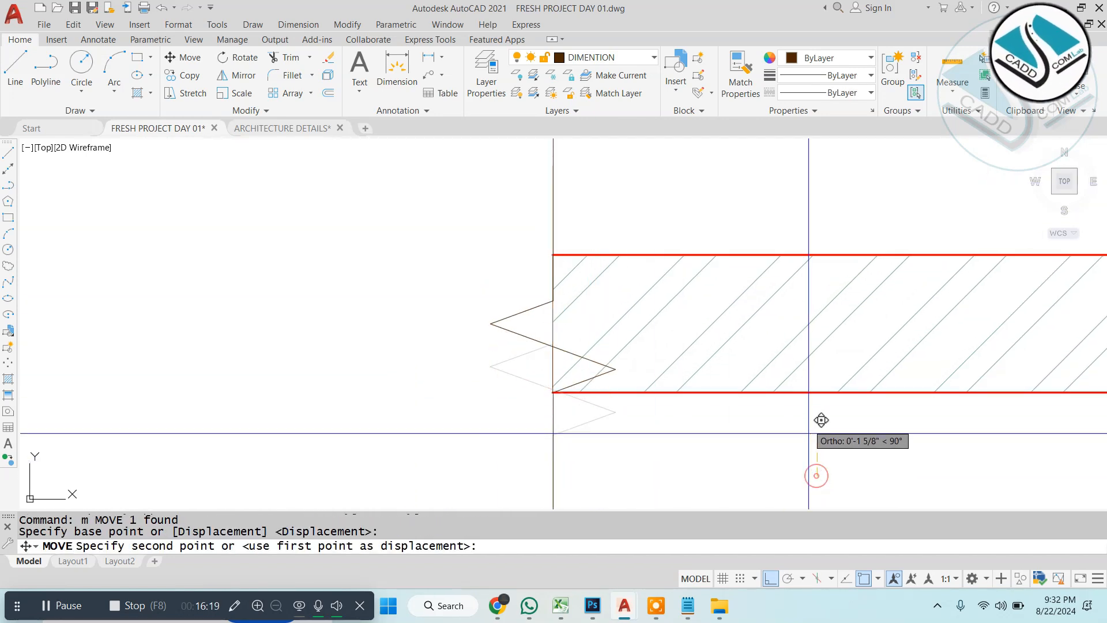
left_click(818, 395)
key("Escape")
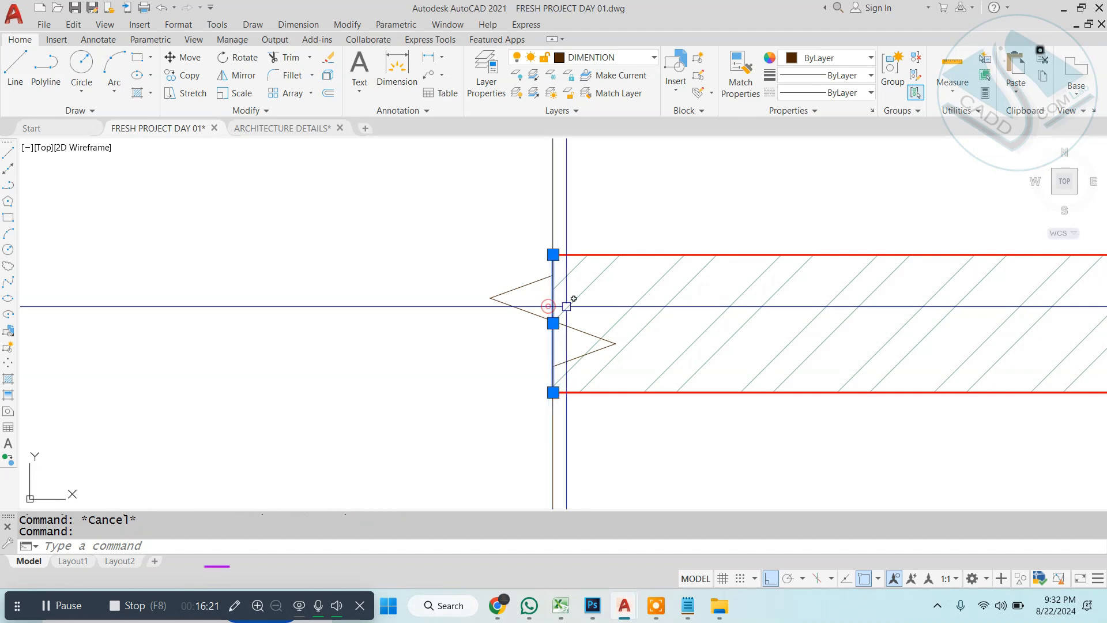
Step: Erase the closing line at the red wall's outer end, leaving only the break line there
type("e")
key("Return")
key("Escape")
scroll(519, 292, "down", 4)
middle_click_drag(694, 311, 563, 318)
key("Escape")
scroll(490, 319, "down", 4)
scroll(447, 296, "up", 2)
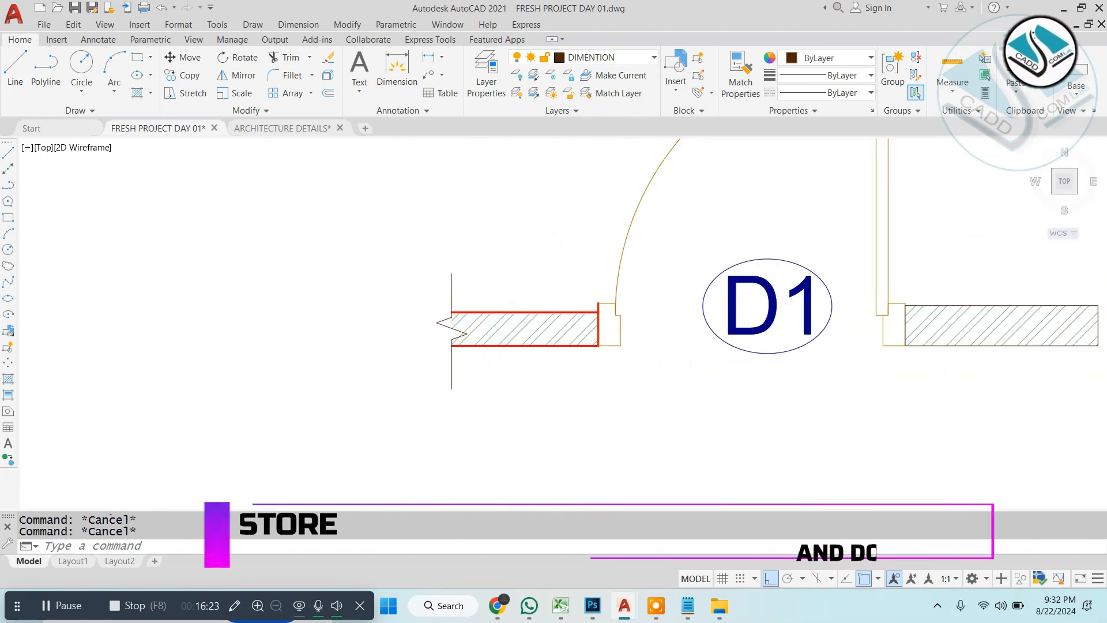
Step: Copy the break line from the red wall to the outer end of the hatched wall on the door's other side
scroll(395, 295, "up", 2)
left_click(501, 282)
left_click(395, 308)
type("co")
key("Return")
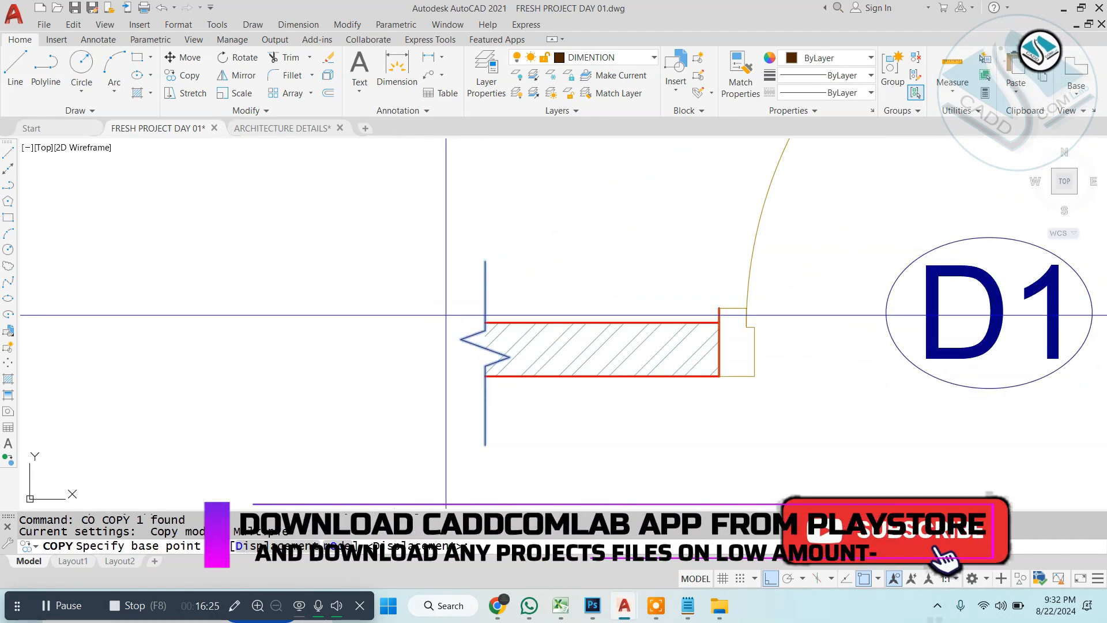
left_click(484, 315)
scroll(569, 323, "down", 3)
scroll(512, 343, "up", 3)
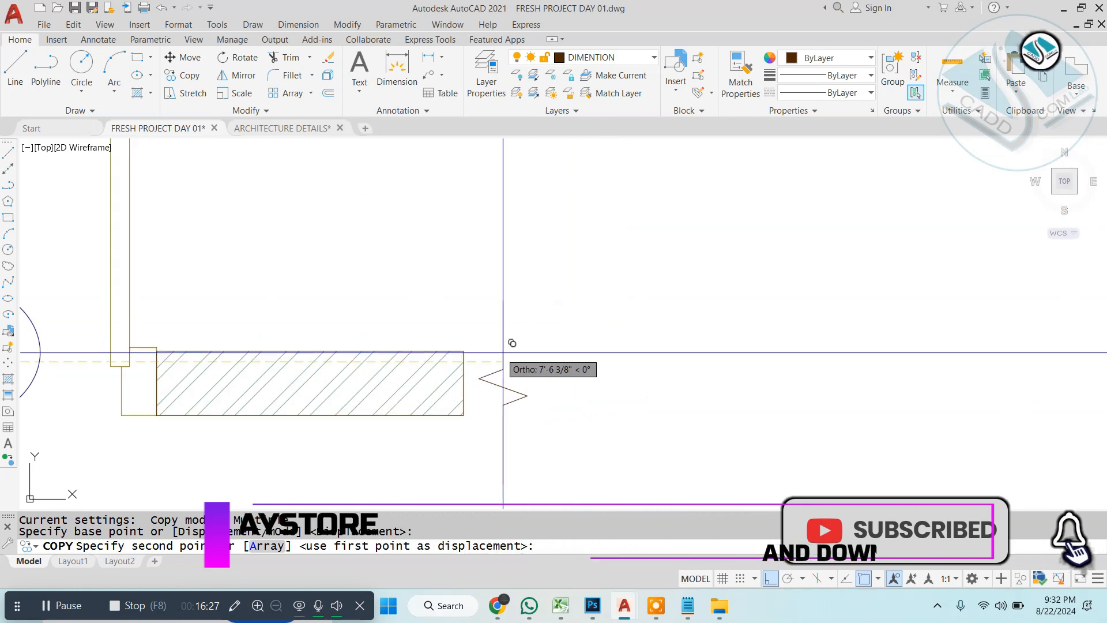
left_click(462, 348)
key("Escape")
Step: Try to erase the unexploded wall outline at the copied break line, and undo the deletion
scroll(457, 374, "up", 4)
left_click(486, 358)
type("e")
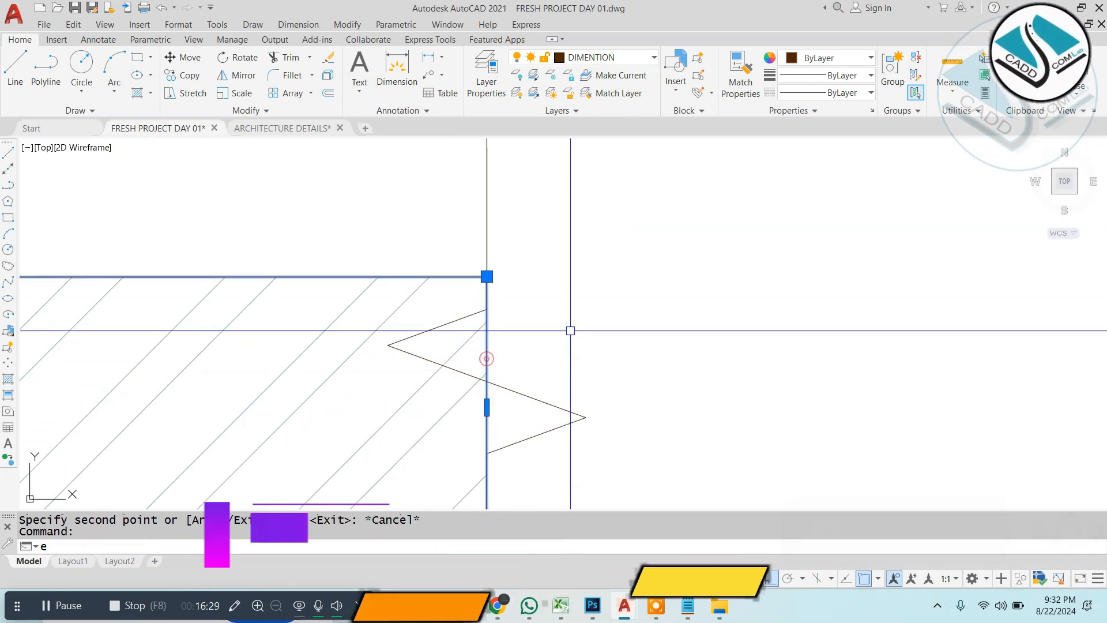
key("Return")
key("ctrl+z")
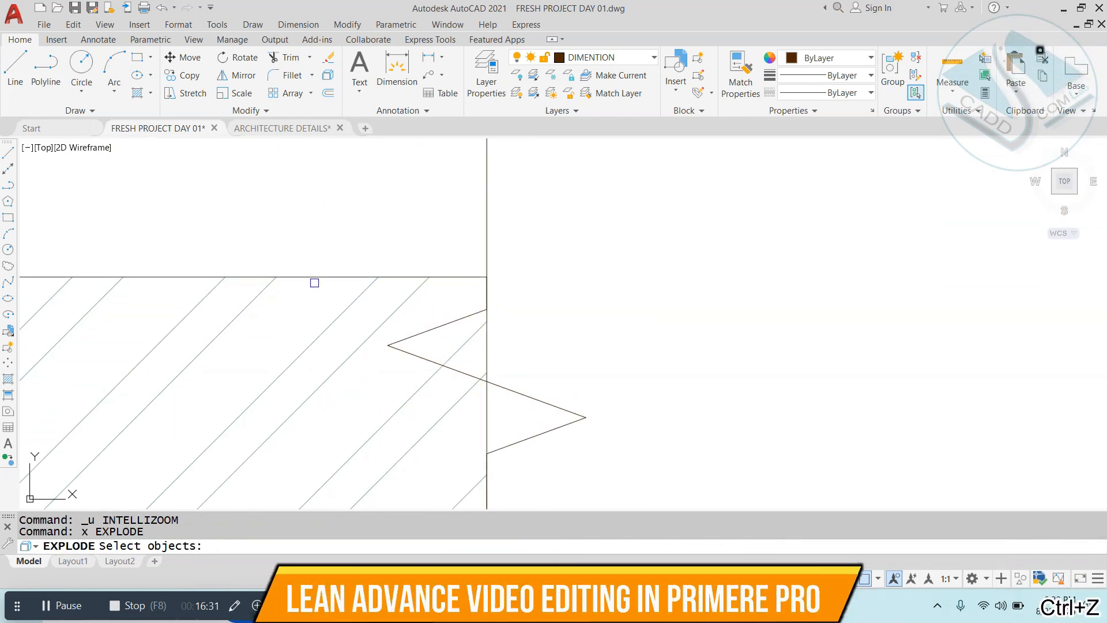
Step: Explode the second wall's outline and erase its closing line beneath the copied break line
key("space")
left_click(489, 335)
type("e")
key("space")
key("Escape")
scroll(680, 293, "down", 9)
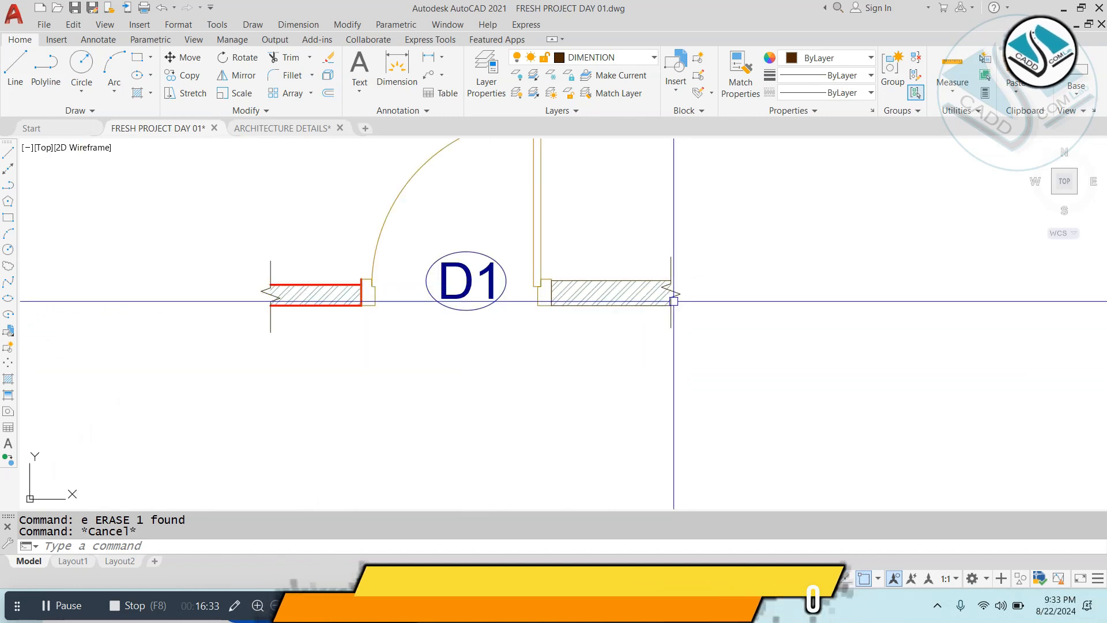
middle_click_drag(672, 302, 819, 329)
Step: Copy the DOOR PLAN title from the D2 door plan and place it beneath the D1 plan with ortho off
key("Escape")
scroll(744, 309, "down", 4)
middle_click_drag(744, 309, 414, 290)
scroll(1001, 406, "up", 2)
key("space")
left_click(917, 356)
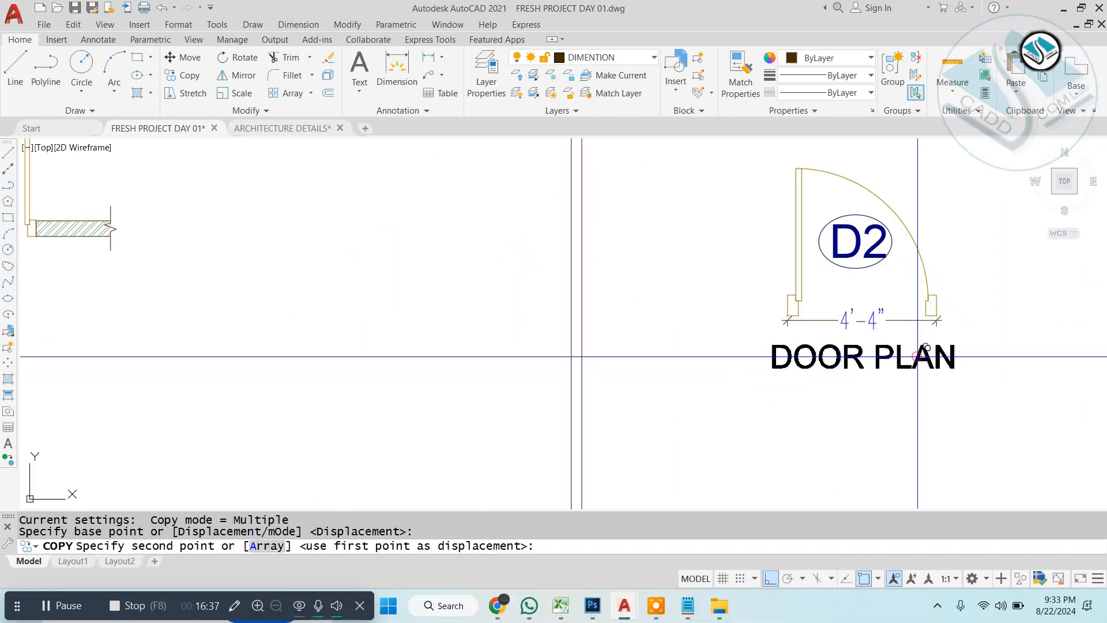
scroll(621, 367, "down", 4)
middle_click_drag(554, 367, 790, 381)
scroll(706, 374, "up", 4)
scroll(518, 285, "up", 4)
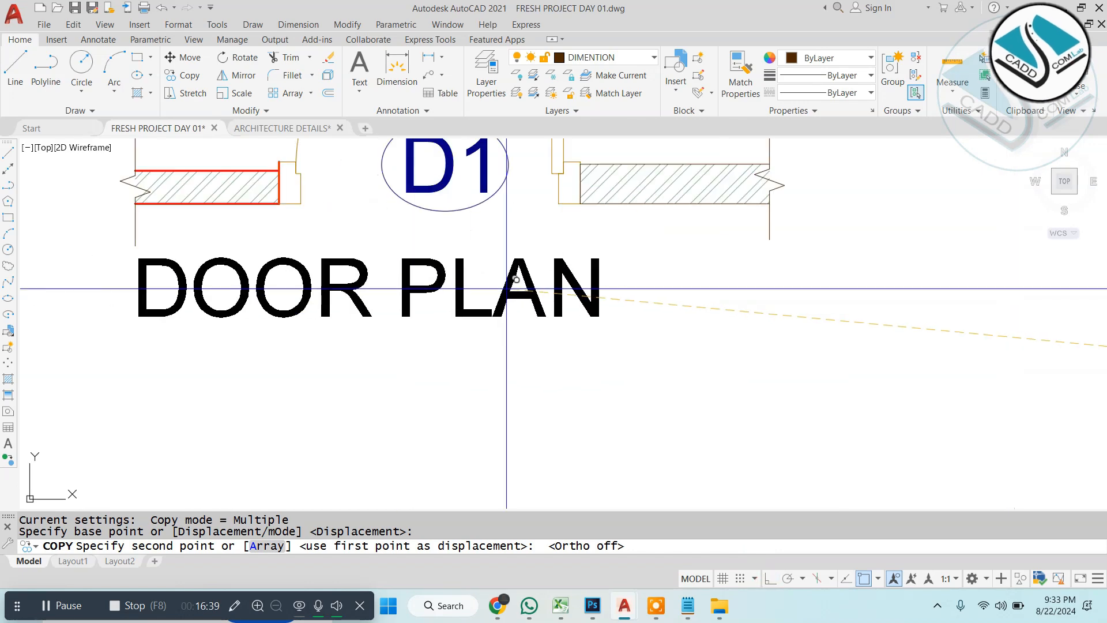
left_click(536, 300)
key("Escape")
scroll(518, 404, "down", 4)
scroll(653, 324, "down", 6)
scroll(653, 325, "up", 6)
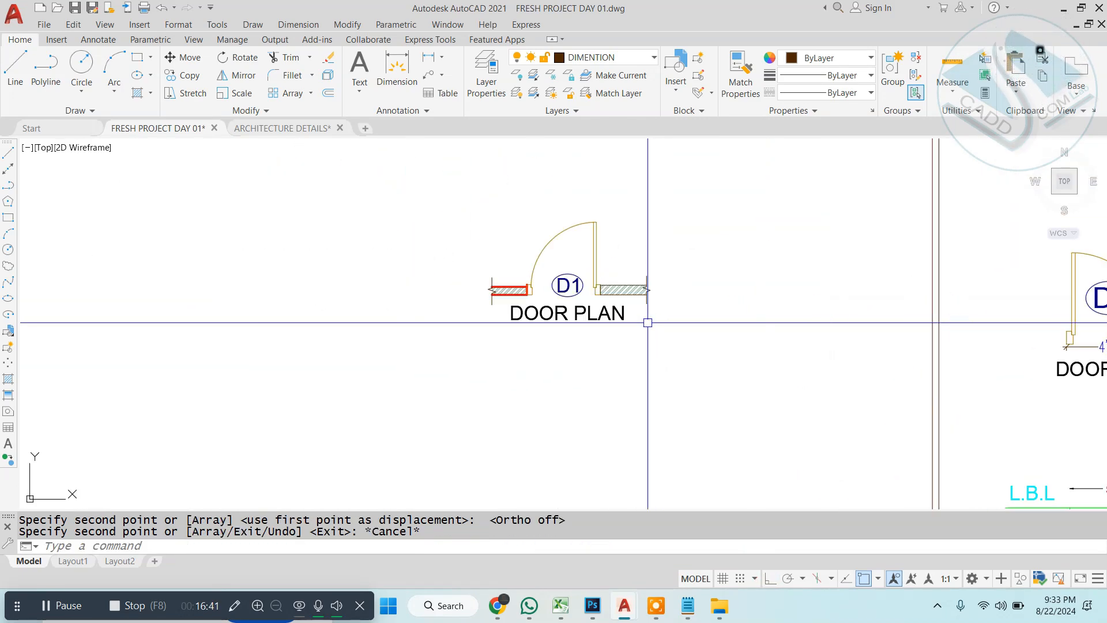
middle_click_drag(584, 280, 455, 260)
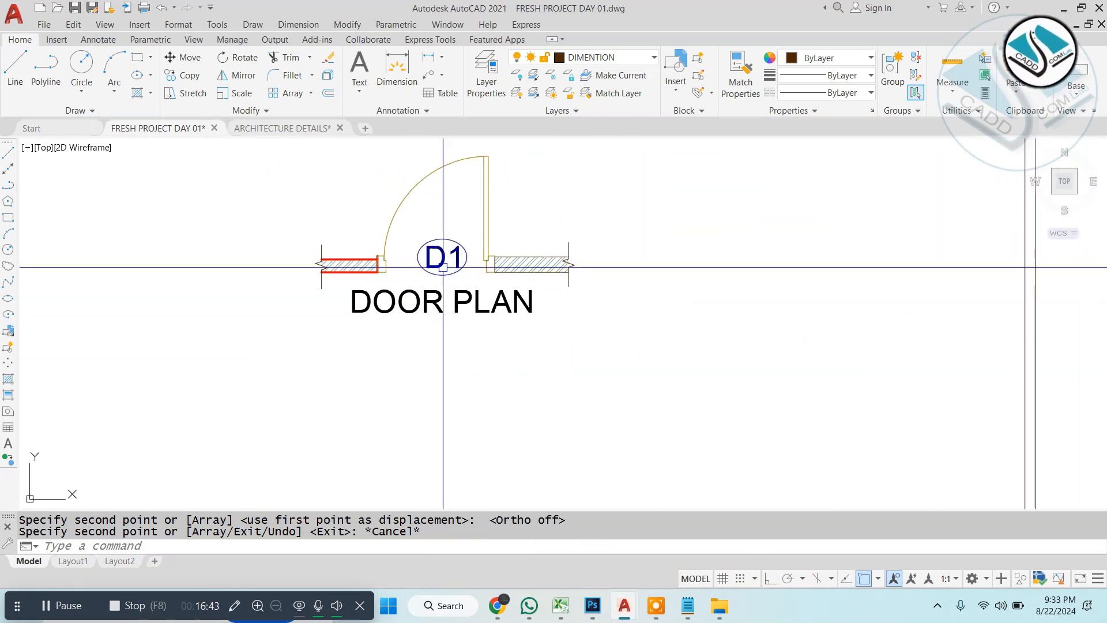
scroll(455, 262, "down", 3)
key("Escape")
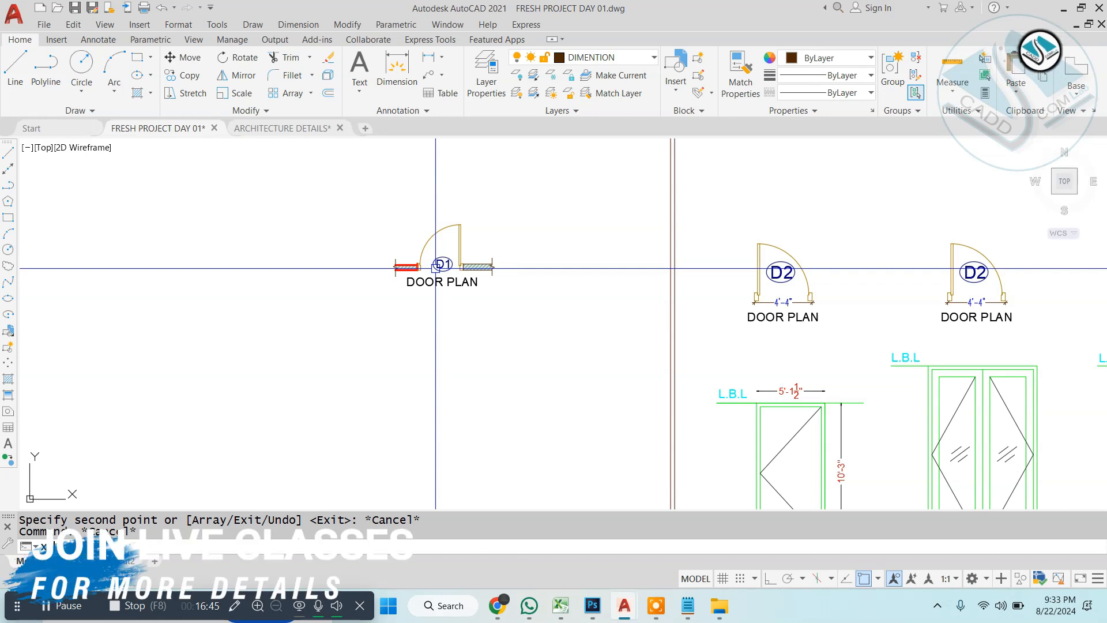
key("Escape")
Step: Switch to the Notepad notes and extend the second line to read "2-xline-xl-enetr- v enter h enter"
left_click(677, 507)
left_click(558, 330)
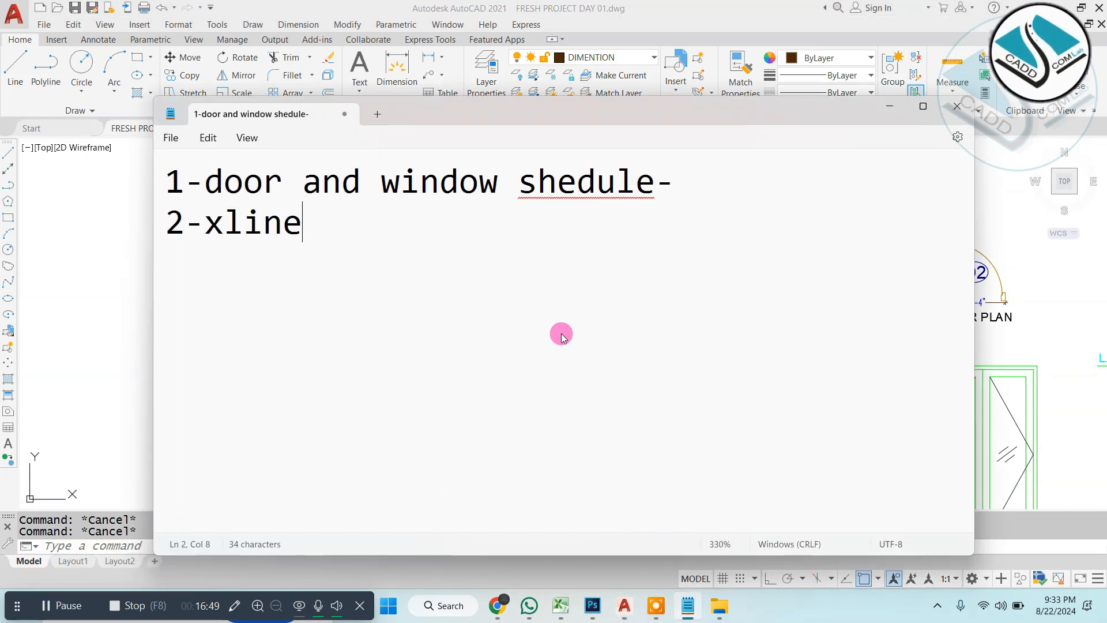
type("2-xline-xl-enetr- v enter h enter")
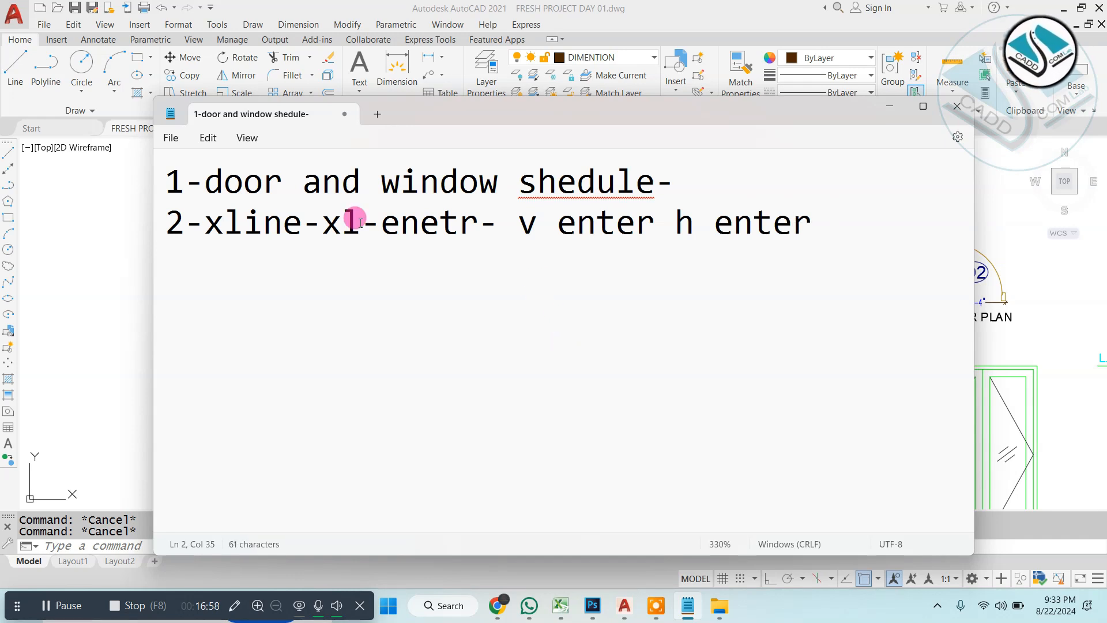
Step: Switch back to AutoCAD and draw vertical construction lines through the edges of both D1 door frame jambs
key("alt+Tab")
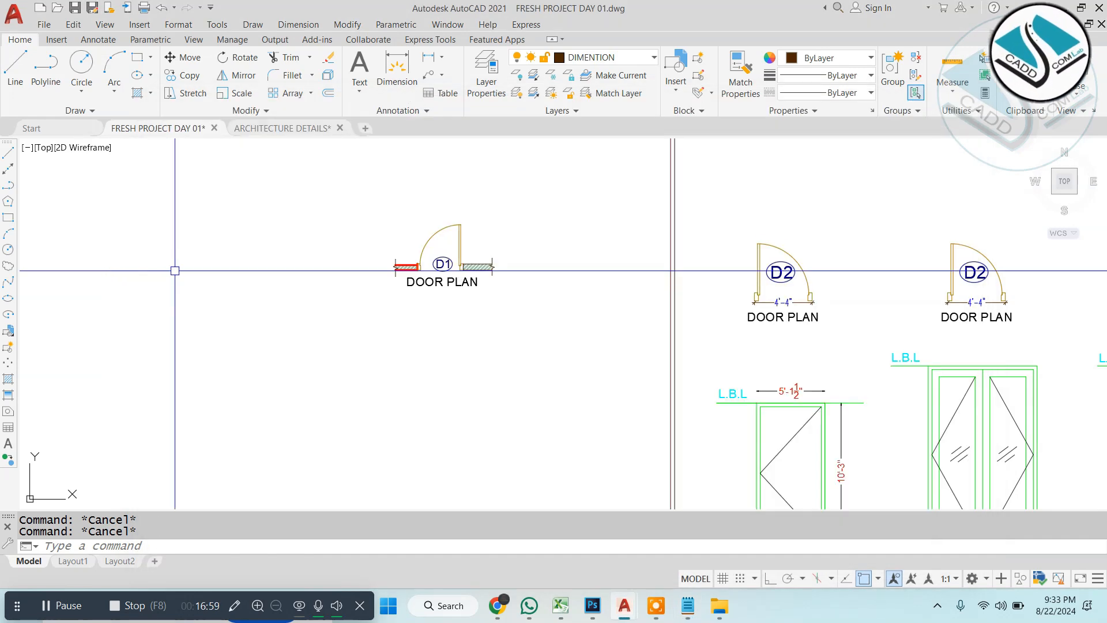
scroll(396, 261, "up", 8)
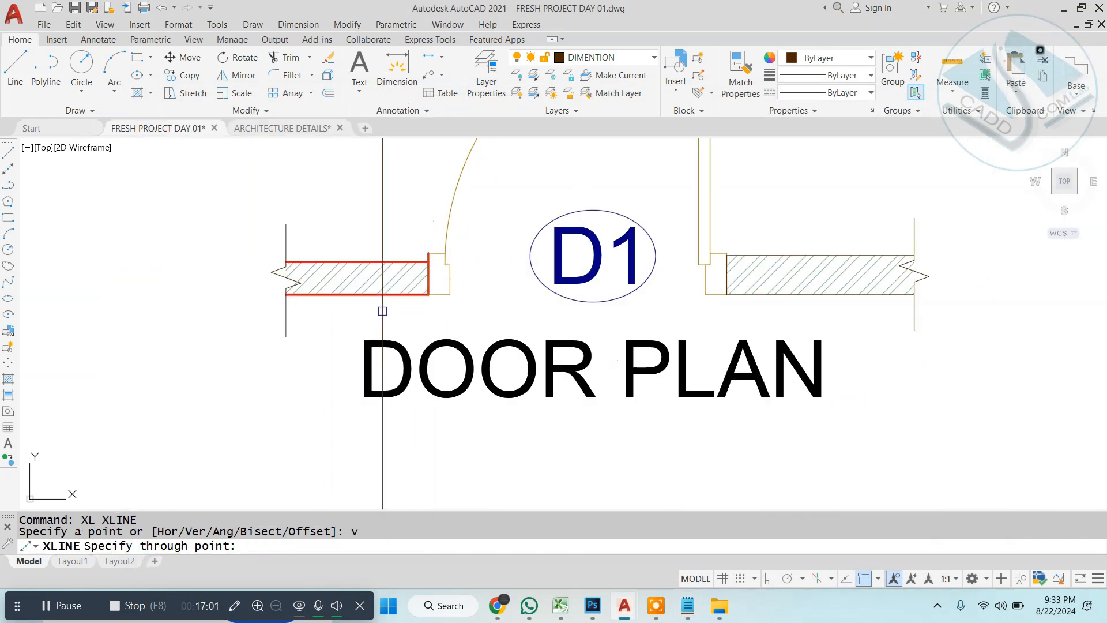
left_click(490, 283)
scroll(490, 284, "down", 4)
scroll(567, 257, "up", 4)
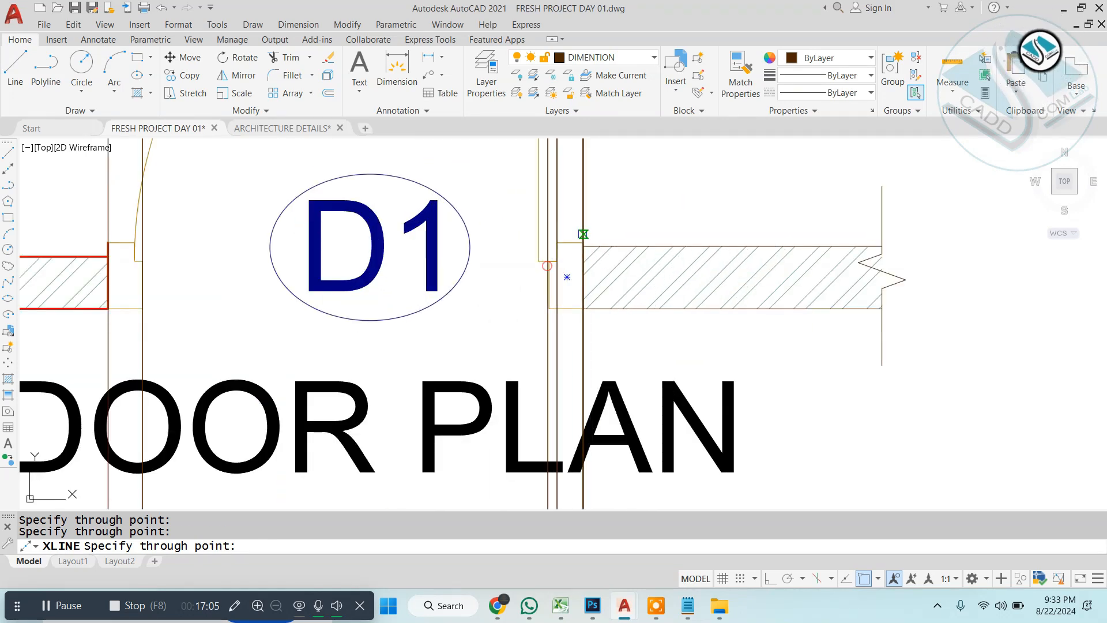
scroll(561, 231, "down", 5)
key("e")
key("Return")
key("Escape")
key("Escape")
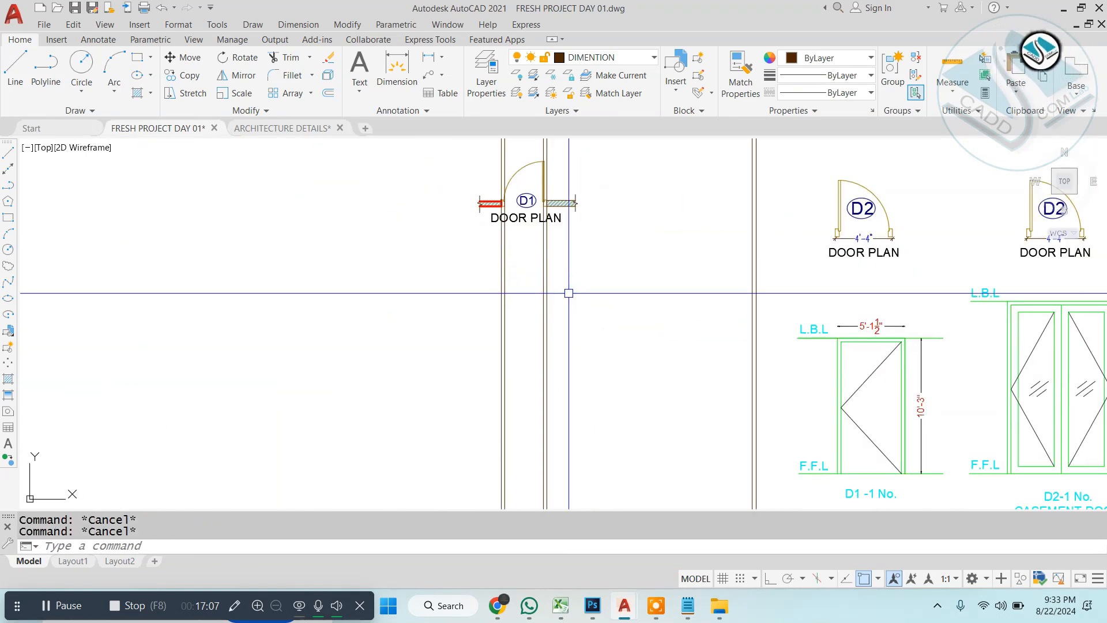
Step: Draw a horizontal base line across the construction lines below the door plan, and offset it 7' upward
type("l")
key("Return")
left_click(386, 396)
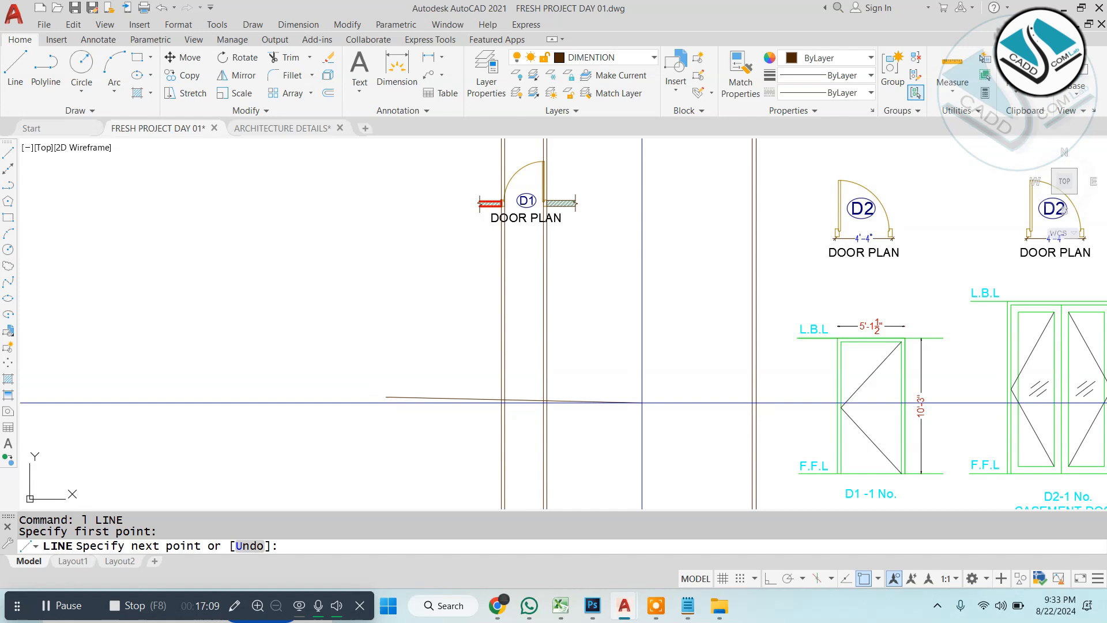
left_click(771, 578)
type("7'")
key("Return")
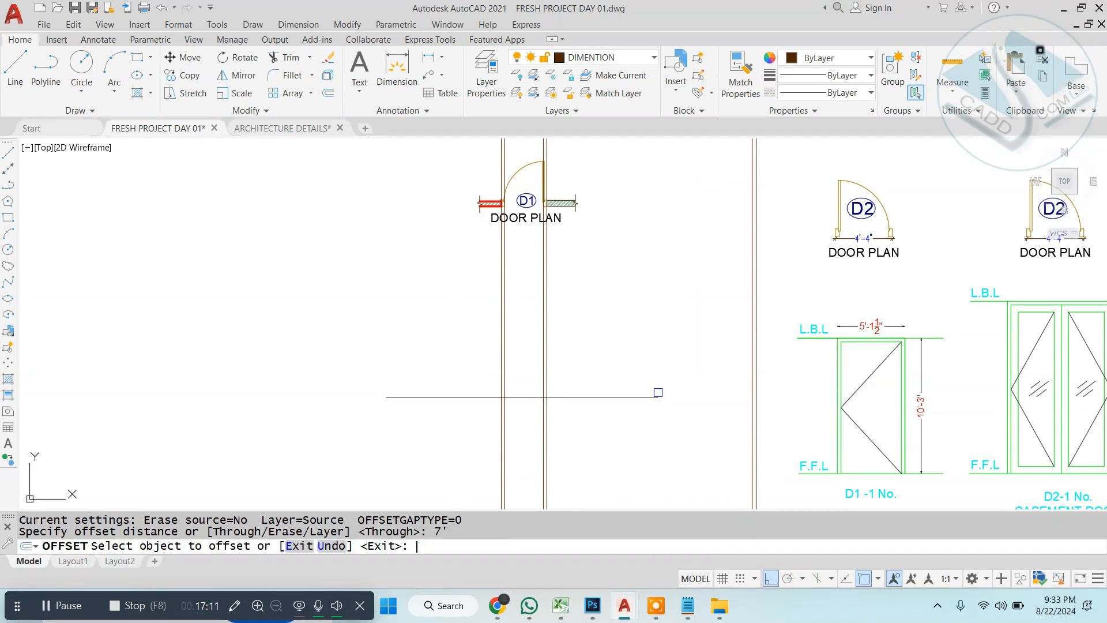
left_click(589, 397)
left_click(592, 369)
key("Escape")
Step: Trim the construction lines and horizontal line overhangs back to the door elevation's rectangular outline
type("tr")
key("Return")
left_click(604, 268)
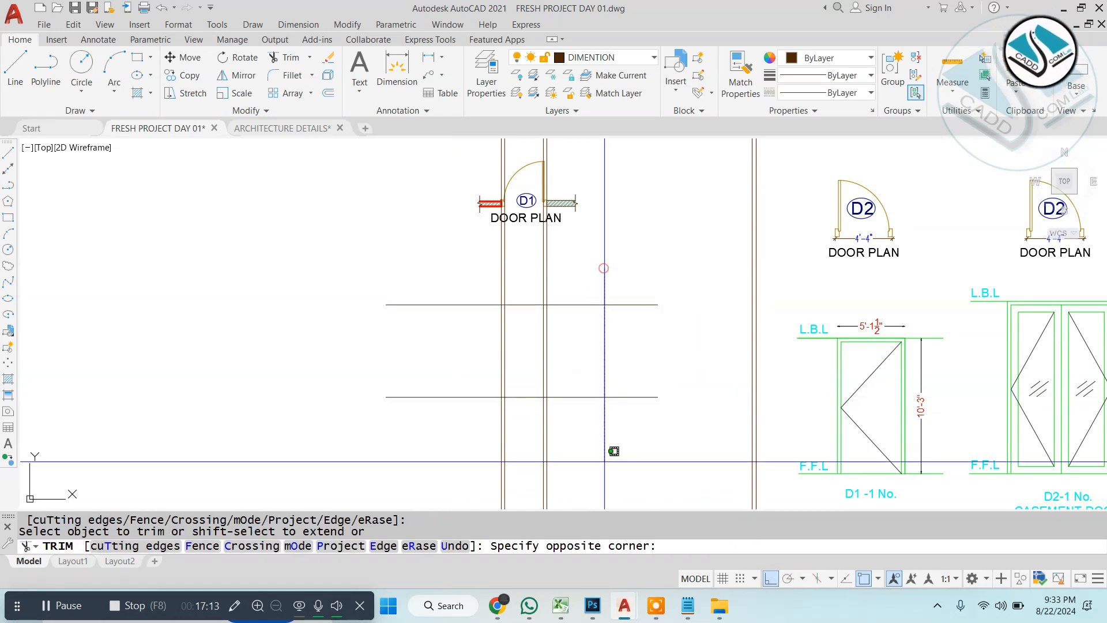
left_click(447, 472)
left_click(427, 464)
scroll(503, 294, "up", 4)
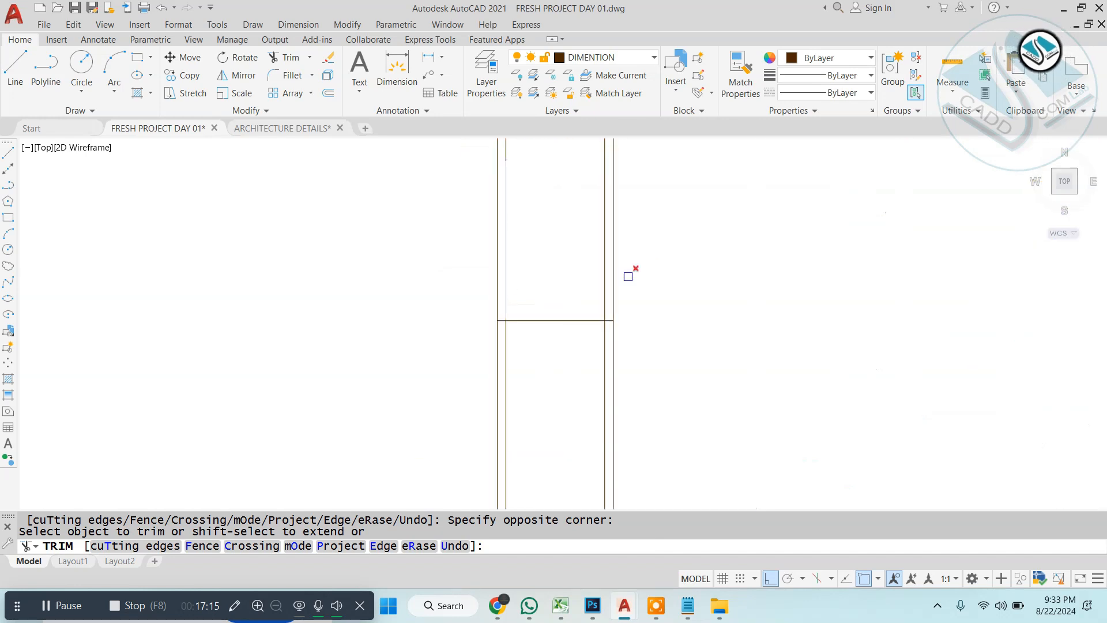
Step: Offset the door elevation's top line 2" downward
key("Escape")
type("o")
key("Return")
type("2")
key("Return")
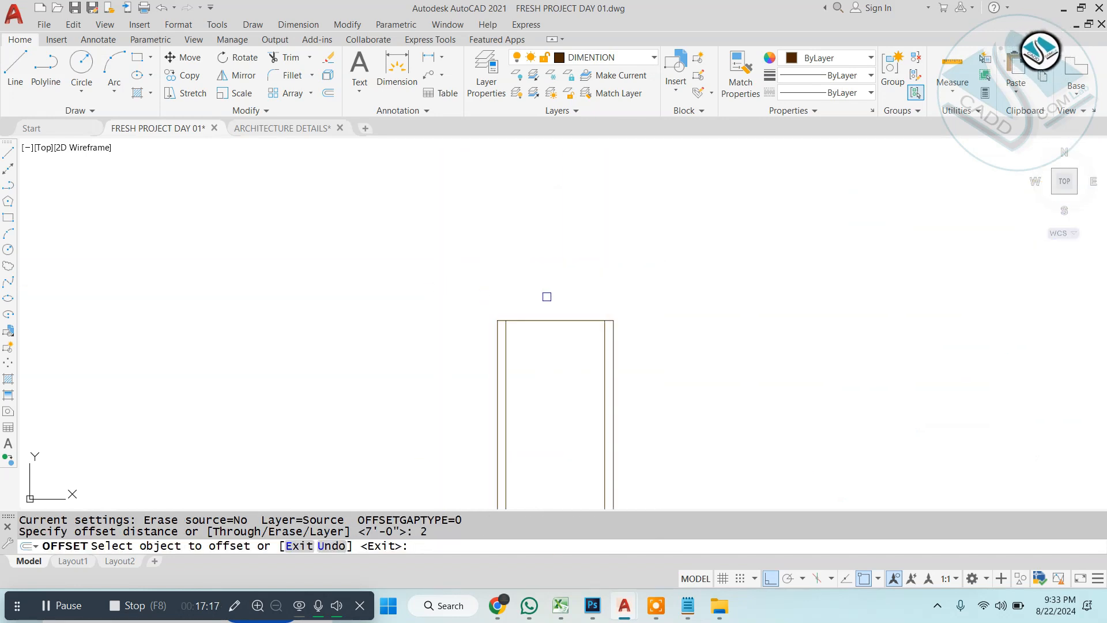
left_click(540, 321)
left_click(547, 364)
key("Escape")
Step: Offset the elevation's top line downward again by a slightly larger distance, and erase the 2" offset line
type("o")
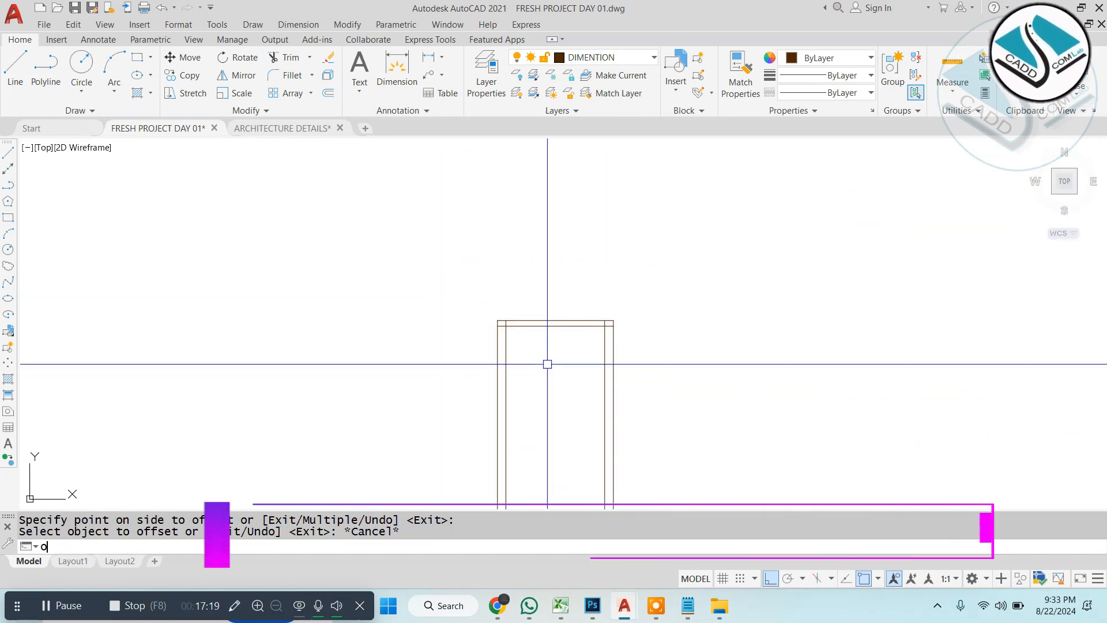
key("Return")
scroll(546, 346, "up", 4)
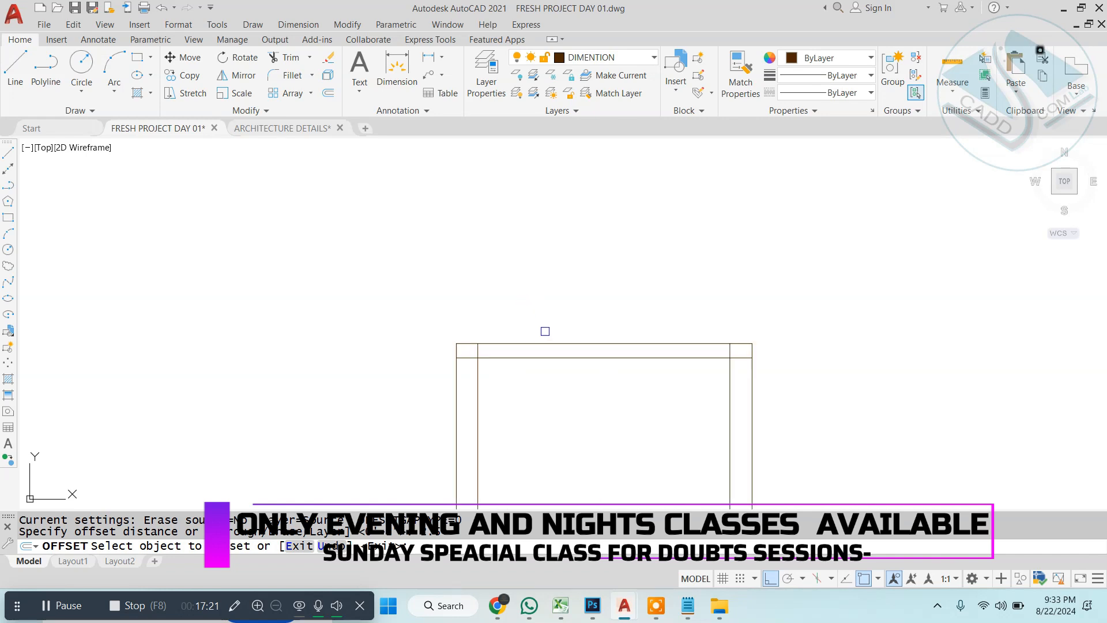
left_click(541, 393)
key("Escape")
scroll(521, 358, "up", 3)
left_click(521, 356)
key("e")
key("Return")
Step: Trim the overlapping lines at both upper corners so the frame head runs across the tops of the jambs
type("tr")
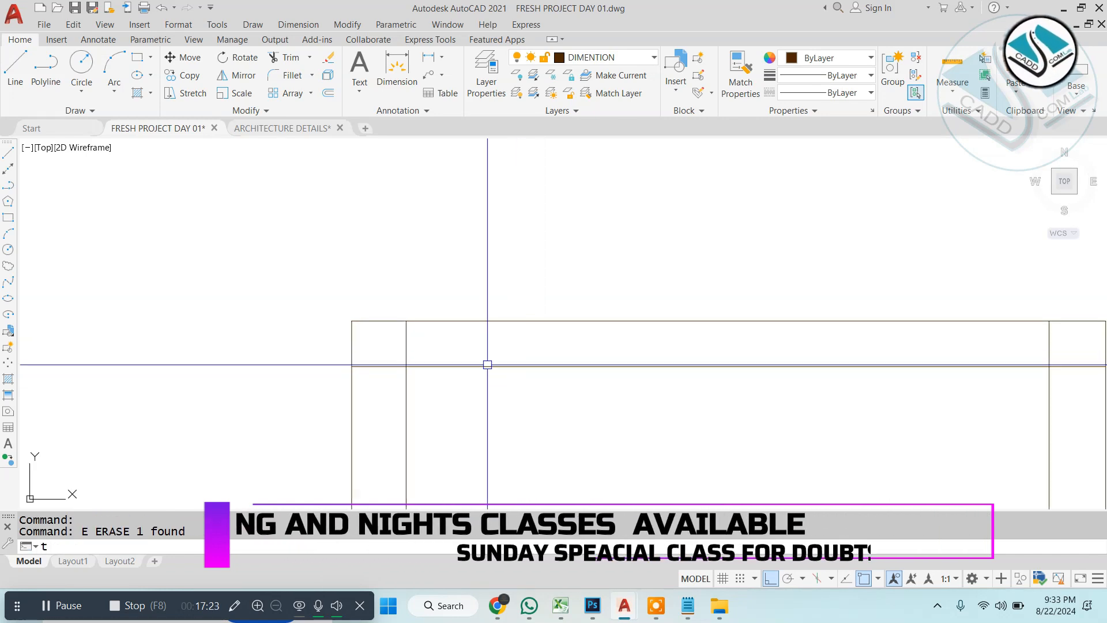
key("Return")
left_click(444, 340)
left_click(365, 365)
scroll(400, 348, "down", 5)
scroll(551, 332, "up", 5)
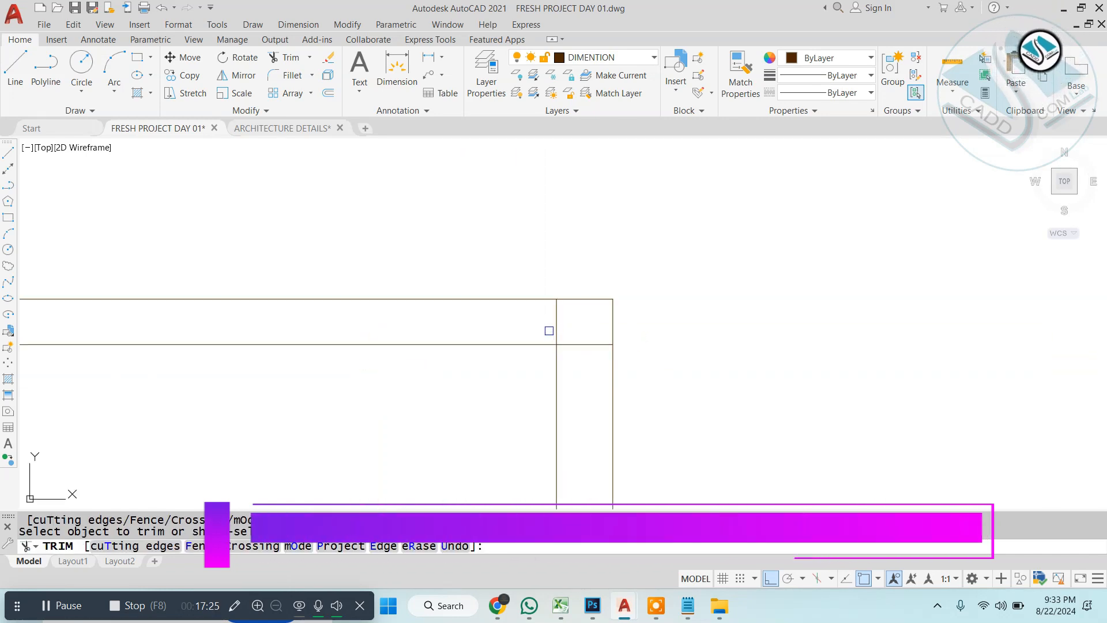
key("Escape")
scroll(508, 327, "down", 6)
key("Escape")
key("Escape")
scroll(576, 372, "up", 5)
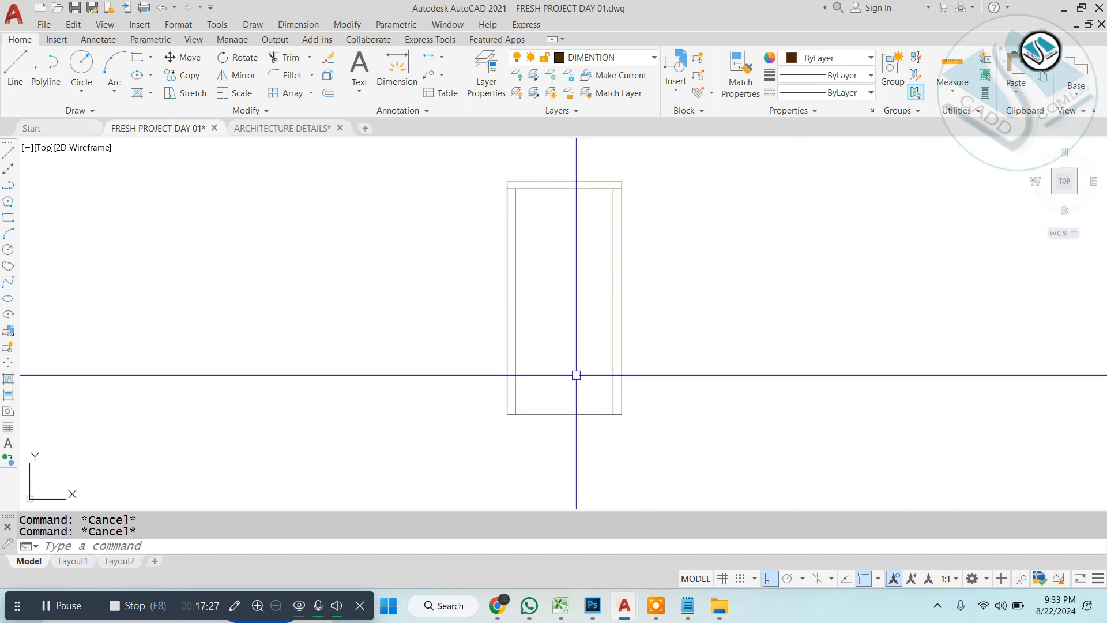
Step: Trim away the base line between the two jambs to leave the door frame open at the floor
key("Return")
key("Return")
left_click(564, 364)
left_click(526, 479)
key("Escape")
Step: Move the whole door frame elevation straight up, closer to the D1 door plan title
scroll(566, 411, "down", 5)
left_click(669, 289)
left_click(473, 457)
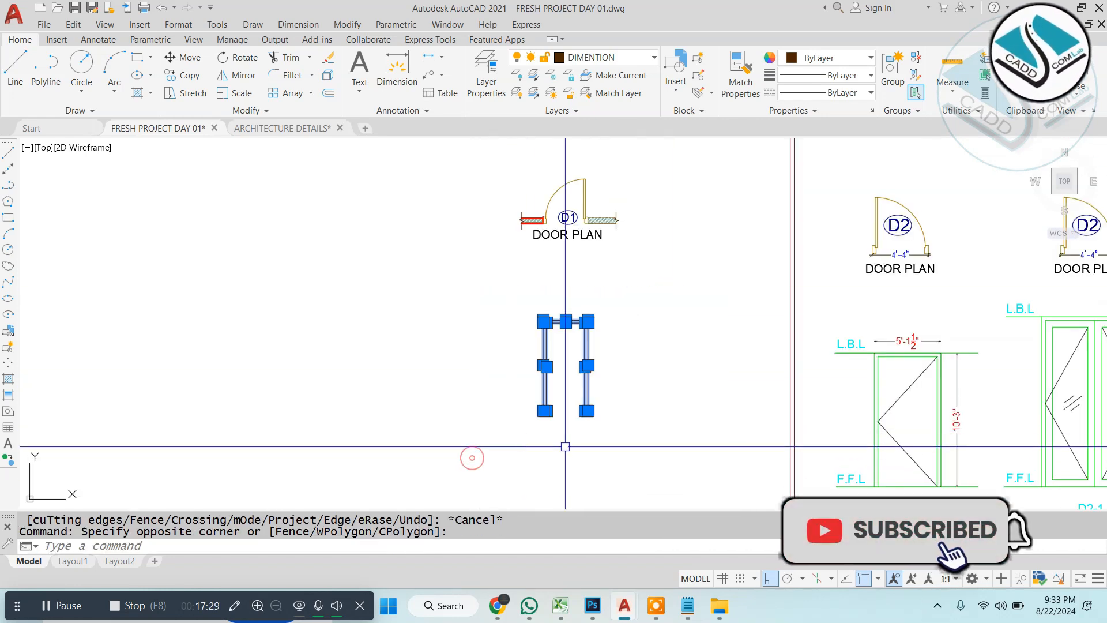
key("m")
key("Return")
left_click(633, 444)
key("Escape")
key("Escape")
middle_click_drag(784, 358, 711, 306)
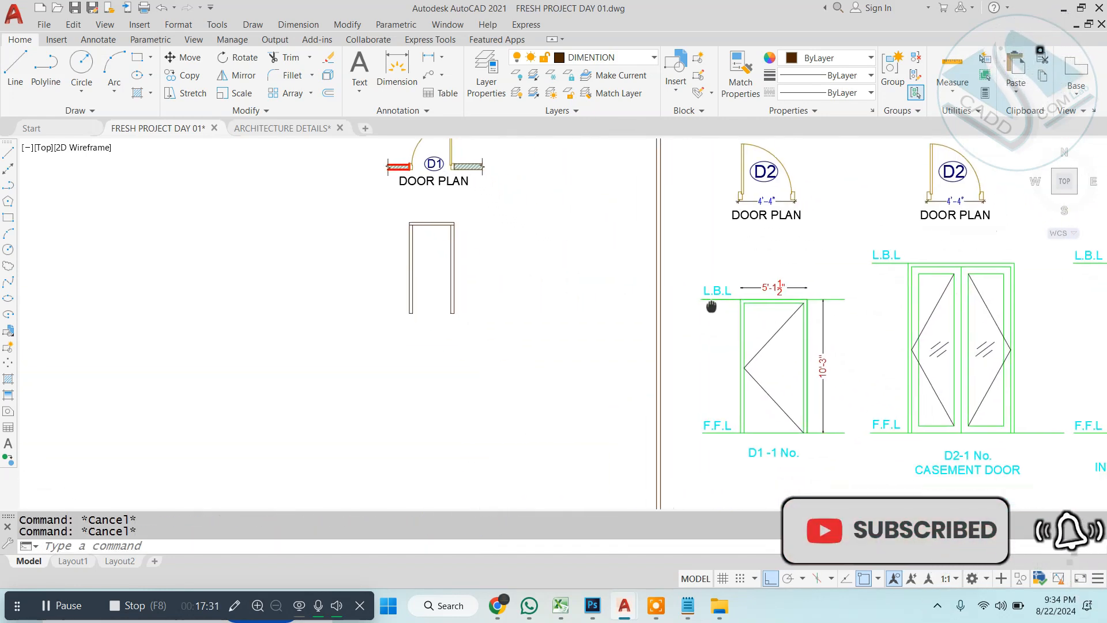
scroll(427, 144, "up", 6)
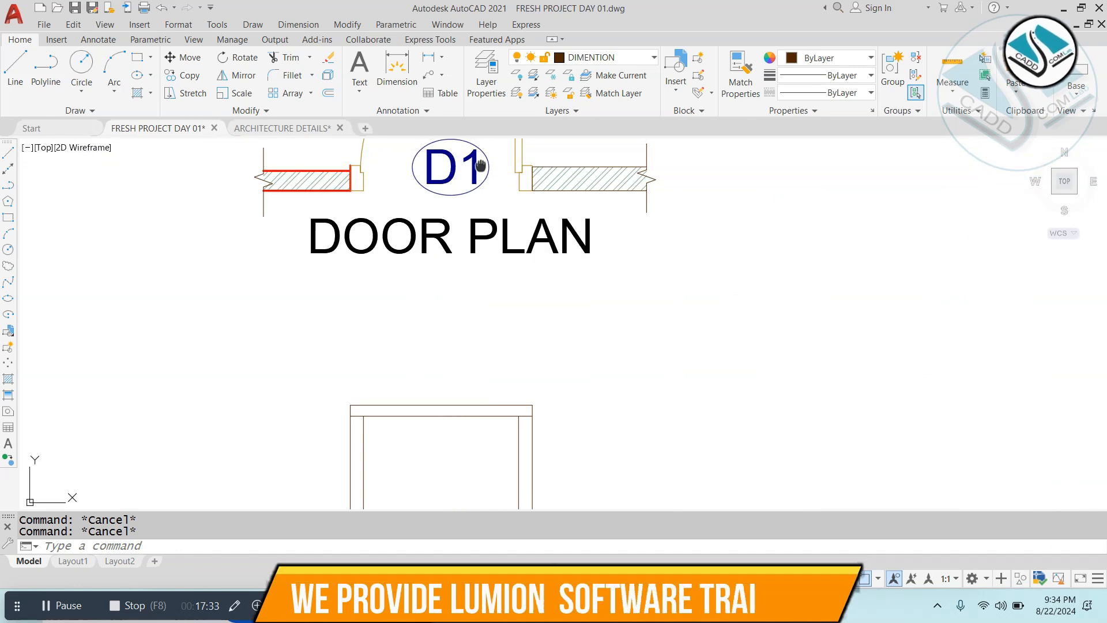
Step: Copy the D1 tag from the door plan straight down, near the base of the door frame elevation
left_click(483, 193)
left_click(439, 253)
scroll(463, 334, "down", 3)
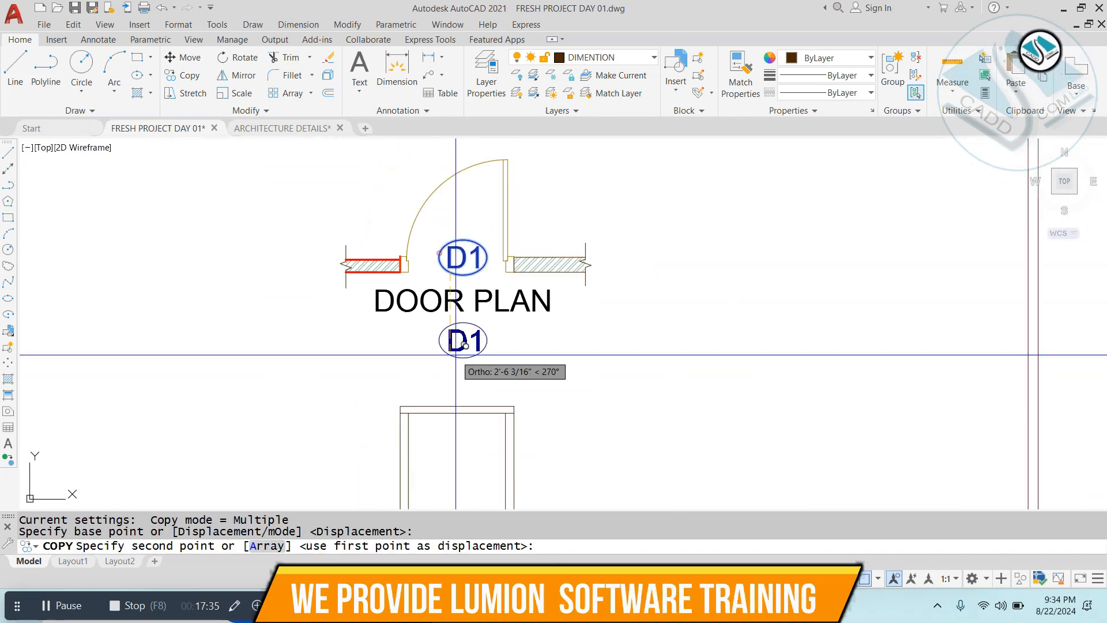
scroll(478, 392, "up", 4)
left_click(460, 341)
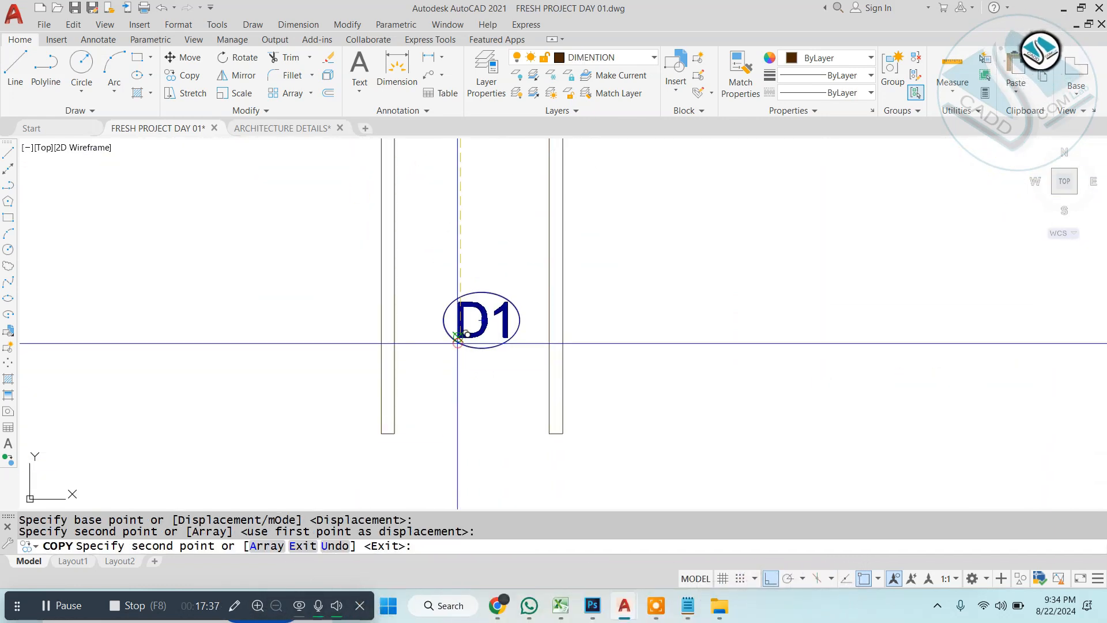
key("Escape")
Step: Move the copied D1 tag so it sits between the jambs just below the foot of the door elevation
scroll(551, 399, "down", 4)
scroll(536, 388, "up", 6)
left_click(526, 231)
left_click(466, 375)
scroll(487, 345, "down", 2)
middle_click_drag(487, 344, 457, 243)
type("m")
key("Return")
left_click(642, 235)
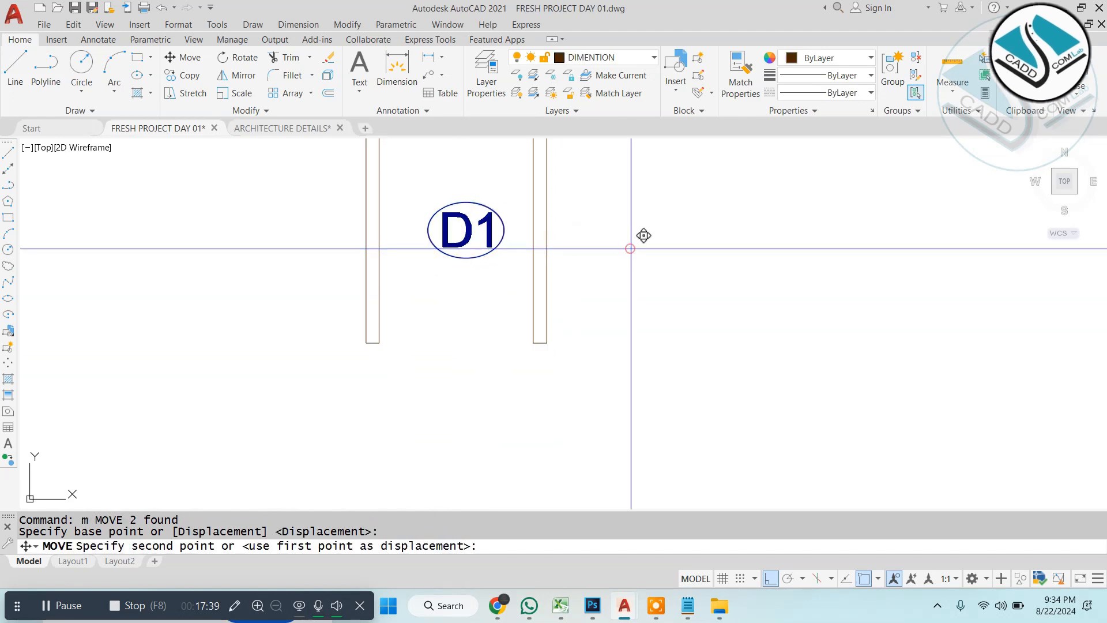
key("Escape")
Step: Examine the finished D1 to D5 reference door elevations, including their opening lines, dimensions and level labels
scroll(538, 338, "down", 6)
scroll(538, 338, "up", 2)
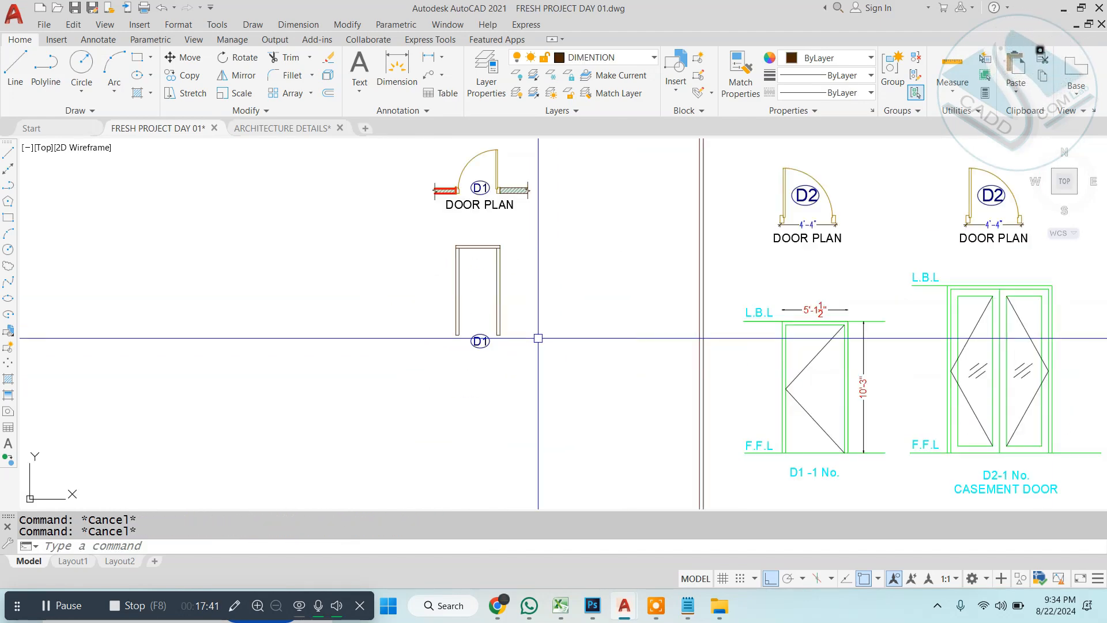
middle_click_drag(561, 336, 308, 293)
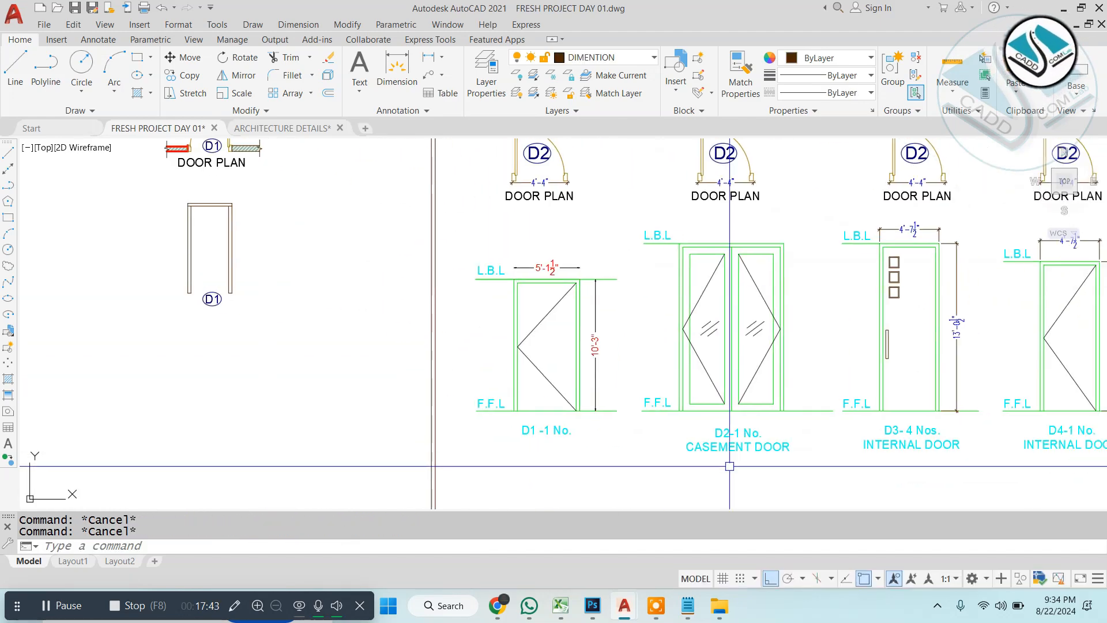
scroll(758, 473, "up", 5)
middle_click_drag(592, 385, 489, 379)
scroll(489, 378, "down", 4)
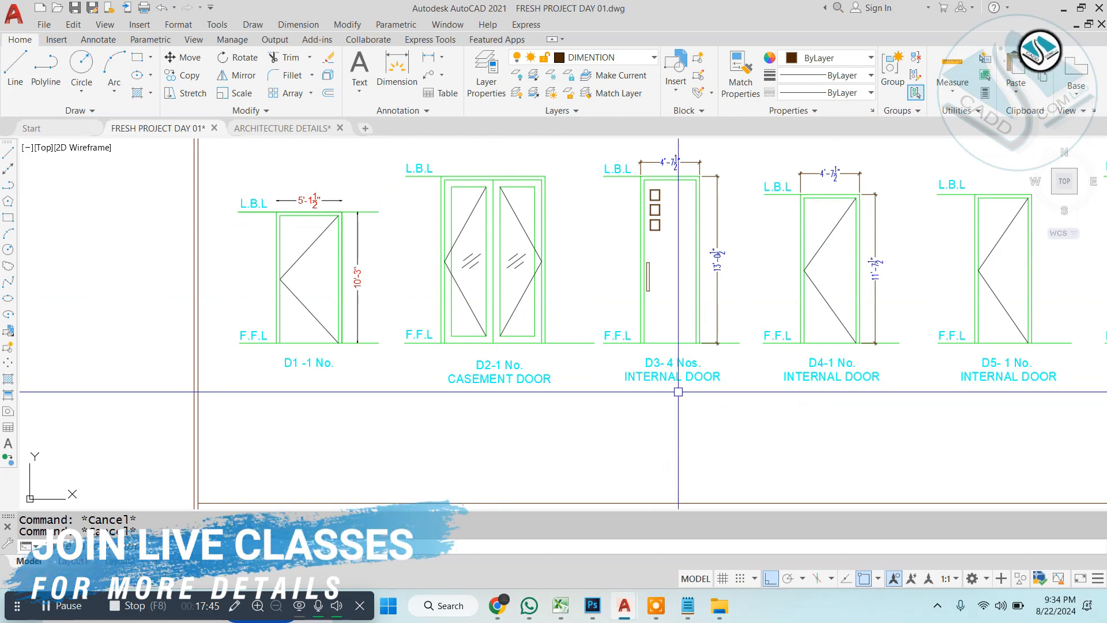
scroll(634, 345, "up", 2)
middle_click_drag(634, 346, 518, 350)
scroll(370, 375, "down", 4)
scroll(370, 376, "up", 1)
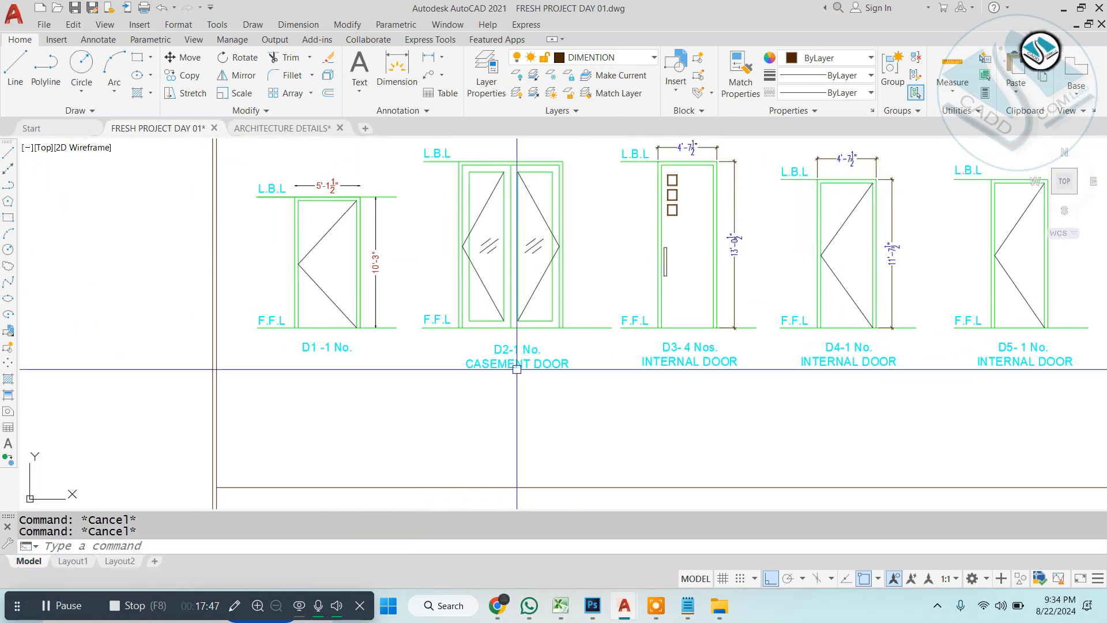
scroll(518, 370, "up", 3)
scroll(395, 323, "down", 3)
scroll(439, 304, "up", 4)
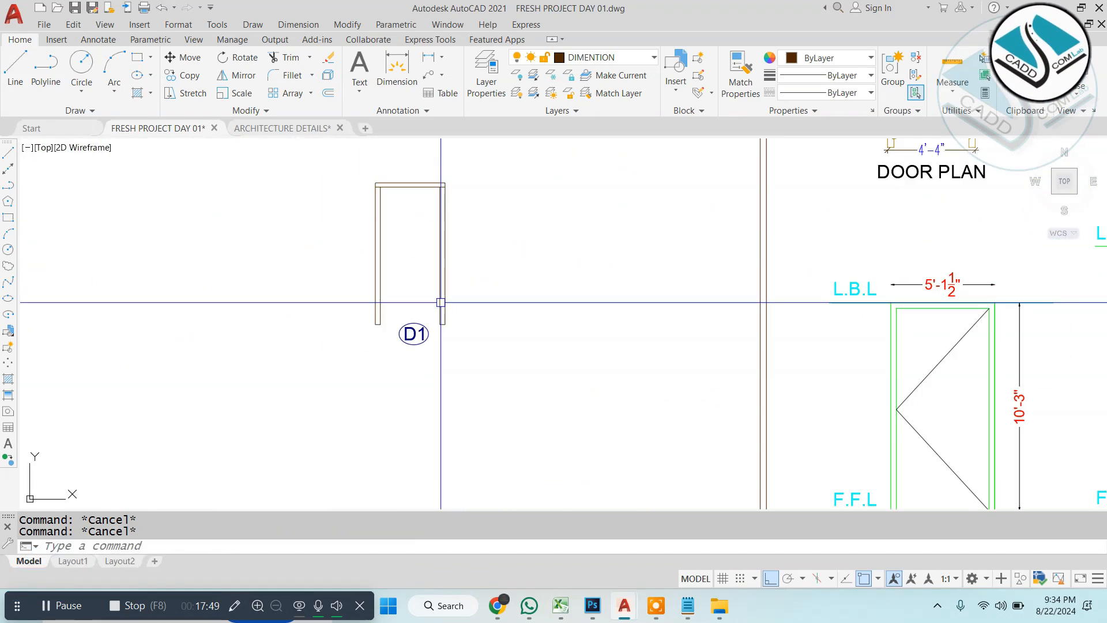
Step: Draw the door's opening lines from the upper-right inner corner to the left jamb's midpoint, and back to the right jamb's inner foot
middle_click_drag(474, 321, 485, 336)
scroll(412, 211, "up", 4)
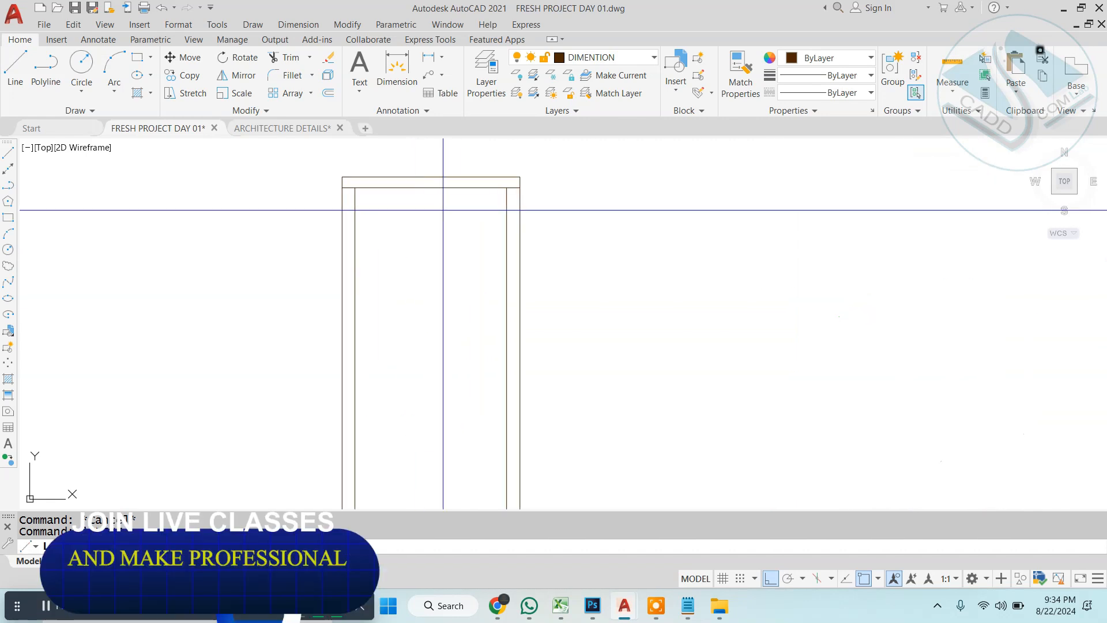
type("l")
key("Return")
left_click(507, 187)
scroll(421, 338, "down", 2)
left_click(374, 347)
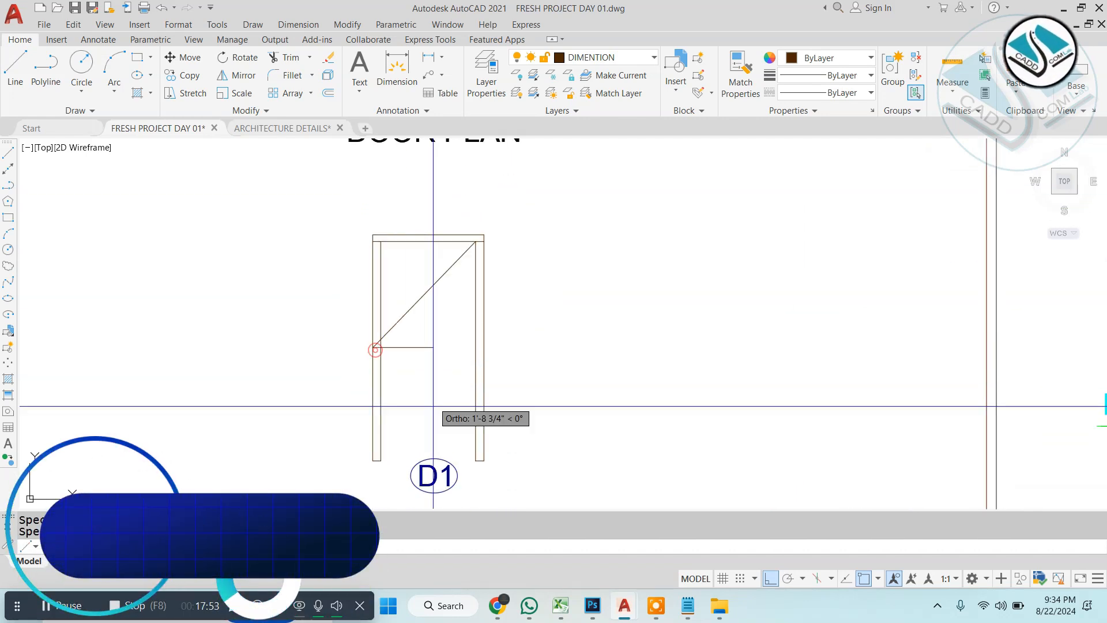
left_click(380, 350)
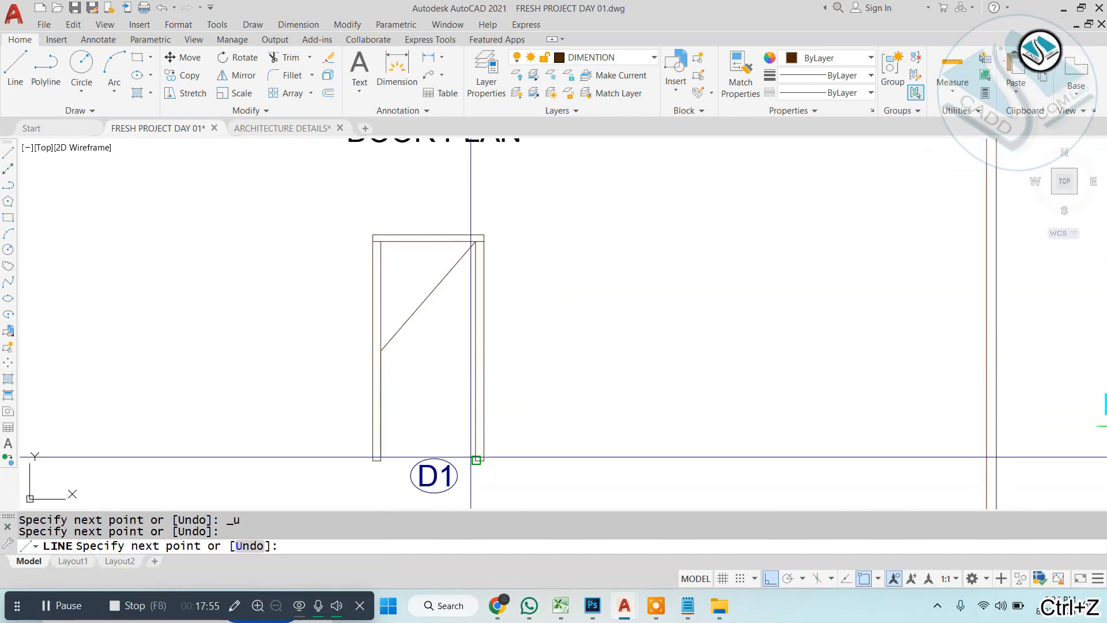
left_click(471, 456)
key("Escape")
Step: Change the colour of the two diagonal opening lines to grey
scroll(508, 328, "down", 6)
scroll(499, 324, "up", 4)
scroll(507, 323, "down", 3)
scroll(477, 247, "up", 5)
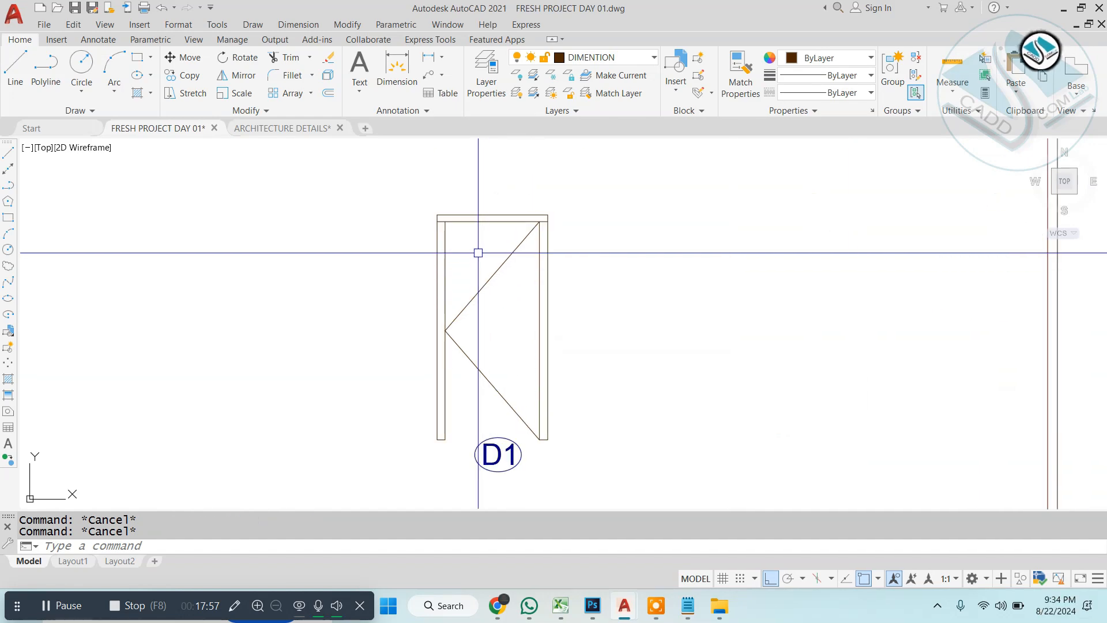
left_click(516, 338)
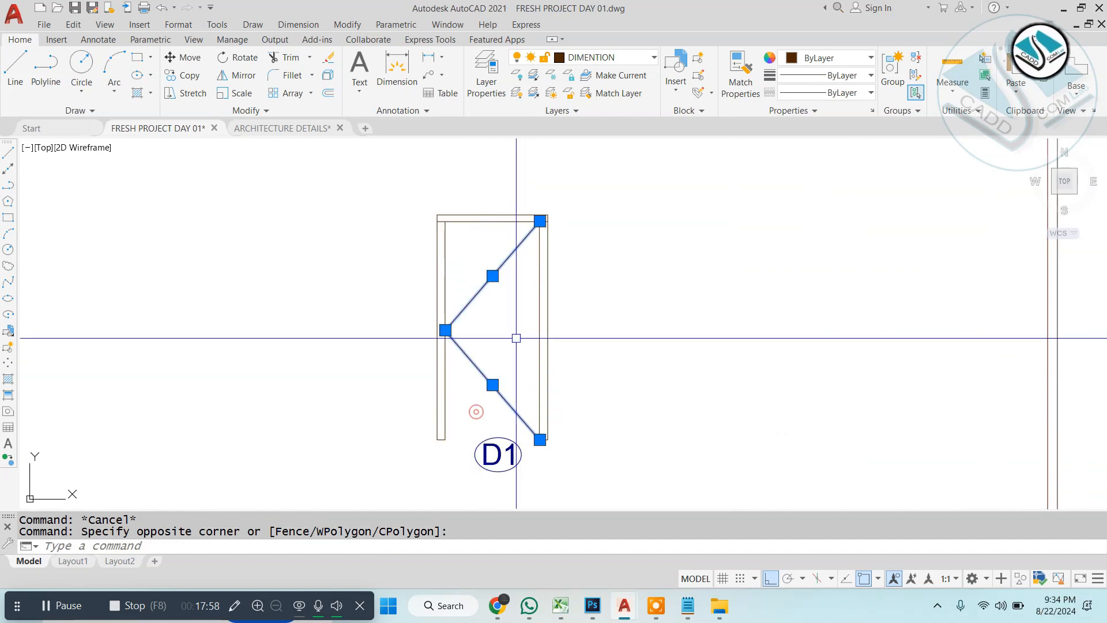
left_click(868, 59)
left_click(788, 144)
key("Escape")
key("Escape")
scroll(576, 311, "down", 5)
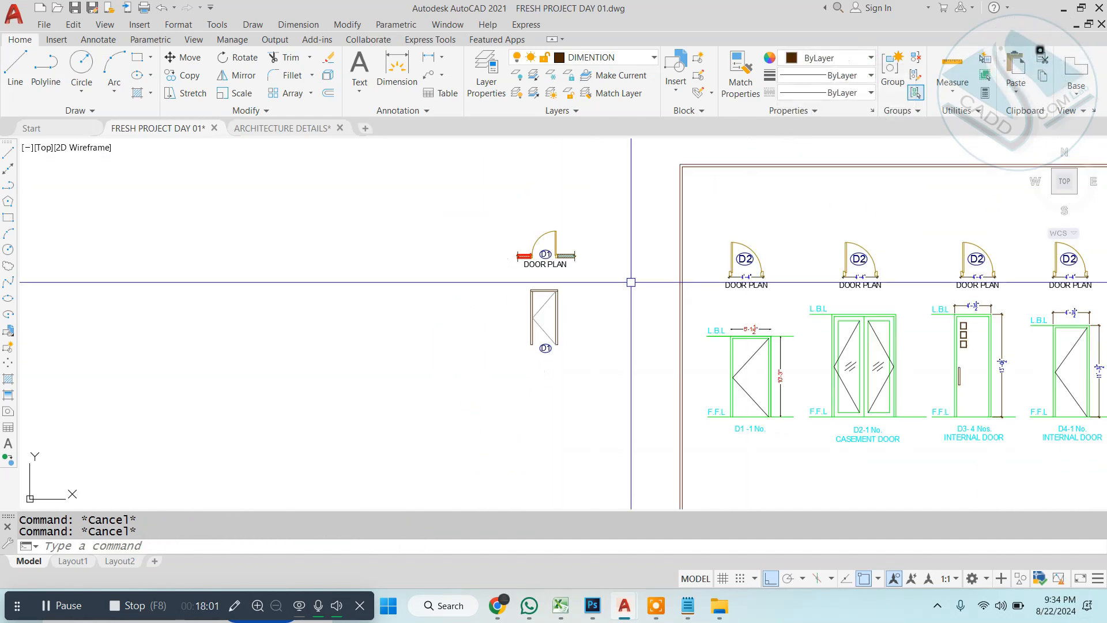
Step: Add a linear dimension for the frame's overall width above the head of the D1 elevation
scroll(576, 303, "up", 5)
left_click(311, 27)
left_click(309, 64)
scroll(345, 263, "up", 3)
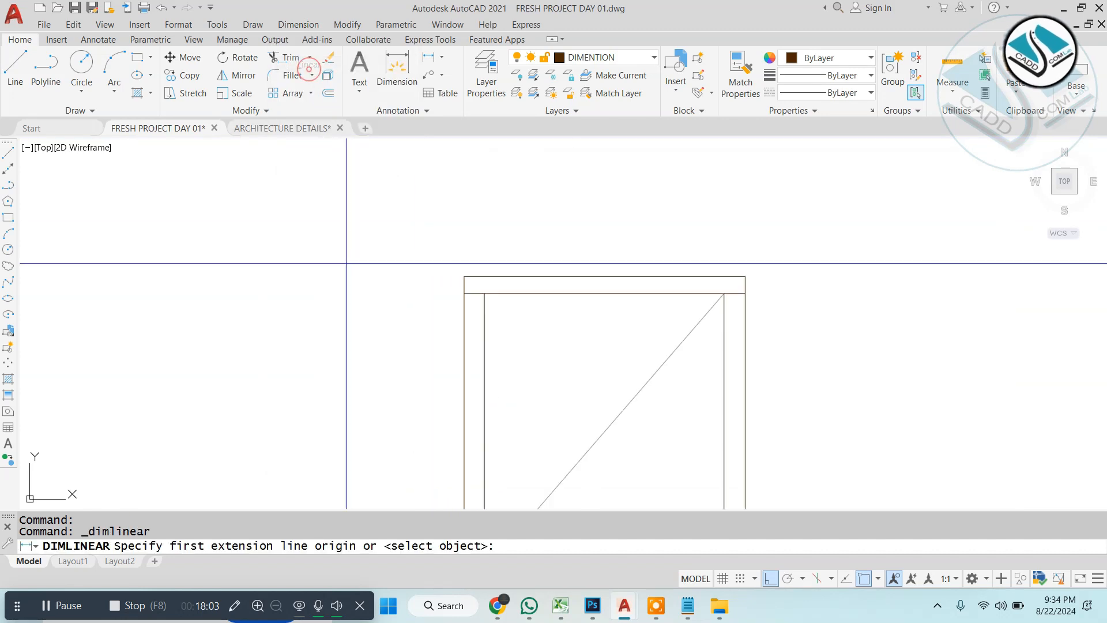
left_click(462, 271)
left_click(745, 274)
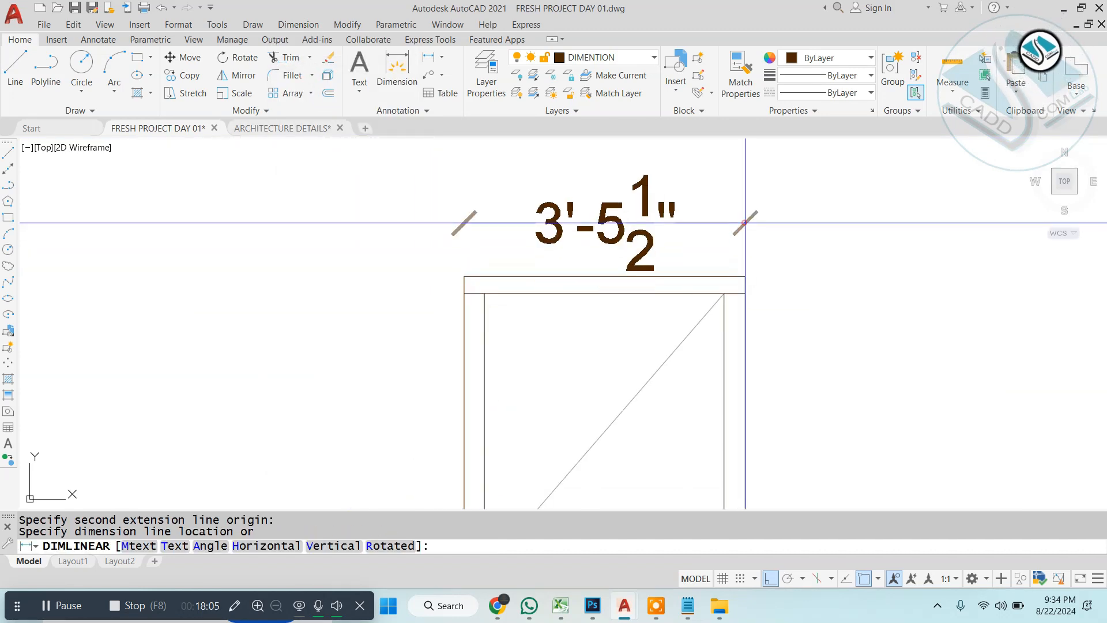
left_click(744, 225)
key("Escape")
Step: Add a vertical linear dimension for the frame's overall height along the right side of the elevation
key("space")
left_click(745, 274)
scroll(745, 319, "down", 3)
middle_click_drag(761, 485, 686, 263)
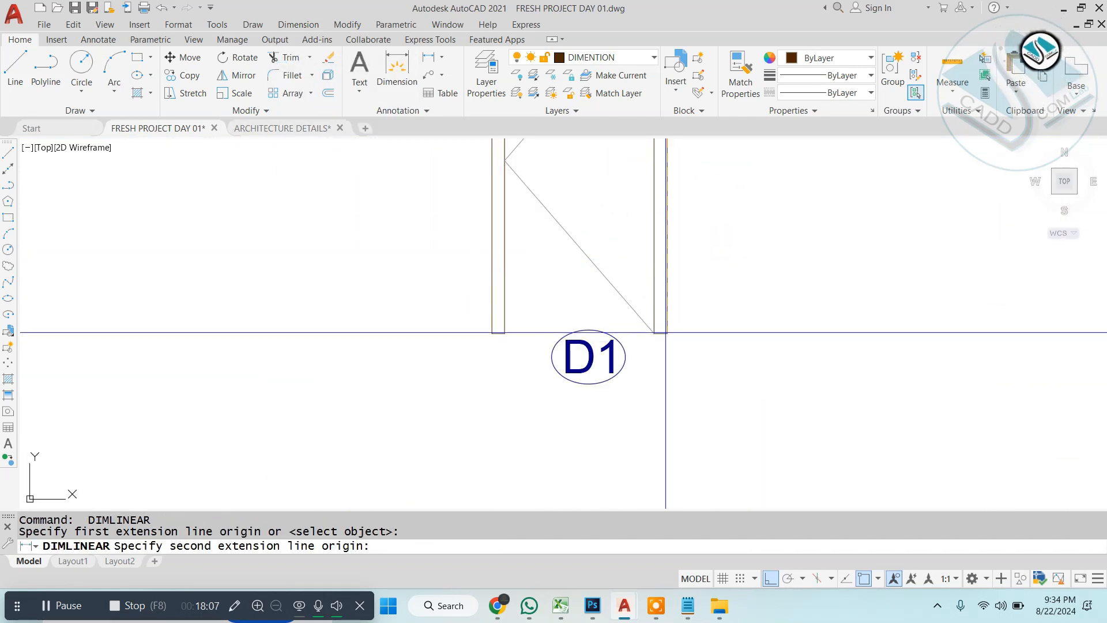
left_click(666, 332)
left_click(721, 311)
scroll(720, 311, "down", 6)
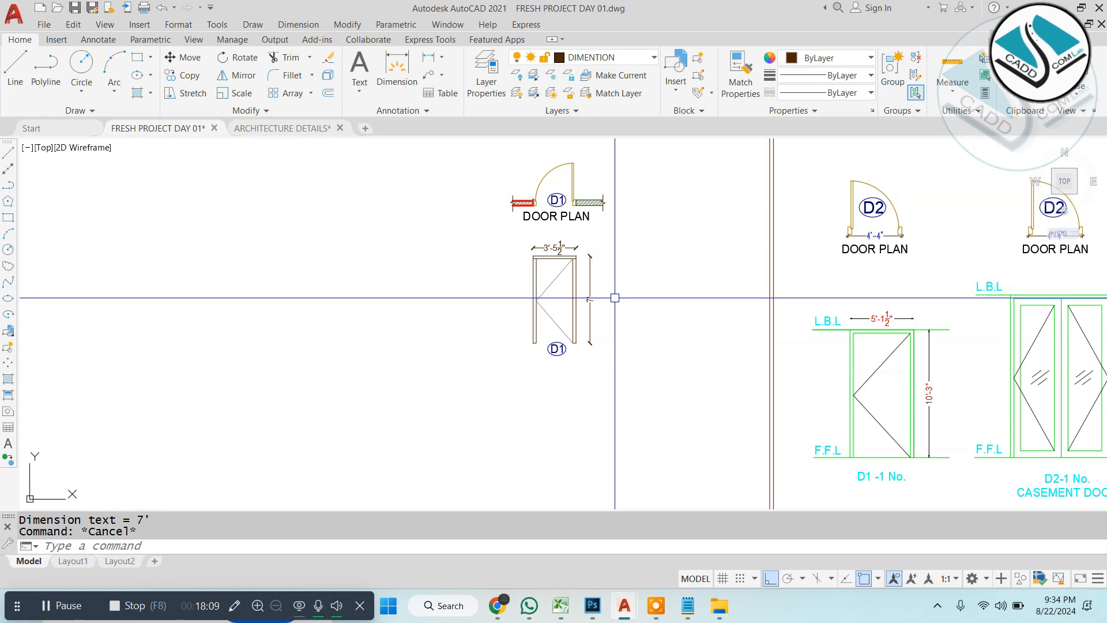
Step: Draw a horizontal level line extending left from the frame's upper-left corner
type("l")
key("space")
scroll(524, 257, "up", 6)
left_click(559, 246)
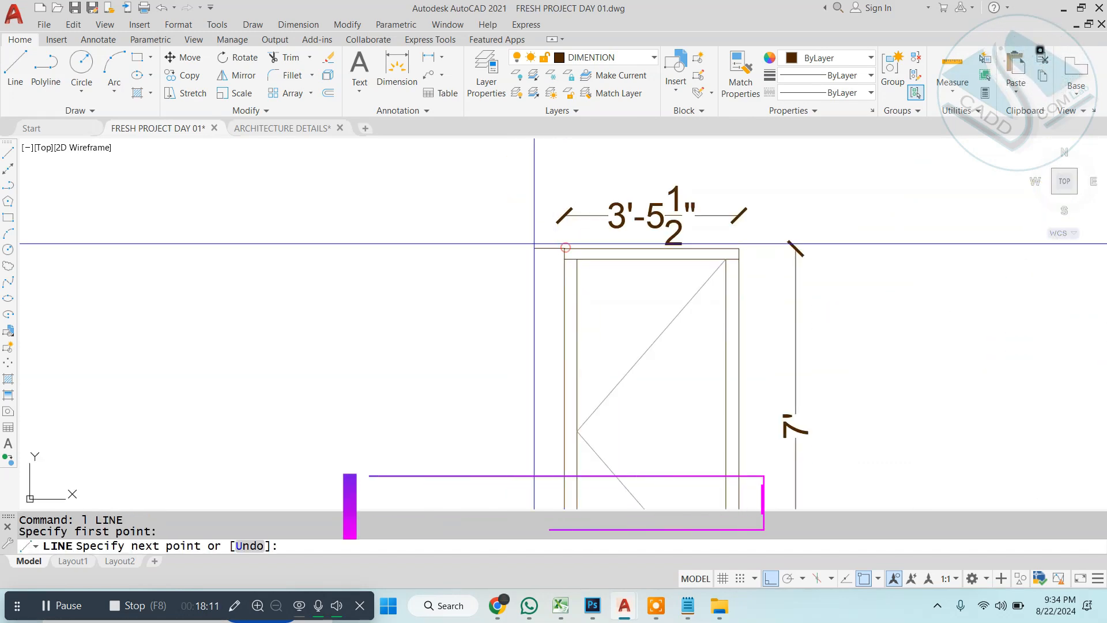
left_click(318, 251)
scroll(470, 310, "down", 4)
key("Escape")
key("Escape")
Step: Draw a horizontal floor level line extending left from the foot of the left jamb
scroll(486, 424, "up", 4)
middle_click_drag(486, 424, 524, 321)
key("space")
left_click(574, 321)
scroll(567, 331, "down", 2)
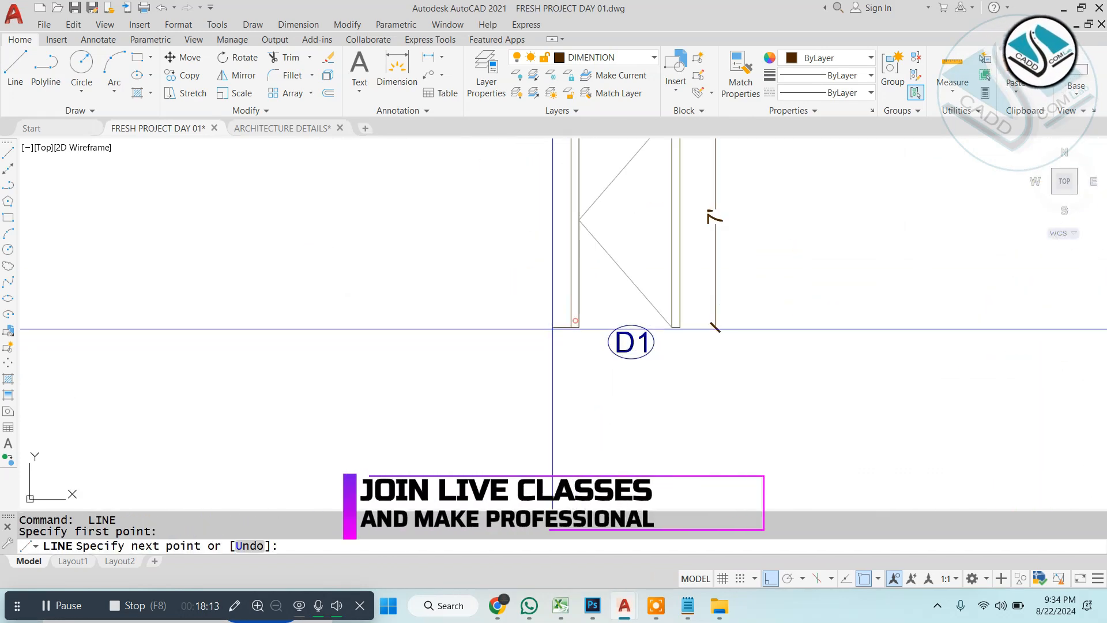
left_click(410, 326)
key("Escape")
scroll(410, 326, "down", 3)
Step: Copy the F.F.L label from the reference D1 elevation to just above the new floor level line, with ortho turned off
scroll(749, 420, "up", 5)
left_click(779, 385)
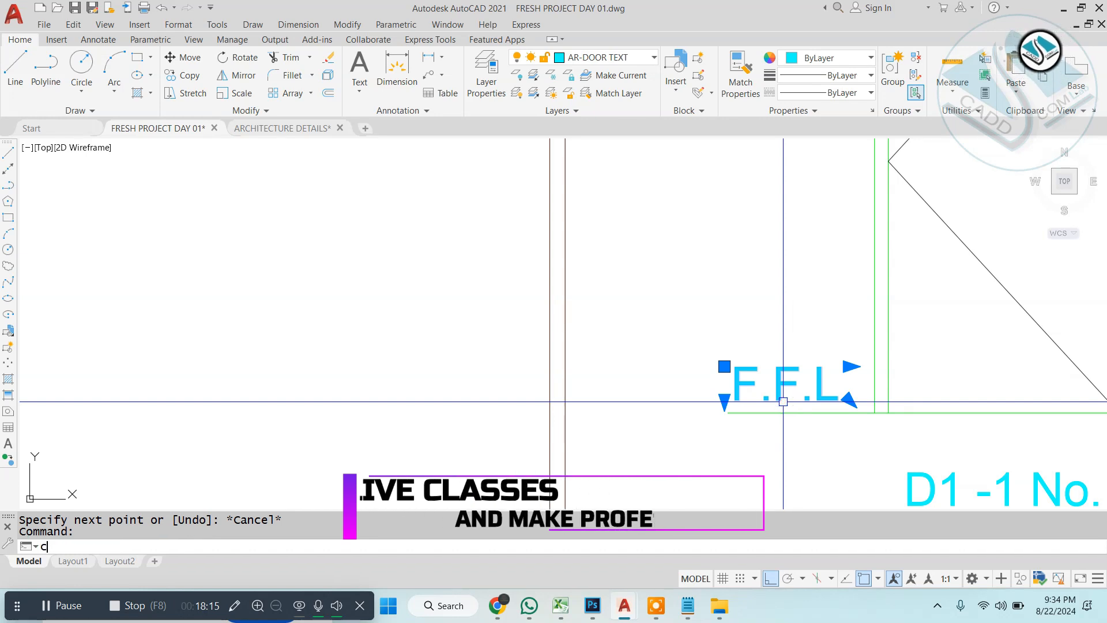
type("co")
key("space")
scroll(783, 401, "up", 1)
left_click(782, 402)
left_click(788, 578)
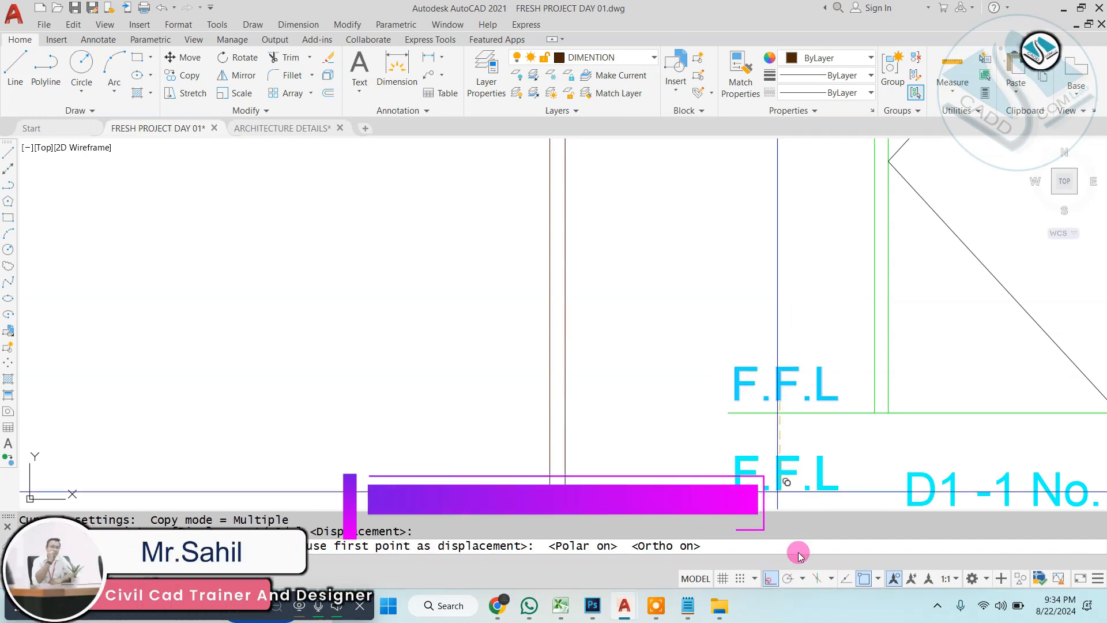
left_click(770, 578)
left_click(765, 584)
scroll(824, 494, "down", 6)
middle_click_drag(492, 372, 602, 371)
scroll(605, 354, "up", 7)
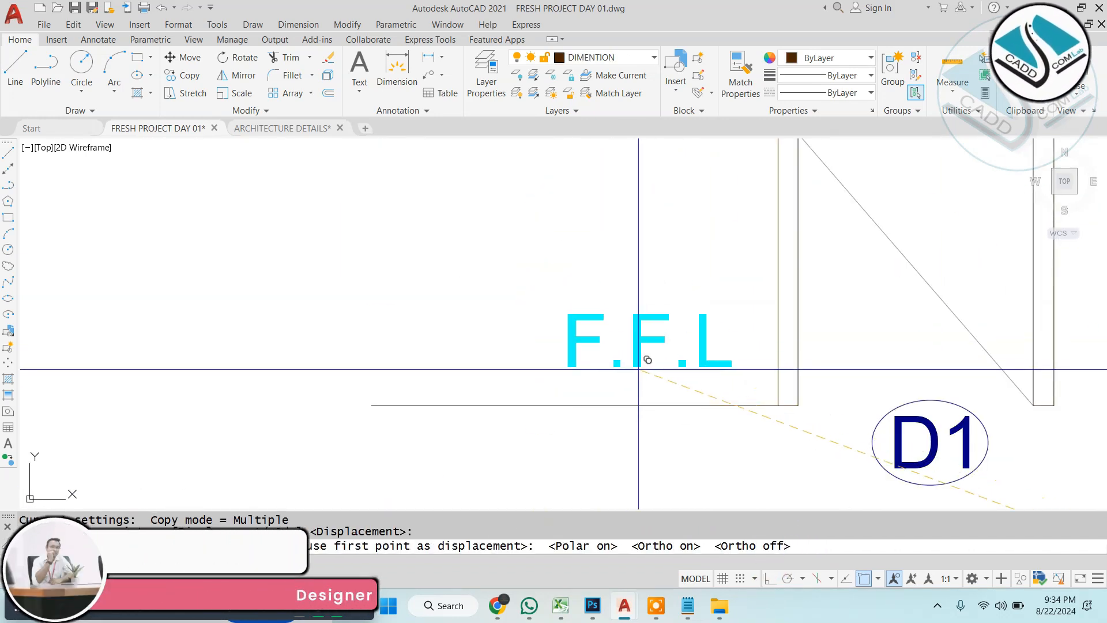
left_click(641, 386)
key("Escape")
Step: Try copying the F.F.L label straight up to the head level line, and erase that copy
left_click(676, 326)
left_click(602, 370)
type("co")
key("space")
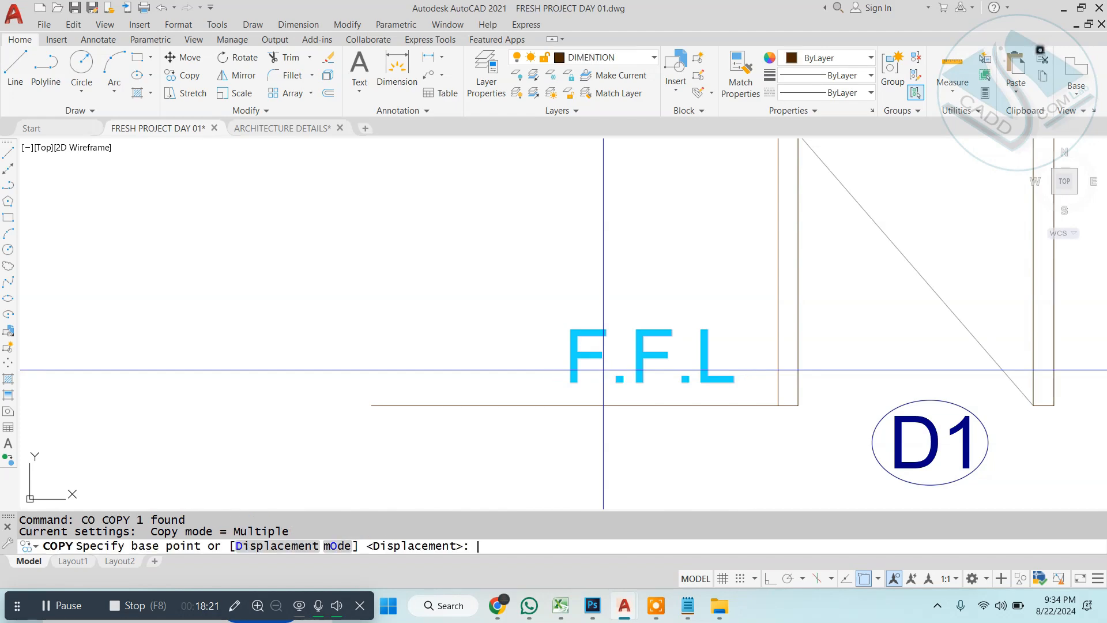
left_click(602, 370)
scroll(619, 413, "down", 2)
scroll(588, 343, "down", 2)
left_click(770, 576)
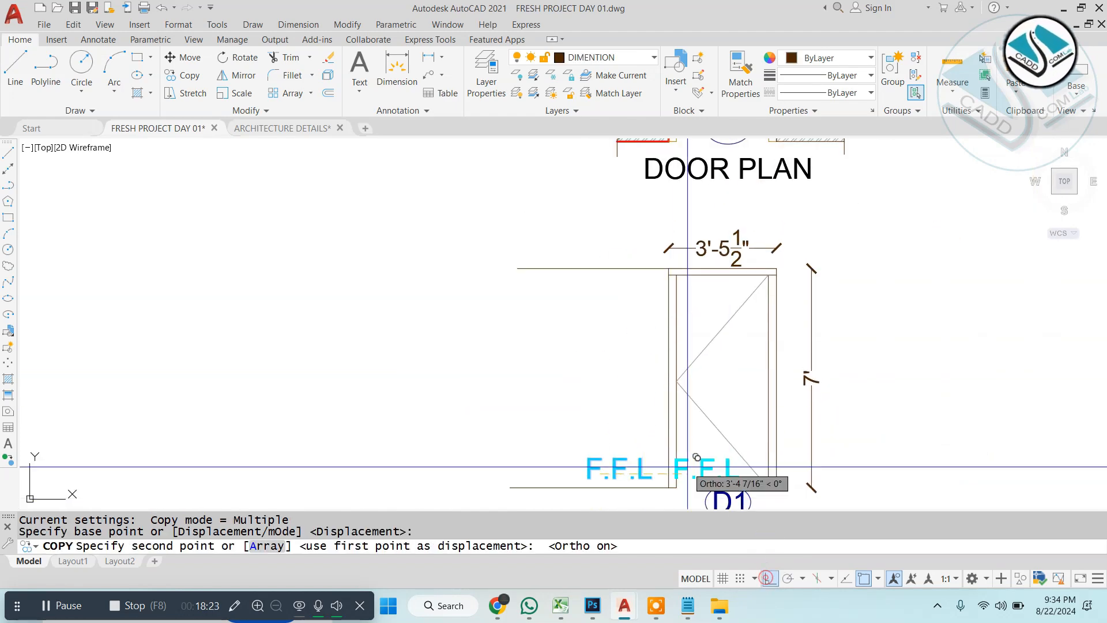
scroll(630, 265, "up", 4)
left_click(628, 247)
key("Escape")
scroll(628, 246, "down", 2)
type("e")
key("space")
Step: Copy the L.B.L label from the reference D1 elevation to just above the new door's head level line
scroll(403, 254, "down", 5)
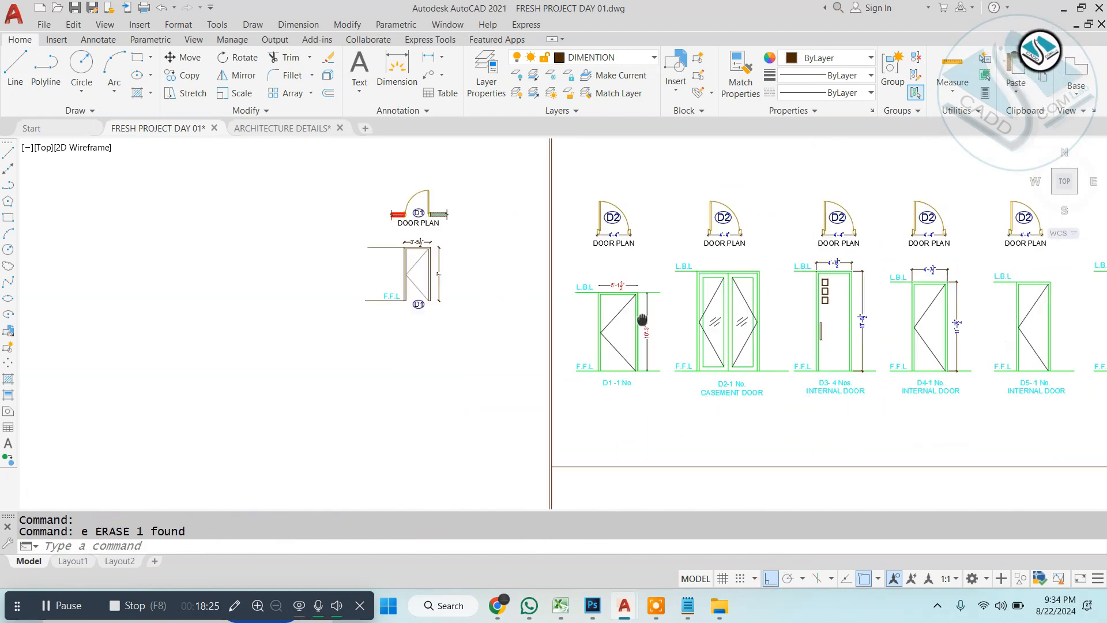
scroll(562, 291, "up", 6)
left_click(486, 299)
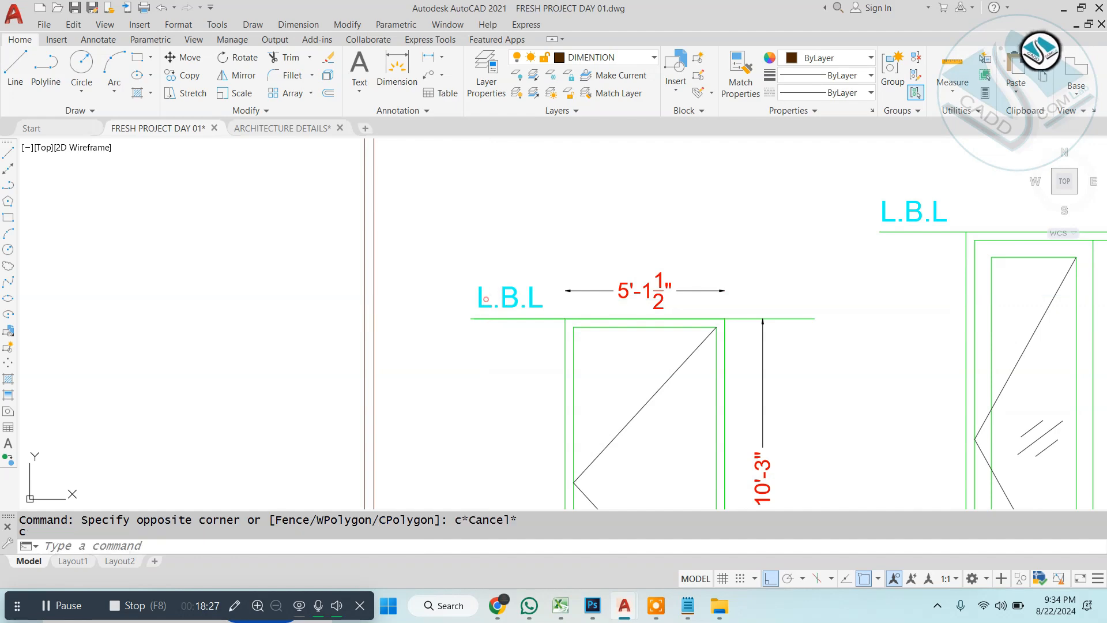
left_click(483, 303)
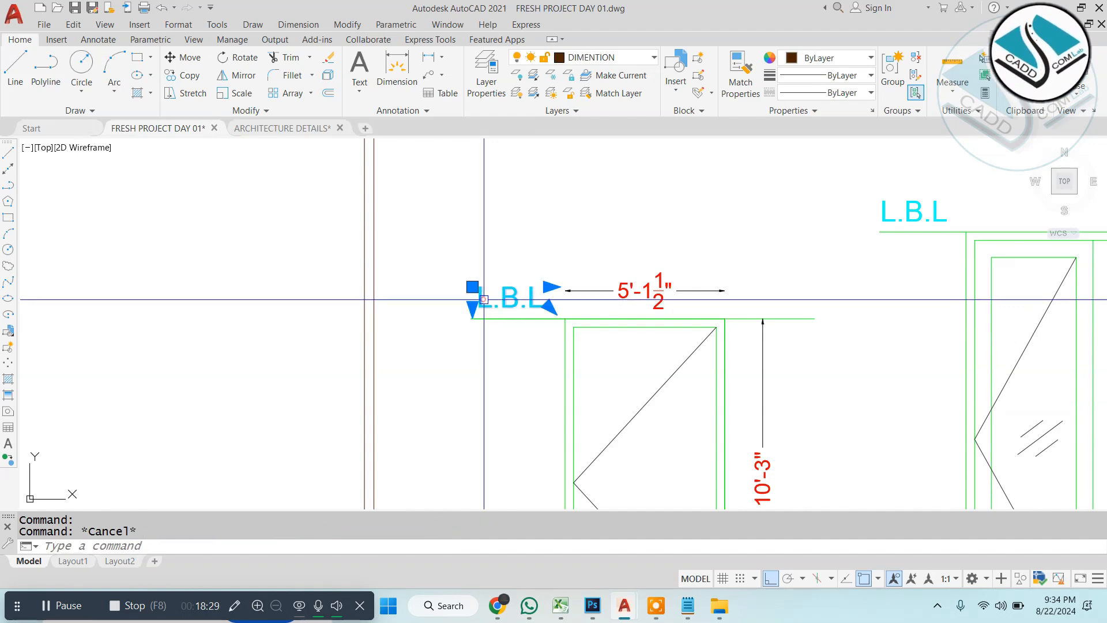
type("co")
key("space")
left_click(483, 300)
scroll(484, 299, "down", 5)
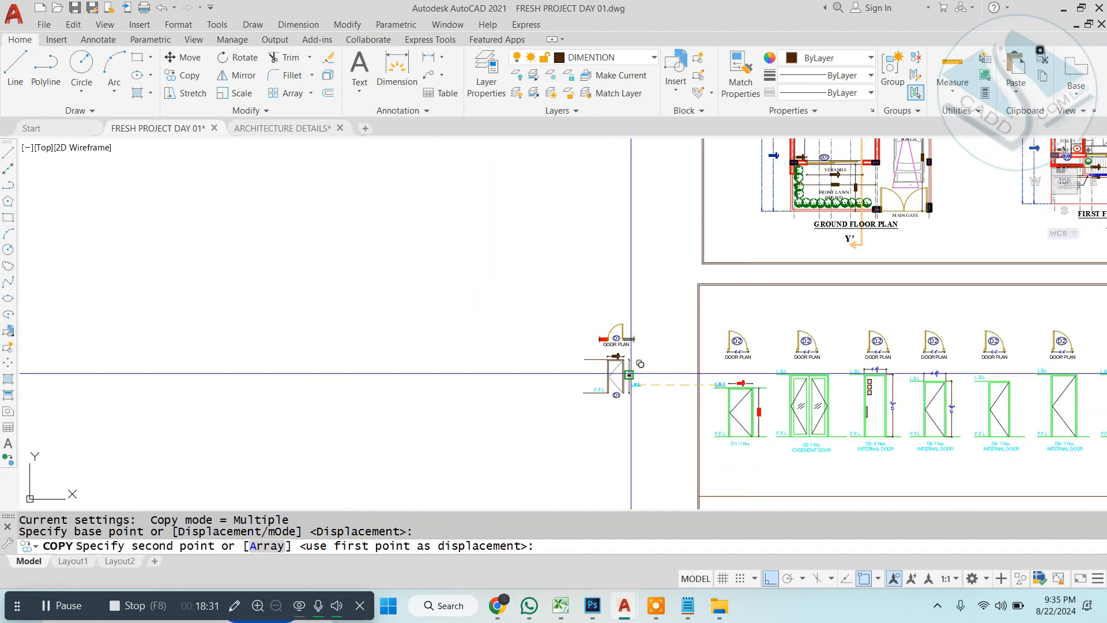
scroll(808, 505, "up", 3)
scroll(555, 333, "up", 6)
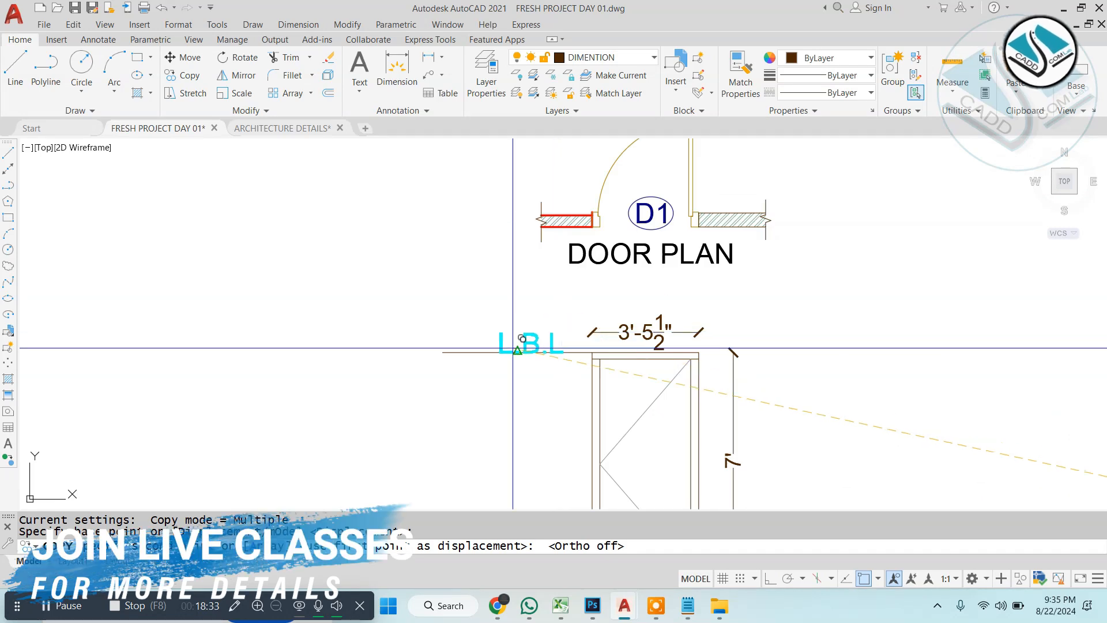
left_click(528, 343)
scroll(676, 403, "down", 2)
key("Escape")
middle_click_drag(741, 407, 514, 301)
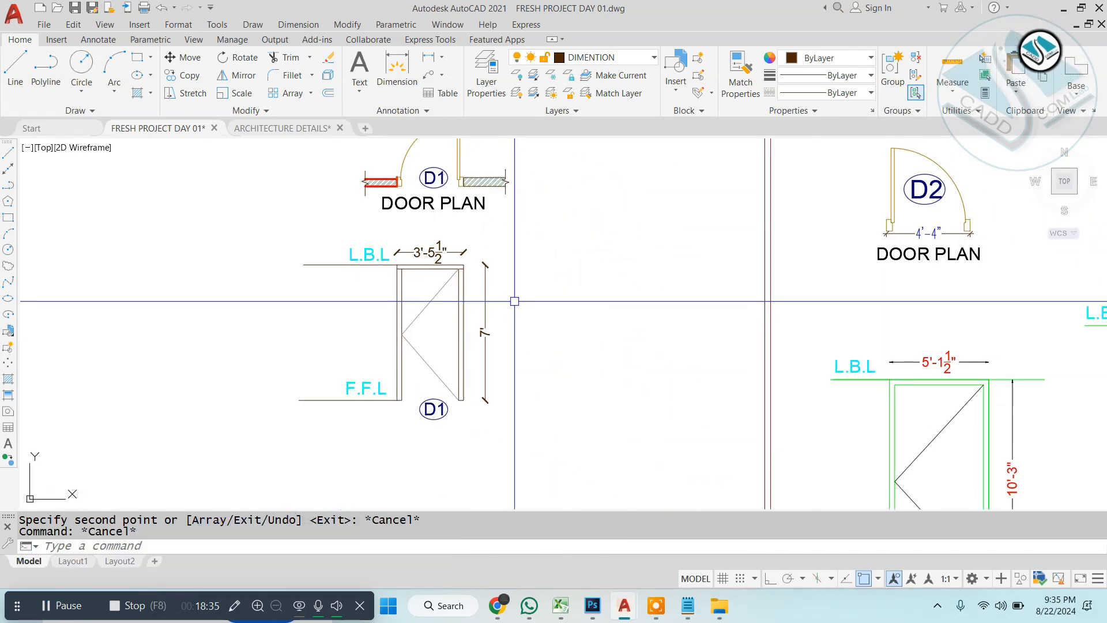
left_click(321, 265)
left_click(281, 378)
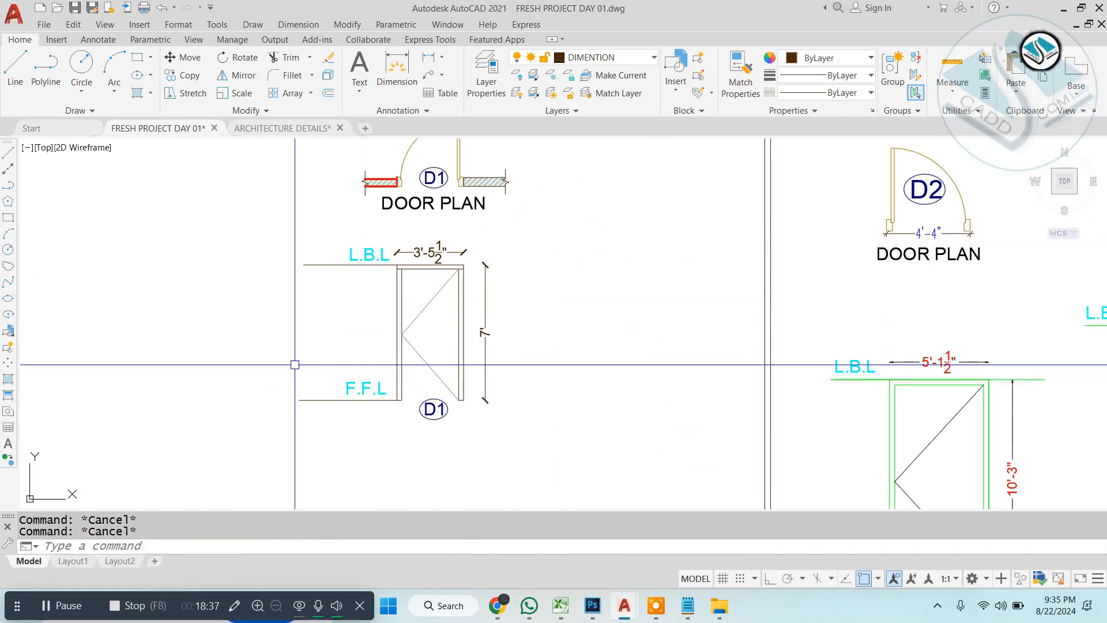
left_click(335, 234)
key("Escape")
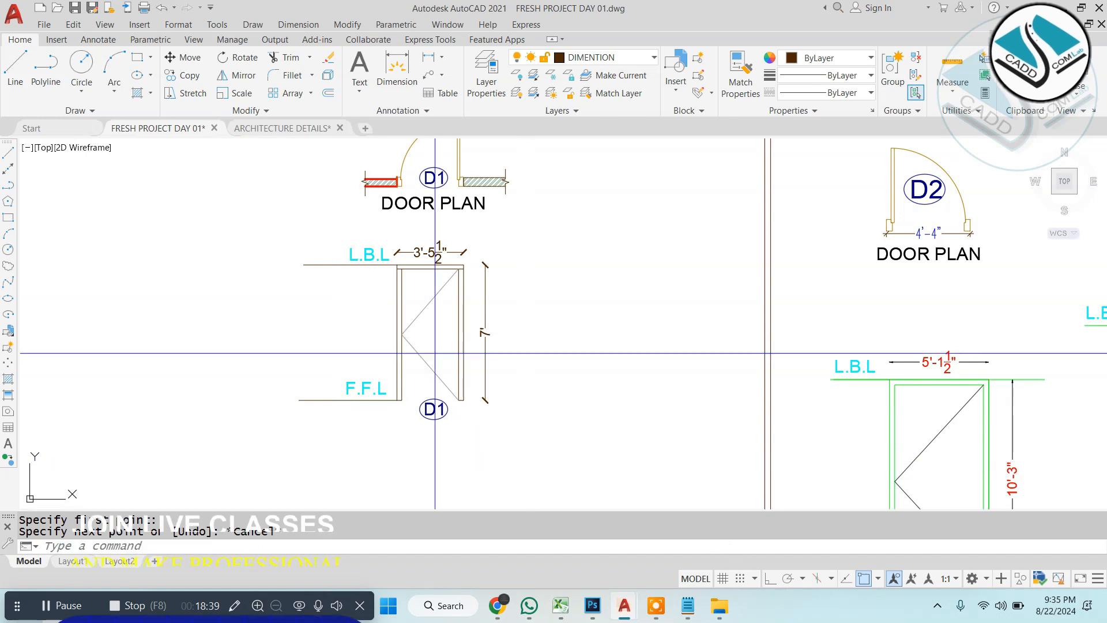
Step: Draw a vertical cutting line across both level lines, just left of the L.B.L and F.F.L labels
left_click(339, 232)
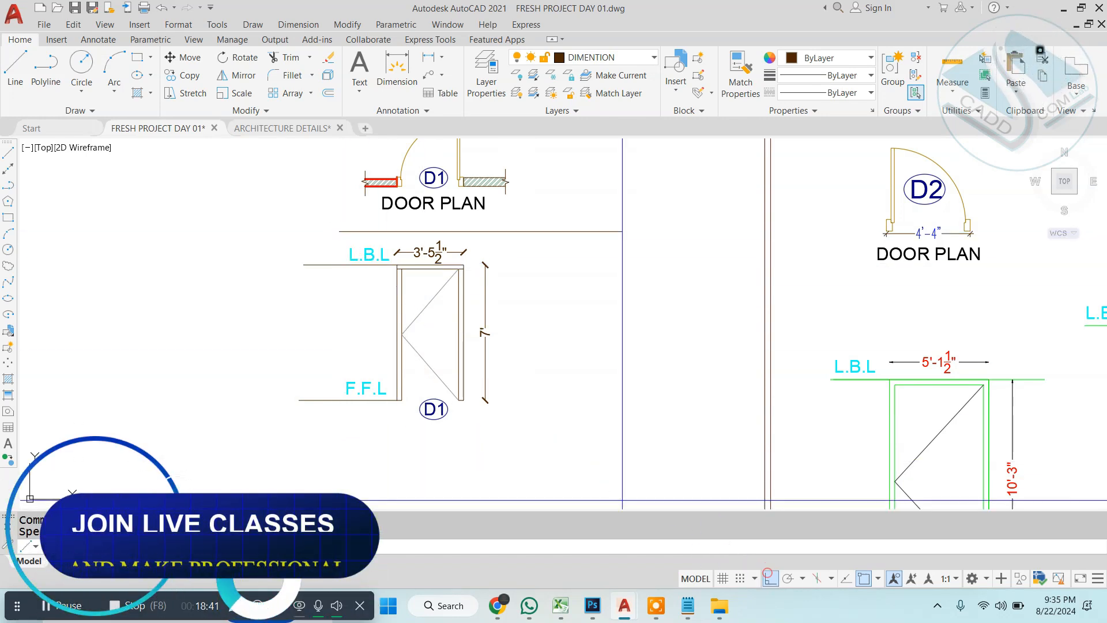
left_click(355, 439)
key("Escape")
Step: Trim the ends of both level lines that extend left beyond the vertical cutting line
type("tr")
key("space")
key("space")
left_click(306, 237)
left_click(330, 418)
key("Escape")
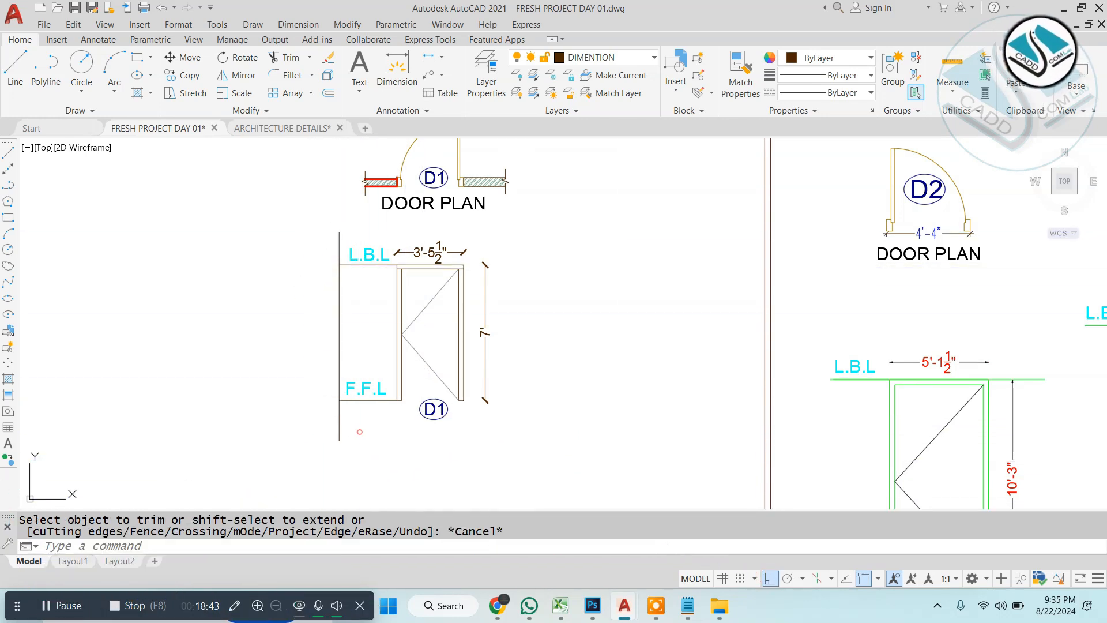
Step: Erase the vertical cutting line beside the new D1 door elevation
left_click(359, 431)
left_click(313, 438)
type("e")
key("space")
key("Escape")
Step: Make two copies of the complete D1 door plan and elevation, spaced horizontally to the left of the original
scroll(489, 338, "down", 2)
left_click(521, 184)
left_click(294, 409)
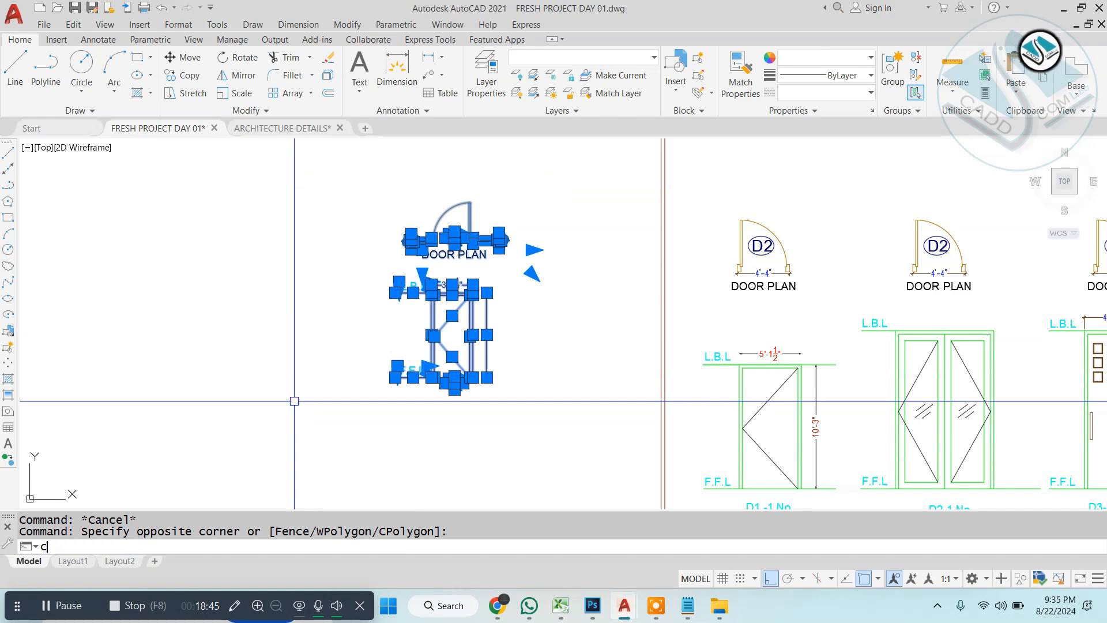
type("co")
key("space")
left_click(260, 425)
left_click(113, 430)
middle_click_drag(153, 426, 341, 432)
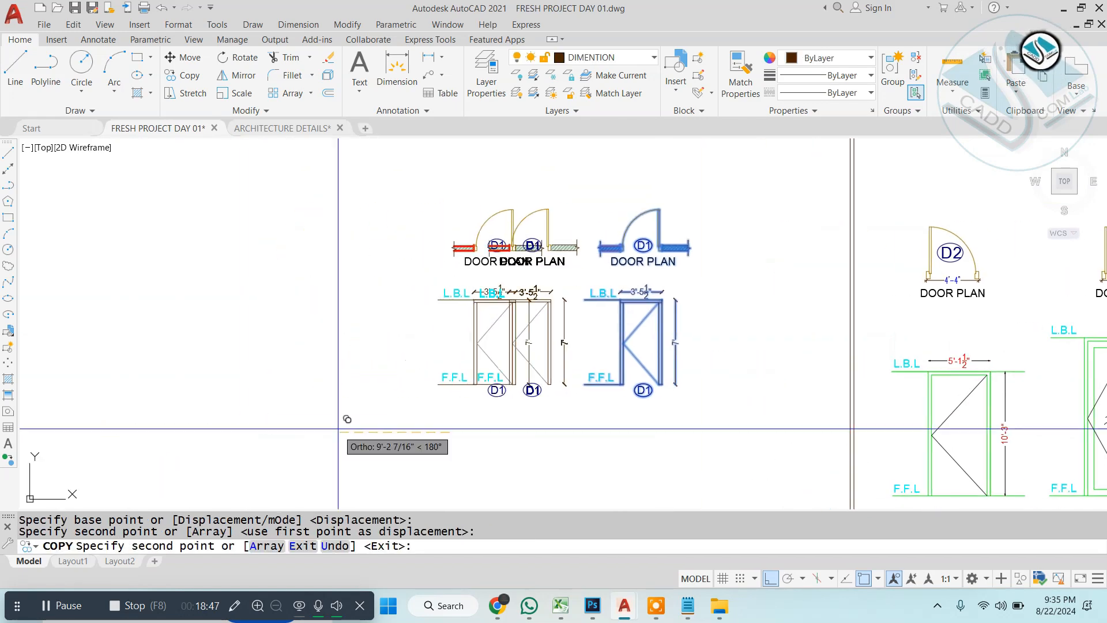
key("Escape")
Step: Examine the DW1 to DW4 door elevations in the lower row of the reference sheet, including the DW2 sliding door label
scroll(548, 440, "down", 3)
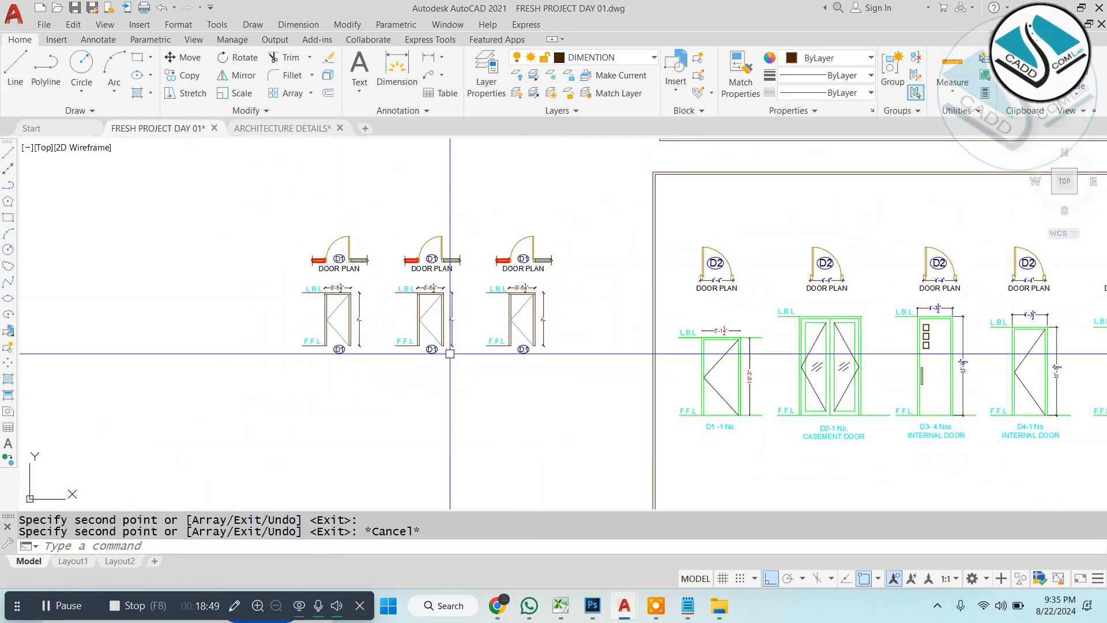
scroll(450, 352, "down", 3)
scroll(655, 425, "up", 6)
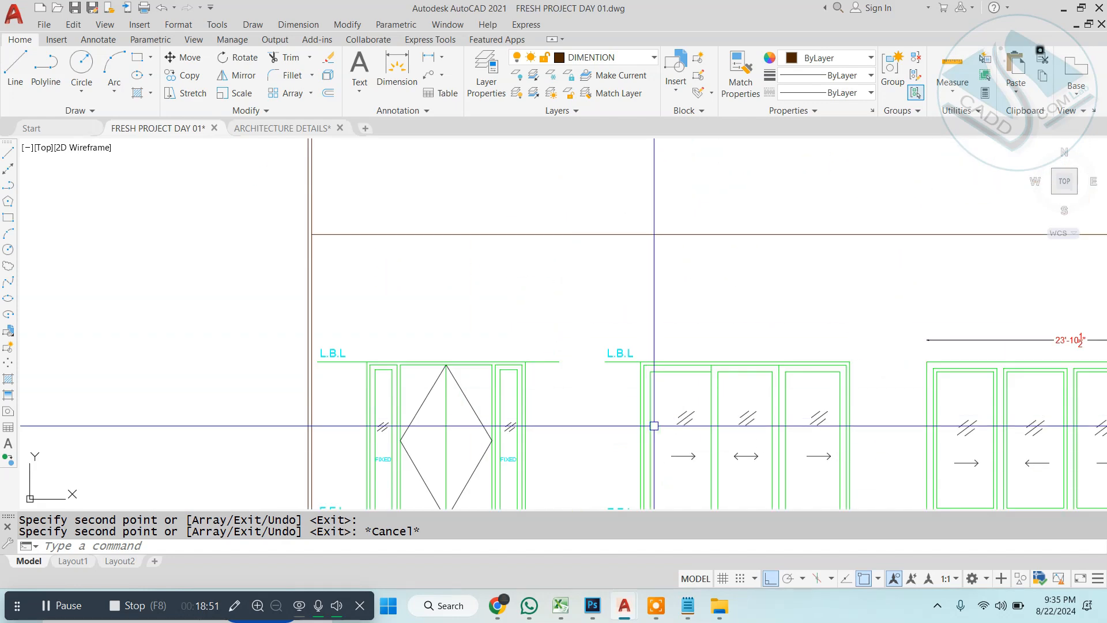
middle_click_drag(655, 425, 535, 320)
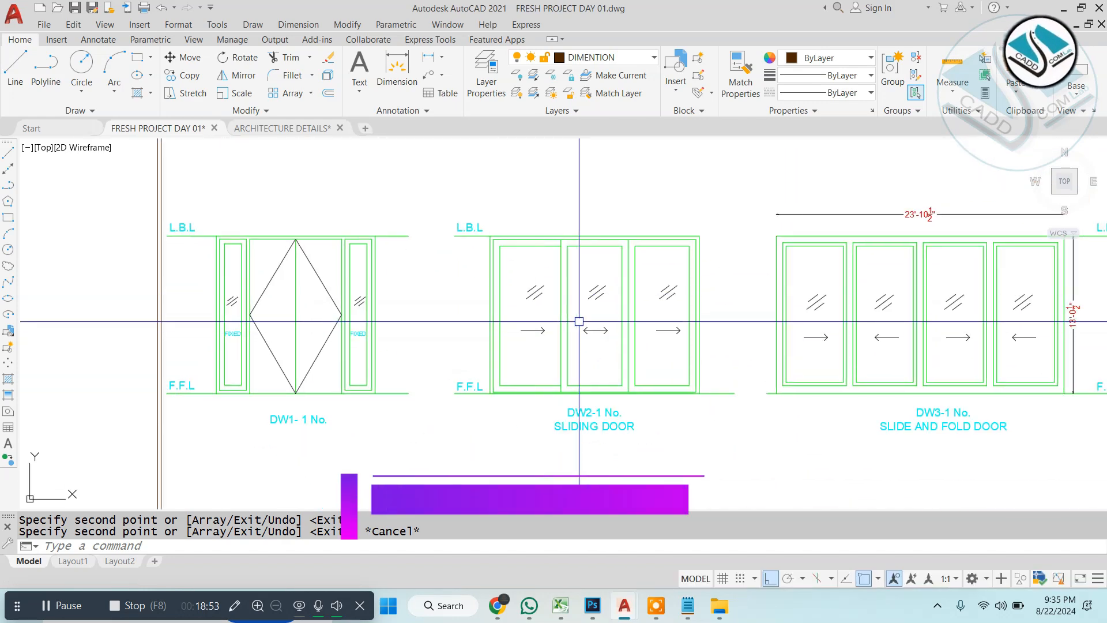
scroll(609, 460, "up", 3)
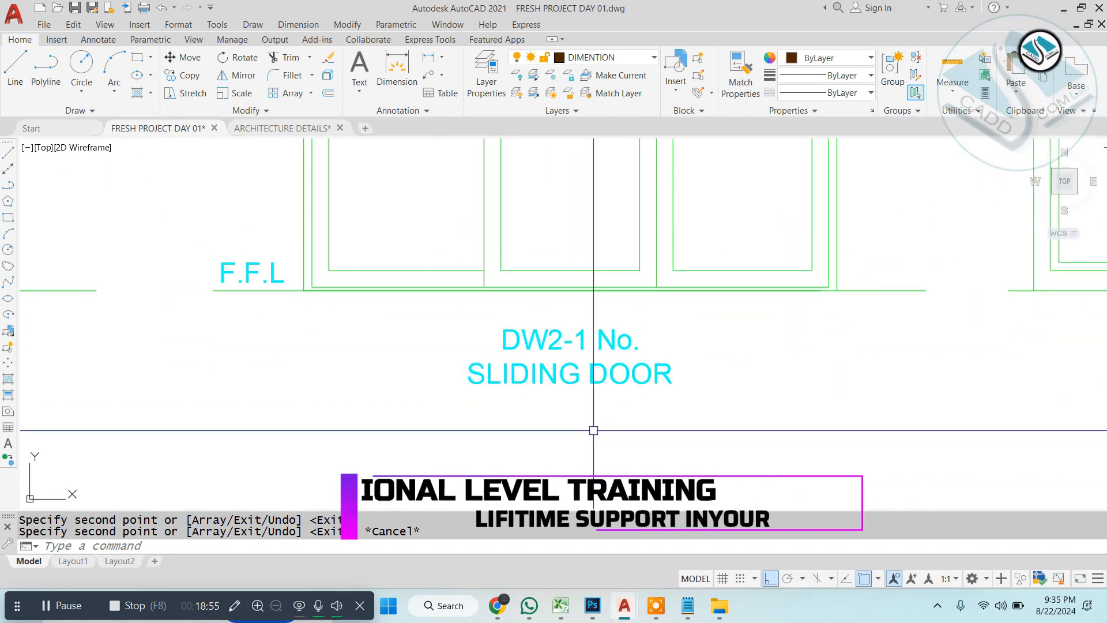
scroll(605, 456, "down", 5)
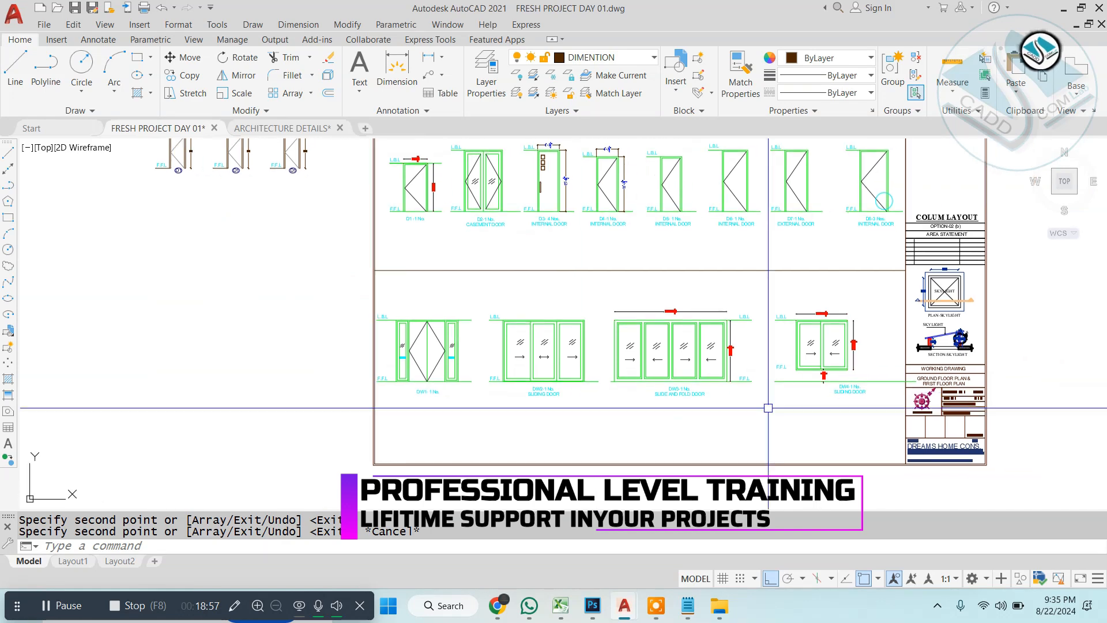
scroll(798, 378, "up", 3)
scroll(804, 374, "down", 4)
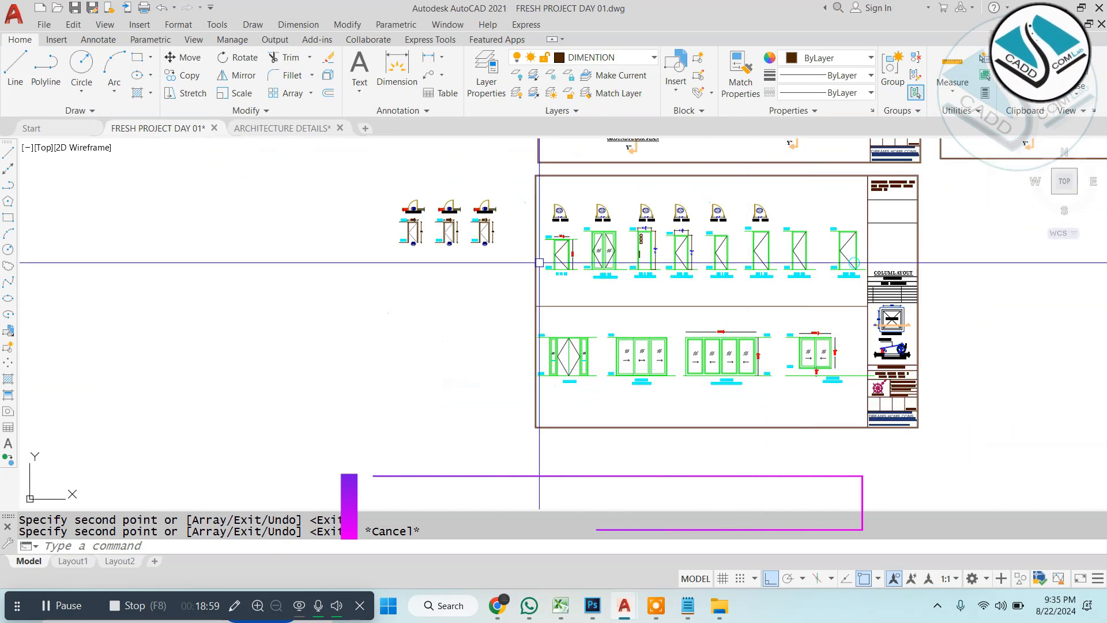
Step: Compare the D1 to D8 door plans and elevations with the DW1 to DW4 elevations on the reference sheet
scroll(393, 241, "up", 6)
scroll(433, 306, "down", 4)
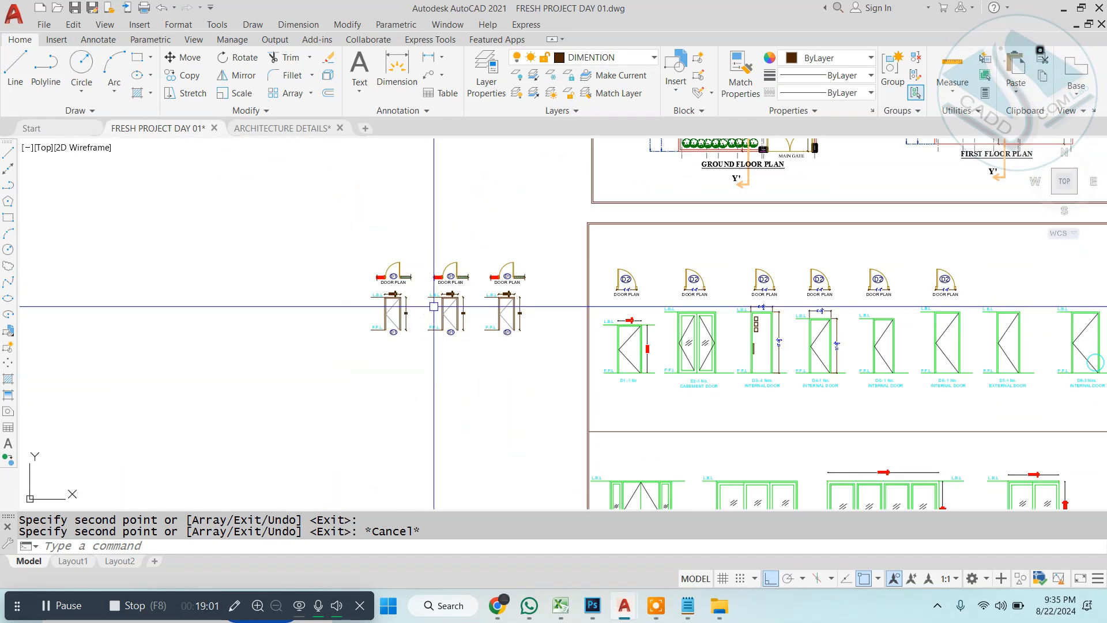
scroll(483, 314, "down", 2)
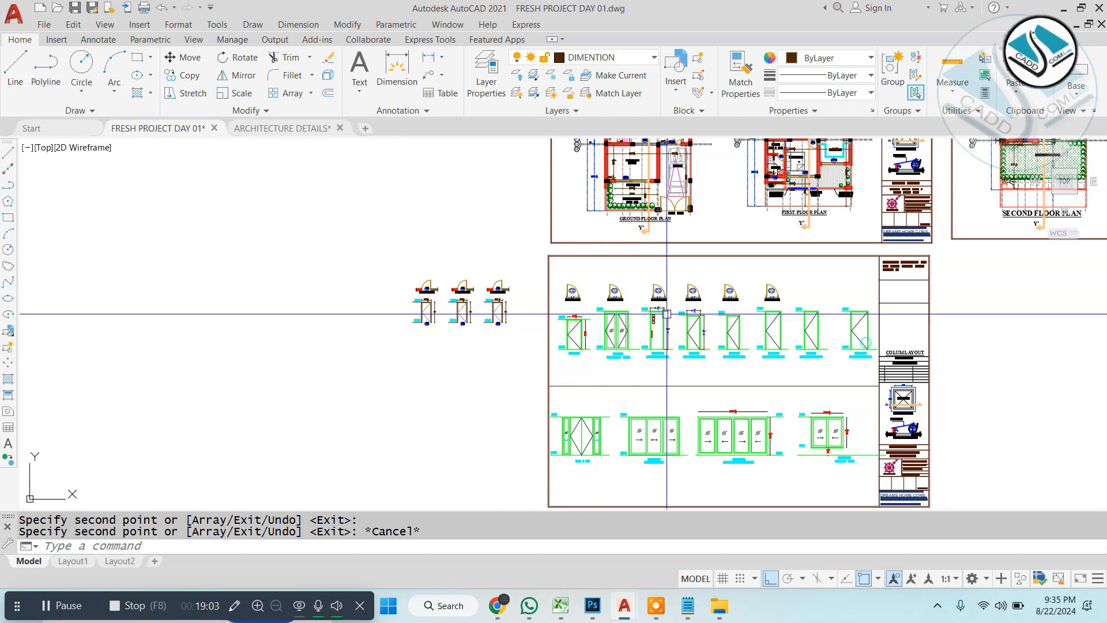
scroll(666, 313, "up", 4)
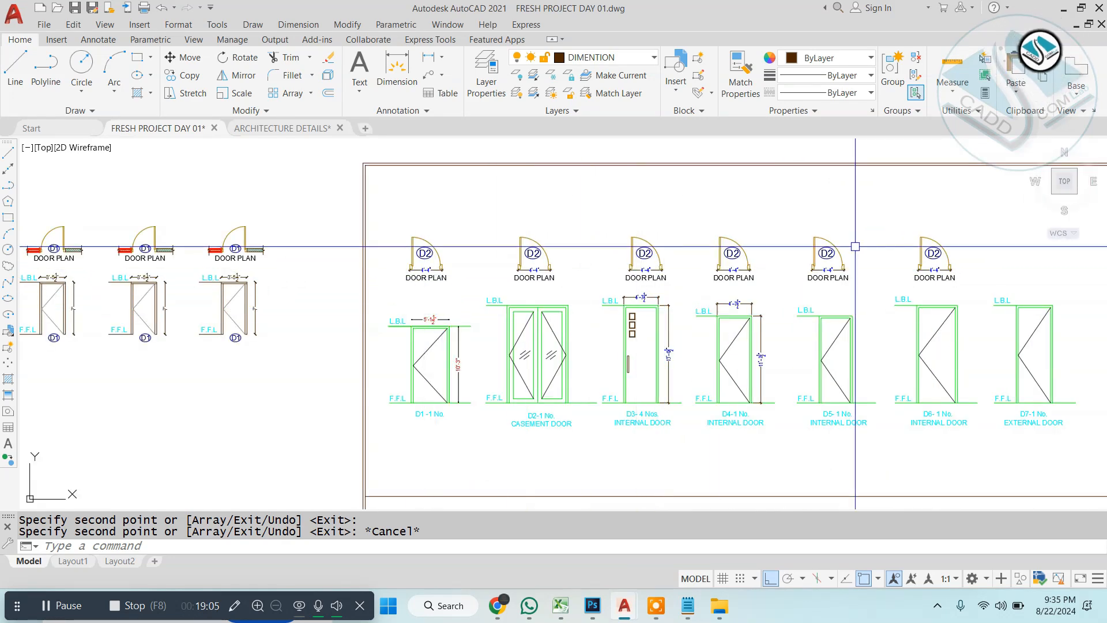
scroll(743, 253, "down", 2)
scroll(461, 277, "up", 2)
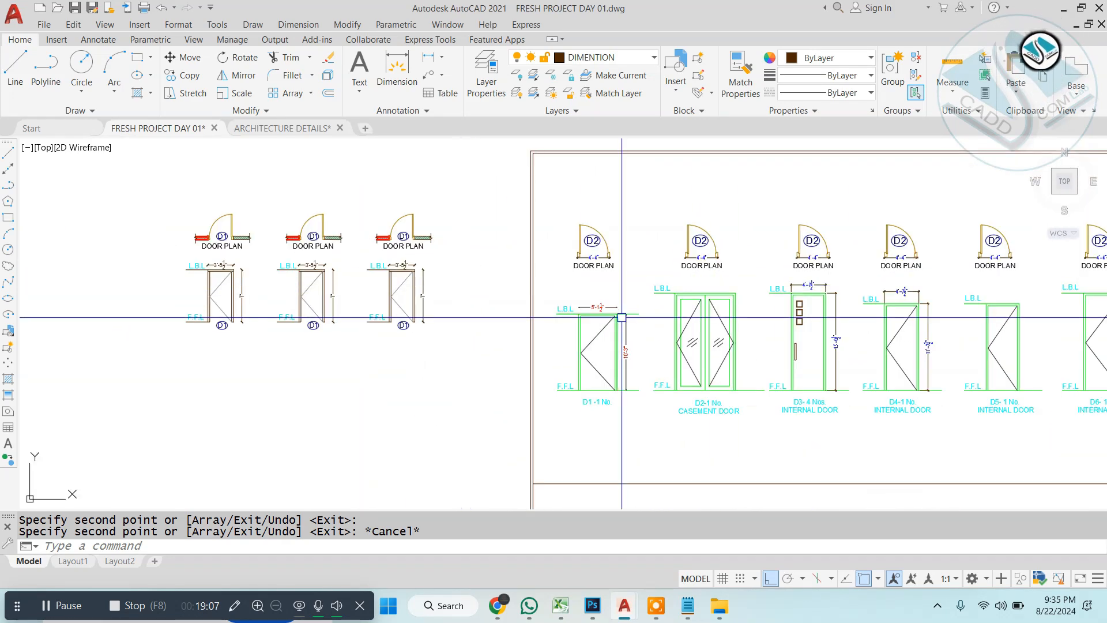
scroll(621, 317, "up", 3)
scroll(677, 287, "down", 3)
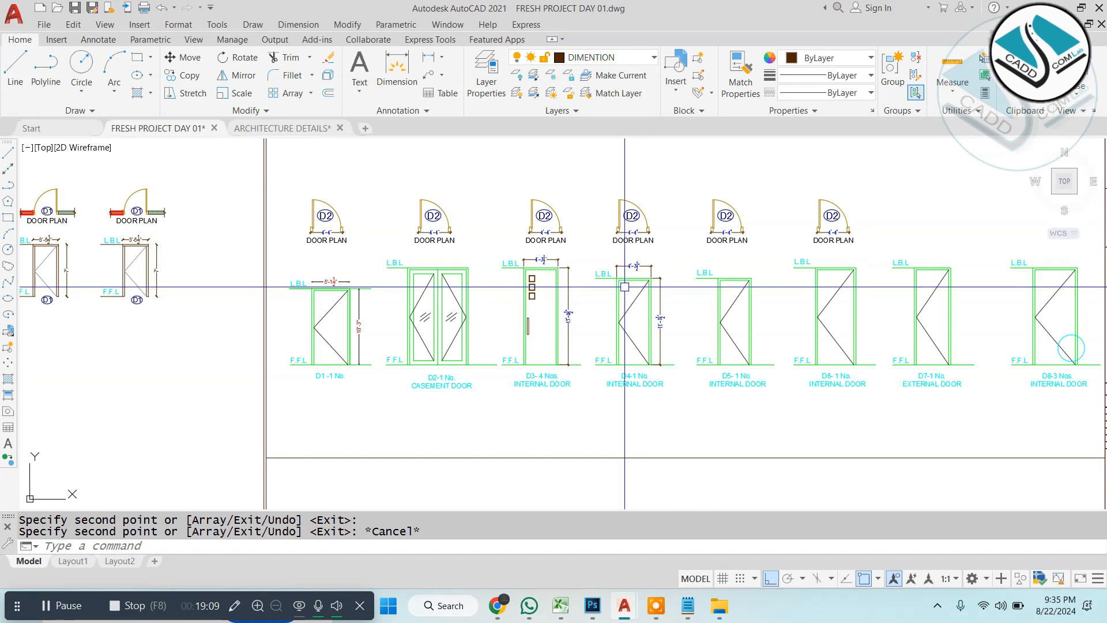
scroll(606, 285, "down", 4)
scroll(554, 334, "up", 4)
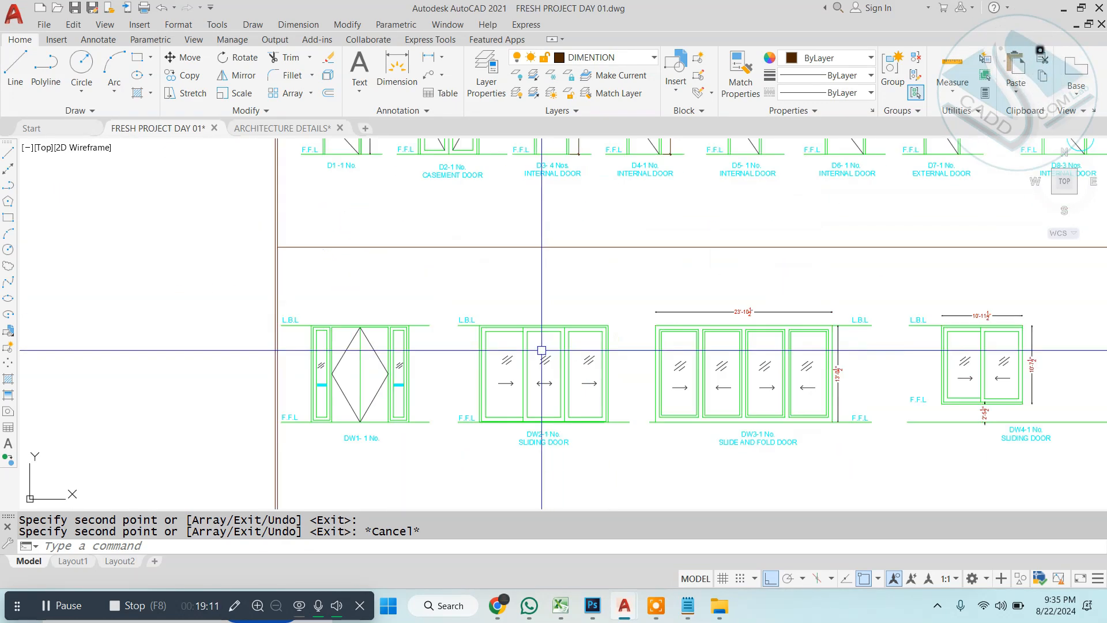
scroll(563, 346, "down", 3)
scroll(565, 299, "up", 3)
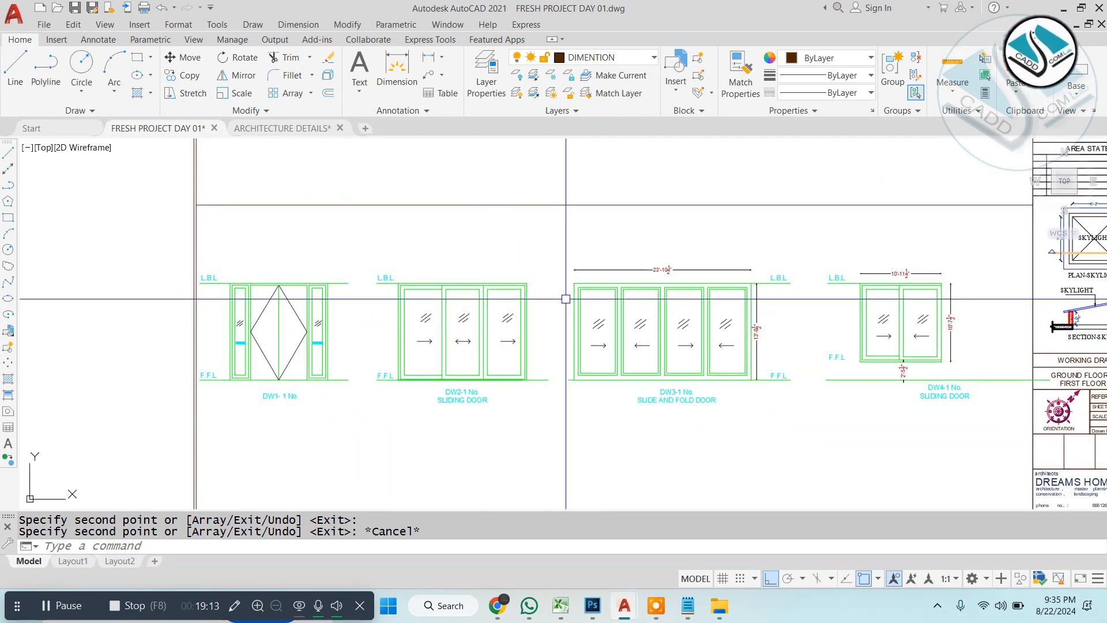
middle_click_drag(796, 326, 662, 327)
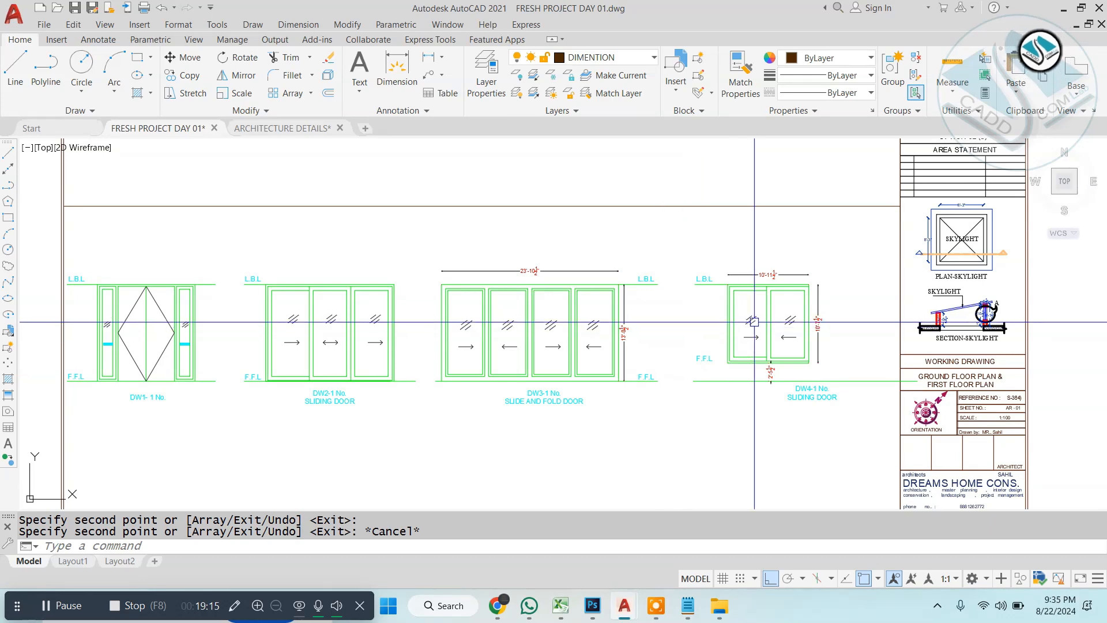
Step: Erase all three D1 plan and elevation sets beside the reference door sheet
scroll(754, 322, "down", 4)
middle_click_drag(432, 183, 441, 230)
scroll(440, 230, "up", 4)
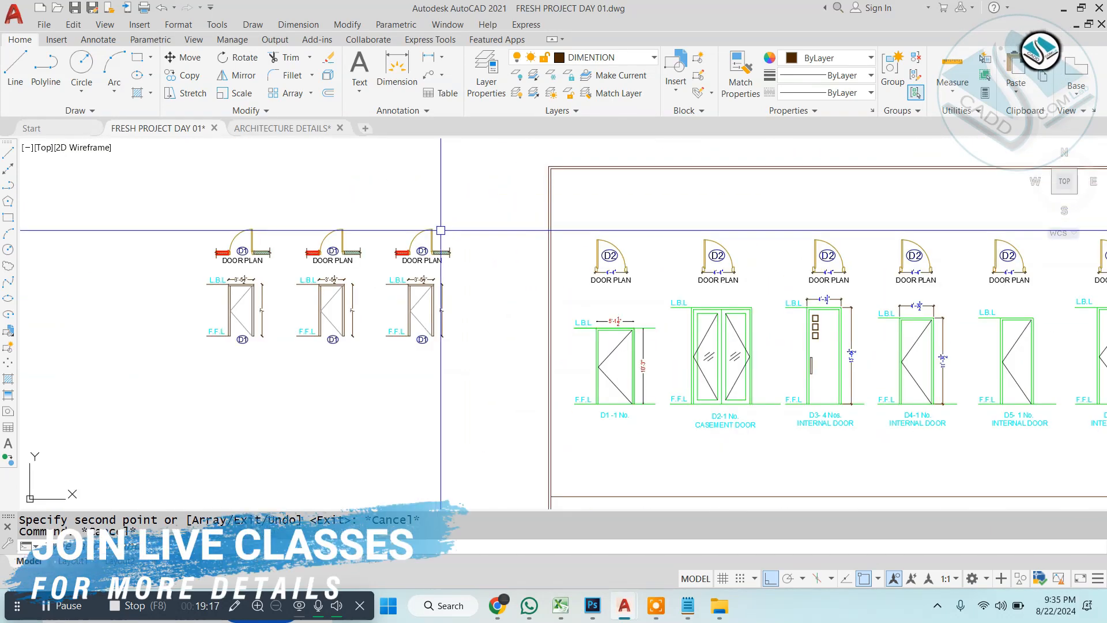
left_click(457, 215)
left_click(109, 409)
type("e")
key("space")
scroll(405, 331, "down", 2)
key("Escape")
Step: Review the door elevation sheet and how it sits beneath the floor plan sheets
middle_click_drag(570, 295, 391, 257)
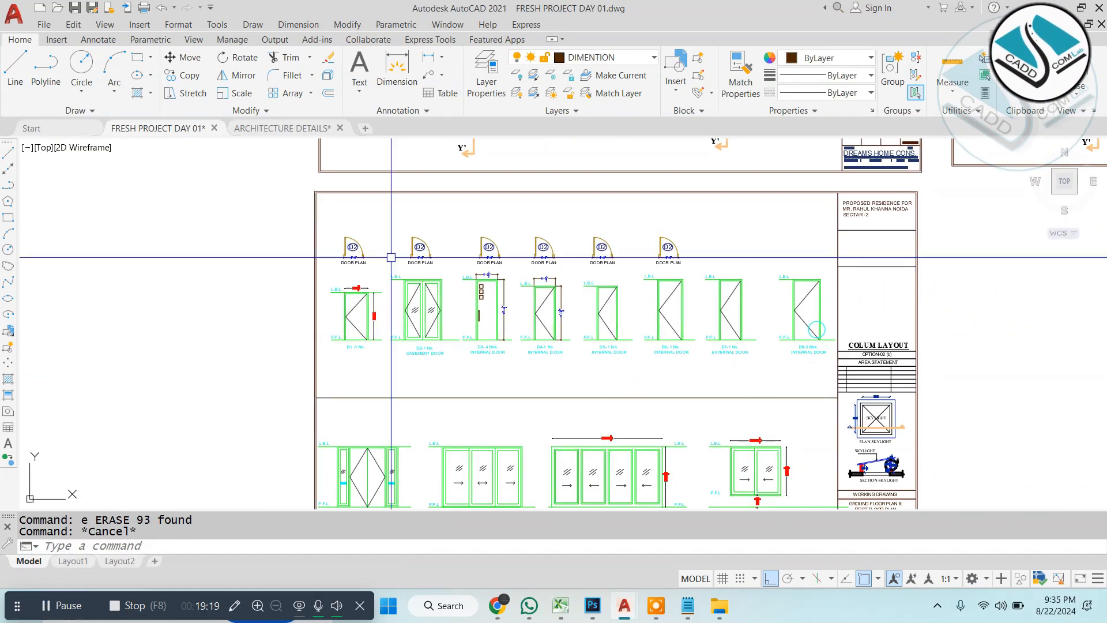
scroll(412, 273, "down", 5)
scroll(425, 328, "up", 7)
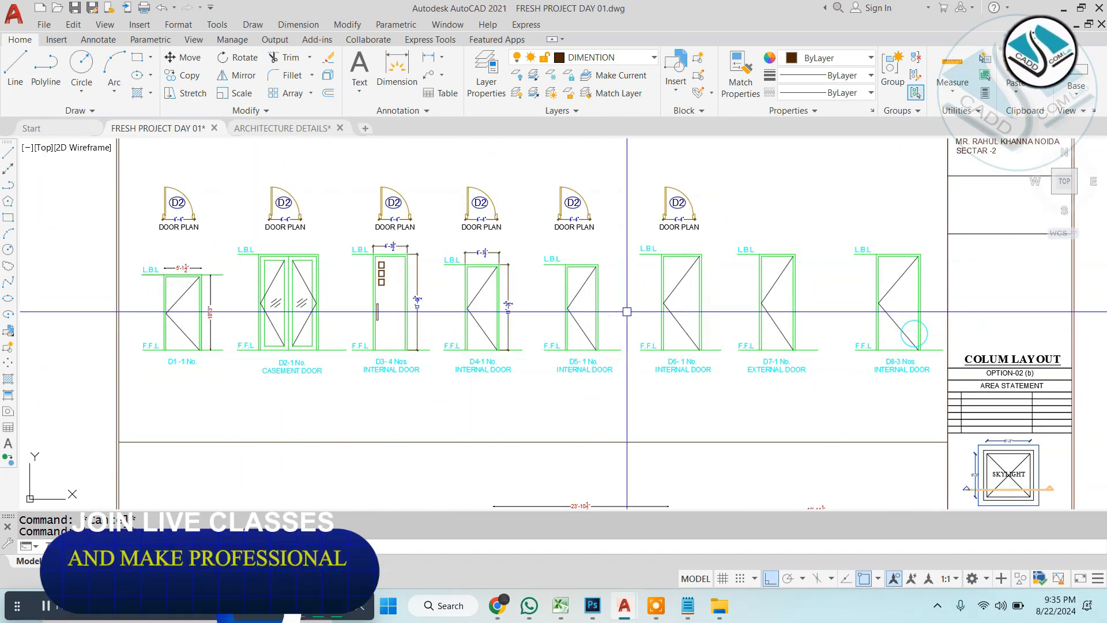
scroll(604, 263, "down", 4)
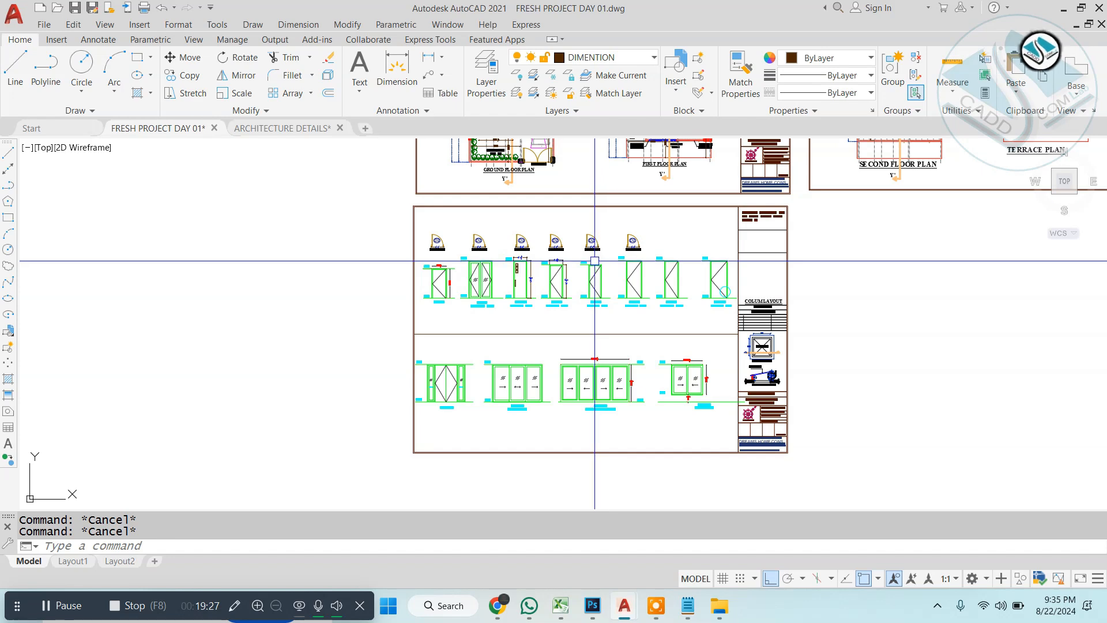
scroll(594, 260, "down", 4)
scroll(586, 289, "up", 3)
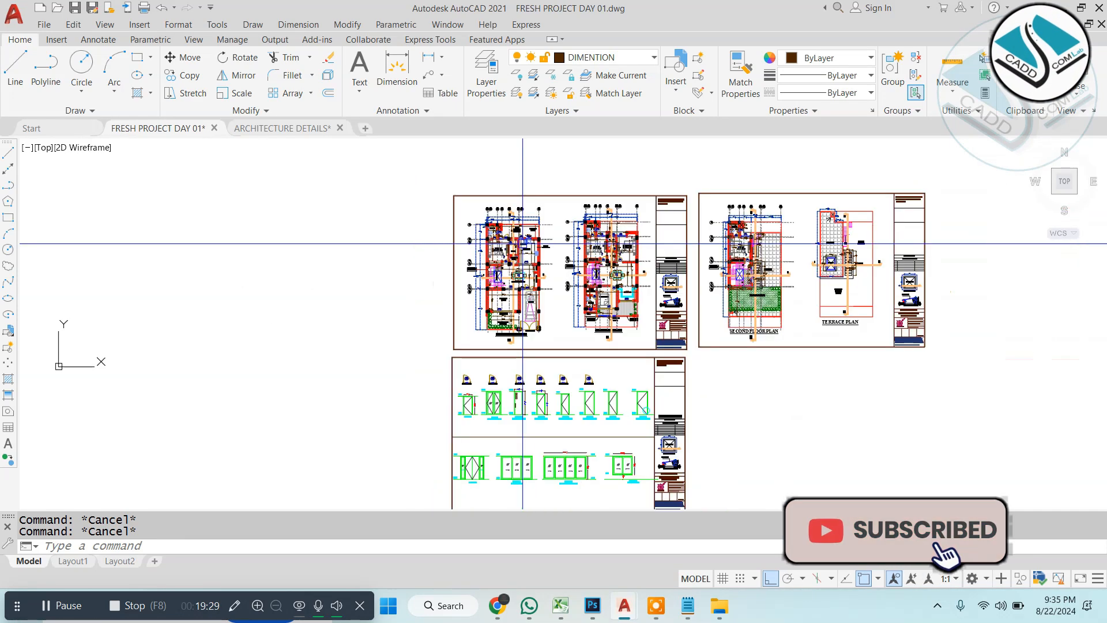
scroll(539, 370, "down", 2)
scroll(539, 369, "up", 4)
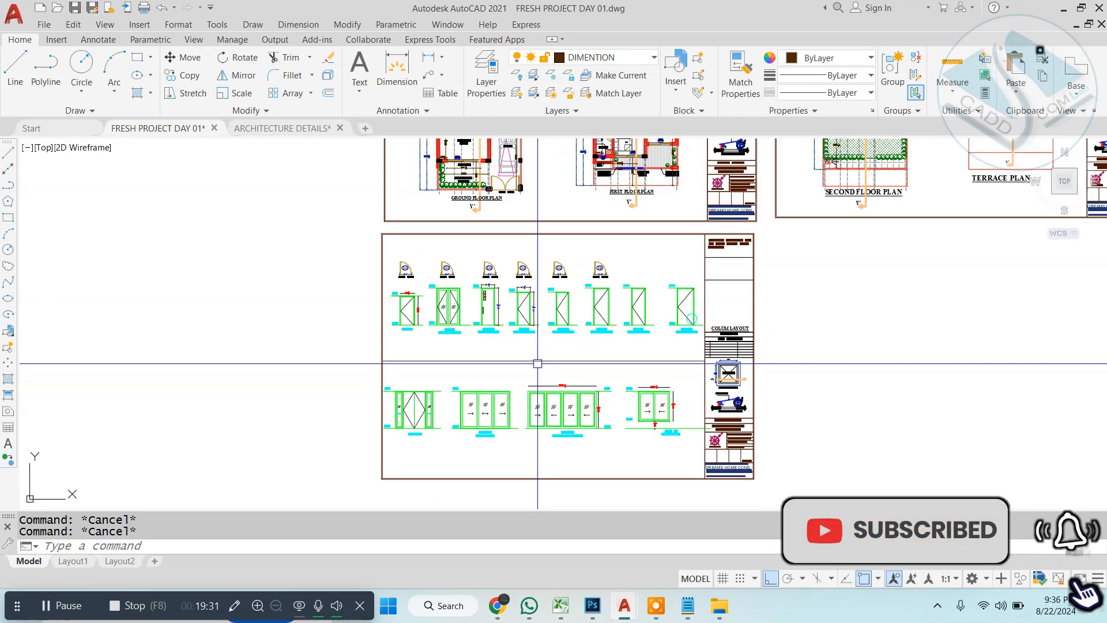
scroll(519, 334, "down", 4)
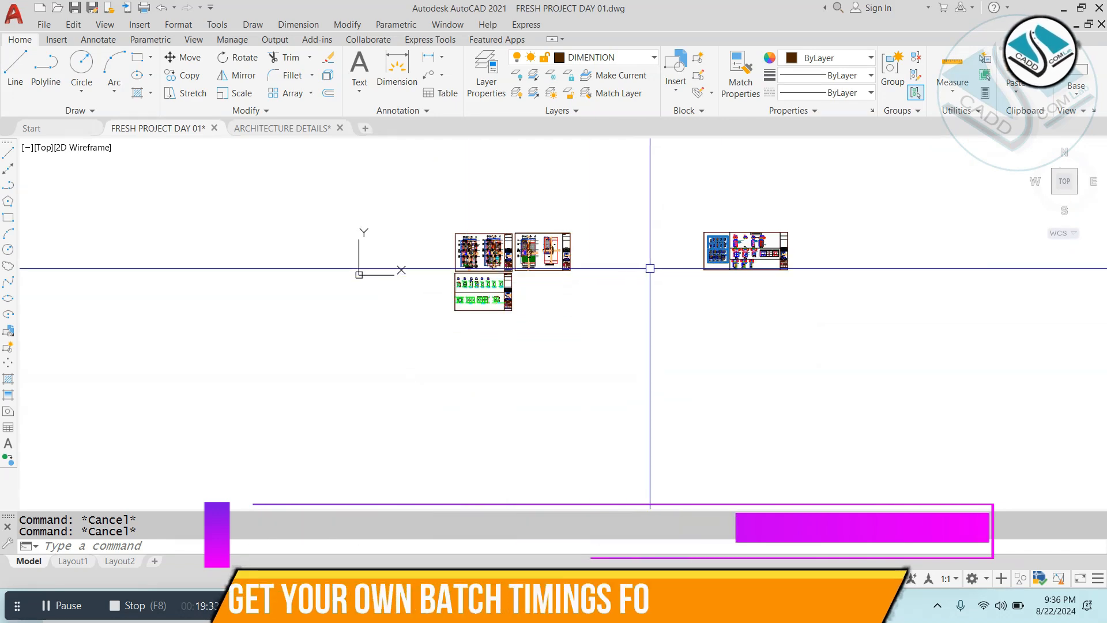
Step: Move the grid of small drawings and its adjacent vertical divider out of the Door Window Details sheet, to its left
scroll(779, 236, "up", 2)
scroll(578, 217, "up", 2)
left_click(444, 186)
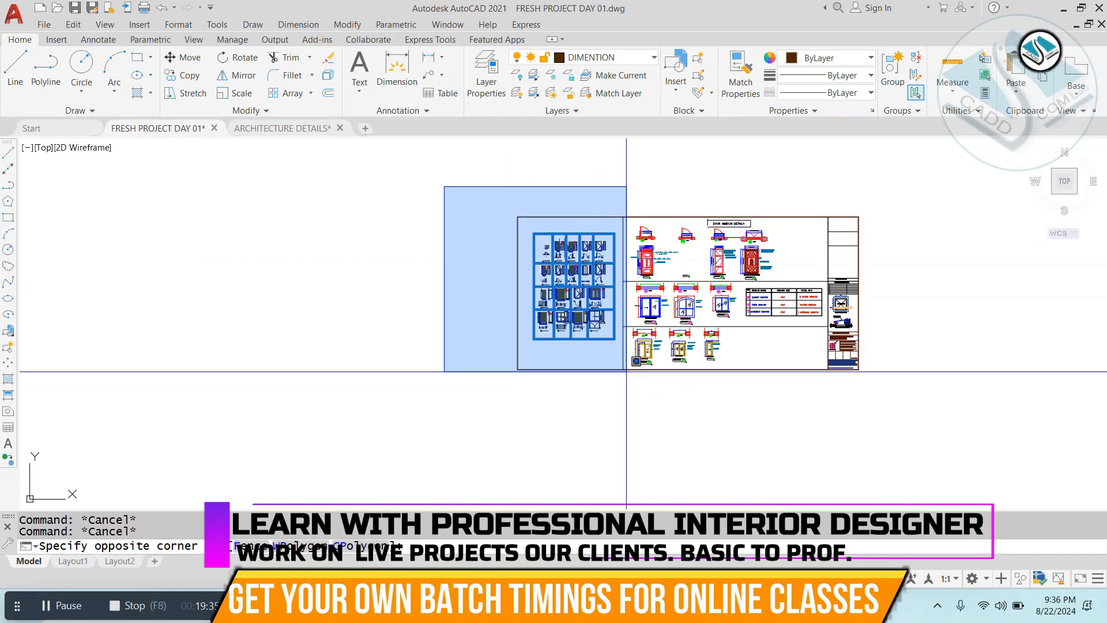
left_click(625, 371)
type("m")
key("space")
left_click(556, 358)
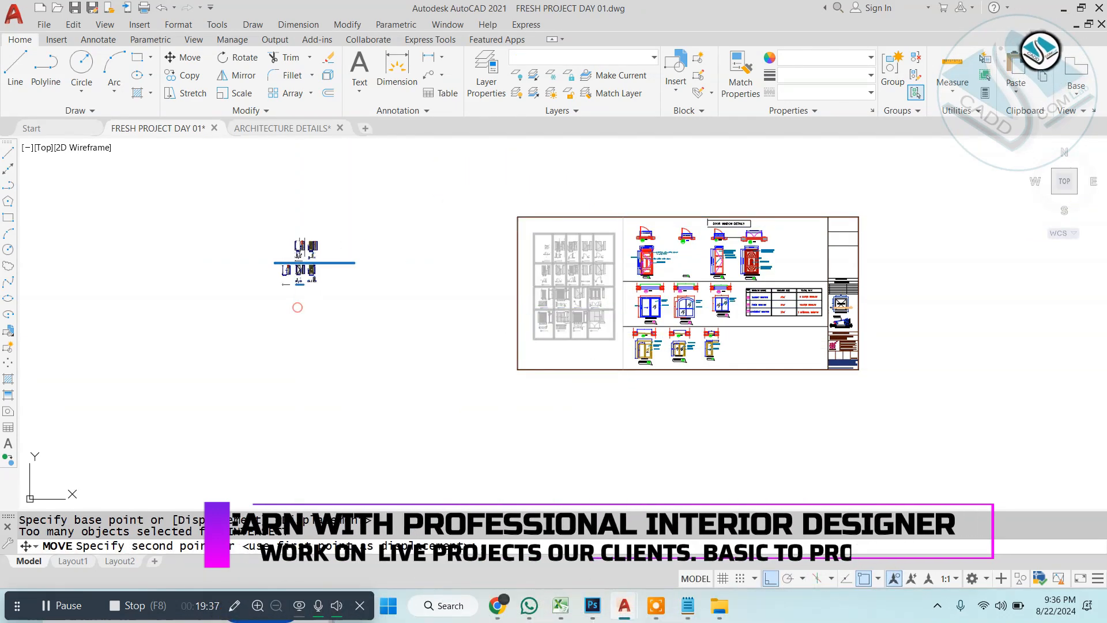
left_click(295, 358)
key("Escape")
key("Escape")
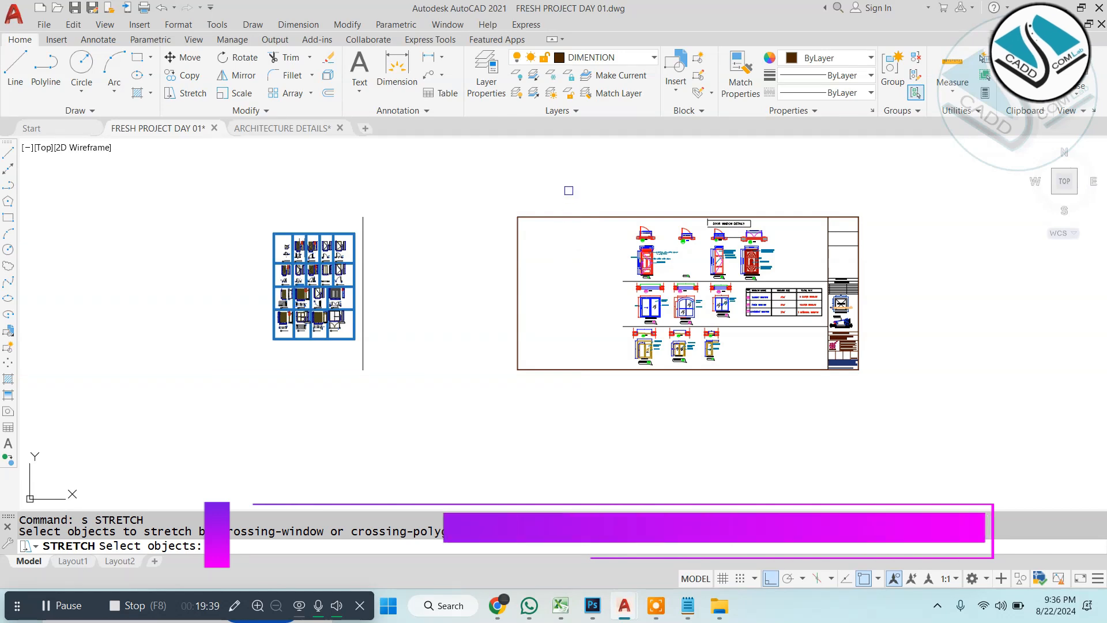
Step: Stretch the left edge of the Door Window Details sheet border inward about 55' to close up the emptied area
left_click(565, 191)
left_click(470, 401)
key("space")
left_click(447, 353)
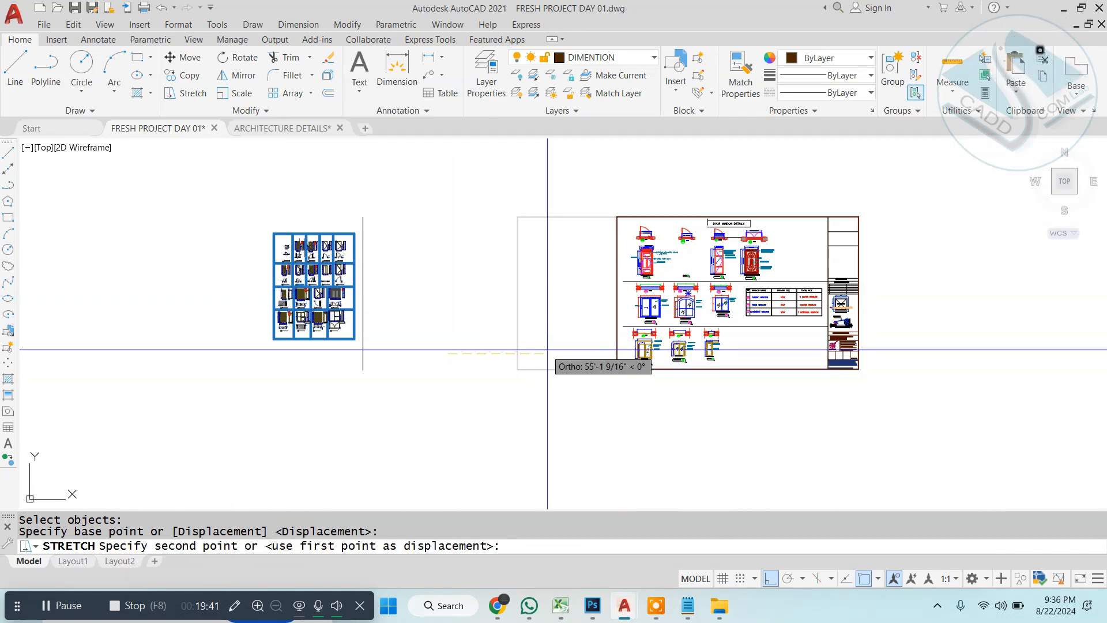
key("Escape")
Step: Move the whole Door Window Details sheet beside the door elevation sheet, below the second floor and terrace plan sheet, with Ortho off
left_click(907, 175)
left_click(492, 435)
type("m")
key("space")
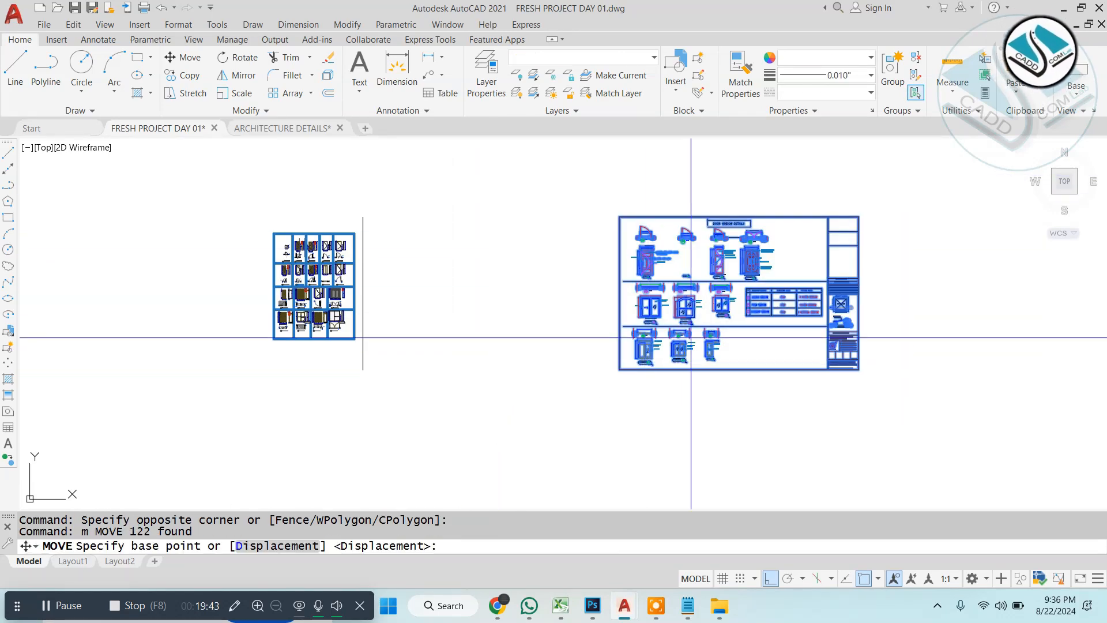
left_click(681, 337)
scroll(777, 314, "down", 6)
scroll(617, 313, "up", 3)
left_click(771, 578)
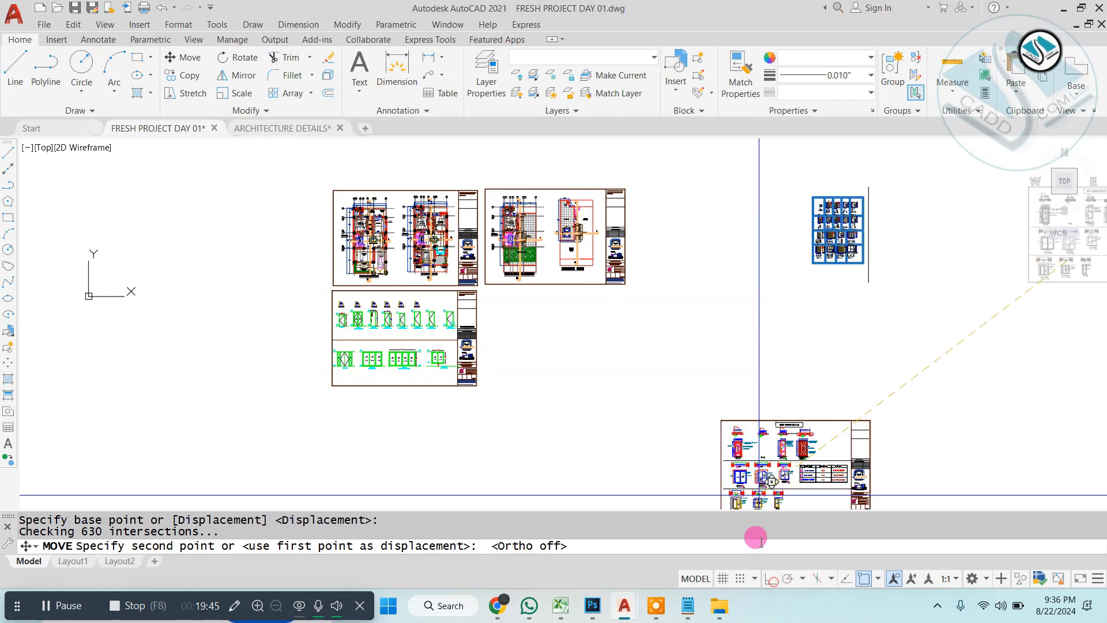
scroll(566, 358, "up", 5)
middle_click_drag(460, 443, 479, 370)
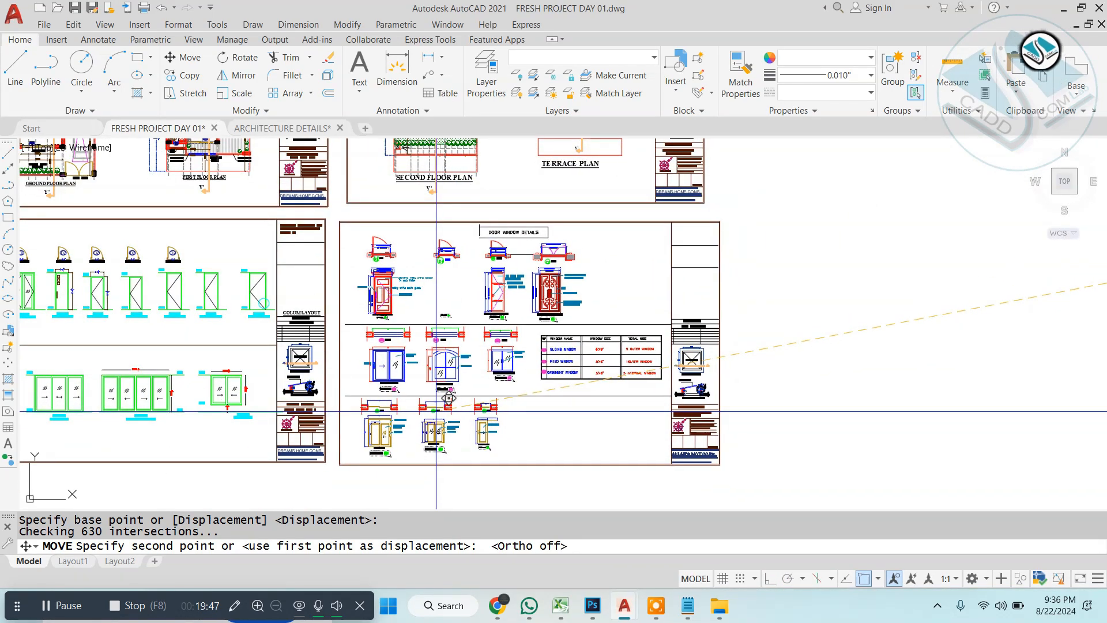
left_click(434, 410)
key("Escape")
middle_click_drag(434, 410, 552, 411)
key("Escape")
Step: Examine the D3 lacquered panel door elevation and its D3 plan, including the frame, door width dimensions and material notes
scroll(554, 279, "up", 2)
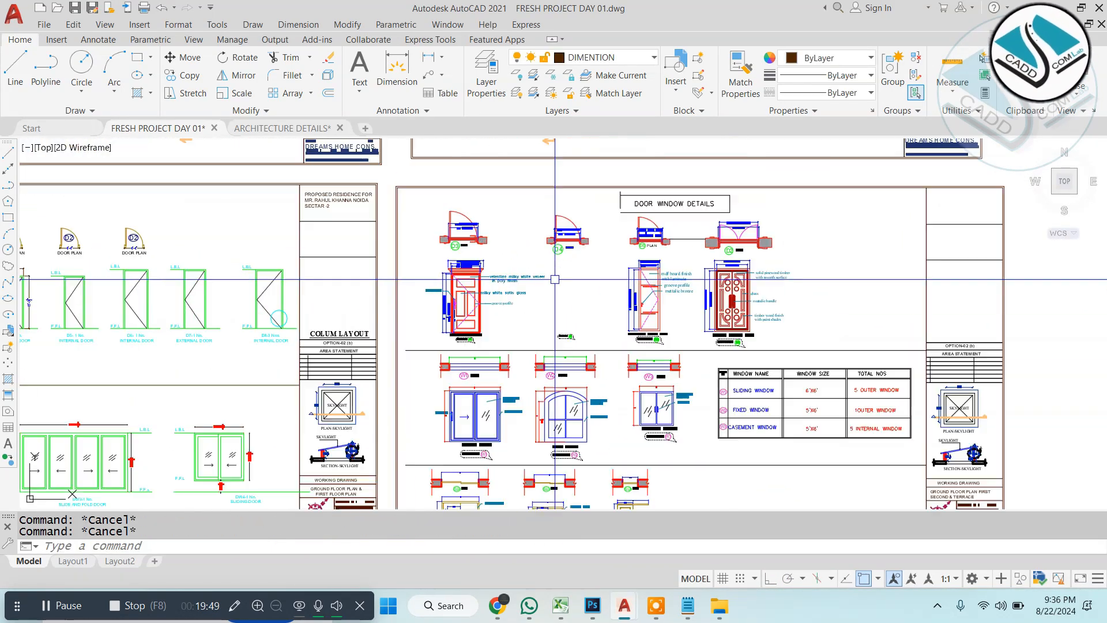
scroll(462, 291, "up", 3)
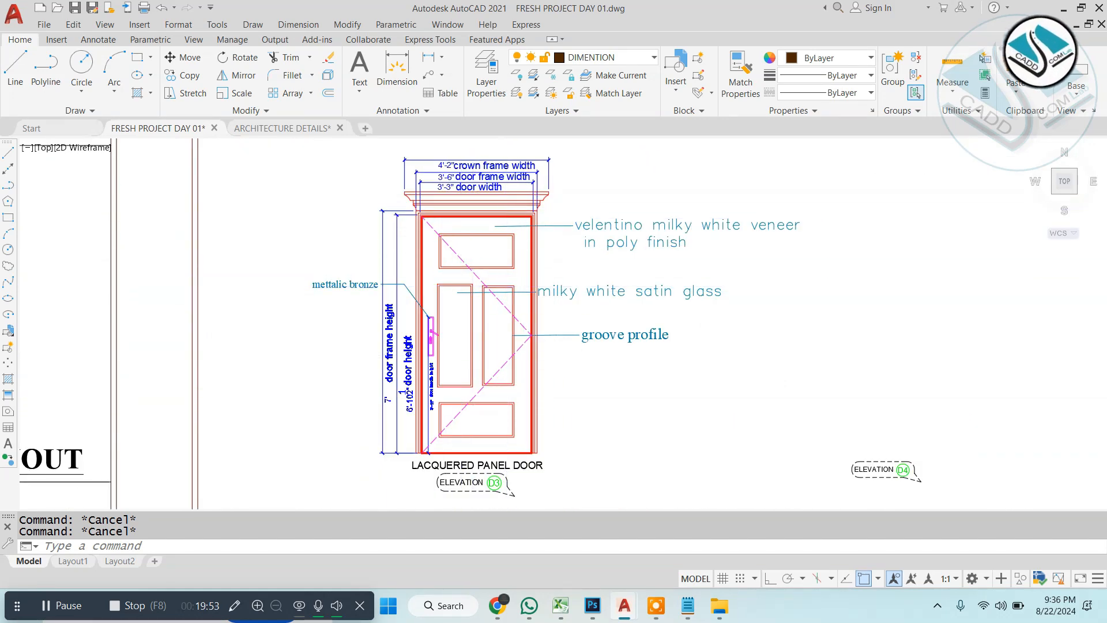
scroll(535, 333, "down", 4)
scroll(535, 334, "up", 4)
scroll(545, 333, "up", 2)
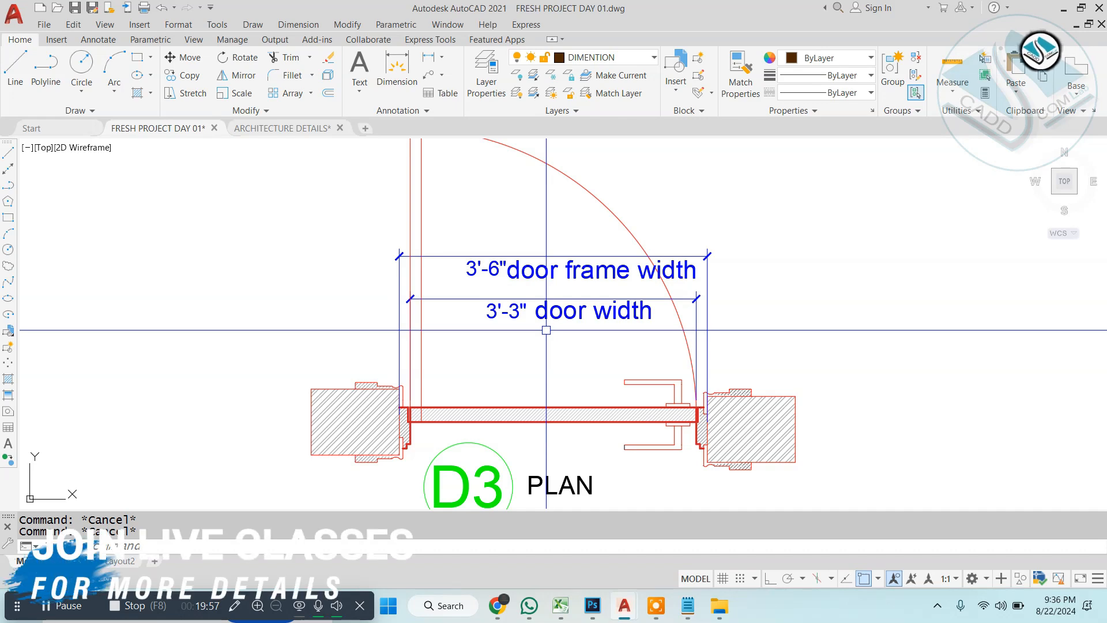
scroll(546, 330, "down", 2)
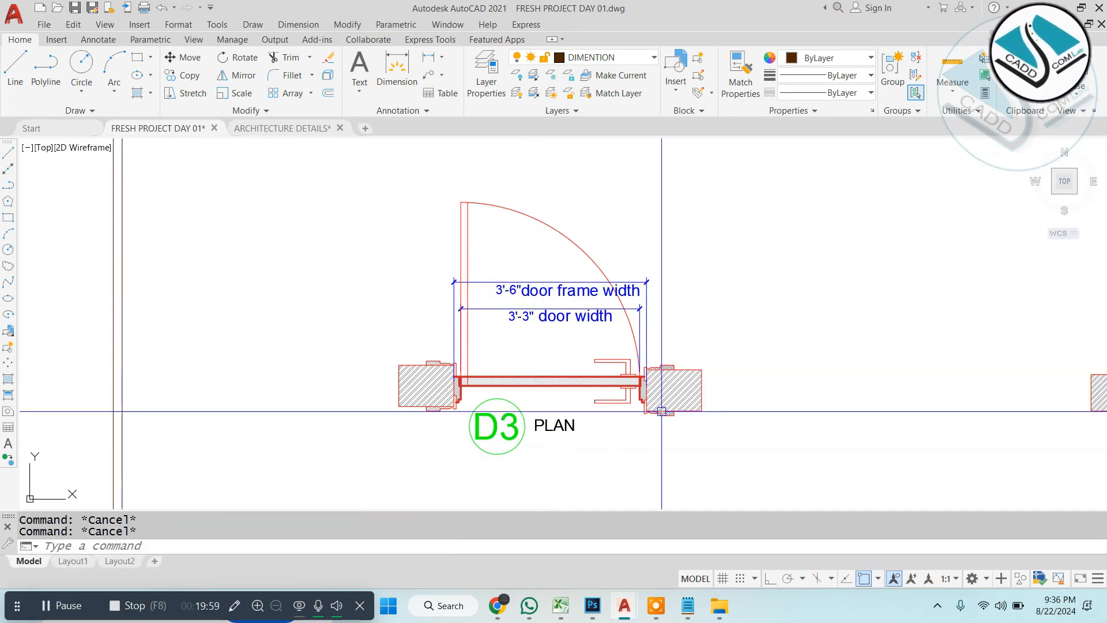
scroll(655, 390, "up", 6)
scroll(634, 335, "down", 4)
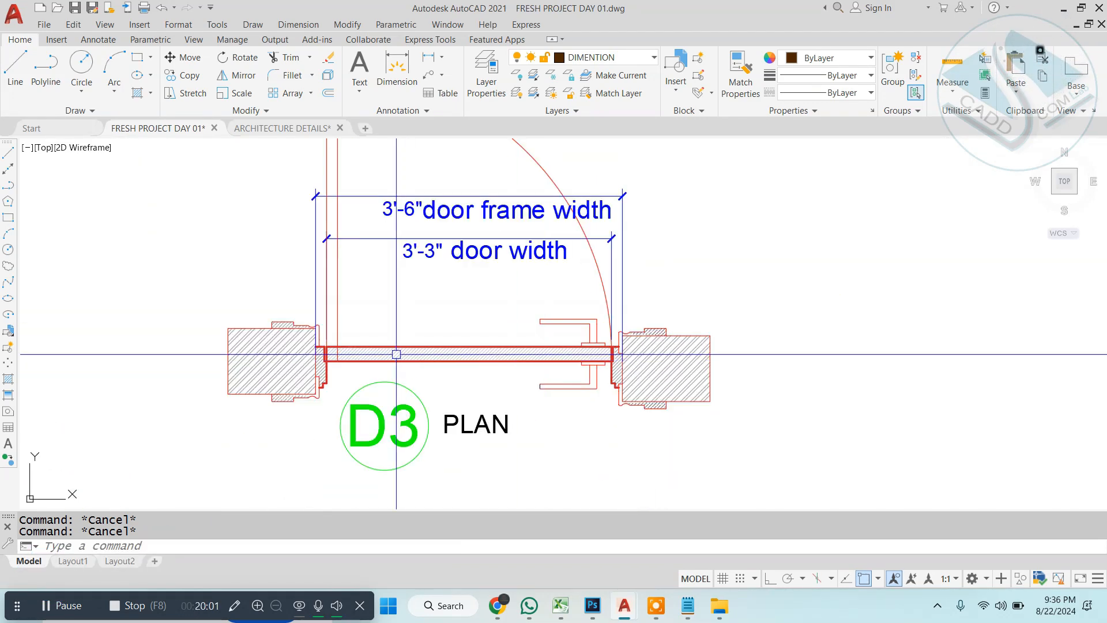
Step: Review the D3 door plan's width dimensions alongside the D4 plan and the D3 door elevation
scroll(393, 361, "up", 4)
scroll(393, 362, "down", 5)
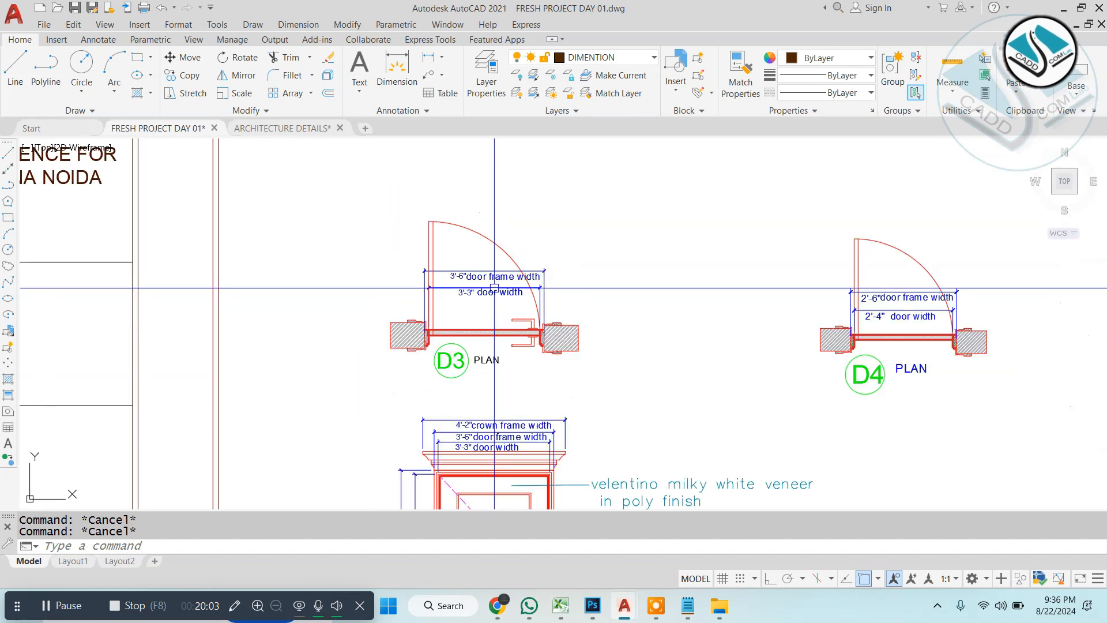
scroll(496, 329, "up", 2)
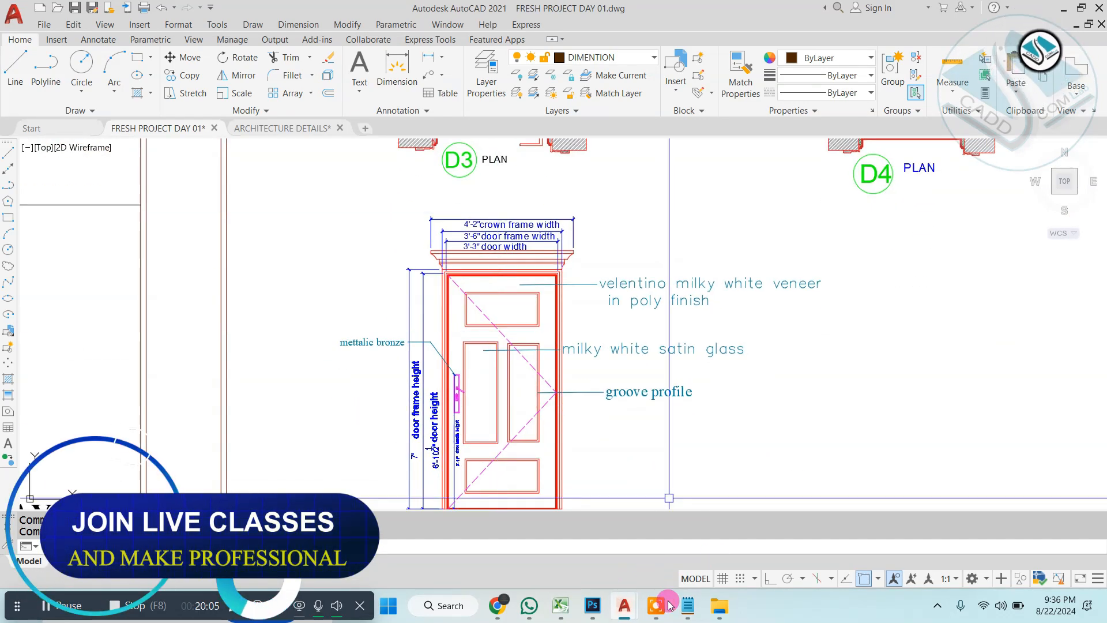
Step: Switch to File Explorer and open the 0katalog-classen door catalogue PDF from the Doors Types folder, after a look at ANG_katalog_DW_2023_edycja1_drk
left_click(719, 605)
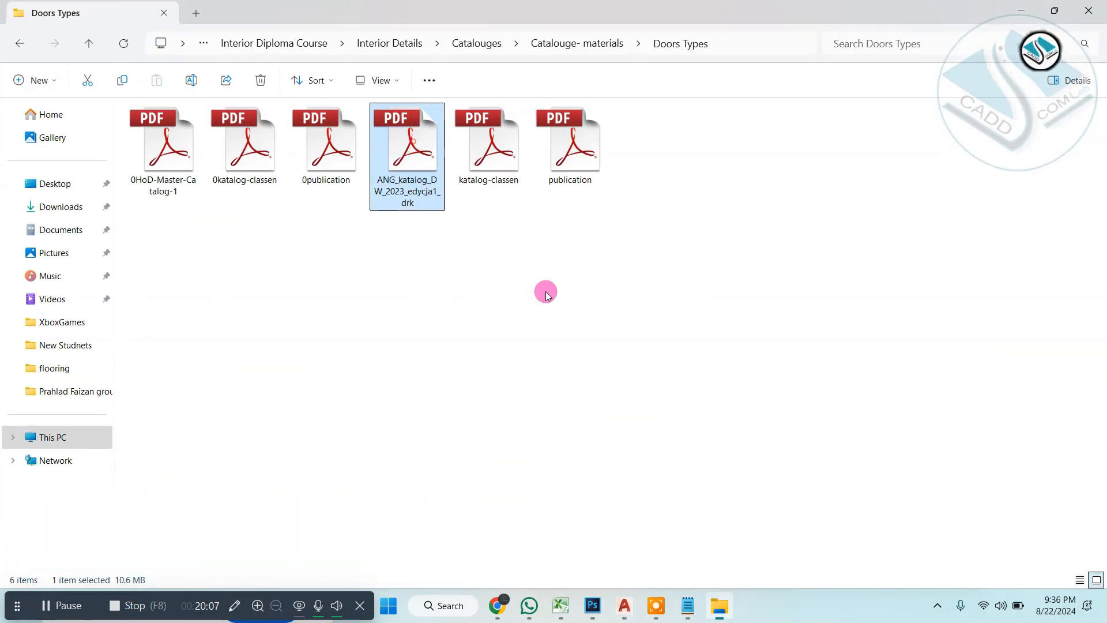
key("Return")
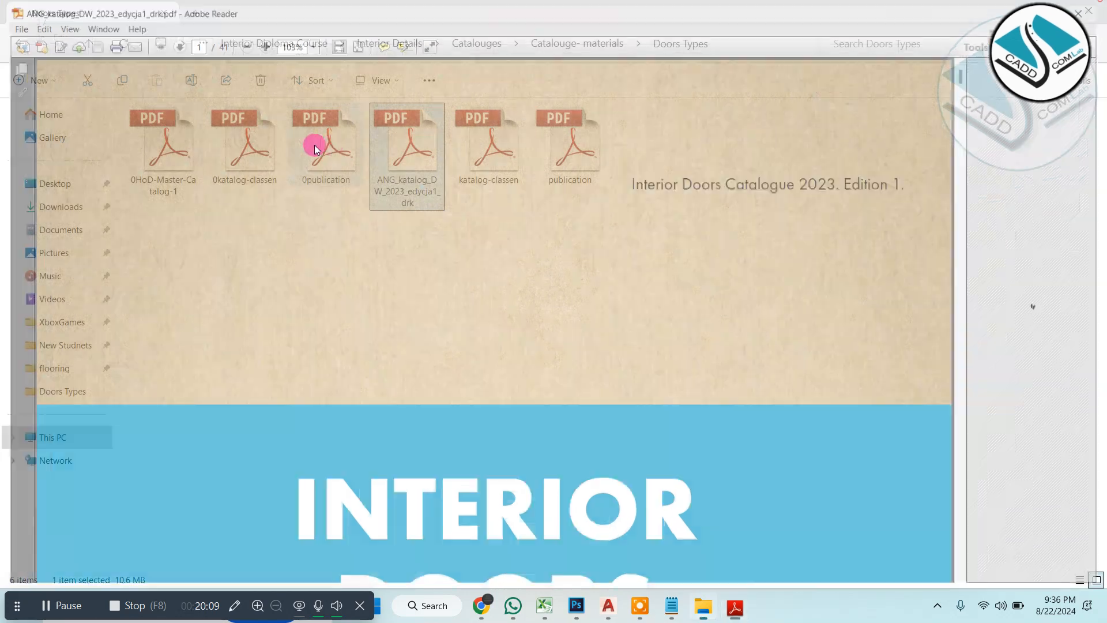
left_click(249, 138)
key("Return")
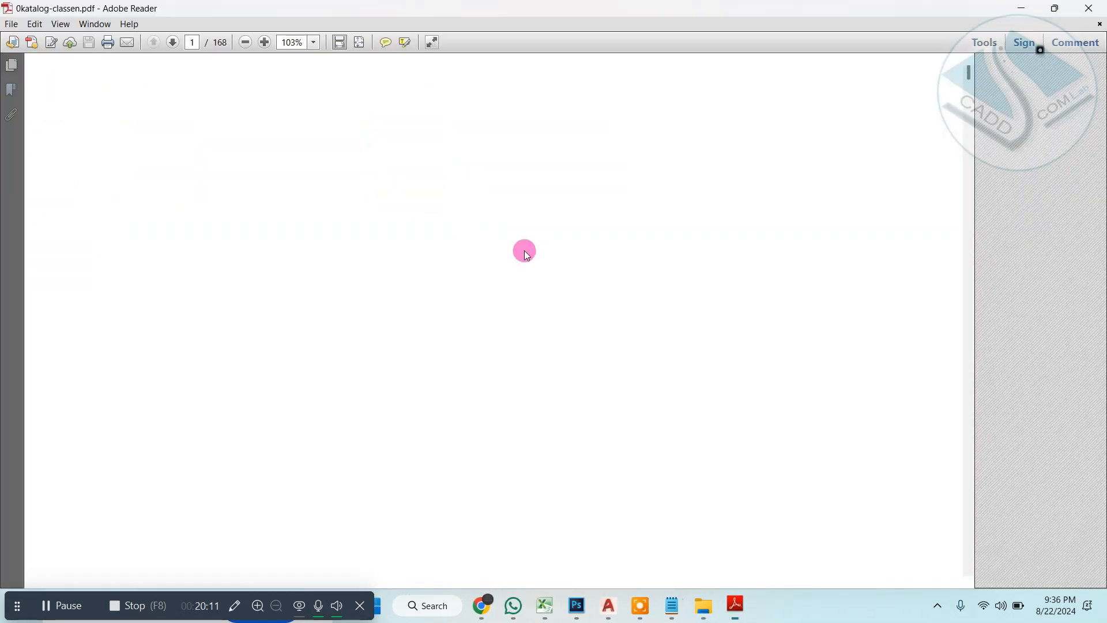
Step: Browse the catalogue's lacquered panel door pages, examining the Linea Premium Loft and Morano models, specifications and frames up to page 25
scroll(518, 245, "down", 15)
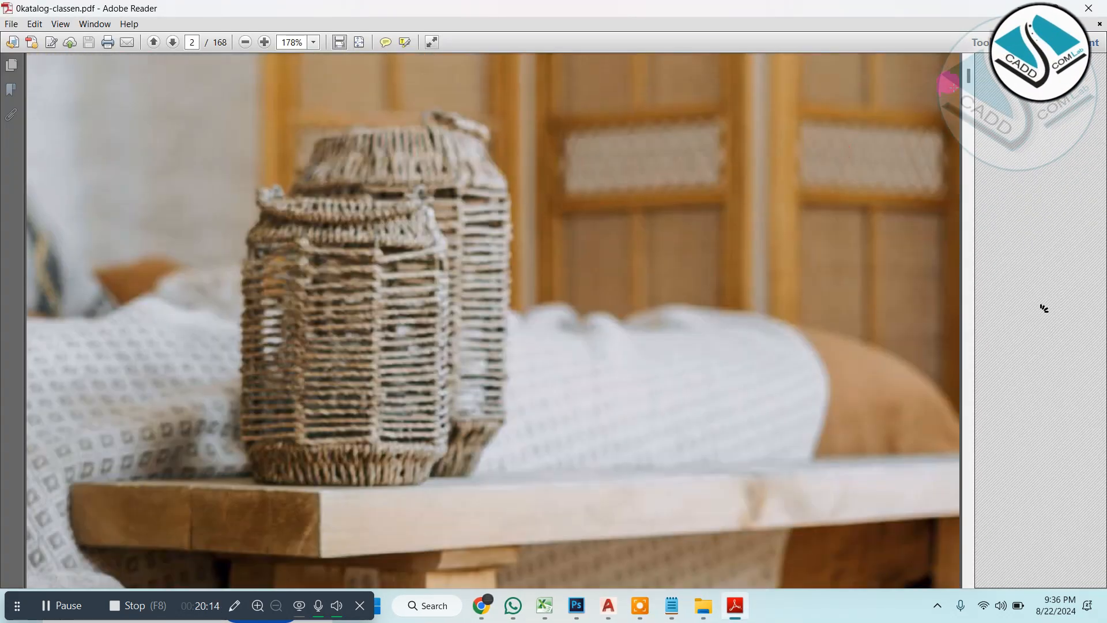
left_click_drag(951, 87, 682, 253)
scroll(635, 257, "down", 15)
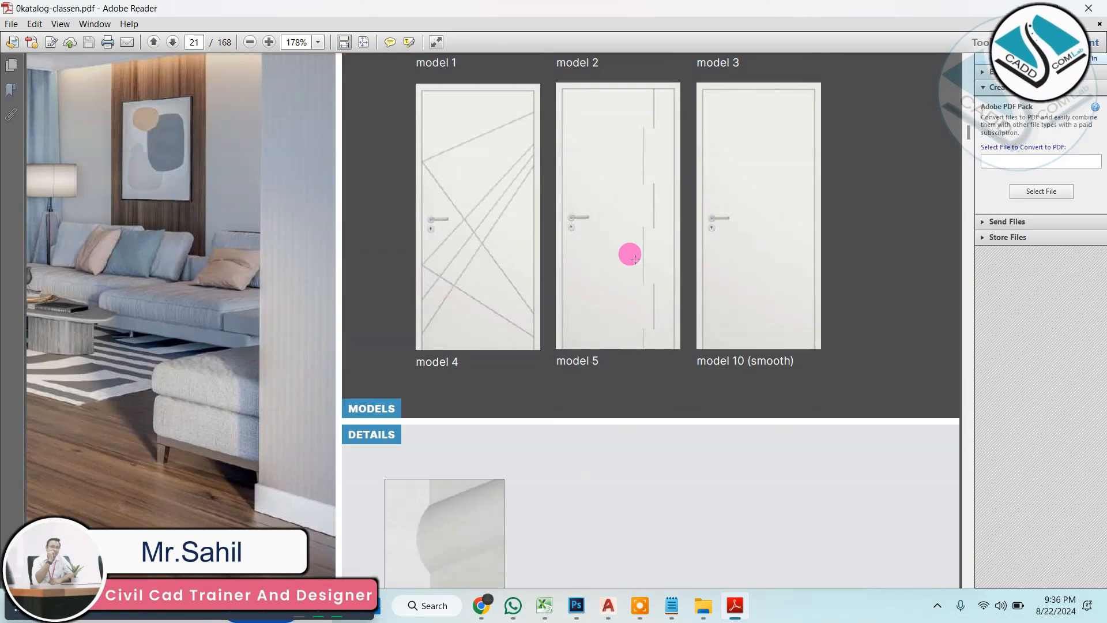
scroll(634, 259, "down", 12)
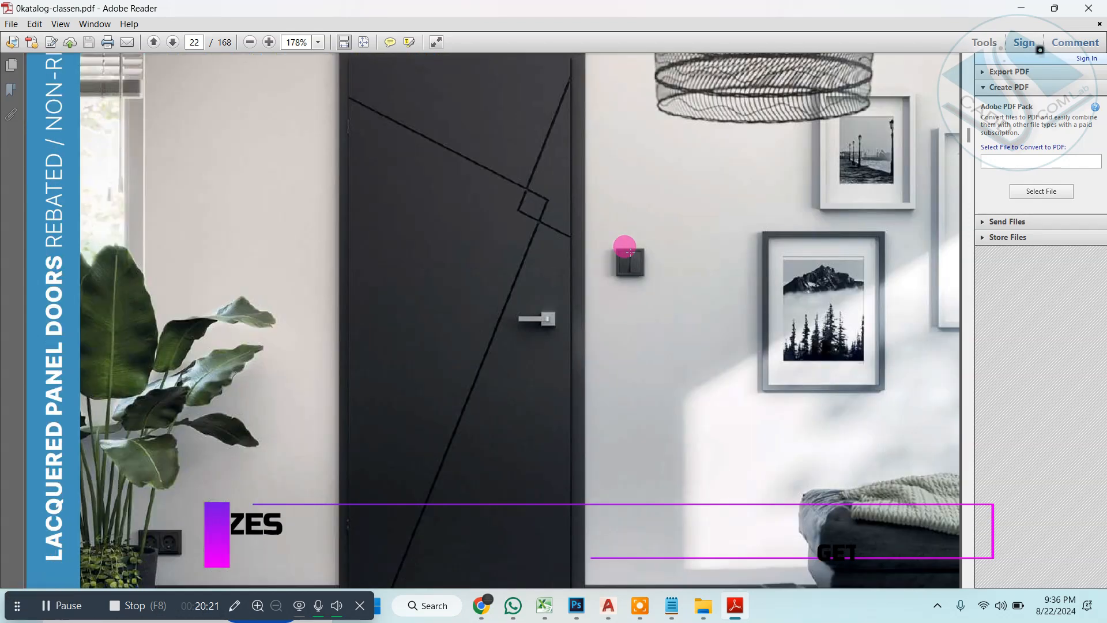
scroll(630, 249, "up", 5)
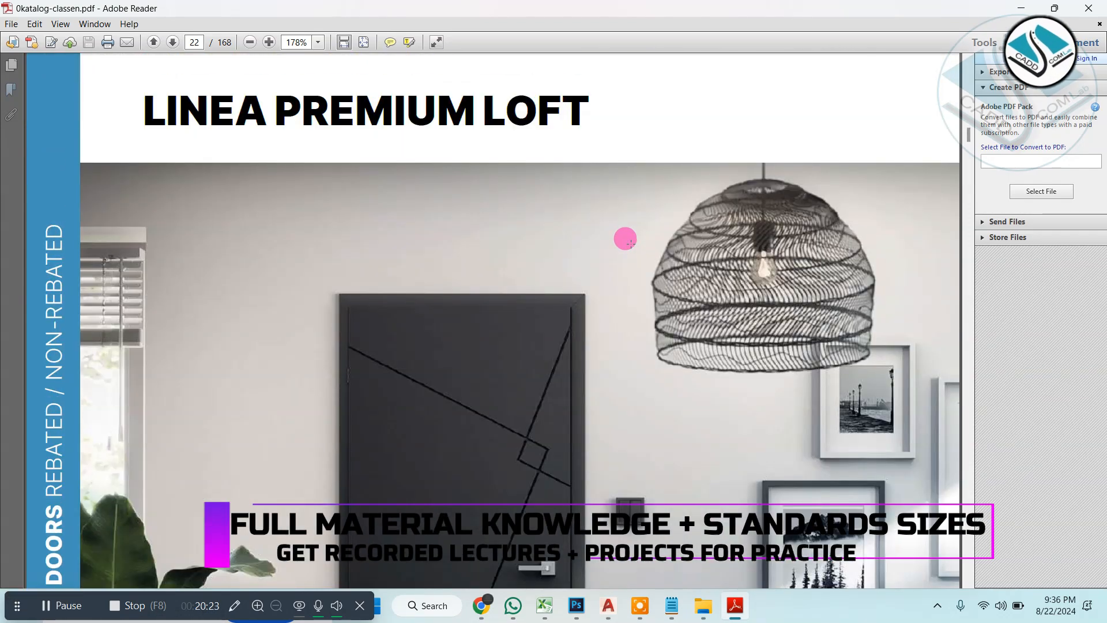
scroll(628, 237, "down", 10)
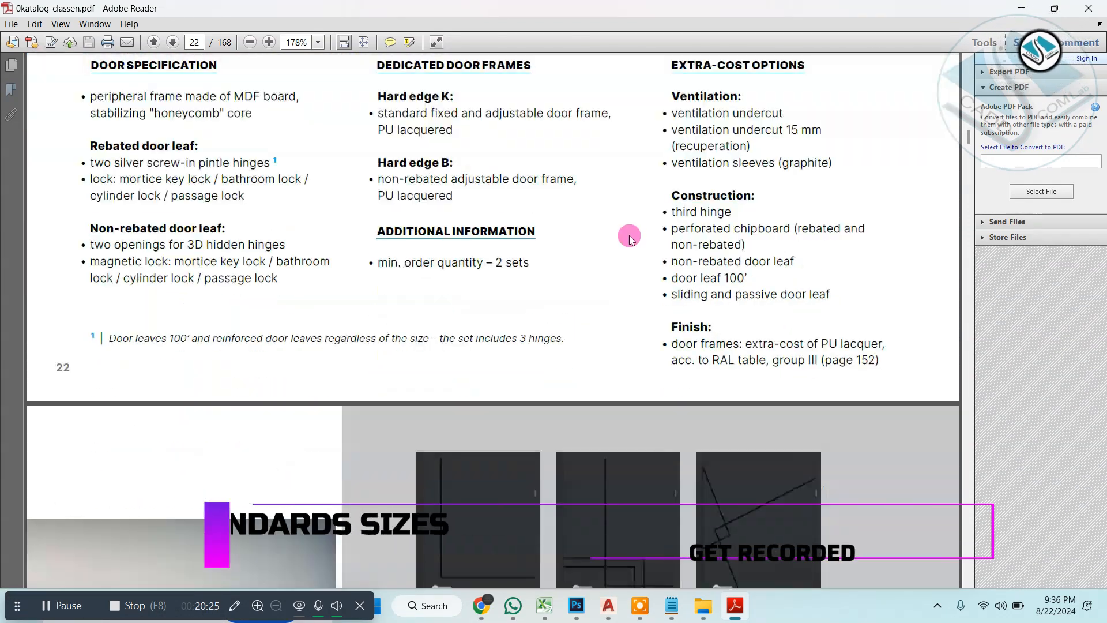
scroll(628, 234, "down", 20)
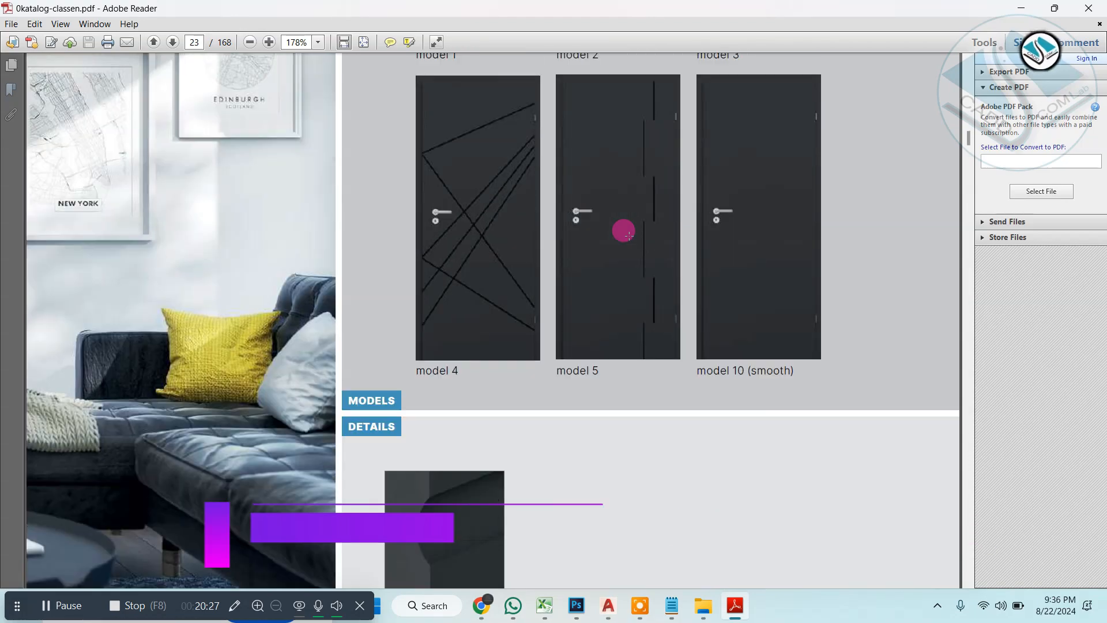
scroll(629, 236, "down", 15)
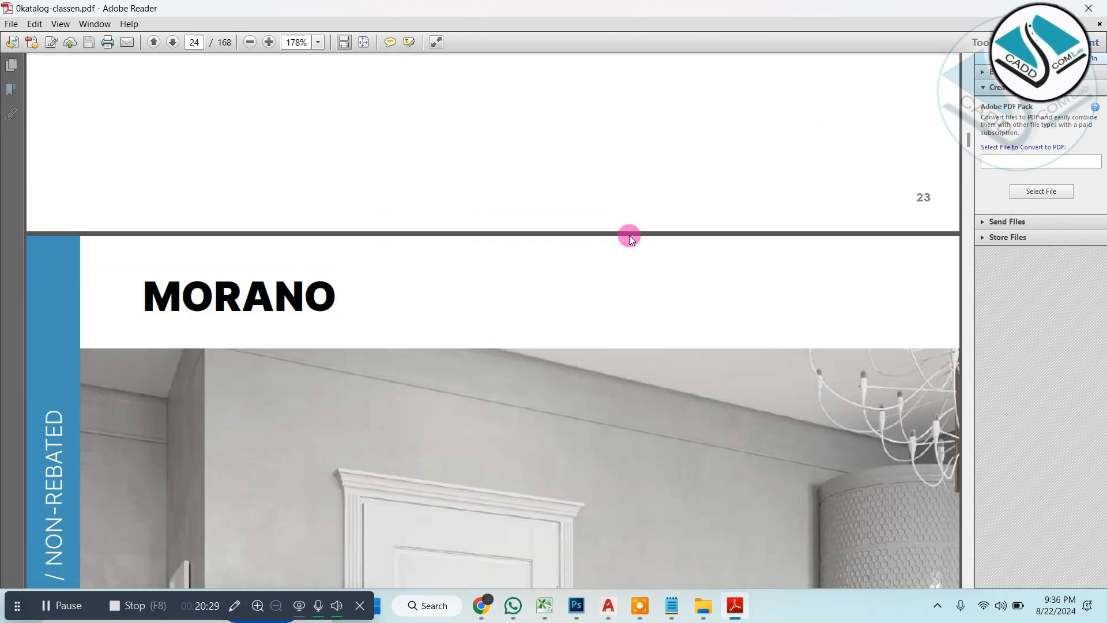
scroll(623, 228, "down", 10)
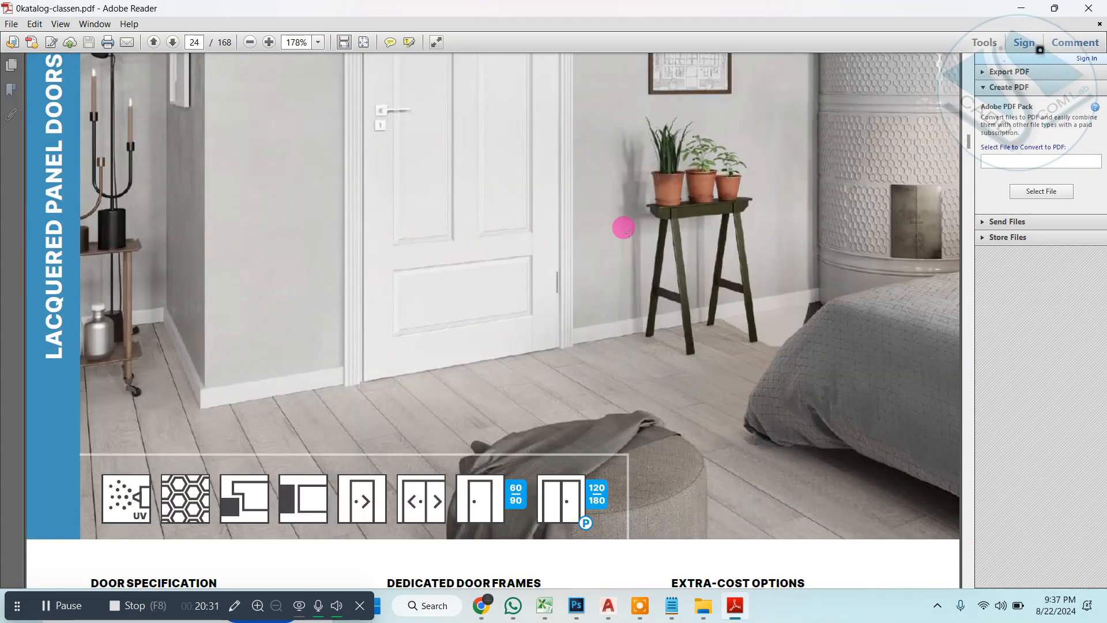
scroll(624, 229, "up", 4)
scroll(627, 230, "down", 12)
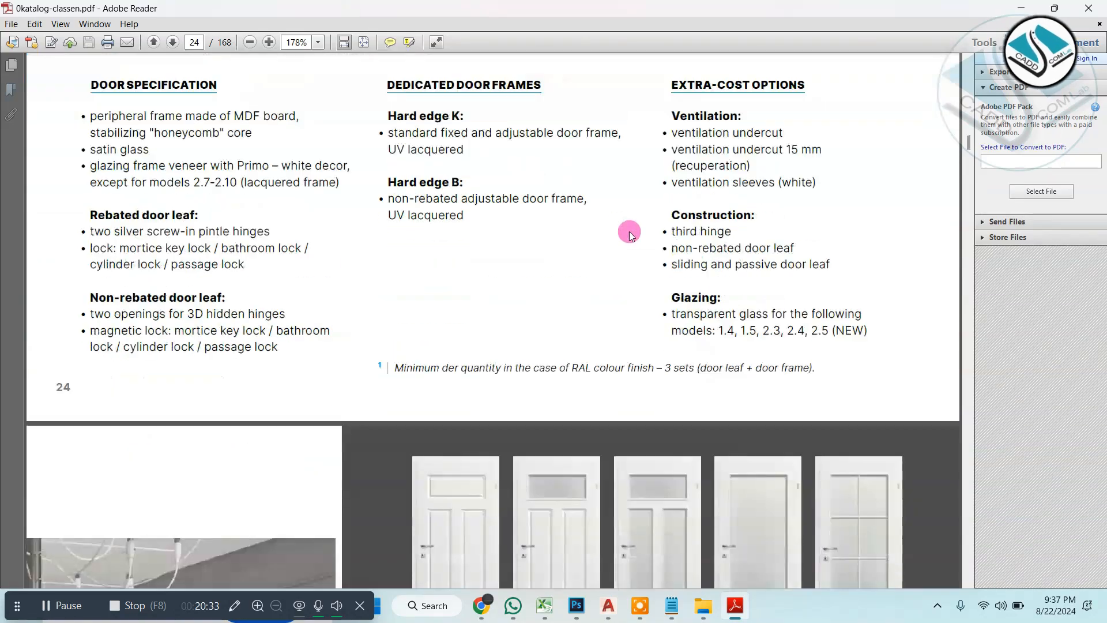
scroll(629, 231, "down", 10)
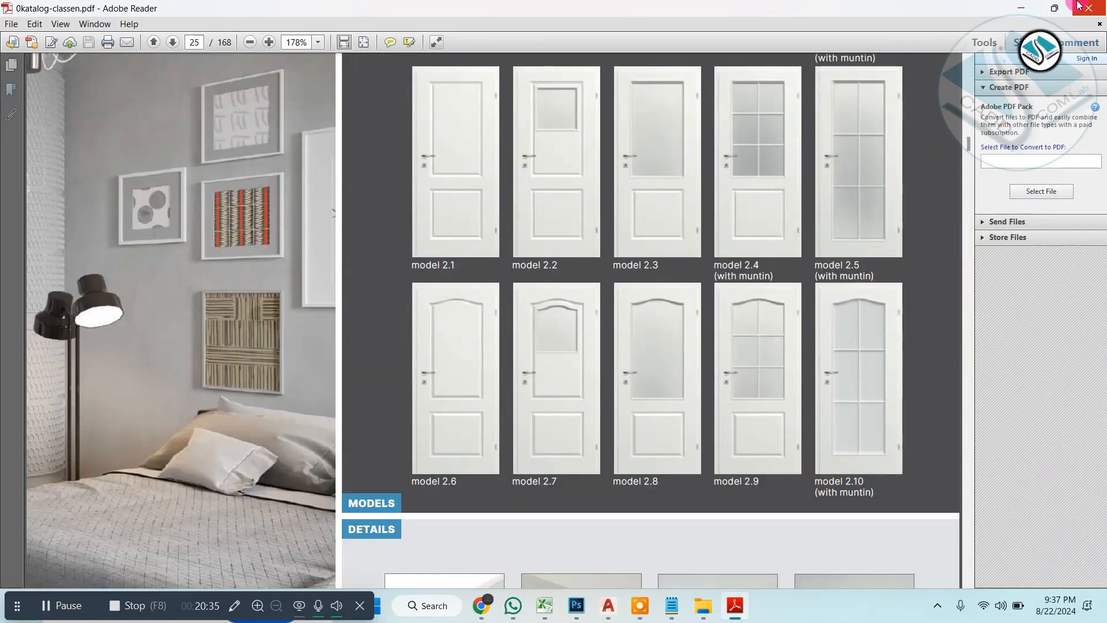
Step: Close the catalogue, return to the AutoCAD drawing and examine the veneer, satin glass and groove profile notes on the D3 elevation
left_click(1080, 6)
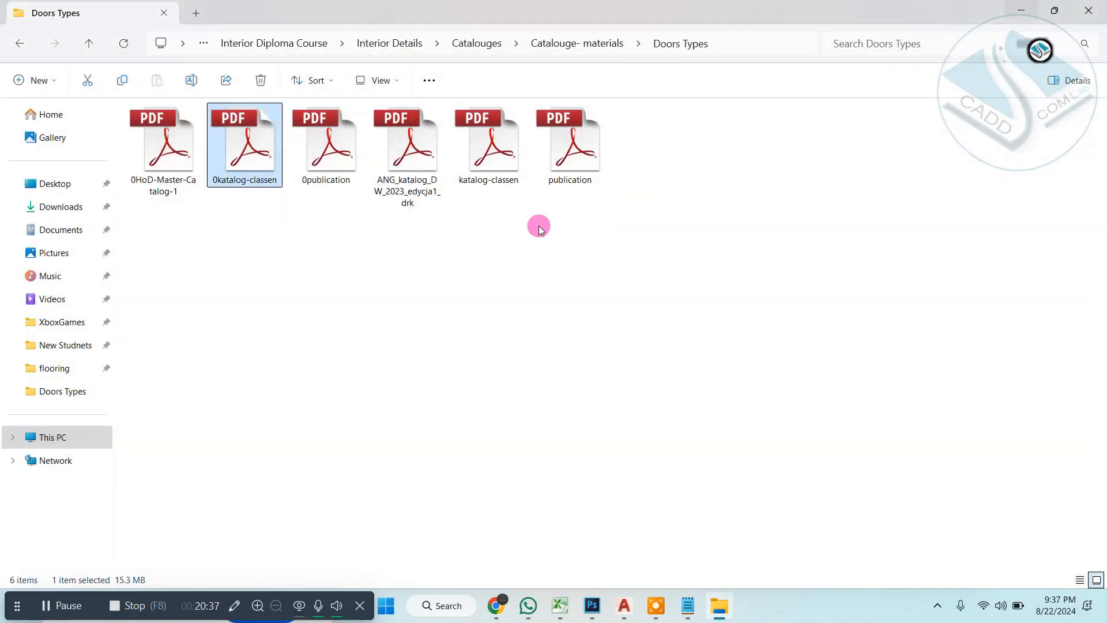
left_click(1020, 10)
middle_click_drag(459, 320, 459, 274)
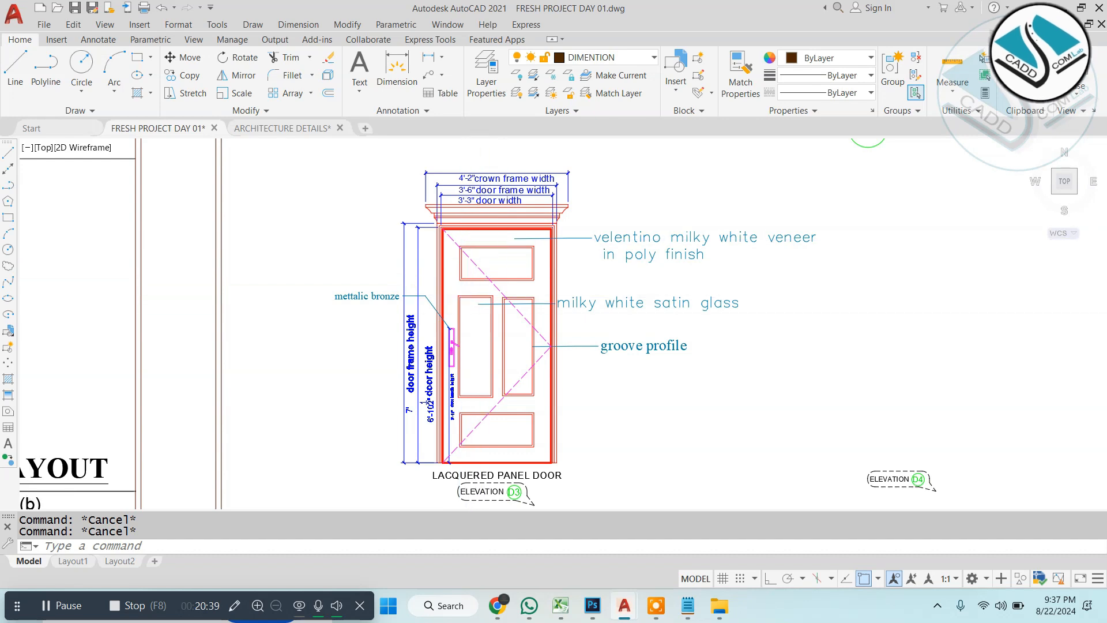
scroll(511, 306, "up", 2)
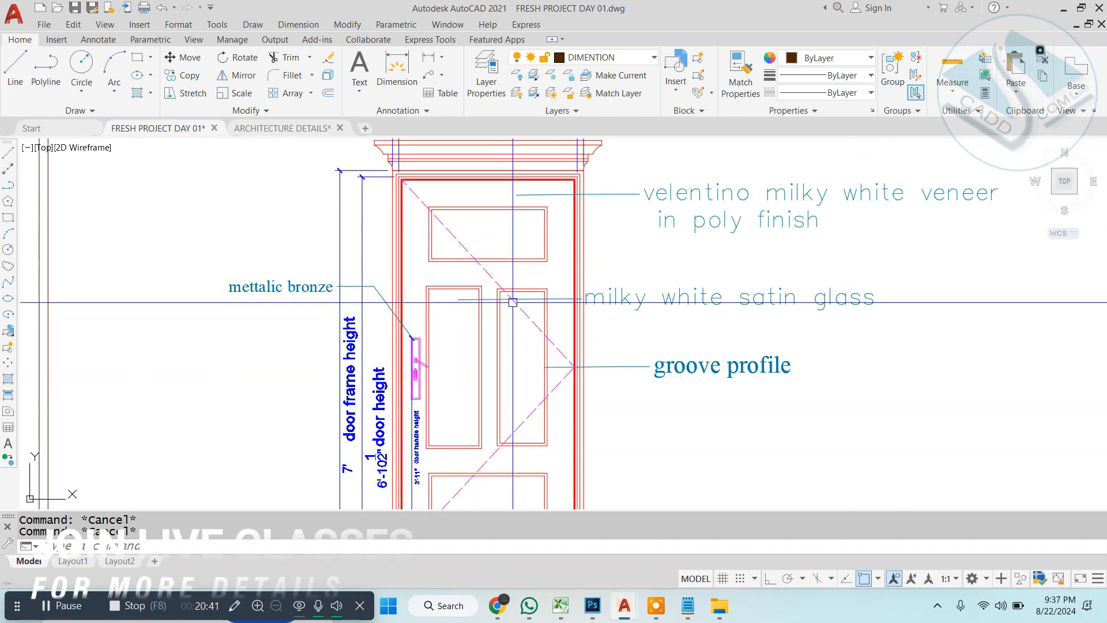
mouse_move(583, 270)
middle_mouse_down()
mouse_move(553, 307)
mouse_move(448, 324)
middle_mouse_up()
scroll(589, 297, "up", 2)
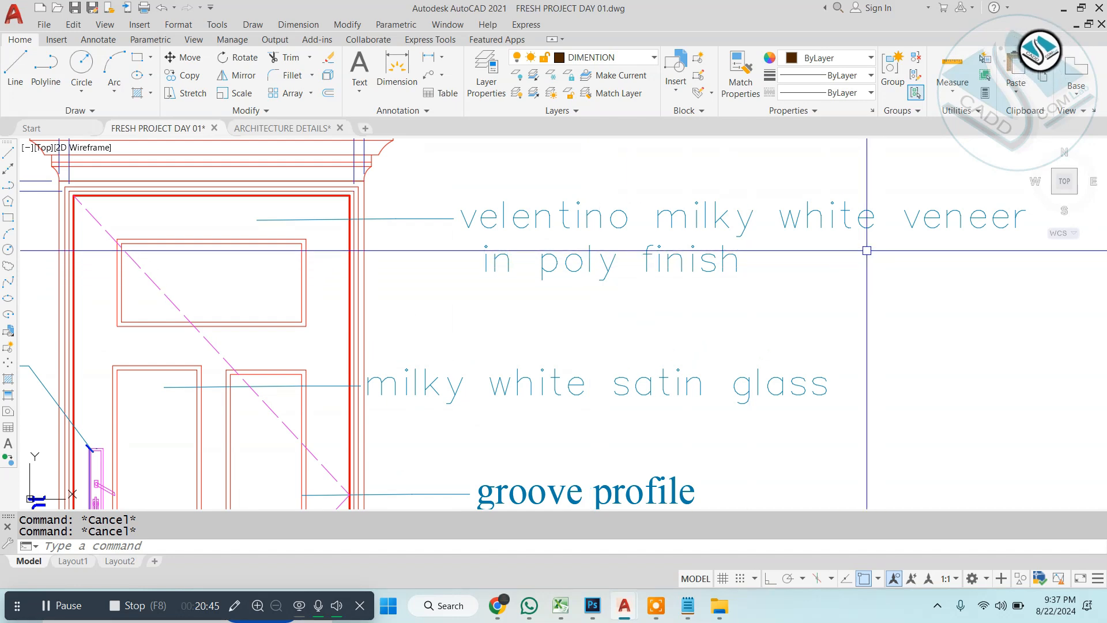
middle_click_drag(933, 242, 848, 228)
scroll(473, 283, "down", 2)
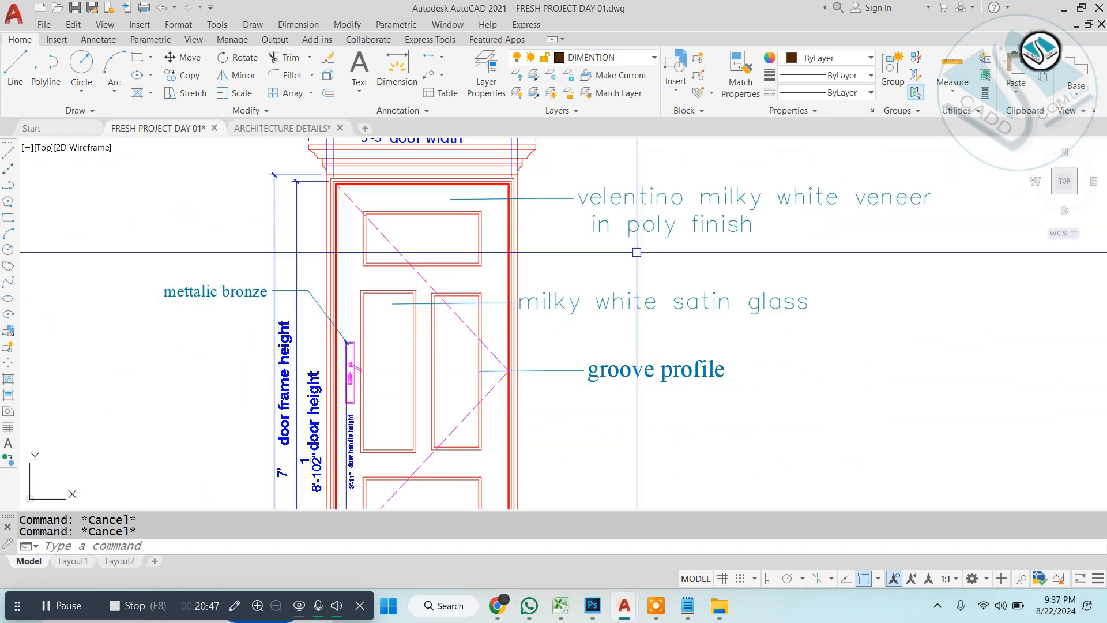
scroll(490, 369, "up", 2)
scroll(576, 341, "down", 4)
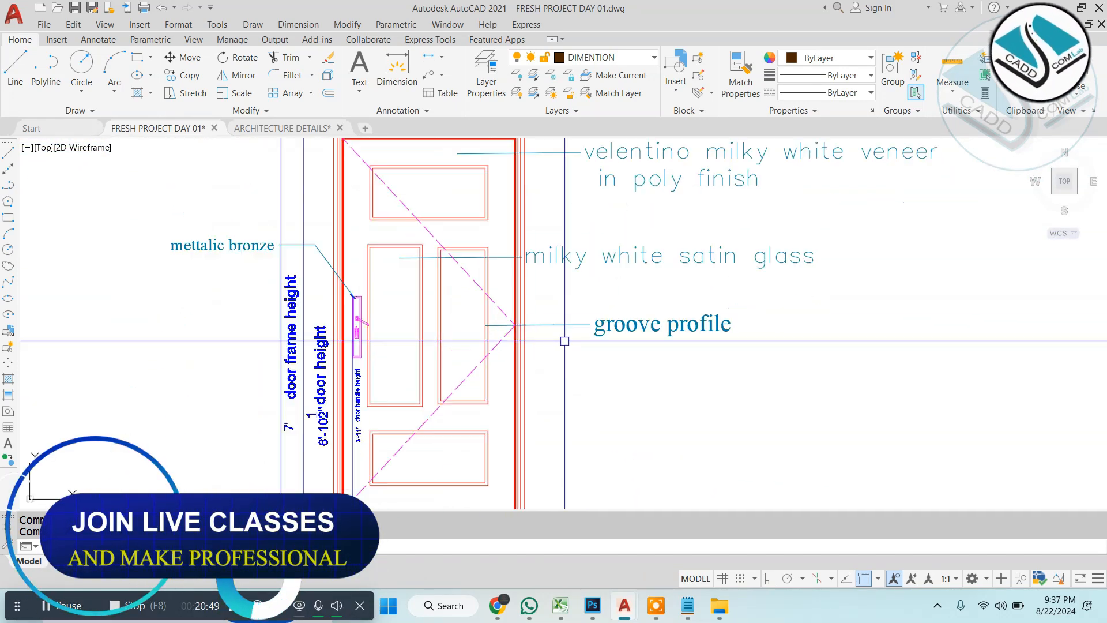
Step: Examine the D3 door's handle, its metallic bronze note and the frame, door and handle height dimensions
scroll(344, 286, "up", 4)
middle_click_drag(344, 286, 320, 207)
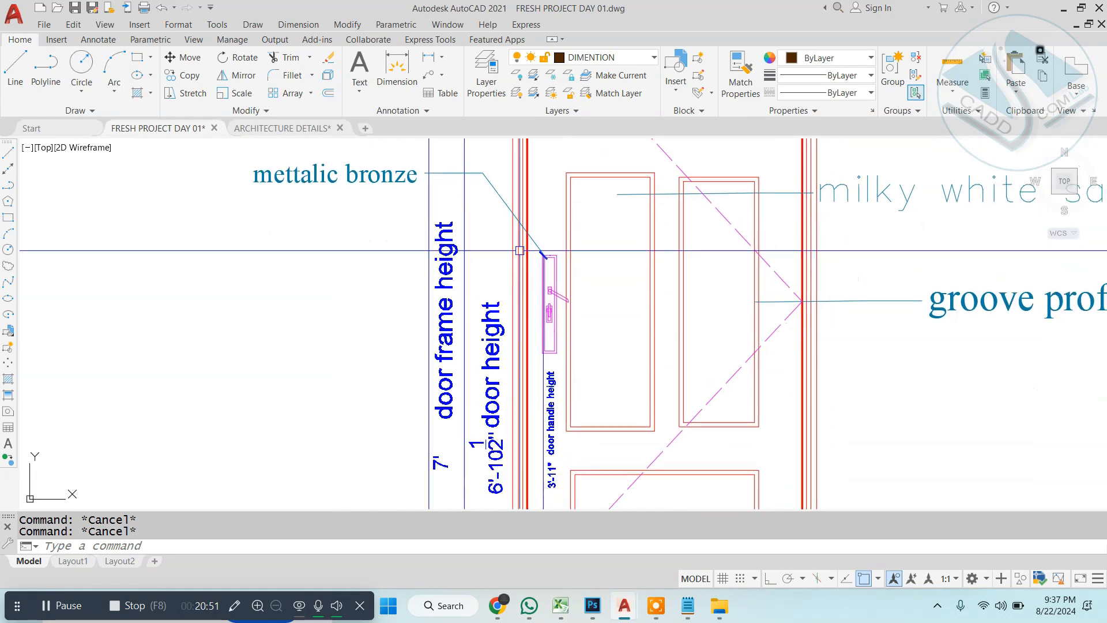
scroll(572, 290, "up", 3)
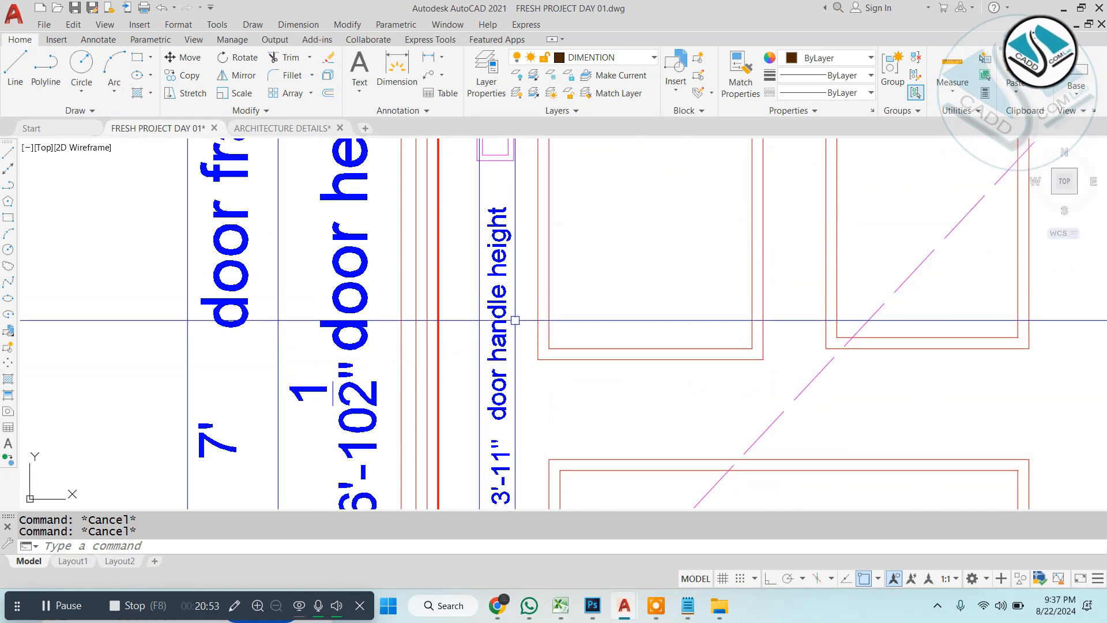
scroll(515, 320, "down", 3)
middle_click_drag(513, 281, 493, 348)
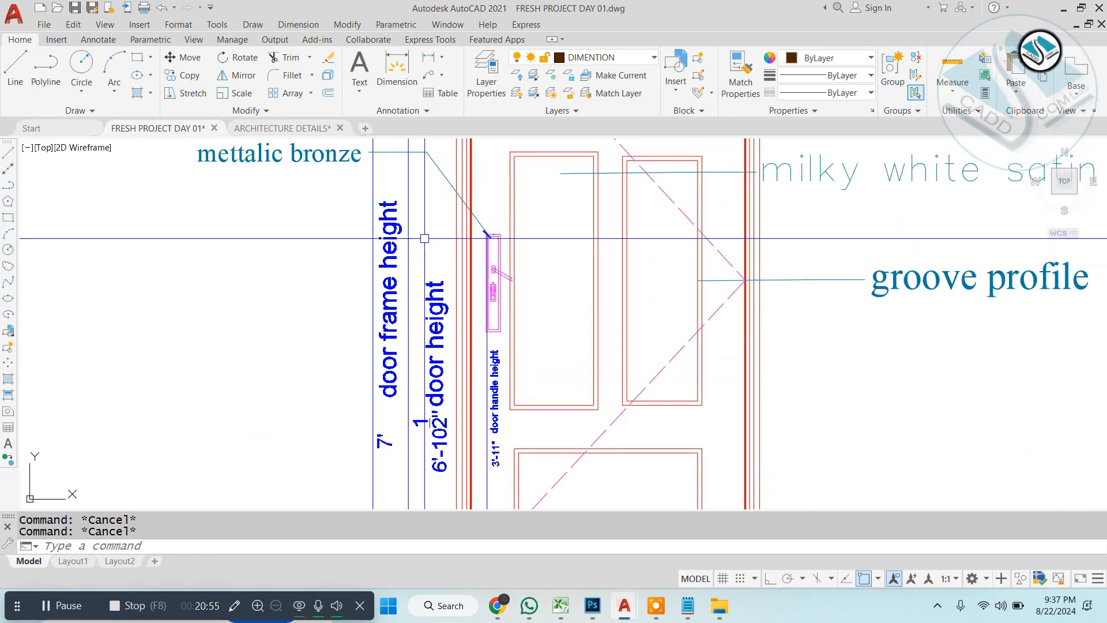
Step: Check the Lacquered Panel Door title and D3 elevation tag against the crown, frame and door width dimensions above the door
scroll(424, 238, "down", 5)
scroll(432, 393, "up", 5)
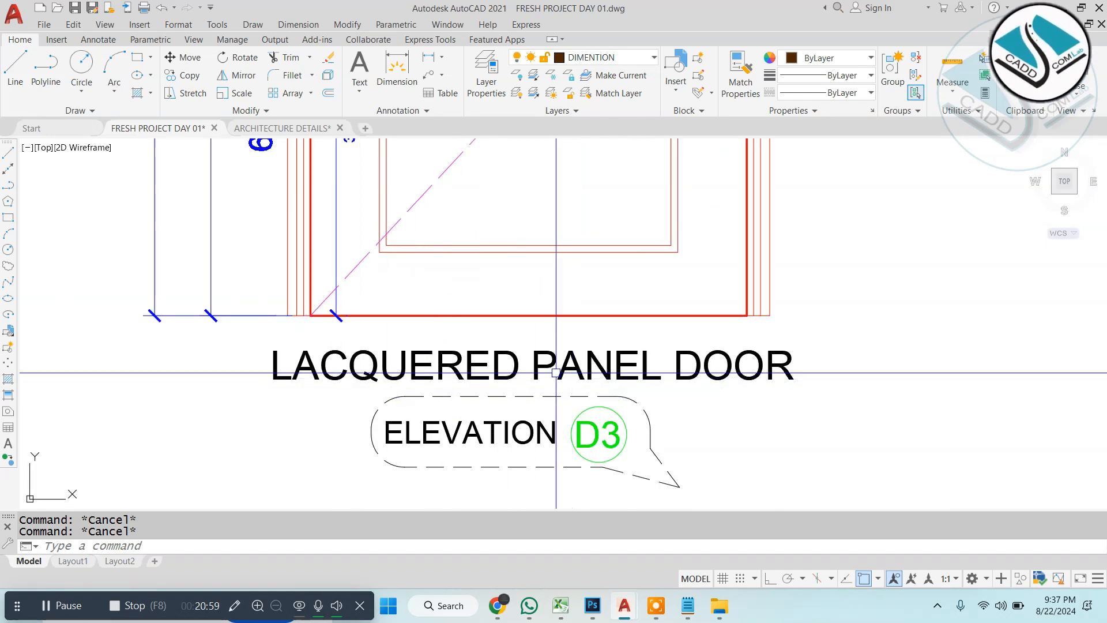
scroll(579, 431, "up", 2)
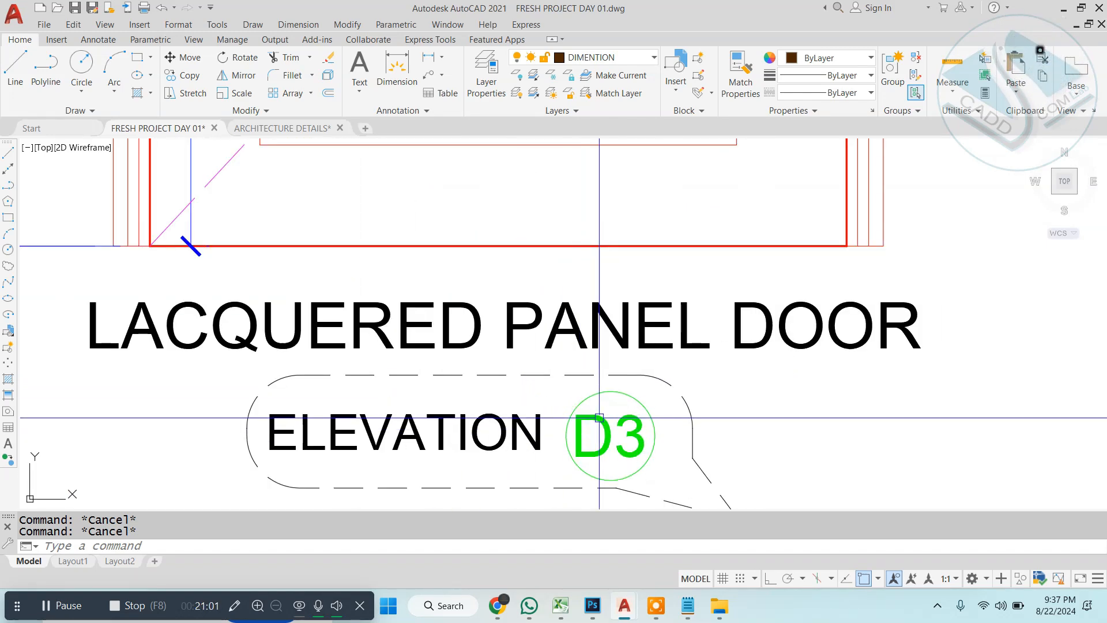
scroll(599, 417, "down", 6)
scroll(557, 166, "up", 6)
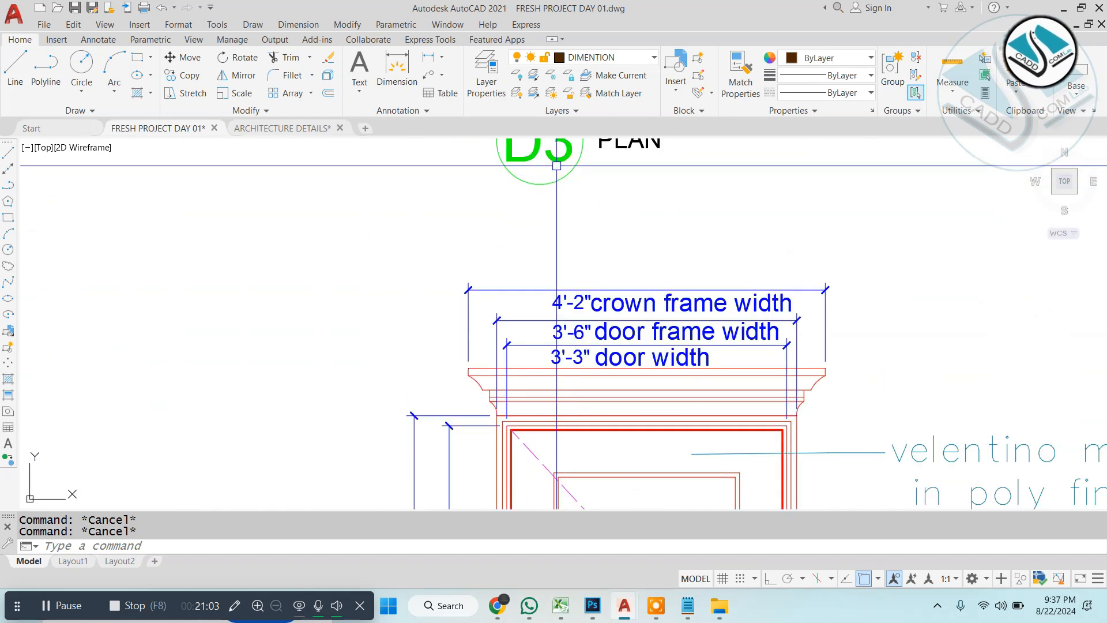
scroll(557, 166, "down", 5)
scroll(489, 366, "up", 7)
left_click(489, 366)
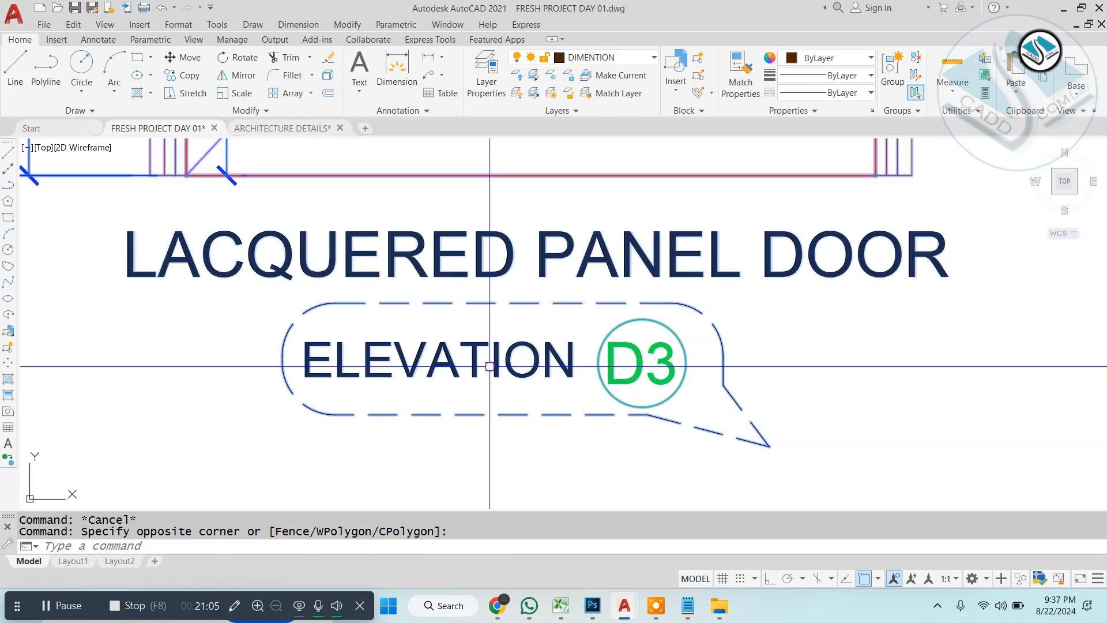
key("Escape")
scroll(594, 360, "down", 6)
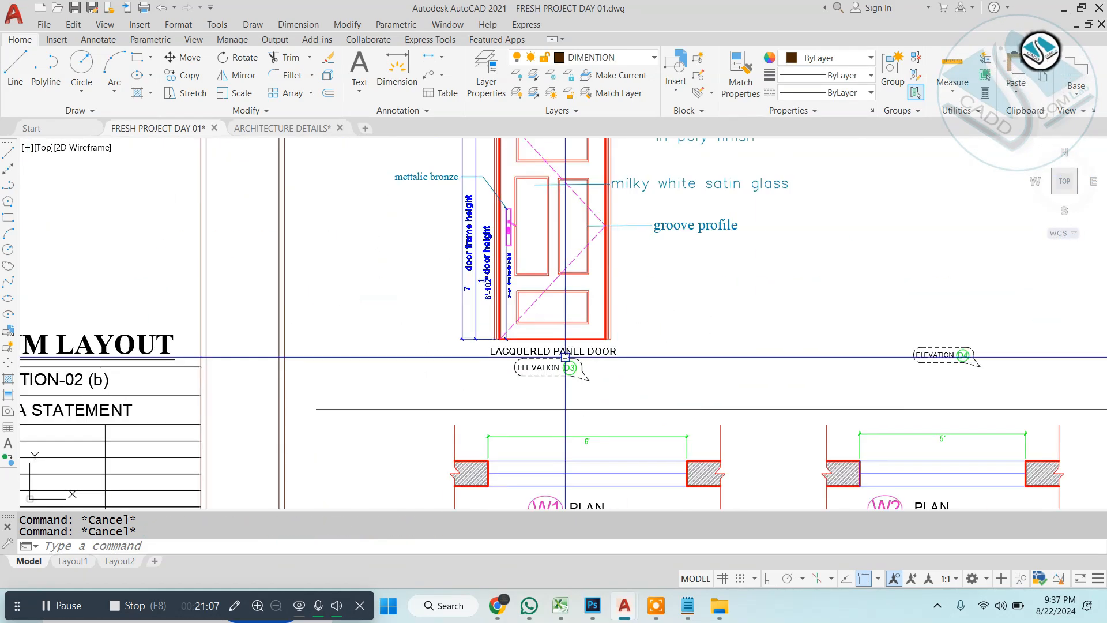
Step: Examine the D5 lacquered panel door and D2 primer coated door elevations, including their titles, height dimensions and material notes
middle_click_drag(877, 301, 371, 323)
scroll(563, 262, "up", 4)
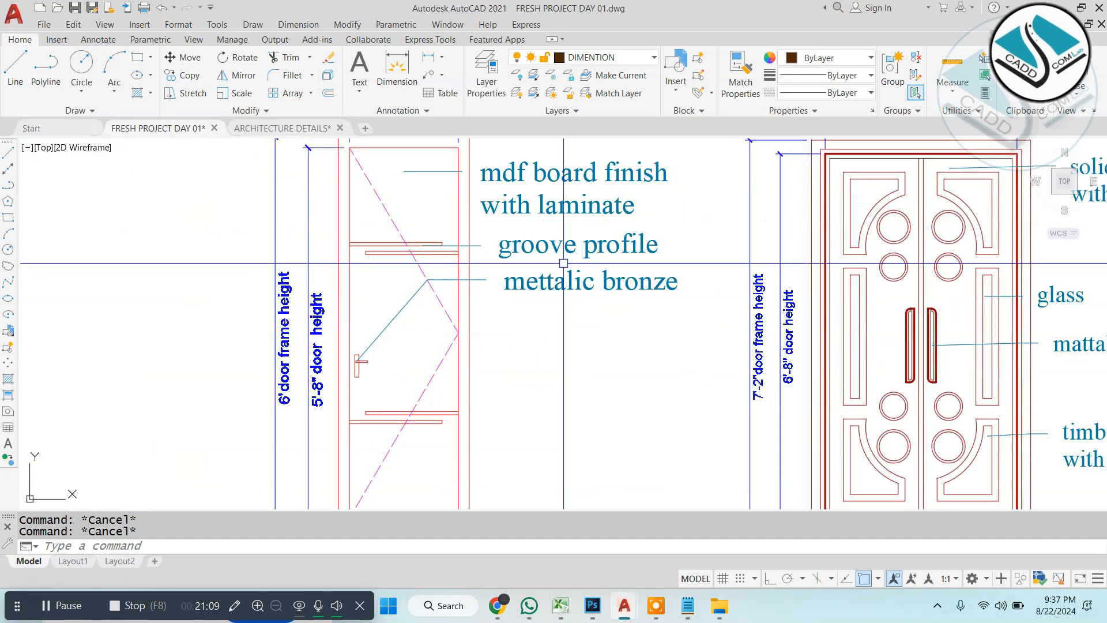
middle_click_drag(419, 388, 539, 162)
scroll(463, 330, "up", 2)
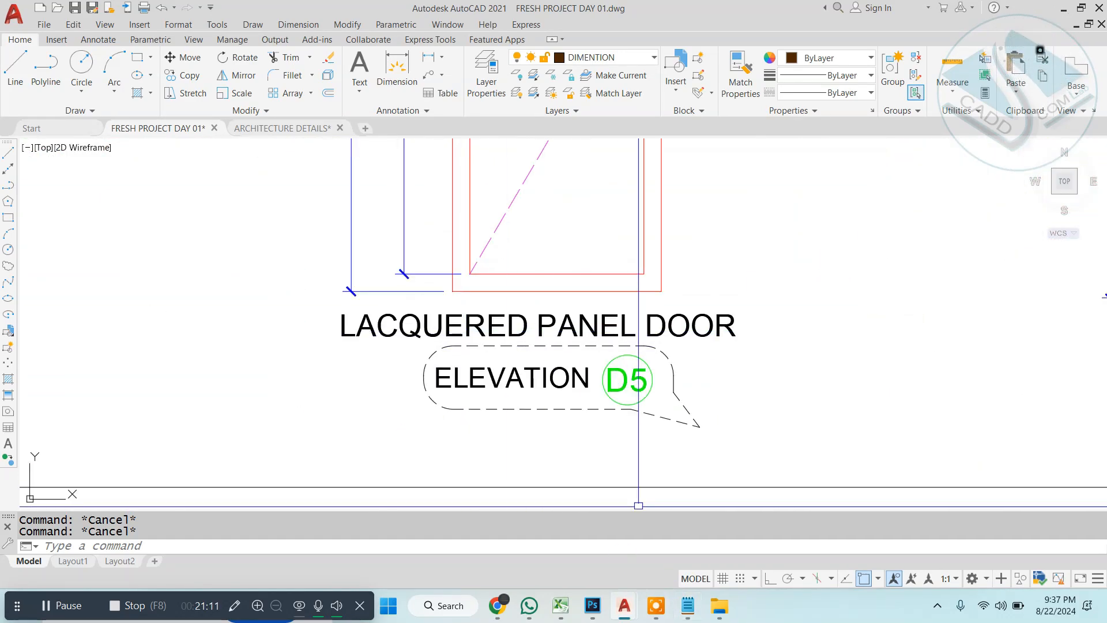
scroll(474, 420, "down", 5)
scroll(547, 215, "up", 6)
scroll(561, 315, "down", 6)
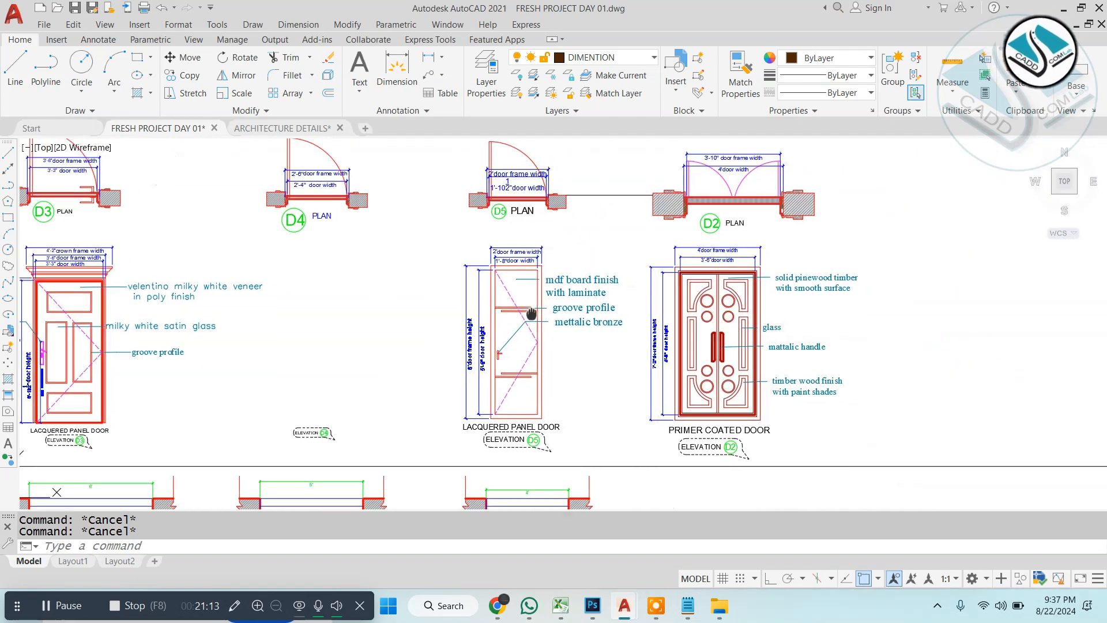
scroll(709, 346, "up", 6)
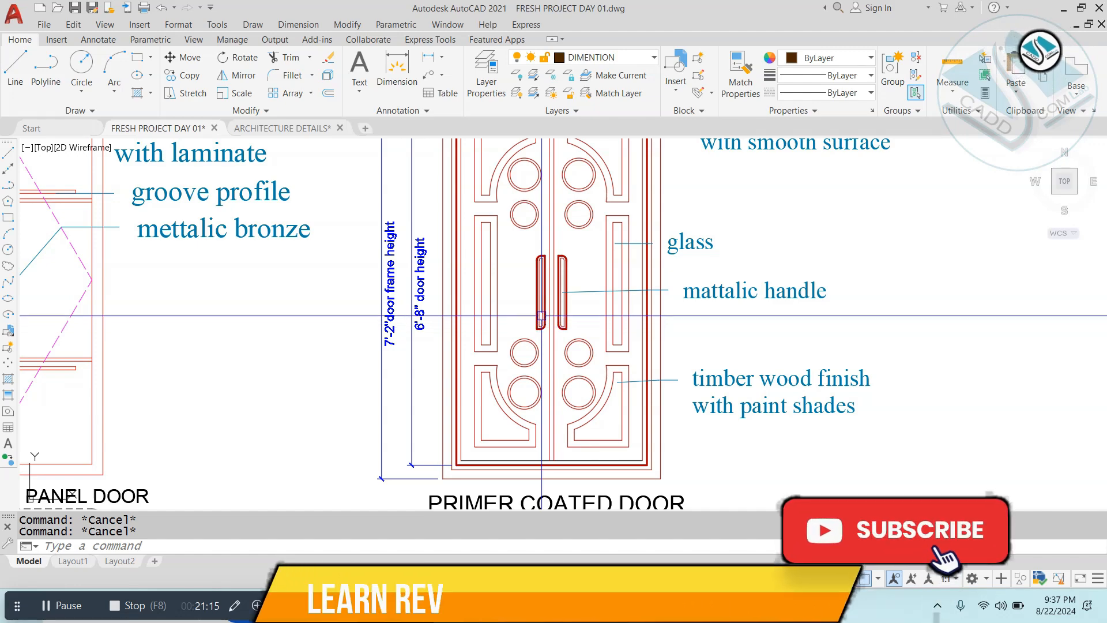
scroll(541, 313, "down", 6)
Step: Return to the D3 elevation, then switch to Chrome and view the bedroom reference image with its white panel door
middle_click_drag(160, 291, 365, 287)
scroll(365, 287, "up", 5)
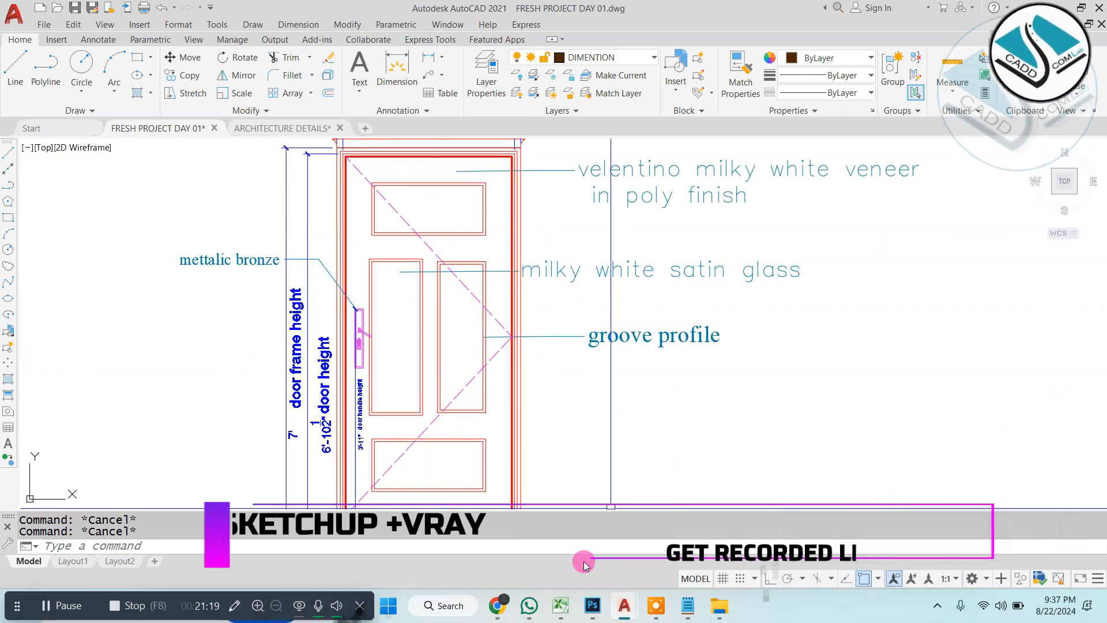
left_click(497, 604)
left_click(419, 520)
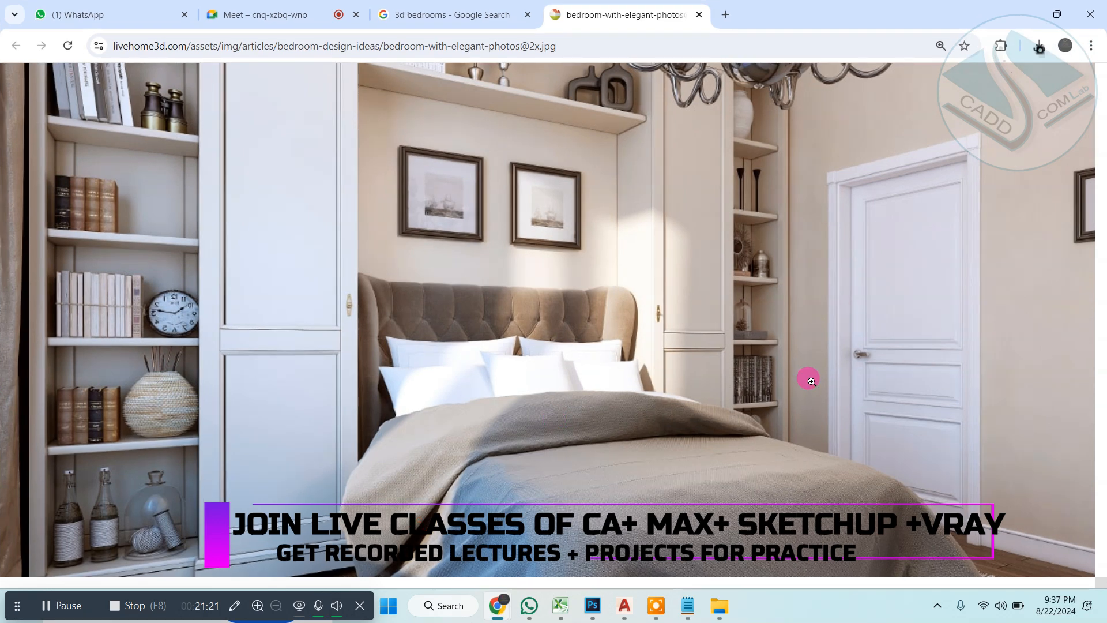
Step: Mark the white panel door in the bedroom reference image with freehand strokes, clear the strokes and switch back to AutoCAD
left_click(234, 604)
left_click_drag(851, 217, 622, 194)
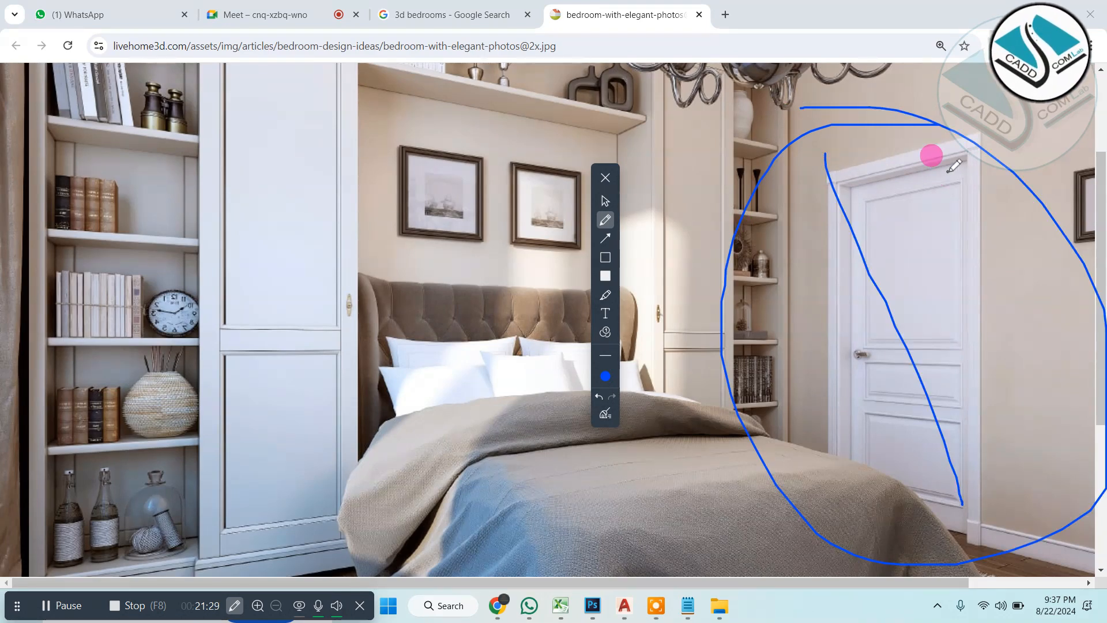
left_click(612, 411)
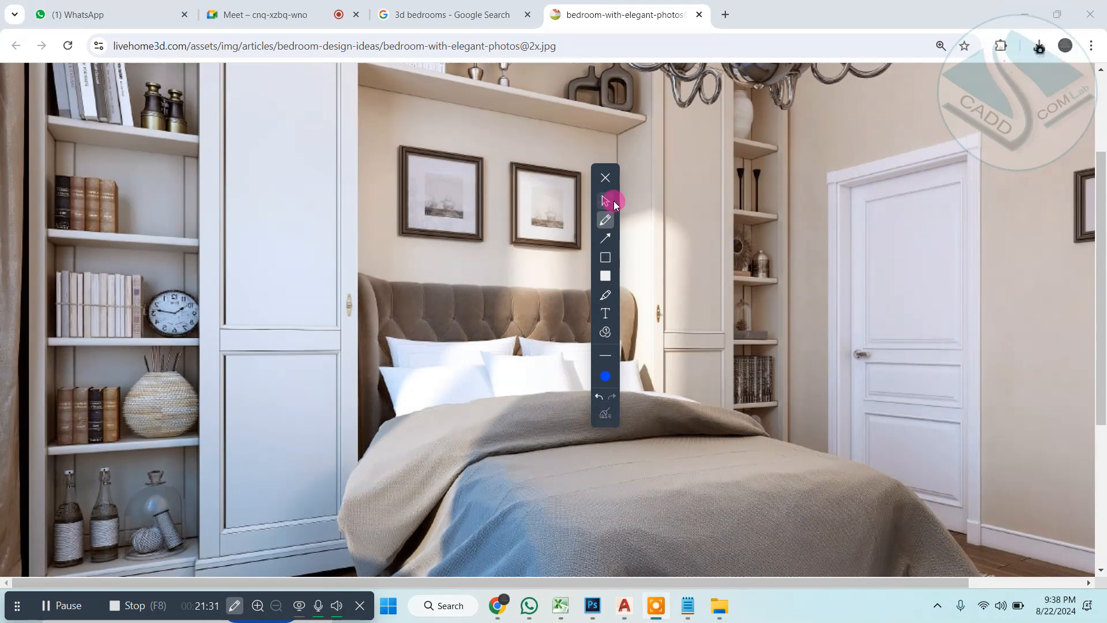
left_click(605, 177)
left_click(1058, 10)
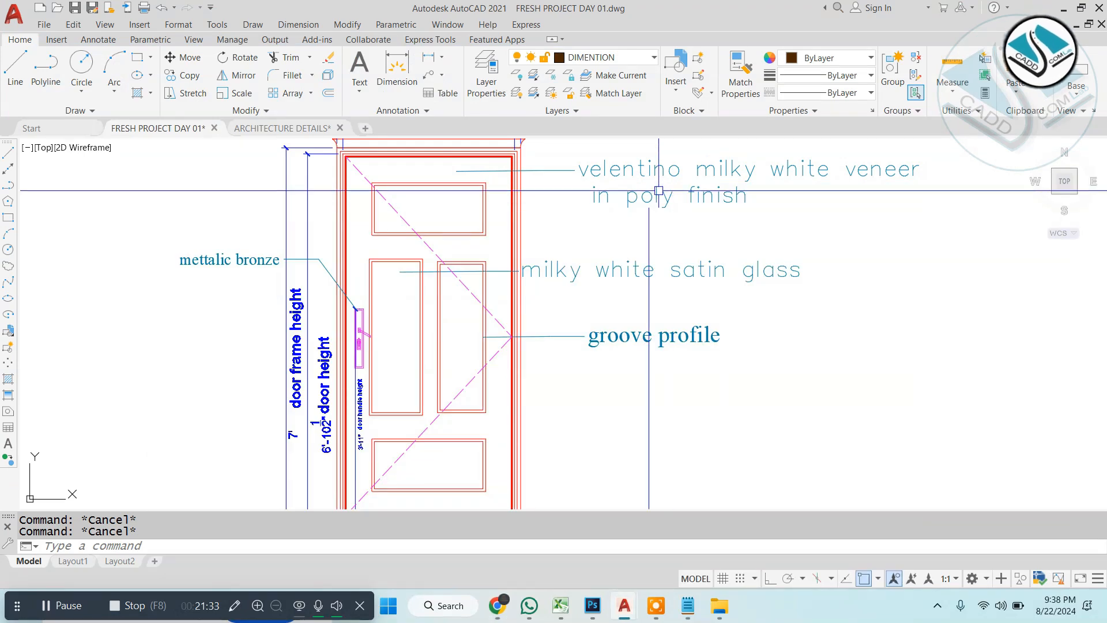
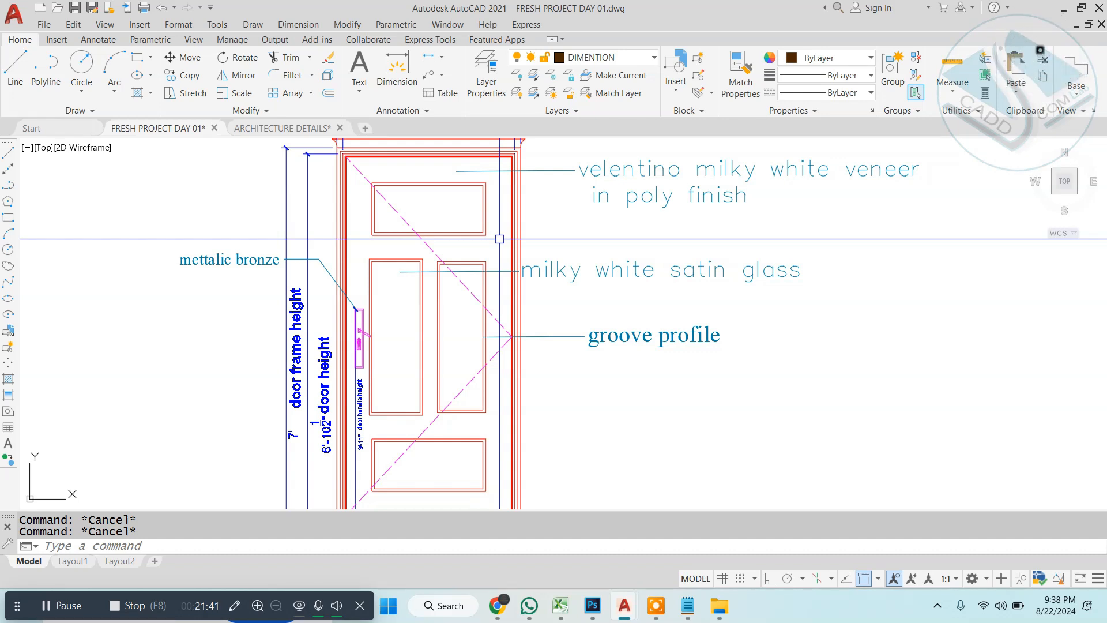
Step: Examine the D3 door elevation within the Door Window Details sheet and move on to the W1 window plan
scroll(499, 238, "down", 2)
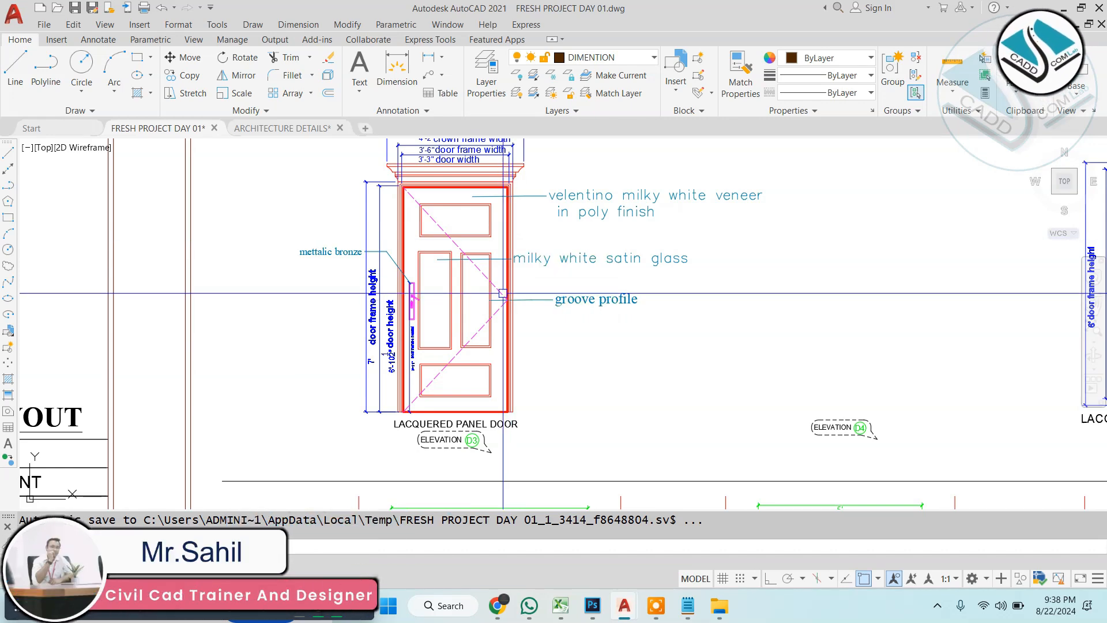
scroll(503, 293, "down", 2)
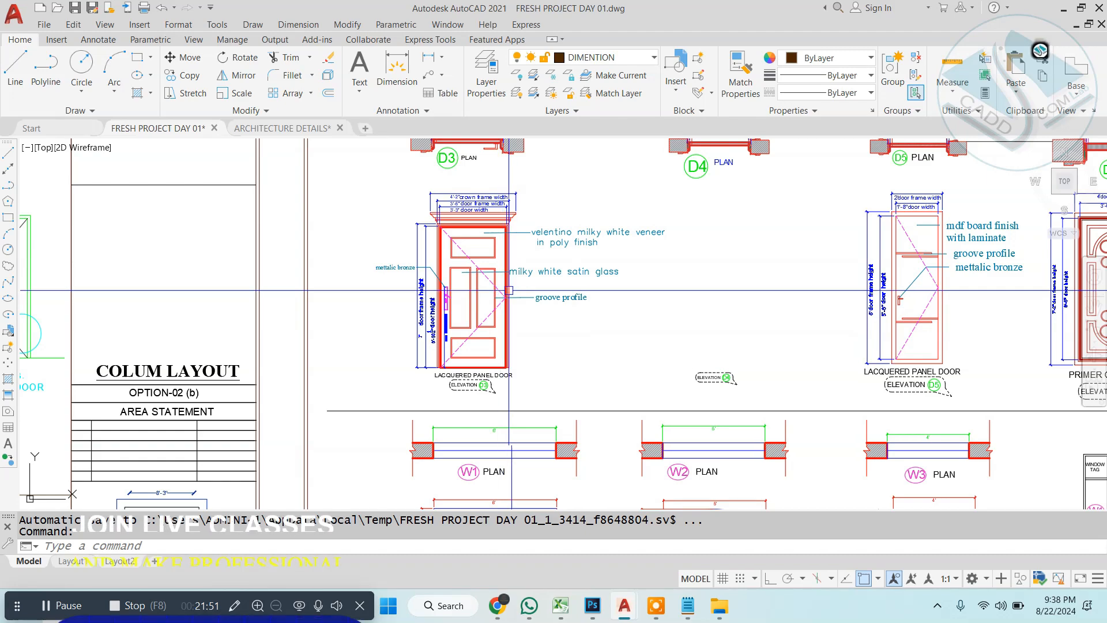
scroll(509, 290, "down", 3)
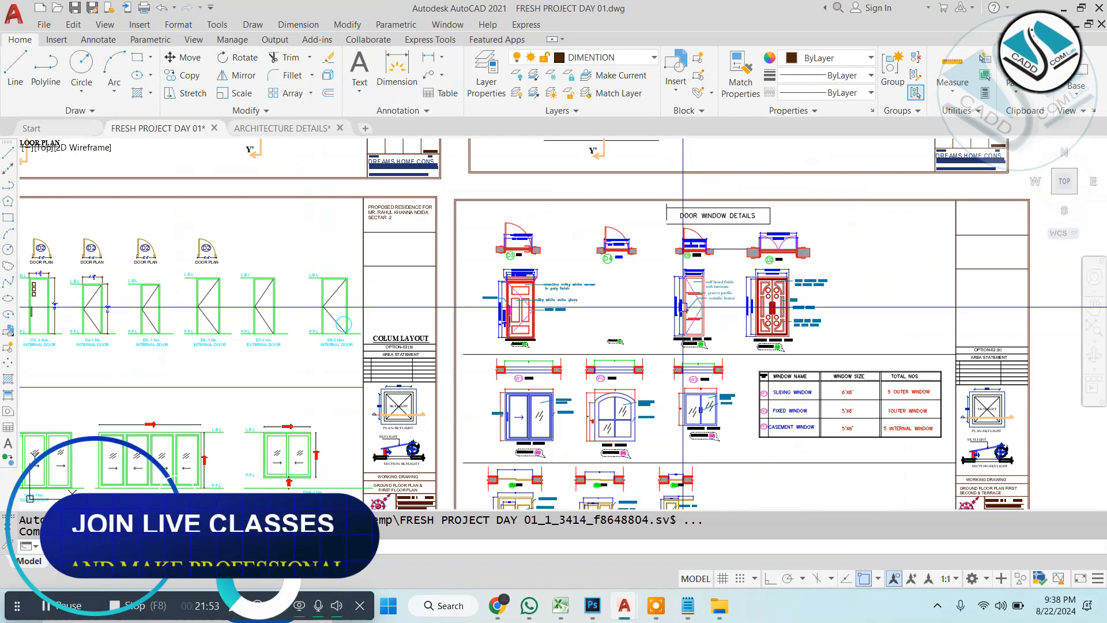
scroll(707, 232, "up", 4)
scroll(616, 253, "down", 2)
mouse_move(659, 336)
middle_mouse_down()
mouse_move(602, 263)
mouse_move(523, 230)
middle_mouse_up()
scroll(651, 241, "up", 2)
scroll(650, 245, "down", 4)
scroll(394, 324, "up", 6)
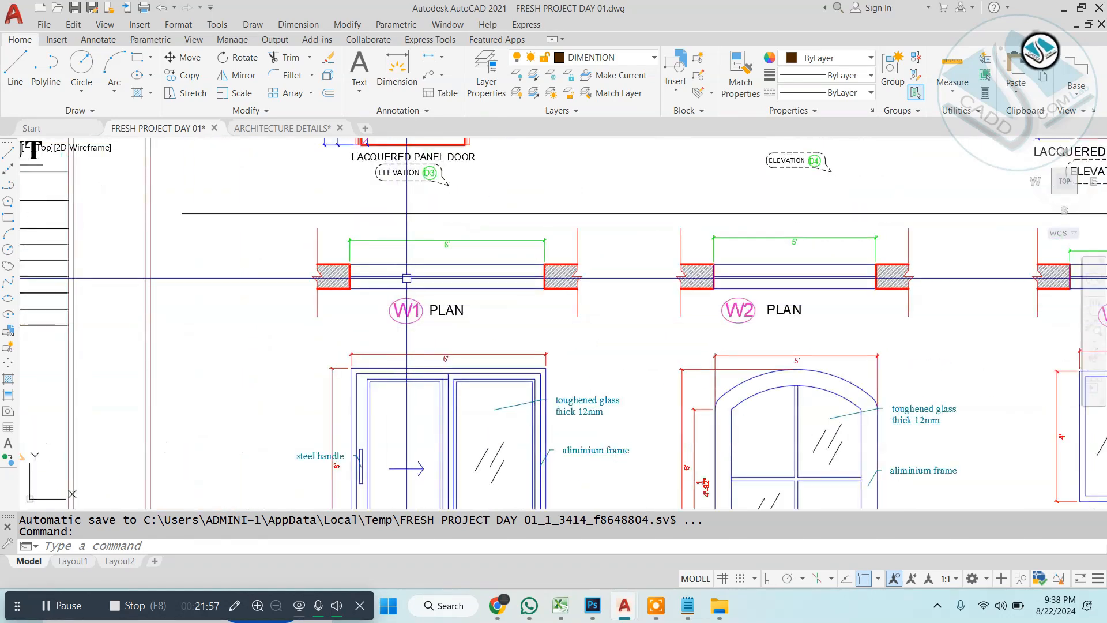
Step: Examine the W1, W2 and W3 window plans with their wall sections and width dimensions
scroll(406, 278, "up", 4)
scroll(516, 265, "down", 4)
middle_click_drag(749, 280, 464, 289)
scroll(567, 281, "up", 2)
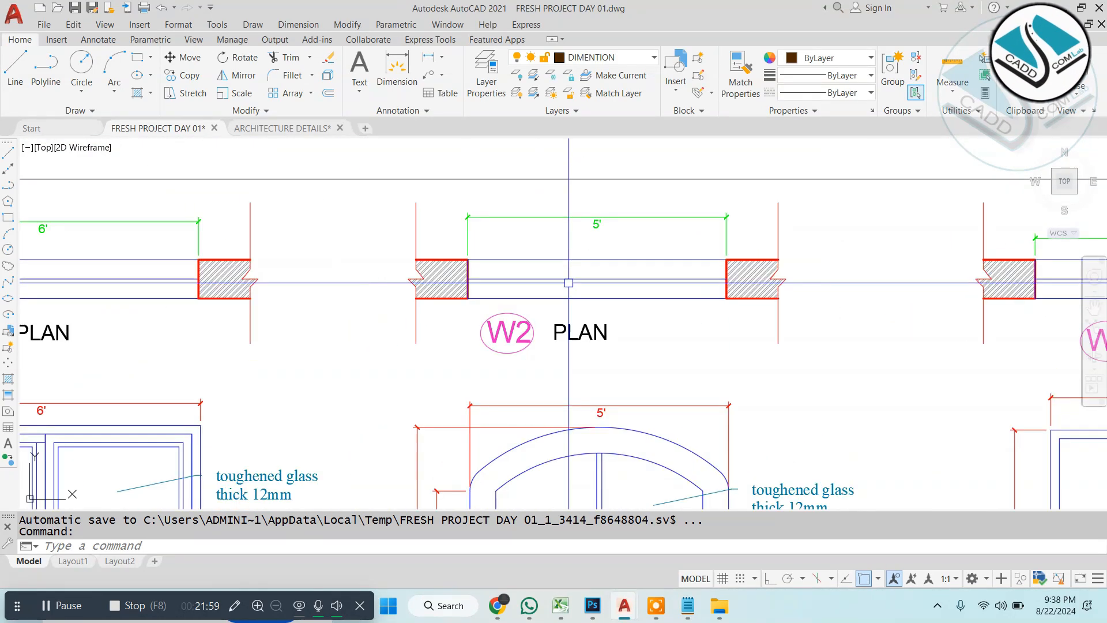
scroll(568, 281, "down", 2)
middle_click_drag(699, 287, 442, 291)
scroll(598, 263, "down", 4)
Step: Examine the W1 sliding window elevation, including its title, elevation tag and the glass, frame and handle notes
scroll(455, 317, "up", 6)
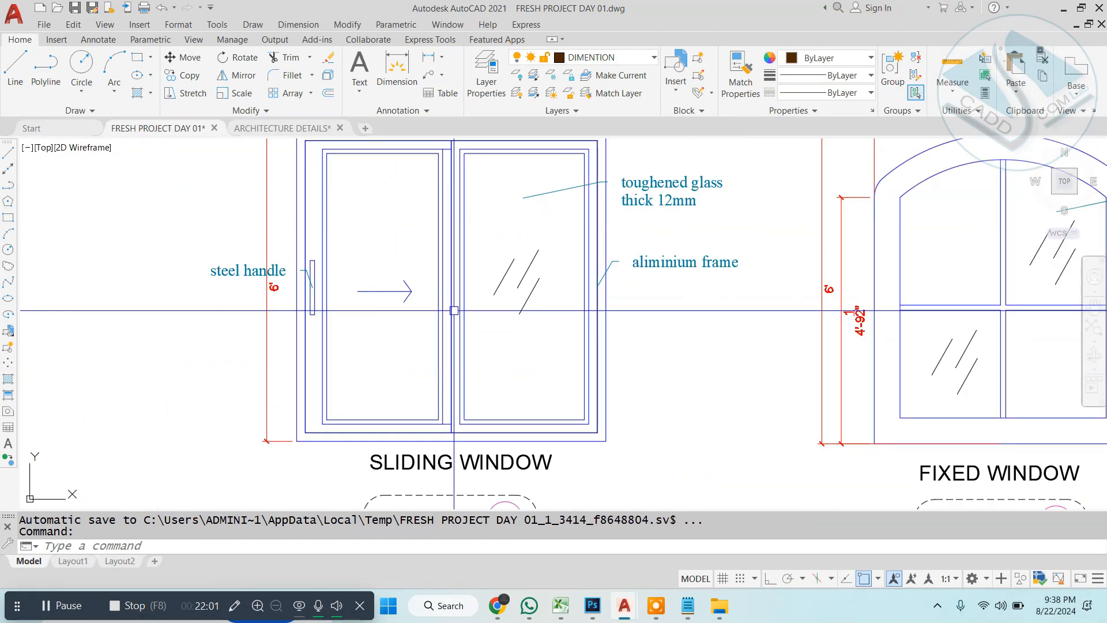
scroll(456, 453, "up", 2)
middle_click_drag(455, 453, 524, 329)
scroll(524, 329, "up", 2)
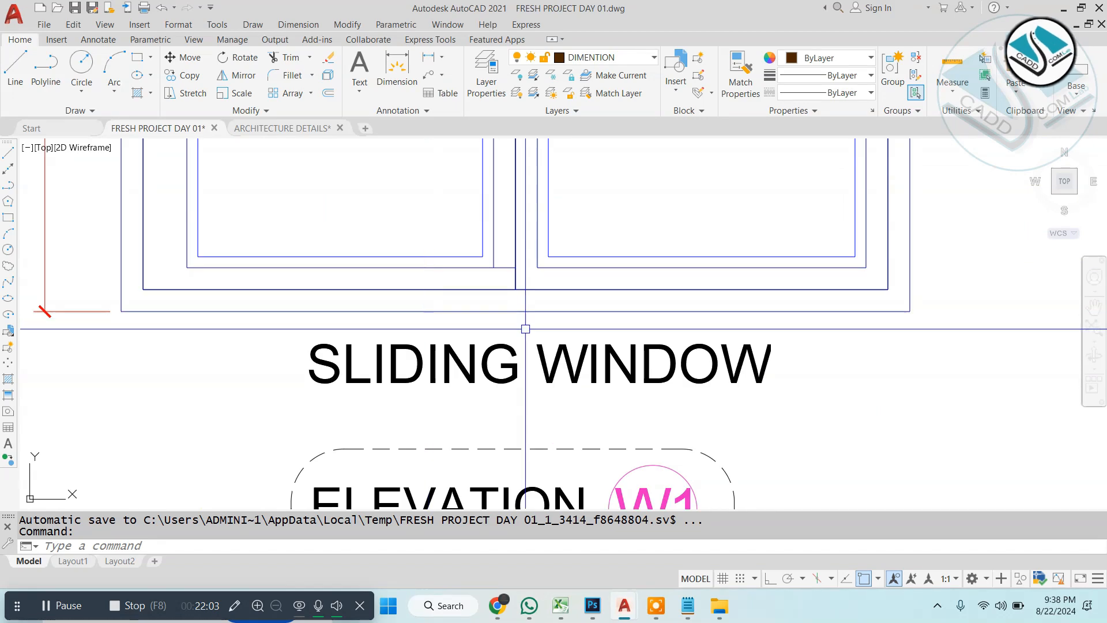
scroll(526, 336, "down", 4)
scroll(556, 411, "up", 4)
scroll(556, 408, "down", 8)
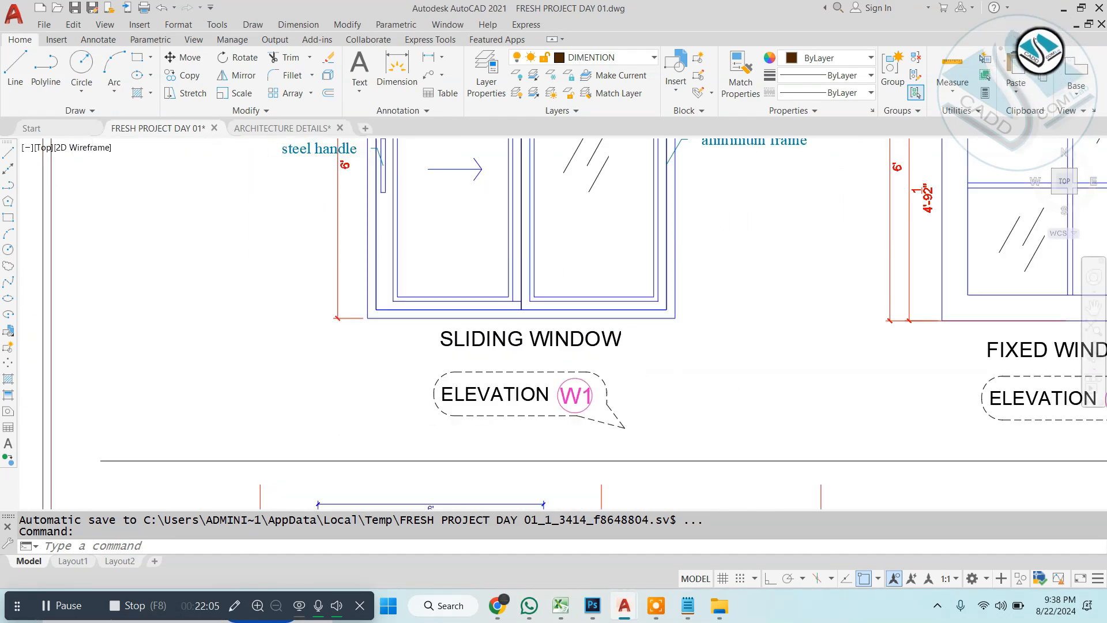
scroll(549, 283, "up", 6)
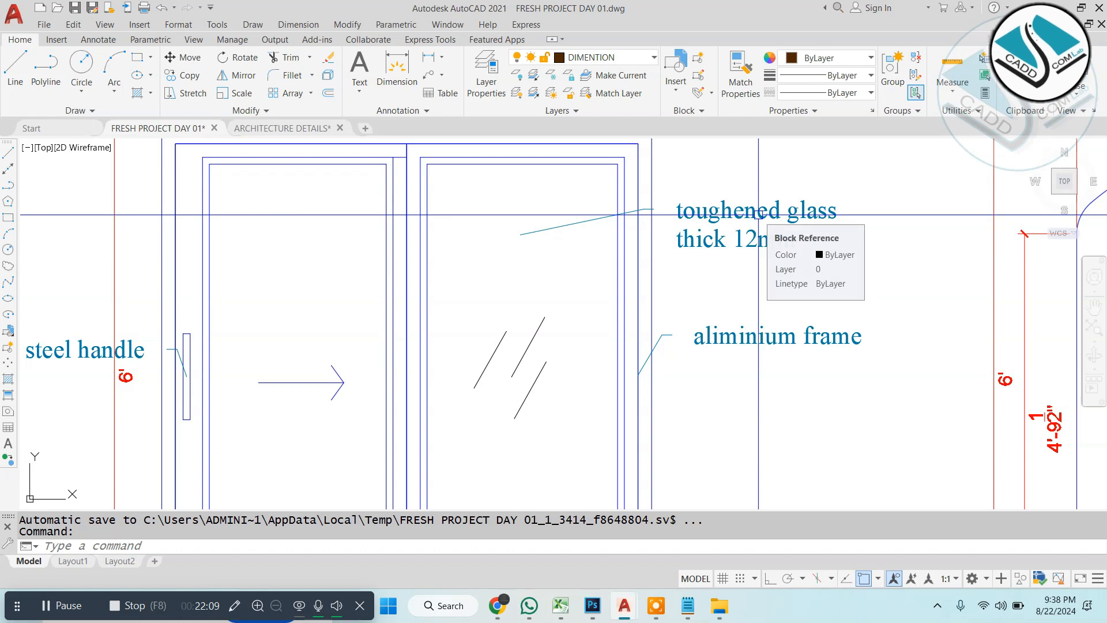
Step: Add a multileader without text from the sliding window's fixed glass pane to just below the "aliminium frame" note
key("Escape")
left_click(316, 24)
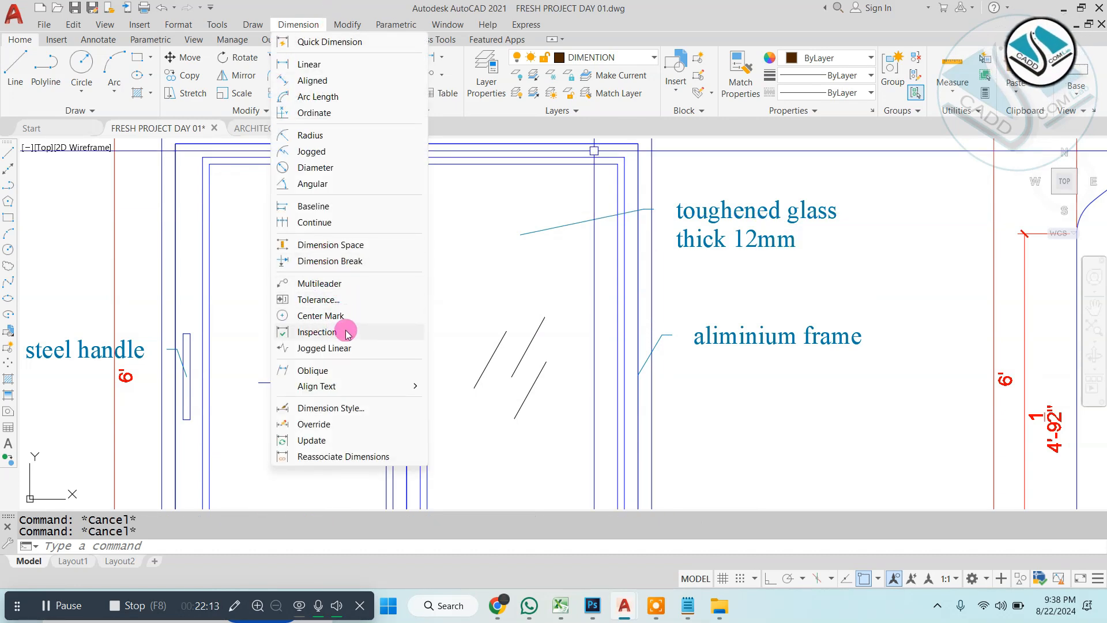
left_click(358, 282)
left_click(564, 433)
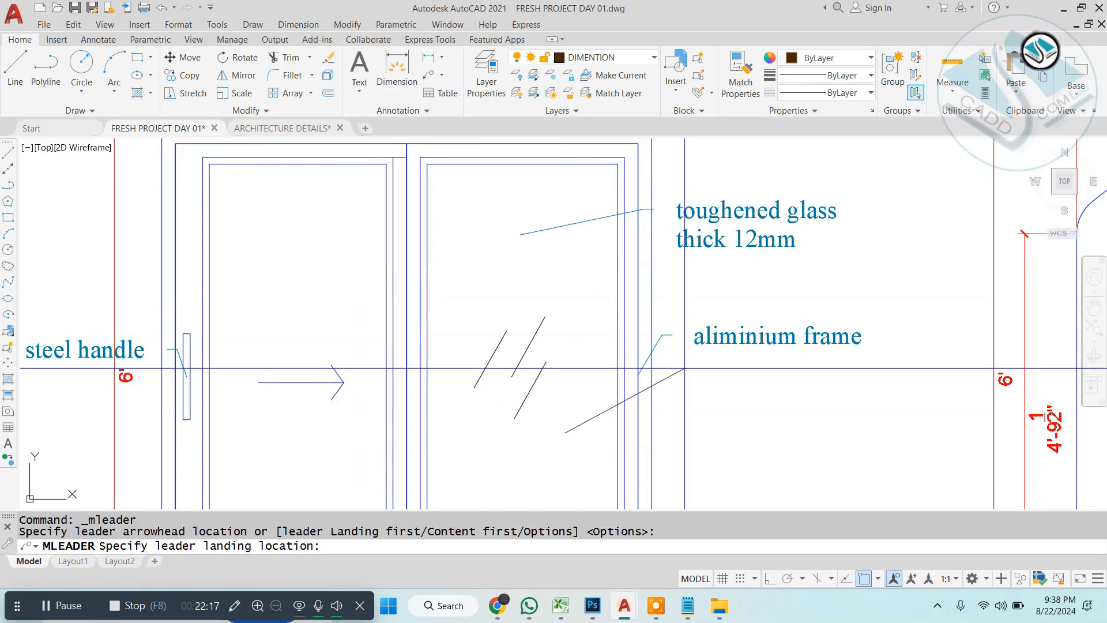
left_click(687, 368)
left_click(742, 396)
key("Escape")
key("Escape")
Step: Stretch the new multileader's landing line so that it runs under the full "aliminium frame" text
scroll(709, 378, "up", 2)
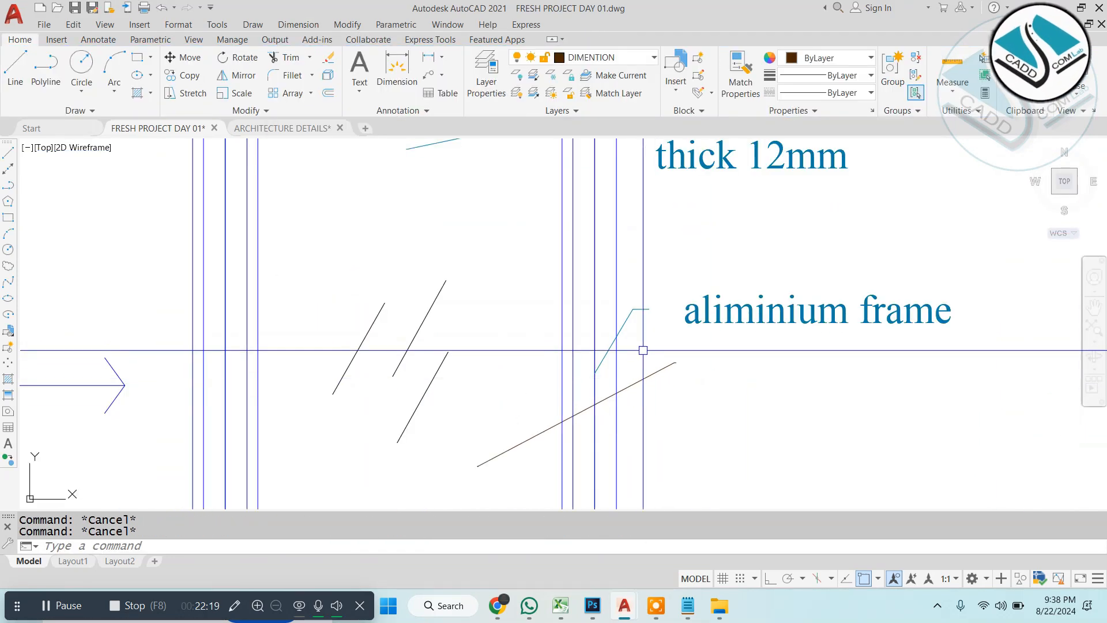
left_click(652, 361)
key("Escape")
left_click(657, 362)
scroll(691, 362, "up", 3)
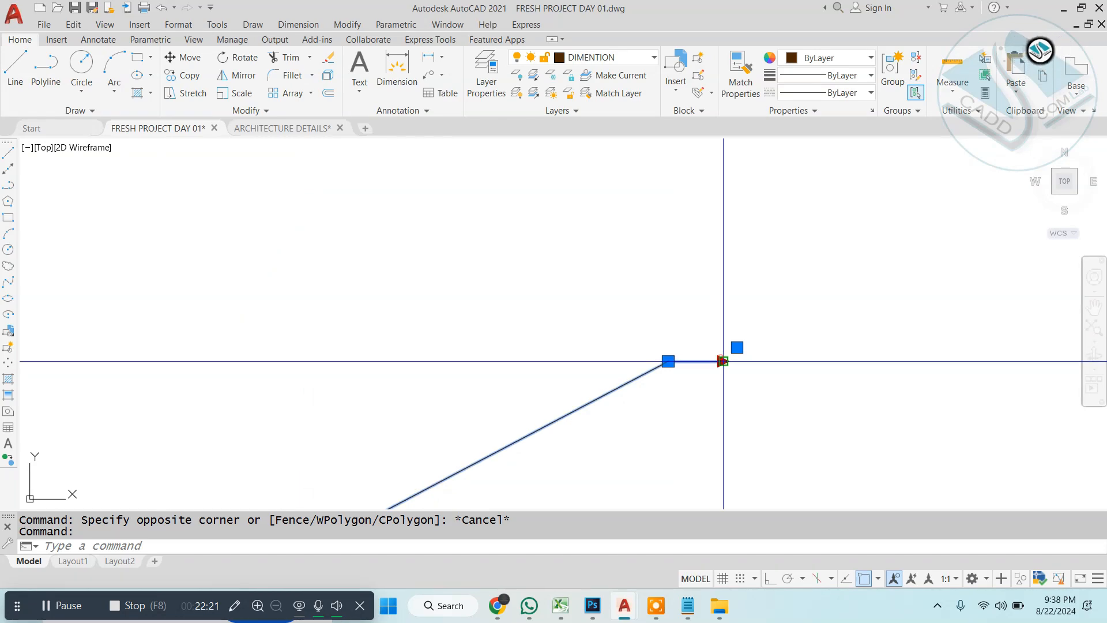
left_click(723, 361)
scroll(723, 358, "down", 4)
left_click(689, 345)
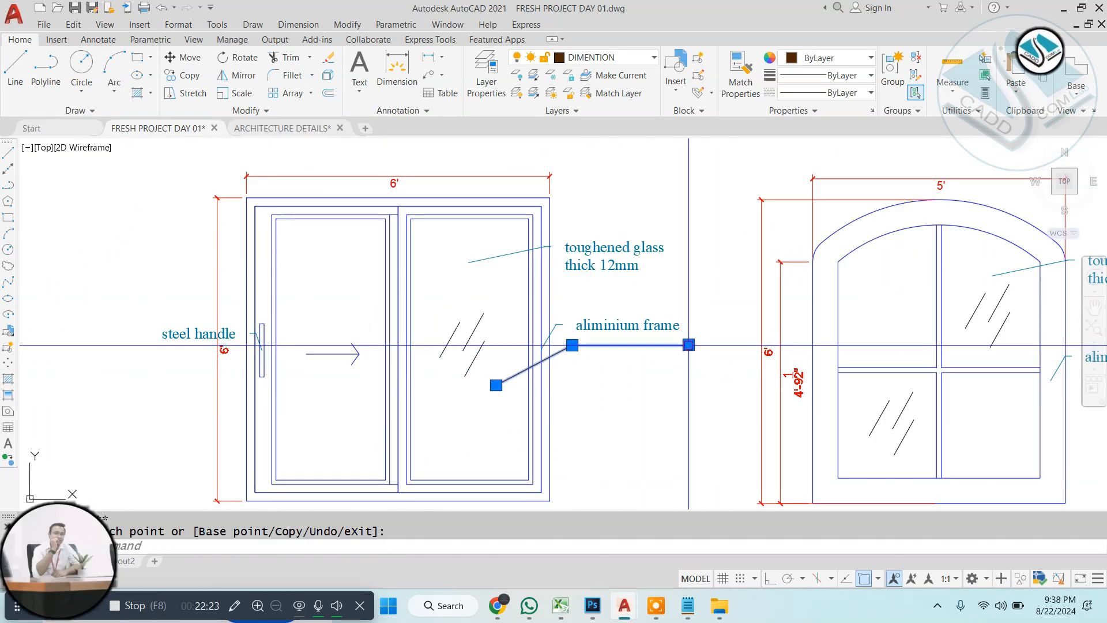
key("Escape")
Step: Move the sliding window's "aliminium frame" text slightly down, closer to the new leader's landing line
scroll(622, 341, "up", 4)
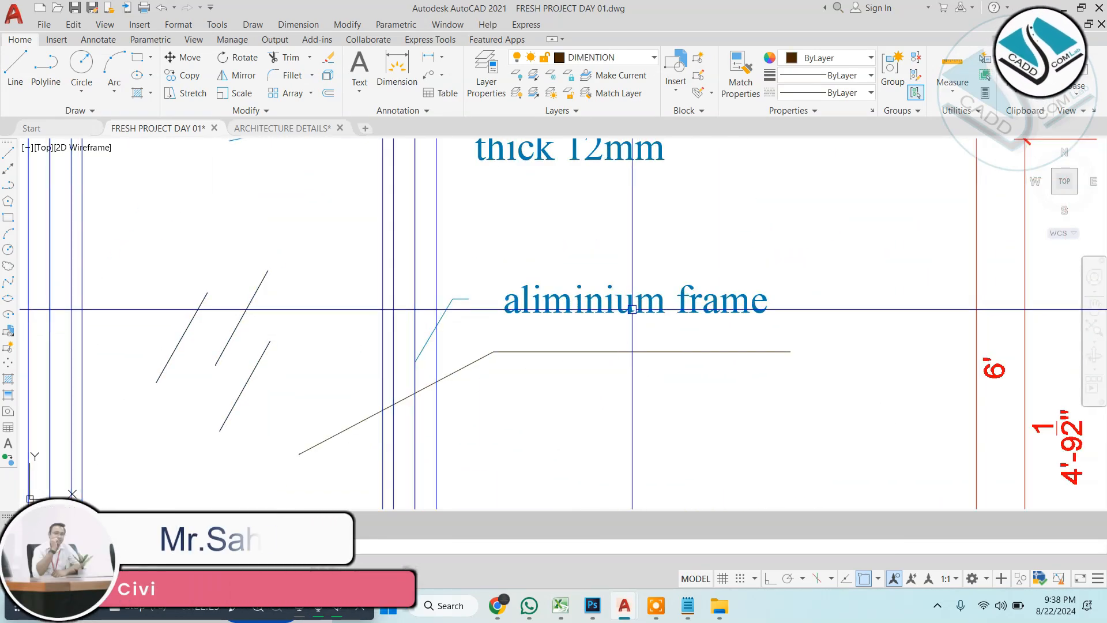
left_click(625, 305)
key("Escape")
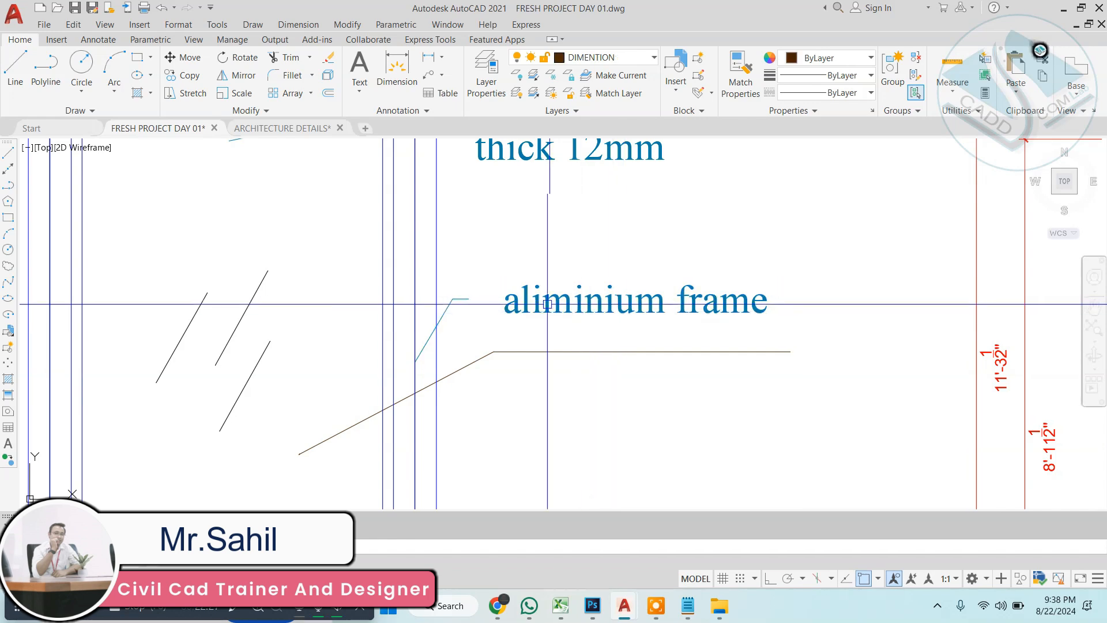
left_click(596, 297)
type("m")
key("space")
left_click(752, 245)
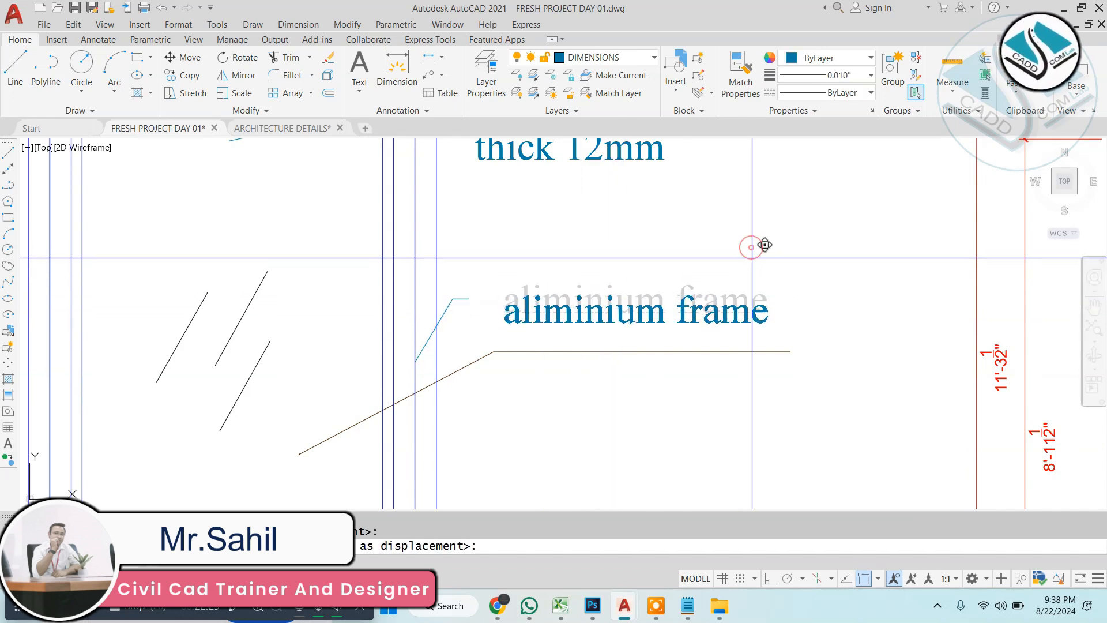
left_click(752, 265)
key("Escape")
Step: Copy the "aliminium frame" text to directly below the leader's landing line
left_click(704, 311)
left_click(653, 315)
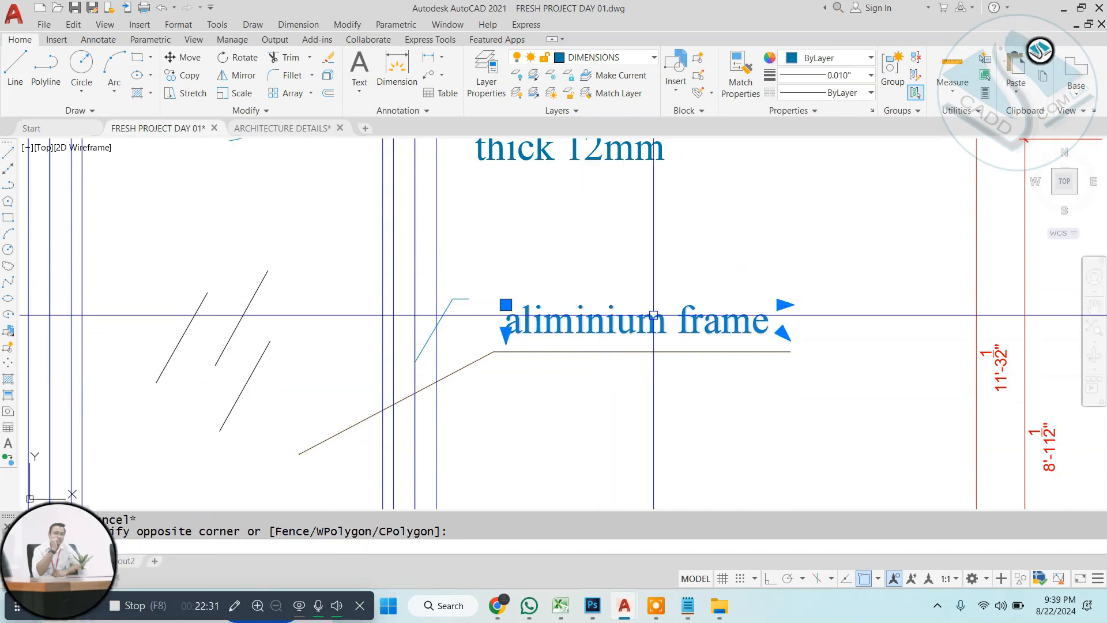
type("co")
key("space")
left_click(652, 316)
scroll(651, 351, "up", 2)
left_click(651, 377)
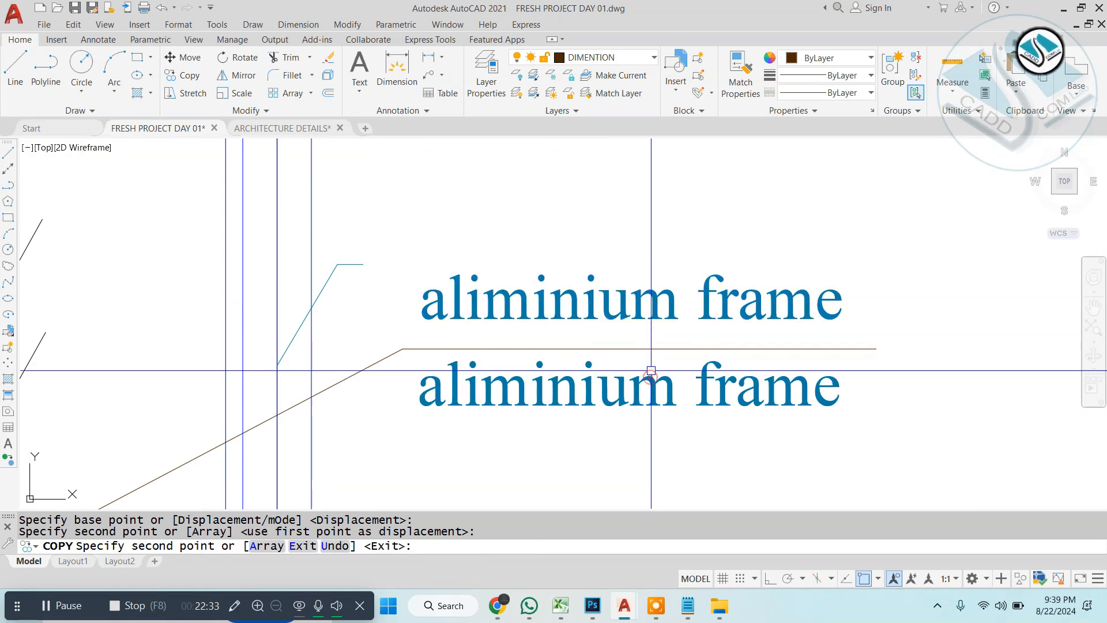
key("Escape")
key("Escape")
Step: Change the copied text below the leader's landing line to "as/ selection"
scroll(650, 381, "down", 3)
scroll(657, 369, "up", 2)
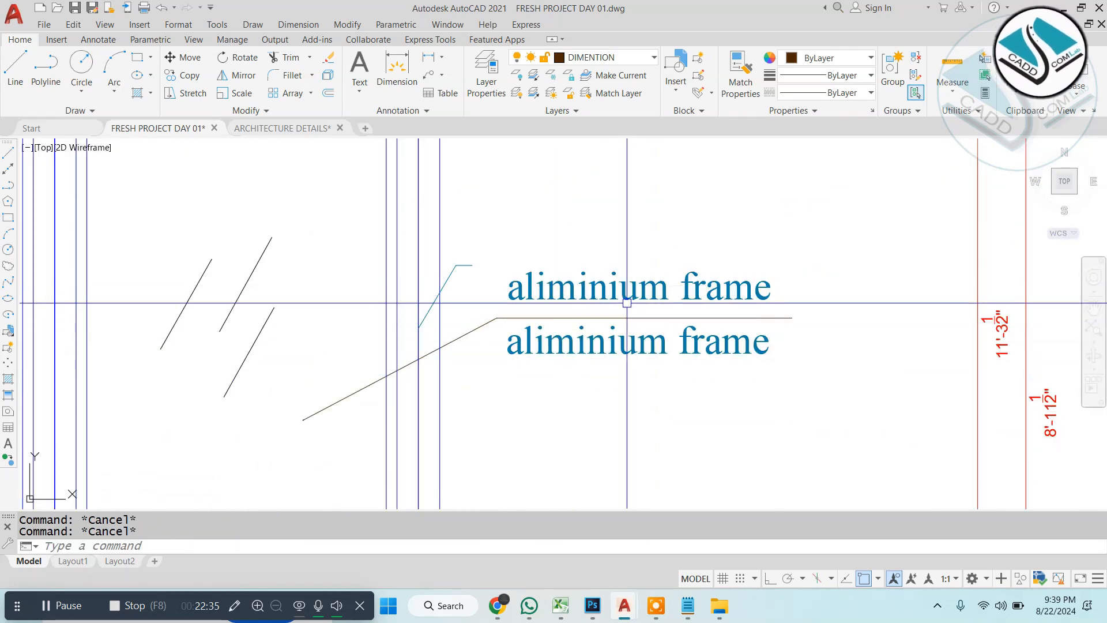
double_click(603, 340)
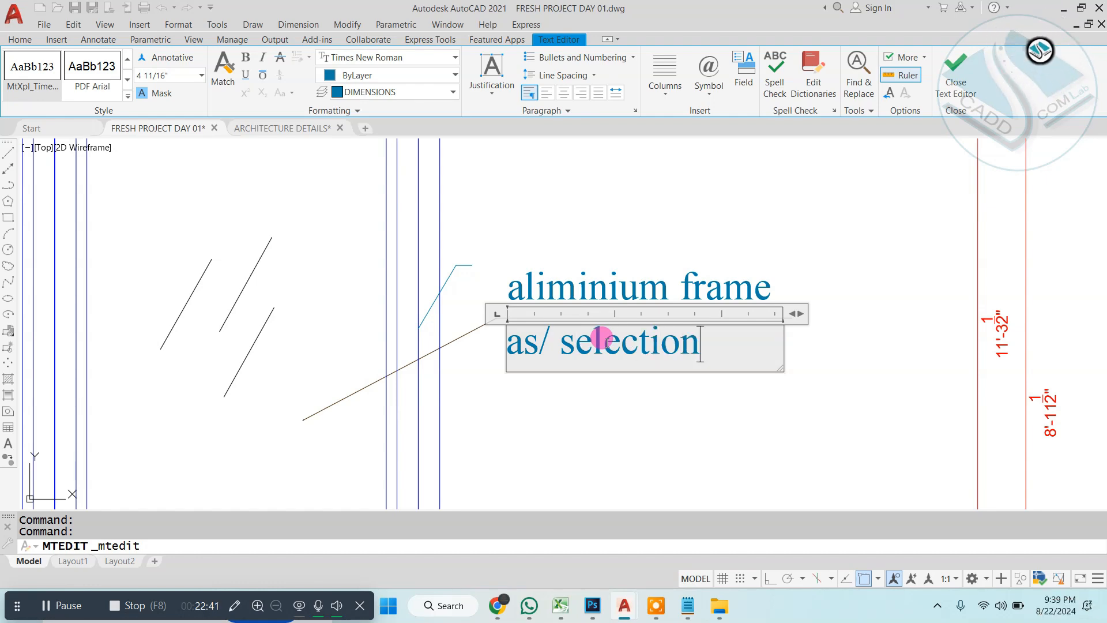
key("Escape")
scroll(369, 323, "down", 3)
key("Escape")
key("Escape")
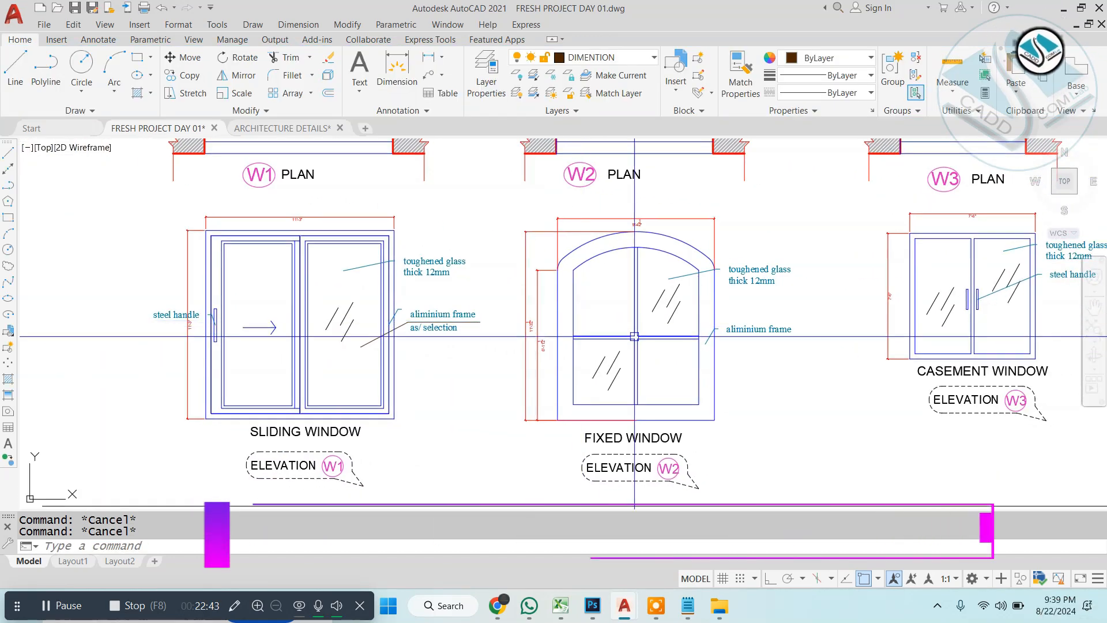
Step: Examine the W1 to W3 window elevations, the window schedule and the SD1 to SD3 sliding door details
middle_click_drag(707, 323, 325, 324)
scroll(634, 308, "down", 2)
middle_click_drag(712, 287, 678, 296)
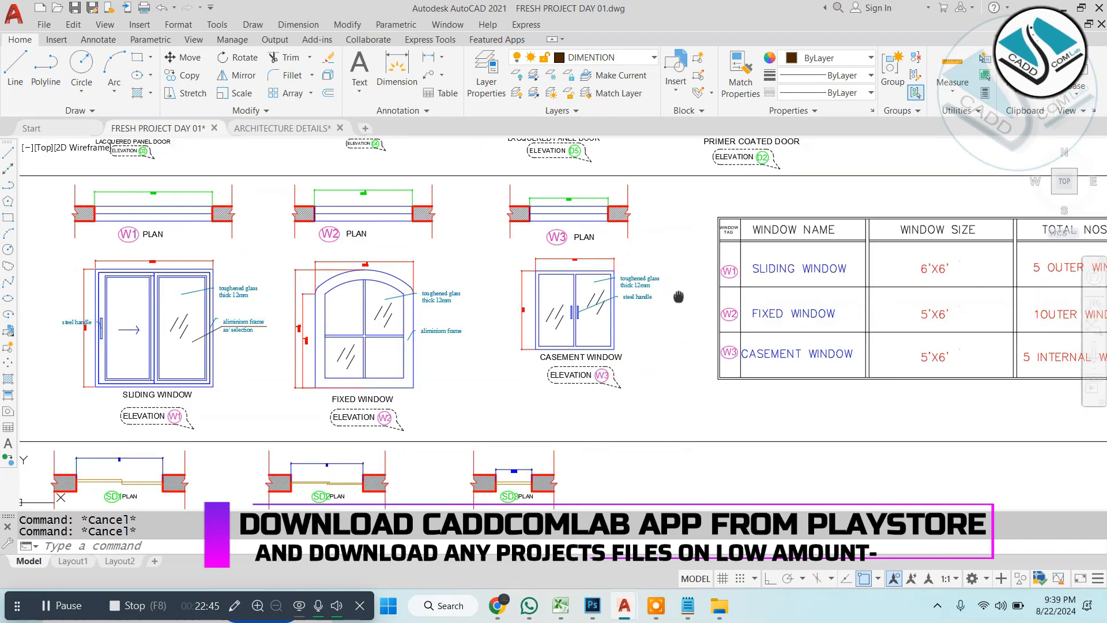
scroll(656, 336, "down", 3)
scroll(467, 369, "up", 6)
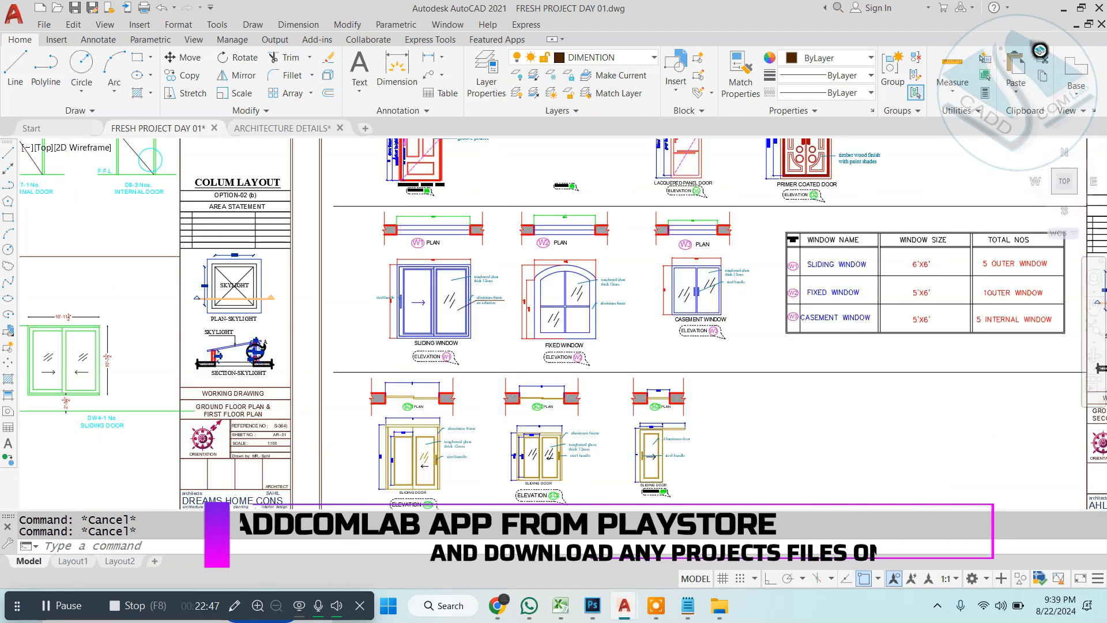
middle_click_drag(461, 354, 461, 203)
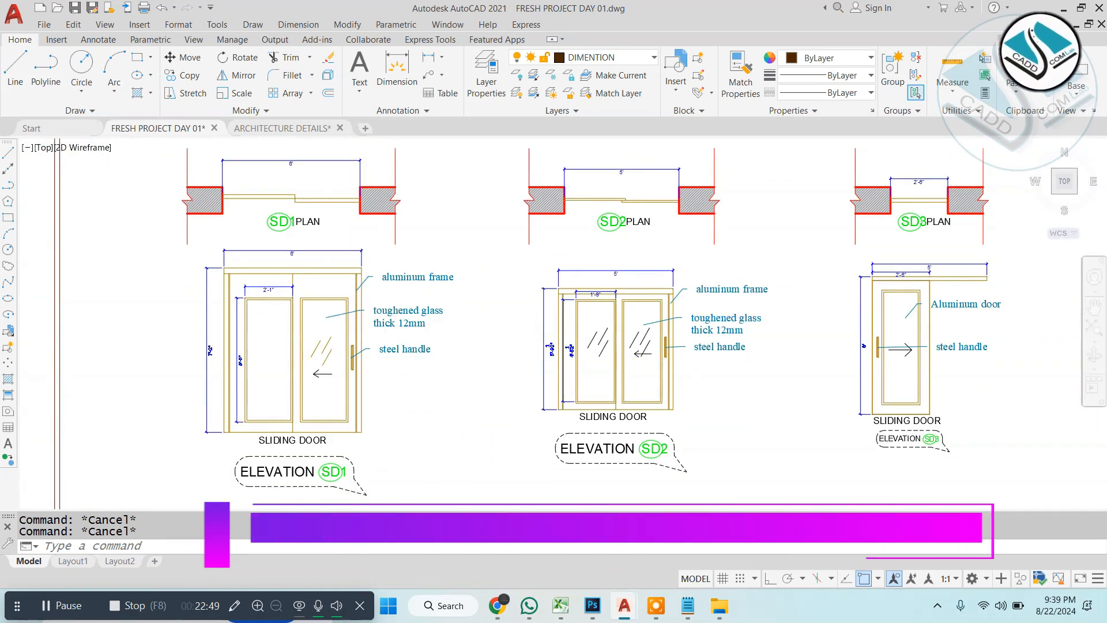
scroll(455, 351, "down", 4)
scroll(455, 351, "up", 5)
scroll(522, 257, "down", 2)
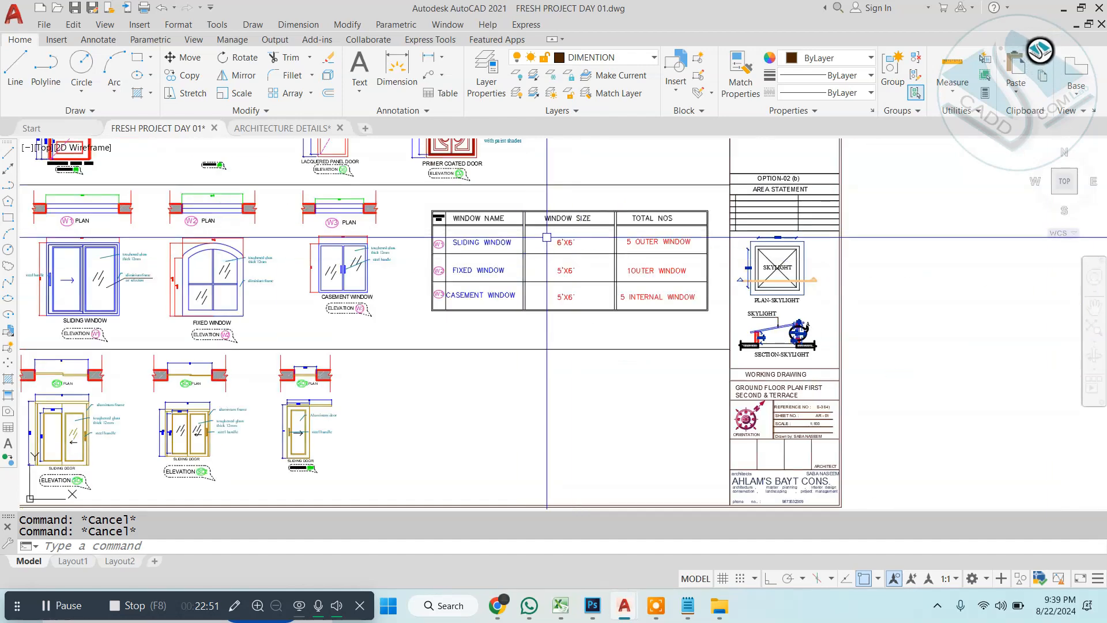
Step: Copy the complete window schedule table to the empty space beside the Door Window Details sheet
scroll(569, 223, "up", 2)
middle_click_drag(568, 222, 557, 238)
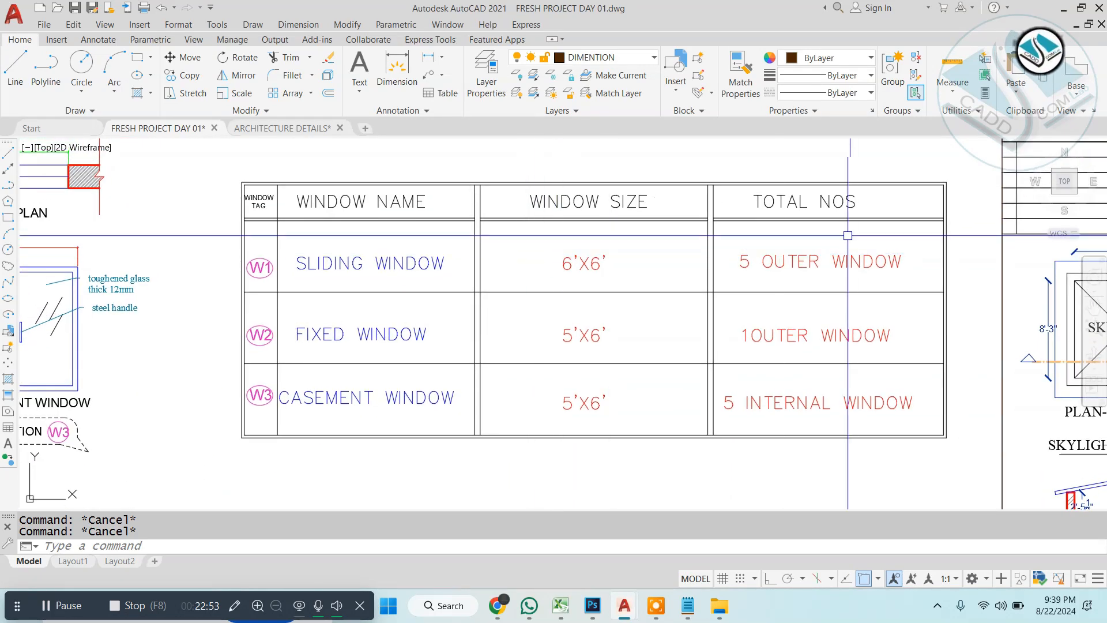
left_click(996, 175)
left_click(333, 377)
scroll(334, 376, "down", 4)
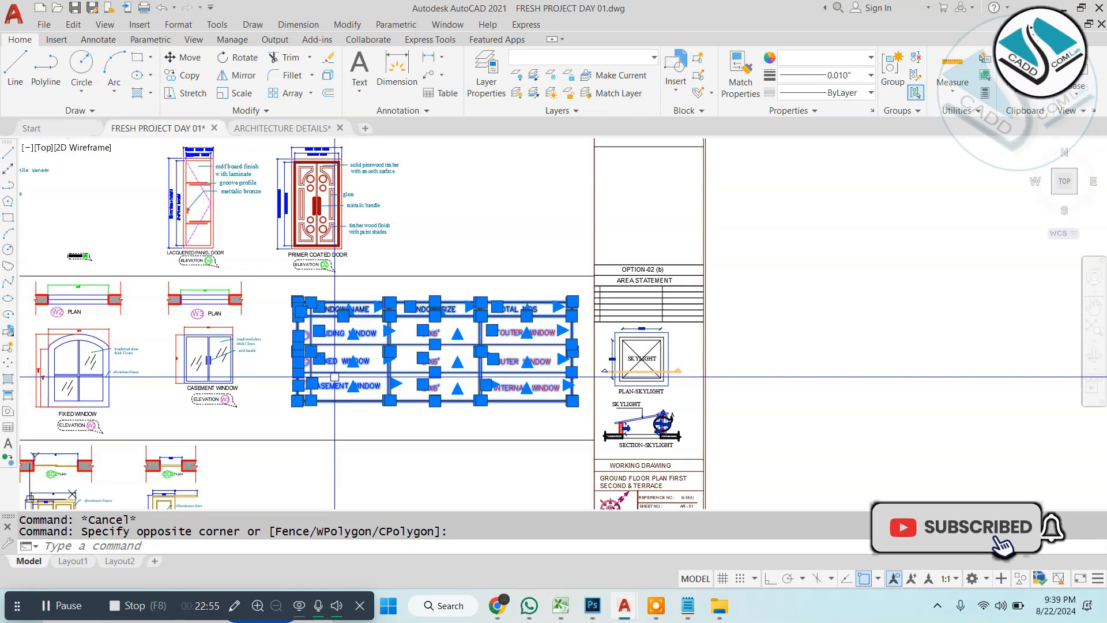
key("Return")
left_click(335, 376)
scroll(434, 419, "down", 4)
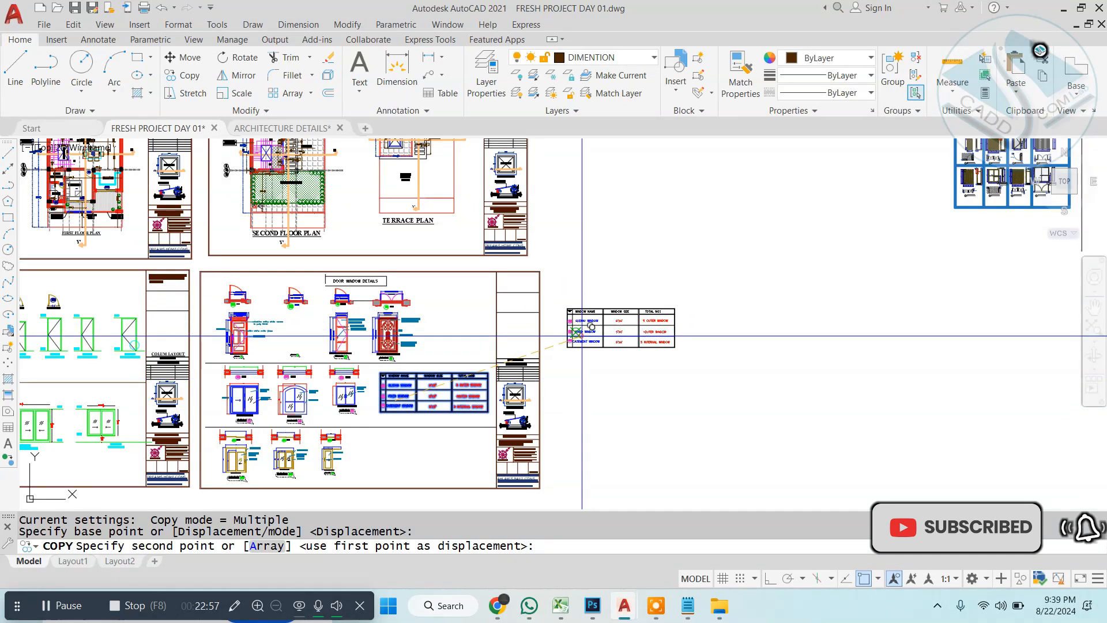
left_click(582, 335)
key("Escape")
scroll(634, 328, "up", 5)
Step: Stretch the copied schedule's Total Nos column sideways with a crossing window to narrow the Window Size column
key("Escape")
key("Escape")
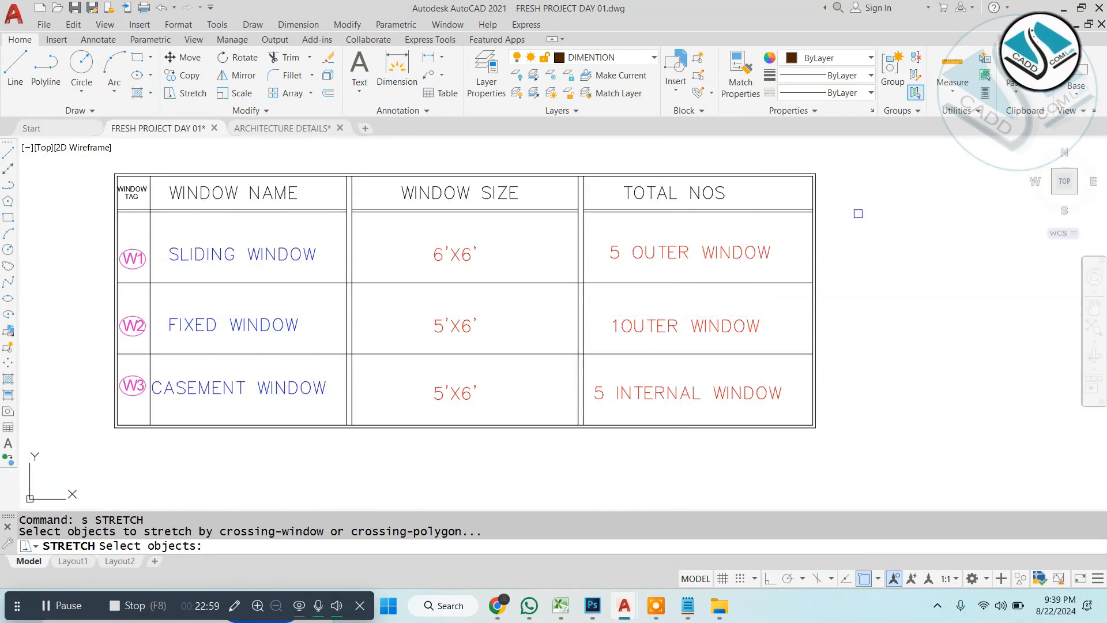
left_click(920, 147)
left_click(531, 459)
key("Return")
left_click(922, 398)
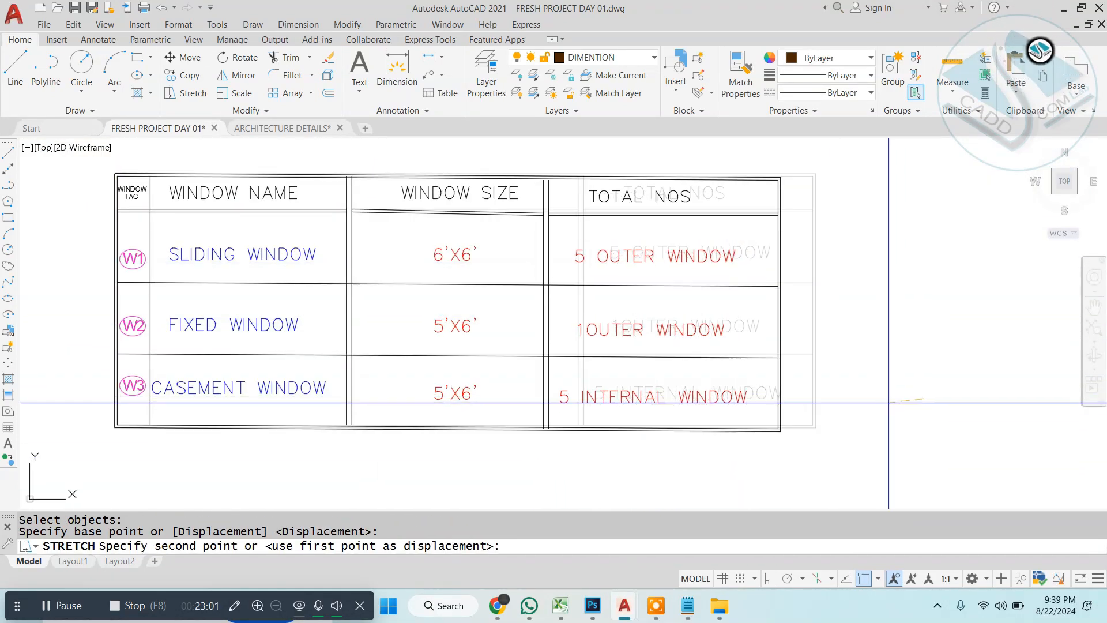
Step: Turn on Ortho and stretch the table's right part inward to narrow the Window Size column
left_click(770, 578)
key("Escape")
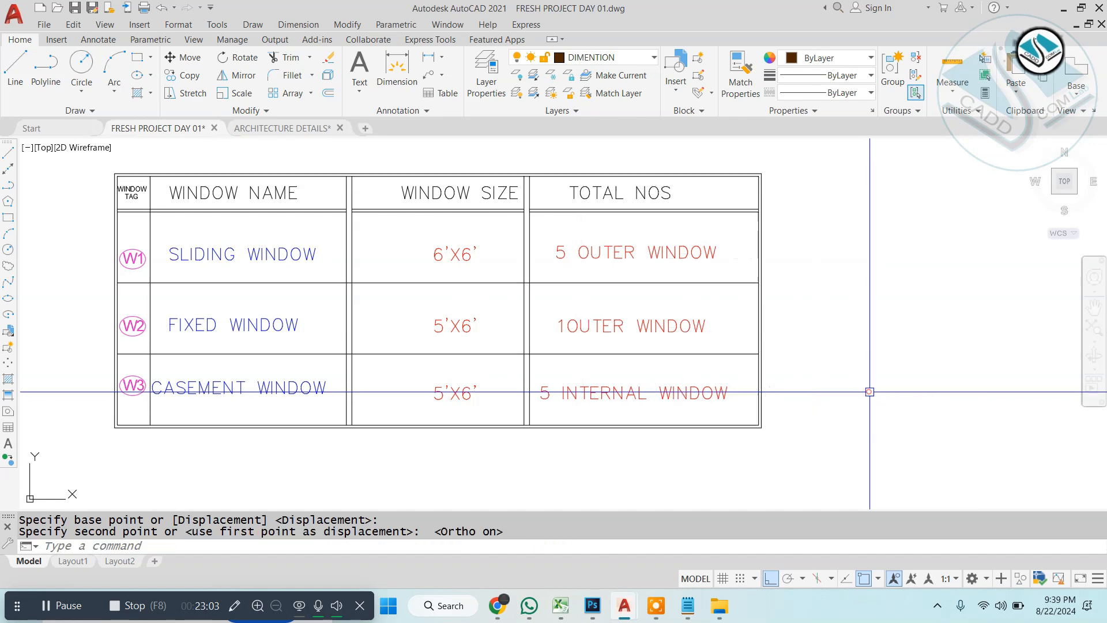
type("s")
key("Return")
left_click(818, 154)
left_click(393, 452)
key("Return")
left_click(880, 370)
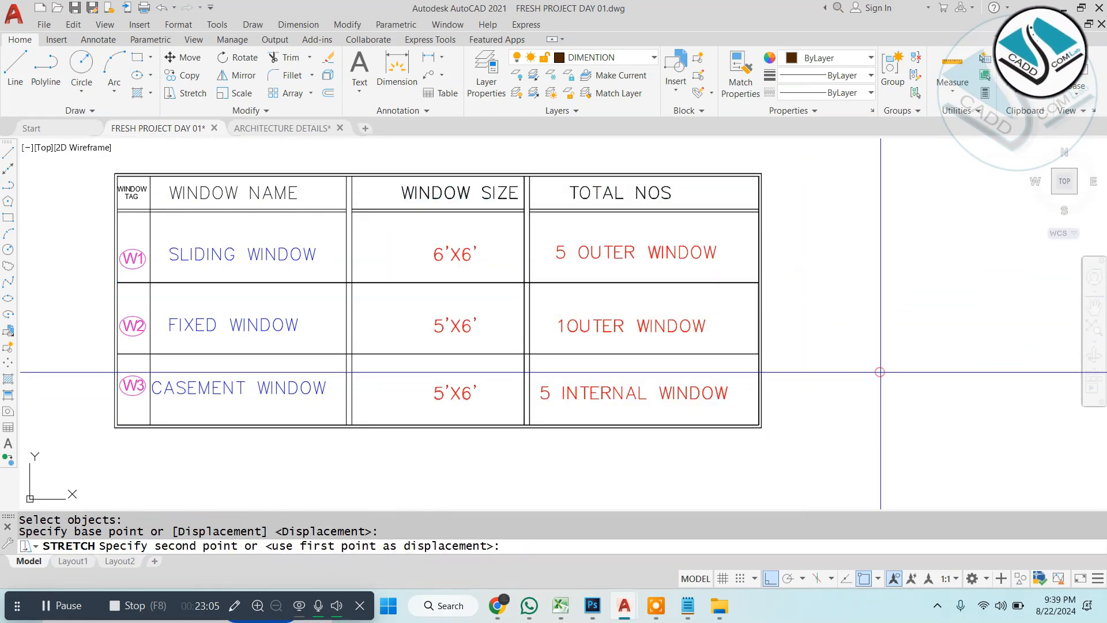
key("Escape")
Step: Stretch the Window Size and Total Nos columns leftward to narrow the Window Name column
type("s")
key("Return")
left_click(815, 153)
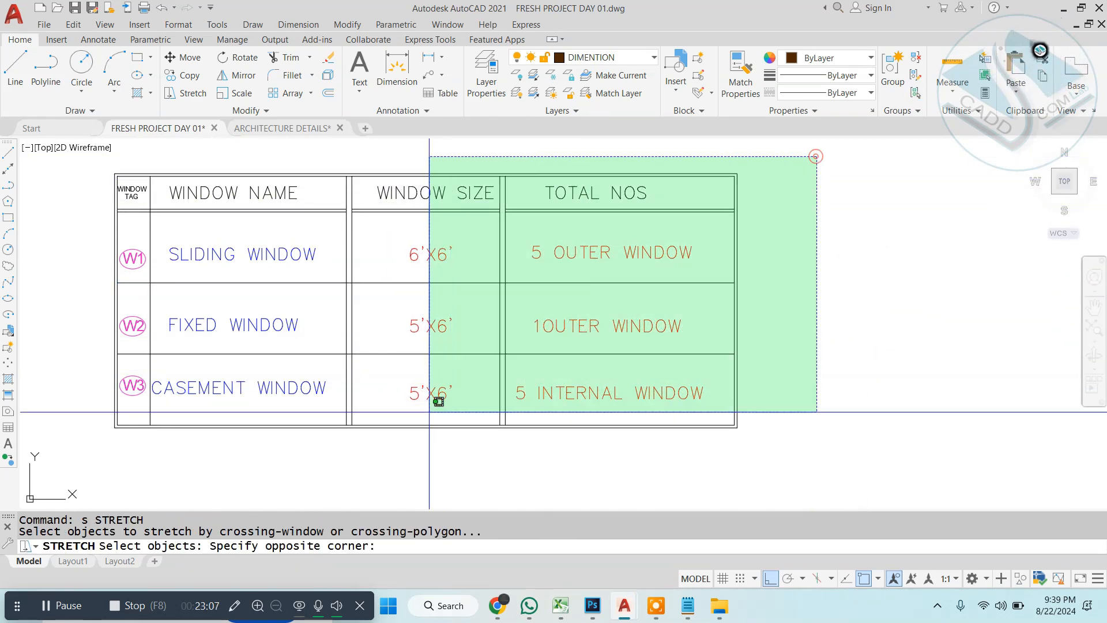
left_click(346, 450)
key("Return")
left_click(841, 404)
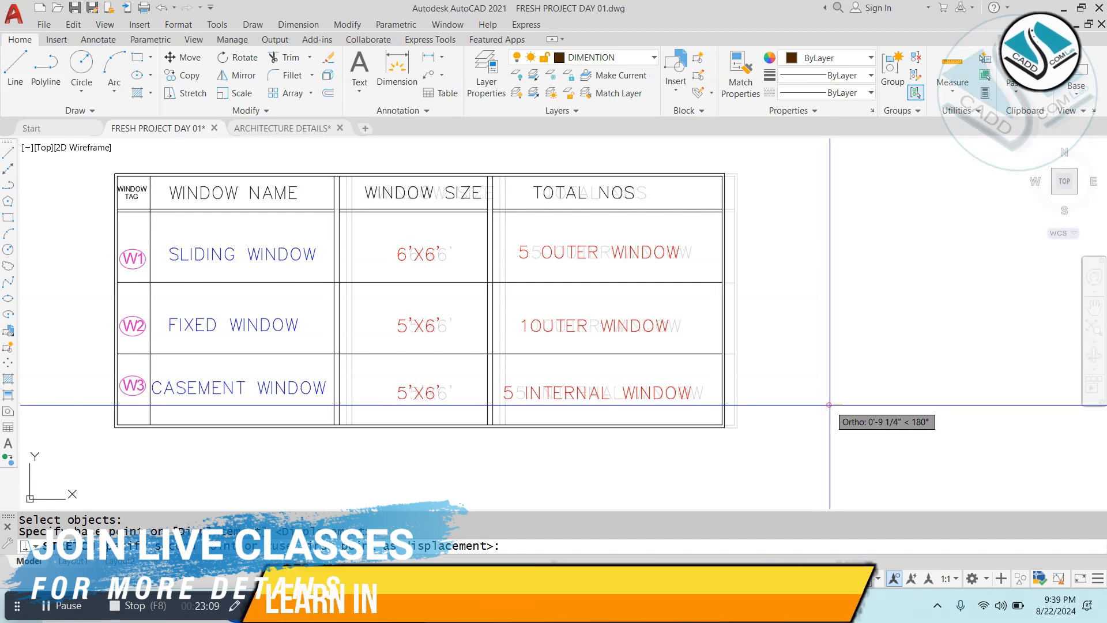
left_click(828, 403)
key("Escape")
key("Escape")
Step: Copy the Window Tag column with its texts, tags and vertical lines to the outer left side of the table
middle_click_drag(436, 319, 746, 387)
scroll(745, 387, "up", 2)
scroll(286, 203, "down", 2)
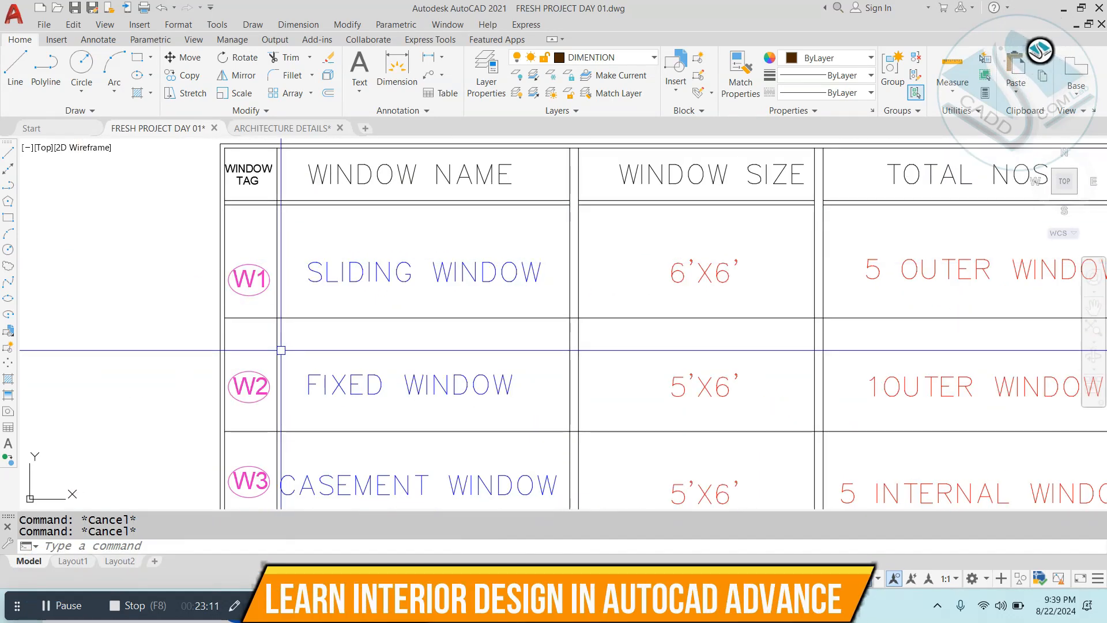
scroll(303, 301, "down", 3)
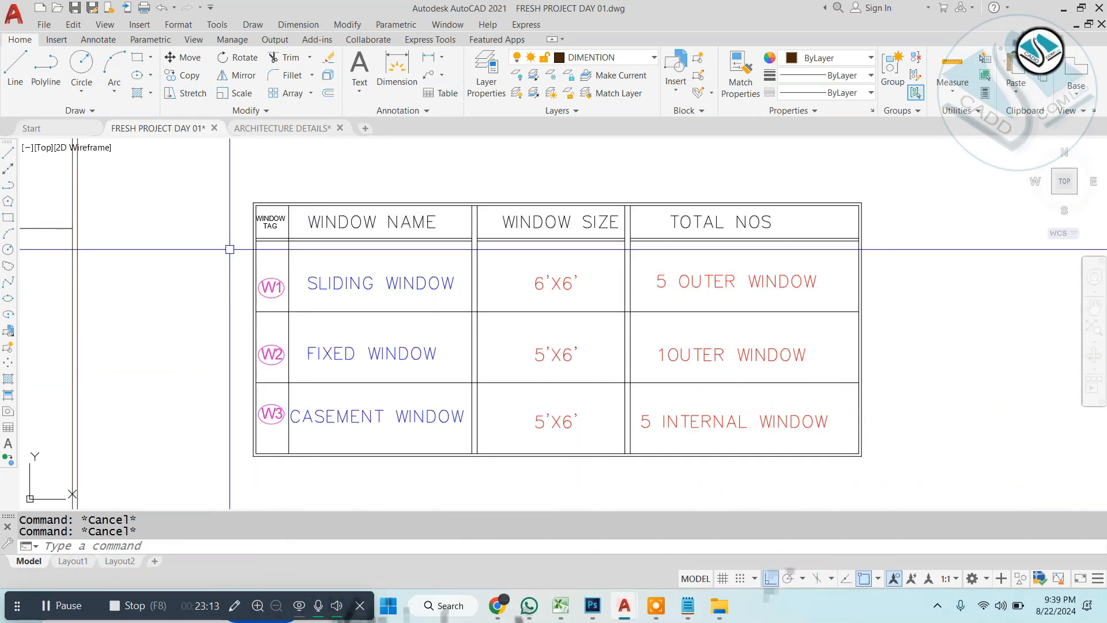
scroll(443, 231, "up", 2)
scroll(407, 176, "down", 2)
left_click(383, 161)
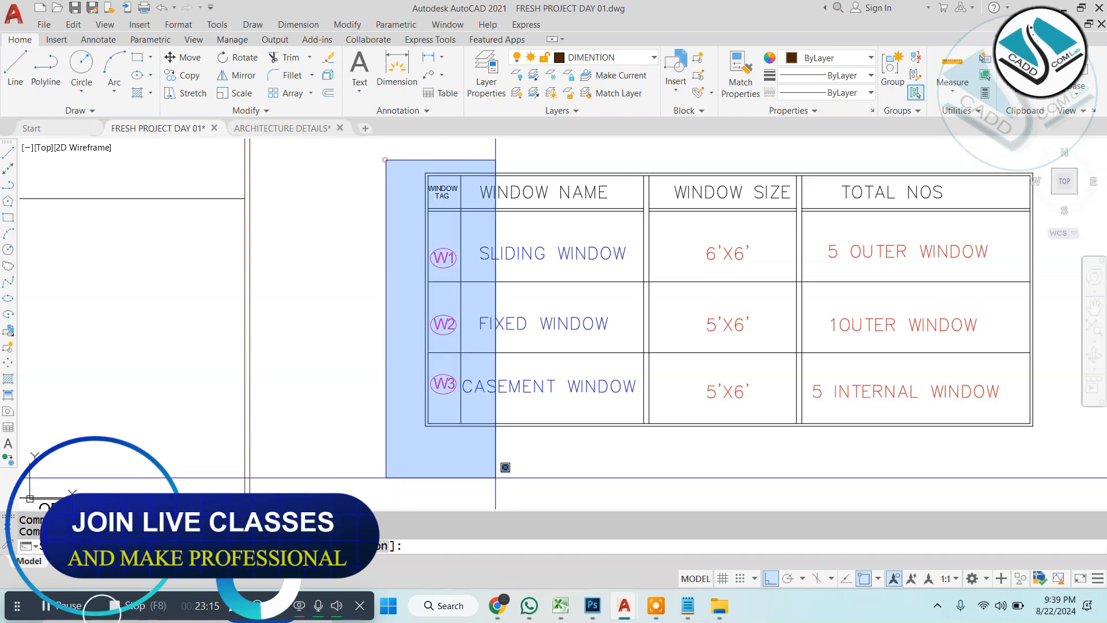
left_click(482, 485)
scroll(395, 222, "up", 2)
type("co")
key("Return")
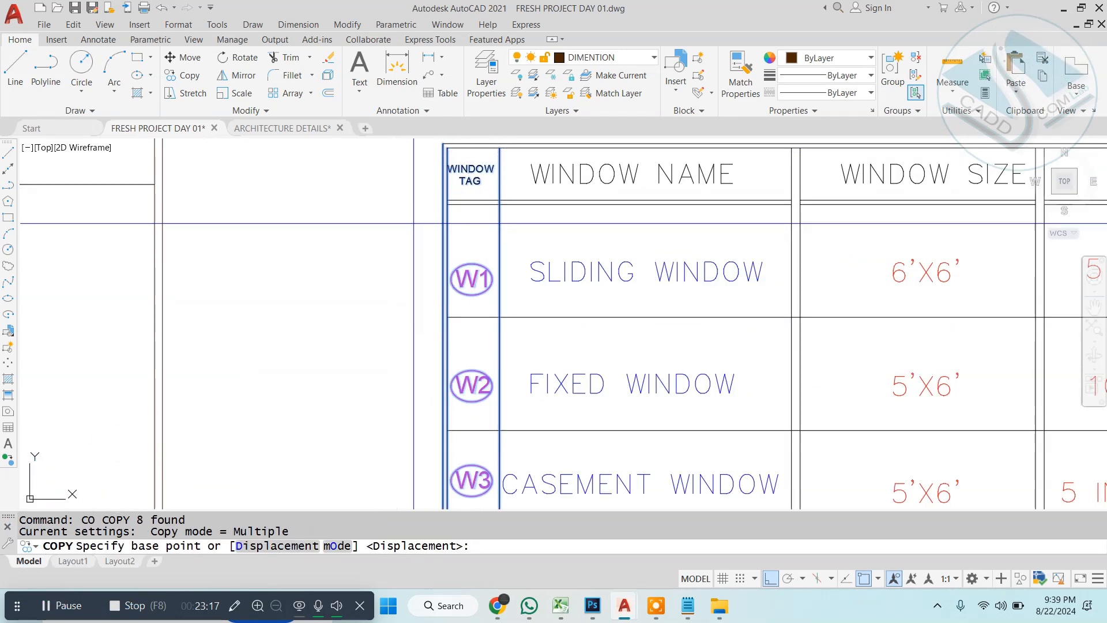
scroll(494, 147, "up", 2)
left_click(503, 145)
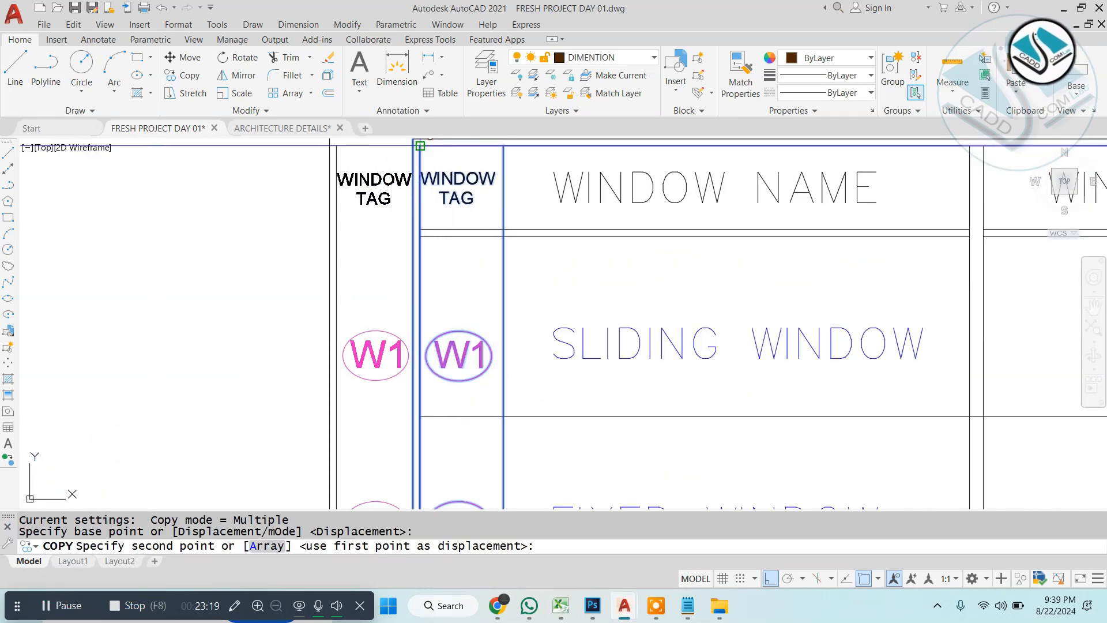
left_click(421, 145)
key("Escape")
Step: Extend the two header divider lines across the added column at the table's left side
type("x")
key("Return")
key("Return")
left_click(467, 226)
left_click(470, 231)
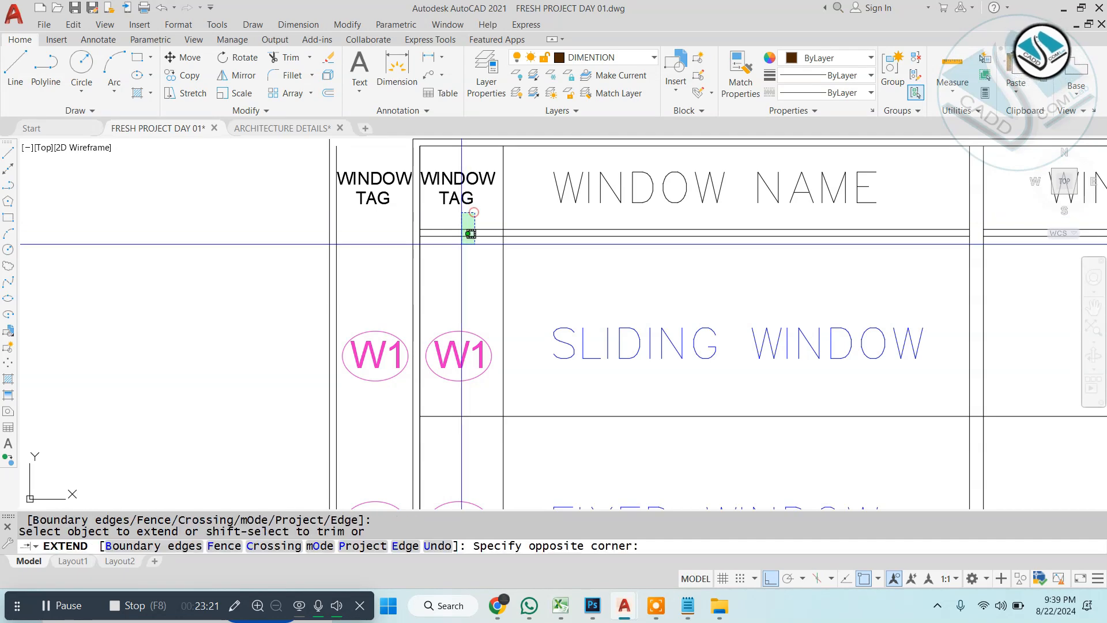
left_click(468, 238)
scroll(461, 249, "down", 1)
middle_click_drag(459, 284, 459, 246)
scroll(460, 245, "up", 1)
scroll(460, 191, "up", 1)
left_click(481, 156)
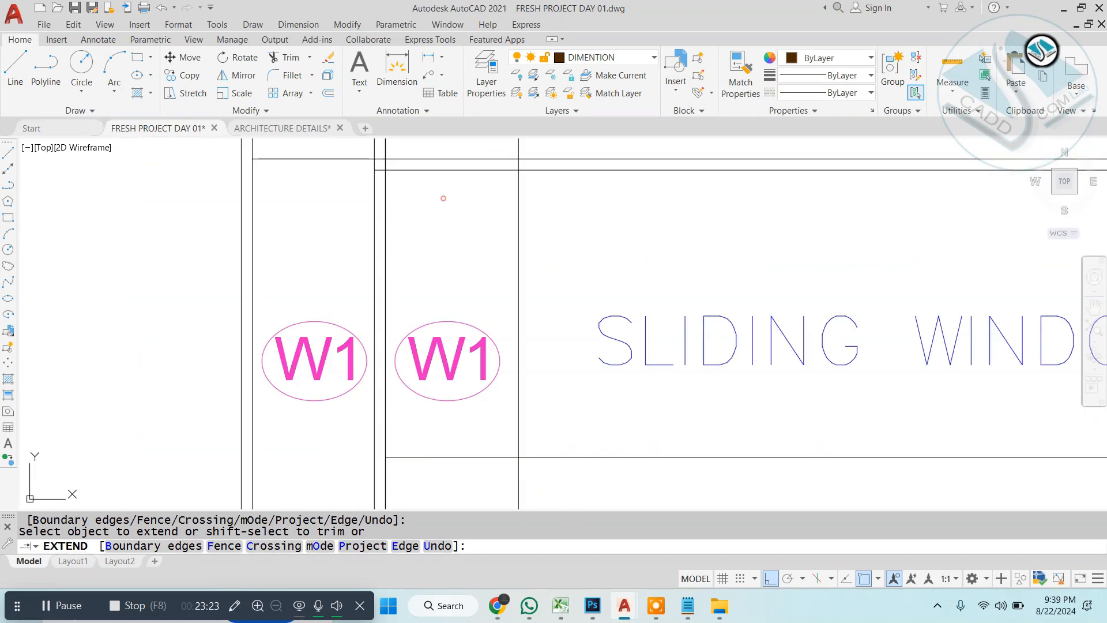
left_click(469, 153)
Step: Extend the W1/W2 and W2/W3 row dividers and the bottom border lines across the added column
scroll(460, 208, "down", 2)
middle_click_drag(453, 326, 452, 212)
scroll(451, 212, "up", 2)
left_click(444, 245)
left_click(405, 300)
scroll(484, 253, "down", 2)
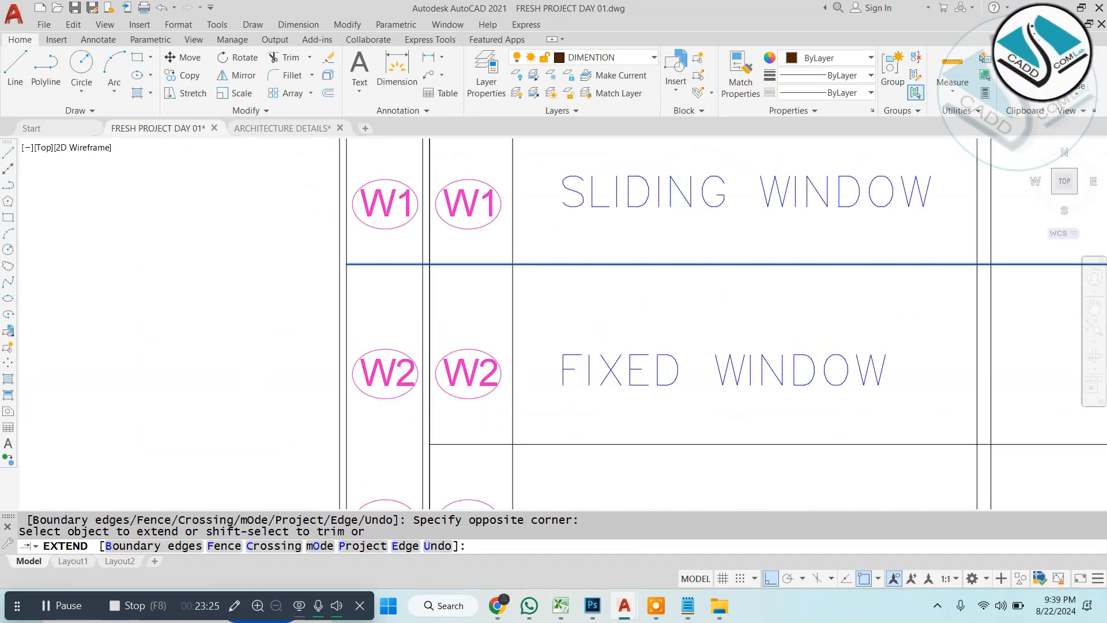
scroll(477, 263, "up", 2)
scroll(470, 291, "down", 2)
middle_click_drag(470, 292, 489, 280)
scroll(489, 280, "up", 2)
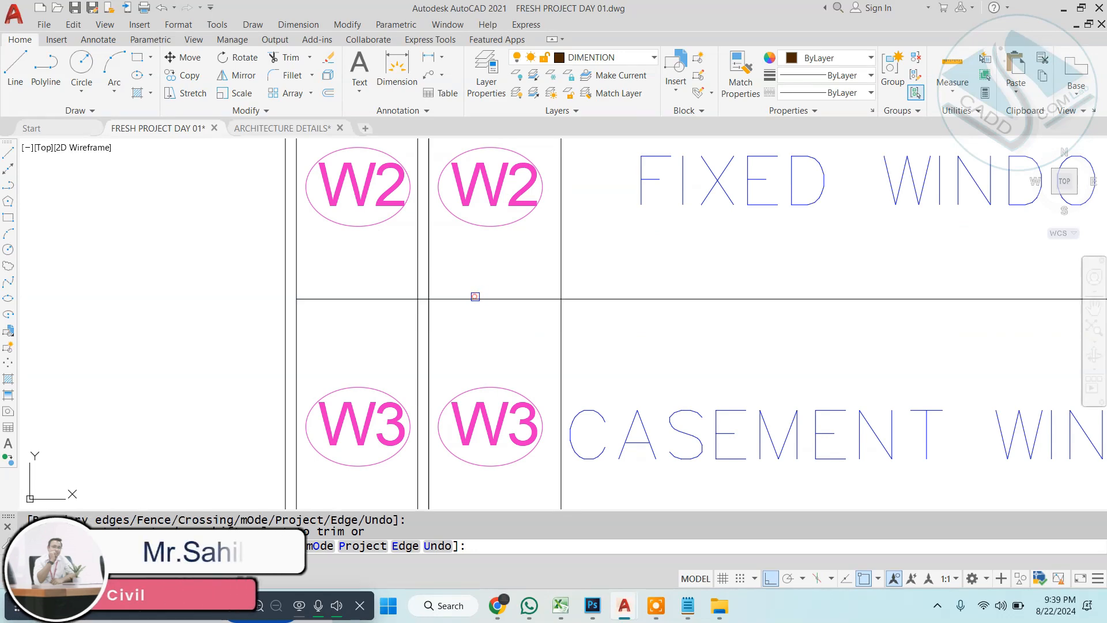
scroll(470, 297, "down", 2)
middle_click_drag(468, 474, 465, 332)
left_click(465, 334)
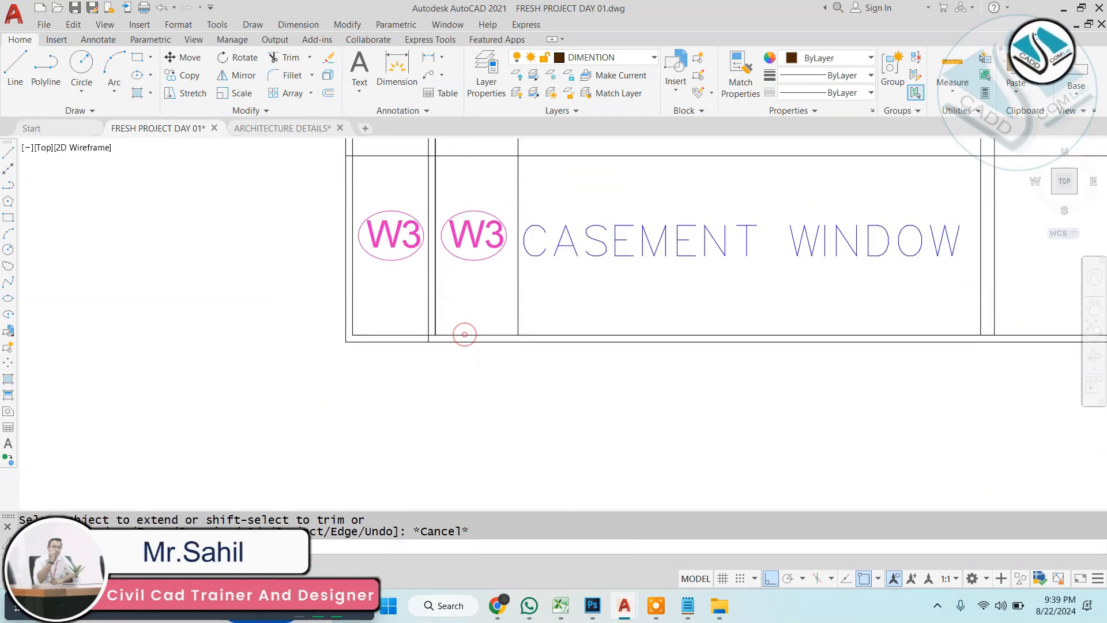
Step: Extend the table's two top border lines to the outer lines of the added column
scroll(464, 335, "down", 2)
scroll(450, 259, "up", 3)
middle_click_drag(450, 259, 494, 279)
scroll(494, 279, "up", 2)
type("tr")
key("space")
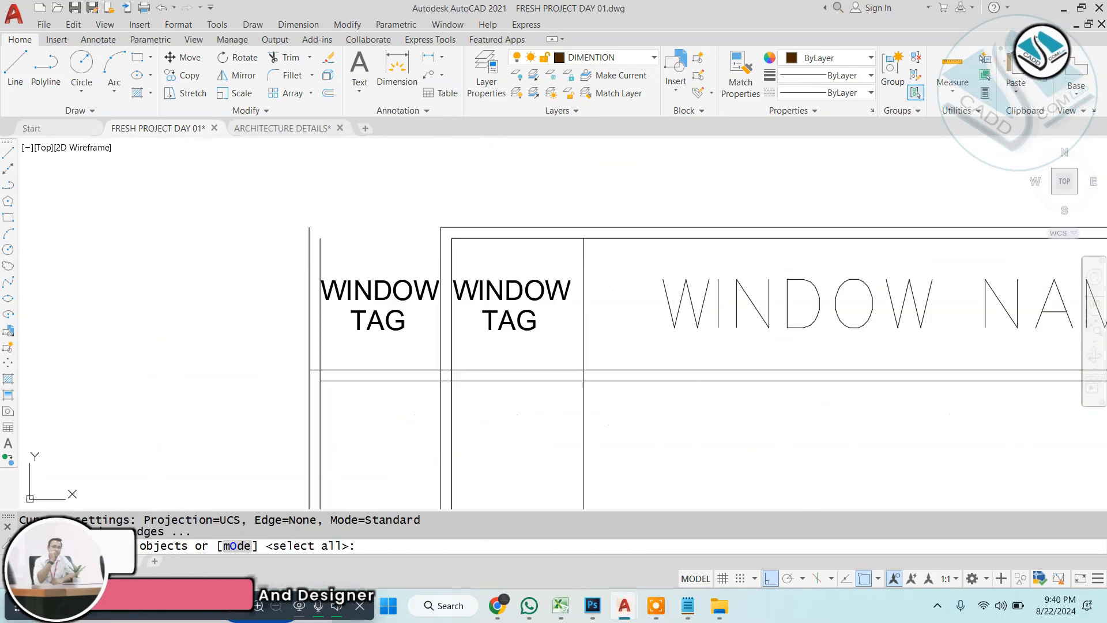
key("space")
scroll(499, 220, "up", 2)
left_click(499, 222)
left_click(482, 240)
left_click(468, 261)
left_click(462, 246)
key("Escape")
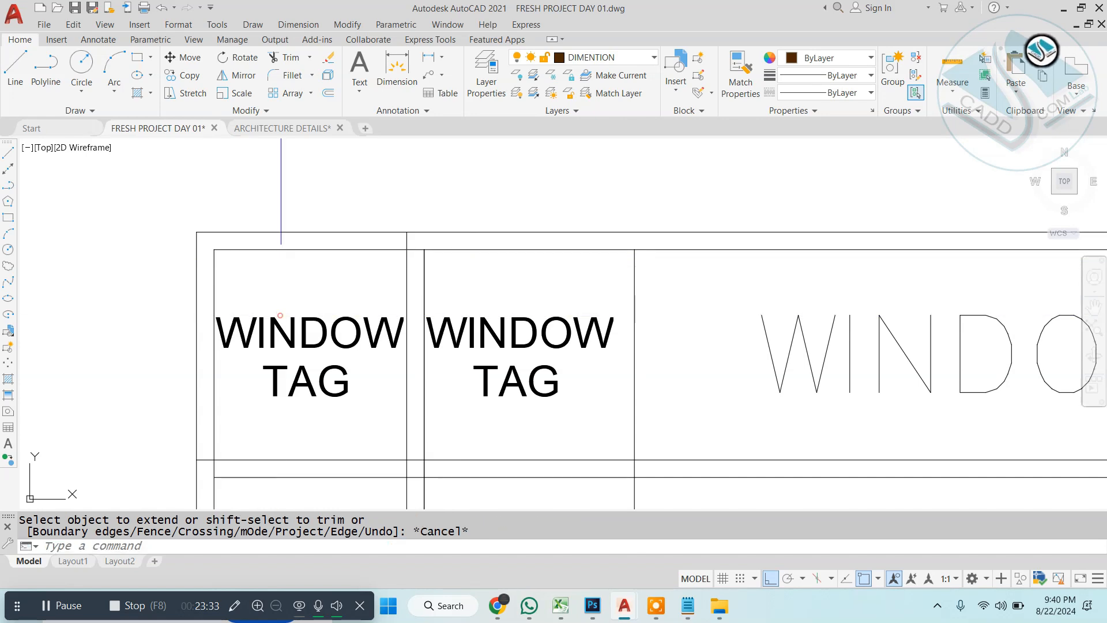
Step: Change the copied WINDOW text in the added column's header to s.no
key("ctrl+a")
double_click(280, 317)
type("S")
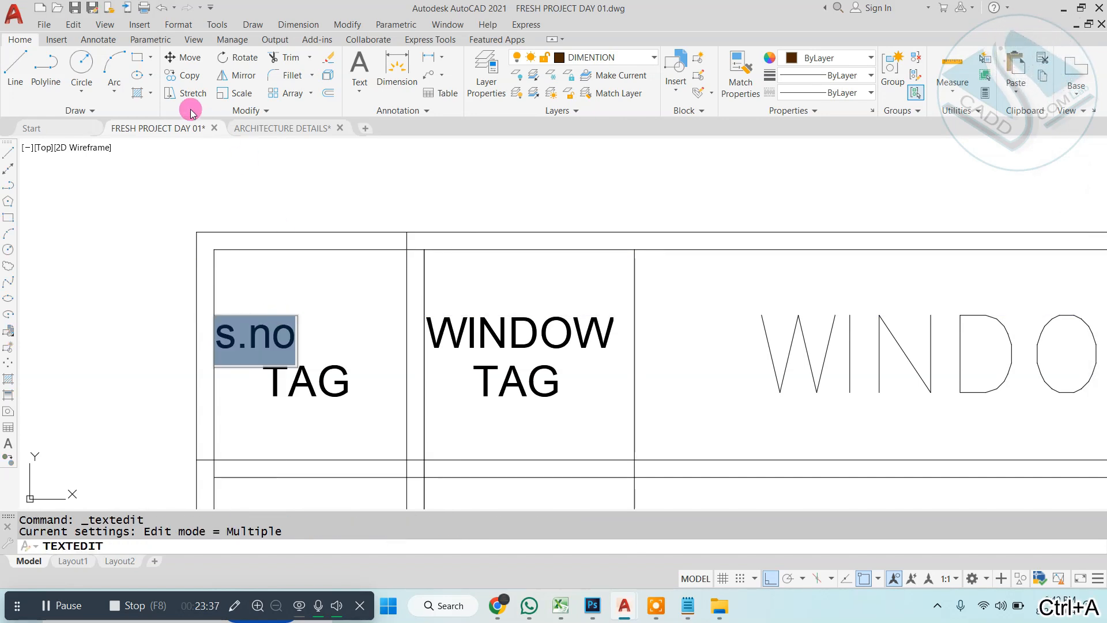
key("Escape")
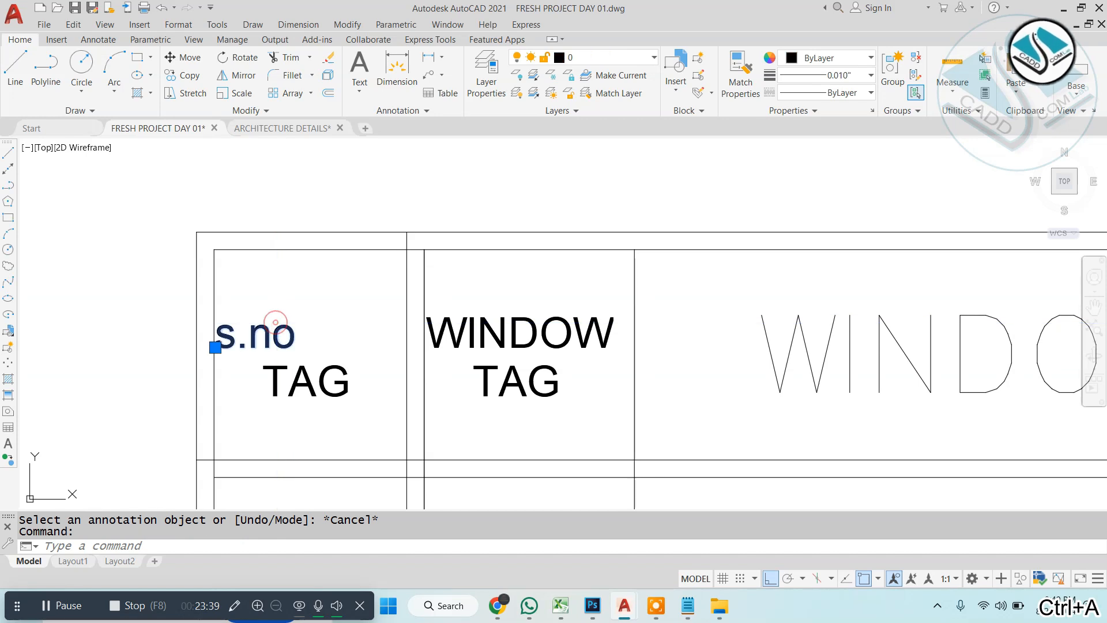
double_click(288, 323)
left_click(320, 299)
key("Escape")
Step: Erase the s.no text from the added column's header
left_click(283, 327)
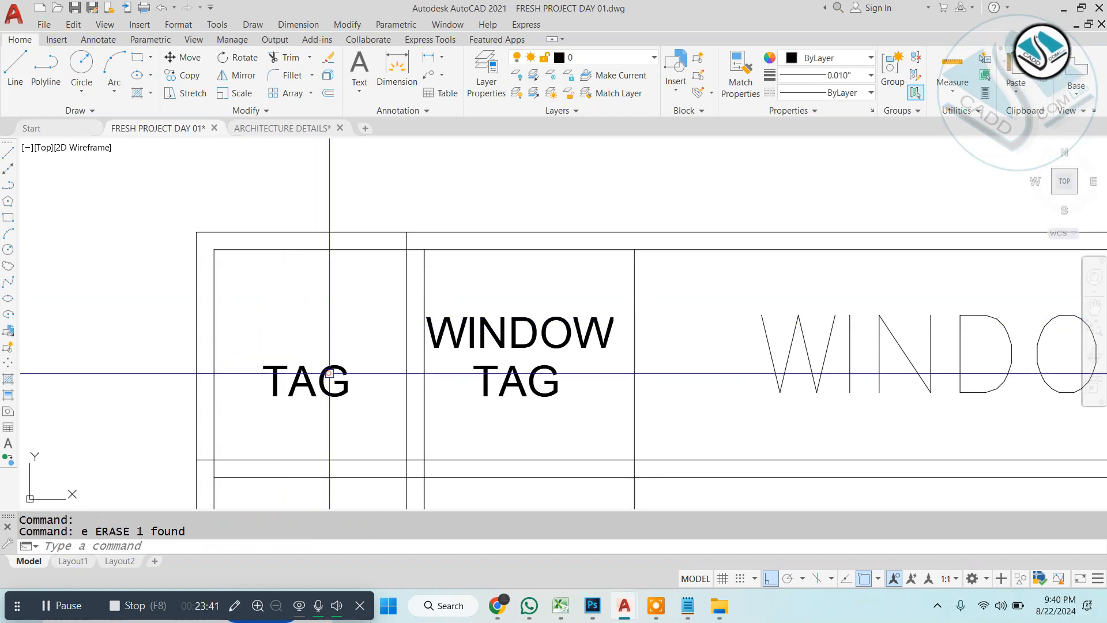
left_click(330, 372)
double_click(333, 362)
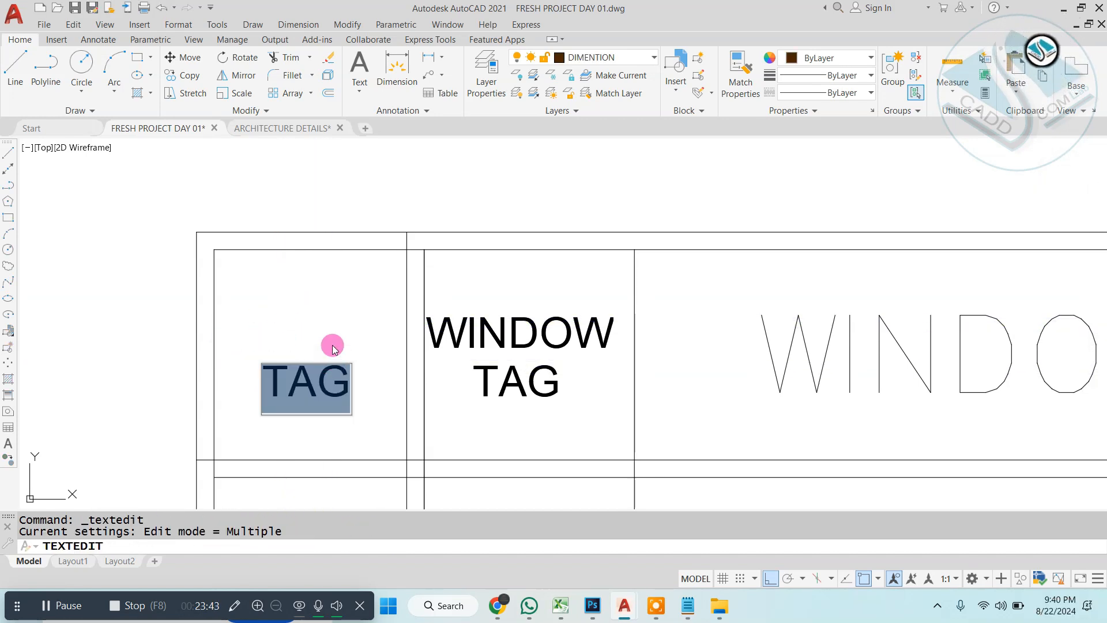
key("Escape")
key("Escape")
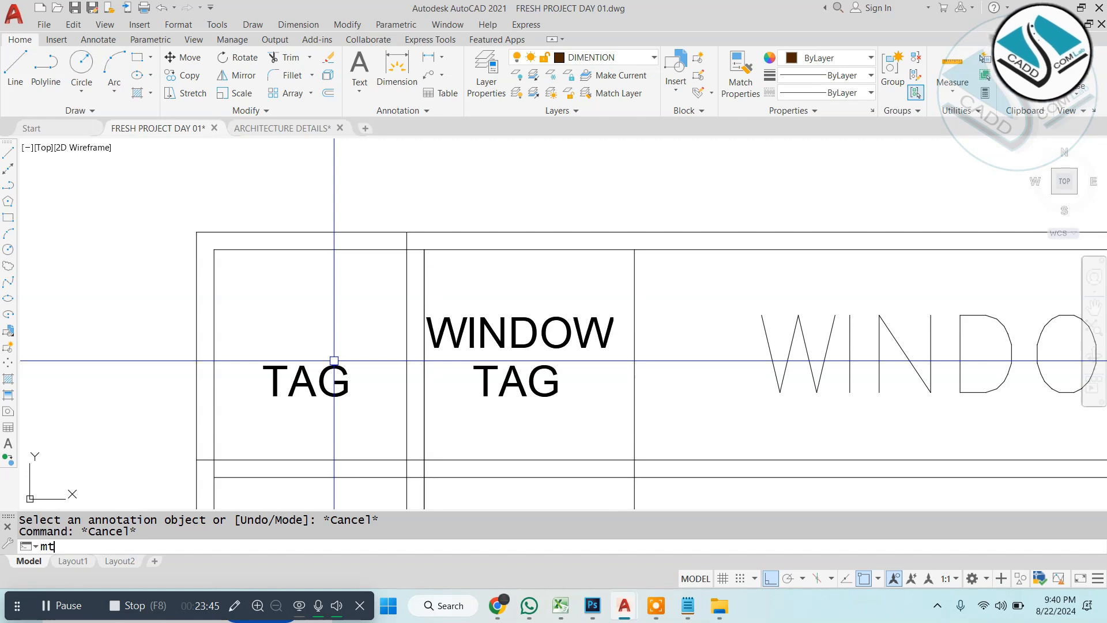
Step: Create multiline text S.NO in the added column's header using the Times New Roman font
scroll(291, 315, "up", 3)
left_click(218, 267)
left_click(482, 372)
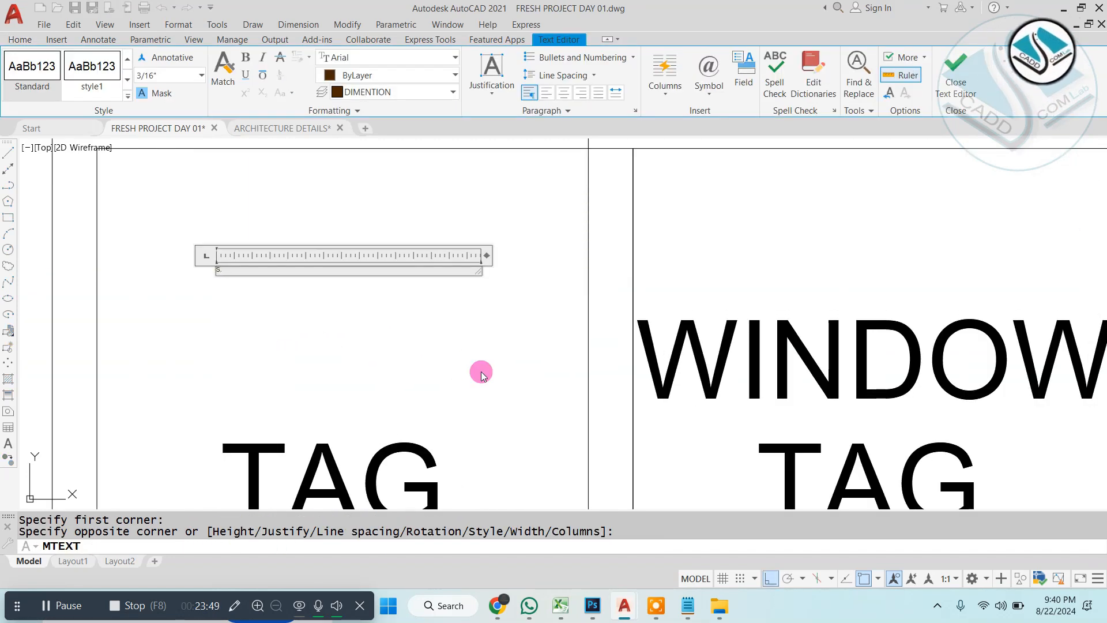
left_click(401, 66)
scroll(401, 121, "down", 10)
scroll(400, 119, "down", 1)
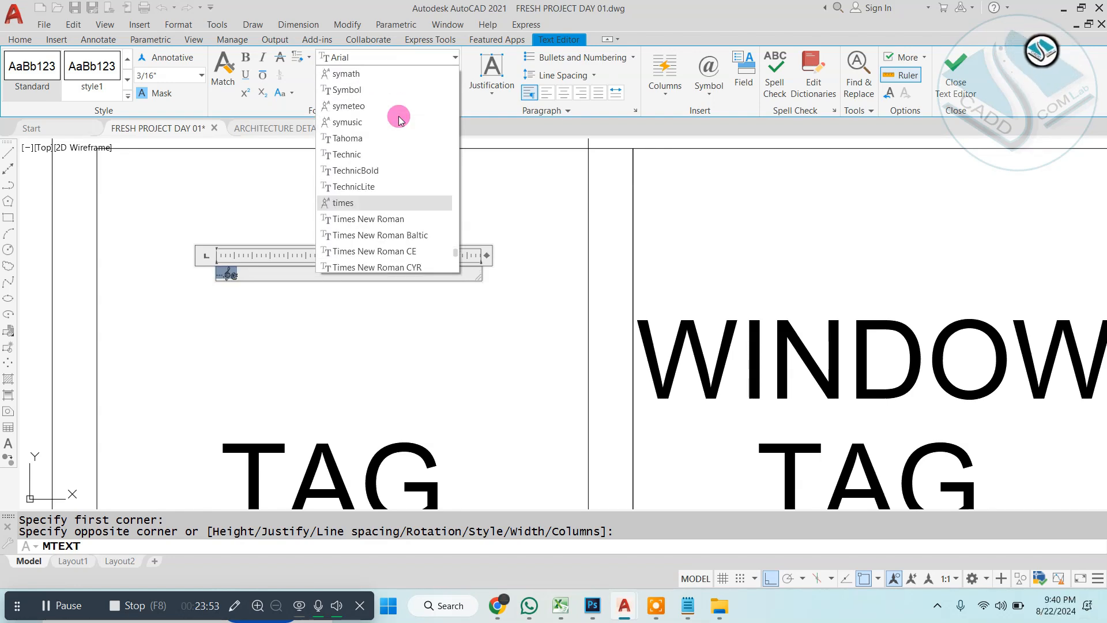
left_click(391, 219)
scroll(213, 254, "up", 3)
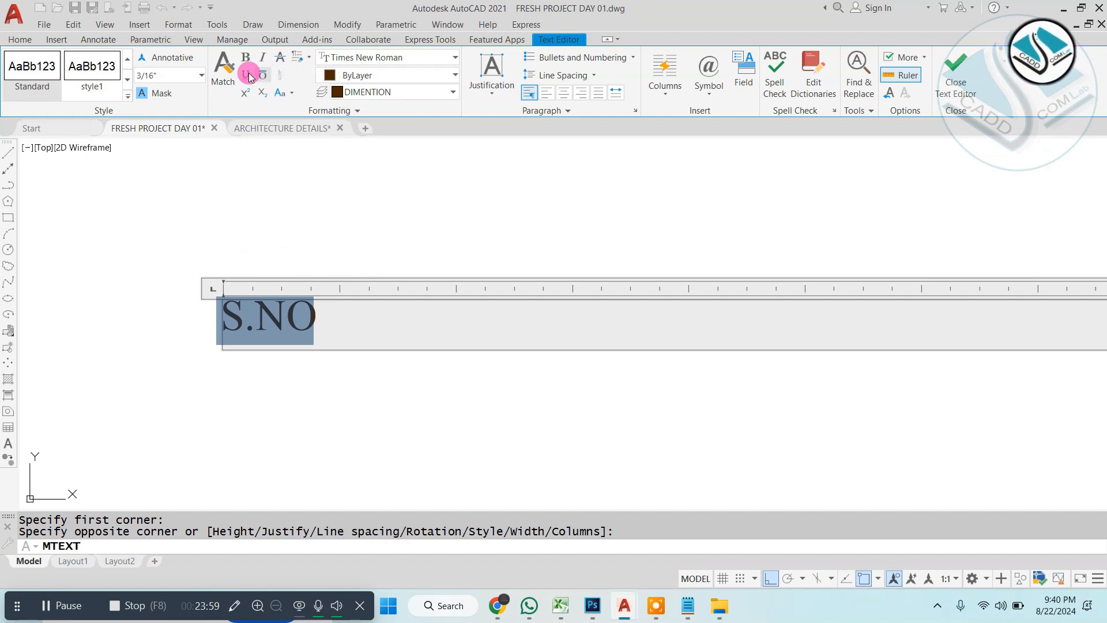
Step: Set the S.NO text height to 6" and finish the text
left_click(164, 81)
type("6")
key("Return")
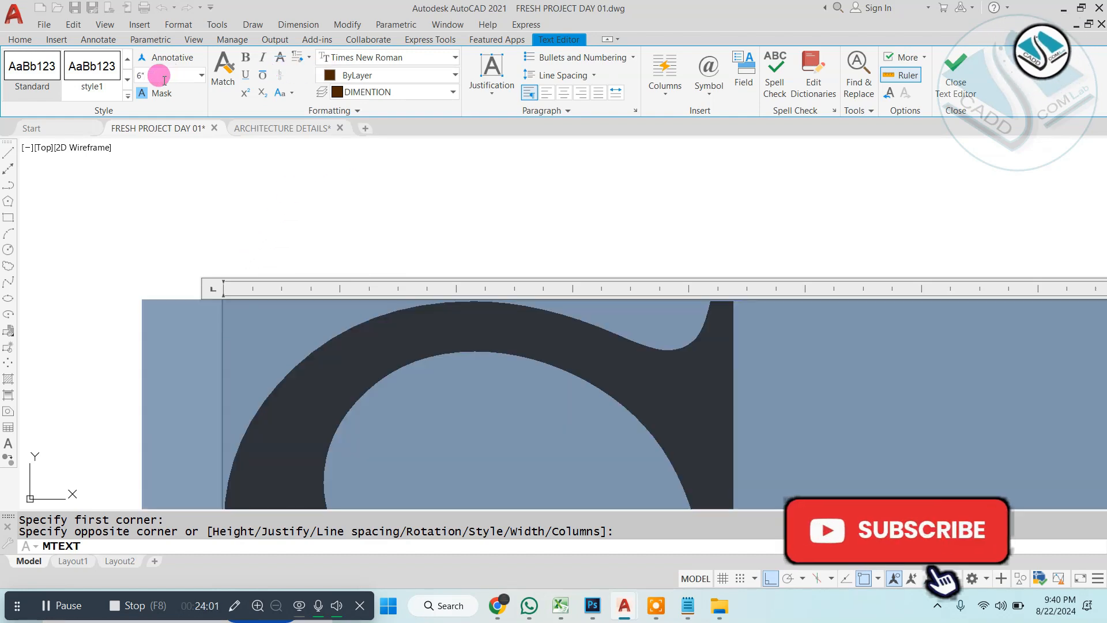
left_click(376, 187)
scroll(420, 358, "down", 5)
scroll(419, 358, "up", 2)
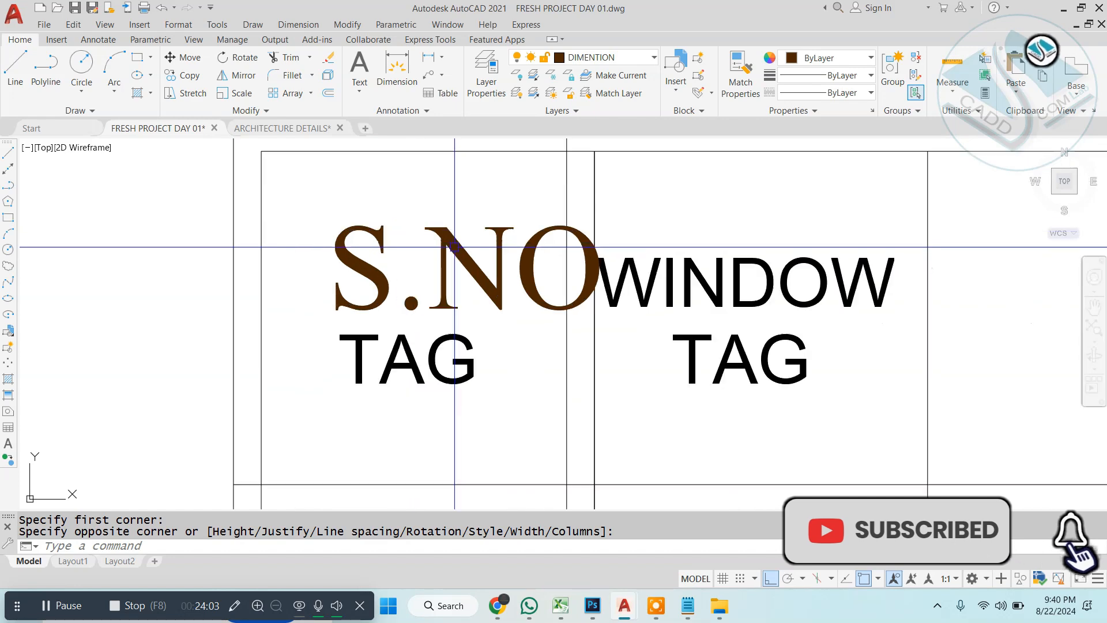
Step: Erase the leftover TAG text below S.NO and move S.NO left into its header cell
left_click(419, 358)
key("e")
key("Return")
left_click_drag(465, 200, 427, 277)
key("m")
key("Return")
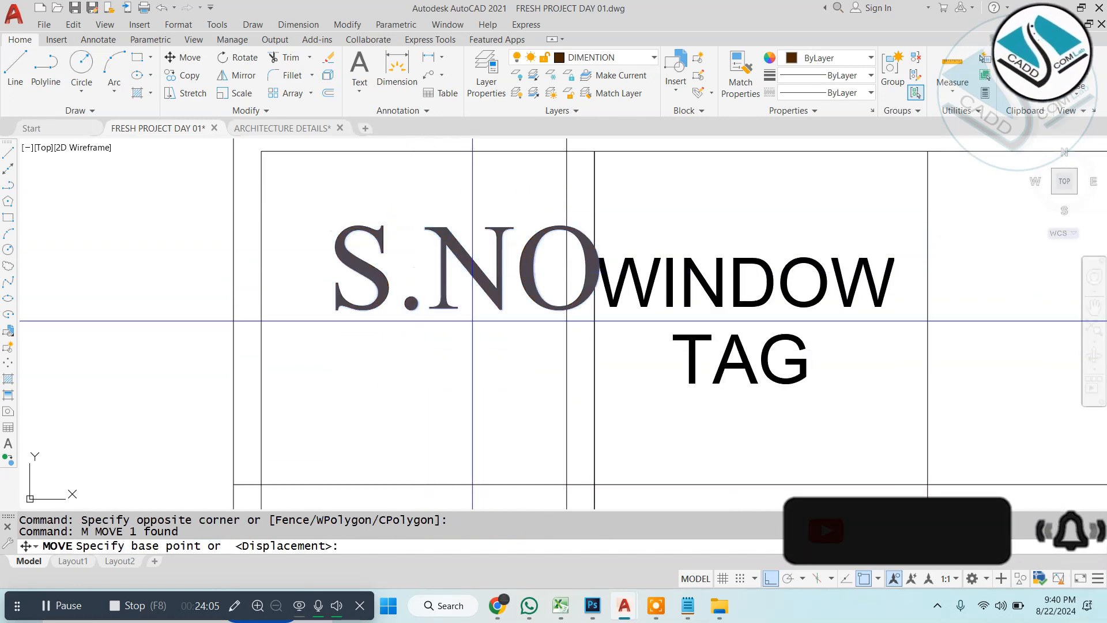
left_click(462, 344)
left_click(415, 345)
key("Escape")
Step: Move the S.NO text slightly down within its header cell
scroll(323, 269, "down", 4)
scroll(357, 277, "up", 4)
left_click(357, 273)
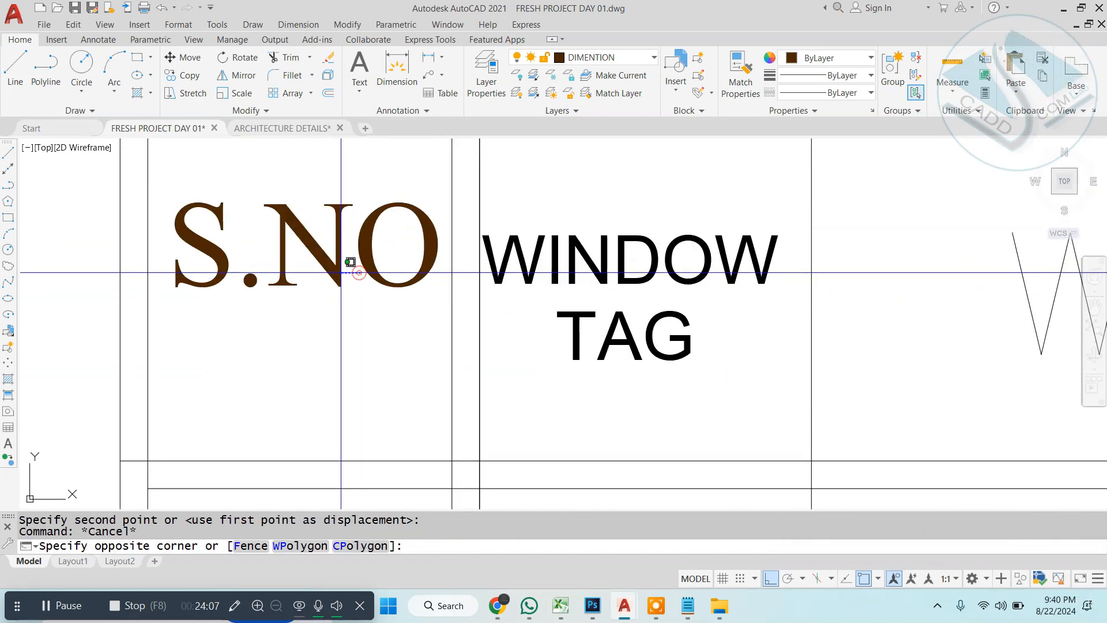
left_click(305, 273)
key("m")
key("Return")
scroll(321, 287, "down", 2)
left_click(343, 326)
left_click(341, 340)
key("Escape")
Step: Erase the duplicate W1, W2 and W3 tags from the S.NO column
scroll(427, 294, "down", 6)
scroll(417, 378, "up", 2)
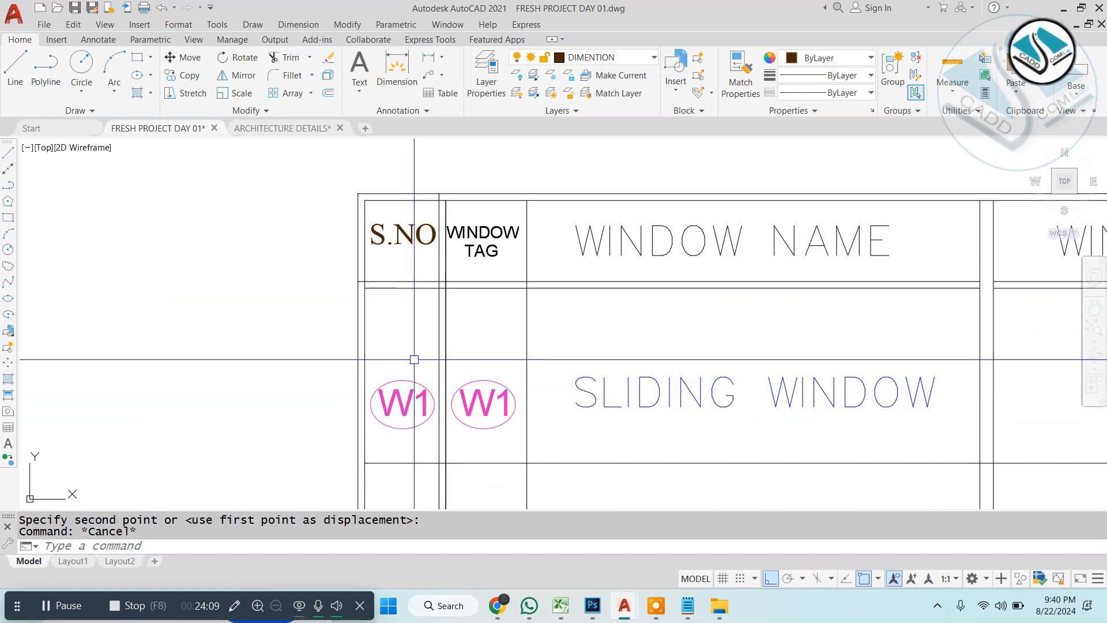
left_click_drag(417, 353, 399, 405)
key("e")
key("Return")
middle_click_drag(400, 400, 400, 225)
left_click_drag(418, 352, 400, 394)
key("e")
key("Return")
middle_click_drag(404, 403, 395, 161)
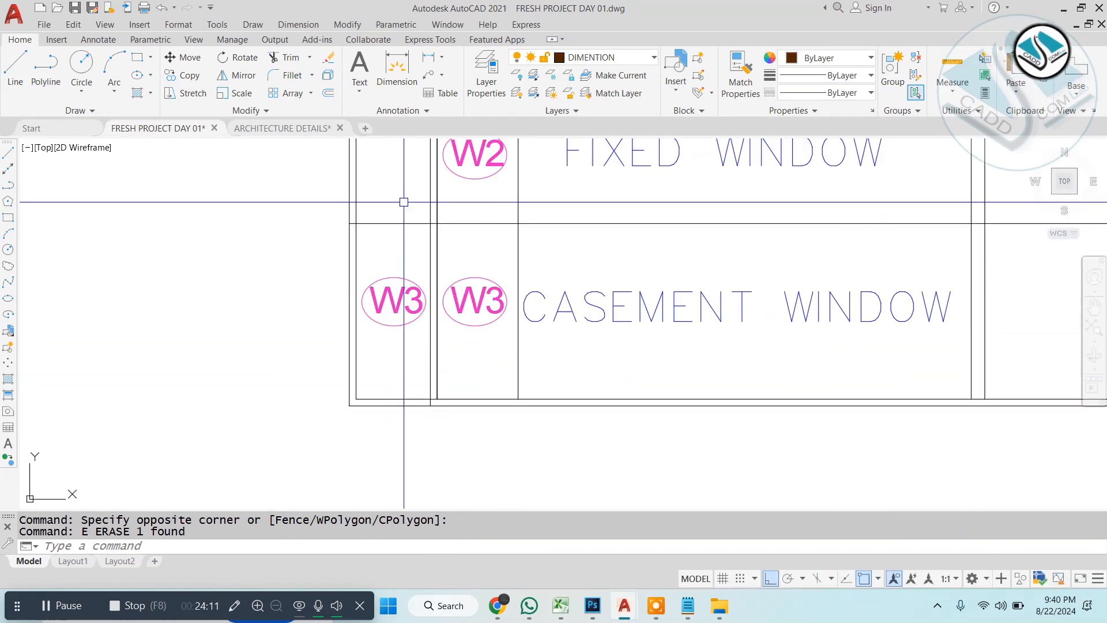
left_click_drag(418, 259, 401, 302)
key("e")
key("Return")
Step: Copy the S.NO text straight down into the first row beside tag W1
scroll(399, 302, "down", 4)
mouse_move(397, 247)
middle_mouse_down()
mouse_move(413, 348)
mouse_move(406, 397)
mouse_move(403, 279)
middle_mouse_up()
scroll(403, 271, "up", 4)
key("Escape")
left_click(407, 284)
type("co")
key("Return")
left_click(408, 284)
scroll(402, 290, "up", 2)
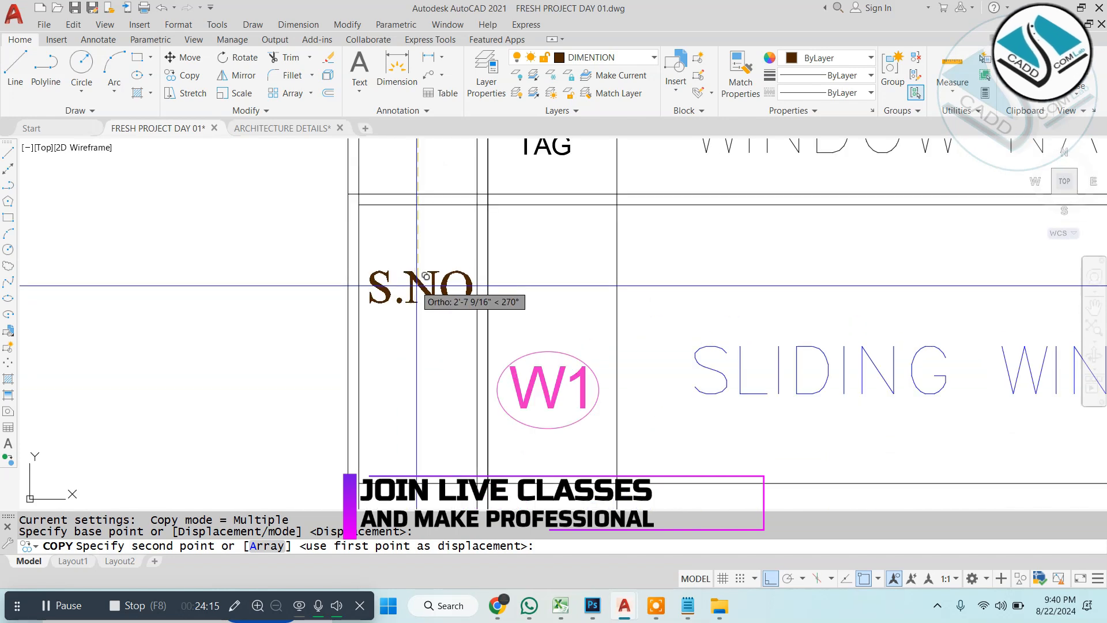
left_click(417, 325)
key("Escape")
Step: Change the copied text beside W1 to 1 and move it right toward the middle of its cell
double_click(435, 315)
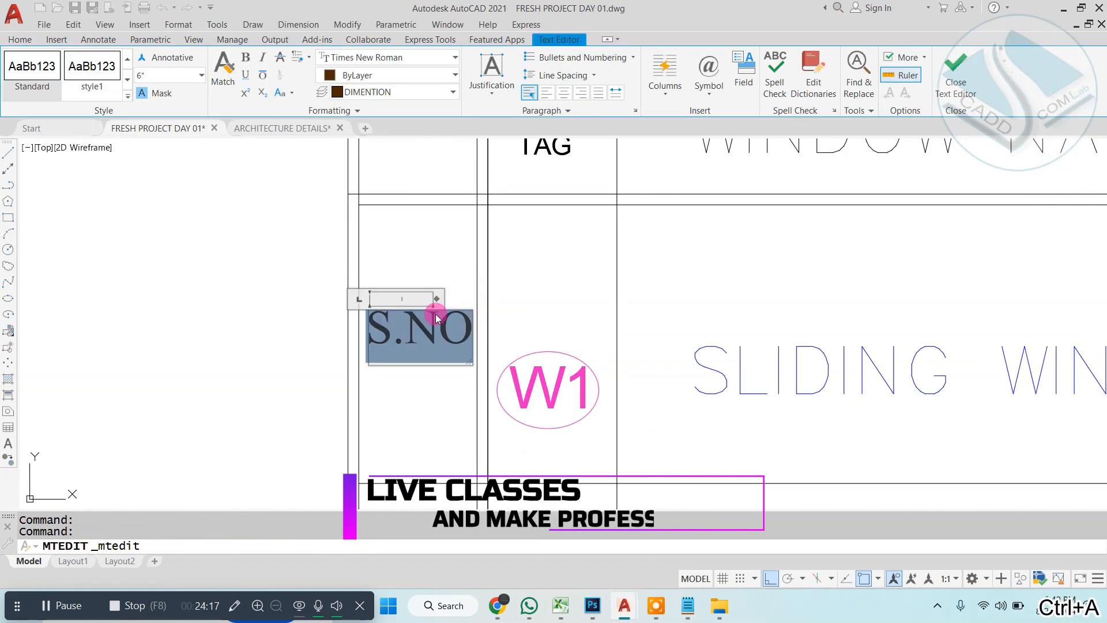
type("1")
key("Escape")
scroll(406, 325, "up", 3)
left_click(338, 323)
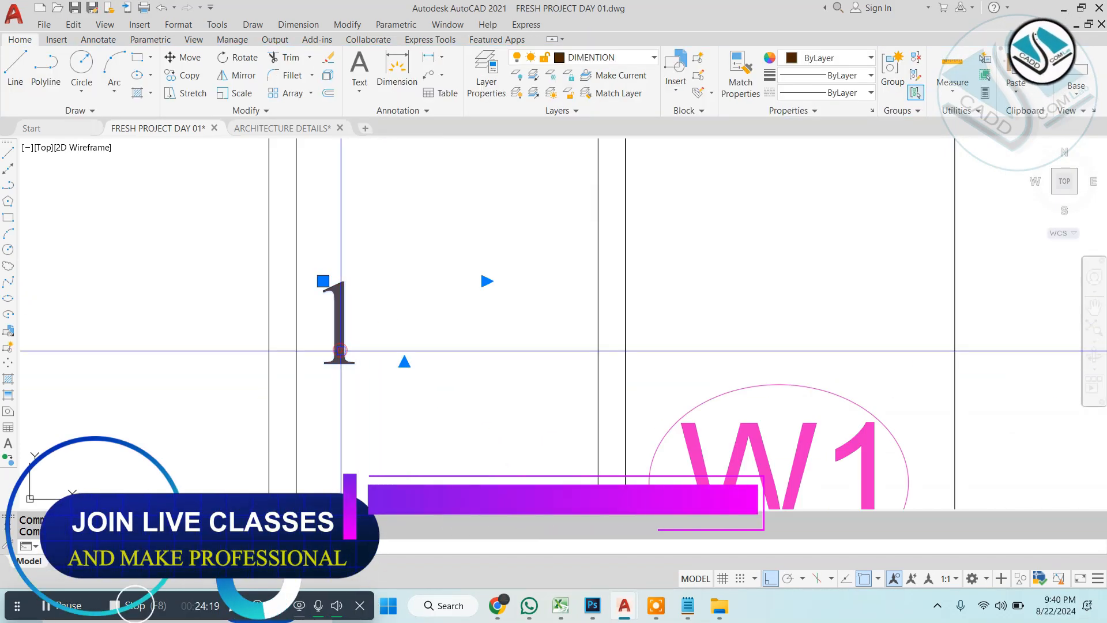
type("co")
key("Return")
left_click(445, 318)
left_click(535, 318)
key("Escape")
Step: Copy the number 1 from the W1 row straight down into the W2 and W3 rows of the S.NO column
left_click(497, 261)
left_click(404, 356)
type("c")
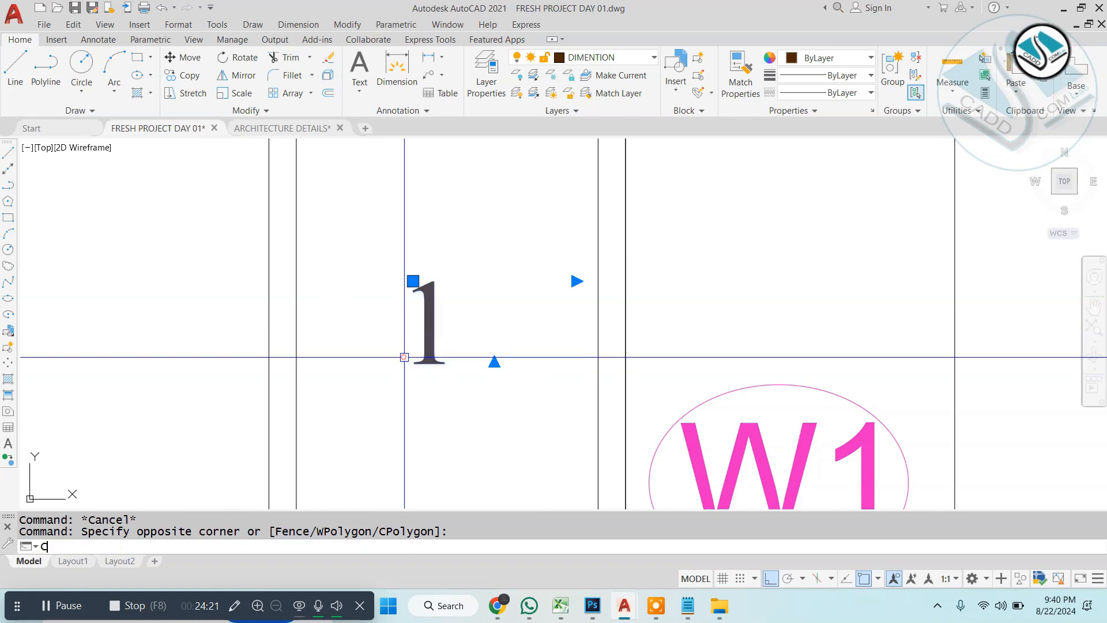
left_click(404, 357)
scroll(399, 203, "down", 5)
left_click(400, 416)
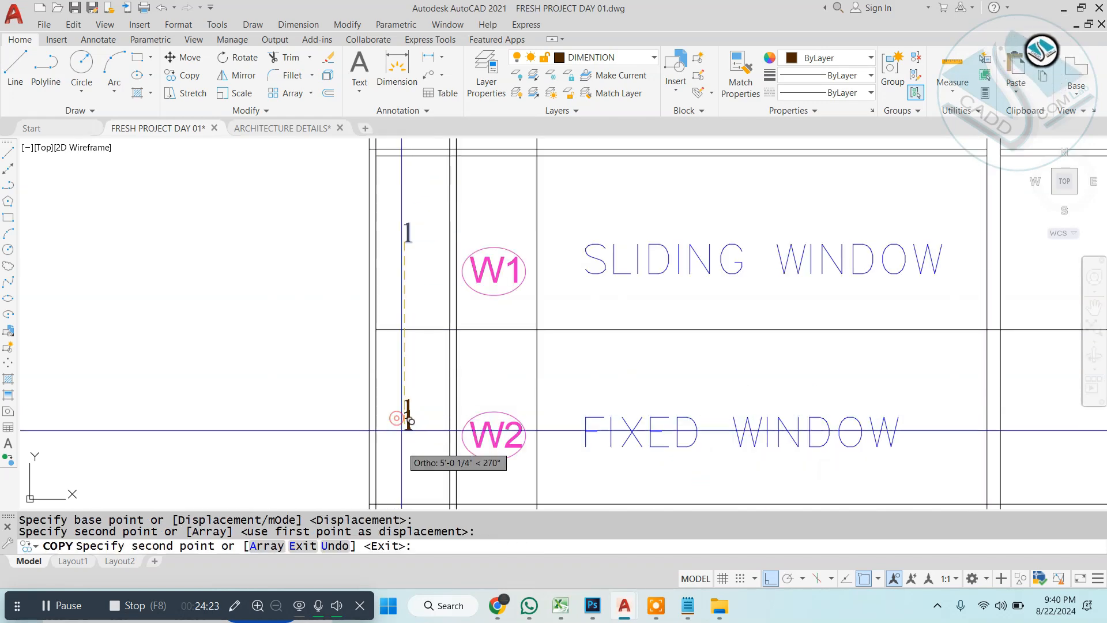
middle_click_drag(398, 479, 395, 318)
left_click(402, 413)
scroll(415, 271, "down", 4)
key("Escape")
key("Escape")
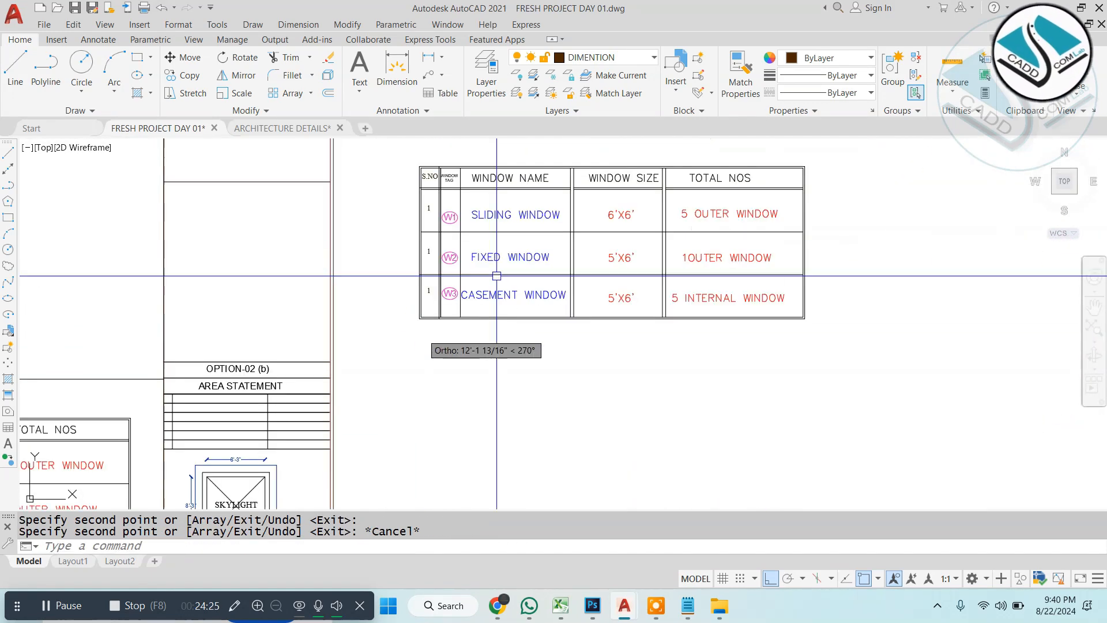
Step: Examine the rows and column headers of the window schedule table
scroll(458, 263, "up", 2)
scroll(459, 262, "up", 2)
key("Escape")
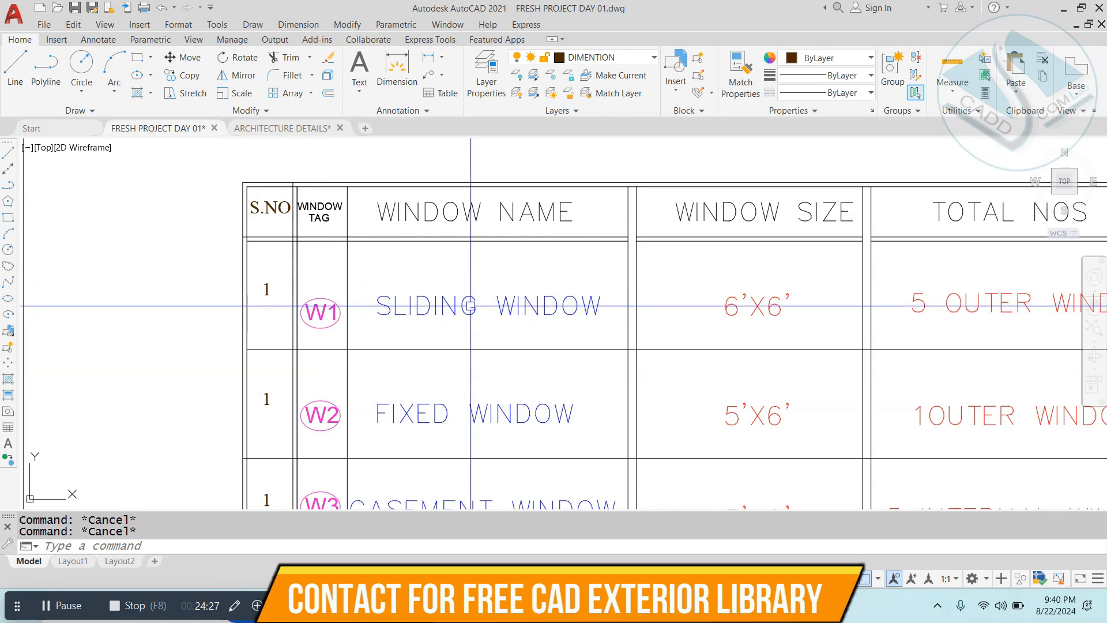
scroll(433, 245, "up", 1)
scroll(433, 245, "down", 3)
scroll(589, 294, "up", 2)
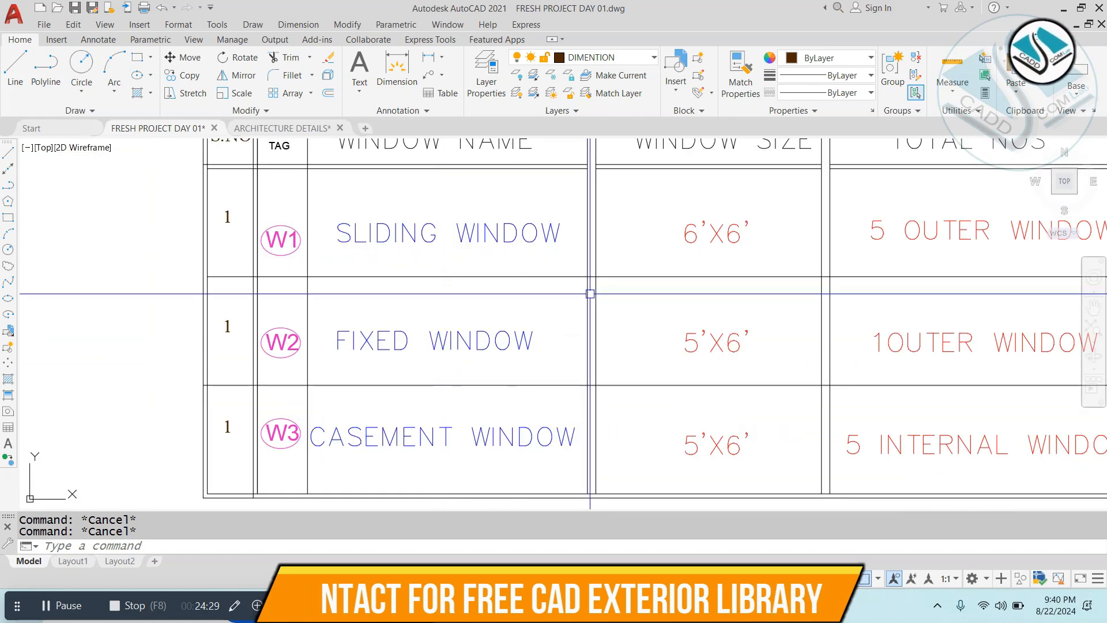
scroll(487, 280, "down", 2)
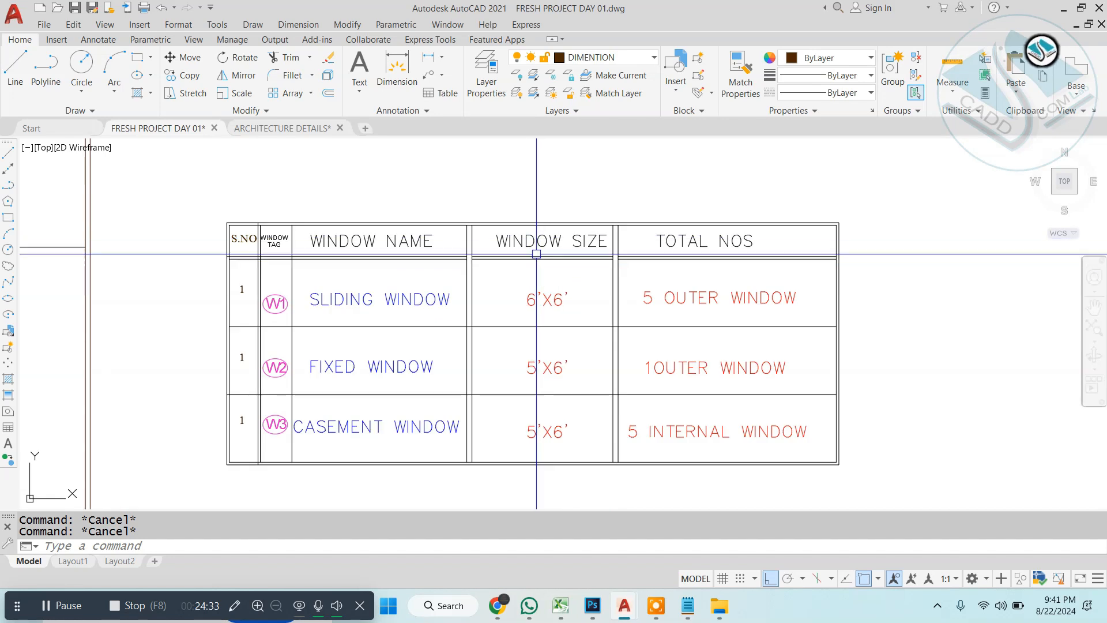
scroll(663, 242, "up", 2)
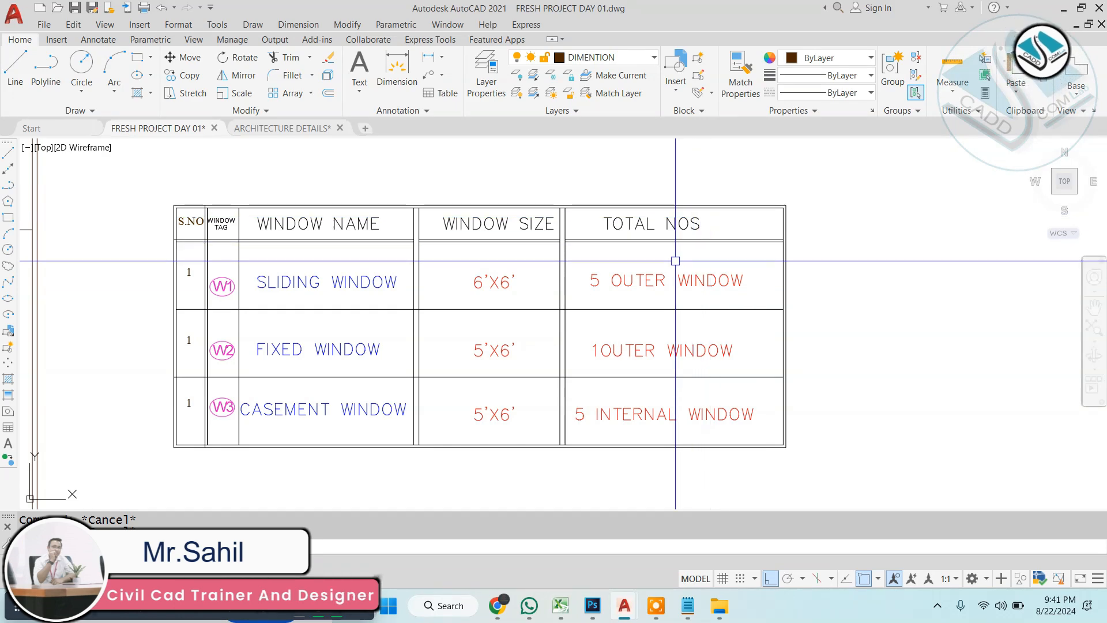
middle_click_drag(727, 264, 703, 263)
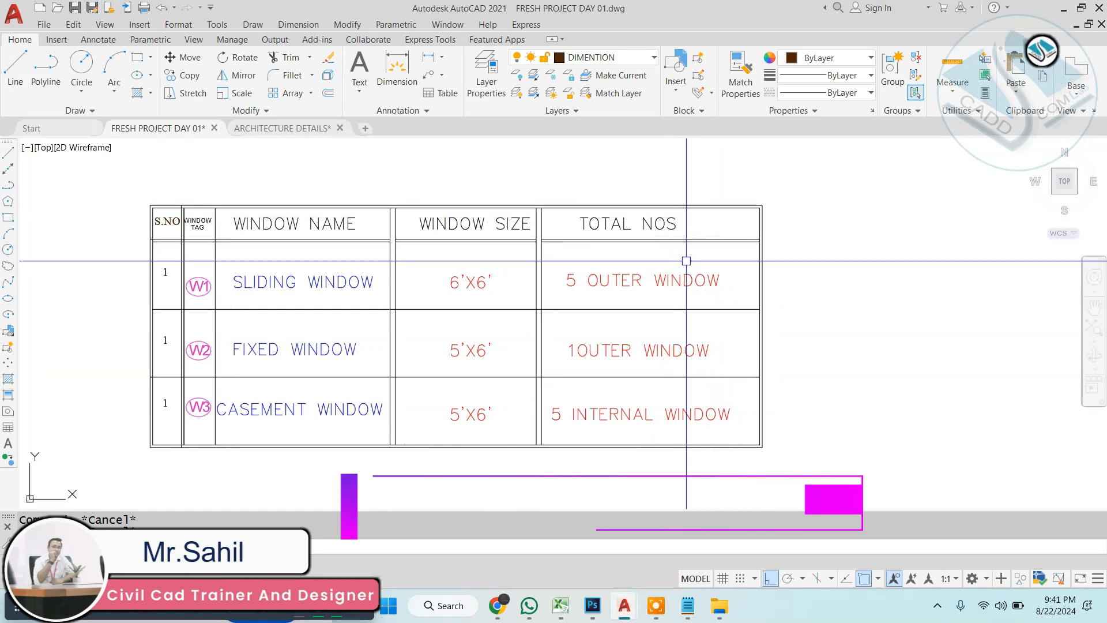
Step: Copy the TOTAL NOS header horizontally to the blank area just outside the table's right edge
left_click(638, 224)
type("co")
key("Return")
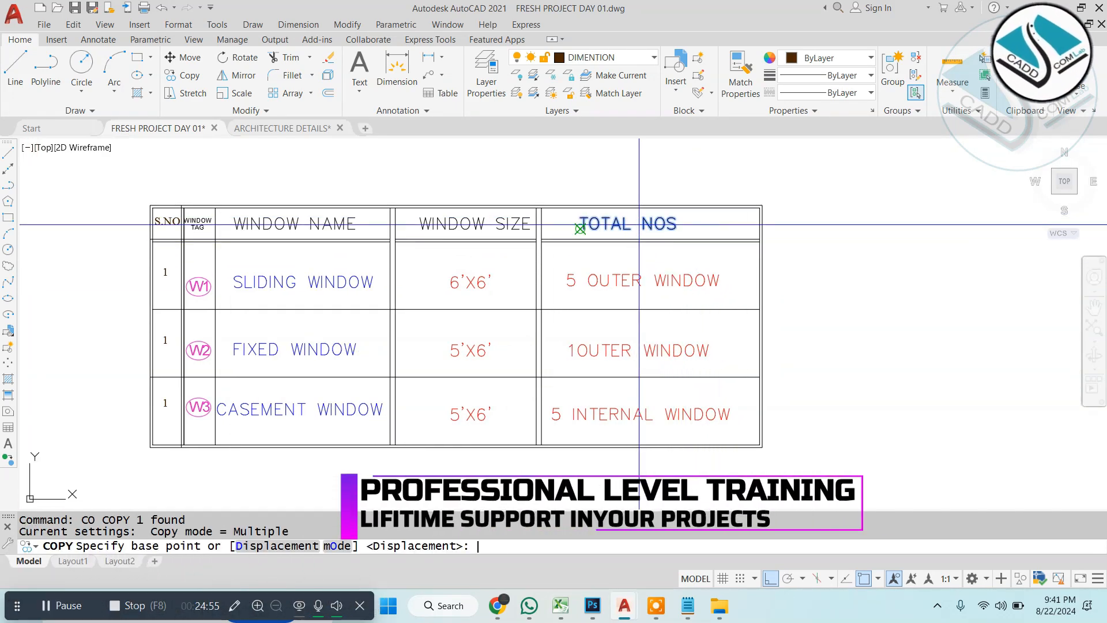
left_click(580, 229)
left_click(790, 229)
key("Escape")
scroll(815, 231, "up", 2)
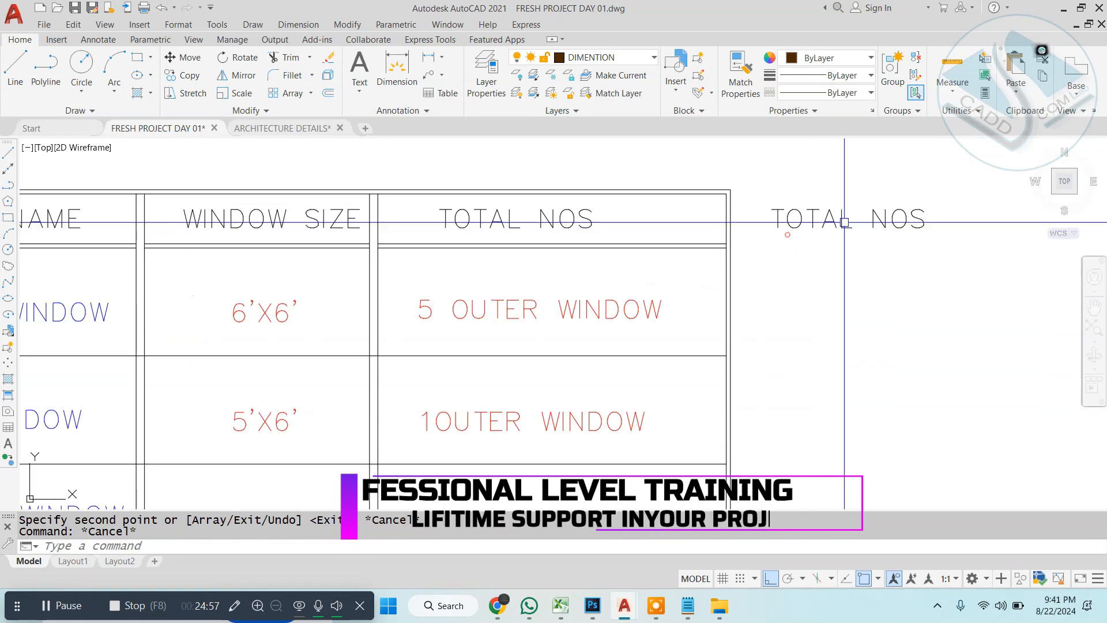
Step: Change the copied TOTAL NOS header outside the table to COST
left_click(845, 222)
double_click(846, 222)
key("ctrl+a")
type("COST")
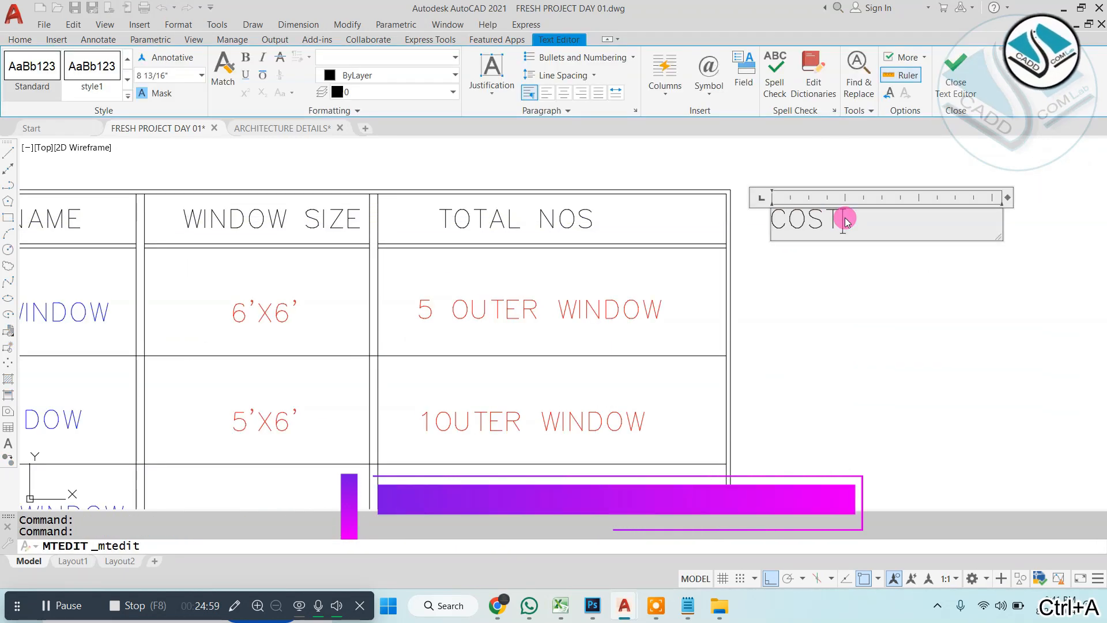
key("Escape")
key("Escape")
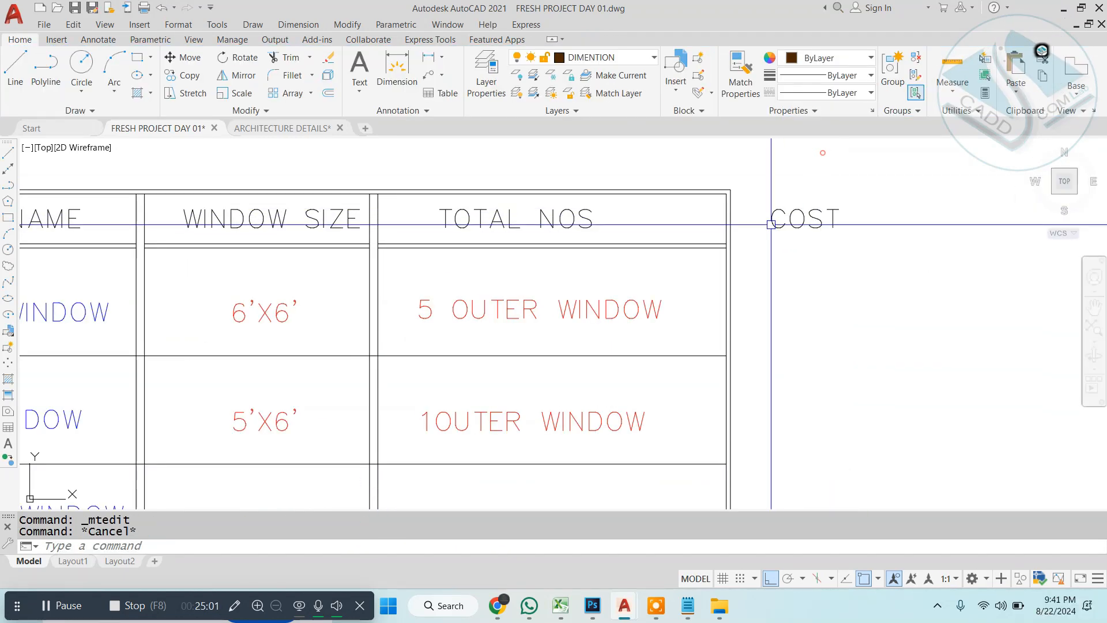
Step: Copy the double vertical divider between WINDOW SIZE and TOTAL NOS to the right side of the COST header
scroll(729, 213, "down", 5)
left_click(574, 175)
left_click(583, 207)
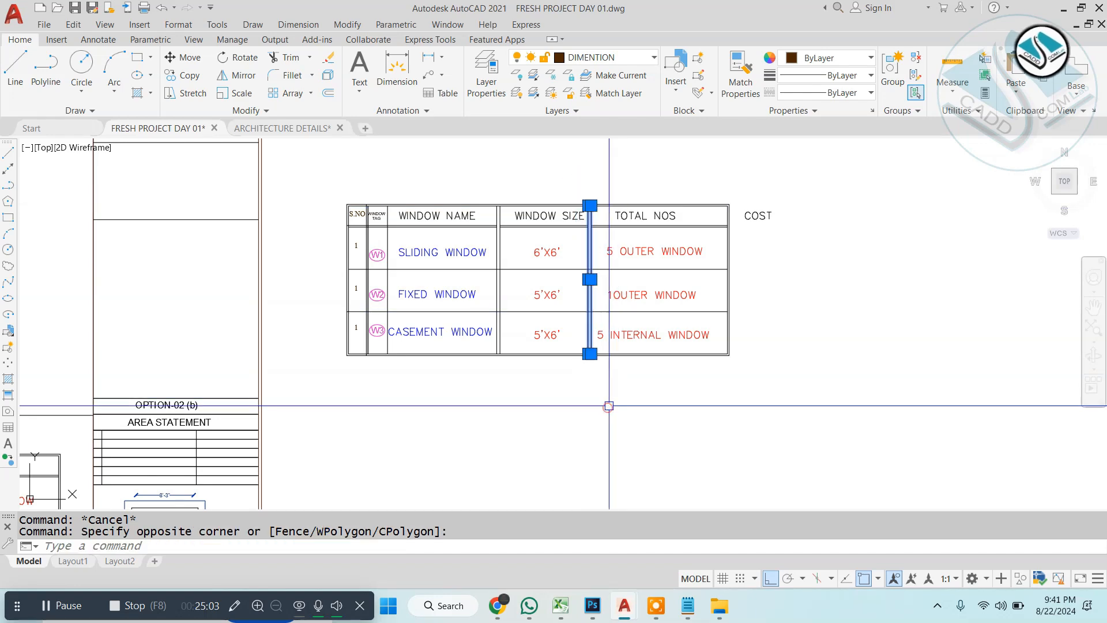
scroll(588, 241, "up", 4)
key("space")
middle_click_drag(559, 237, 510, 291)
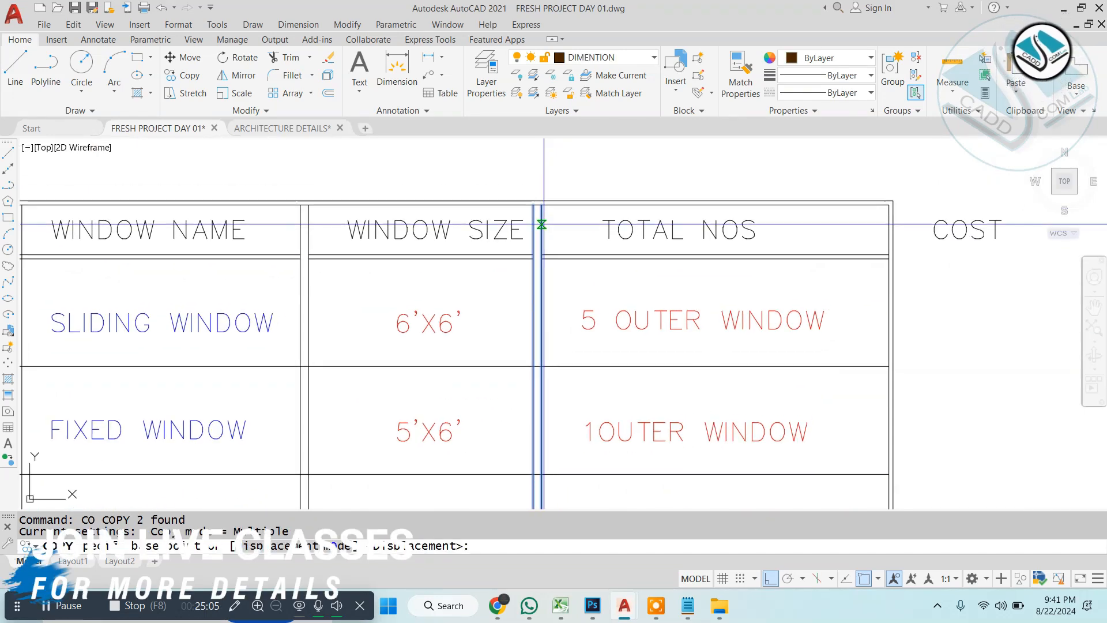
left_click(543, 204)
middle_click_drag(946, 215, 701, 210)
left_click(797, 199)
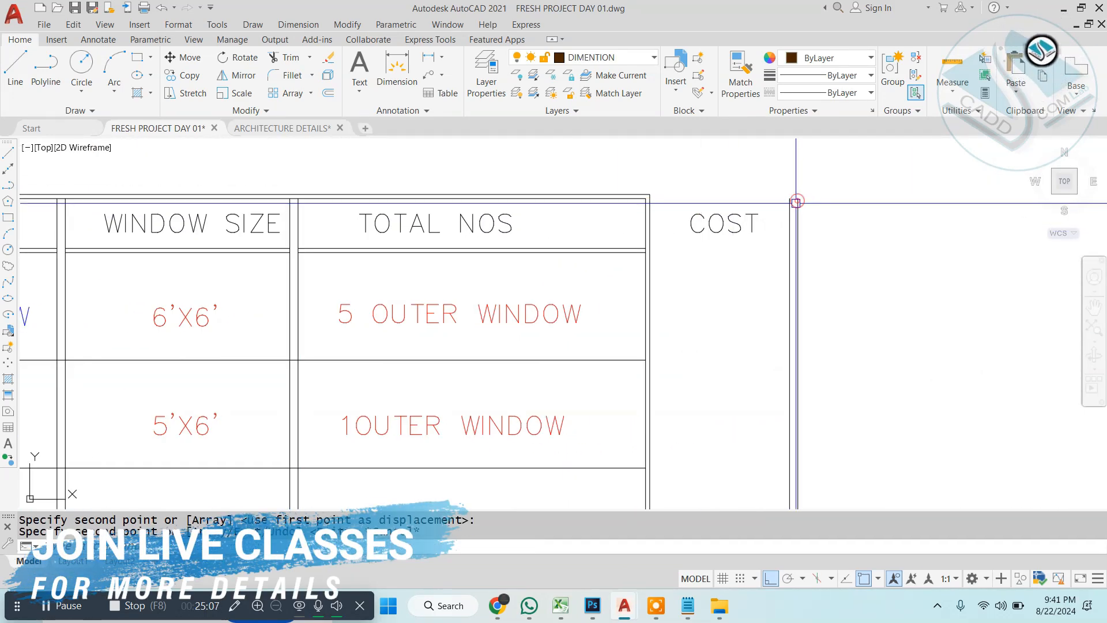
key("Escape")
Step: Extend the table's header lines, row lines and inner bottom border across to the new double divider beyond COST
type("ex")
key("space")
left_click(640, 163)
left_click(625, 268)
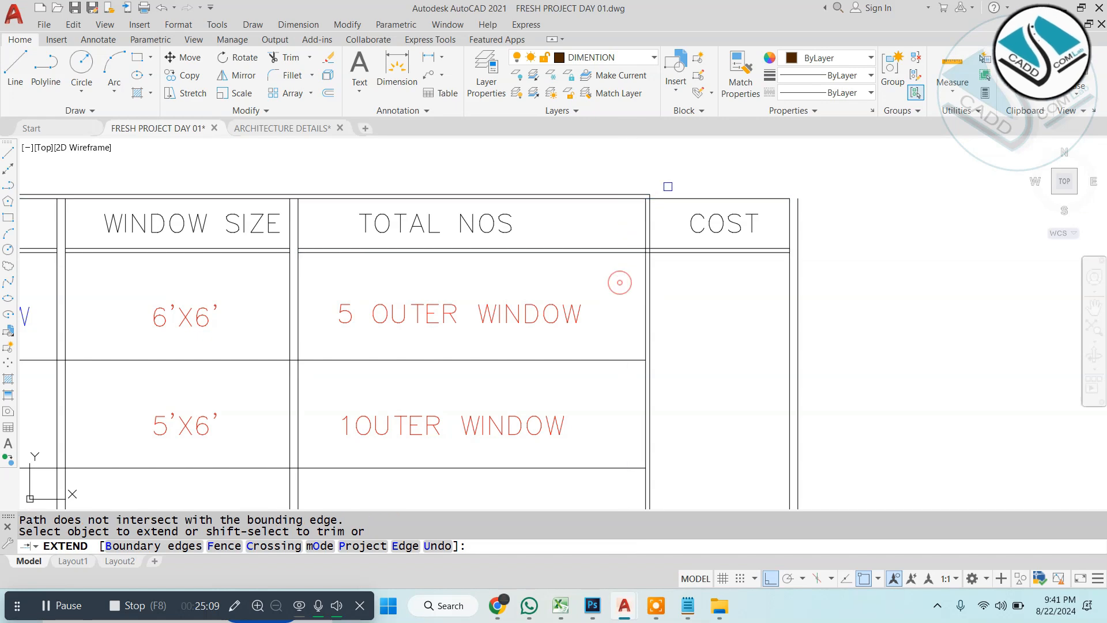
middle_click_drag(623, 427, 622, 313)
left_click(627, 398)
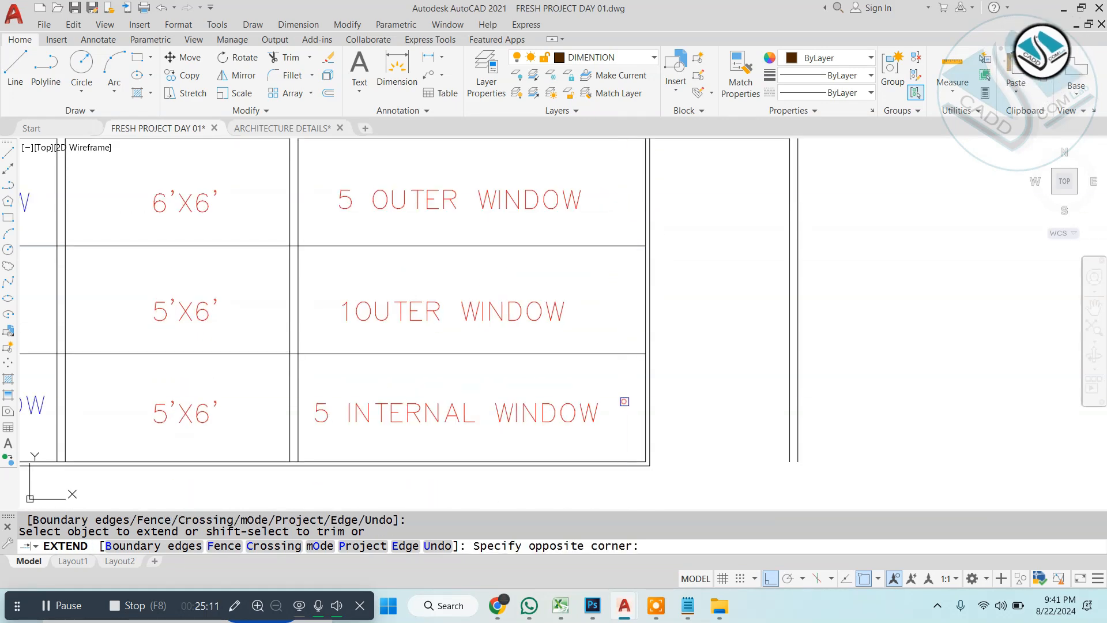
left_click(622, 249)
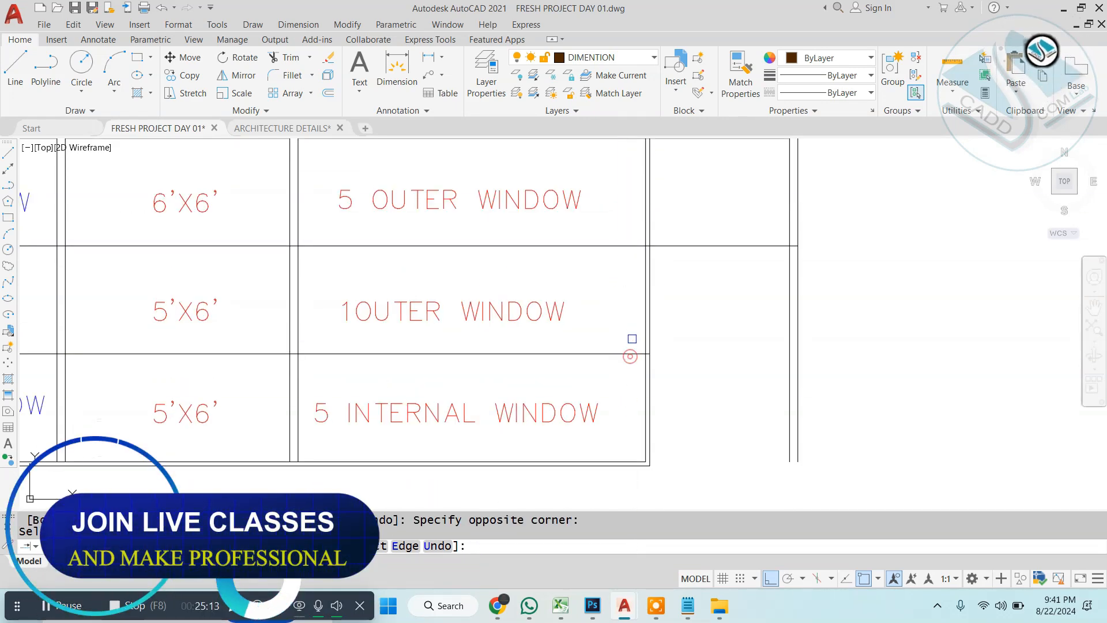
left_click(630, 356)
left_click(622, 454)
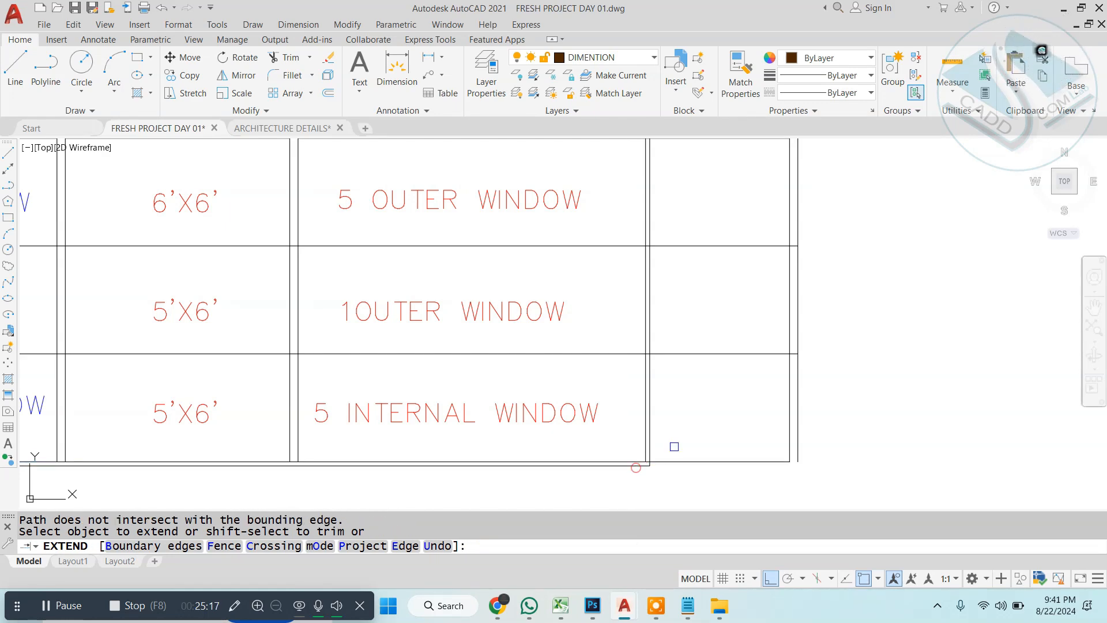
scroll(674, 446, "down", 4)
key("Escape")
scroll(713, 271, "up", 2)
key("Escape")
key("Escape")
Step: Copy the COST text straight down into the first row of its column, beside 5 OUTER WINDOW
type("CP")
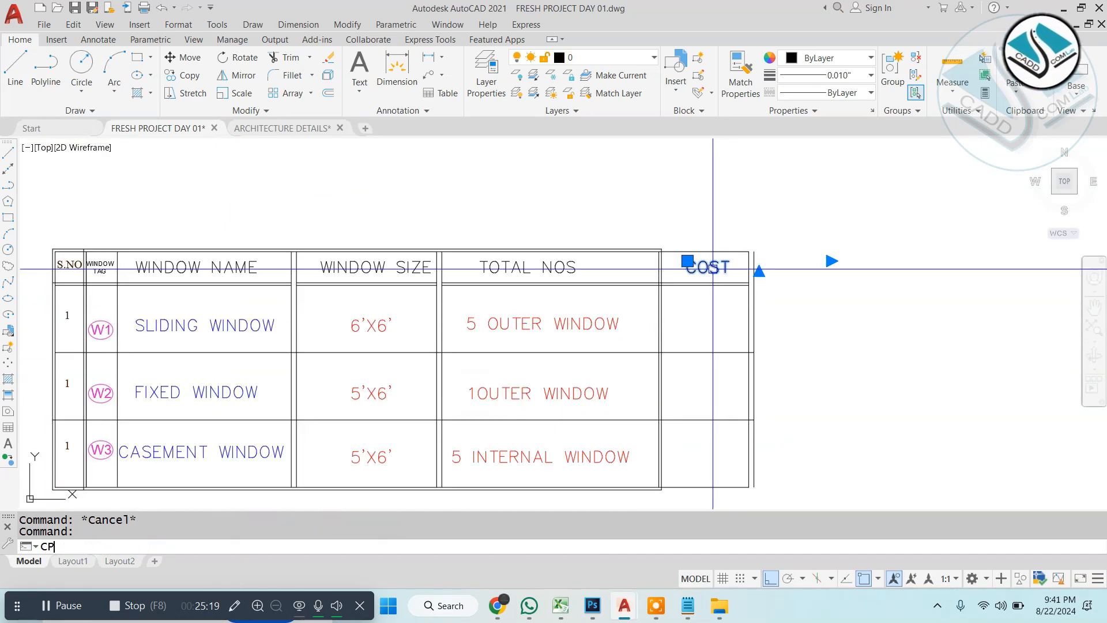
type("O")
key("Return")
scroll(713, 266, "up", 2)
key("Escape")
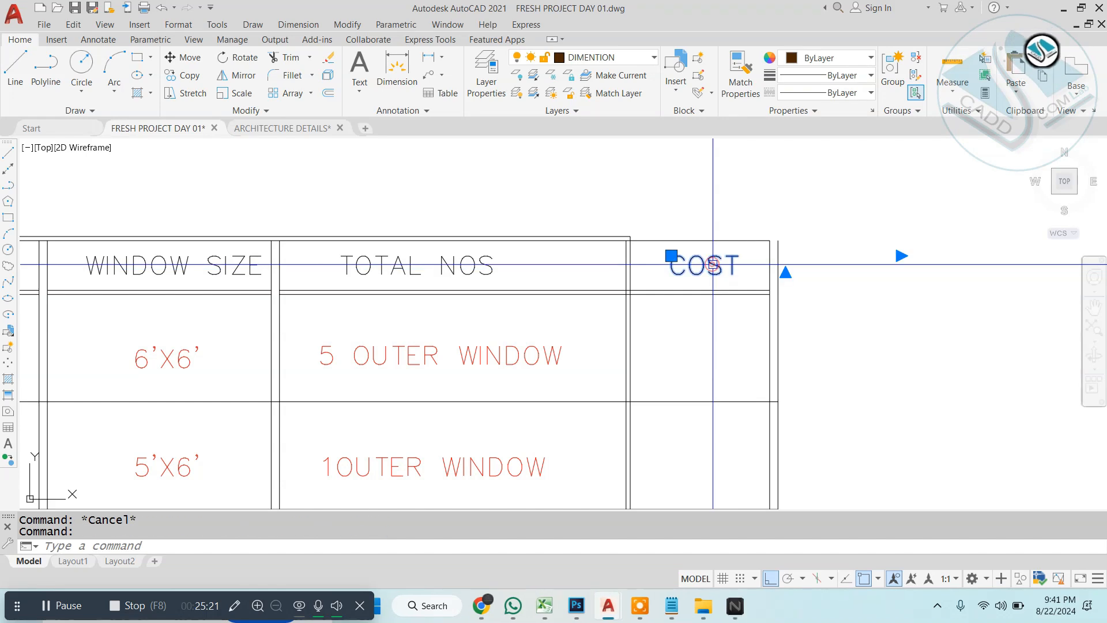
type("CO")
key("Return")
left_click(713, 264)
scroll(702, 307, "up", 2)
left_click(716, 373)
key("Escape")
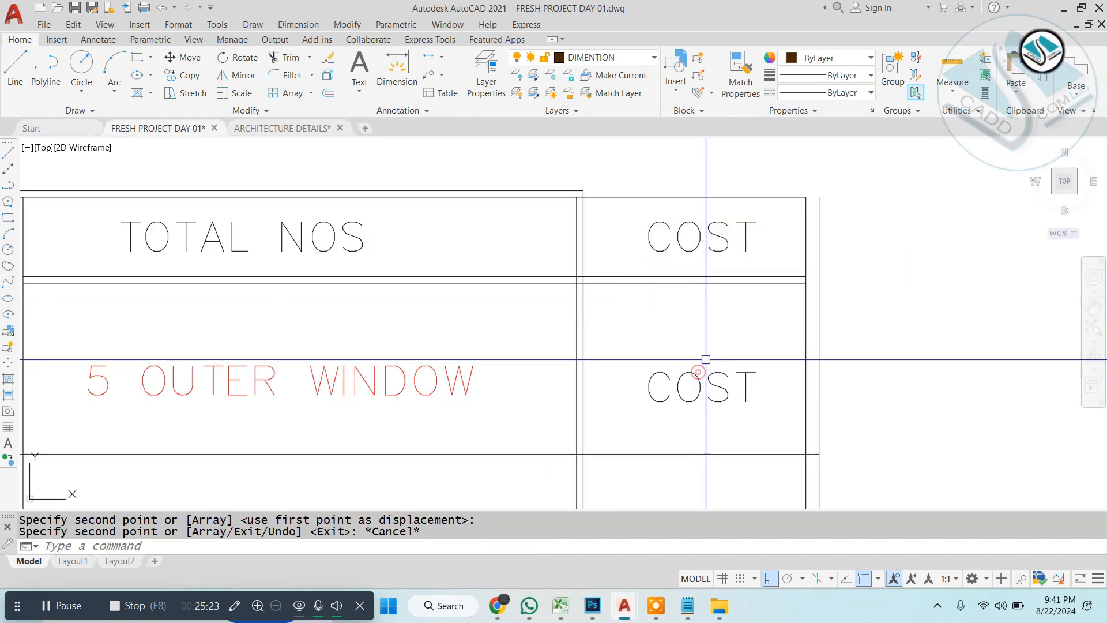
Step: Change the copied COST text in the first row to 4500Rs
double_click(715, 373)
type("4500Rs.")
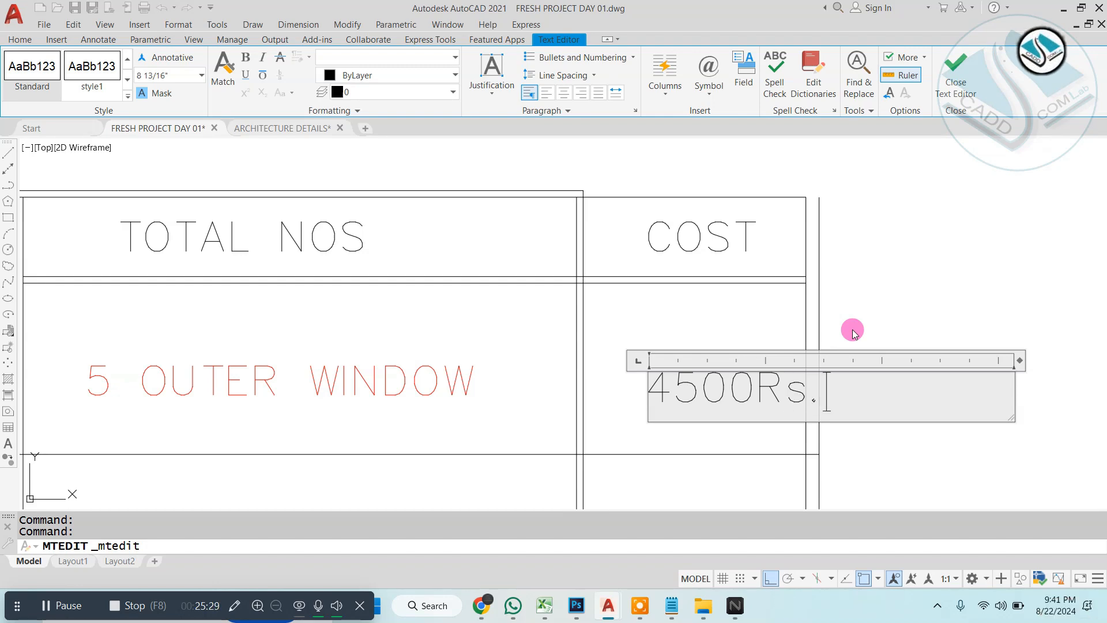
left_click(853, 323)
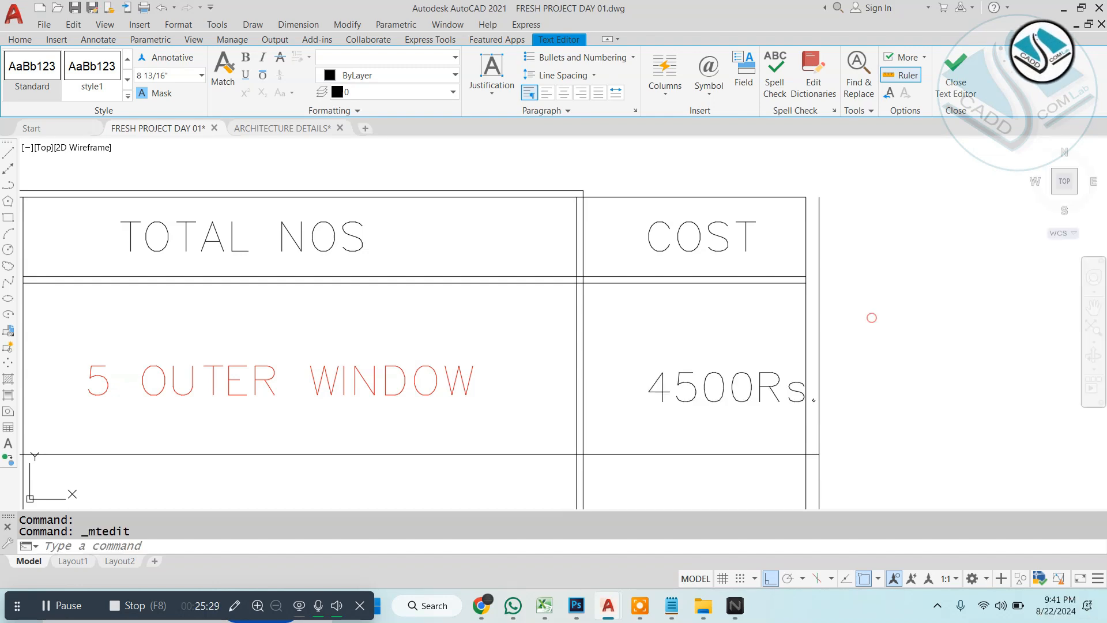
key("Escape")
Step: Move the 4500Rs. text left so that it fits inside its COST cell
left_click(716, 394)
type("m")
key("Return")
left_click(902, 308)
key("Escape")
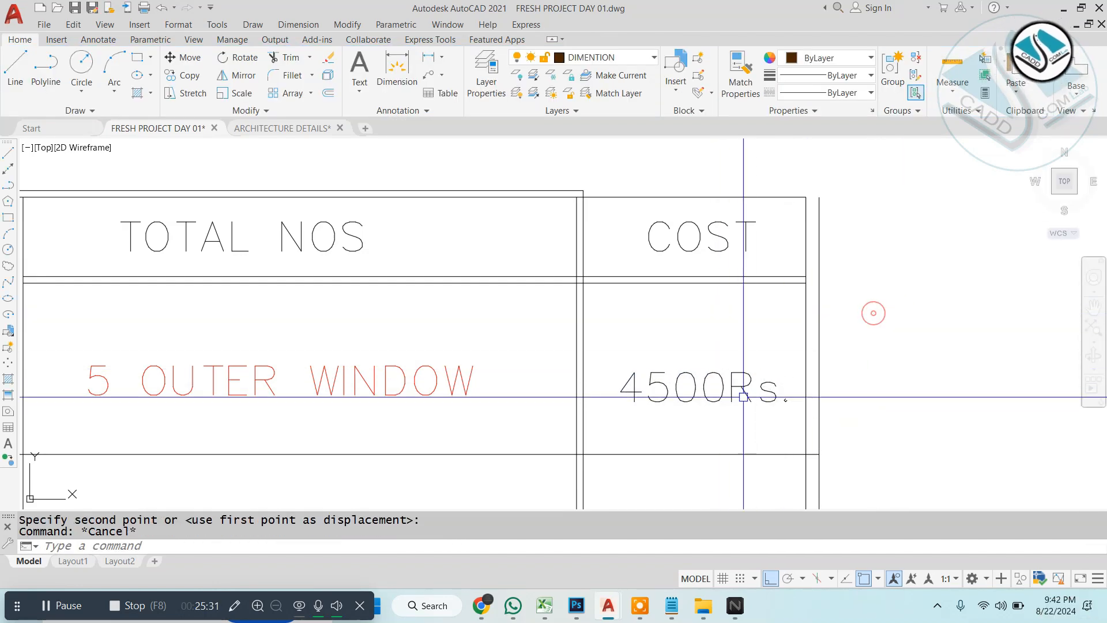
Step: Copy the 4500Rs. text straight down into the W2 and W3 rows of the COST column
left_click(742, 404)
left_click(705, 367)
type("co")
key("Return")
scroll(705, 367, "down", 3)
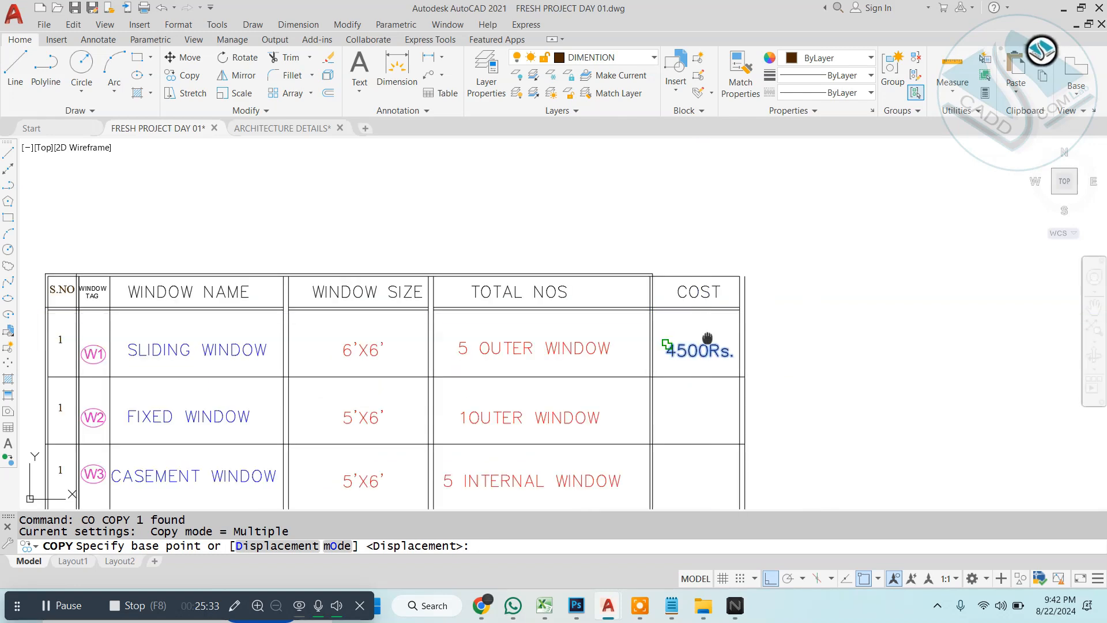
scroll(704, 346, "up", 3)
left_click(643, 263)
left_click(670, 352)
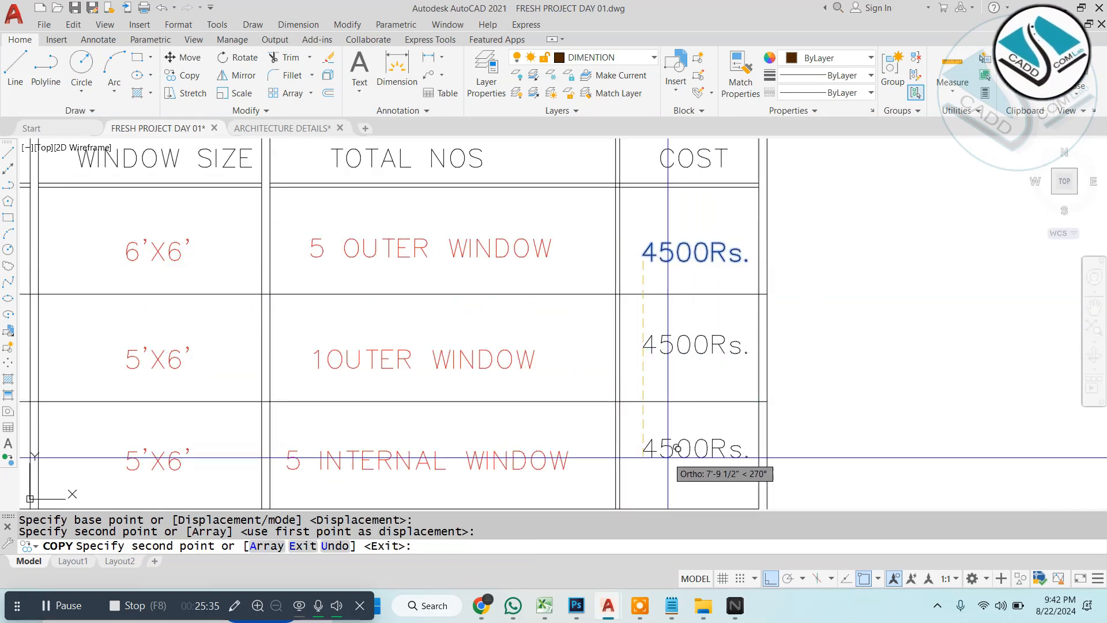
left_click(671, 455)
key("Escape")
key("Escape")
scroll(583, 348, "down", 2)
scroll(613, 339, "up", 1)
mouse_move(411, 319)
middle_mouse_down()
mouse_move(538, 322)
mouse_move(482, 325)
middle_mouse_up()
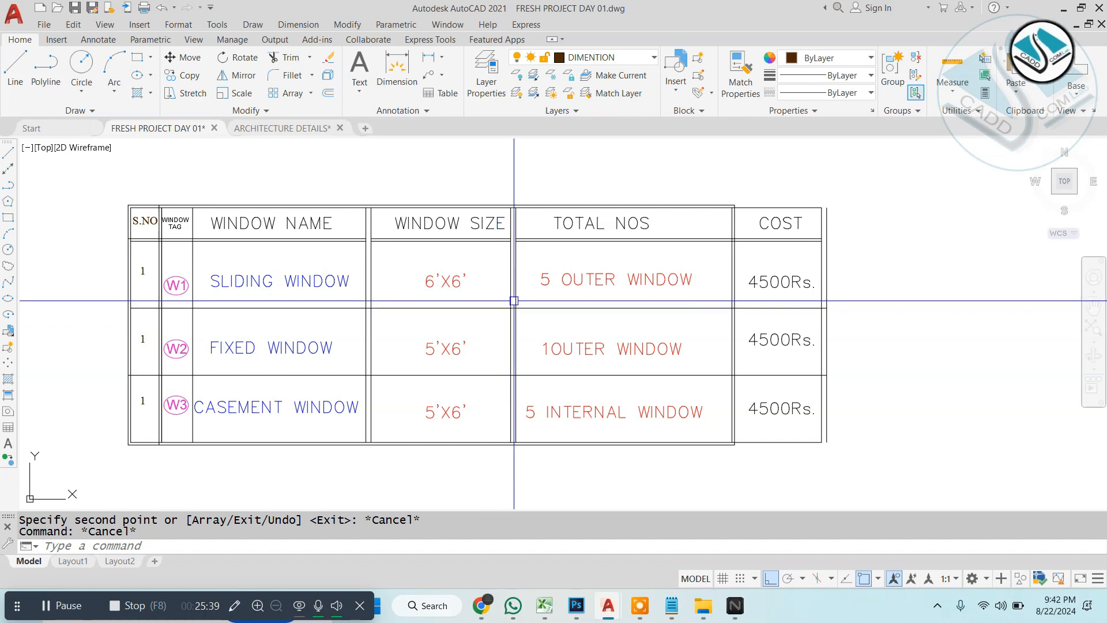
scroll(514, 300, "down", 2)
scroll(495, 287, "up", 2)
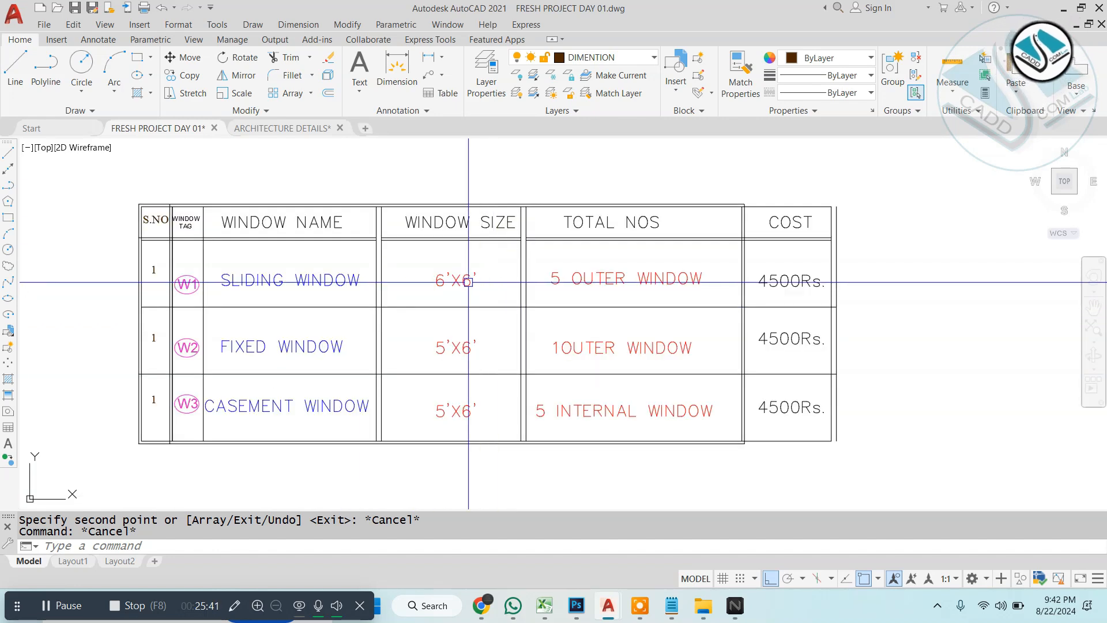
scroll(496, 283, "down", 3)
scroll(501, 281, "up", 4)
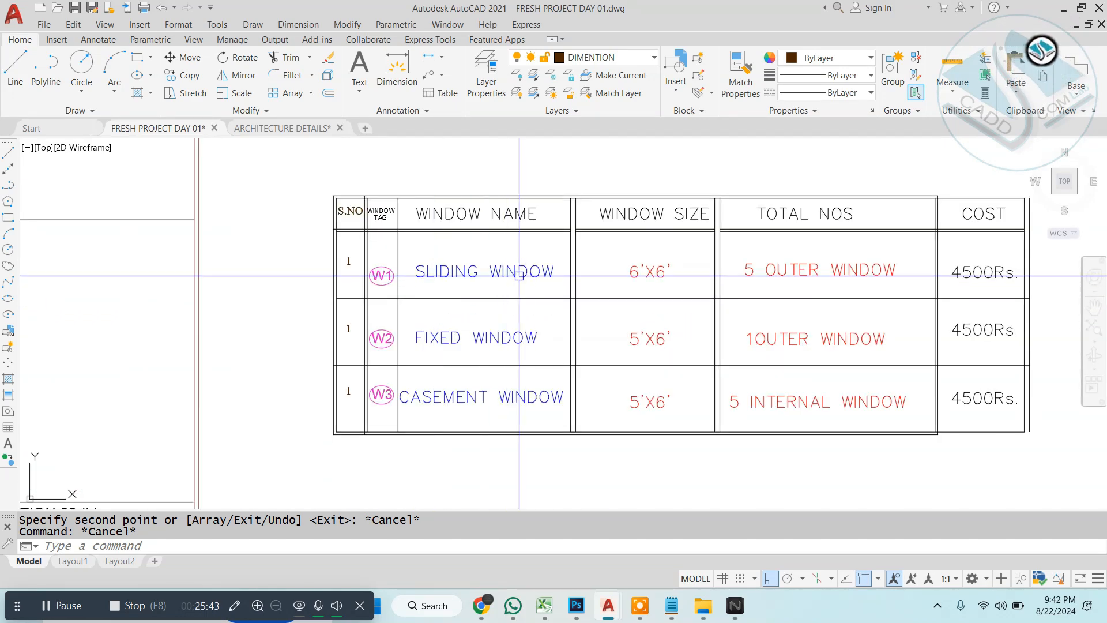
Step: Draw a title box rectangle on the table's top edge, spanning from above WINDOW NAME to above TOTAL NOS
middle_click_drag(597, 258, 566, 297)
type("rec")
key("Return")
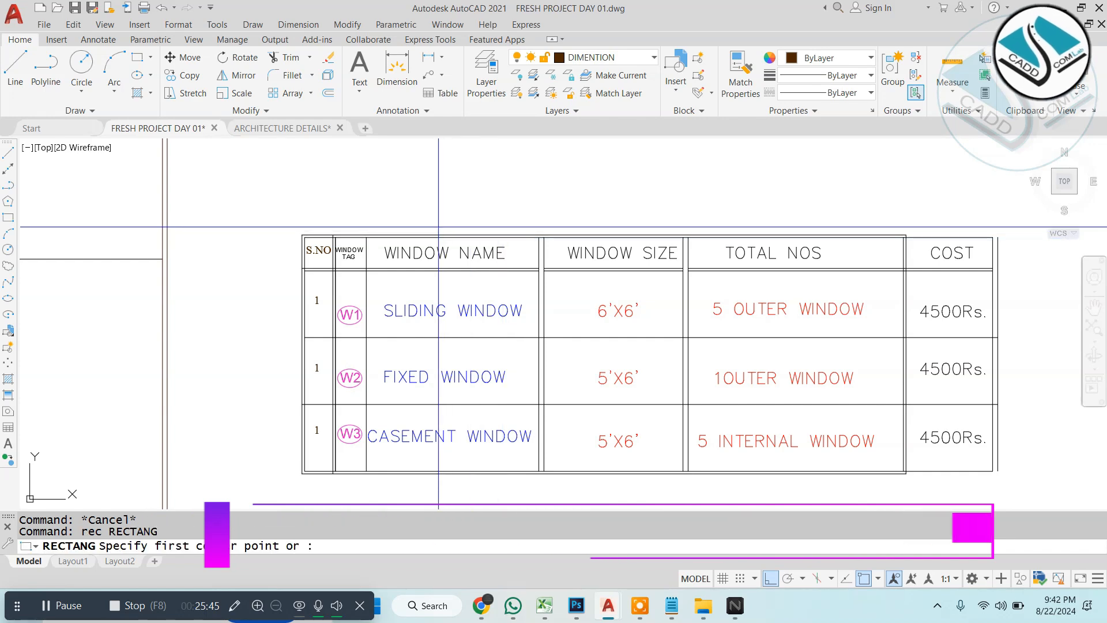
left_click(443, 231)
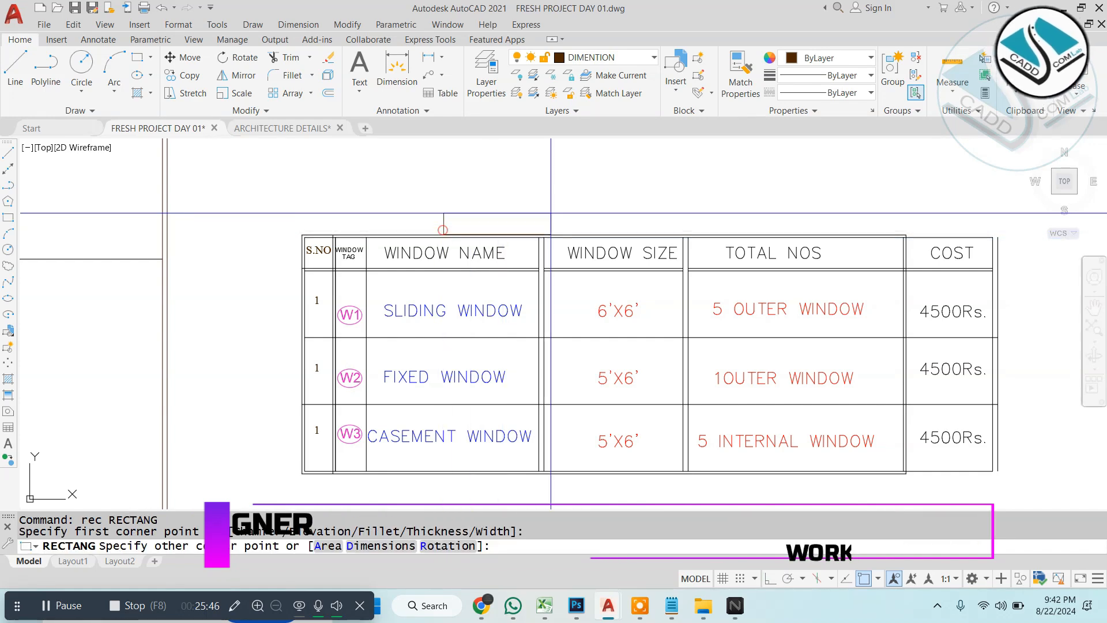
left_click(826, 201)
key("Escape")
Step: Copy the SLIDING WINDOW text from the W1 row into the title box above the table, with ortho mode off
scroll(508, 290, "up", 4)
left_click(444, 311)
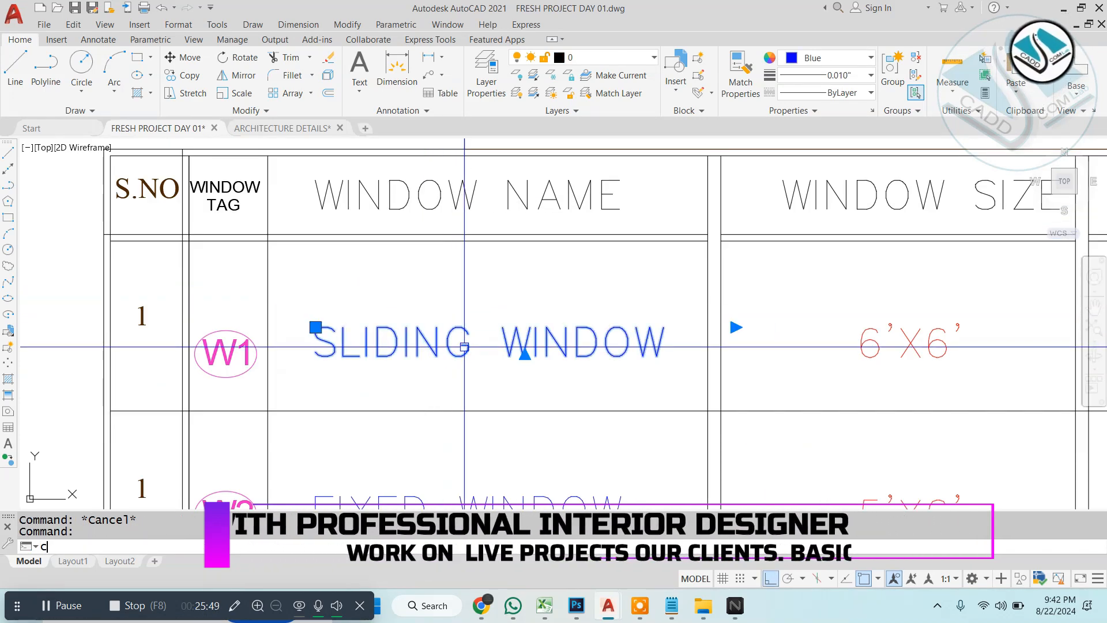
type("co")
key("Return")
left_click(464, 346)
scroll(594, 325, "down", 2)
middle_click_drag(744, 245, 697, 326)
scroll(698, 326, "up", 2)
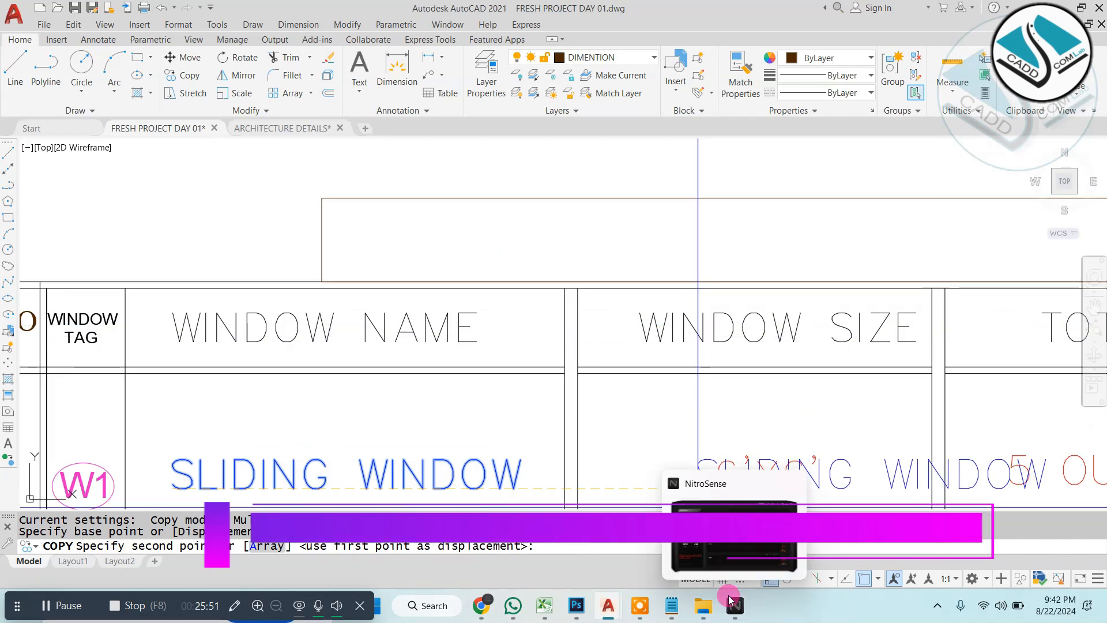
mouse_move(743, 606)
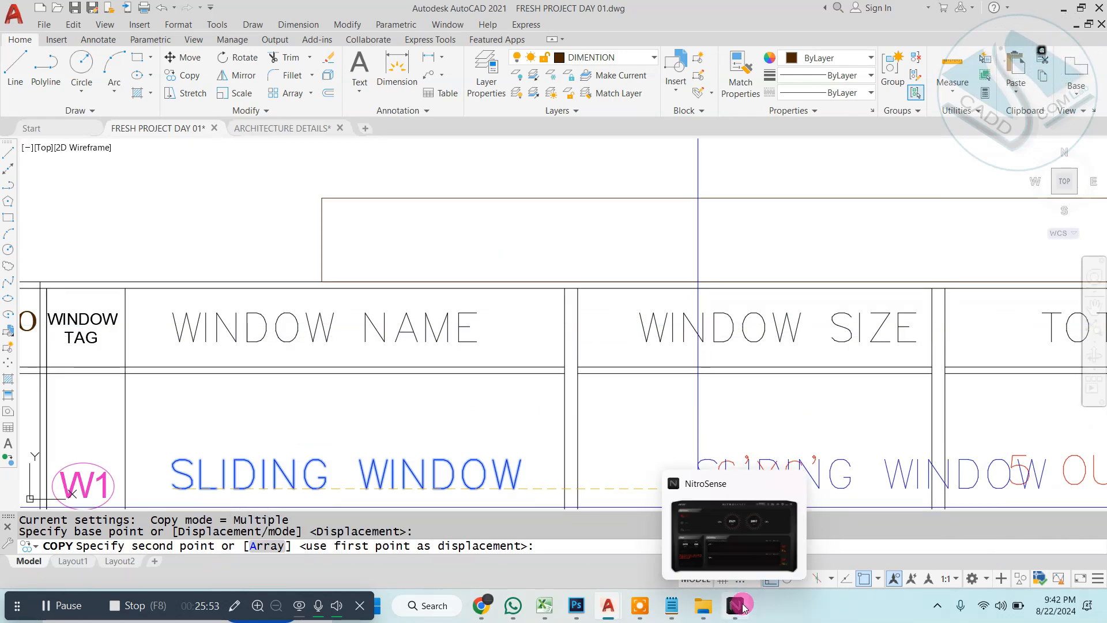
left_click(792, 484)
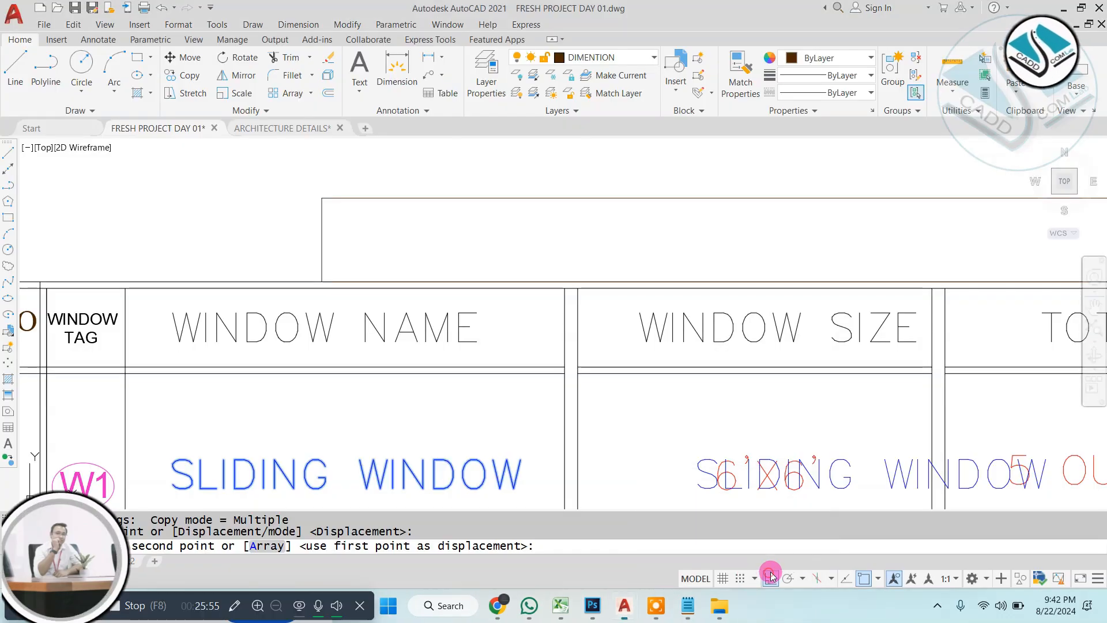
middle_click_drag(666, 282, 618, 359)
scroll(600, 323, "down", 4)
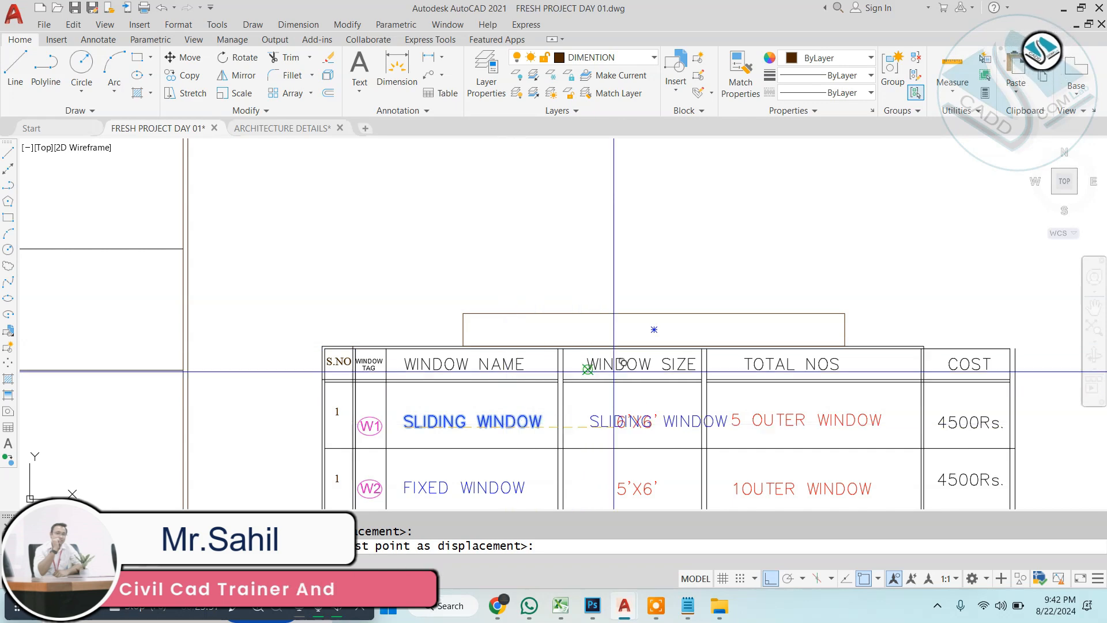
left_click(770, 577)
scroll(627, 366, "up", 3)
left_click(528, 319)
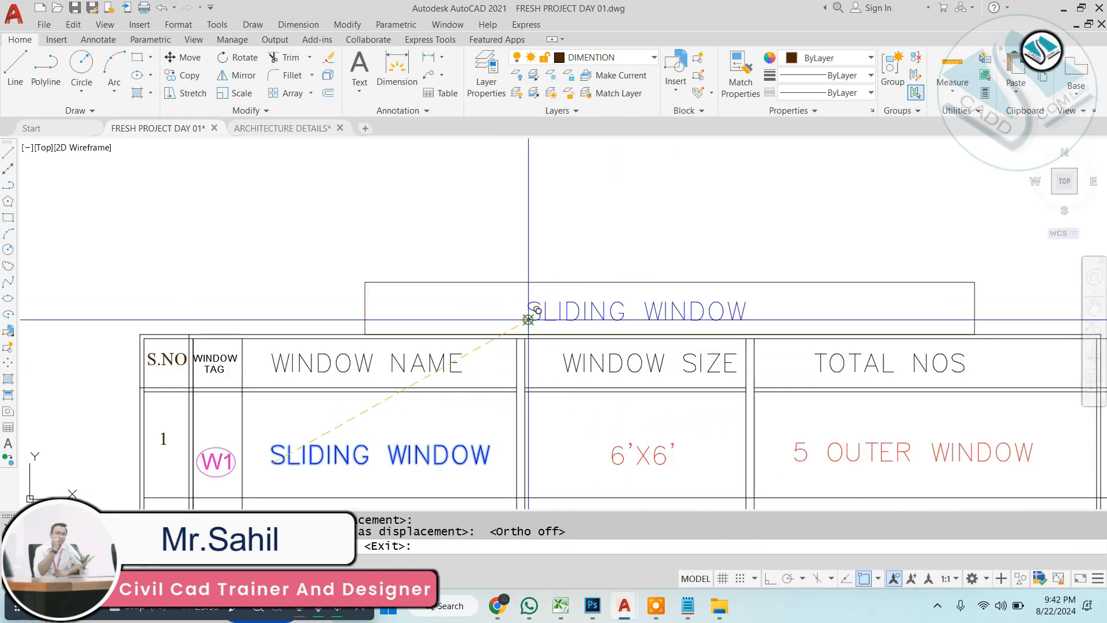
key("Escape")
Step: Change the copied text in the title box to WINDOW DETAILS in uppercase
left_click(595, 303)
double_click(592, 299)
type("window ")
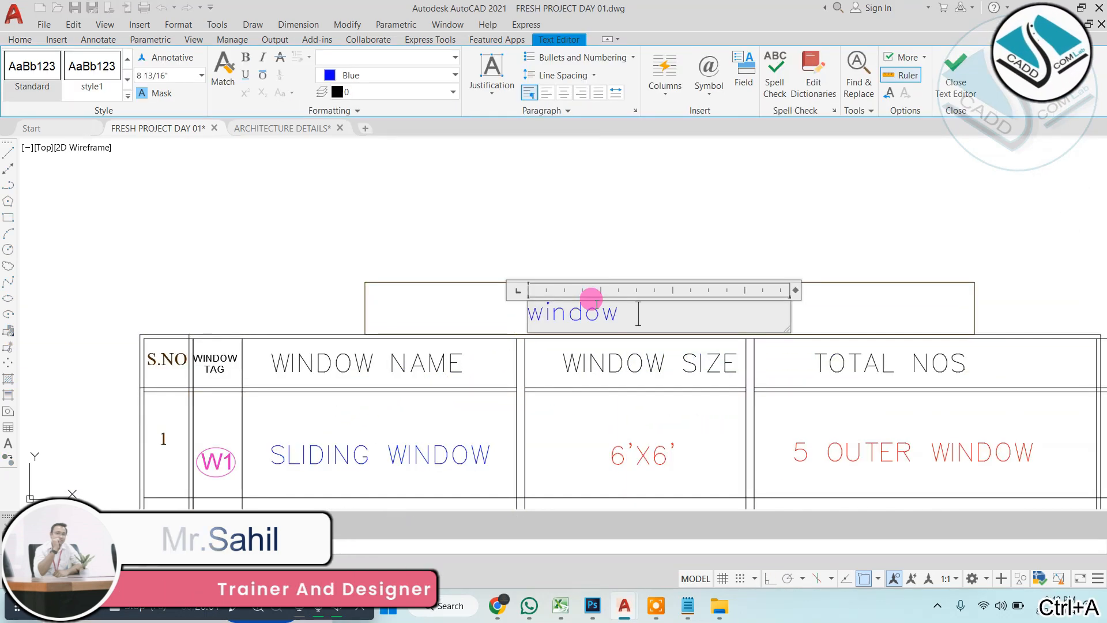
type("details")
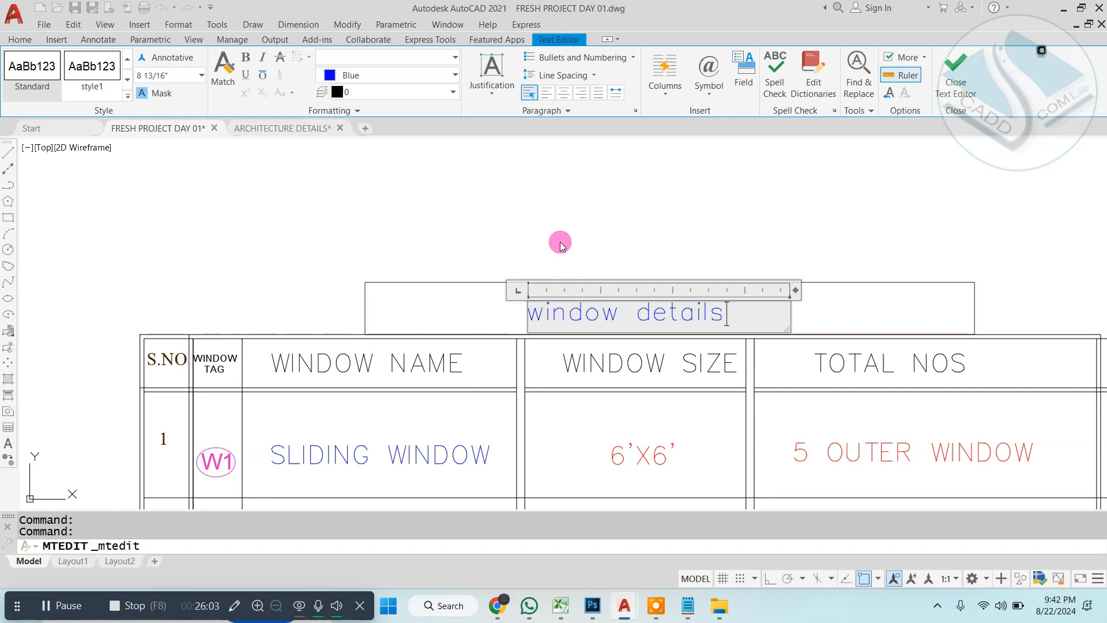
key("ctrl+a")
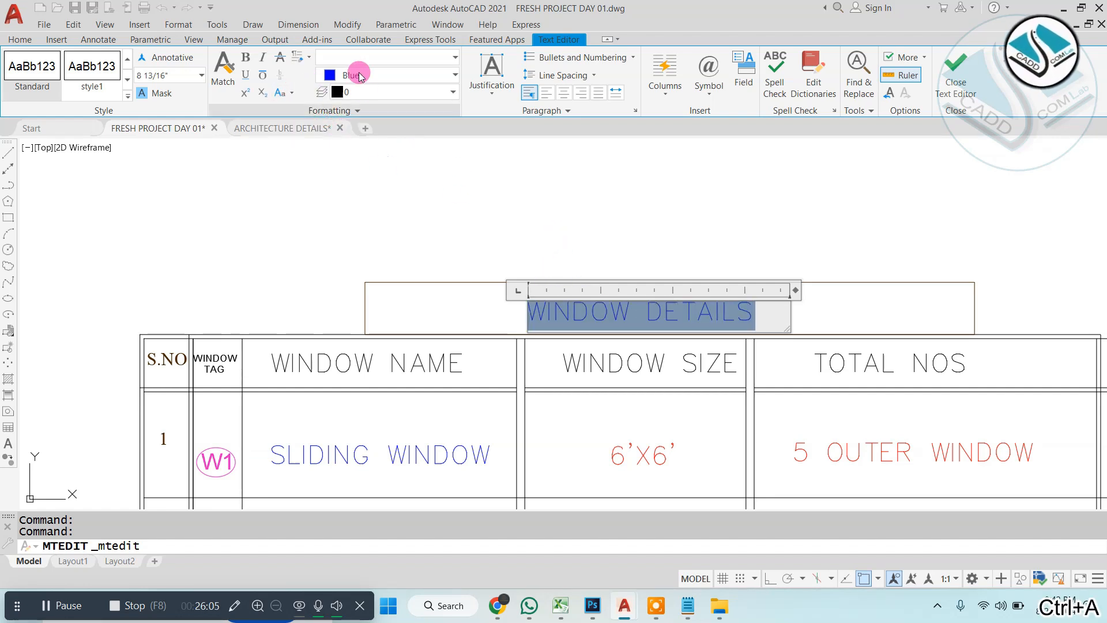
Step: Set the WINDOW DETAILS title in a Times New Roman font and finish the text edit
left_click(378, 57)
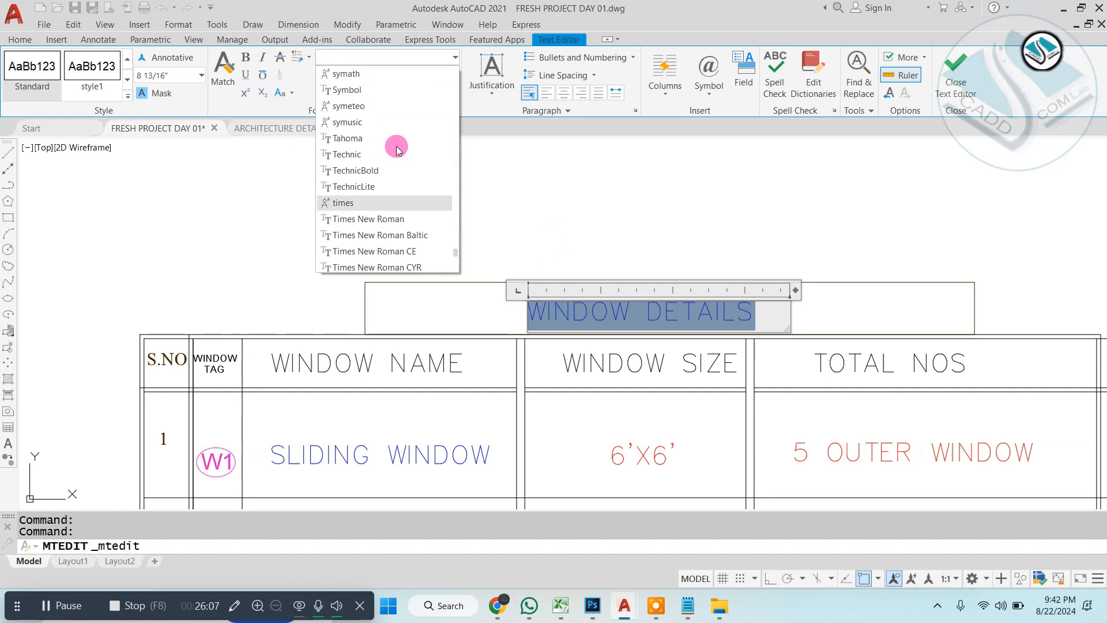
left_click(399, 238)
left_click(586, 203)
key("Escape")
key("Escape")
scroll(463, 288, "down", 5)
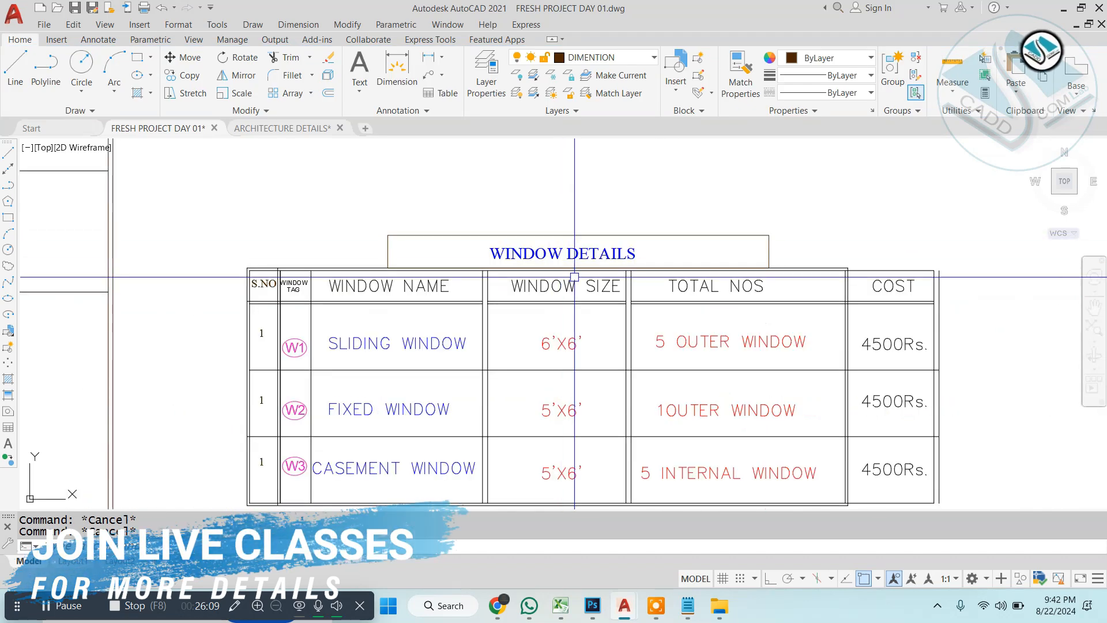
Step: Examine the titled window table and its border lines around the COST column
scroll(479, 275, "down", 2)
scroll(480, 280, "up", 2)
middle_click_drag(505, 287, 505, 266)
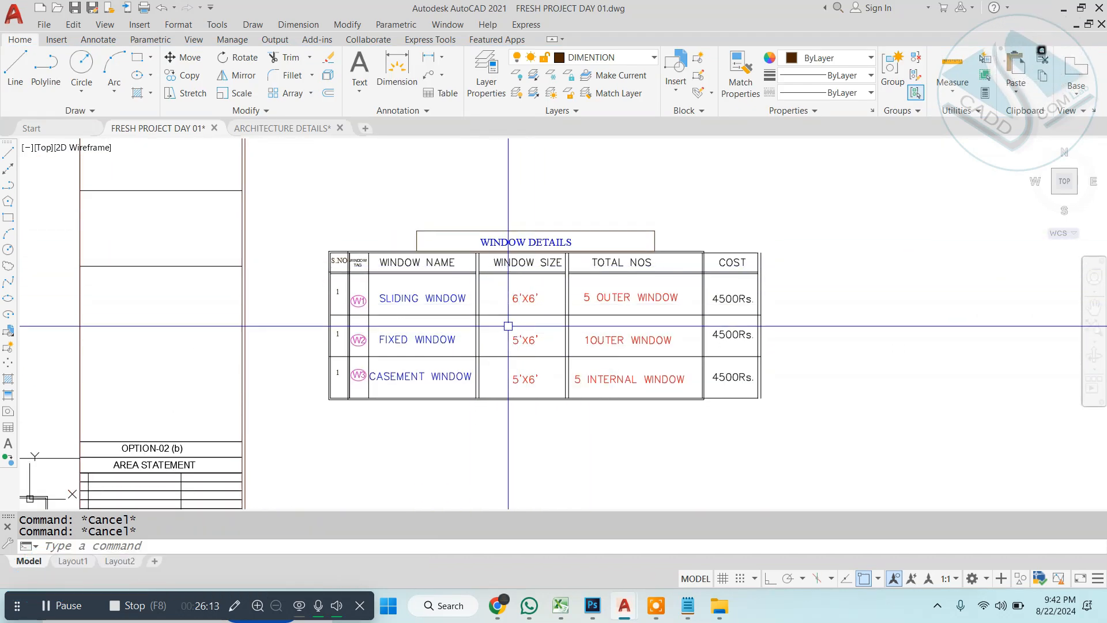
scroll(457, 348, "up", 2)
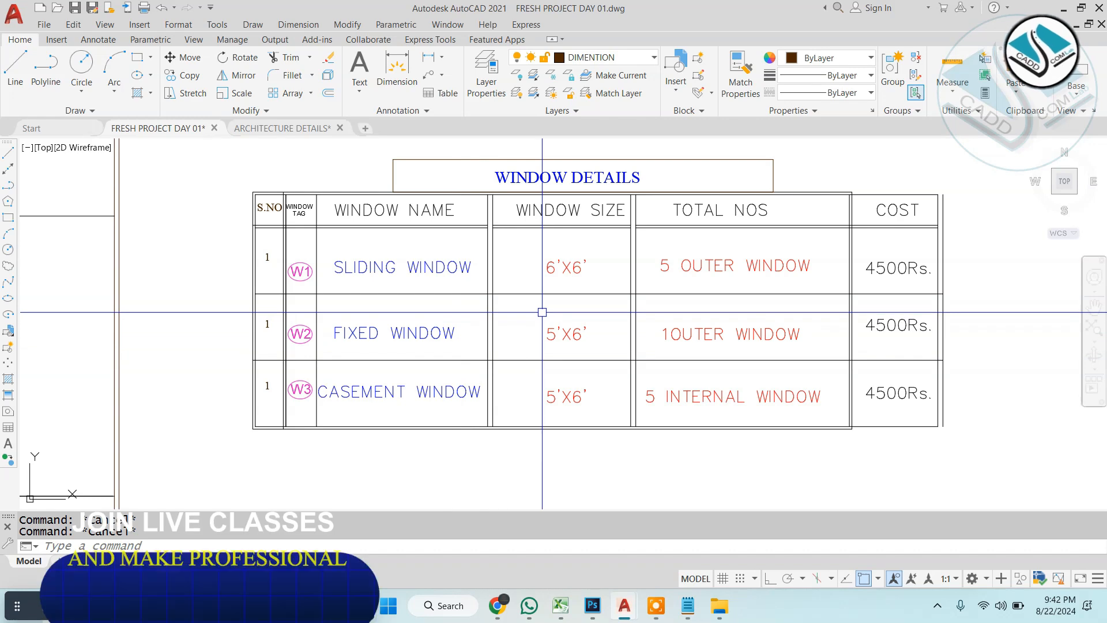
scroll(542, 311, "down", 2)
middle_click_drag(670, 310, 521, 316)
scroll(653, 297, "up", 2)
scroll(561, 206, "up", 2)
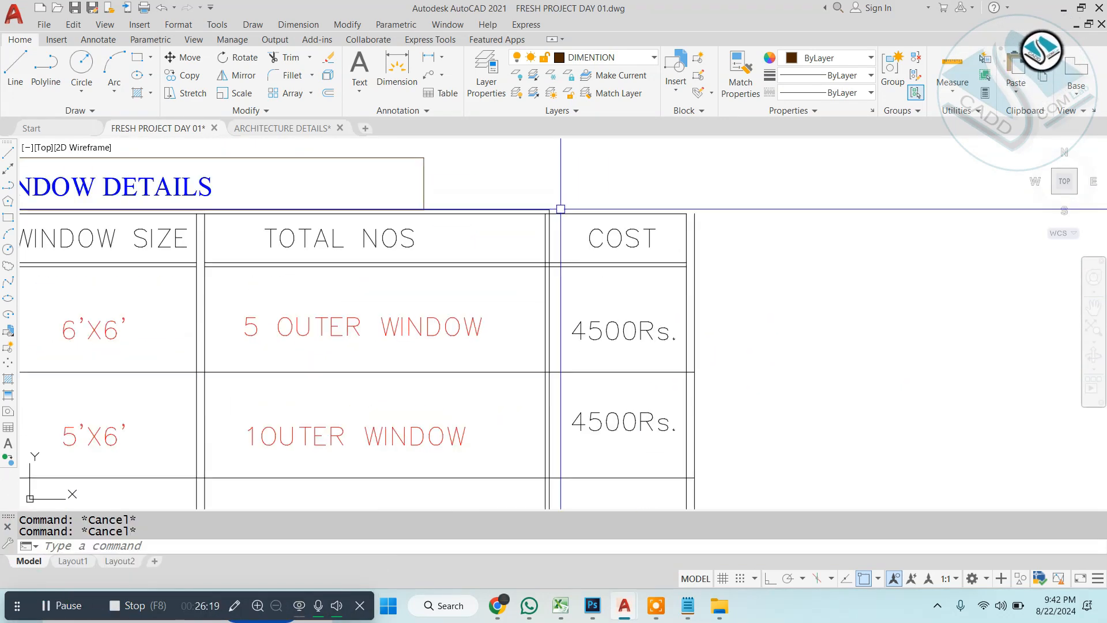
type("x")
key("space")
left_click(531, 196)
left_click(511, 259)
key("space")
Step: Fillet the table's outer top border with the outer vertical line beside COST, using a 0 radius, to close the corner
type("s")
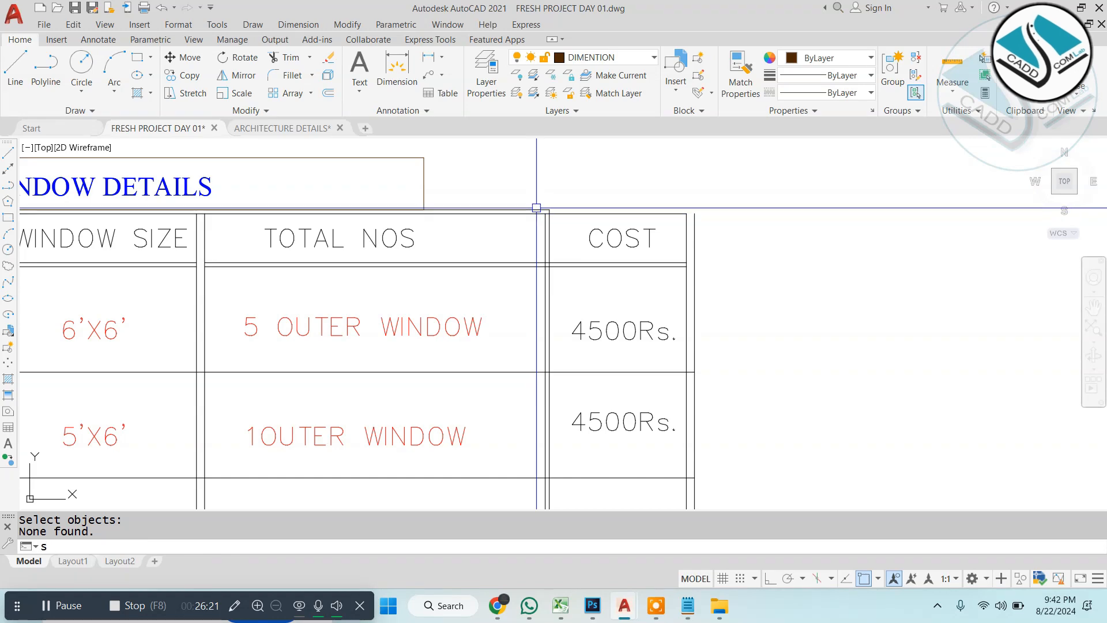
type("f")
key("space")
scroll(536, 213, "up", 2)
left_click(526, 207)
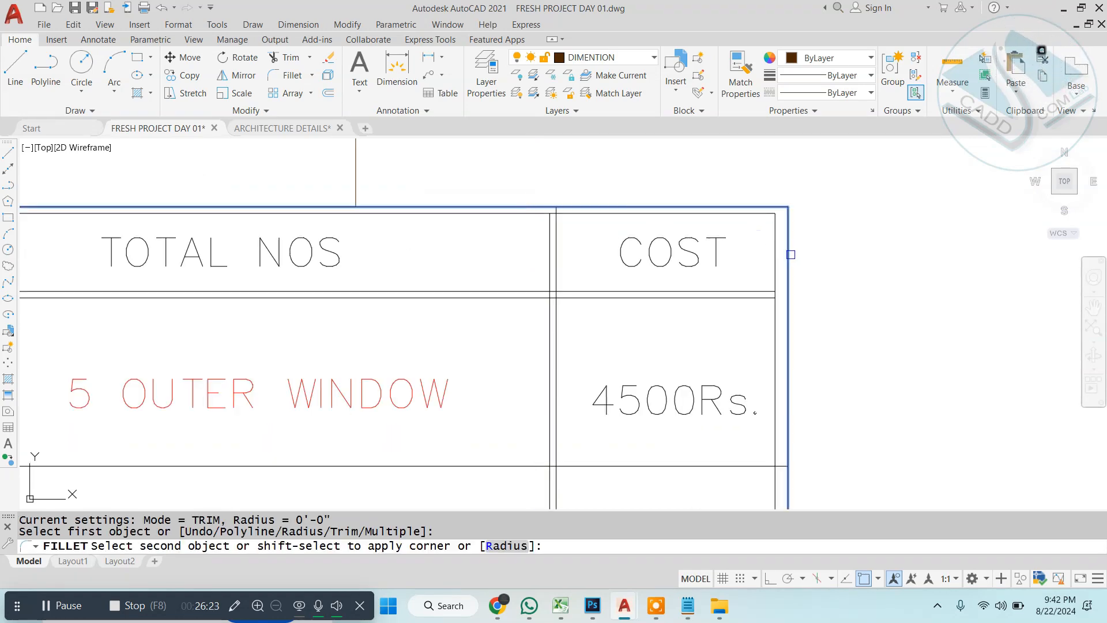
left_click(790, 255)
key("space")
scroll(725, 255, "down", 2)
key("Escape")
scroll(646, 302, "down", 2)
scroll(514, 274, "up", 2)
key("Escape")
Step: Copy the TOTAL NOS header text to the empty space just right of the COST column
left_click(539, 286)
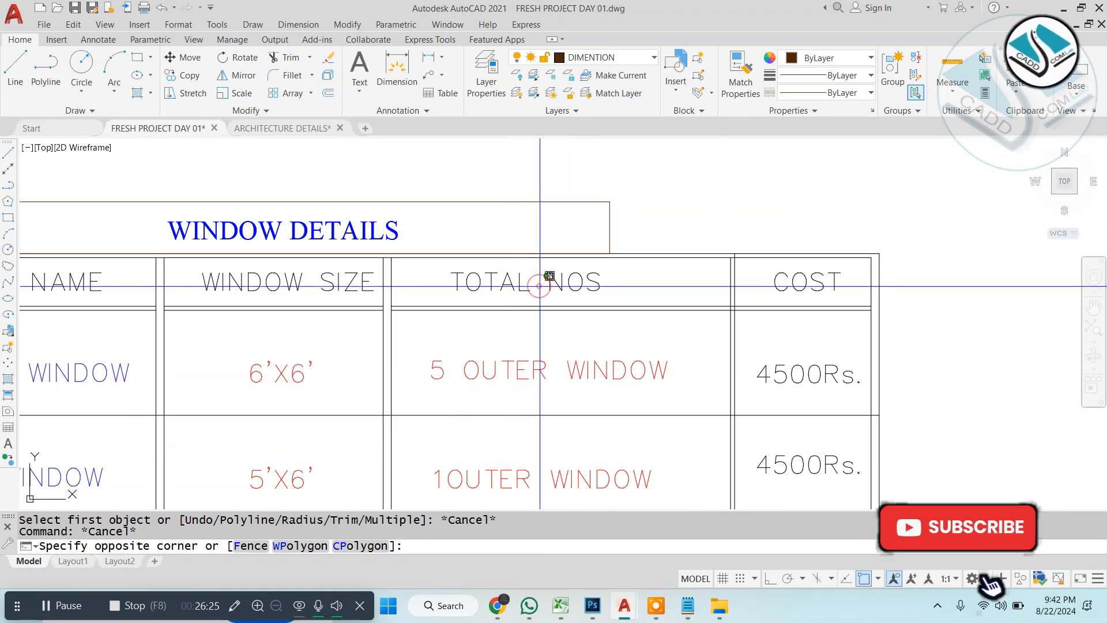
left_click(483, 274)
type("c")
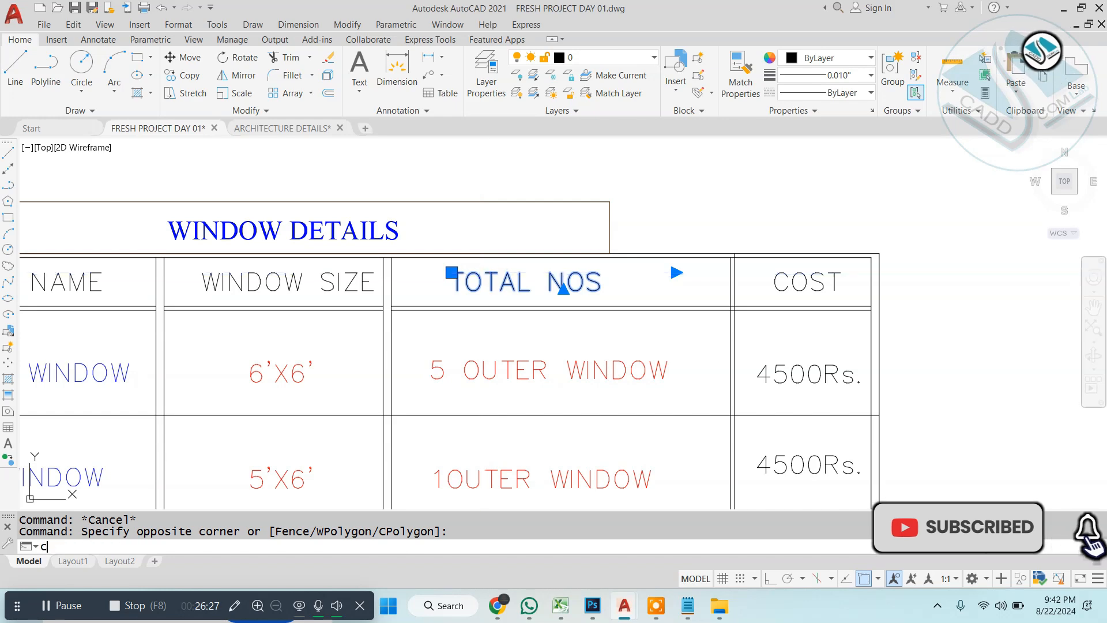
type("o")
key("space")
left_click(453, 272)
middle_click_drag(737, 295, 530, 273)
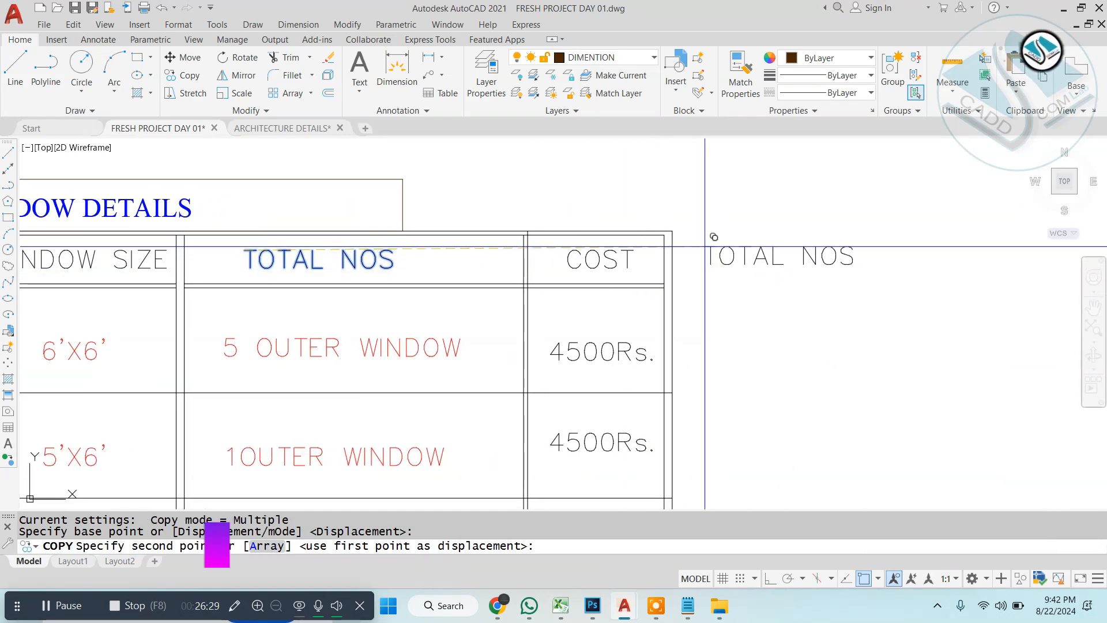
left_click(689, 243)
key("Escape")
Step: Change the copied header beside COST to AREA in uppercase and set it in Times New Roman
type("rea")
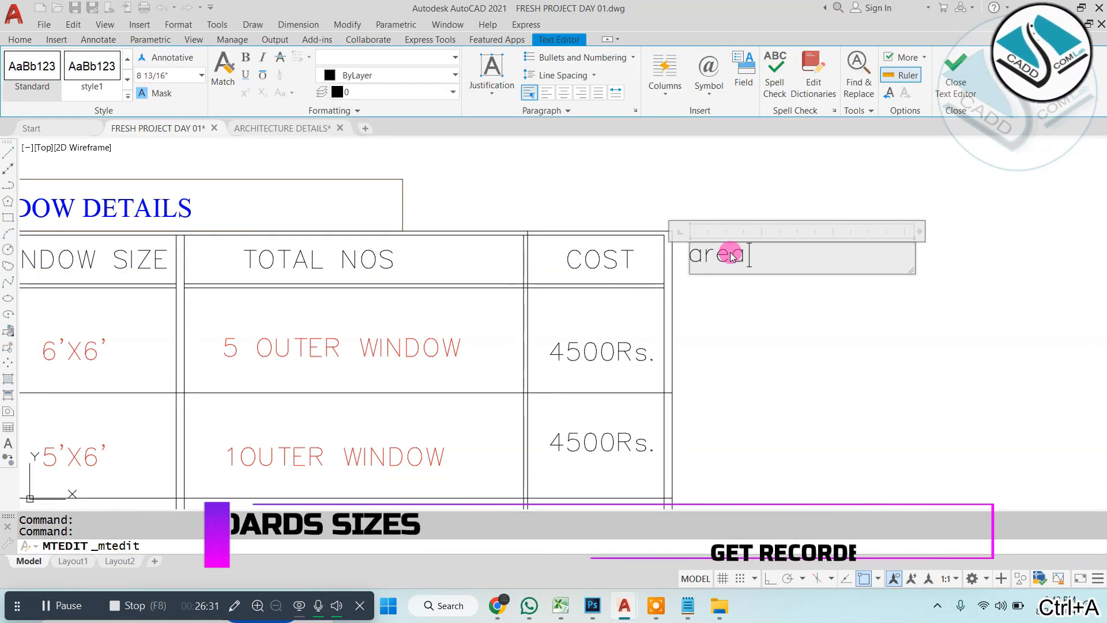
key("ctrl+a")
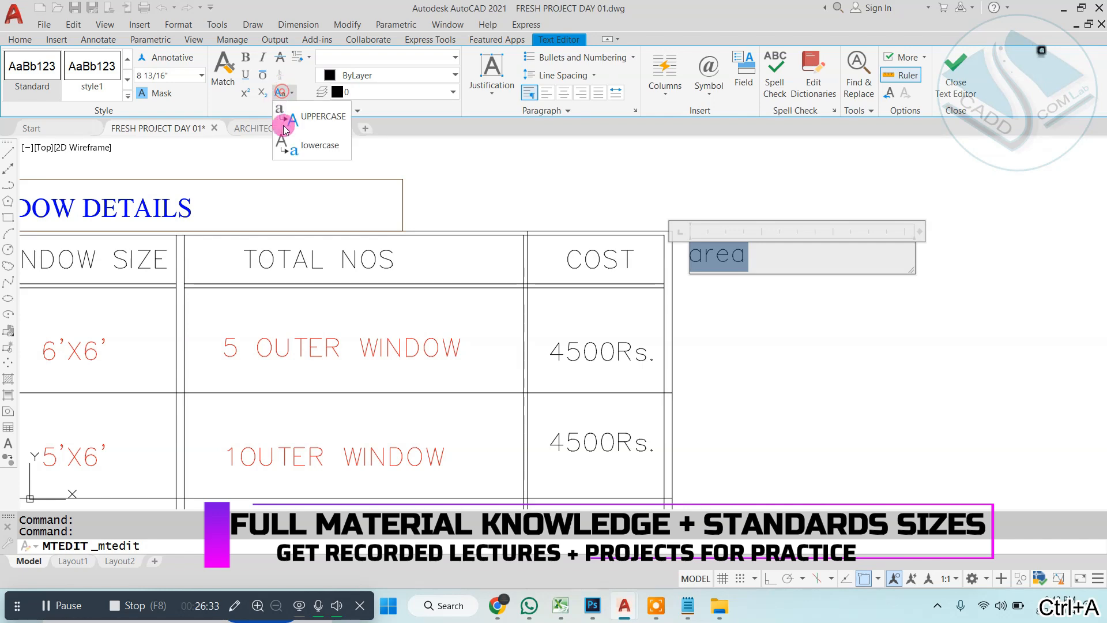
left_click(392, 56)
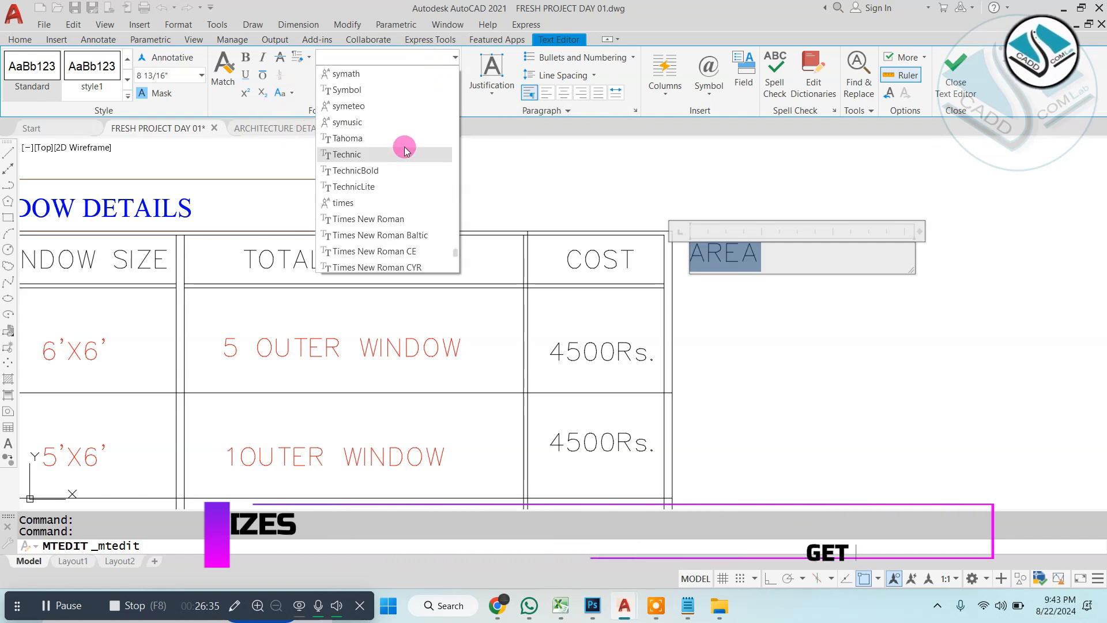
scroll(402, 250, "down", 2)
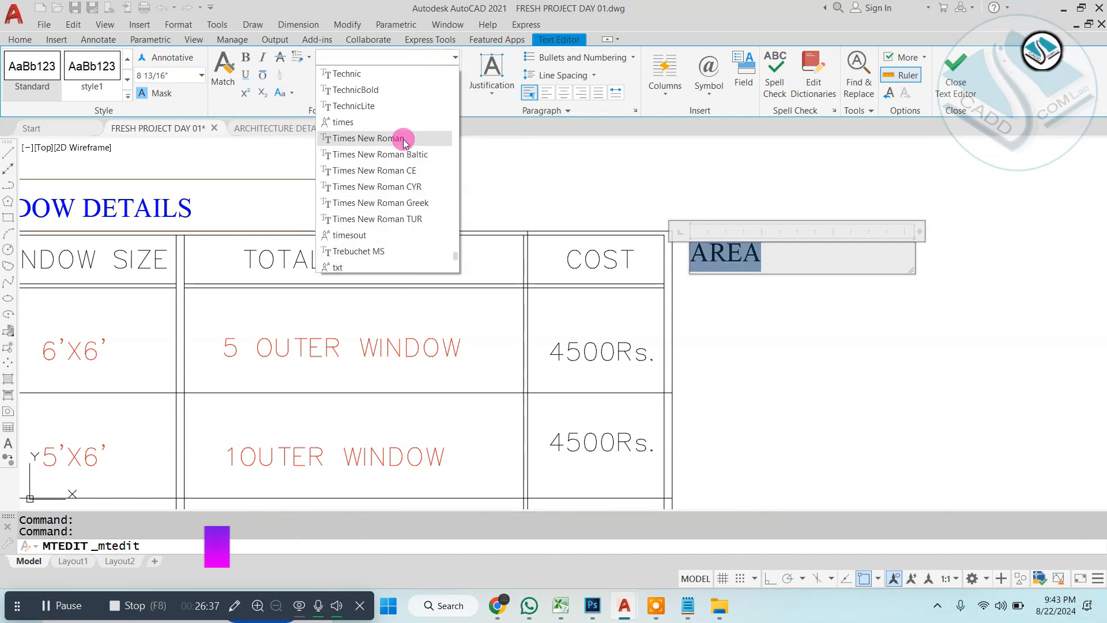
left_click(403, 138)
left_click(704, 184)
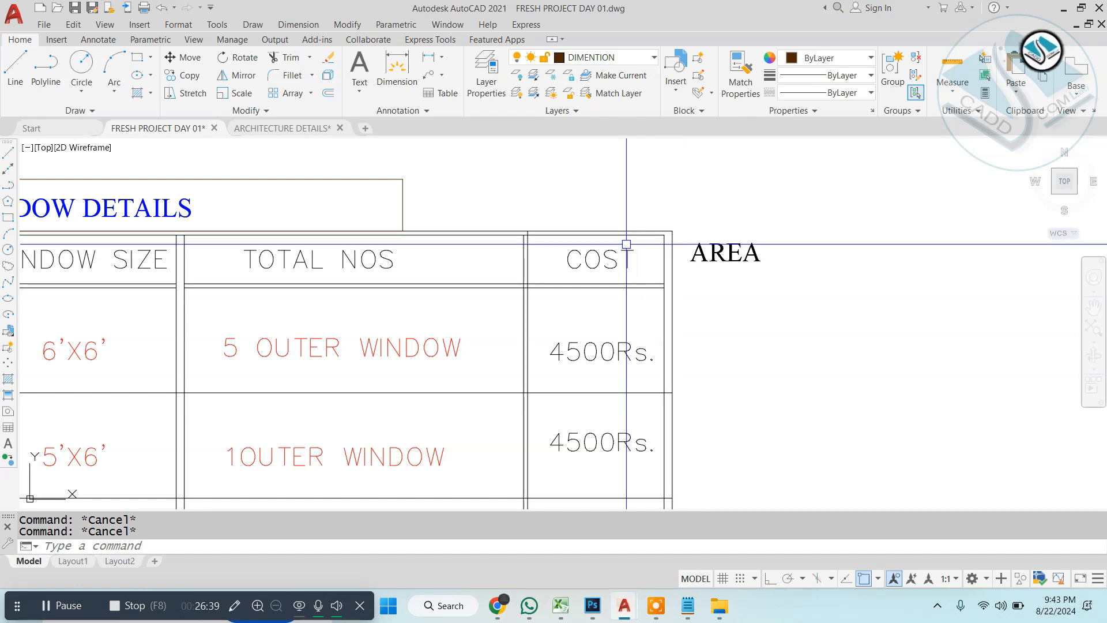
Step: Copy the double vertical line between TOTAL NOS and COST to the right of AREA as the new column's outer border
scroll(626, 244, "down", 3)
left_click(521, 199)
left_click(551, 402)
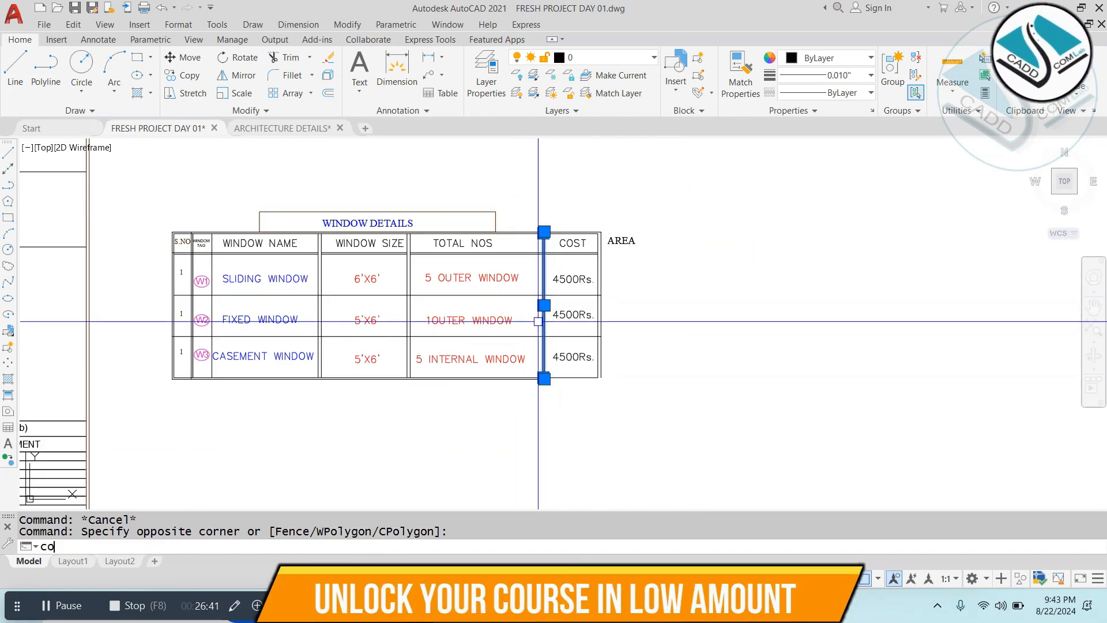
scroll(567, 301, "up", 2)
left_click(601, 319)
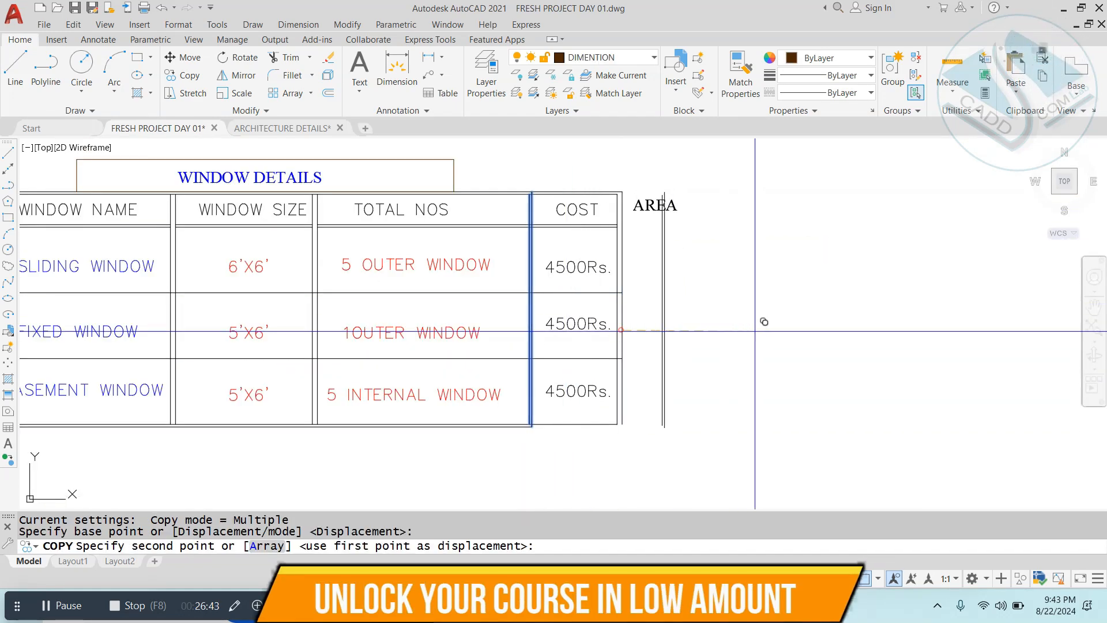
left_click(793, 319)
key("Escape")
Step: Extend the table's horizontal border and row lines across the AREA column to its new outer border
scroll(635, 194, "up", 3)
type("ex")
key("Return")
key("Return")
left_click(570, 191)
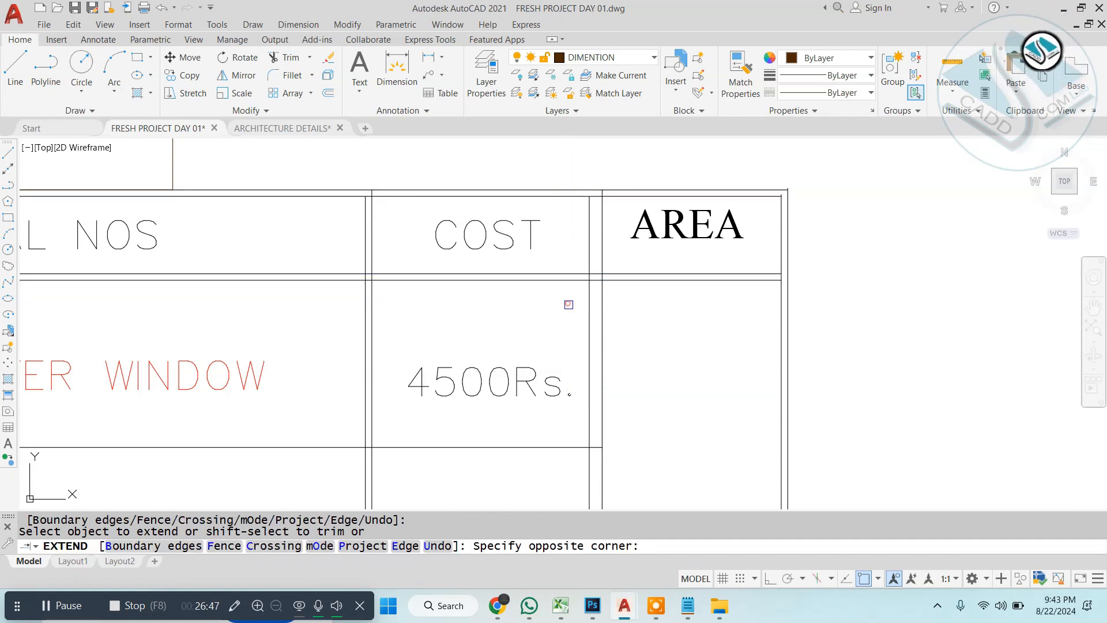
left_click(568, 304)
scroll(605, 267, "down", 3)
scroll(568, 250, "up", 2)
scroll(605, 280, "down", 3)
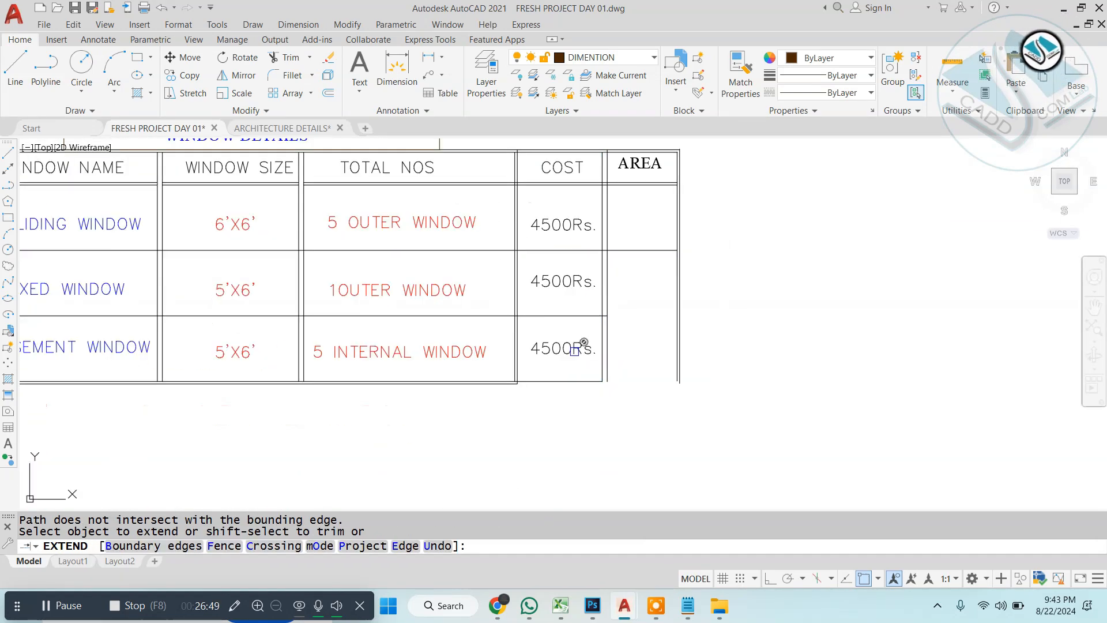
scroll(588, 310, "up", 2)
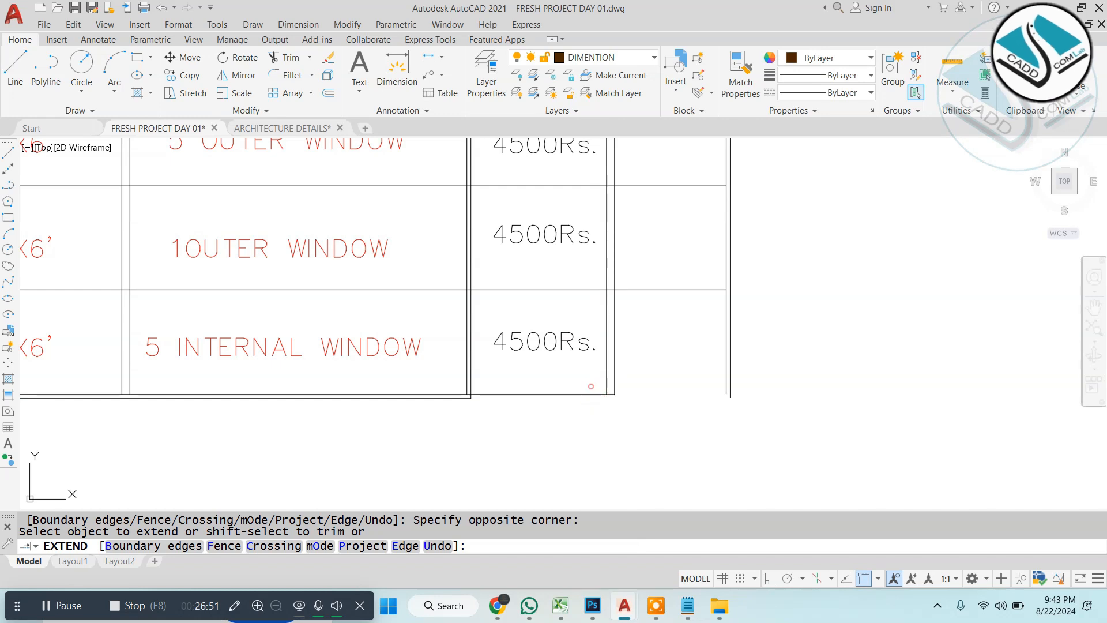
left_click(589, 392)
Step: Draw a horizontal line from the outer bottom corner below TOTAL NOS to beyond the AREA column's right border
key("Escape")
type("l")
key("Return")
scroll(475, 389, "up", 3)
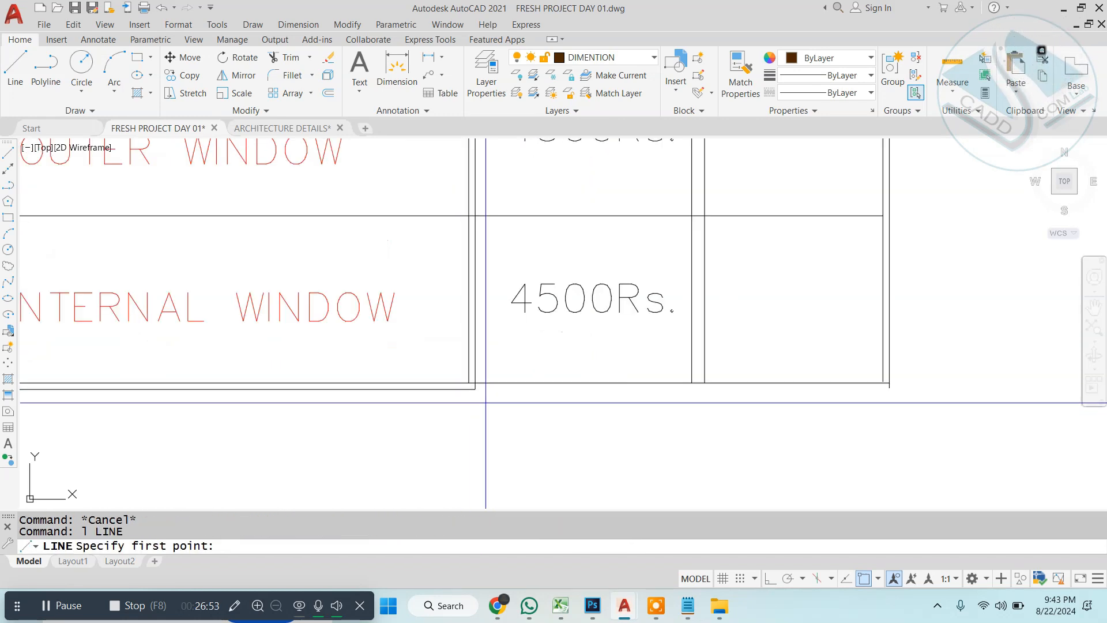
left_click(475, 388)
left_click(1035, 388)
key("Escape")
key("Escape")
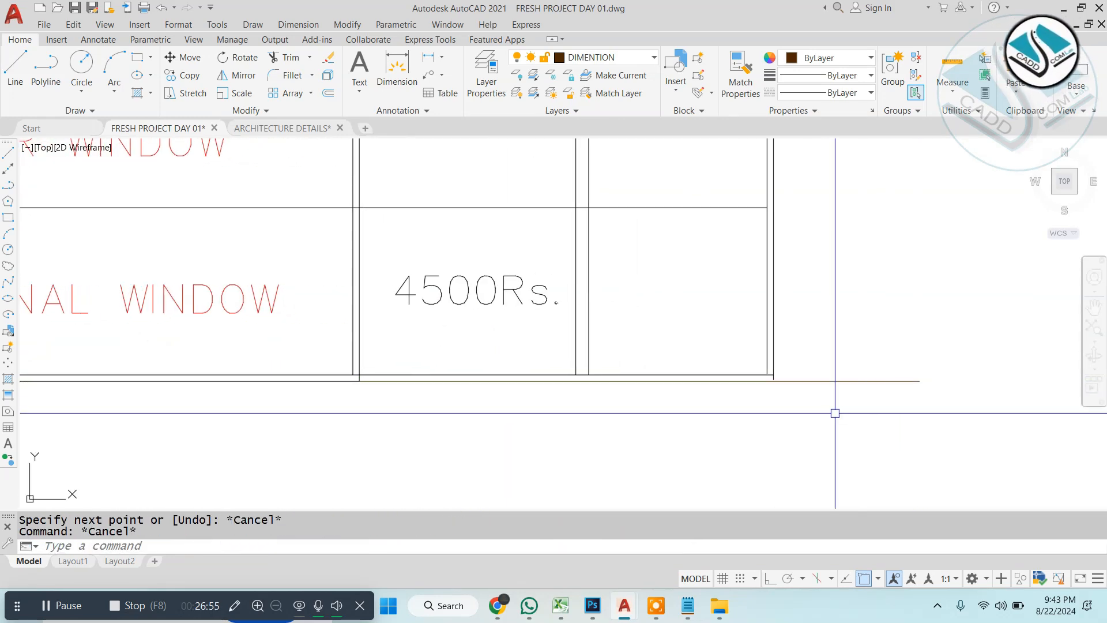
key("Return")
left_click_drag(762, 338, 720, 339)
key("Escape")
key("ctrl+z")
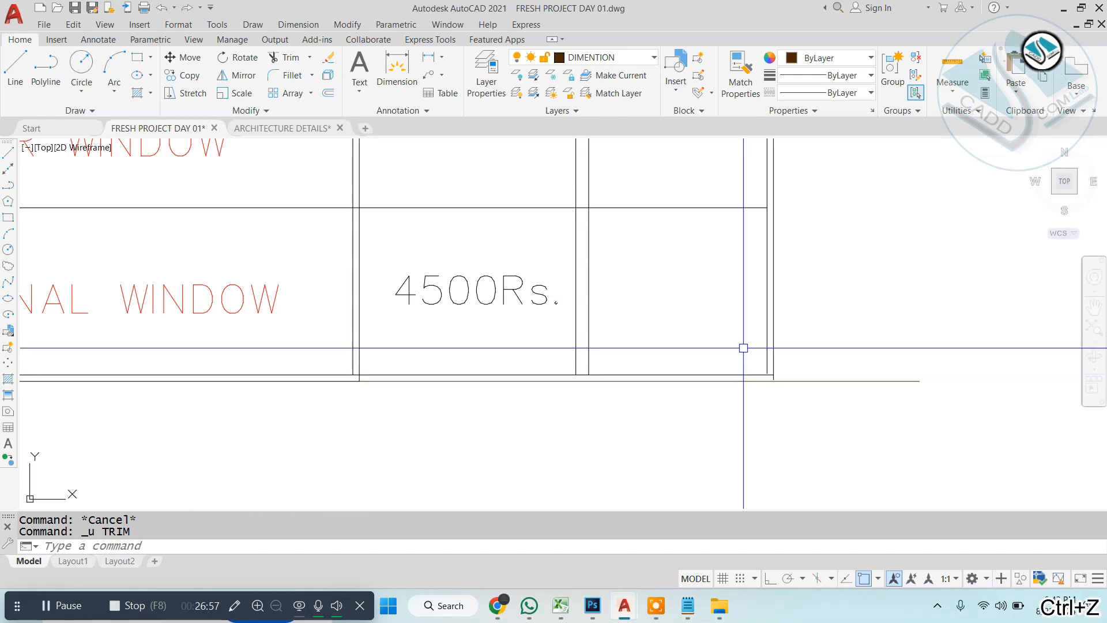
Step: Extend the AREA column's right border lines down to the table's bottom border lines
key("Escape")
type("ex")
key("Return")
key("Return")
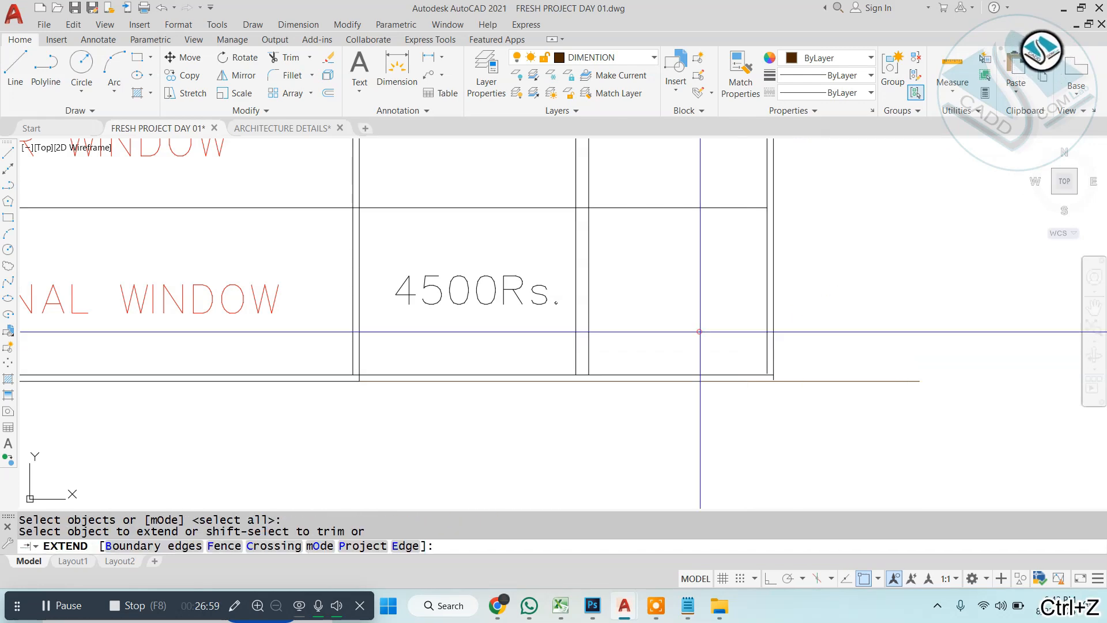
left_click_drag(699, 328, 835, 320)
key("Escape")
key("Escape")
Step: Trim off the part of the new bottom line that overhangs the AREA column's right border
type("tr")
key("Return")
key("Return")
left_click(854, 300)
left_click(835, 392)
key("Escape")
key("Escape")
scroll(767, 364, "down", 6)
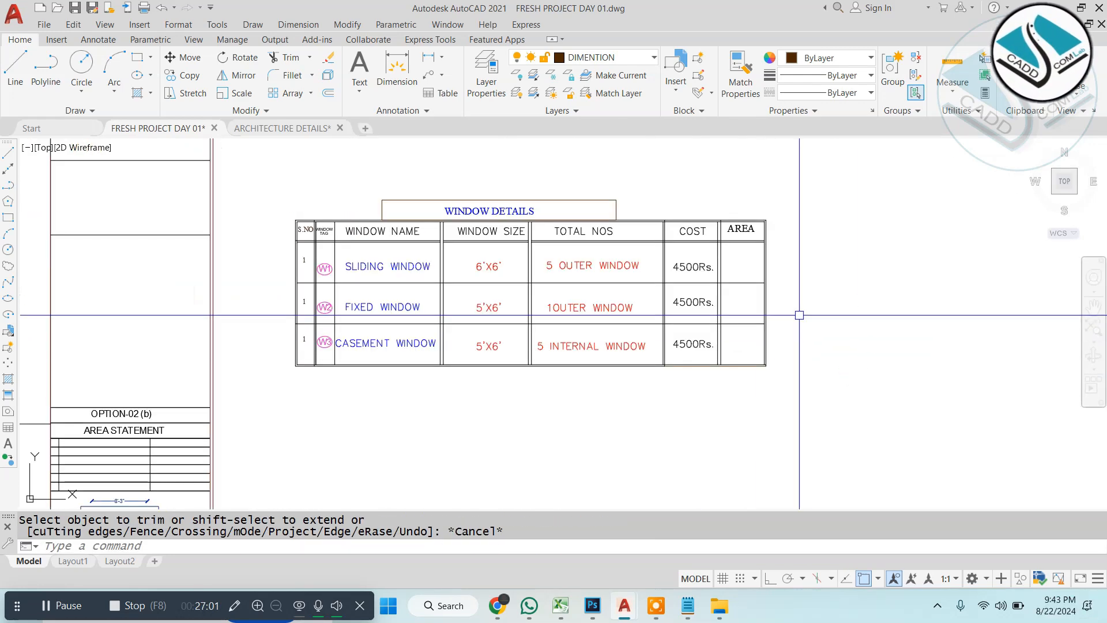
Step: Stretch the outer border of the AREA column outward to widen the column
middle_click_drag(798, 314, 695, 315)
key("Escape")
scroll(686, 313, "up", 2)
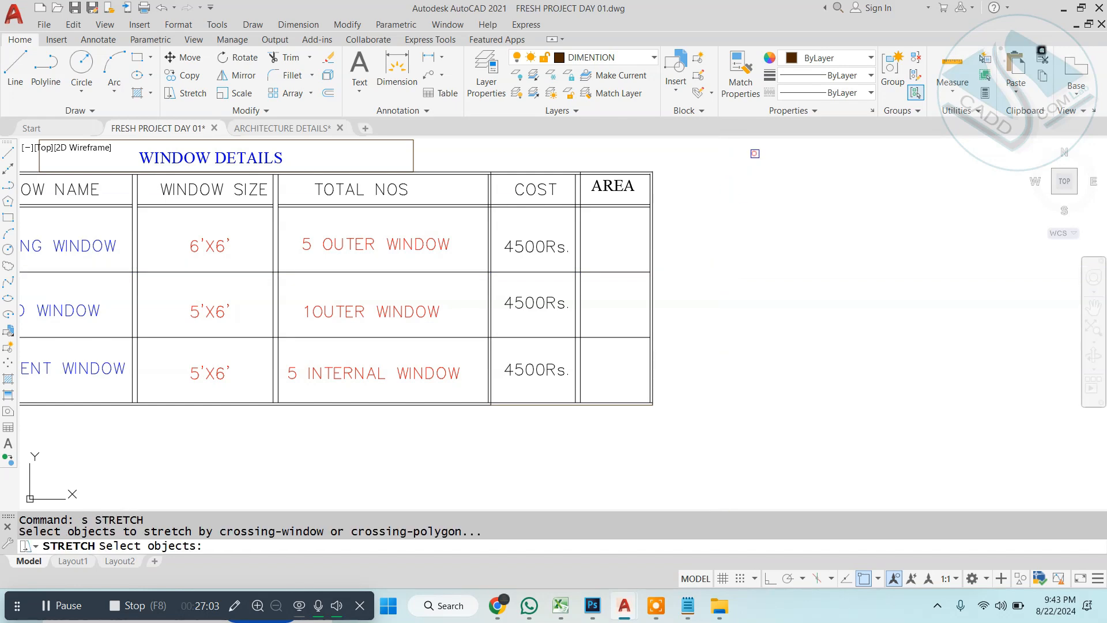
left_click(754, 153)
left_click(663, 404)
key("Return")
left_click(745, 411)
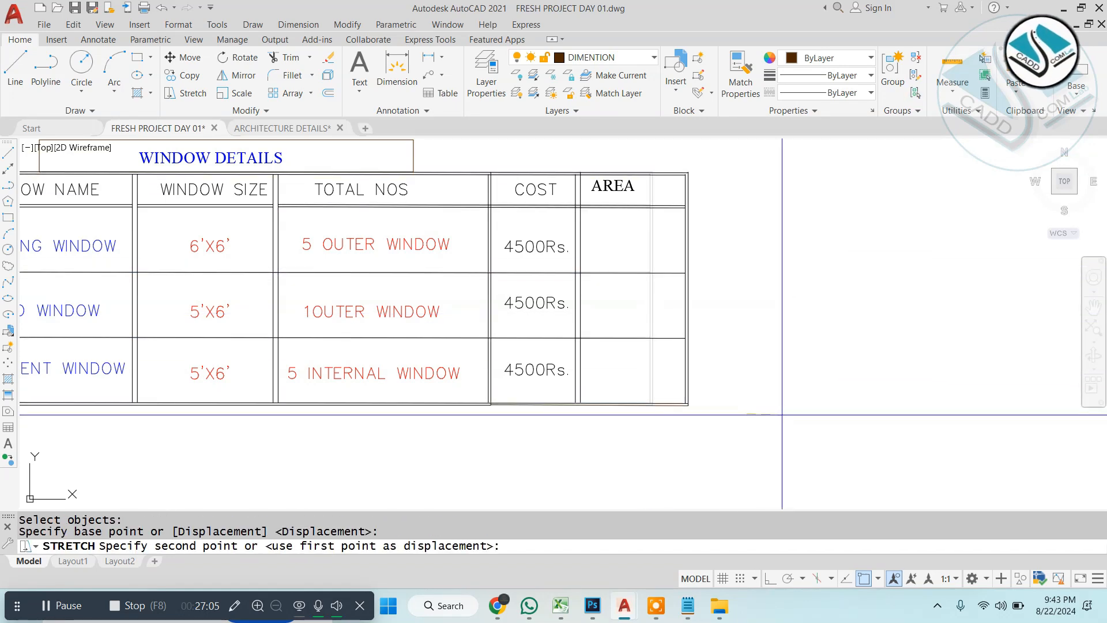
key("F8")
left_click(785, 415)
key("Escape")
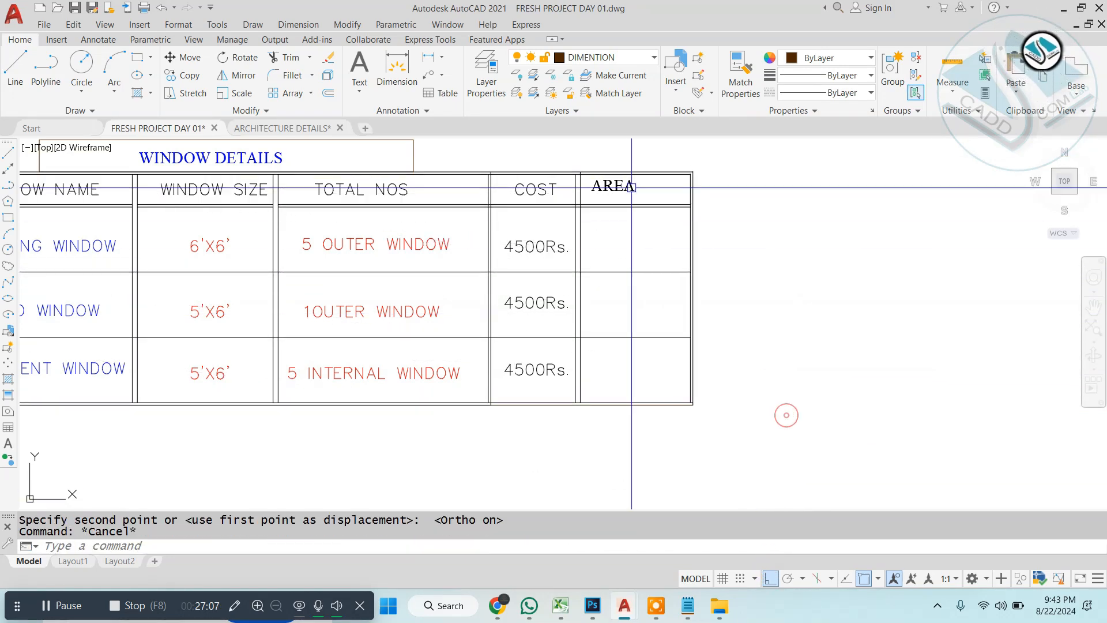
Step: Move the AREA heading horizontally to the middle of its widened column
scroll(631, 186, "up", 2)
left_click(631, 184)
type("m")
key("Return")
left_click(633, 182)
left_click(688, 182)
key("Escape")
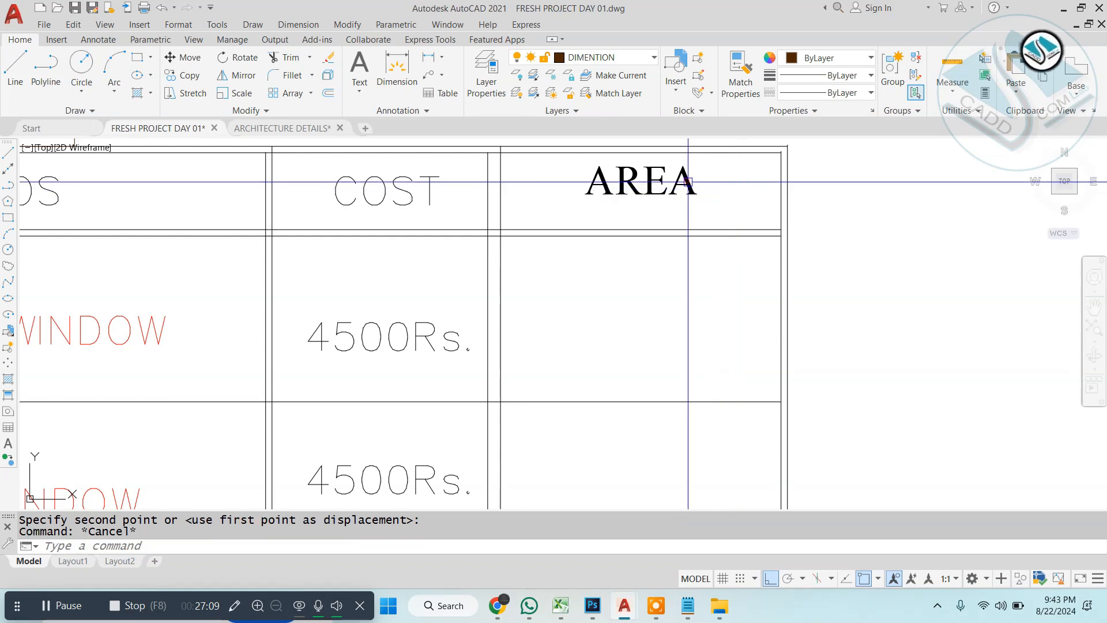
Step: Copy the AREA heading straight down into the sliding window row and change the copy to uppercase BEDROOM
left_click(687, 181)
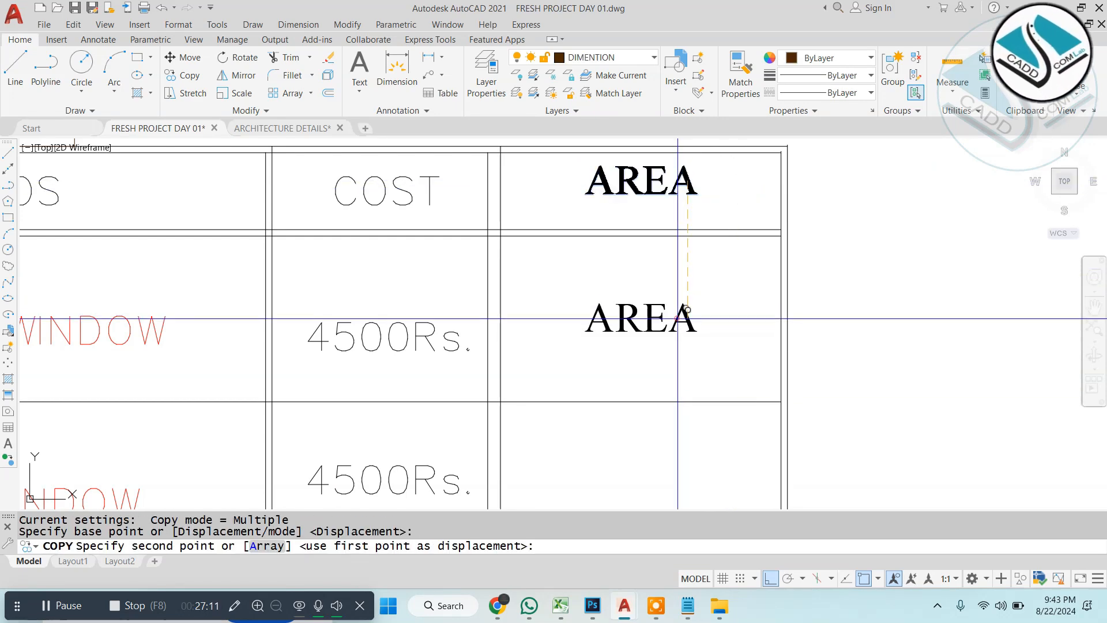
left_click(687, 318)
key("Escape")
double_click(683, 304)
type("bedroom")
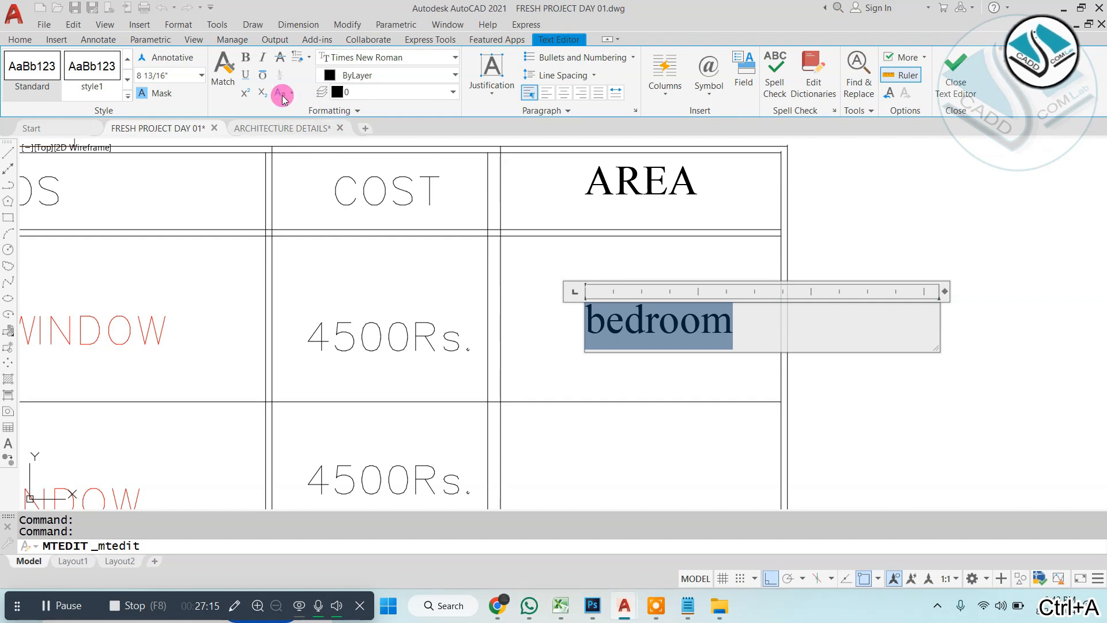
left_click(645, 260)
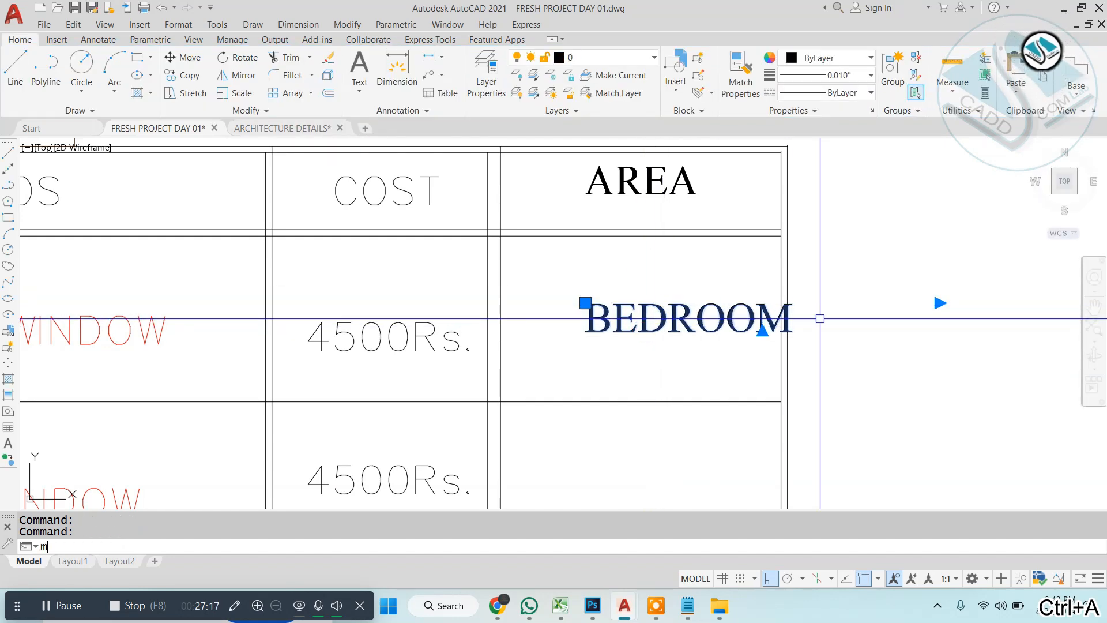
Step: Move the BEDROOM text sideways so it sits centred within the AREA cell of the sliding window row
type("m")
key("Return")
left_click(946, 318)
left_click(909, 322)
key("Escape")
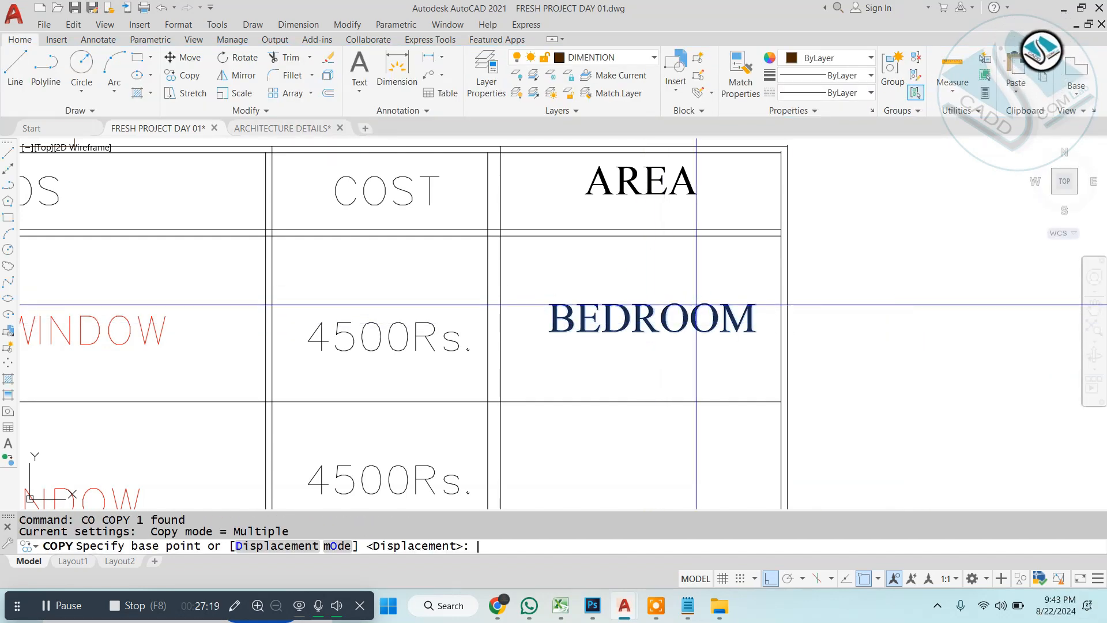
Step: Copy the BEDROOM text down into the AREA cells of the fixed window and casement window rows
left_click(695, 304)
scroll(686, 311, "down", 1)
scroll(691, 346, "down", 3)
left_click(684, 252)
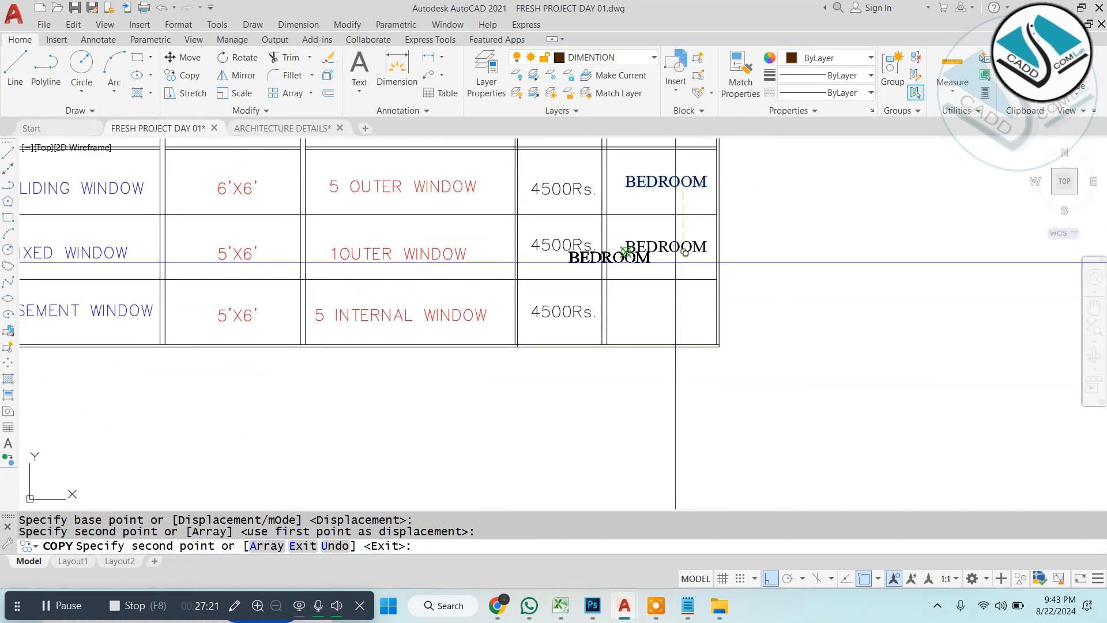
key("Escape")
scroll(664, 301, "up", 2)
left_click(700, 285)
key("Escape")
key("Escape")
key("Escape")
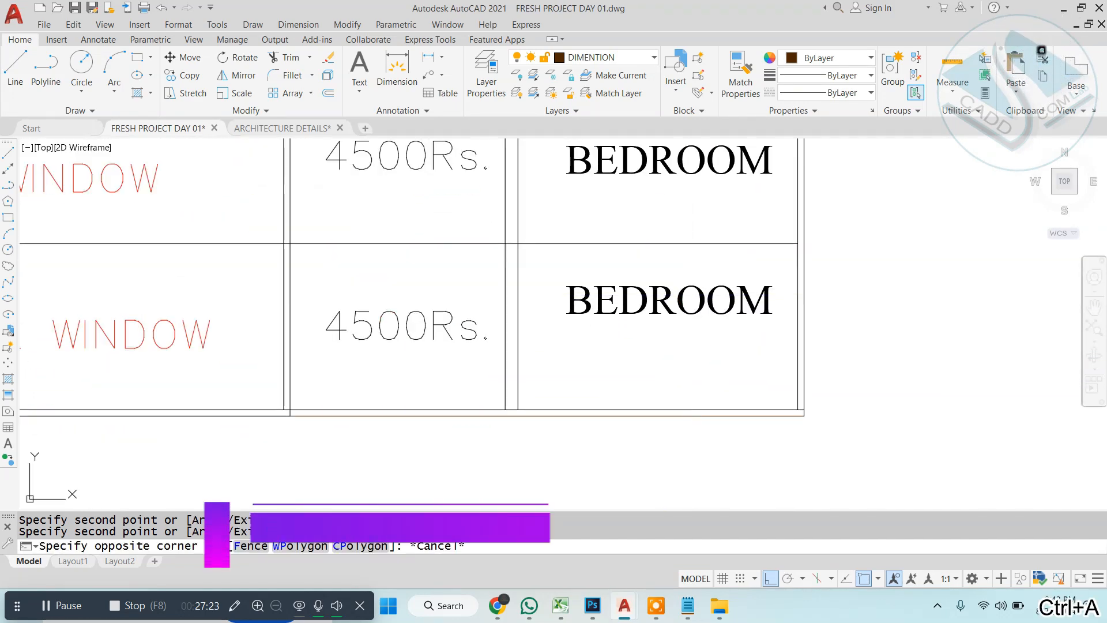
Step: Change the AREA text of the casement window row to DRG.ROOM in uppercase
left_click(669, 300)
double_click(667, 299)
type("drg.room")
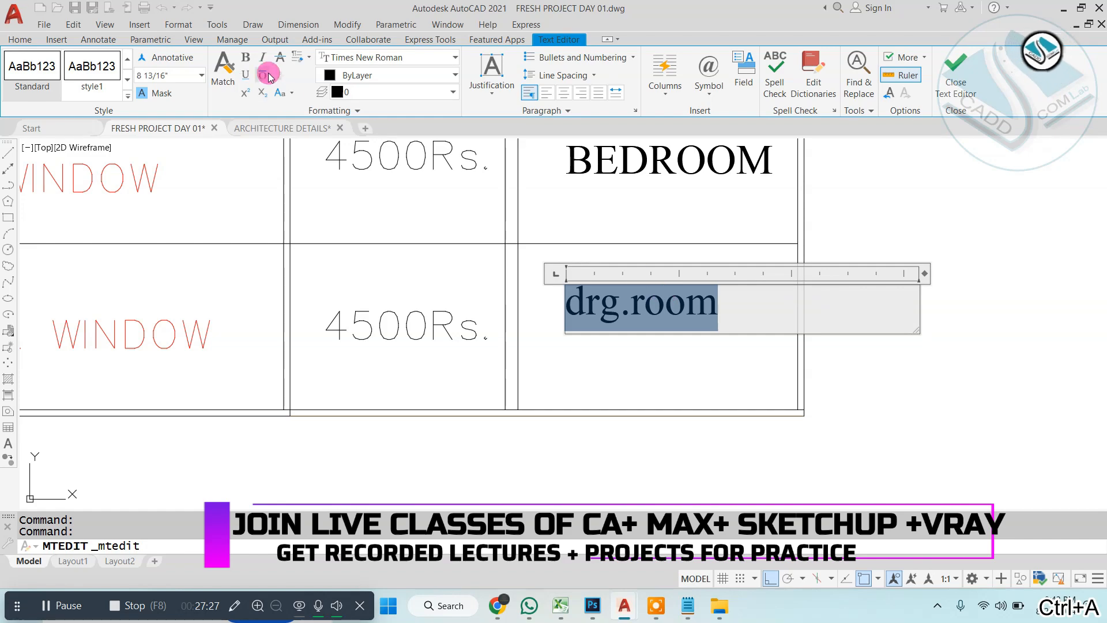
left_click(294, 94)
left_click(313, 141)
left_click(650, 363)
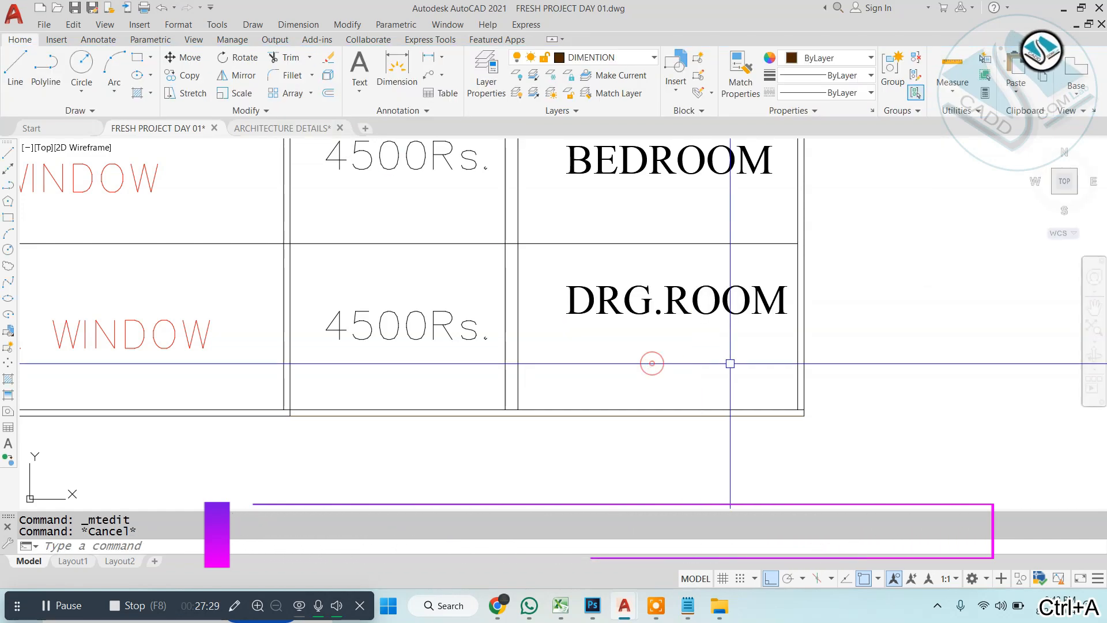
Step: Examine the door and window tags around the rooms on the floor plans and compare them with the window table
scroll(649, 363, "down", 5)
middle_click_drag(650, 363, 573, 317)
scroll(573, 317, "down", 6)
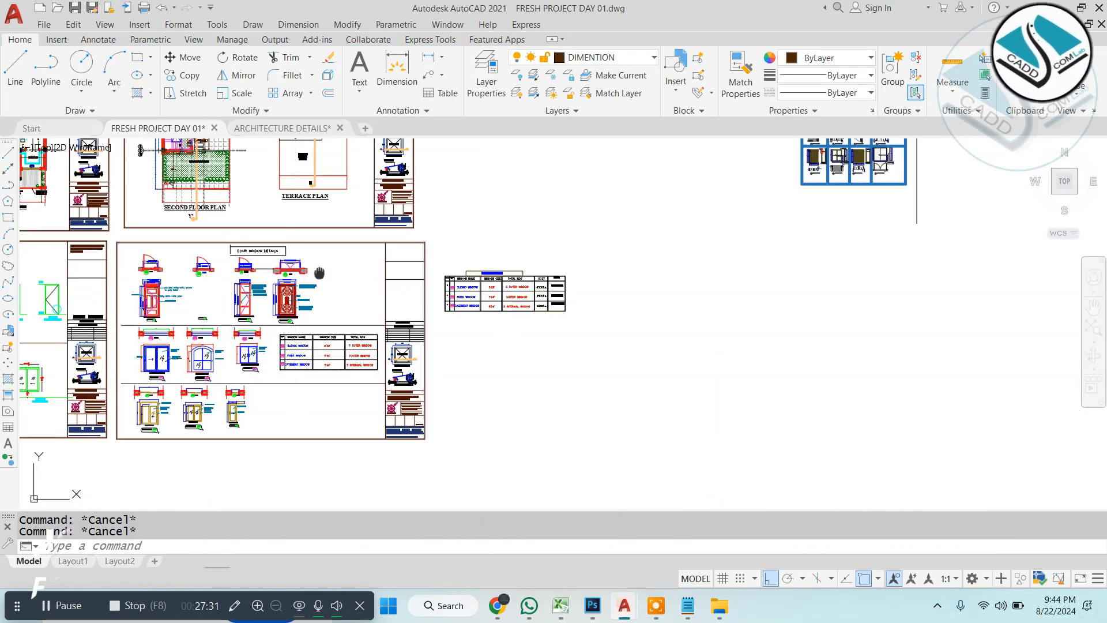
scroll(130, 262, "up", 2)
scroll(130, 262, "up", 8)
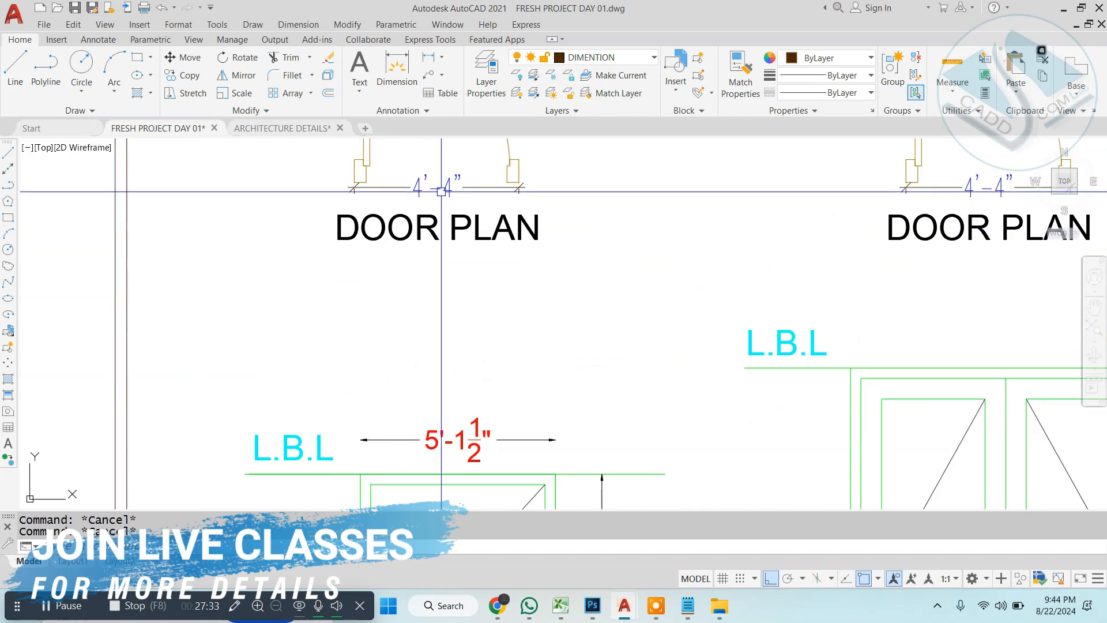
scroll(444, 371, "up", 3)
scroll(440, 371, "down", 6)
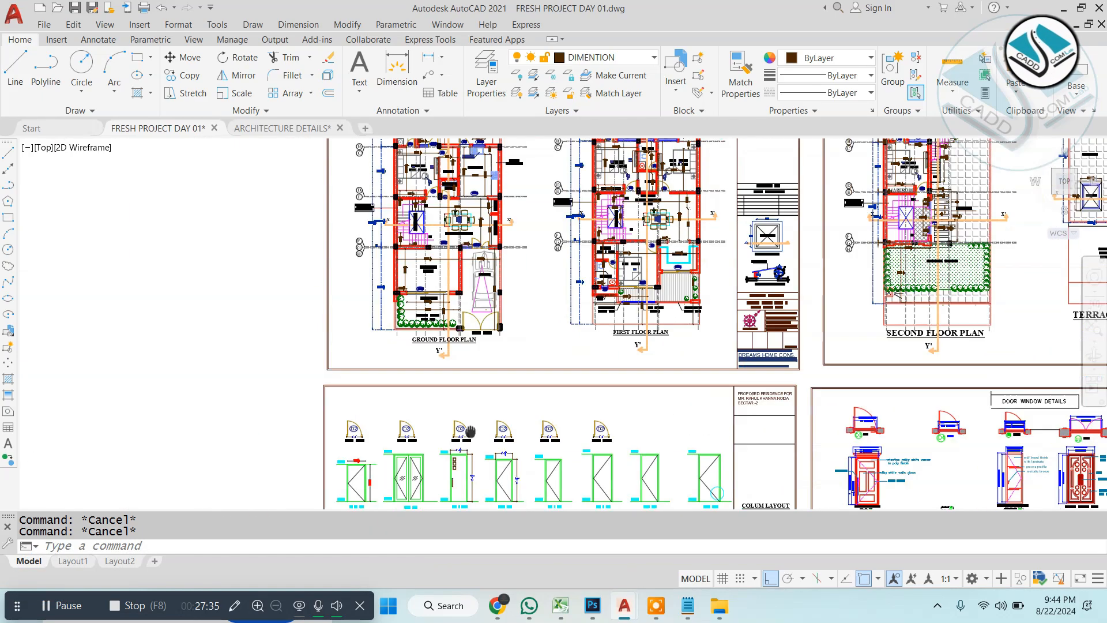
scroll(393, 243, "up", 2)
scroll(393, 243, "up", 10)
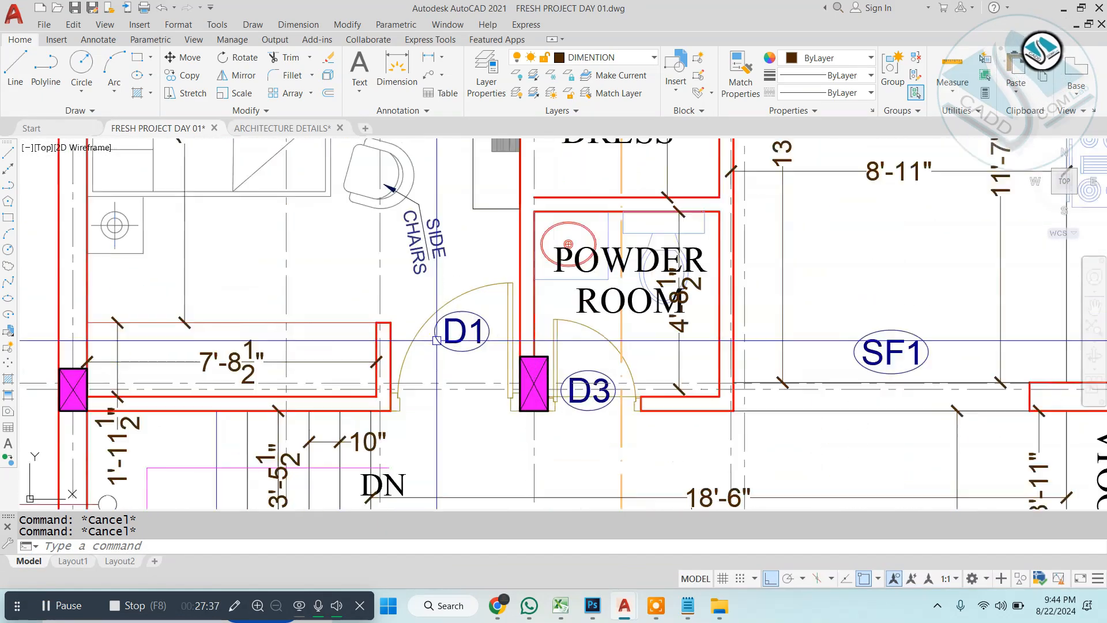
scroll(460, 355, "down", 6)
scroll(432, 238, "up", 4)
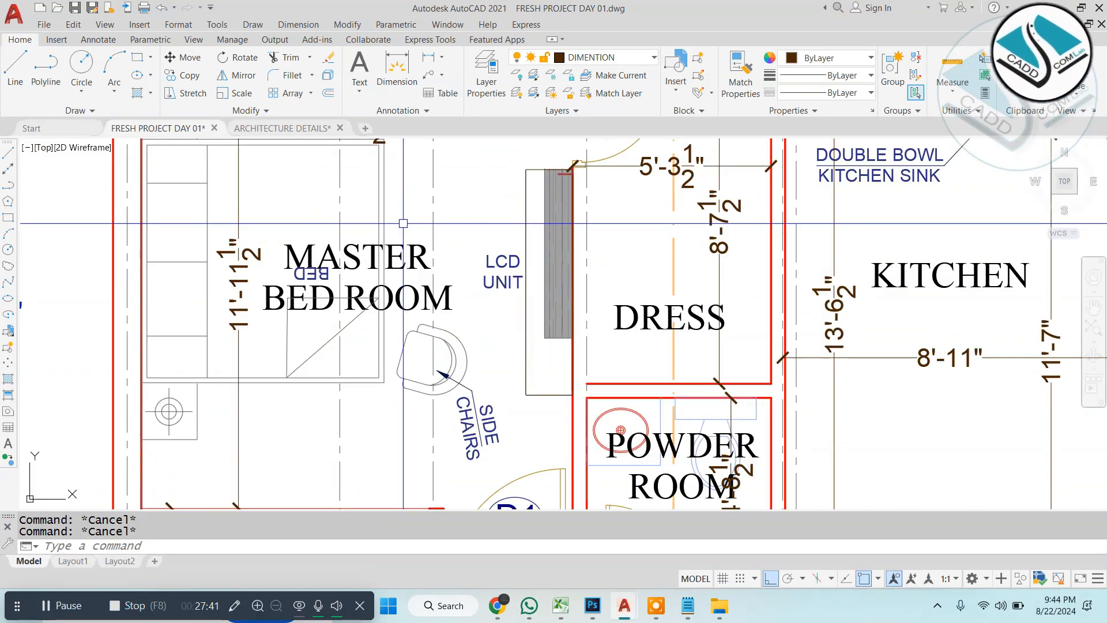
scroll(401, 218, "down", 6)
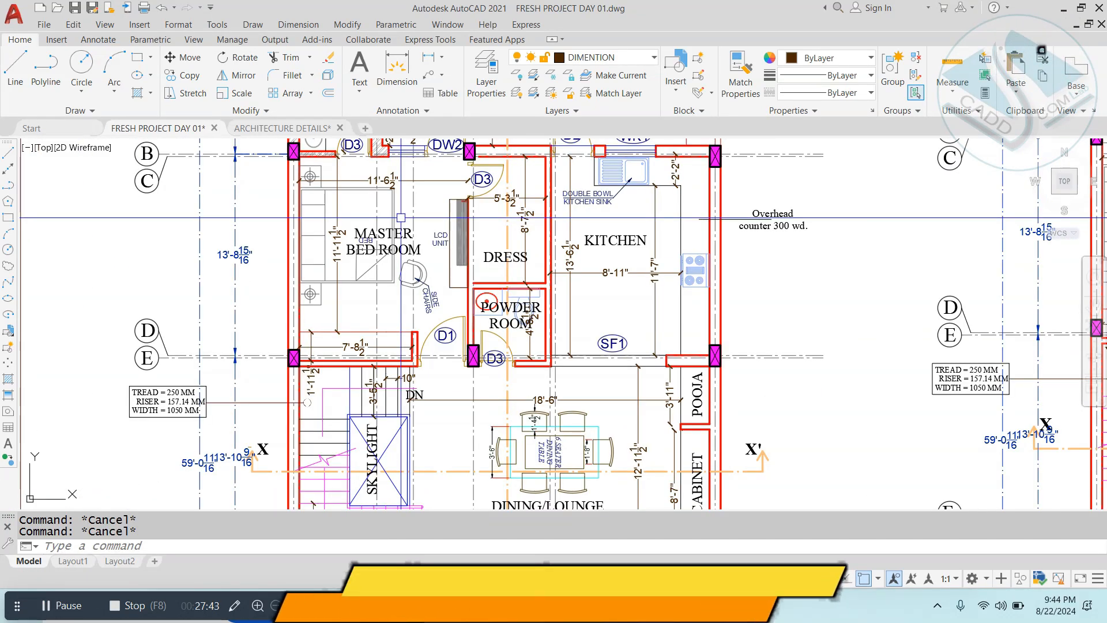
scroll(416, 215, "up", 3)
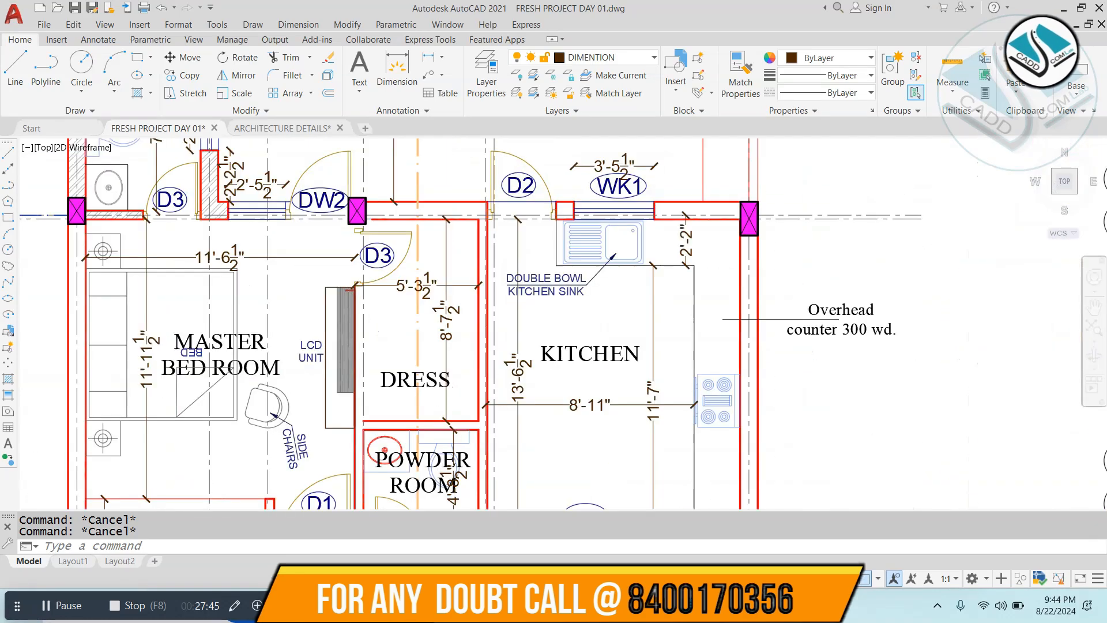
scroll(417, 216, "down", 6)
mouse_move(448, 402)
middle_mouse_down()
mouse_move(437, 203)
mouse_move(472, 257)
mouse_move(438, 441)
middle_mouse_up()
scroll(438, 304, "up", 2)
scroll(438, 303, "down", 4)
scroll(428, 244, "up", 2)
scroll(427, 243, "up", 6)
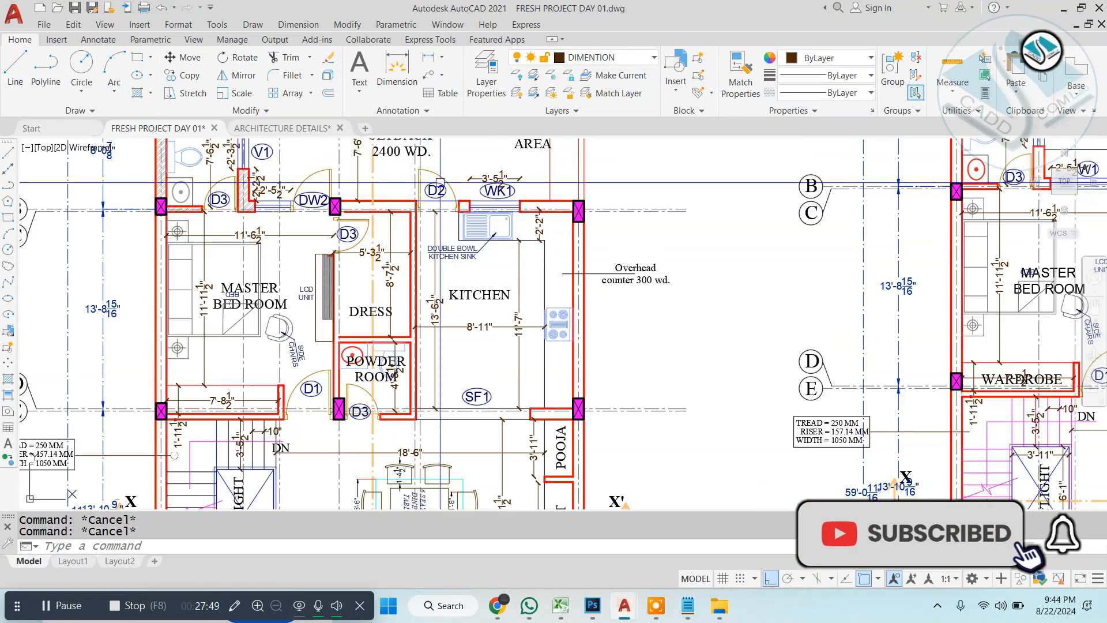
middle_click_drag(450, 147, 452, 245)
scroll(451, 245, "down", 3)
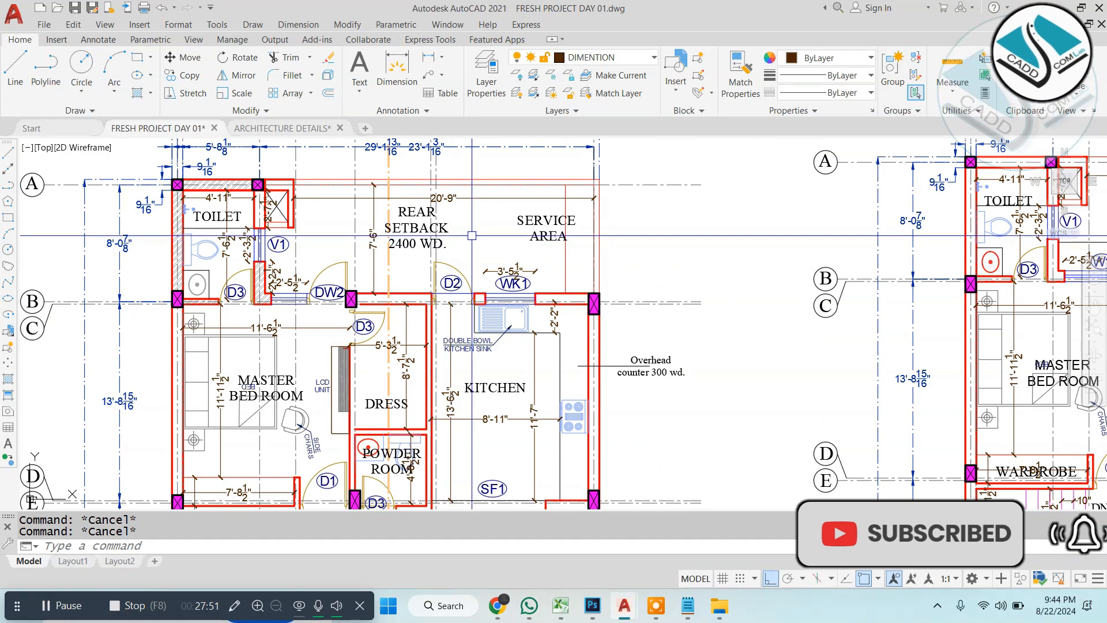
scroll(471, 235, "down", 5)
scroll(841, 314, "up", 5)
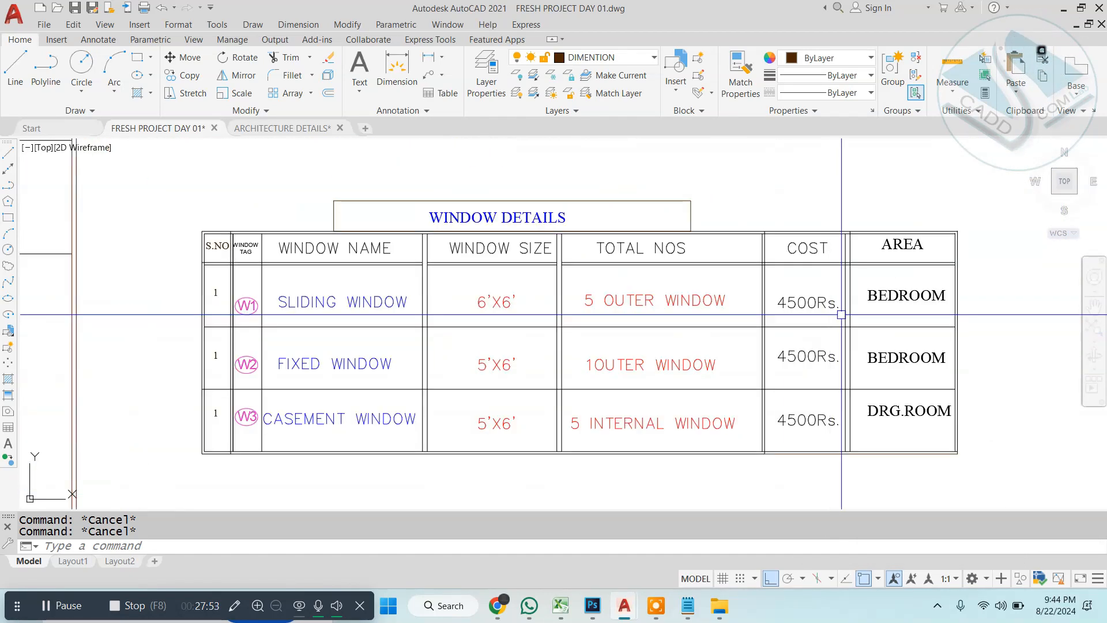
middle_click_drag(841, 314, 717, 281)
middle_click_drag(612, 277, 661, 285)
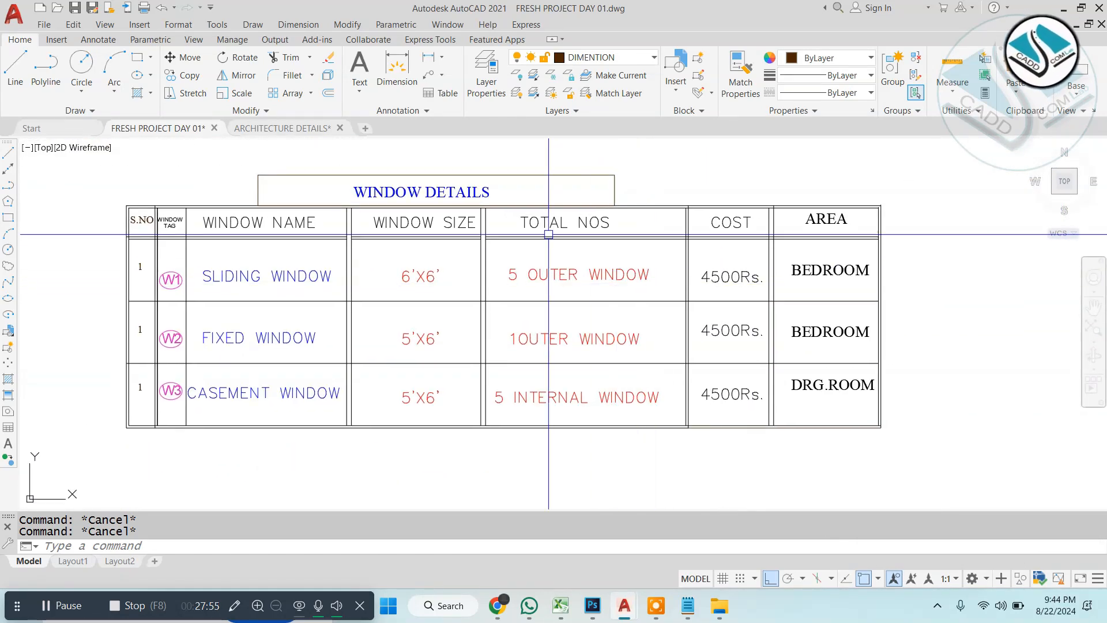
Step: Move the WINDOW DETAILS title and its box horizontally towards the middle of the table
left_click(646, 159)
left_click(366, 201)
type("m")
key("Return")
left_click(764, 173)
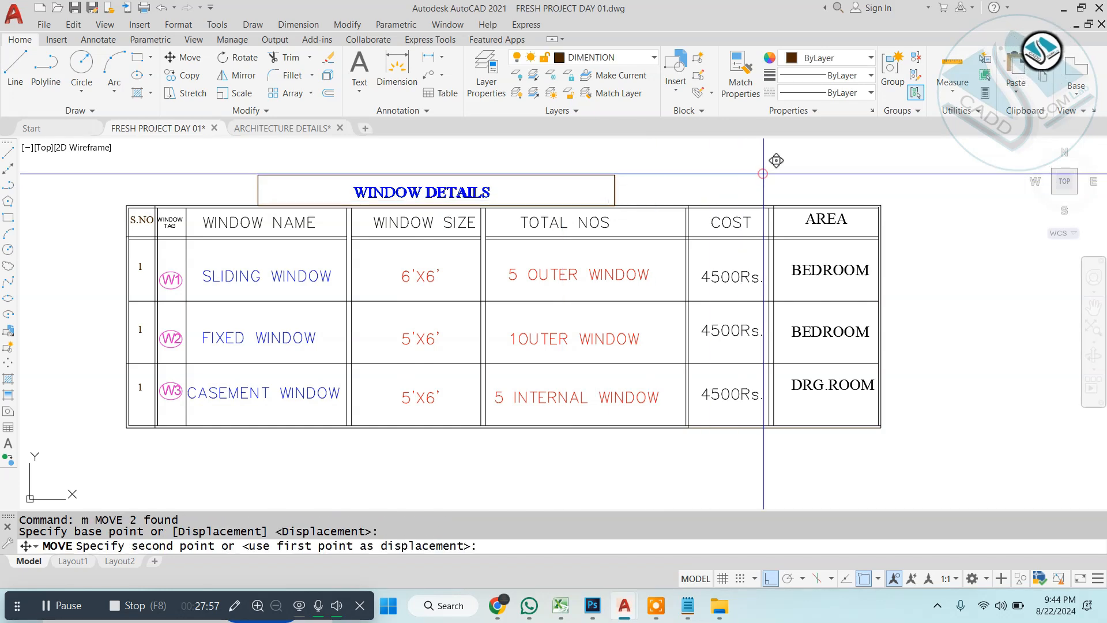
key("Escape")
Step: Move the whole window table with its title into the door window details sheet, against the lower corner beside the title block
scroll(667, 286, "down", 3)
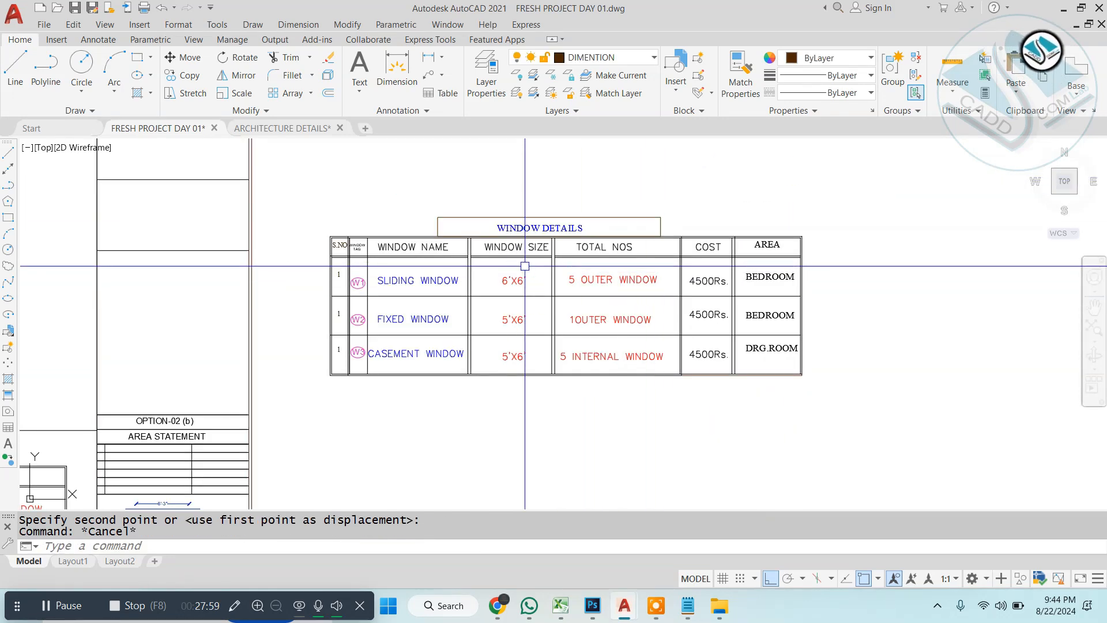
scroll(554, 271, "down", 4)
left_click(765, 218)
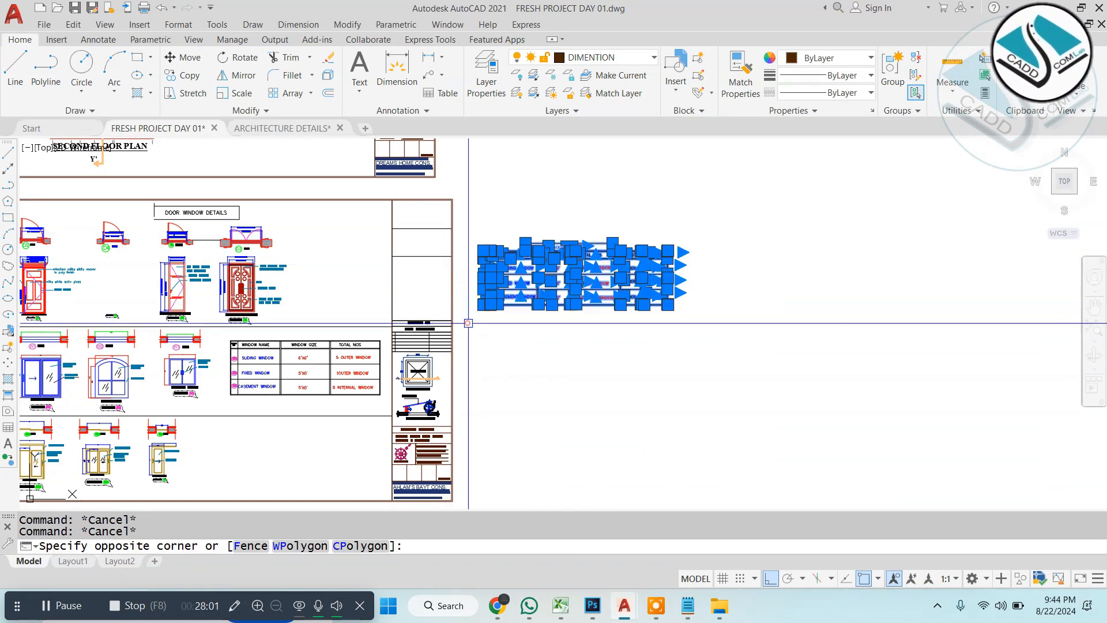
key("Return")
scroll(677, 306, "up", 5)
left_click(691, 274)
scroll(691, 276, "down", 5)
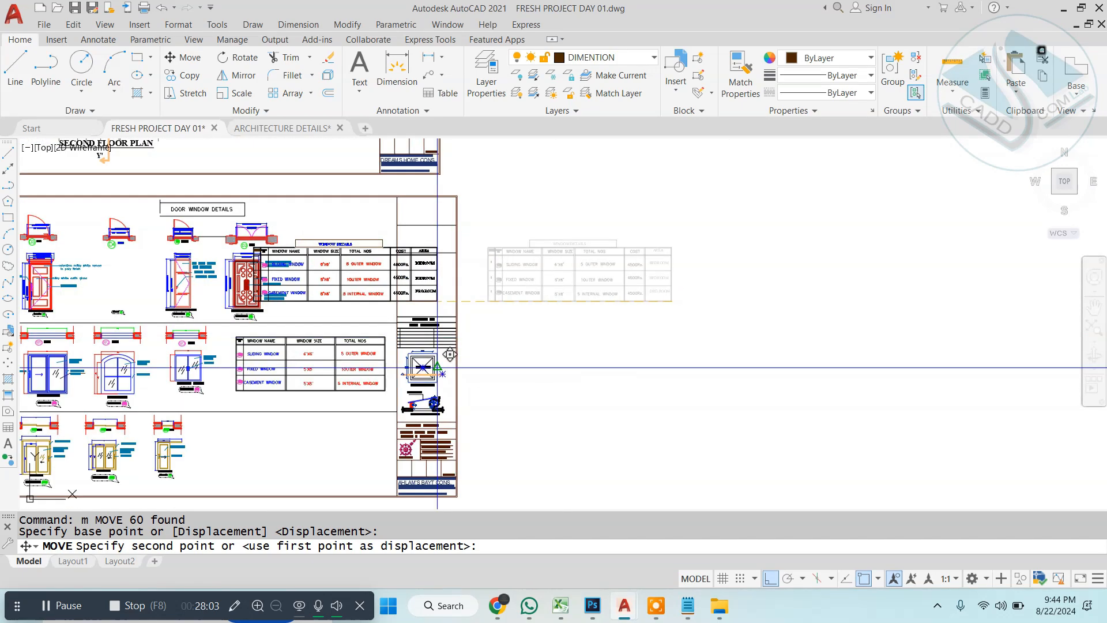
scroll(759, 471, "up", 2)
left_click(770, 578)
scroll(757, 395, "up", 4)
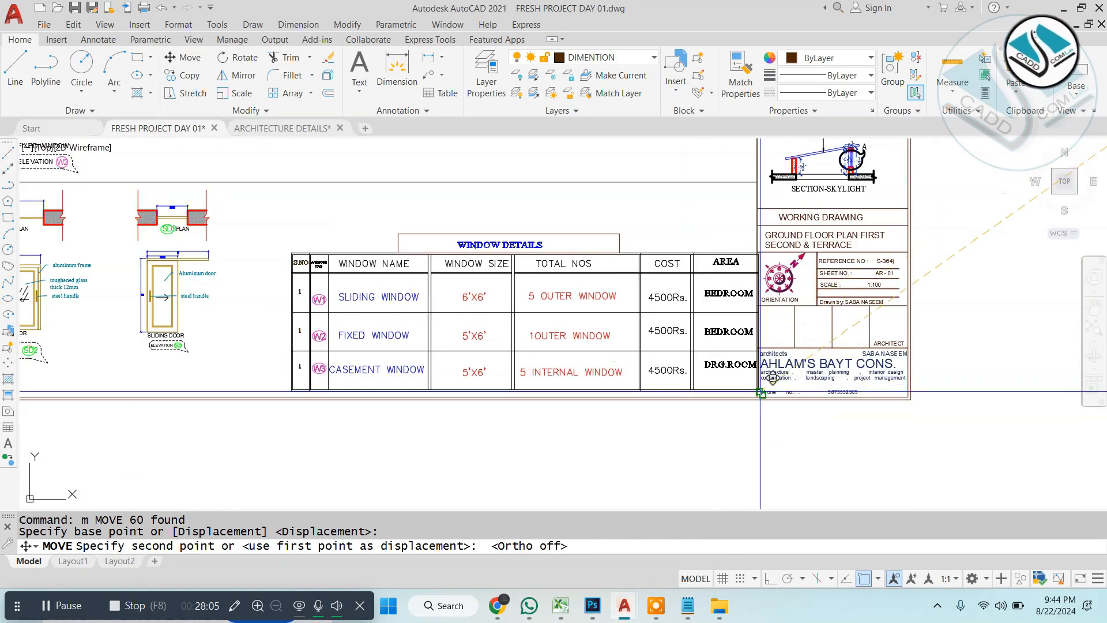
key("Escape")
scroll(528, 383, "down", 4)
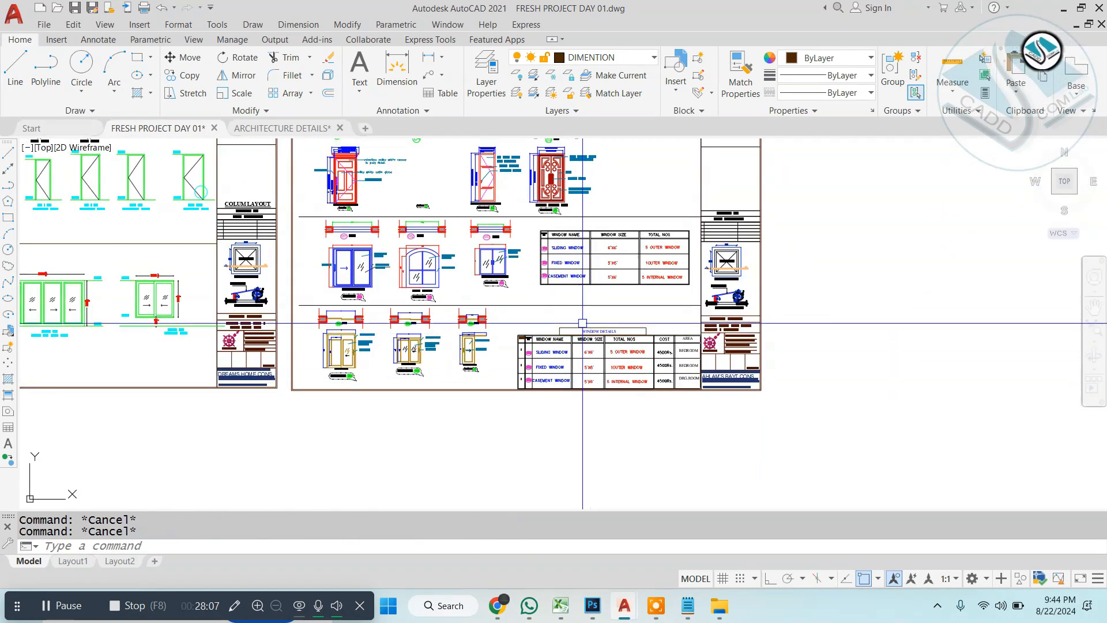
Step: Erase the old three-column window table beside the casement window elevation
scroll(671, 248, "up", 2)
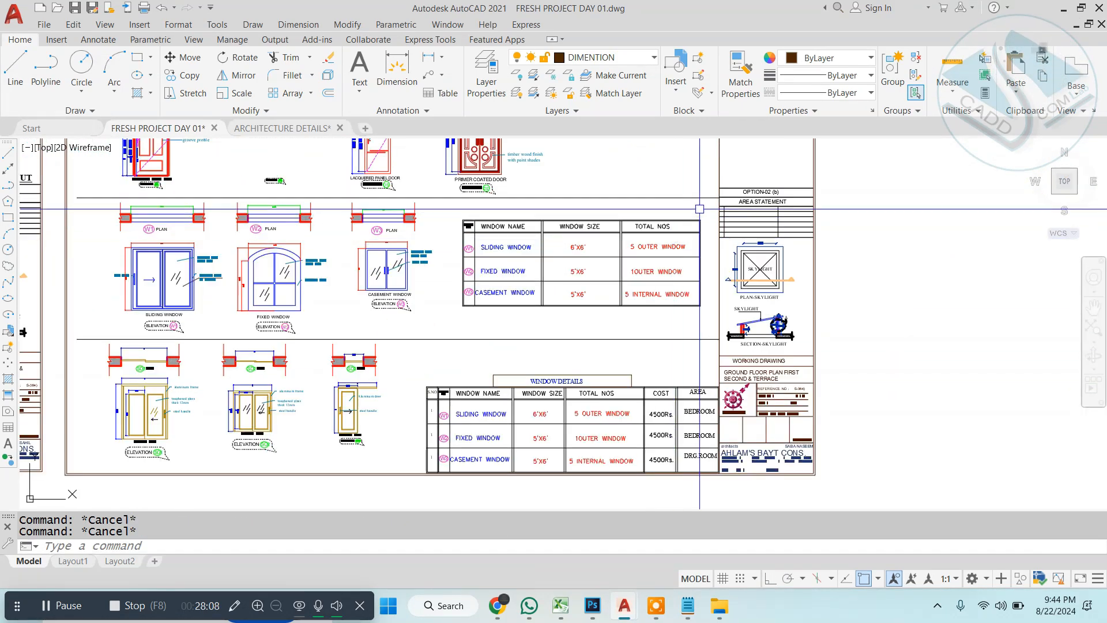
left_click(458, 319)
type("e")
key("Return")
key("Escape")
middle_click_drag(471, 393, 471, 364)
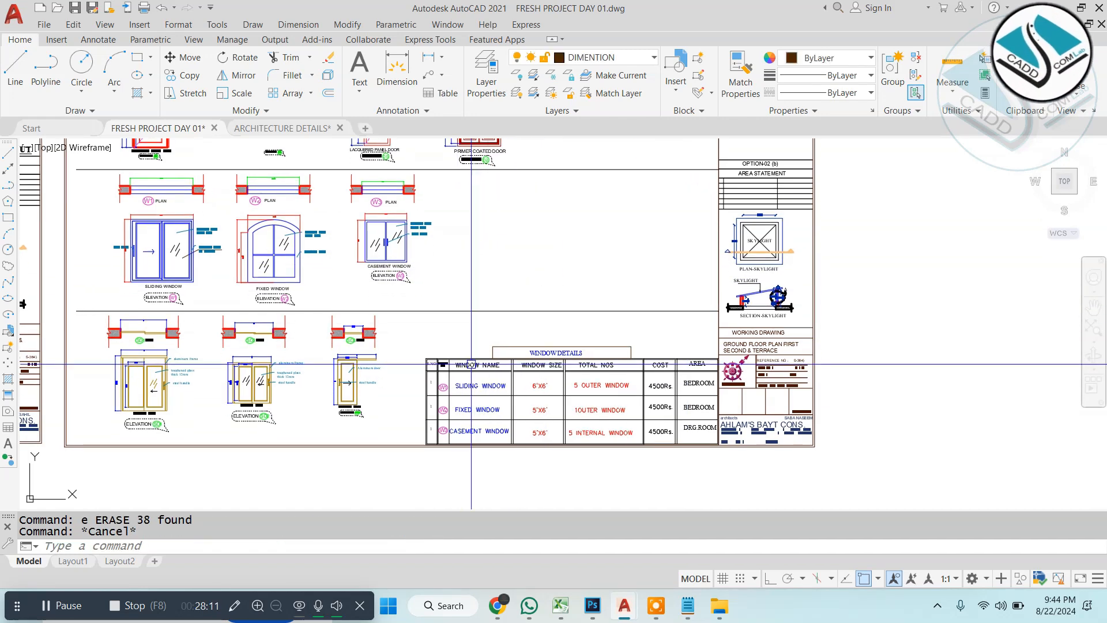
Step: Copy the window details table with its title straight up, into the middle band of the door window details sheet
scroll(425, 349, "up", 2)
left_click(420, 325)
middle_click_drag(637, 457, 547, 306)
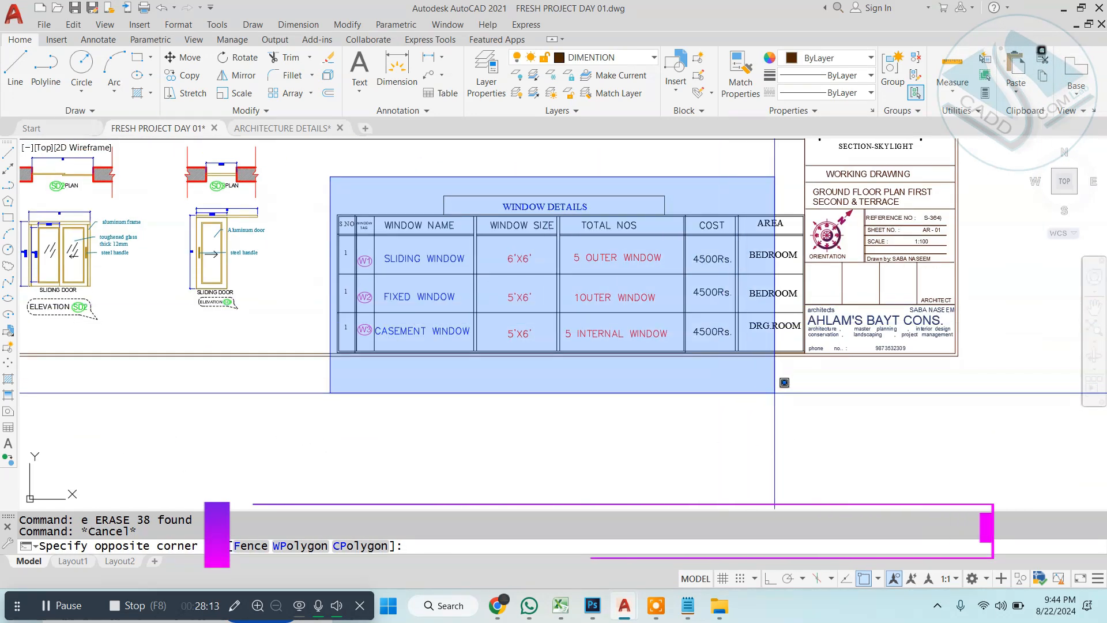
left_click(804, 395)
scroll(729, 383, "down", 3)
scroll(659, 332, "up", 2)
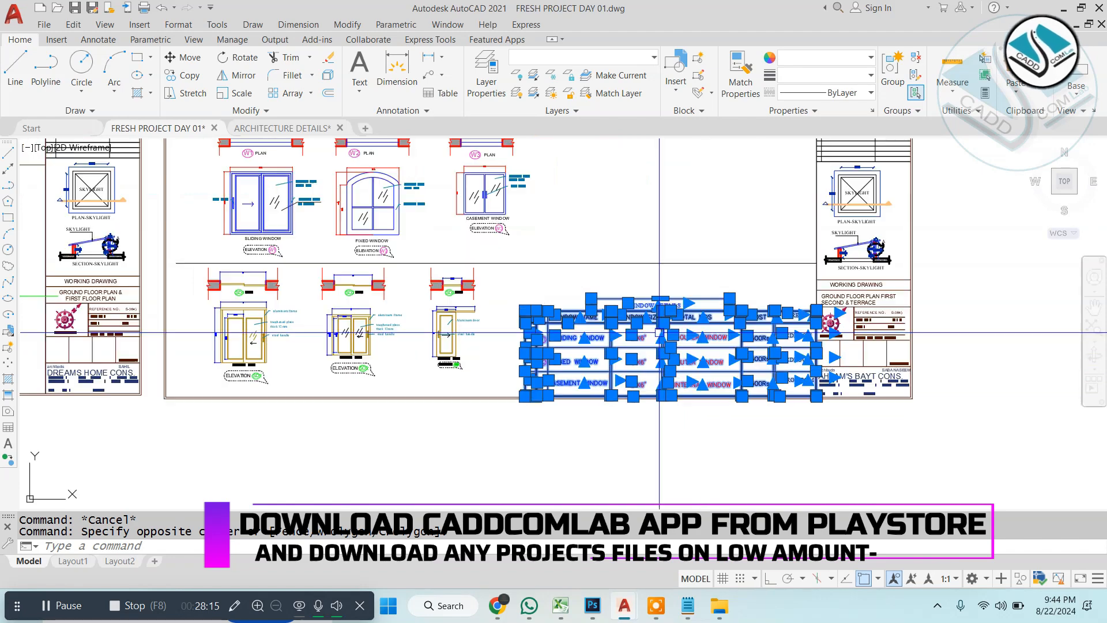
type("co")
key("Return")
left_click(662, 334)
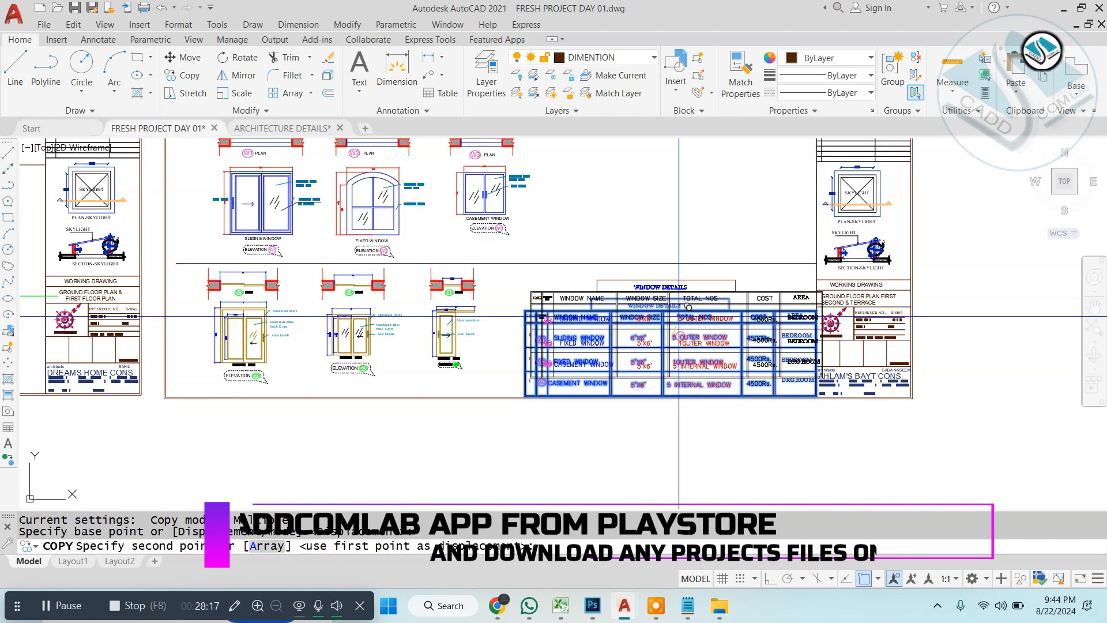
scroll(667, 254, "up", 3)
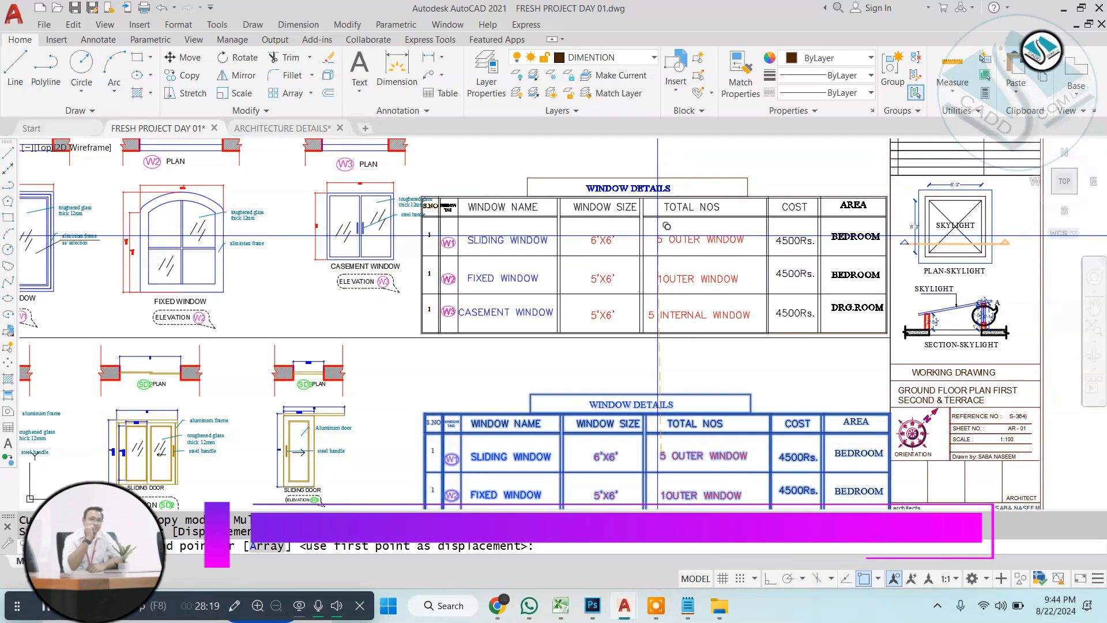
scroll(663, 234, "down", 3)
Step: Change the title of the copied upper table to DOOR- DETAILS
scroll(712, 249, "up", 6)
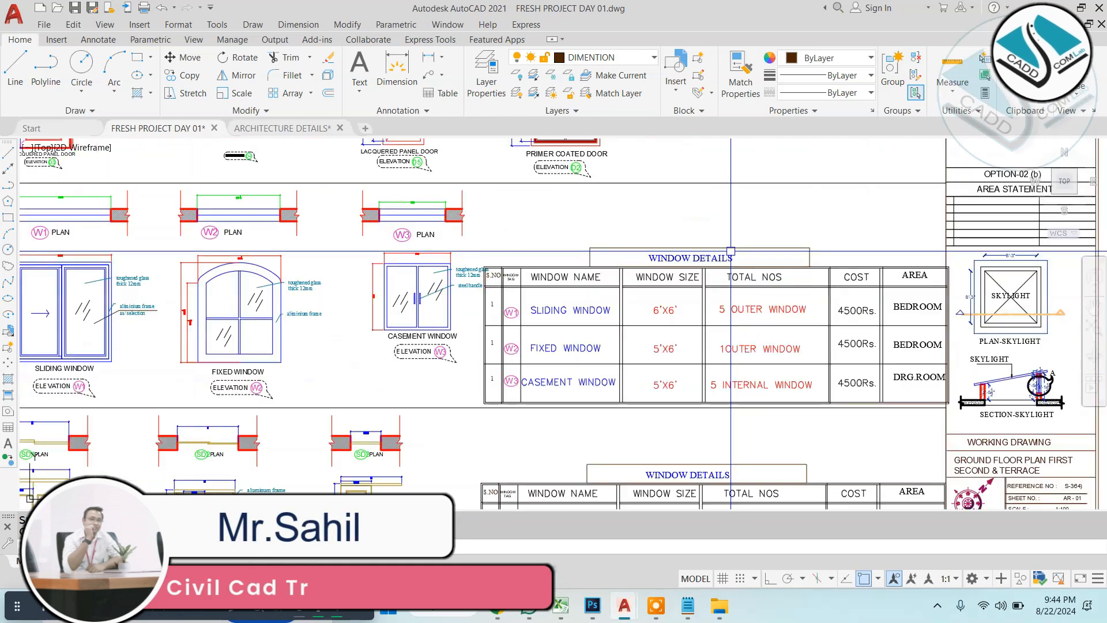
double_click(715, 252)
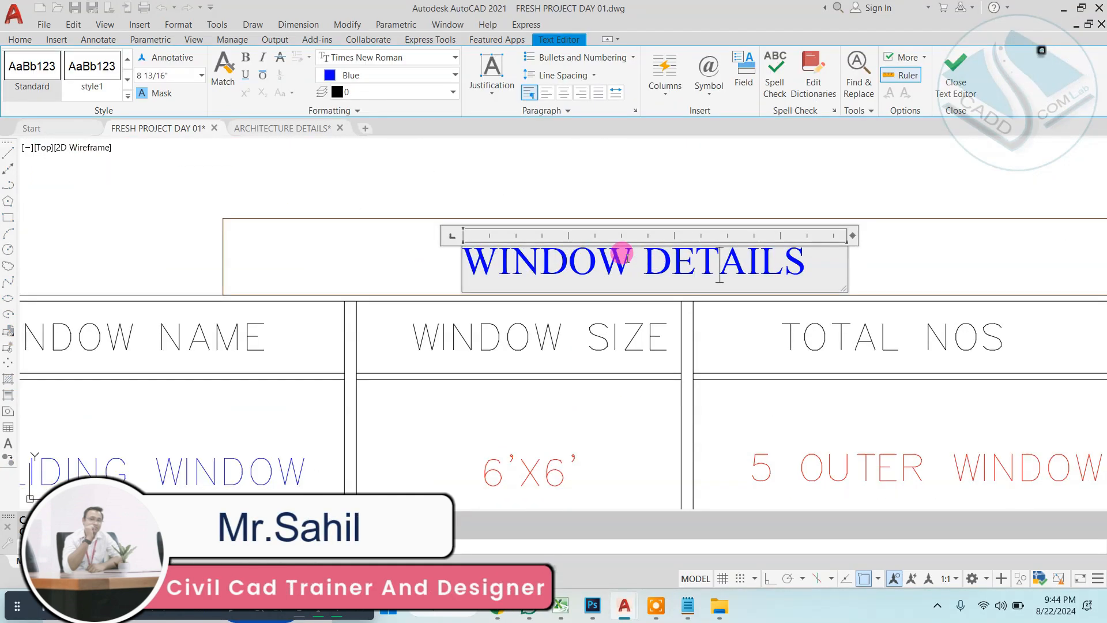
left_click_drag(641, 259, 393, 256)
type("DOO")
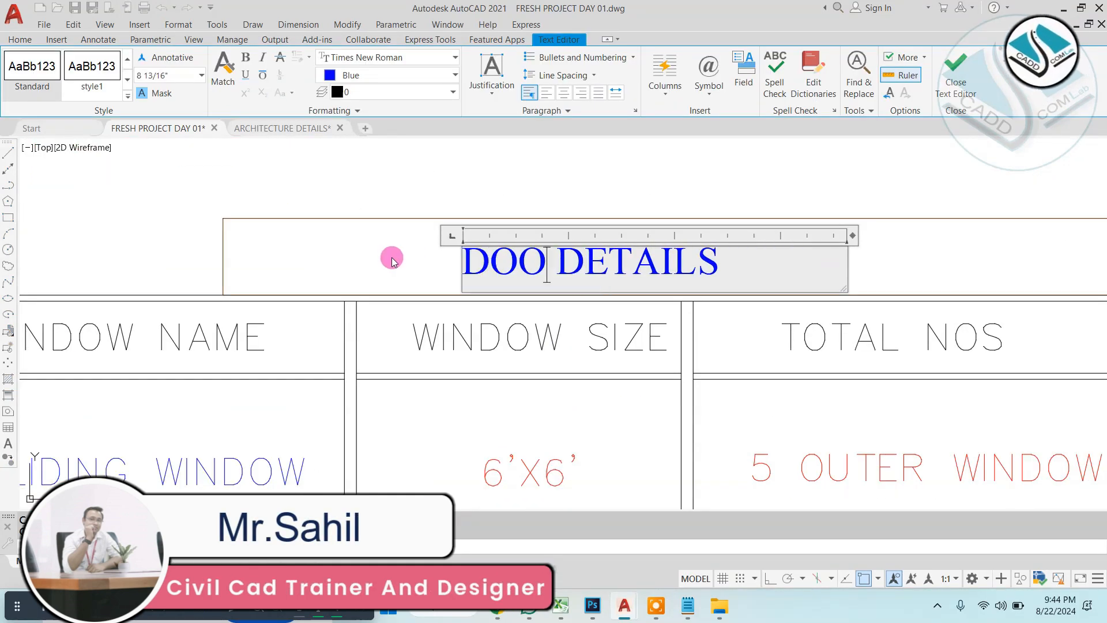
type("R-")
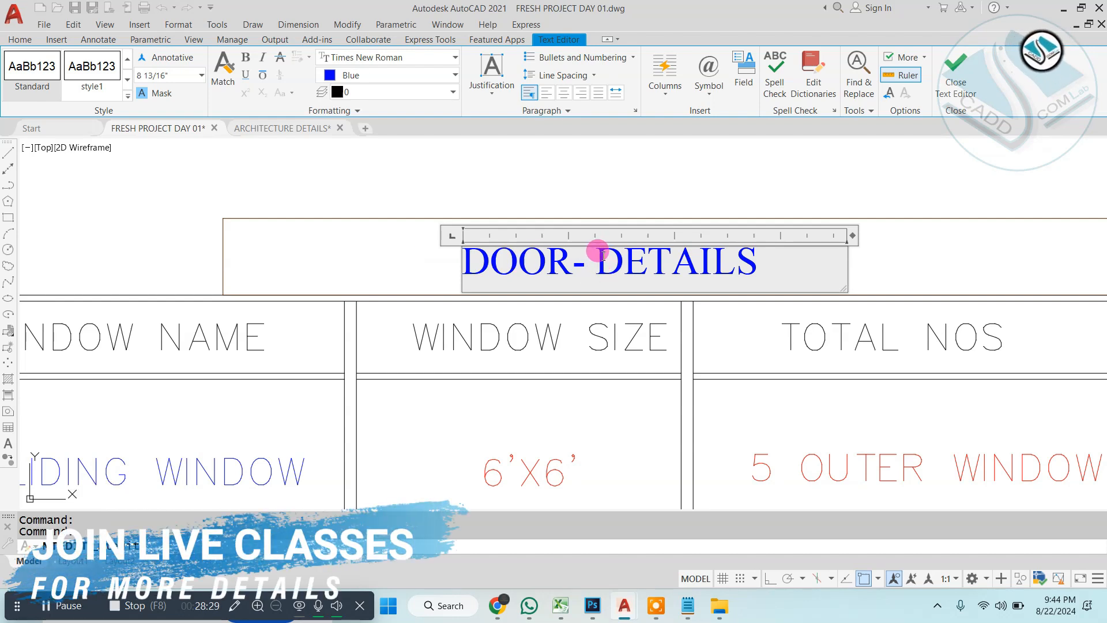
key("Escape")
key("Escape")
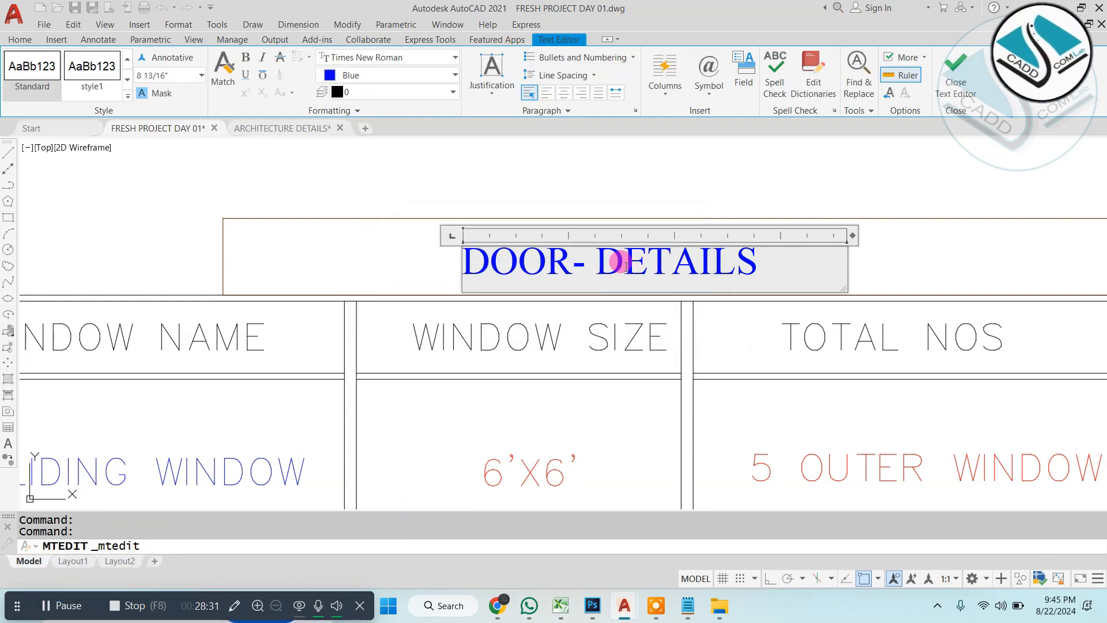
left_click(950, 98)
scroll(525, 237, "down", 8)
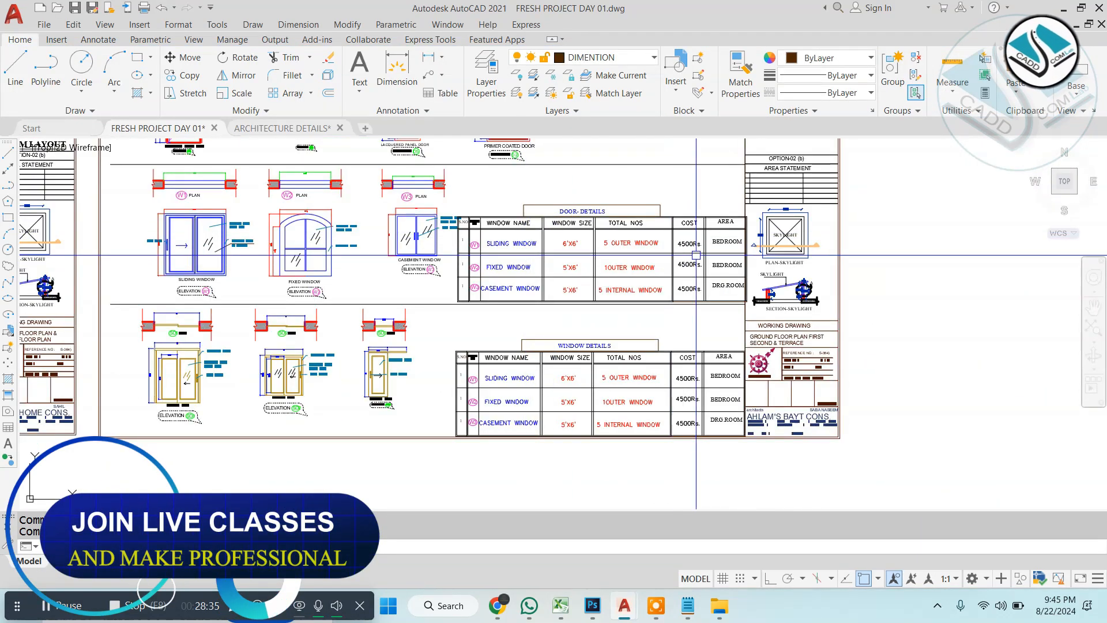
Step: Open the door catalogue 0katalog-classen.pdf from the file folder and go to the lacquered panel doors on page 28
scroll(615, 244, "up", 2)
left_click(626, 526)
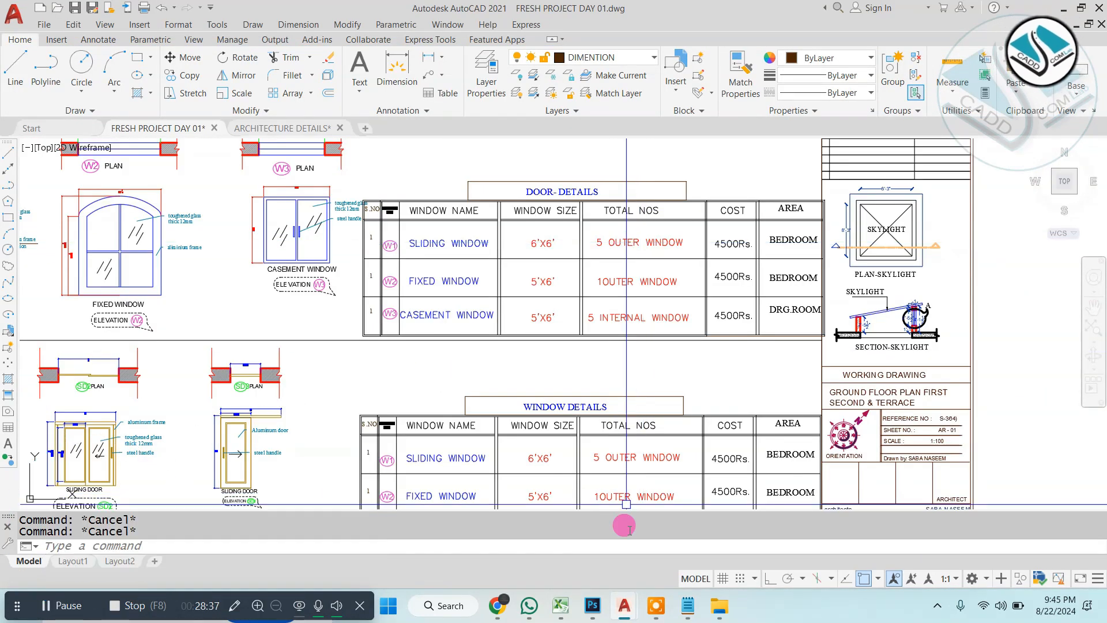
left_click(719, 599)
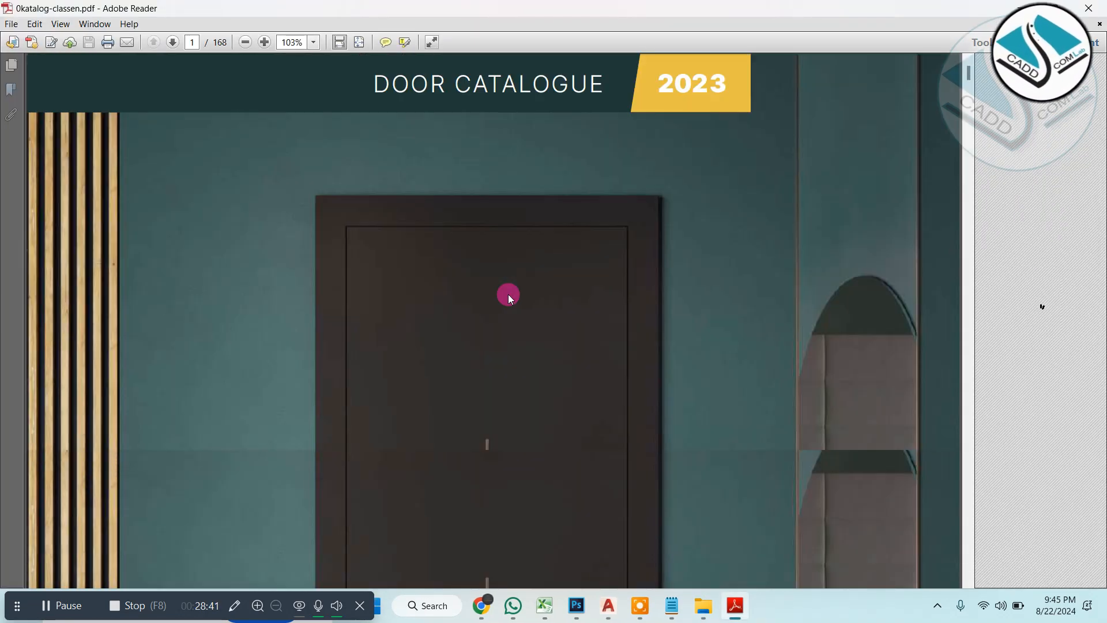
scroll(508, 294, "down", 3)
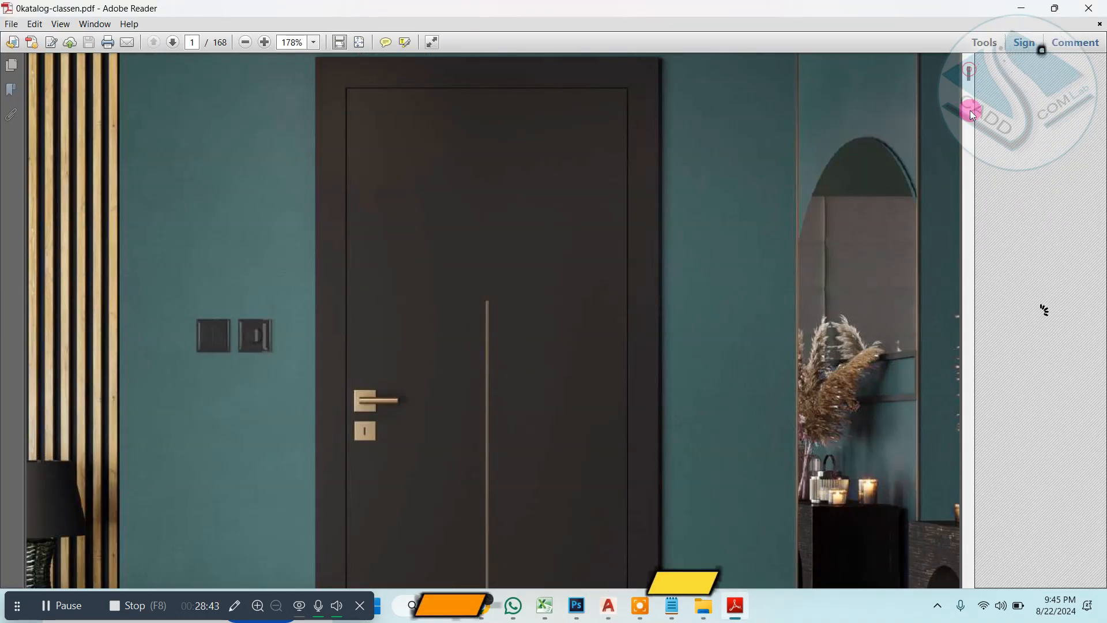
left_click_drag(970, 110, 967, 153)
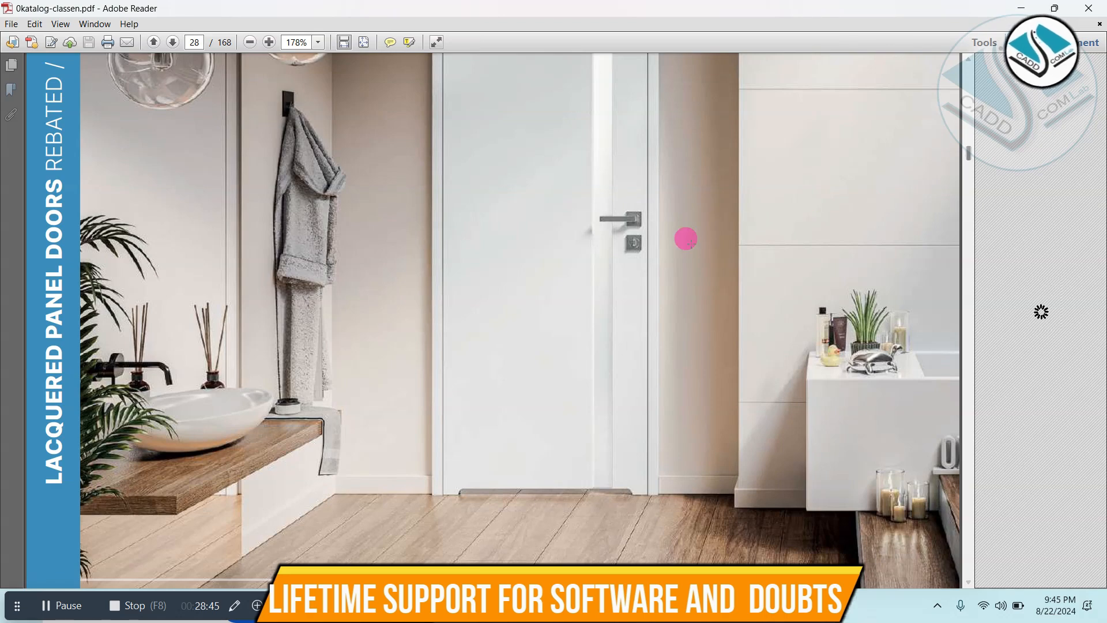
Step: Examine the SALVANO door's picture, specification, frames and models on pages 28 and 29, then close the catalogue and return to the drawing
scroll(686, 238, "up", 8)
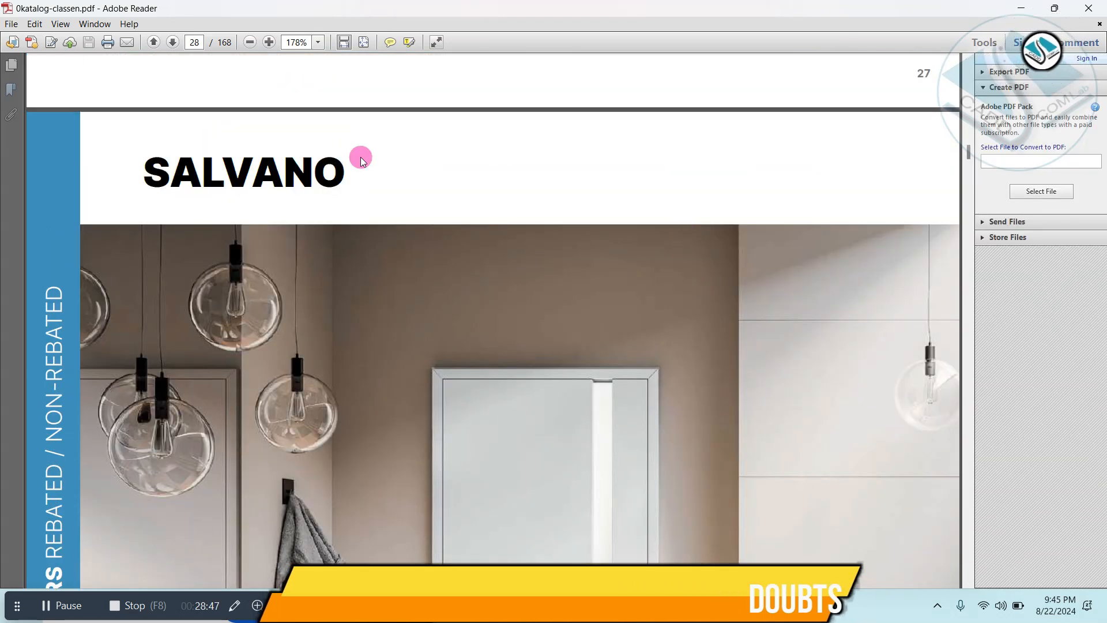
double_click(173, 187)
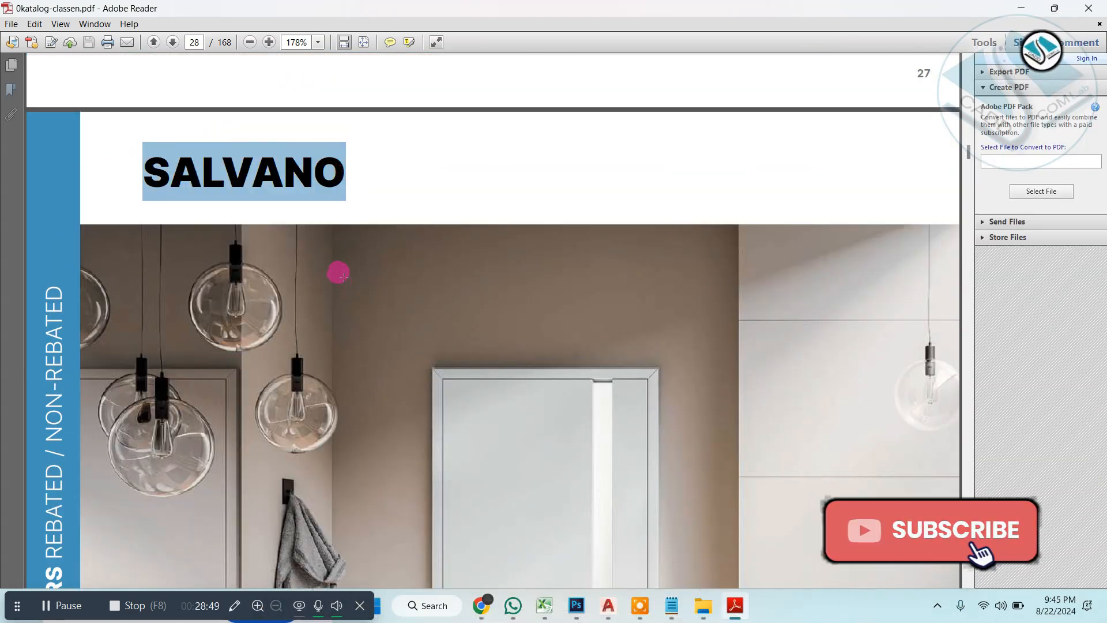
scroll(343, 277, "down", 5)
scroll(514, 166, "down", 1)
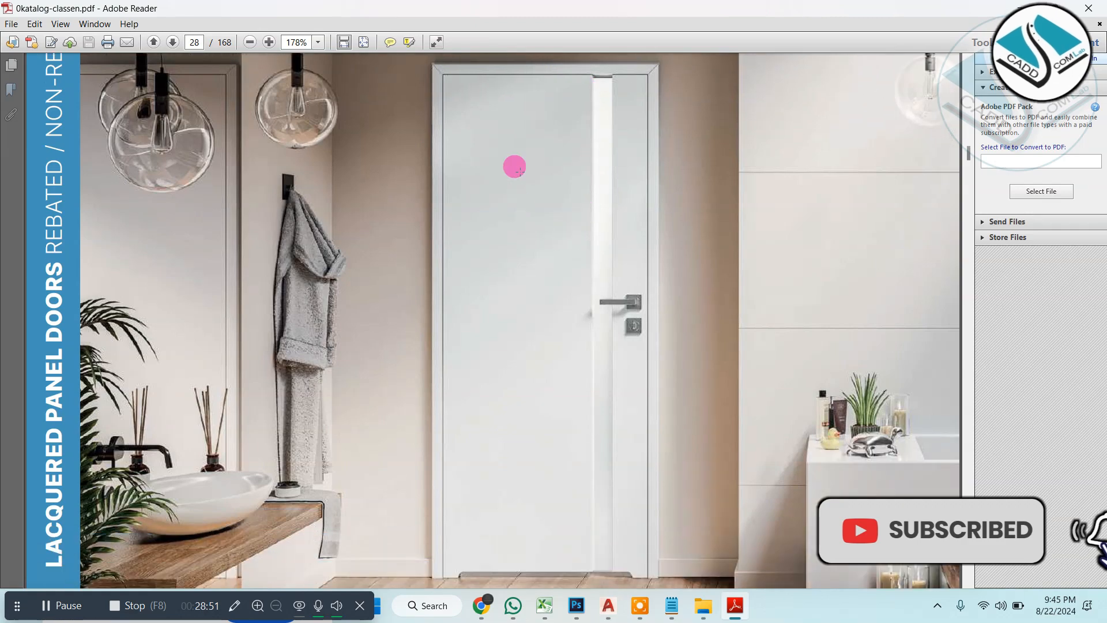
scroll(595, 175, "down", 8)
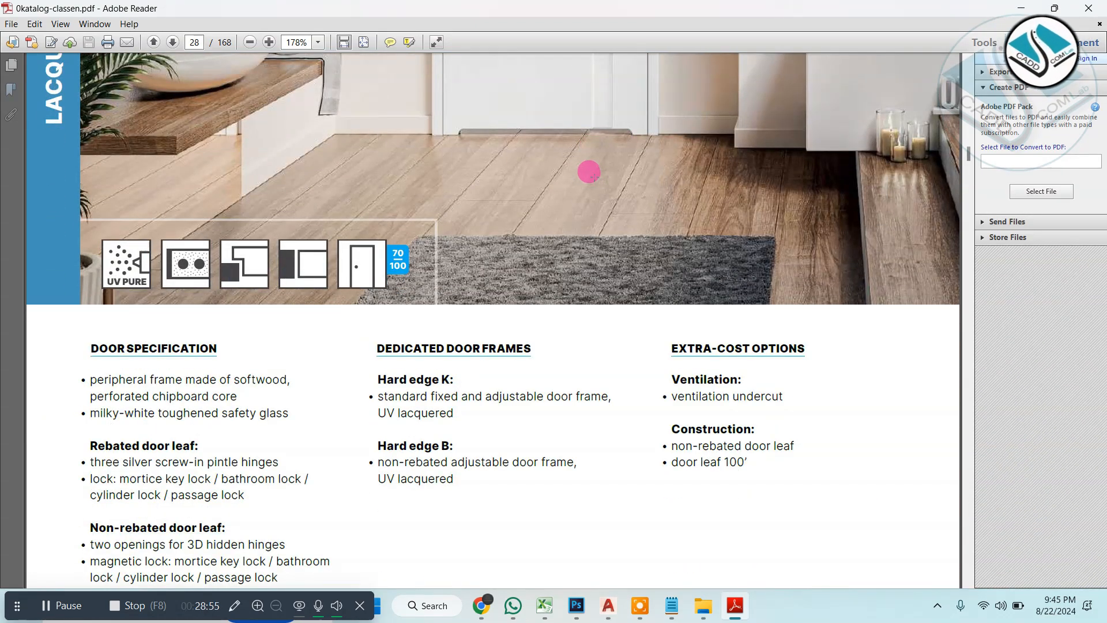
scroll(591, 172, "down", 7)
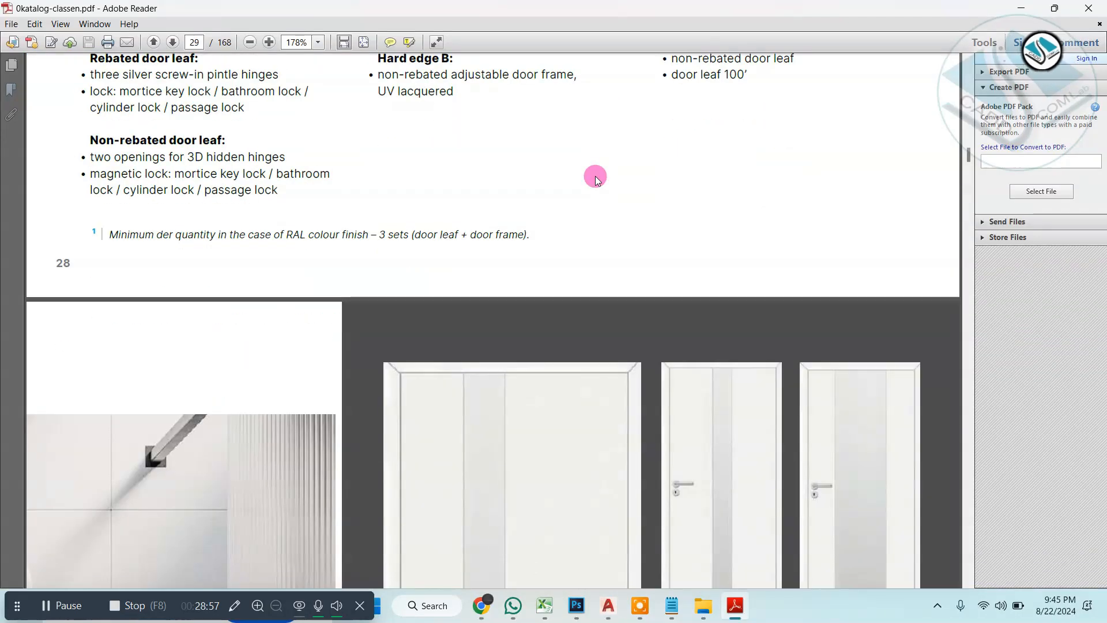
scroll(594, 179, "down", 5)
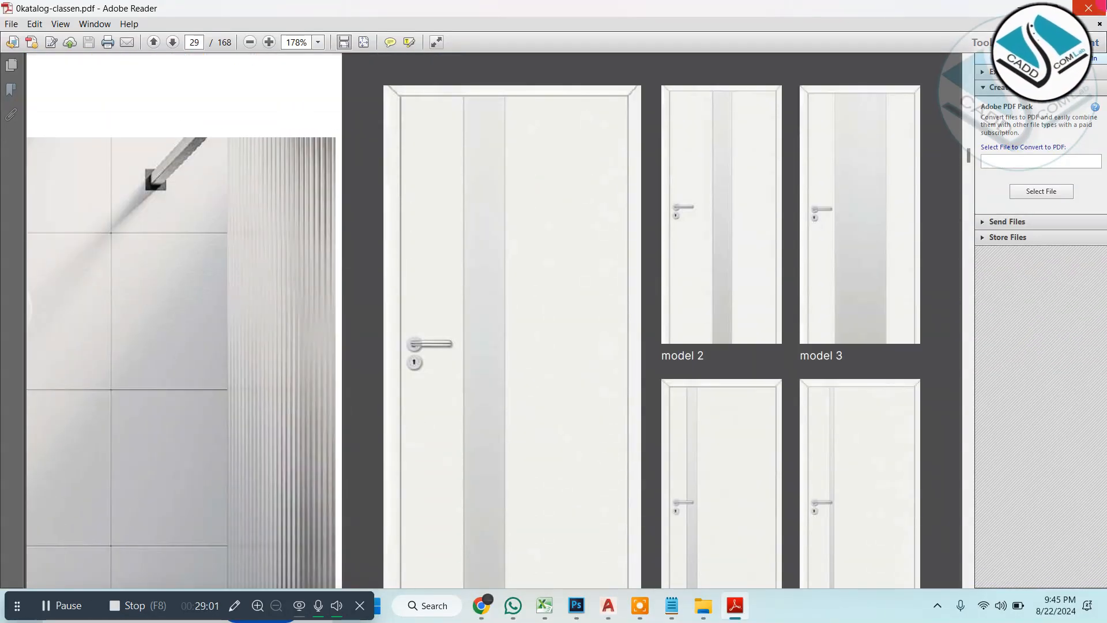
left_click(1087, 7)
left_click(1022, 8)
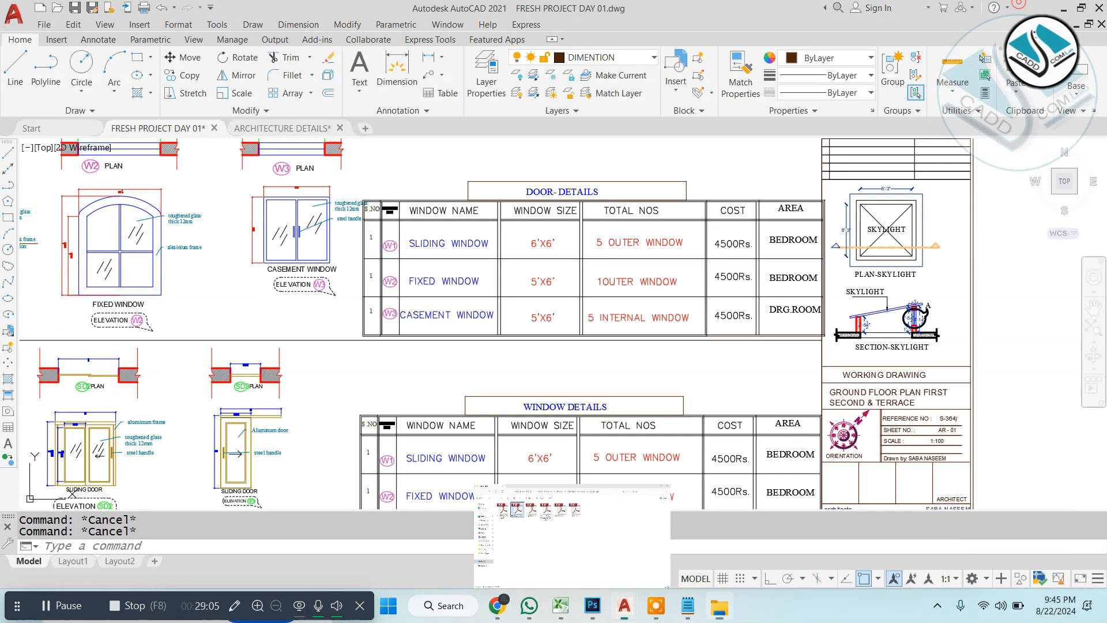
Step: Erase the stray vertical line beside the blue-framed sheet of door details
scroll(524, 259, "down", 3)
scroll(653, 285, "up", 2)
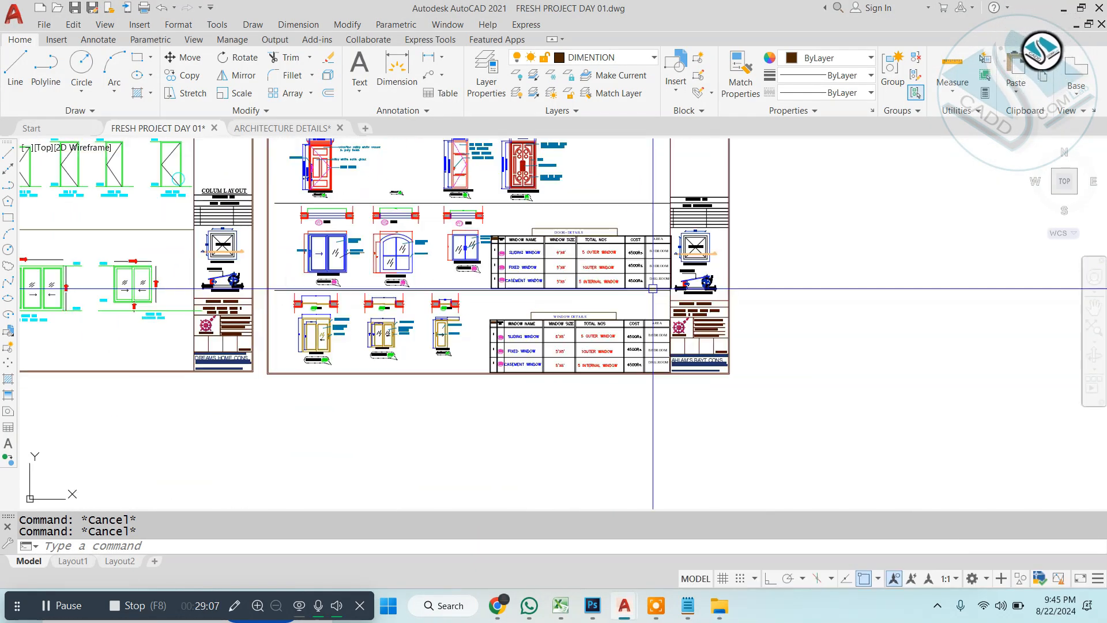
scroll(643, 289, "down", 3)
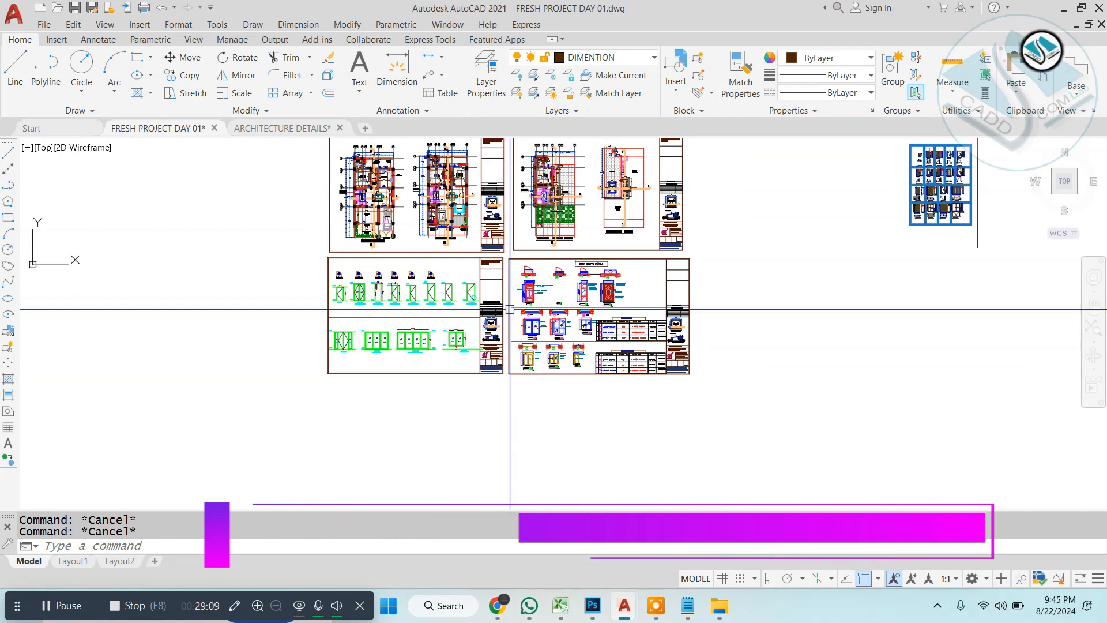
middle_click_drag(641, 309, 532, 322)
scroll(861, 286, "up", 2)
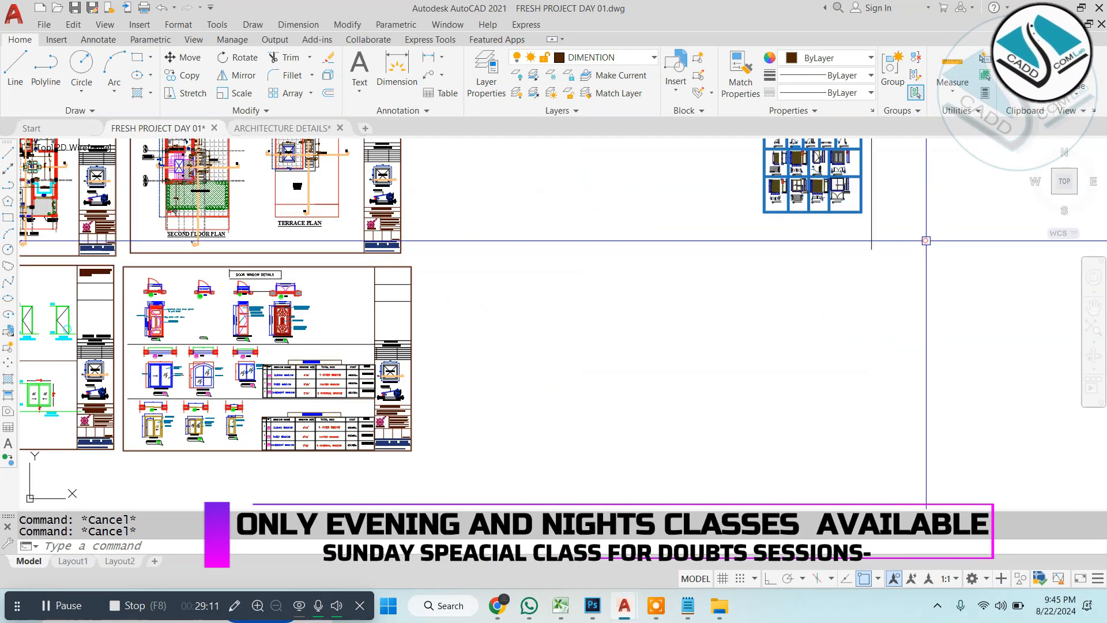
left_click(927, 239)
left_click(821, 254)
type("e")
key("space")
key("Escape")
Step: Move the blue-framed sheet of door details next to the title block side of the door window details sheet
middle_click_drag(820, 255, 731, 350)
left_click(797, 164)
left_click(619, 353)
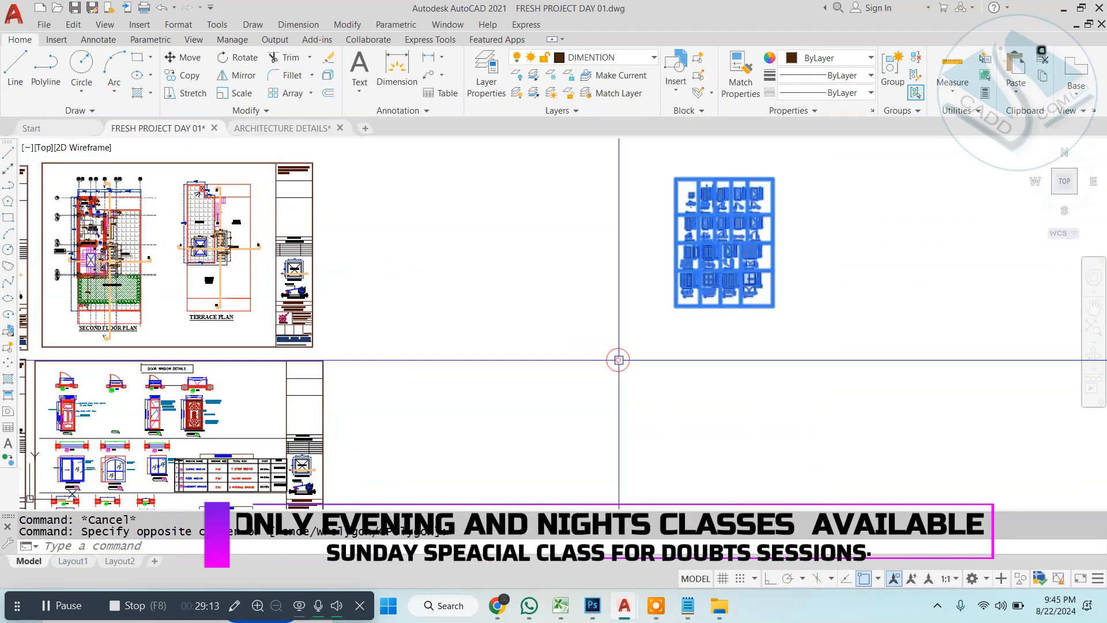
type("m")
key("space")
left_click(685, 263)
middle_click_drag(490, 352, 664, 216)
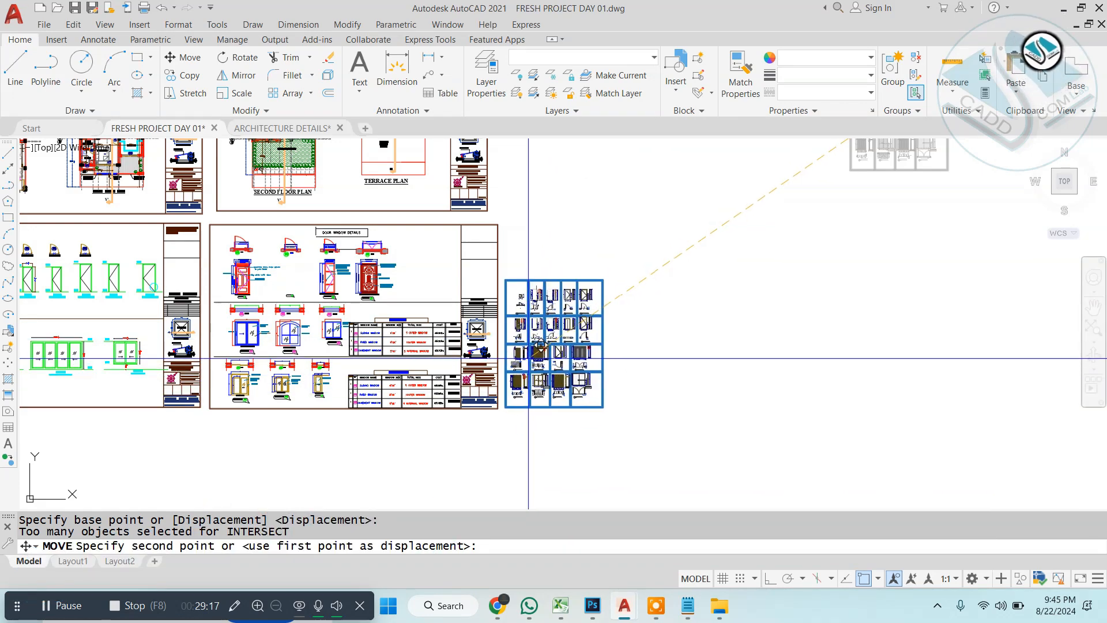
key("Escape")
Step: Examine the door details in the blue-framed sheet, especially the plan, elevation and dimensions of DETALLE DE PUERTA 15 [P15]
scroll(528, 359, "up", 10)
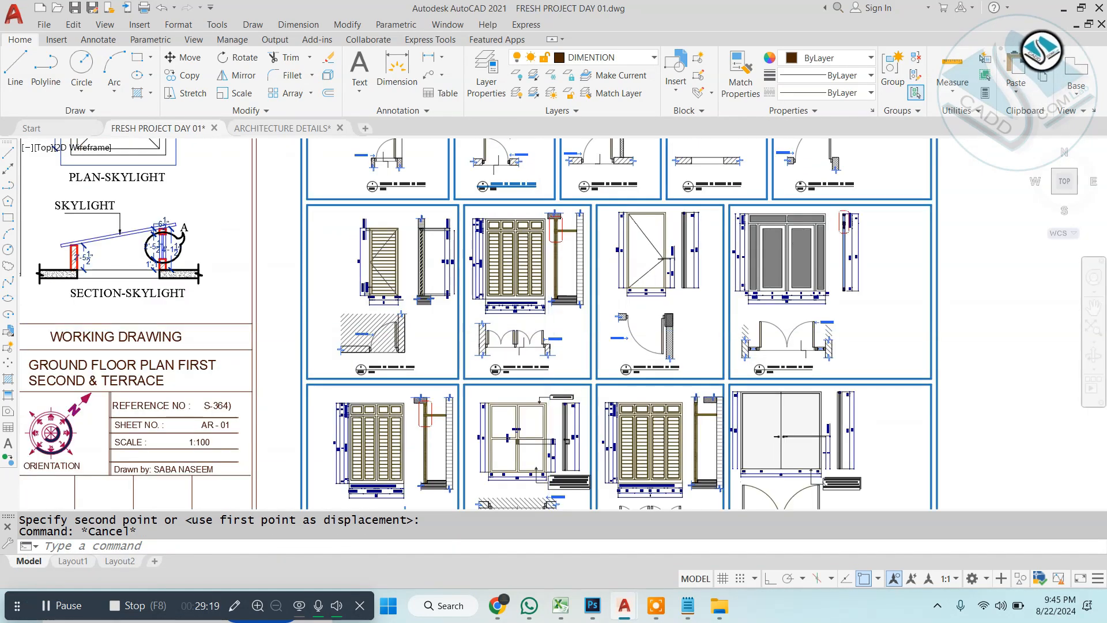
scroll(516, 250, "up", 2)
scroll(564, 307, "down", 2)
middle_click_drag(548, 302, 570, 316)
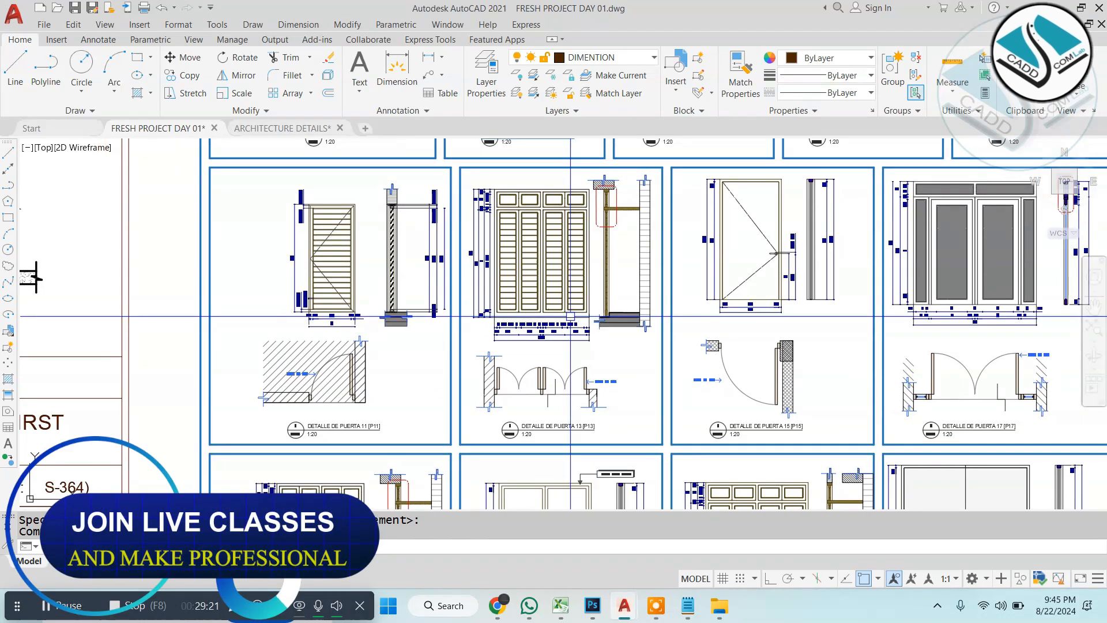
scroll(570, 314, "down", 2)
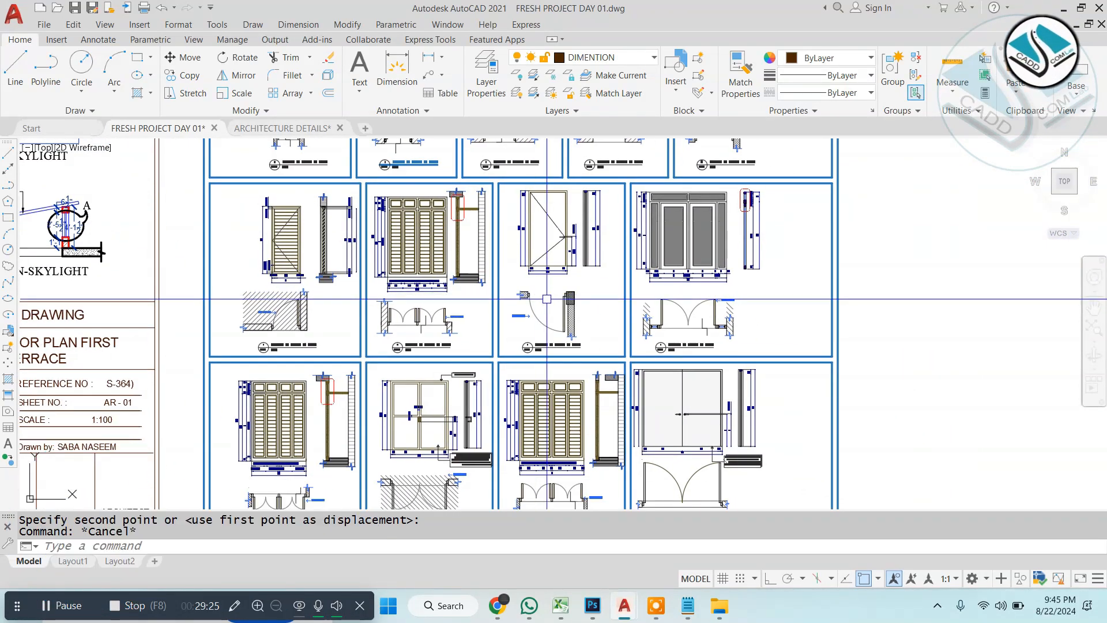
scroll(553, 285, "up", 7)
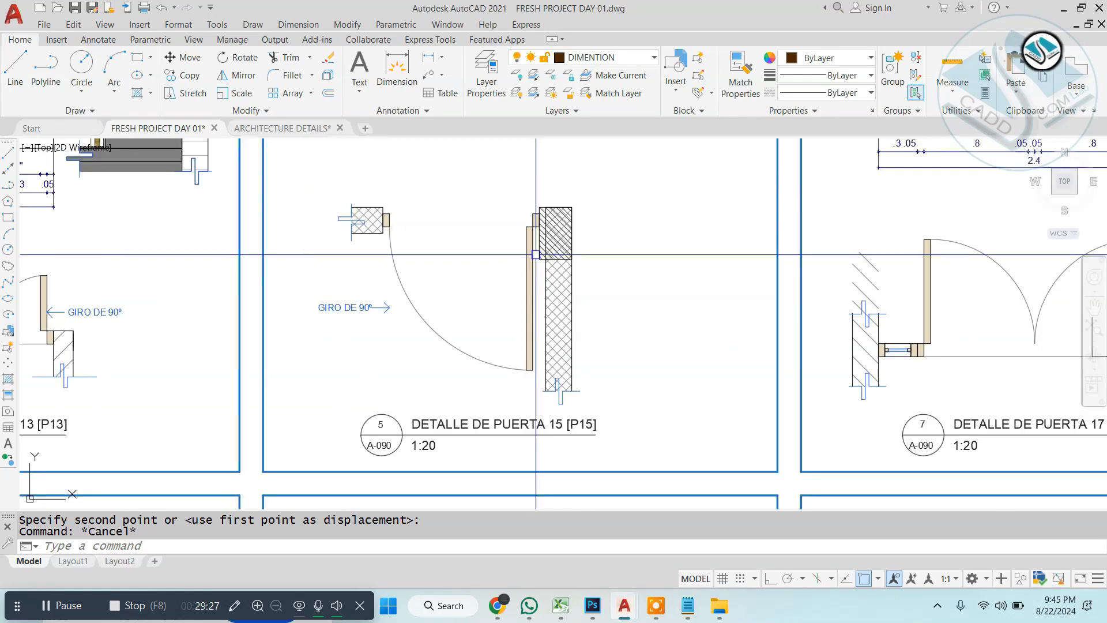
scroll(515, 276, "down", 4)
scroll(502, 220, "up", 3)
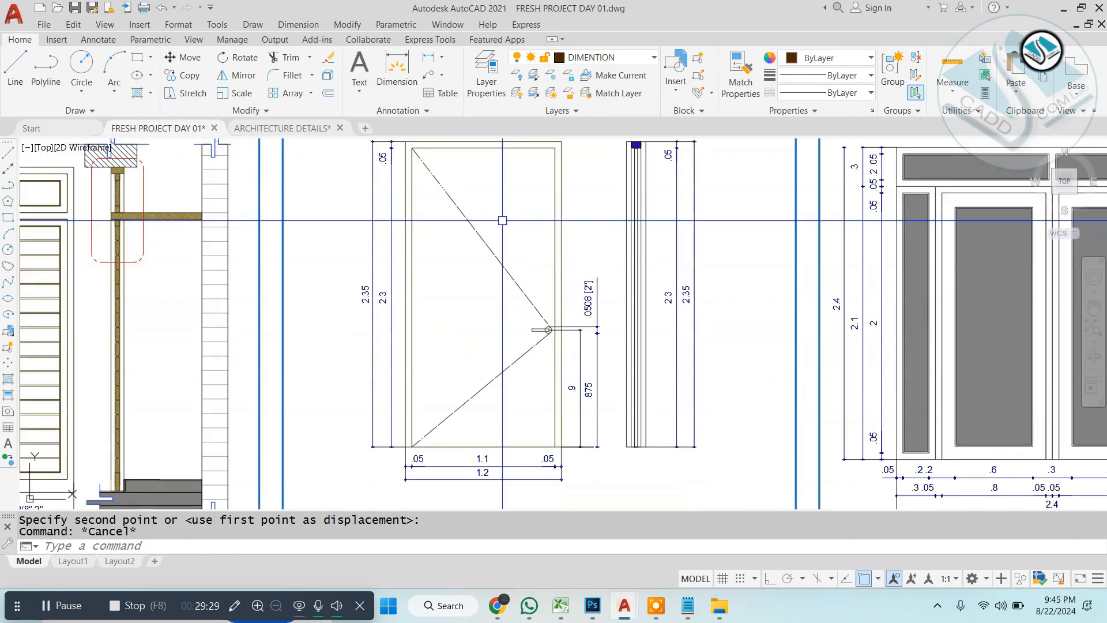
scroll(250, 317, "down", 2)
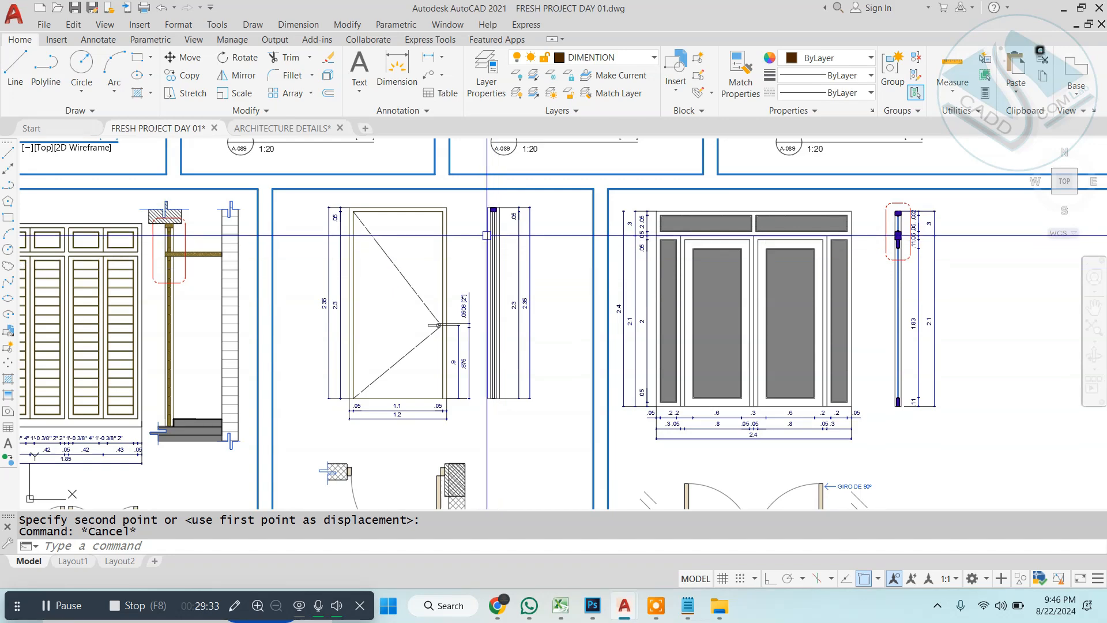
Step: Examine the plan, louvred elevation, section and dimensions of DETALLE DE PUERTA 06 [P06] among the door details
scroll(513, 271, "down", 2)
mouse_move(500, 246)
middle_mouse_down()
mouse_move(511, 341)
mouse_move(630, 422)
middle_mouse_up()
mouse_move(515, 211)
middle_mouse_down()
mouse_move(512, 392)
mouse_move(479, 187)
middle_mouse_up()
scroll(512, 393, "up", 3)
scroll(474, 291, "up", 2)
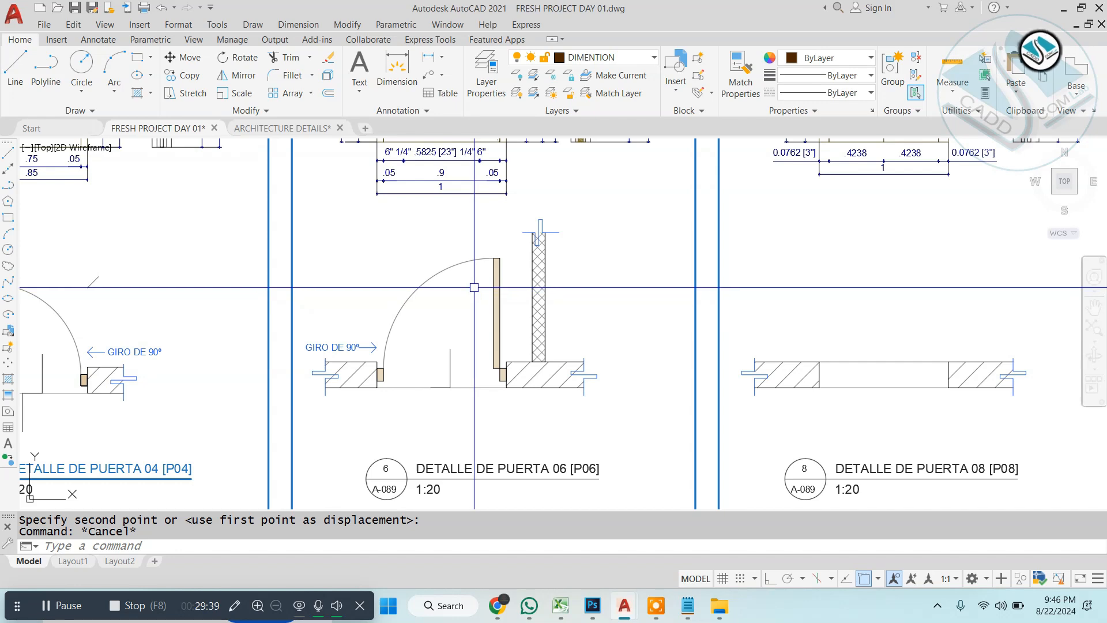
scroll(473, 287, "down", 2)
middle_click_drag(474, 115, 471, 234)
scroll(471, 235, "up", 2)
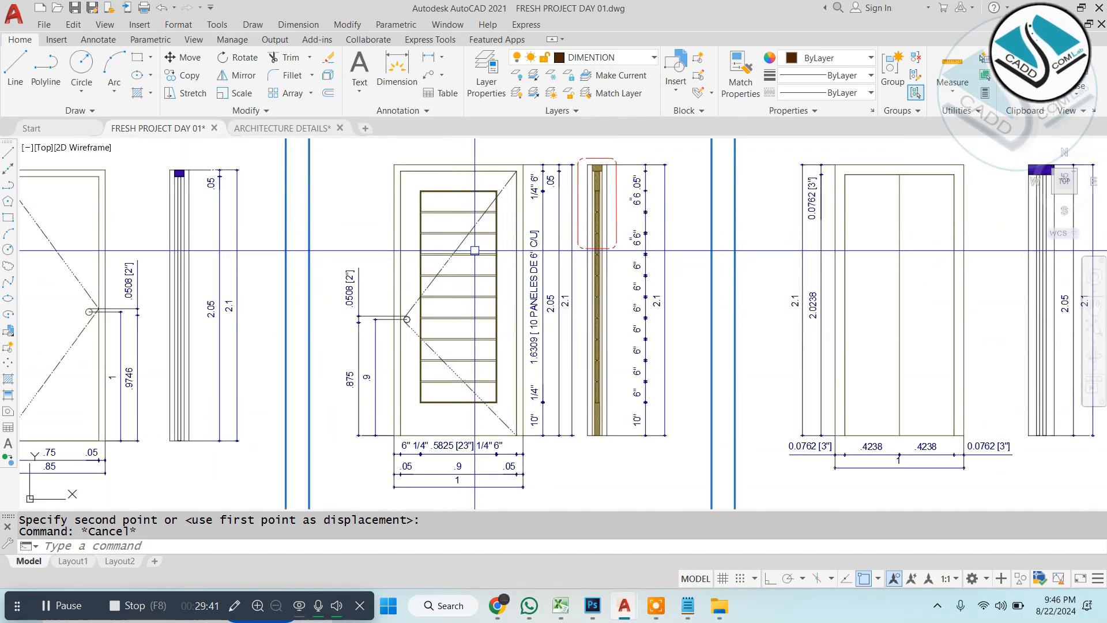
middle_click_drag(659, 248, 555, 248)
scroll(504, 192, "up", 2)
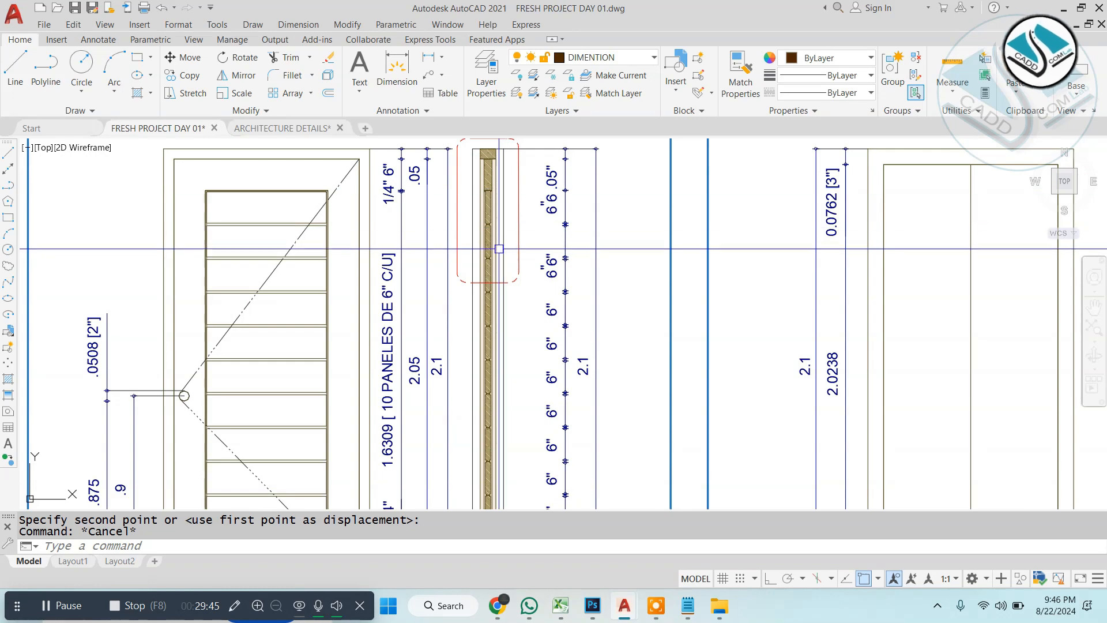
Step: Erase the vertical "1.6309 [ 10 PANELES DE 6" C/U]" text beside the louvred door elevation in the blue-framed sheet
scroll(499, 248, "up", 1)
scroll(431, 265, "down", 3)
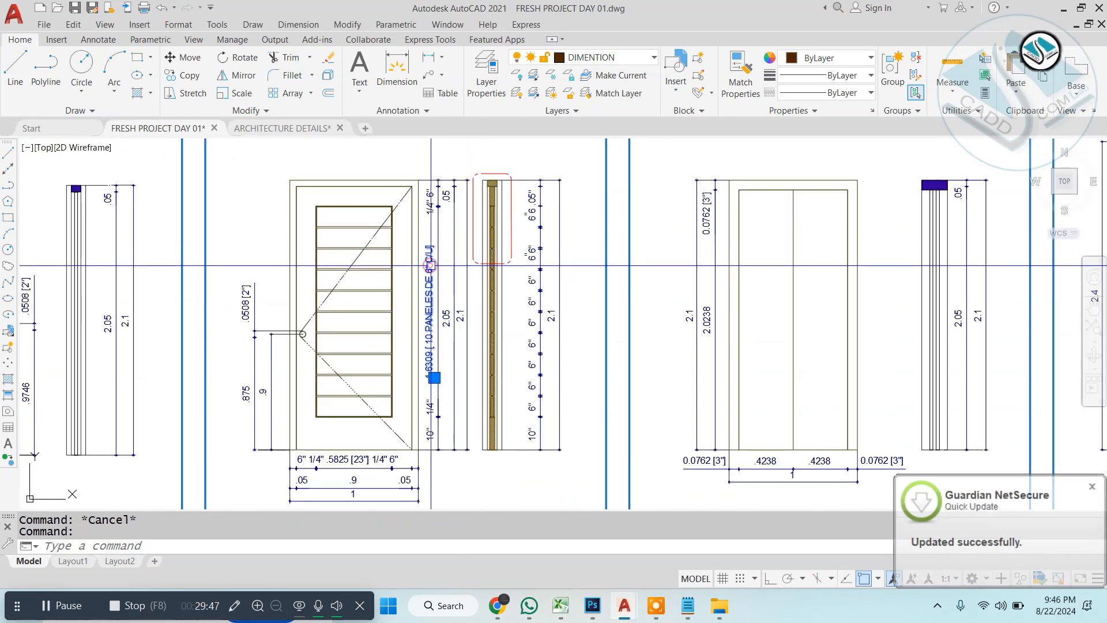
key("Escape")
scroll(489, 227, "up", 3)
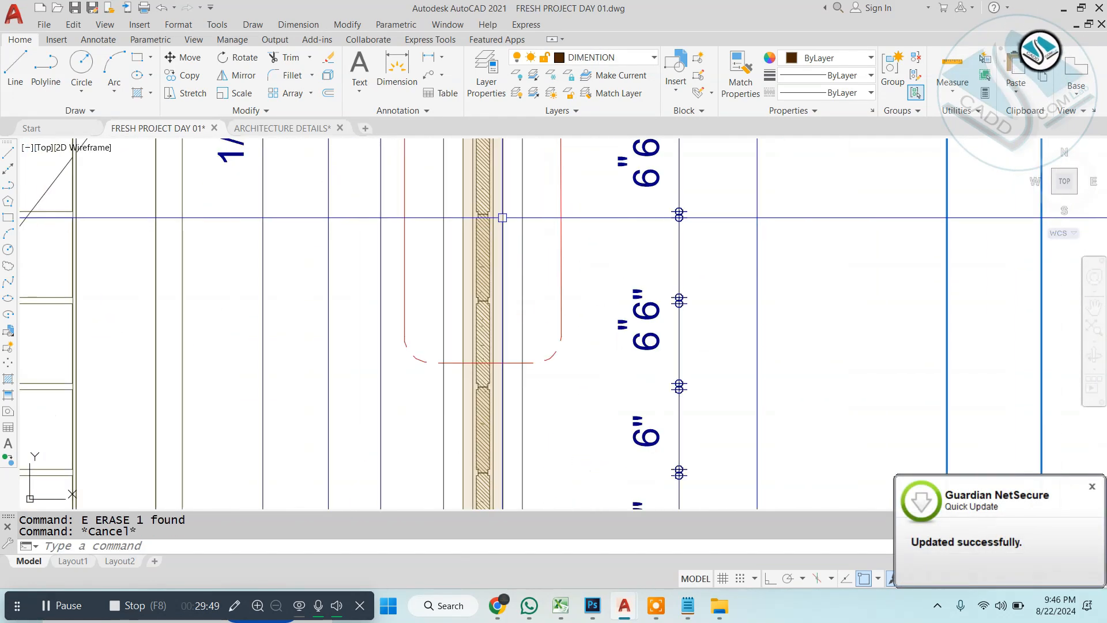
Step: Examine the full set of door details in the blue-framed sheet and the D1 to D8 door plans and elevations on the column layout sheet
scroll(499, 219, "down", 6)
scroll(502, 218, "up", 5)
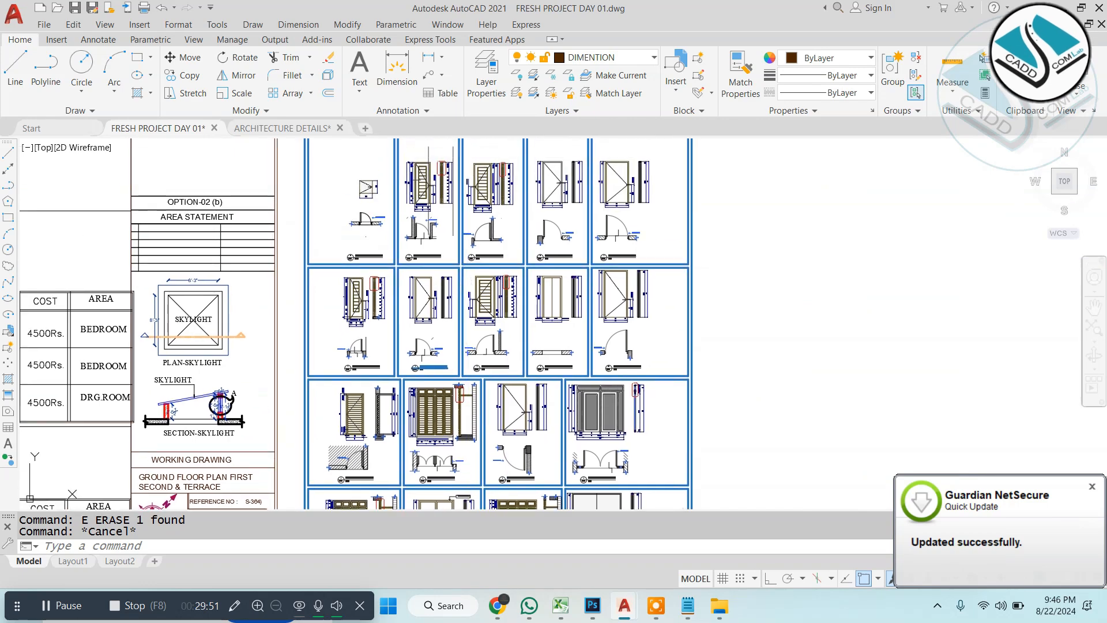
key("Escape")
scroll(503, 216, "down", 8)
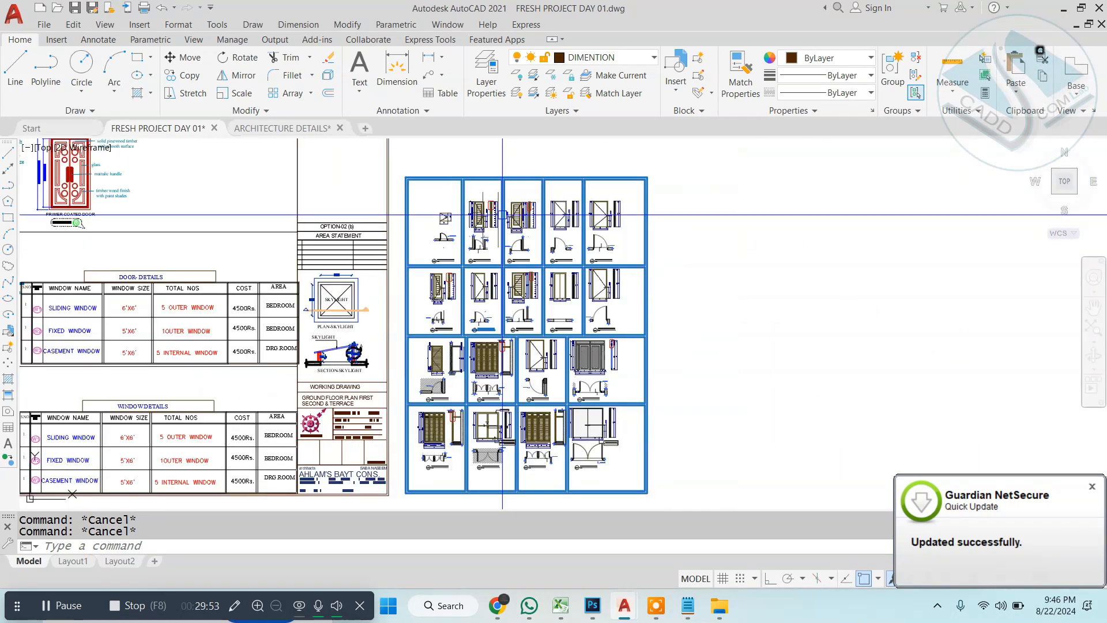
scroll(469, 298, "up", 6)
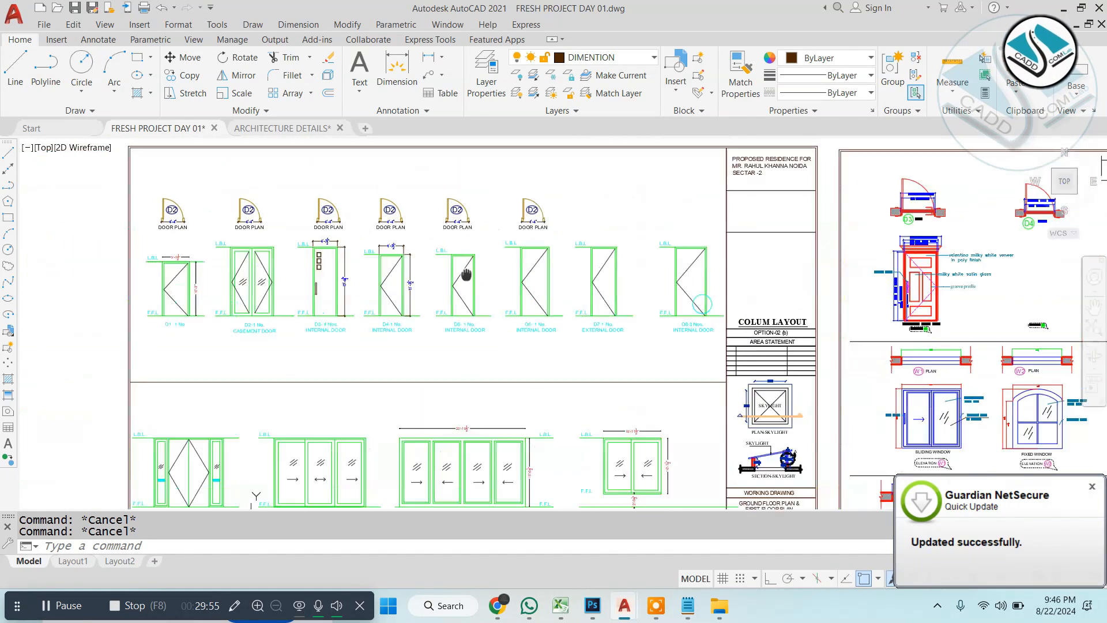
left_click(1090, 482)
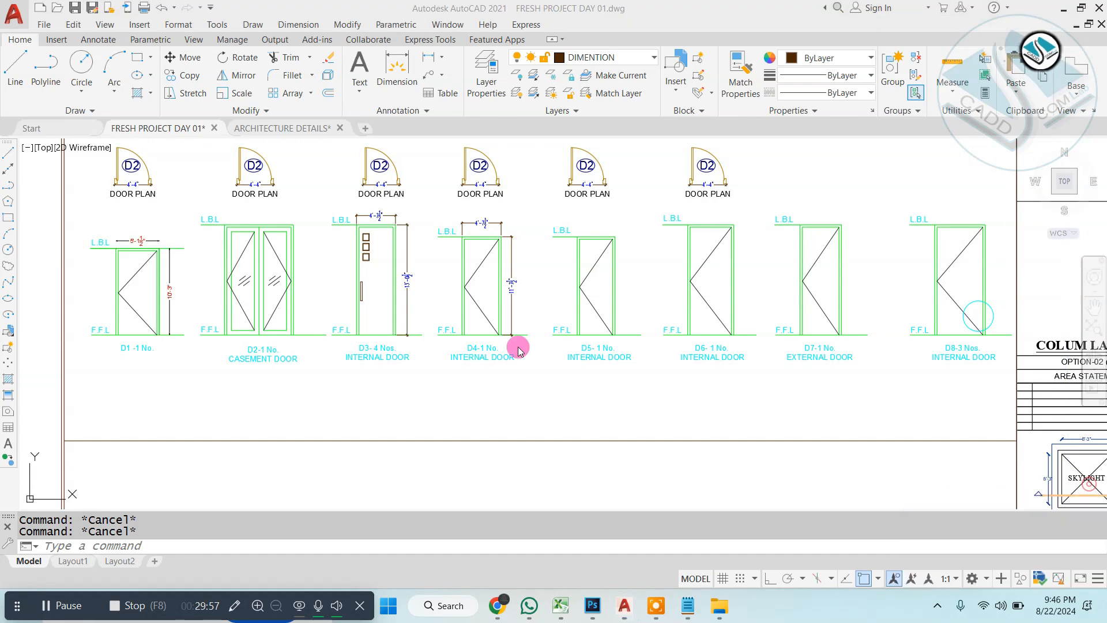
scroll(382, 299, "down", 2)
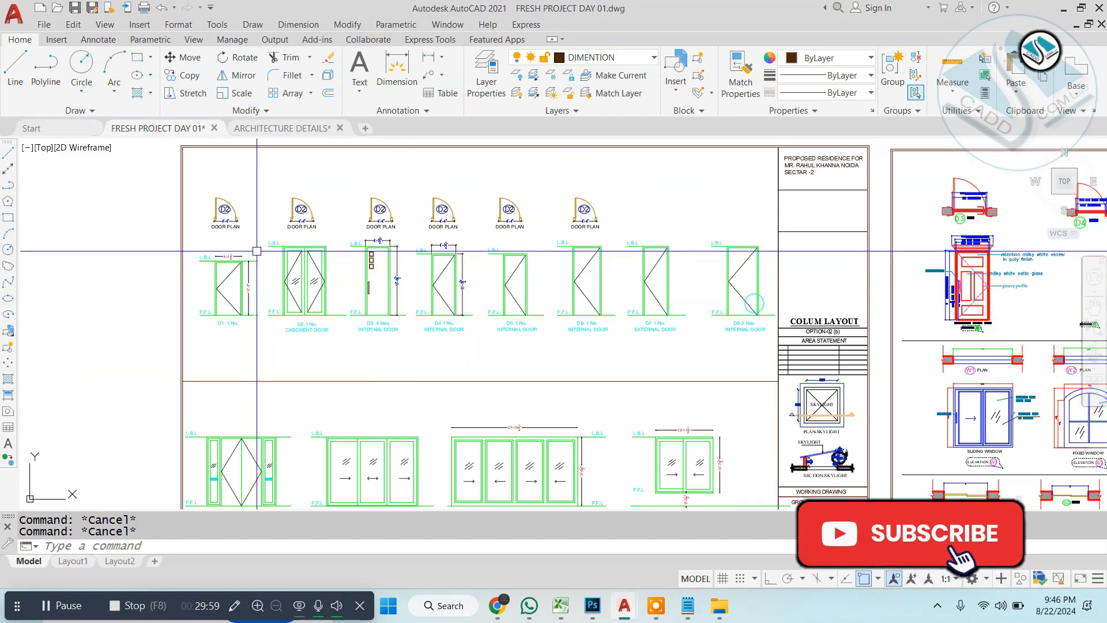
scroll(473, 203, "up", 2)
scroll(473, 202, "down", 5)
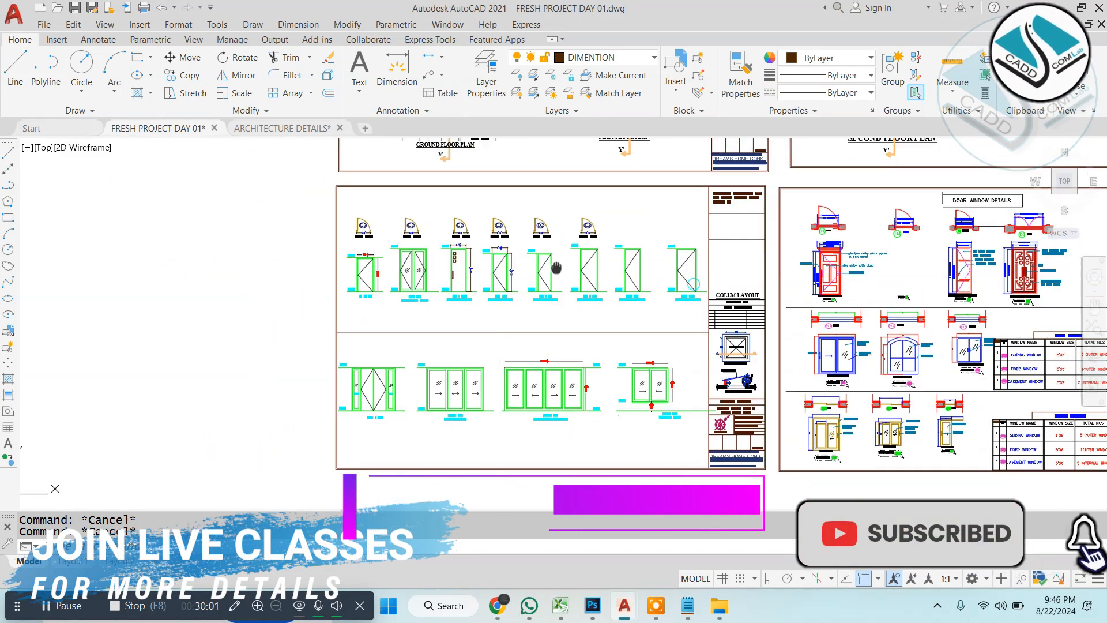
scroll(391, 251, "up", 1)
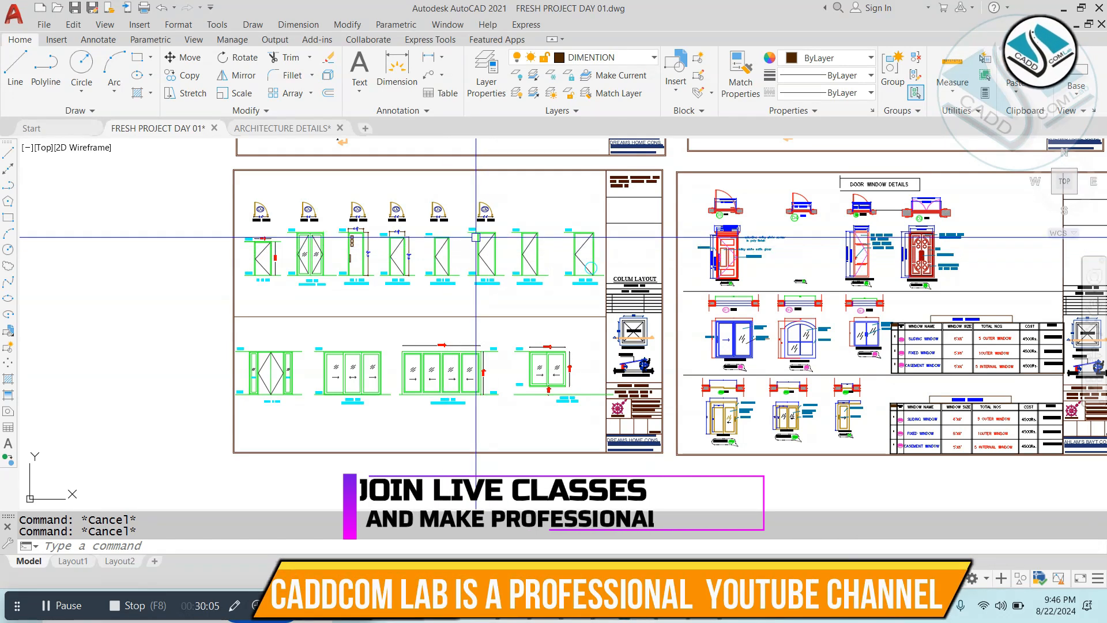
middle_click_drag(631, 253, 378, 245)
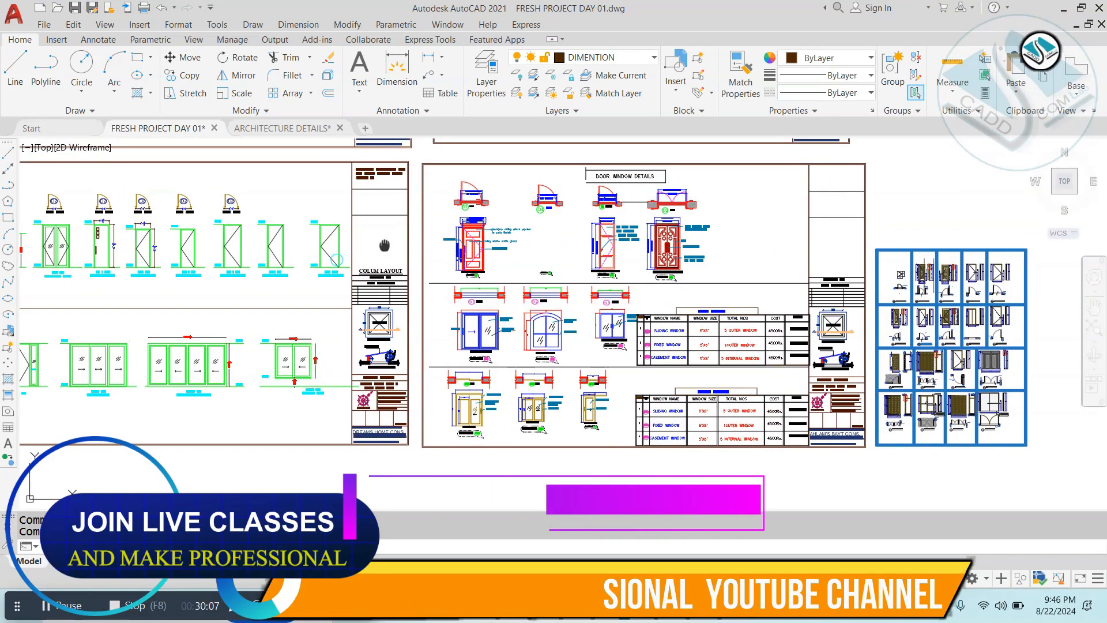
scroll(378, 245, "up", 5)
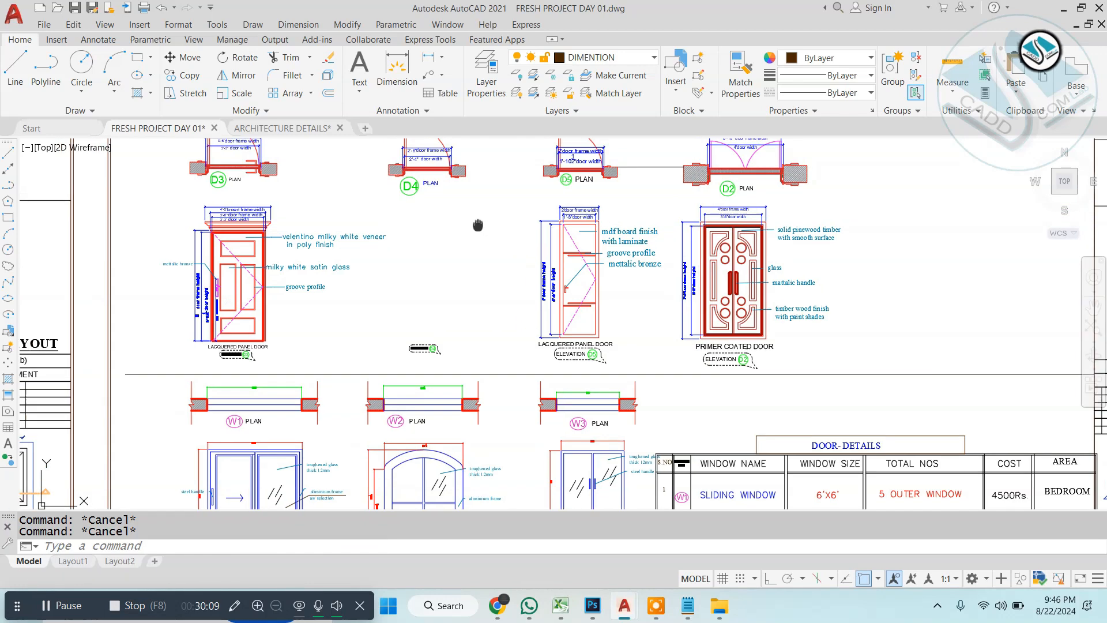
scroll(480, 192, "up", 2)
scroll(378, 229, "down", 2)
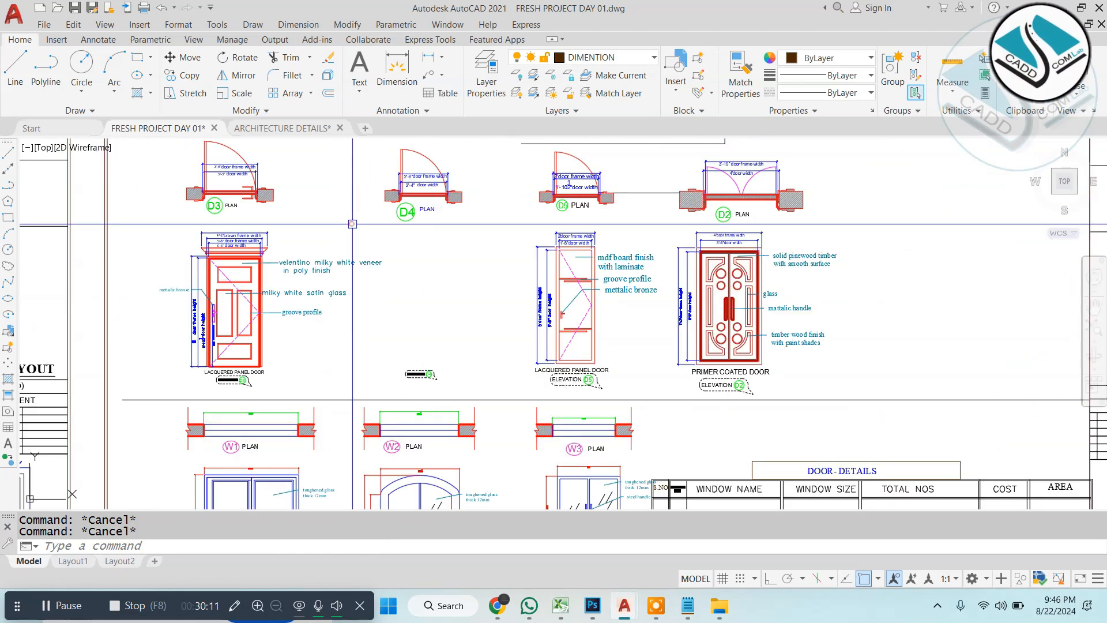
left_click(346, 227)
type("co")
key("Return")
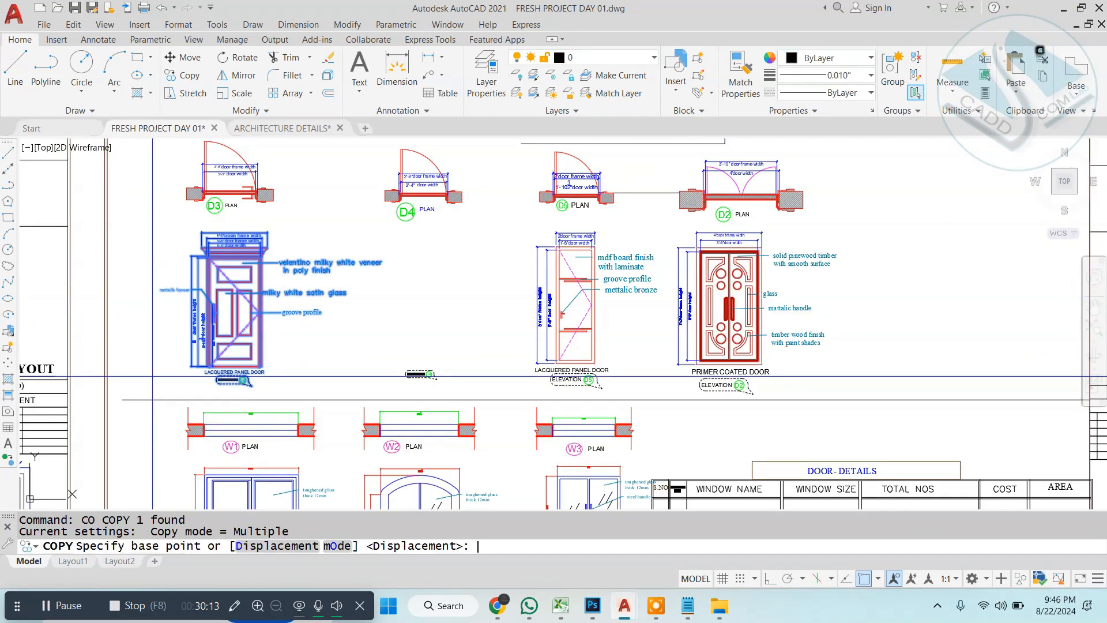
left_click(229, 343)
key("Escape")
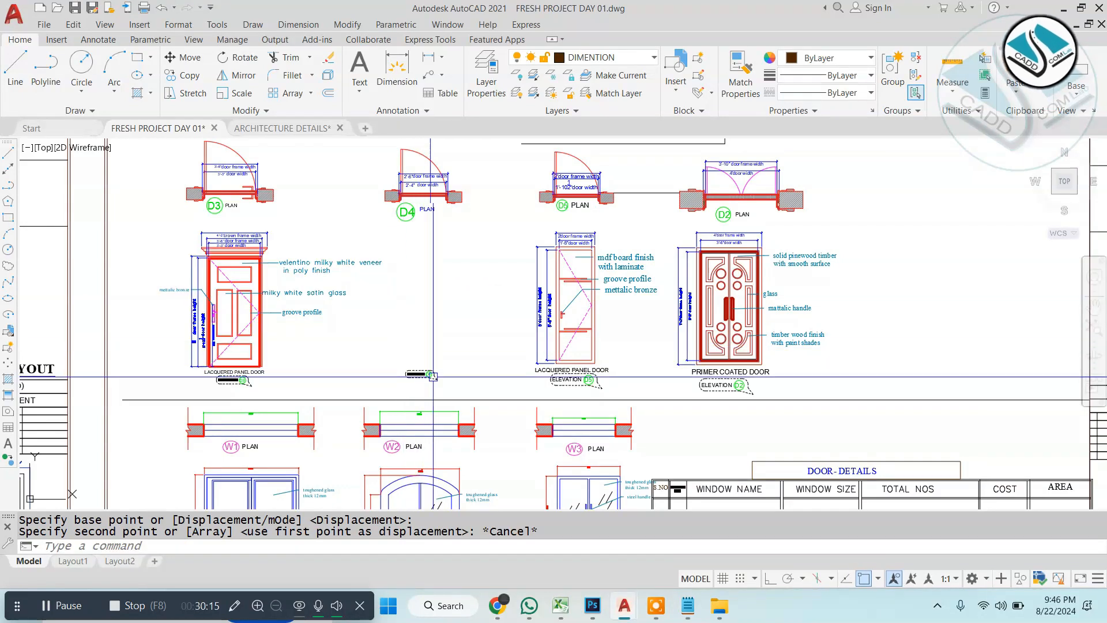
Step: Erase the leftover elevation tag in the empty elevation space below the D4 door plan
left_click(444, 247)
left_click(380, 346)
type("e")
key("Return")
Step: Copy the D3 lacquered panel door elevation with its dimensions, notes and tag into the empty space below the D4 plan
left_click(333, 220)
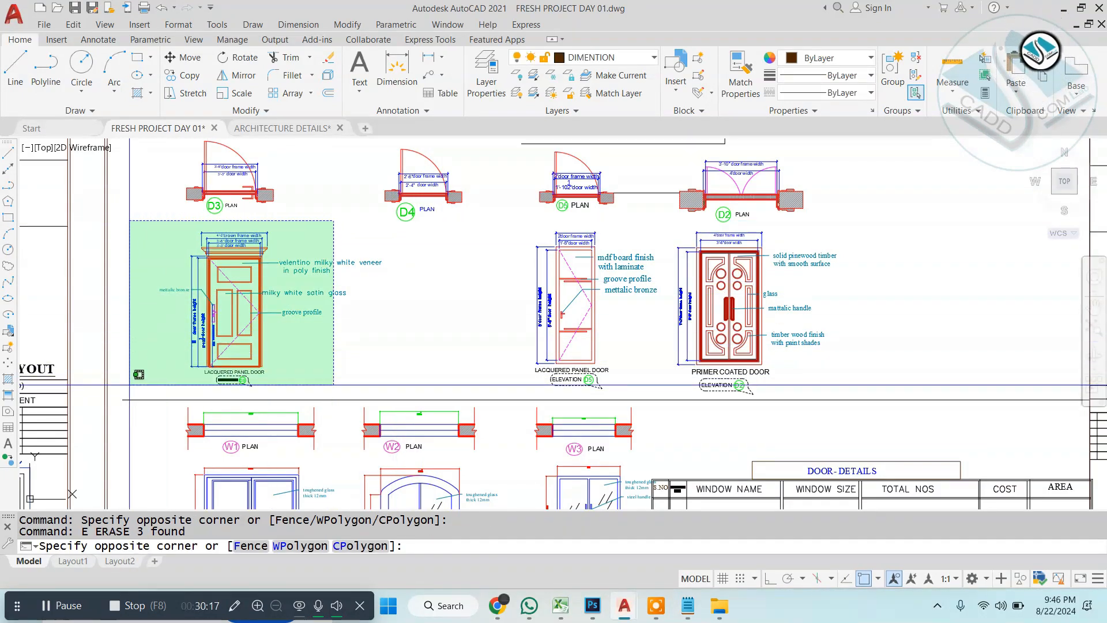
left_click(138, 390)
type("co")
key("Return")
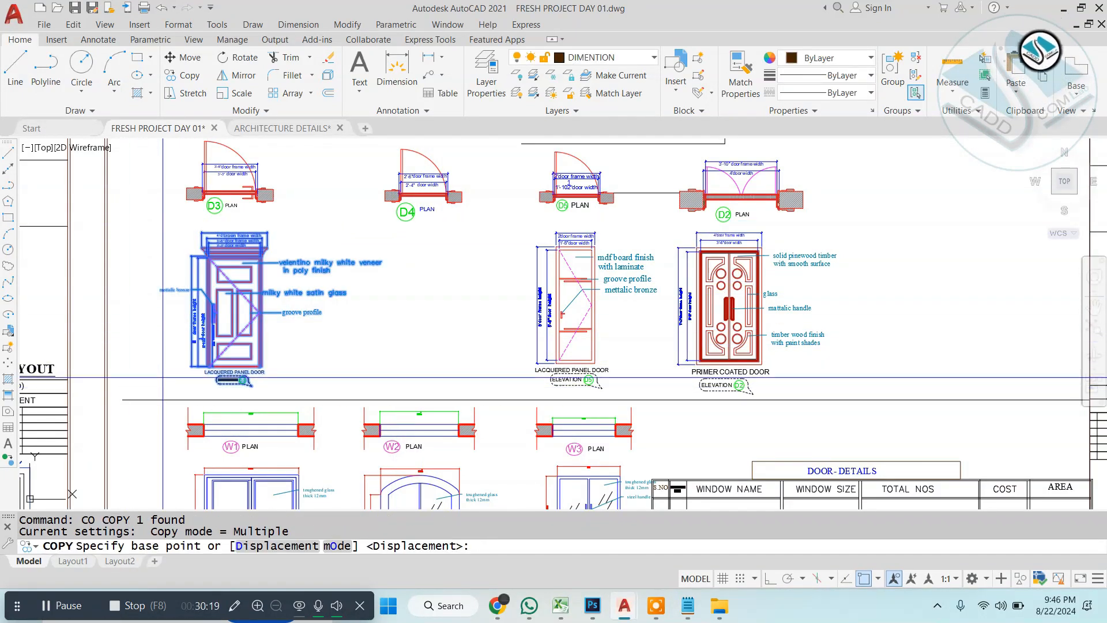
left_click(319, 328)
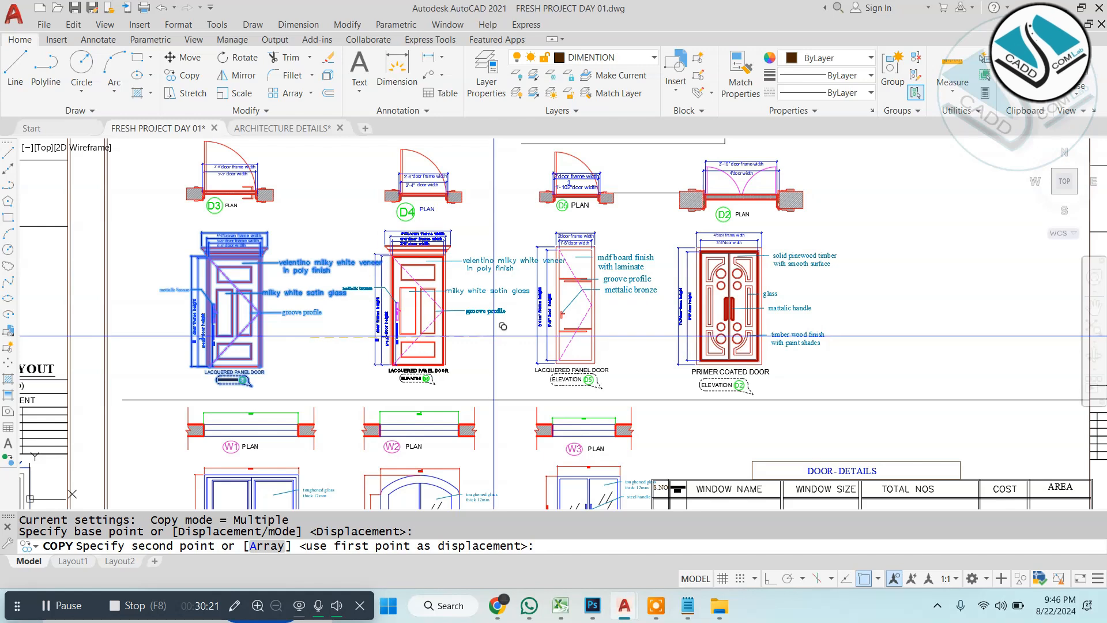
left_click(494, 335)
key("Escape")
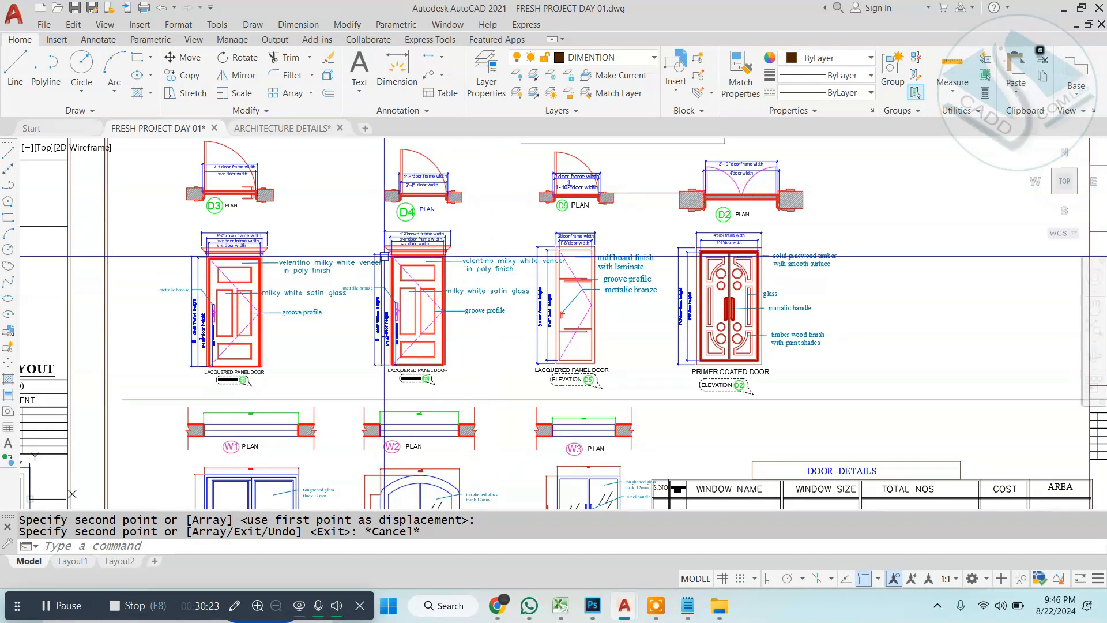
key("Escape")
key("Escape")
Step: Review the door window details sheet, including the door and window elevations and the door details and window details tables
scroll(617, 346, "down", 2)
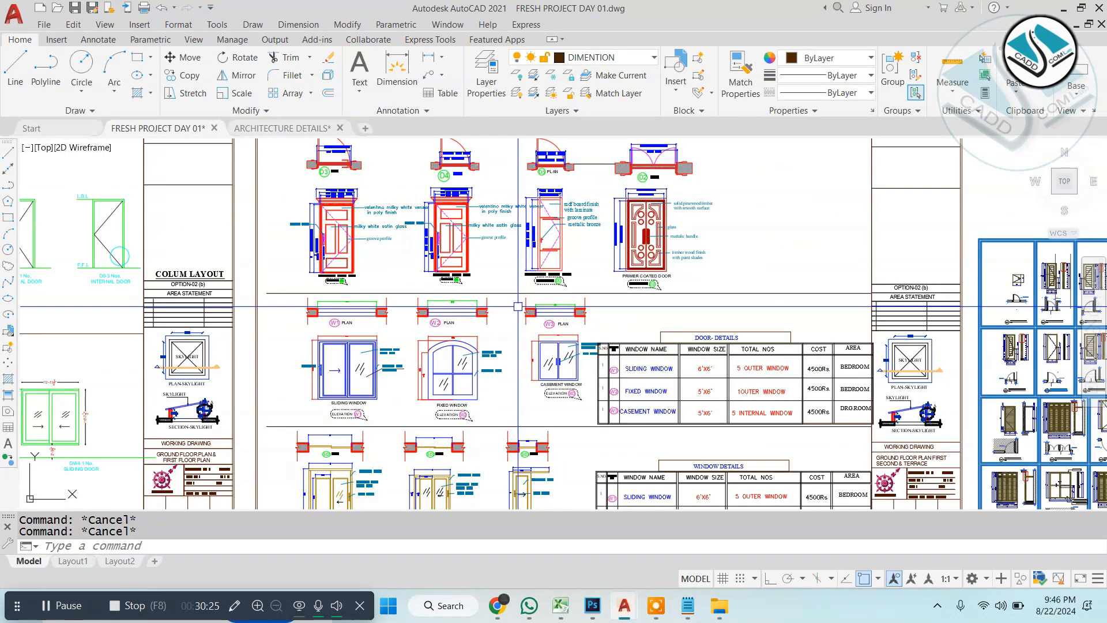
scroll(617, 422, "down", 3)
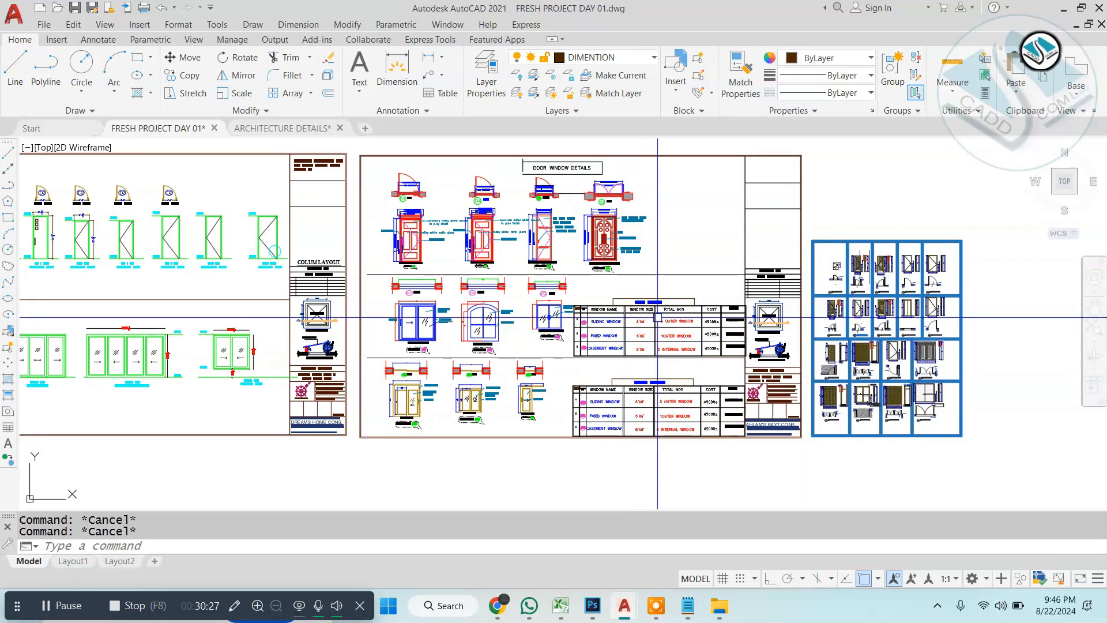
scroll(699, 225, "up", 3)
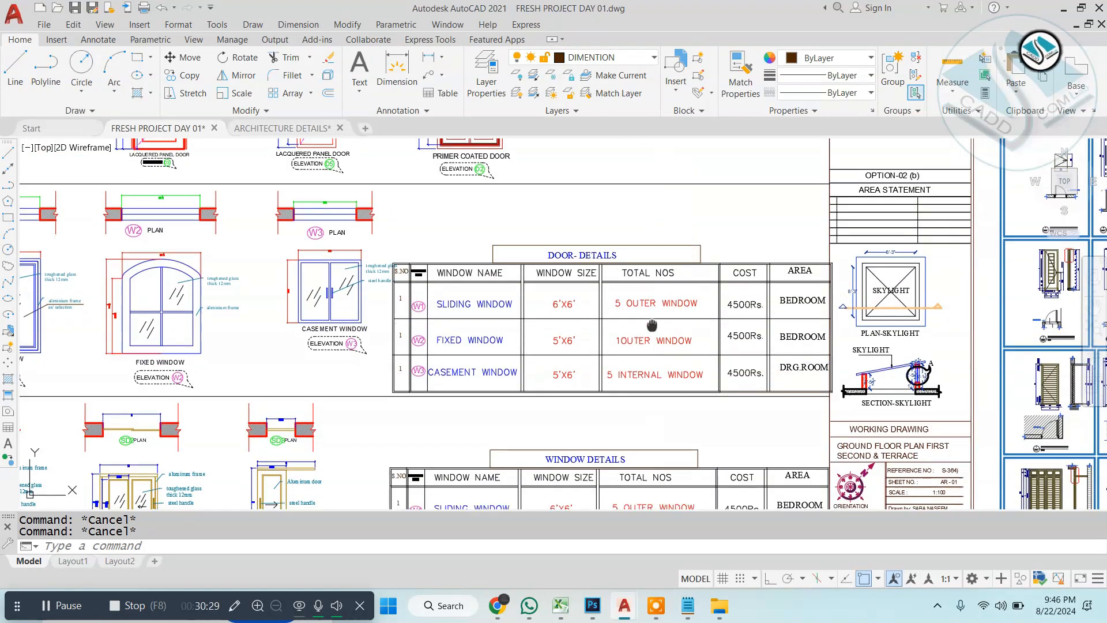
scroll(650, 333, "up", 2)
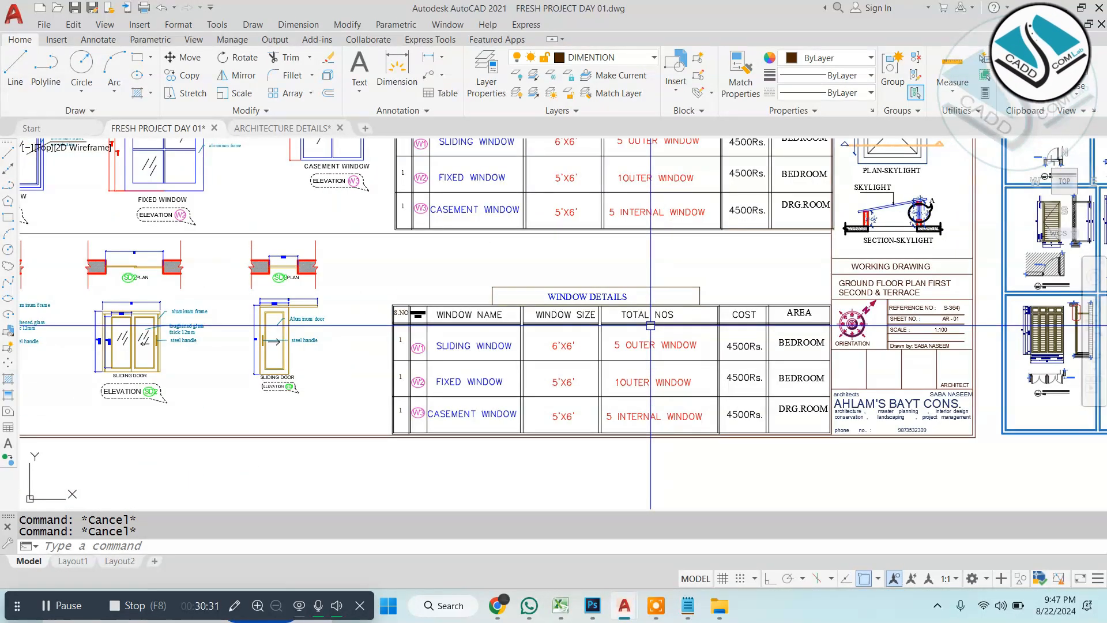
middle_click_drag(651, 331, 652, 418)
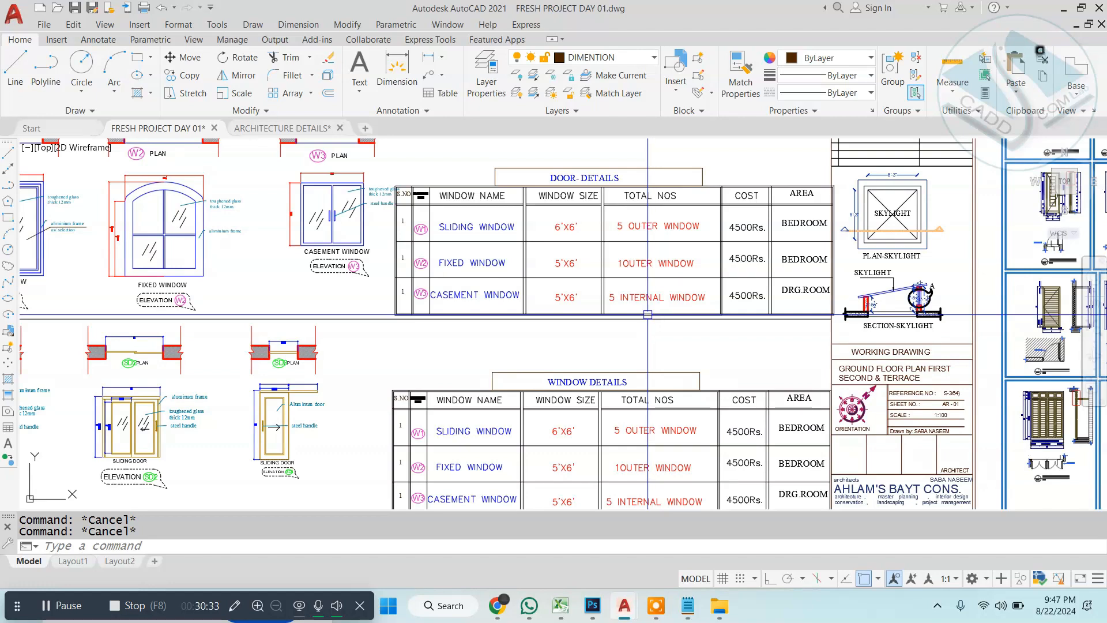
scroll(647, 314, "down", 4)
middle_click_drag(553, 263, 607, 289)
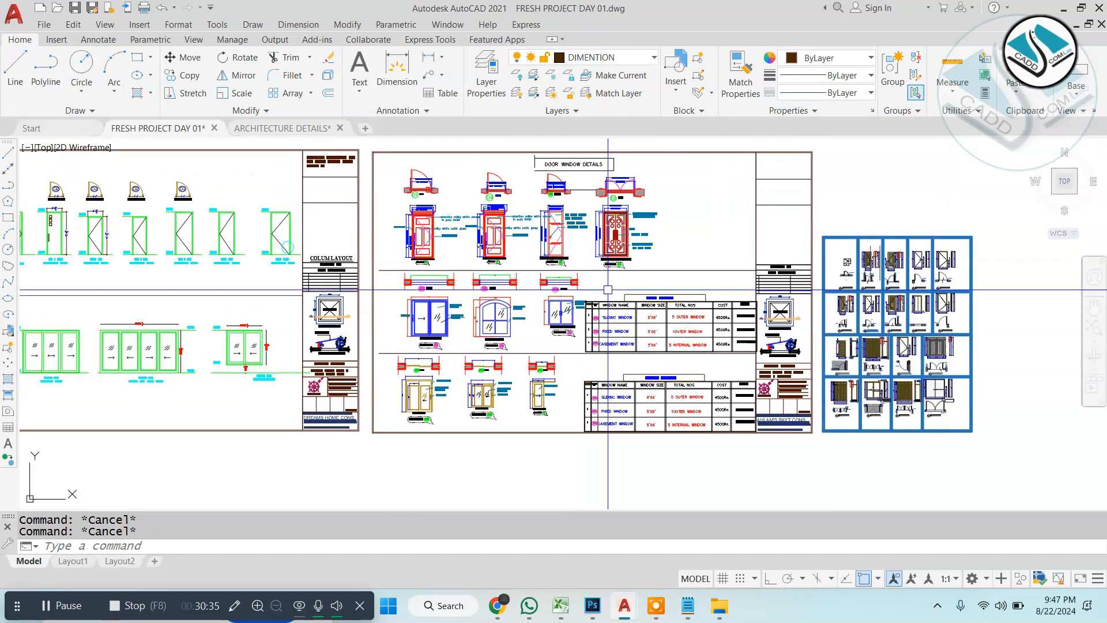
scroll(572, 243, "up", 3)
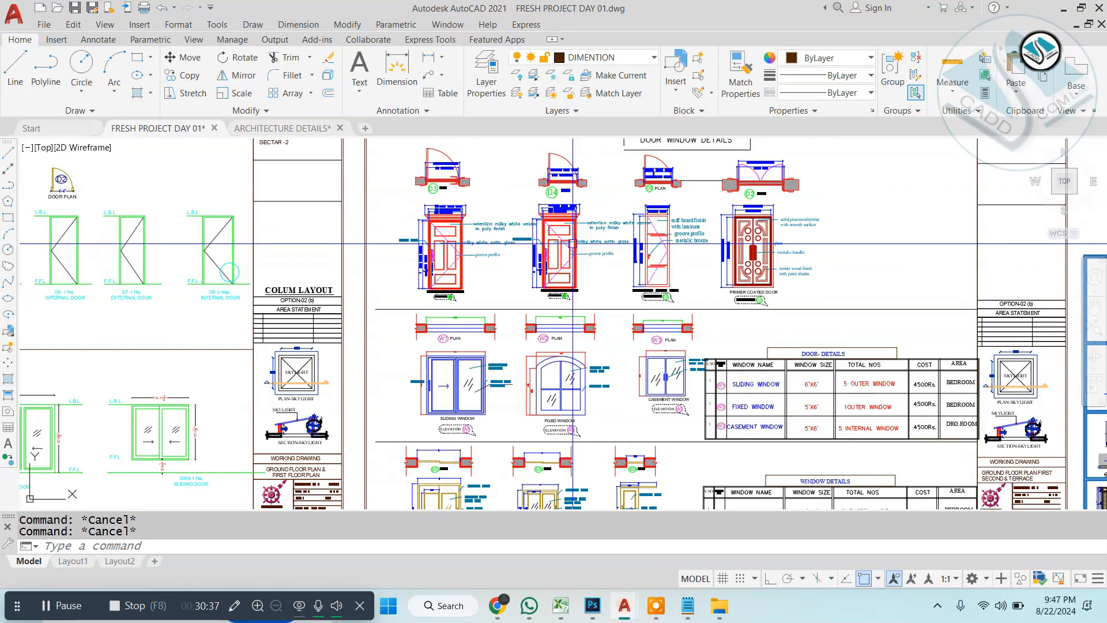
scroll(572, 243, "down", 2)
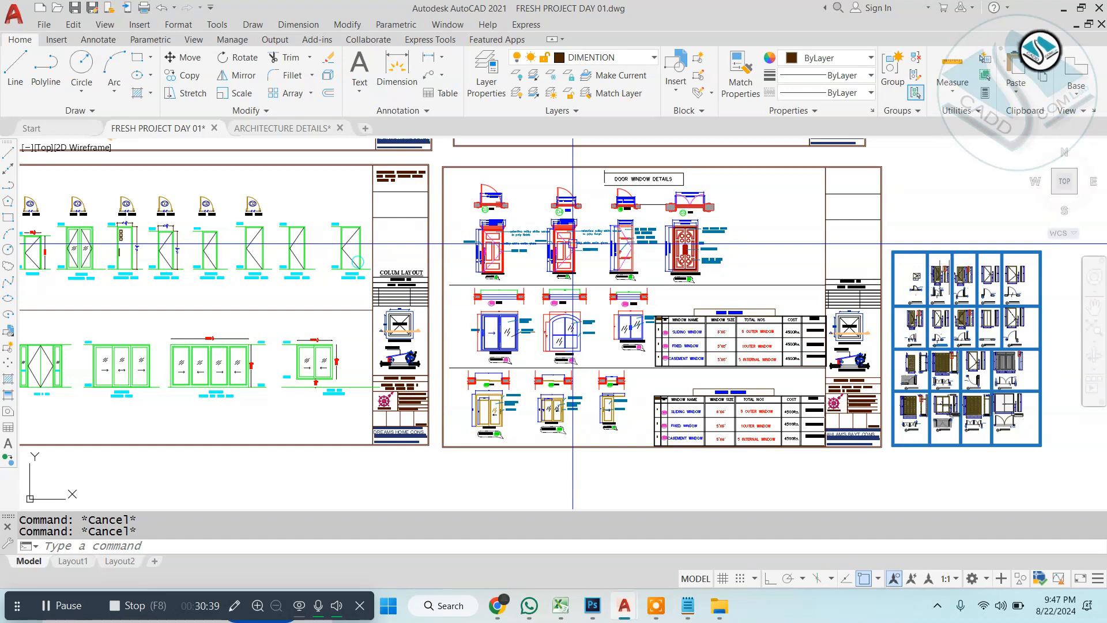
scroll(574, 243, "up", 2)
Step: Switch to the Doors Types folder in File Explorer and open the 0publication PDF catalogue in Adobe Reader
left_click(719, 603)
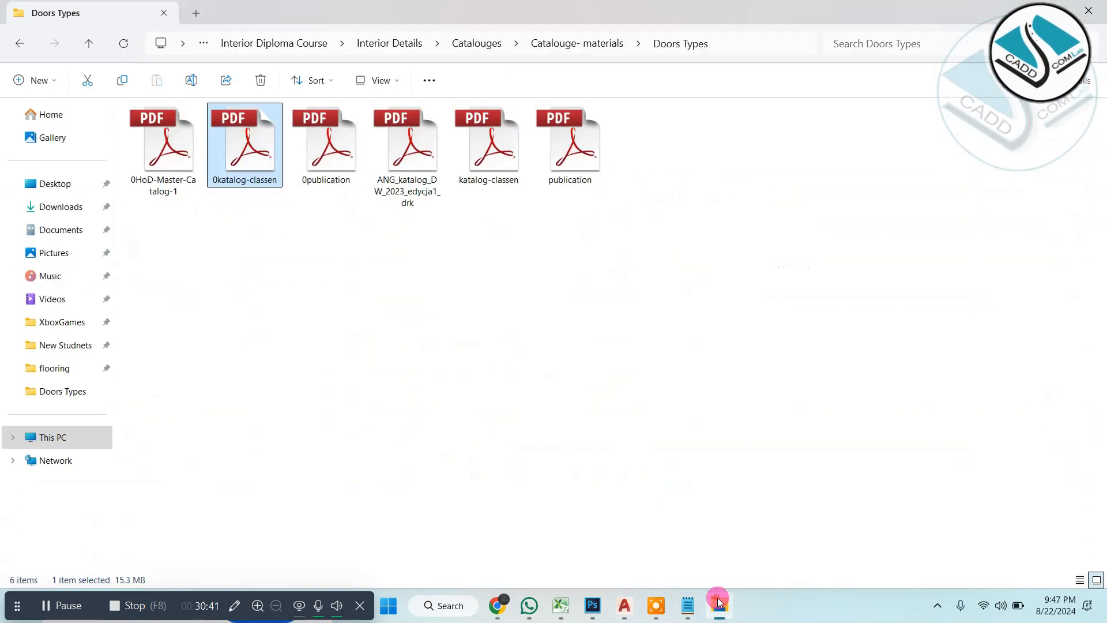
double_click(184, 140)
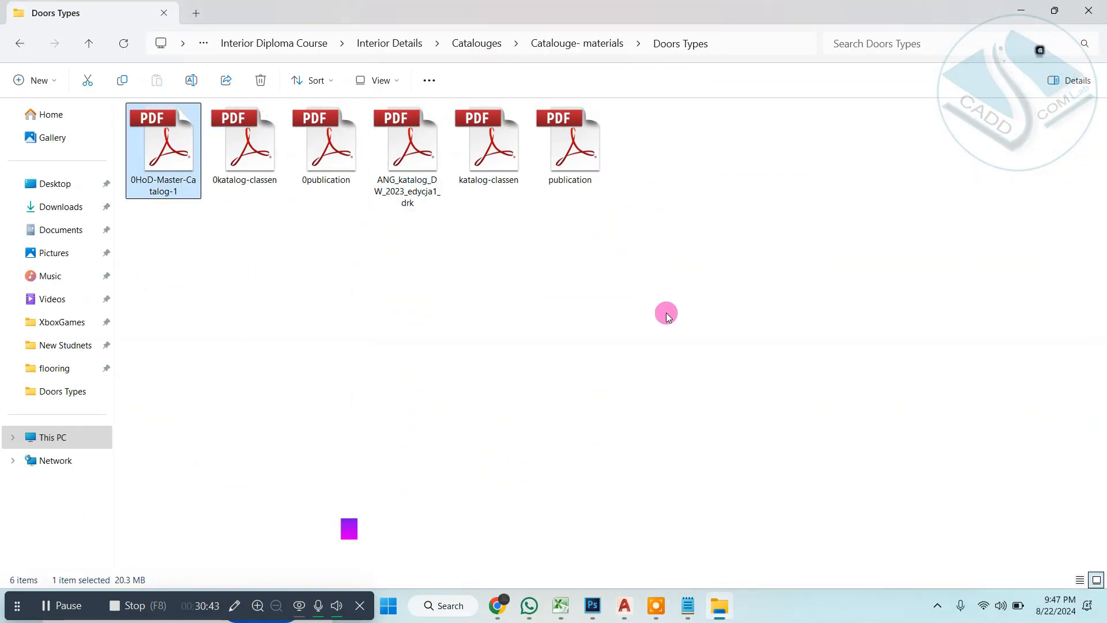
left_click(1101, 5)
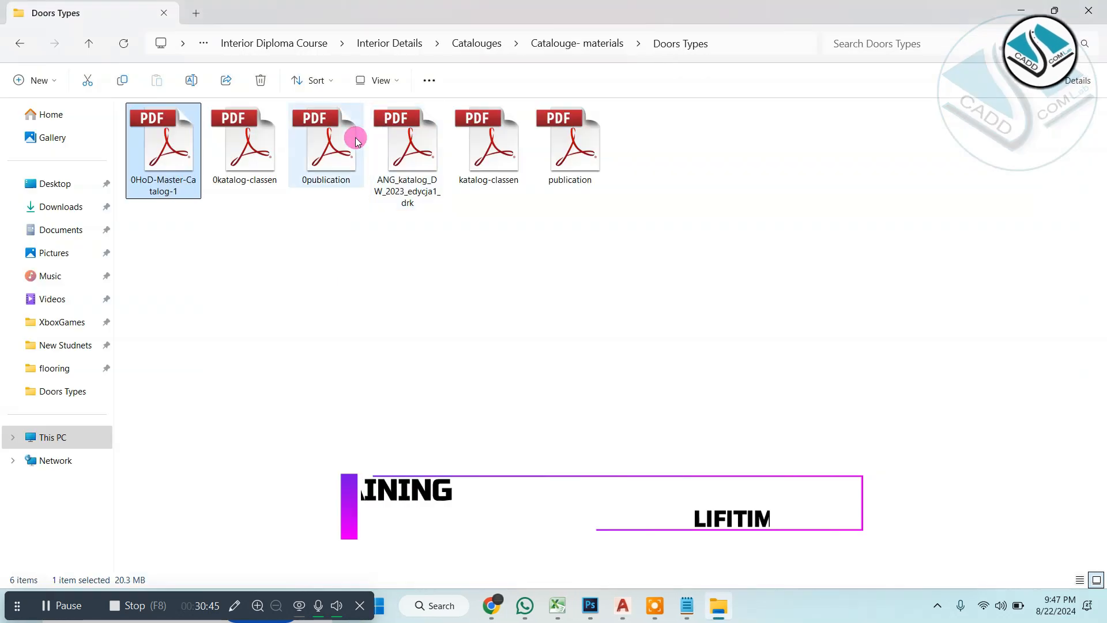
left_click(329, 141)
key("Return")
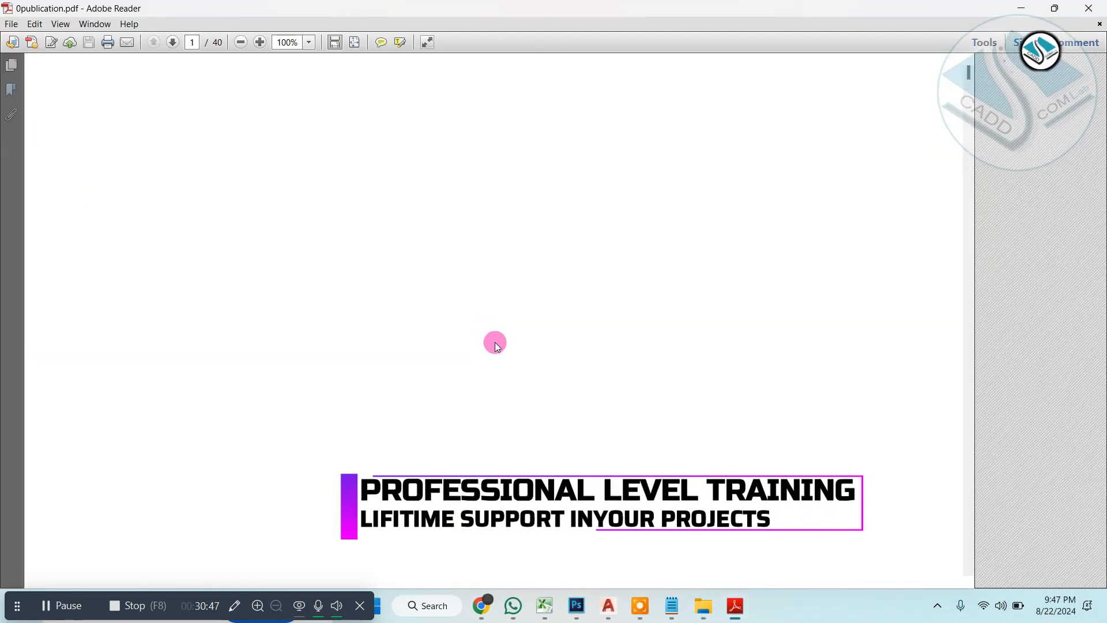
Step: Browse the door catalogue through the fir panel, French and sash doors up to page 7, close it and return to AutoCAD
scroll(490, 324, "down", 10)
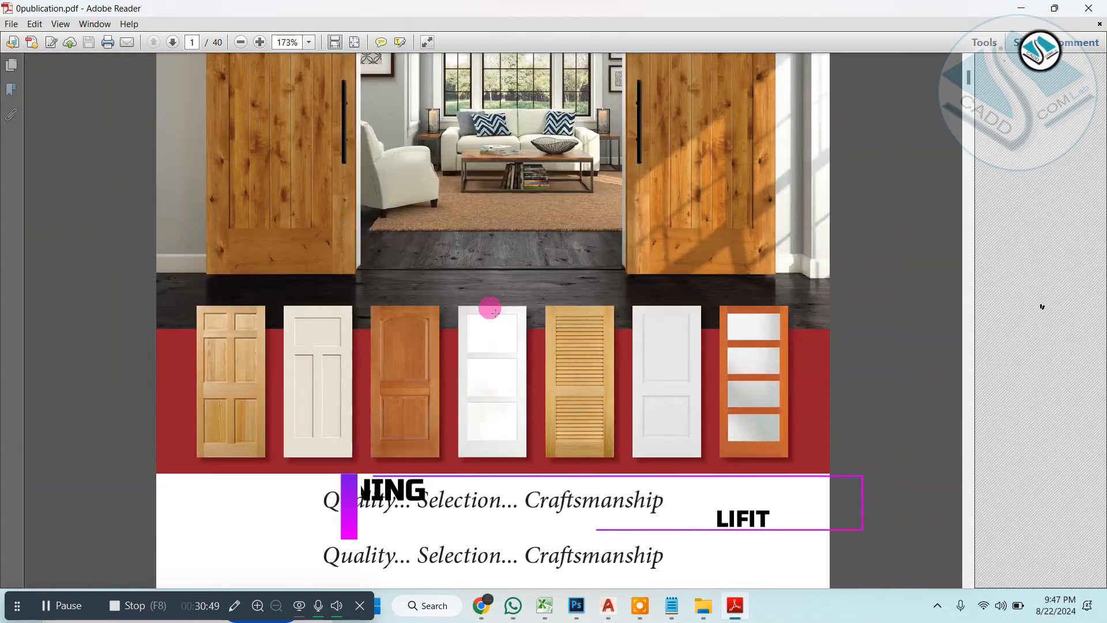
scroll(496, 313, "down", 15)
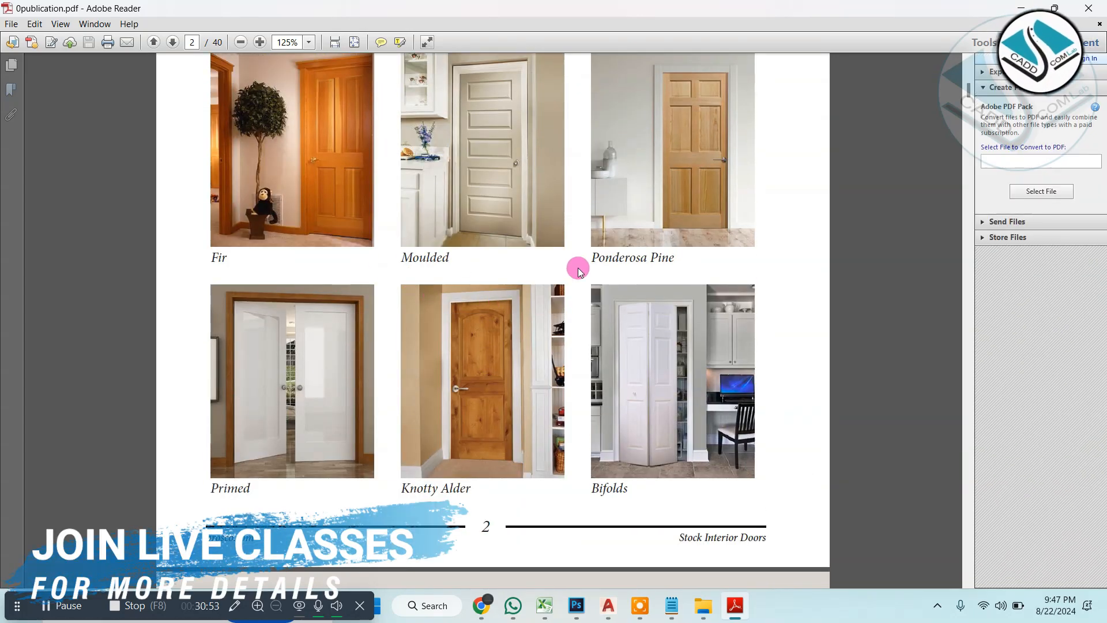
scroll(570, 270, "down", 10)
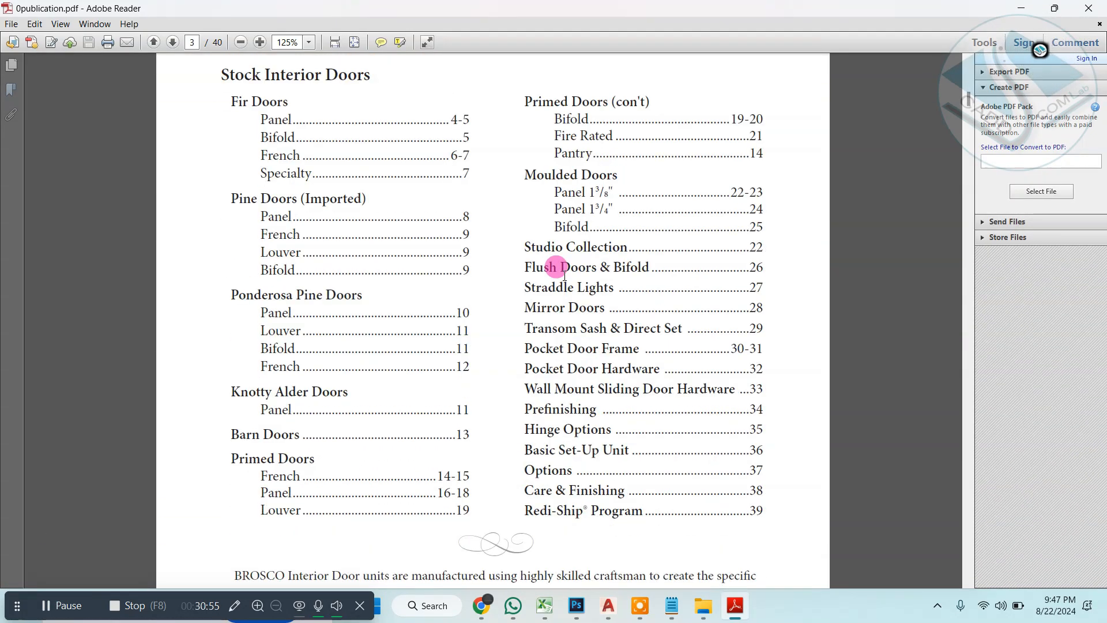
scroll(563, 275, "down", 15)
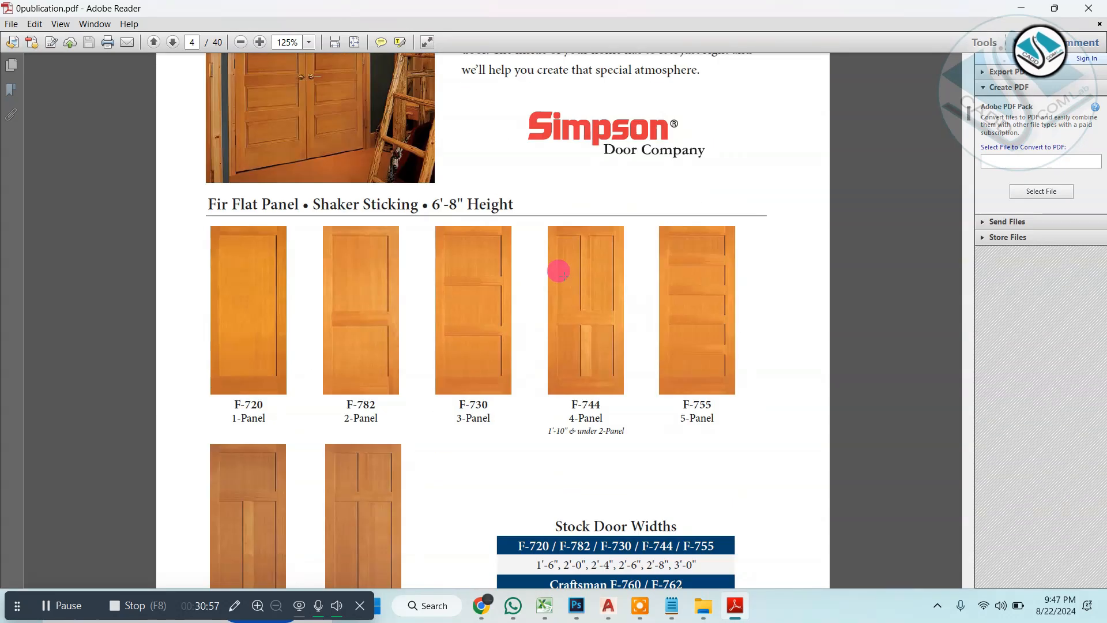
scroll(558, 271, "down", 15)
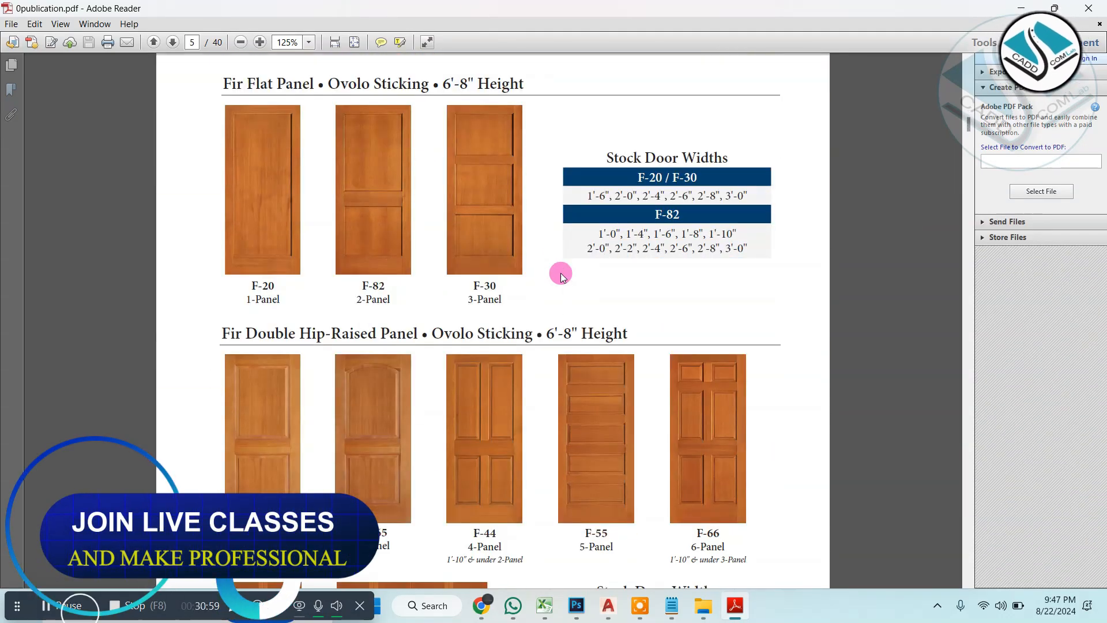
scroll(562, 275, "down", 15)
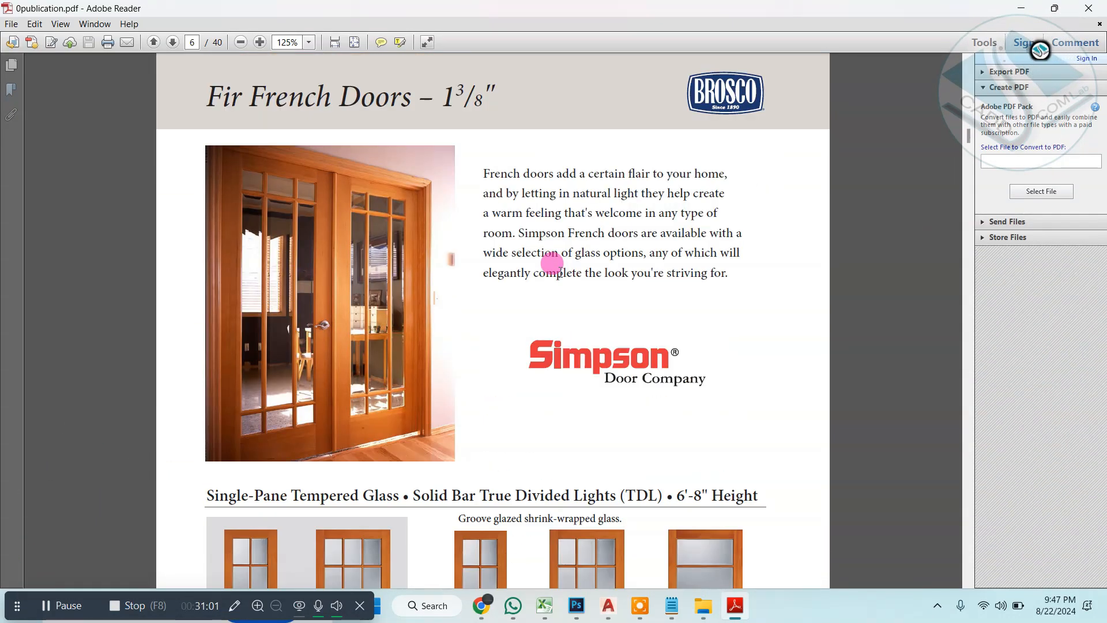
scroll(560, 272, "down", 8)
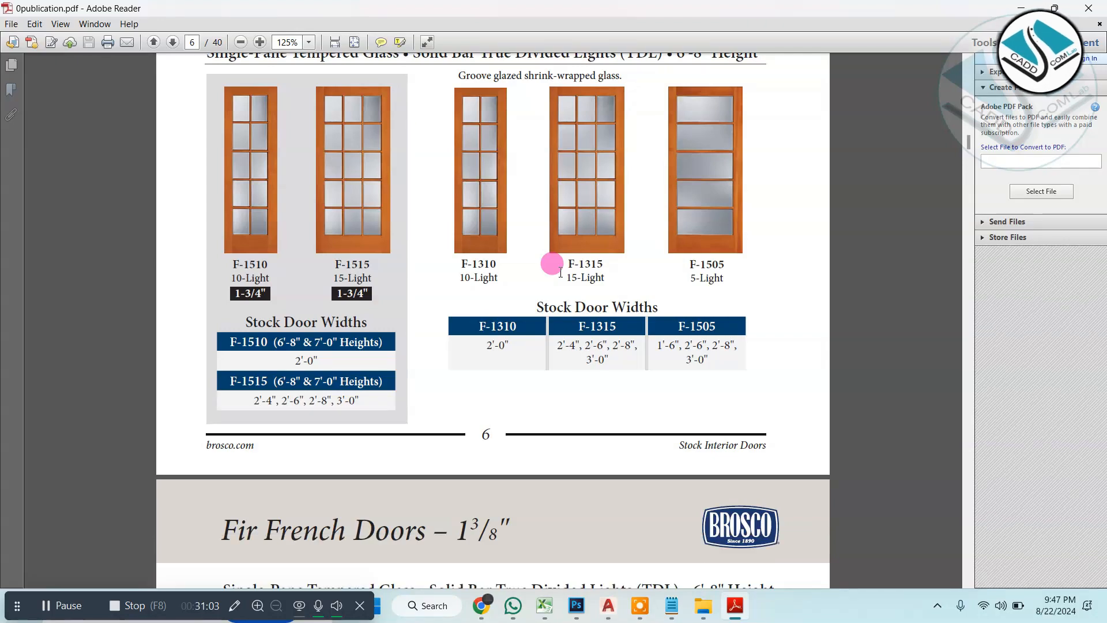
scroll(559, 272, "down", 10)
scroll(559, 272, "down", 12)
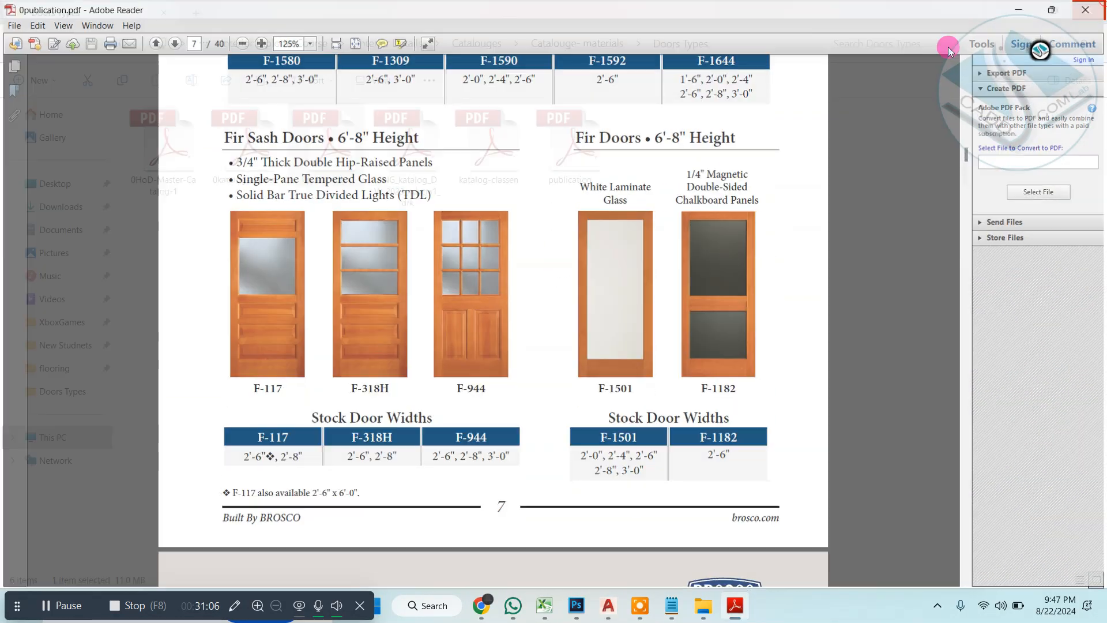
left_click(1088, 8)
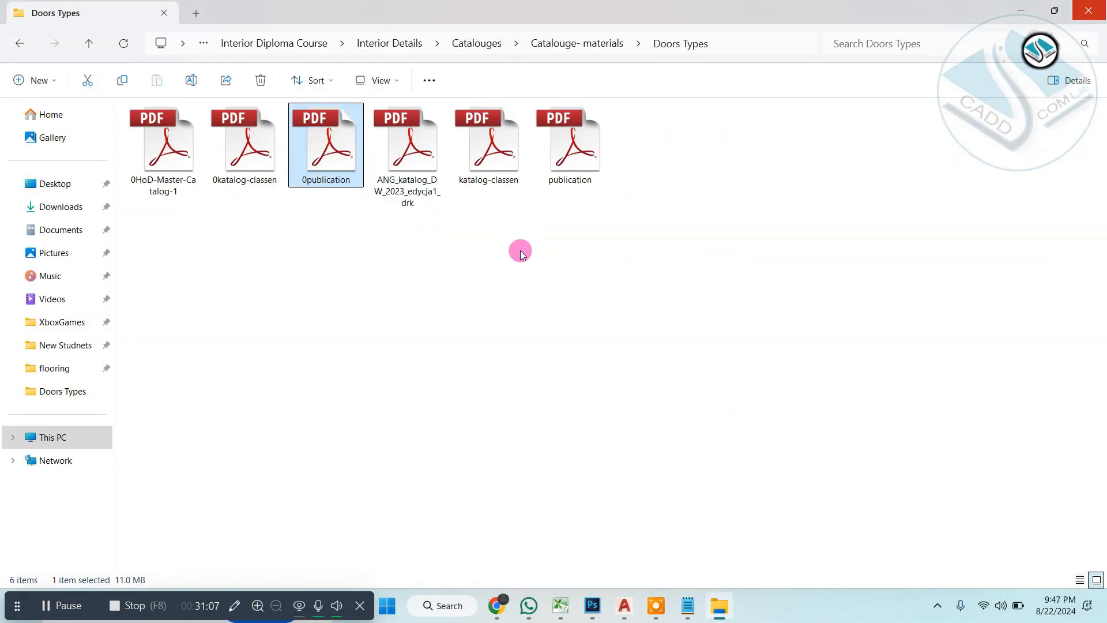
left_click(1016, 11)
Step: Move the blue-framed grid of reference door blocks from beside the door window details sheet to the left of the green door elevations sheet
scroll(556, 290, "down", 4)
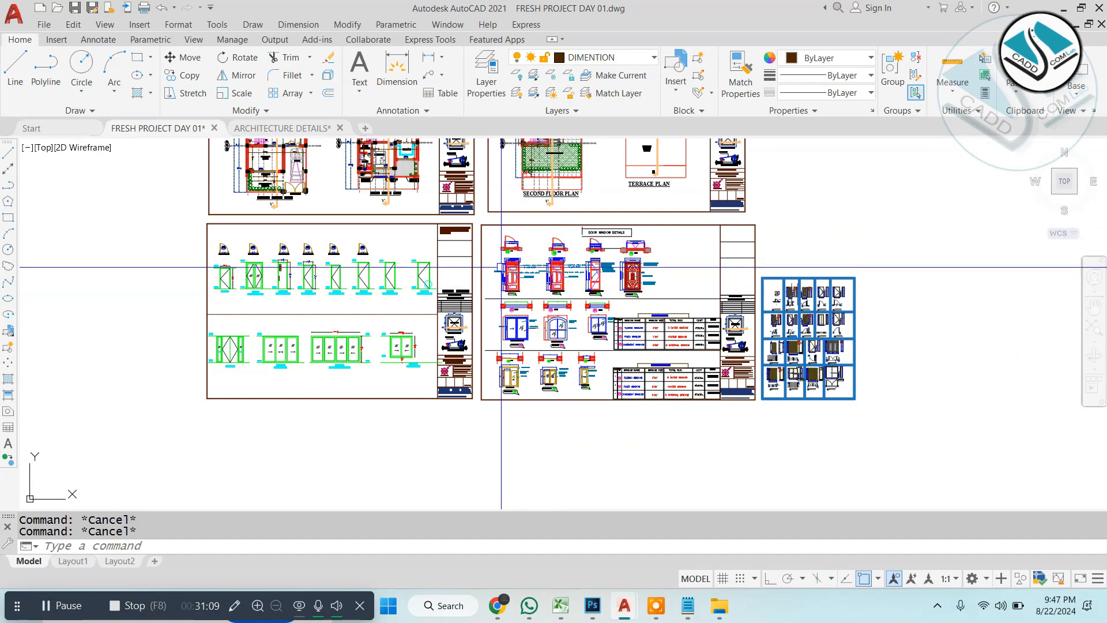
middle_click_drag(500, 267, 488, 312)
left_click(883, 302)
scroll(762, 418, "up", 4)
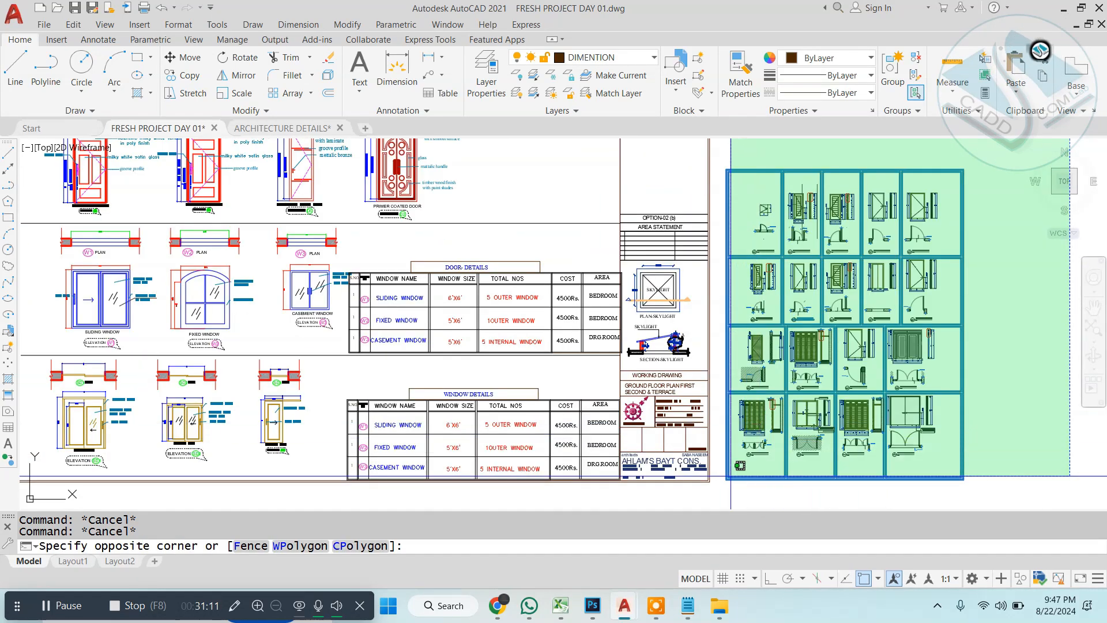
scroll(722, 433, "down", 2)
type("m")
key("space")
left_click(827, 392)
scroll(462, 342, "down", 2)
middle_click_drag(462, 342, 786, 340)
scroll(371, 385, "up", 2)
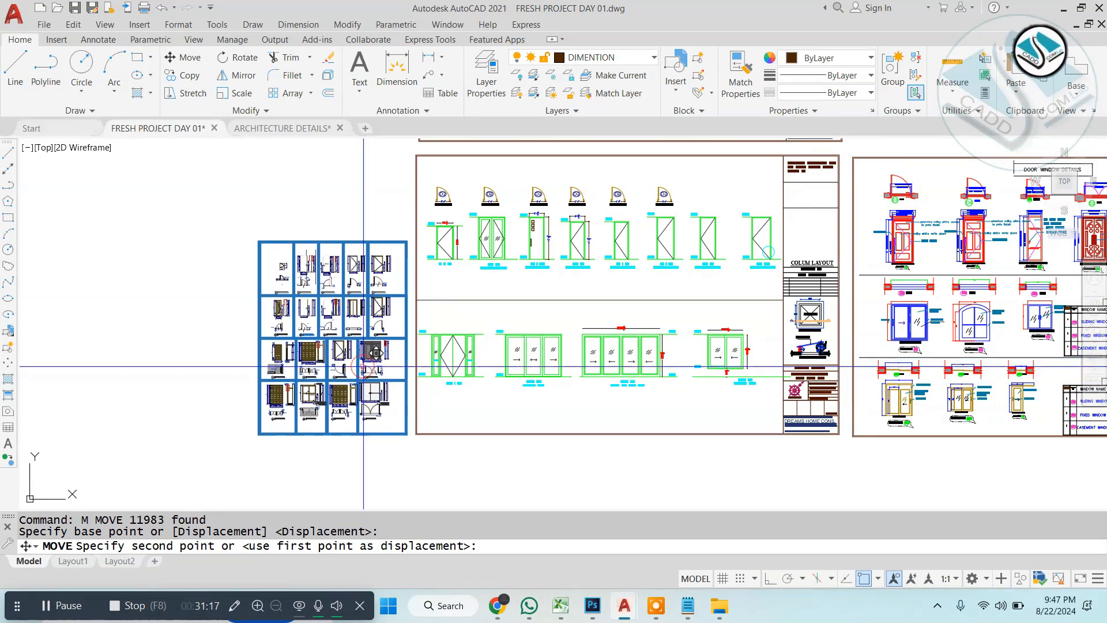
scroll(363, 366, "down", 3)
left_click(363, 366)
Step: Review the floor plan sheets, the window elevations with their details table, and the sheet of green door elevations
scroll(541, 282, "up", 2)
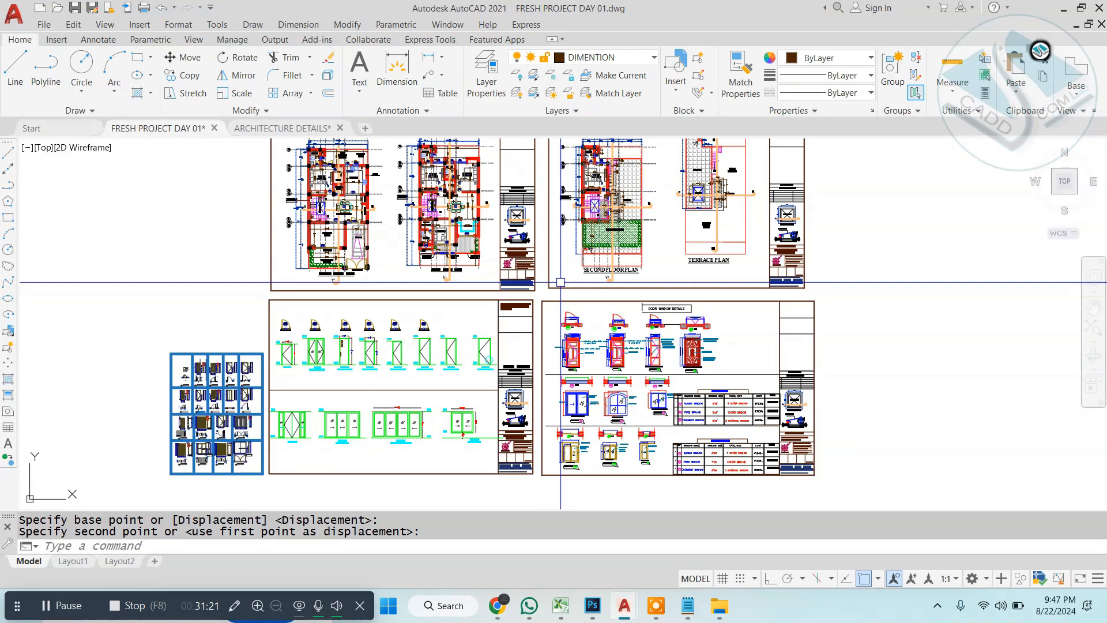
middle_click_drag(579, 272, 545, 298)
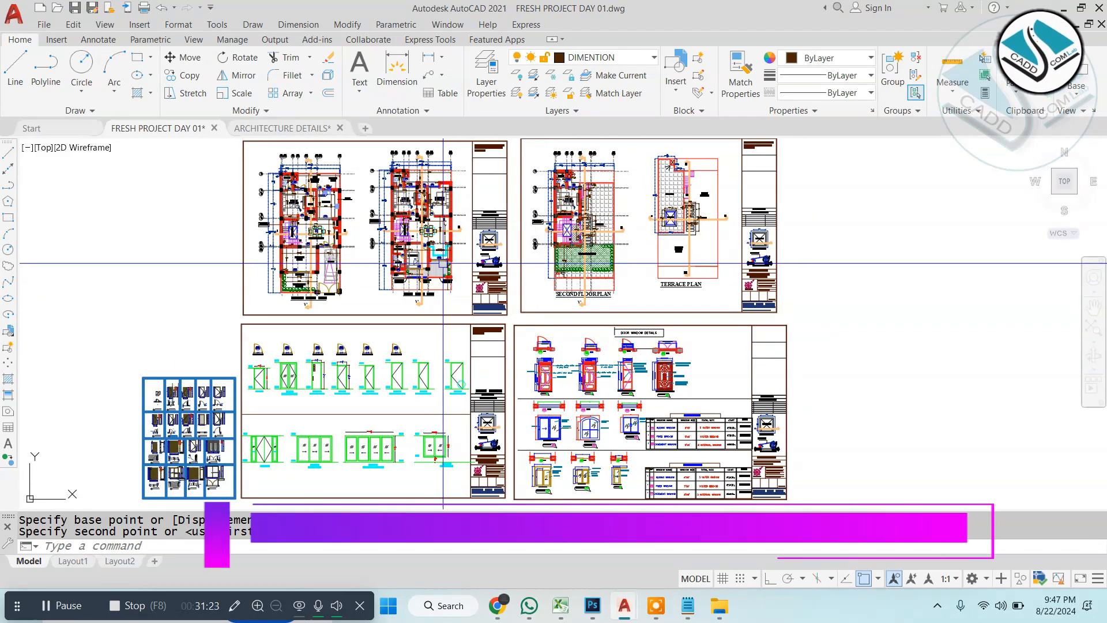
scroll(331, 231, "up", 5)
scroll(396, 242, "down", 4)
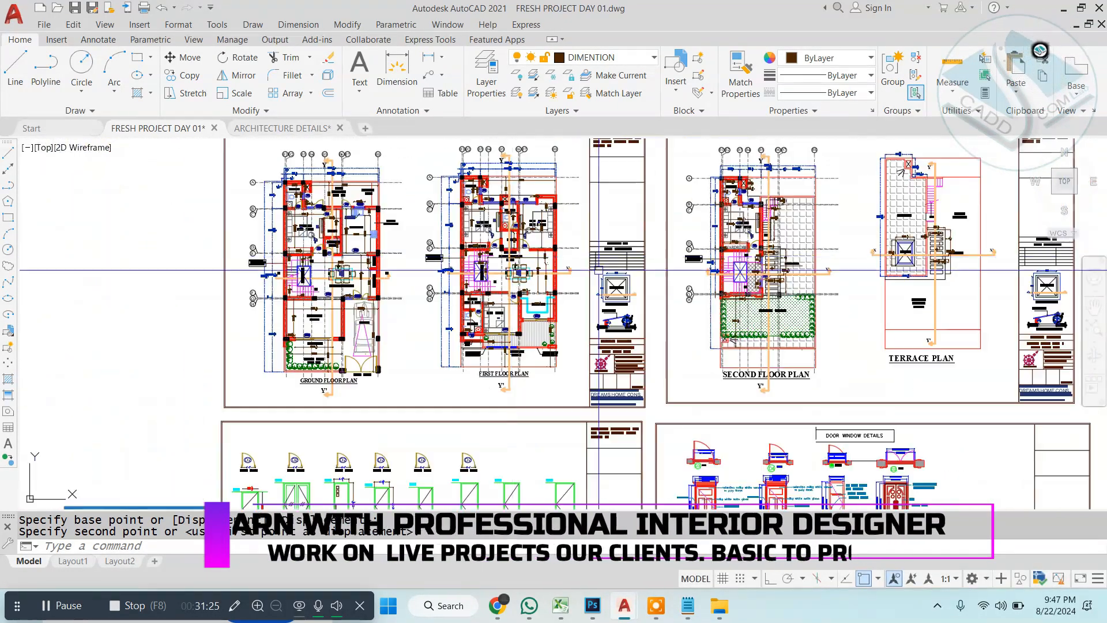
middle_click_drag(802, 231, 581, 212)
scroll(582, 212, "up", 2)
scroll(582, 212, "down", 4)
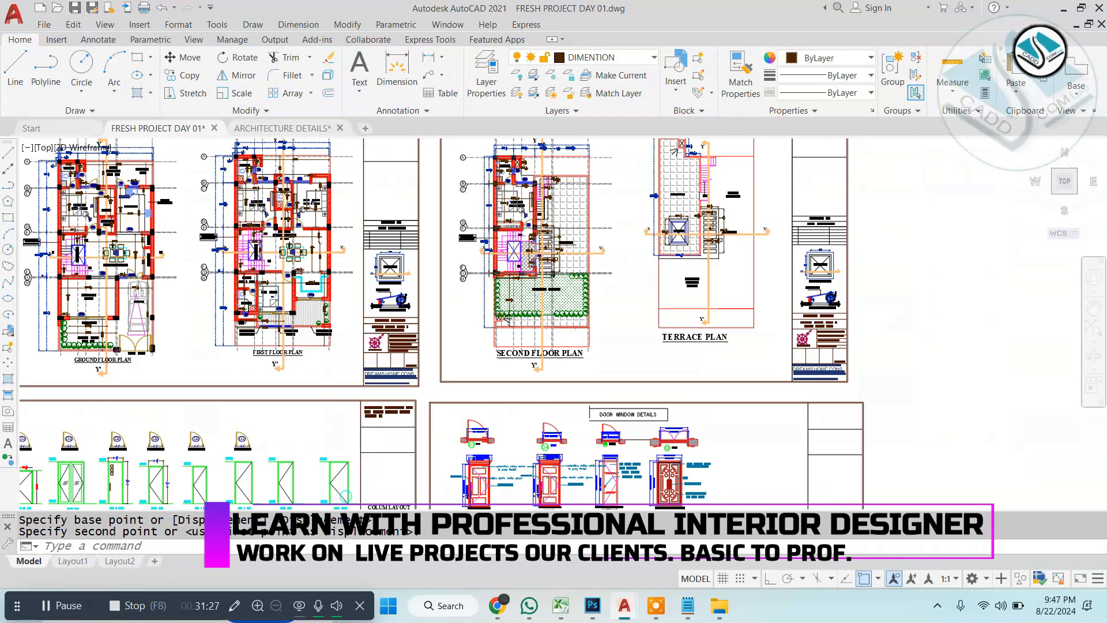
scroll(623, 359, "up", 5)
middle_click_drag(623, 359, 546, 306)
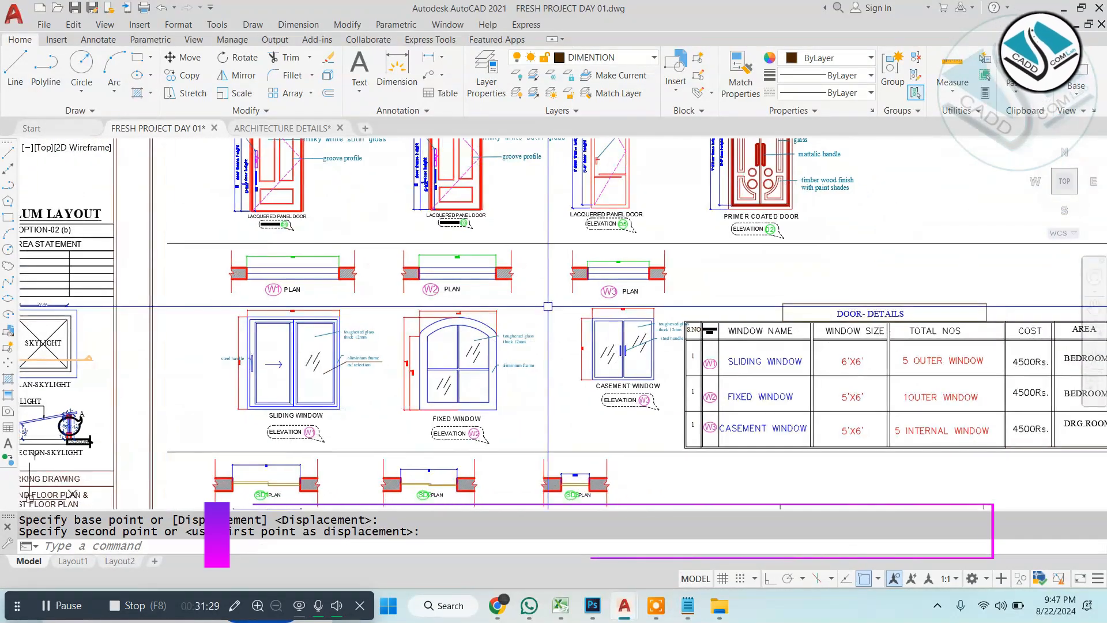
scroll(546, 306, "down", 4)
scroll(315, 239, "up", 1)
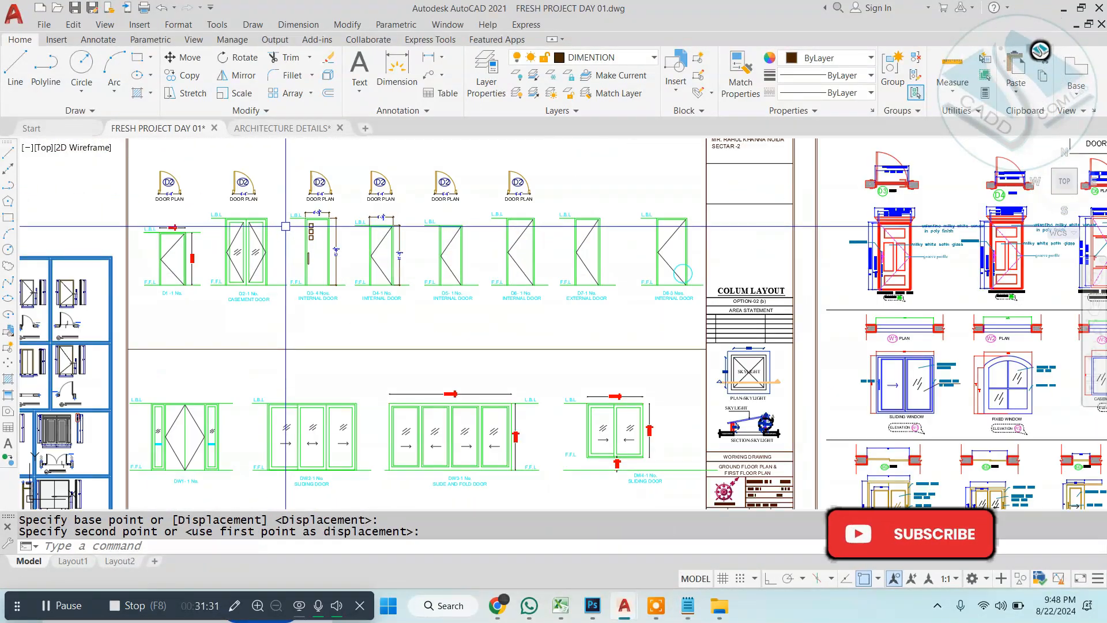
scroll(653, 263, "down", 3)
middle_click_drag(653, 263, 496, 271)
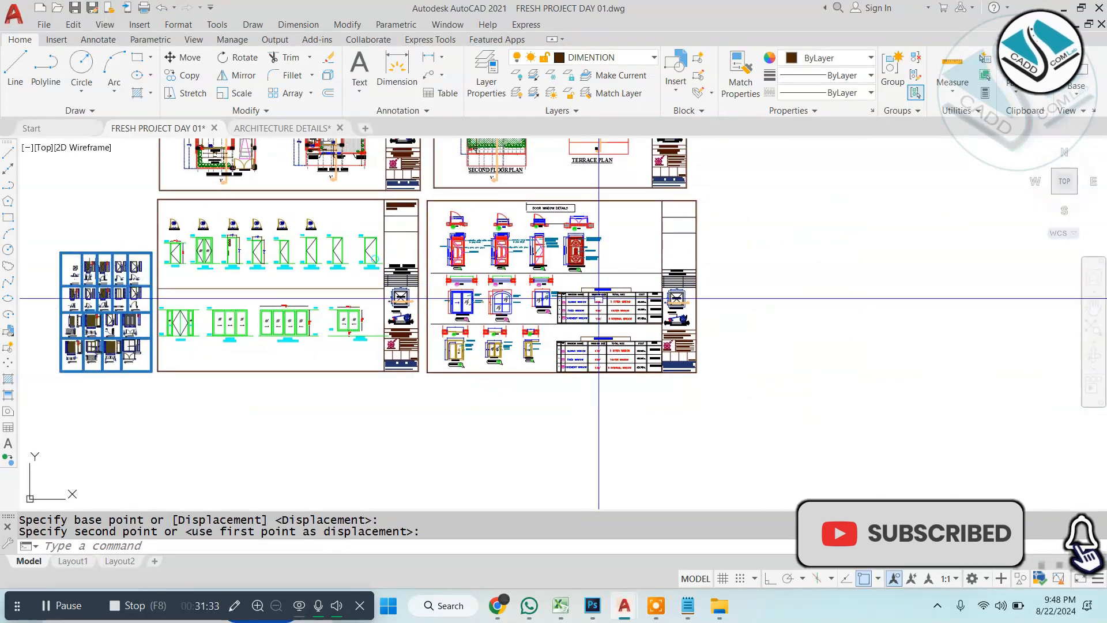
Step: Compare the green door elevations sheet with the neighbouring door window details sheet and check the overall sheet arrangement
scroll(610, 308, "up", 5)
scroll(610, 308, "up", 1)
scroll(608, 302, "down", 4)
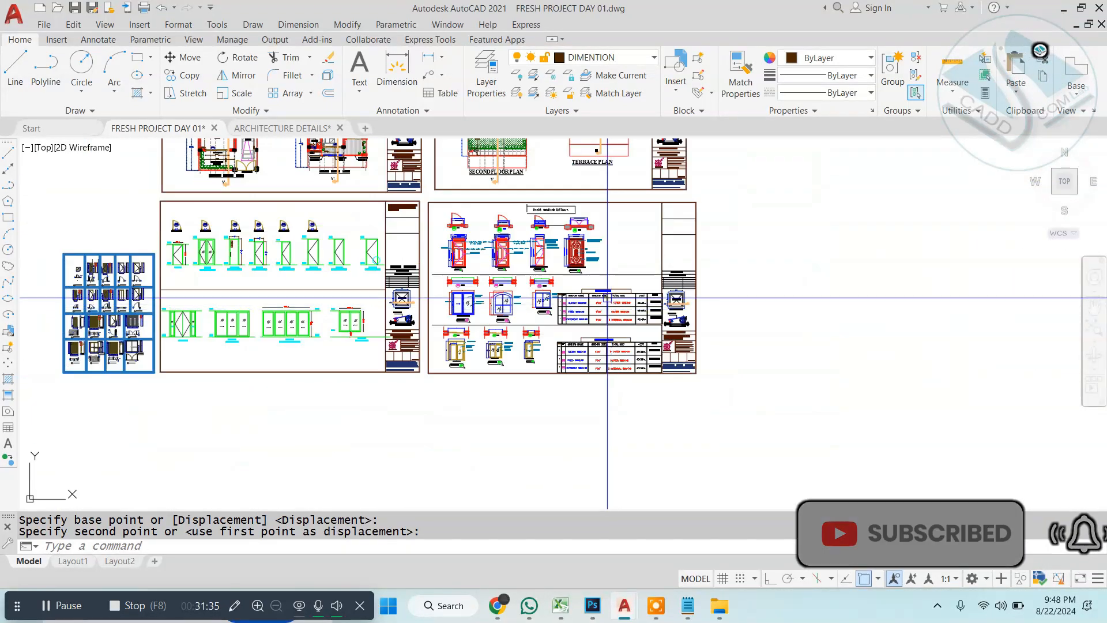
scroll(373, 227, "up", 1)
scroll(416, 235, "up", 1)
mouse_move(415, 235)
middle_mouse_down()
mouse_move(478, 260)
mouse_move(483, 252)
middle_mouse_up()
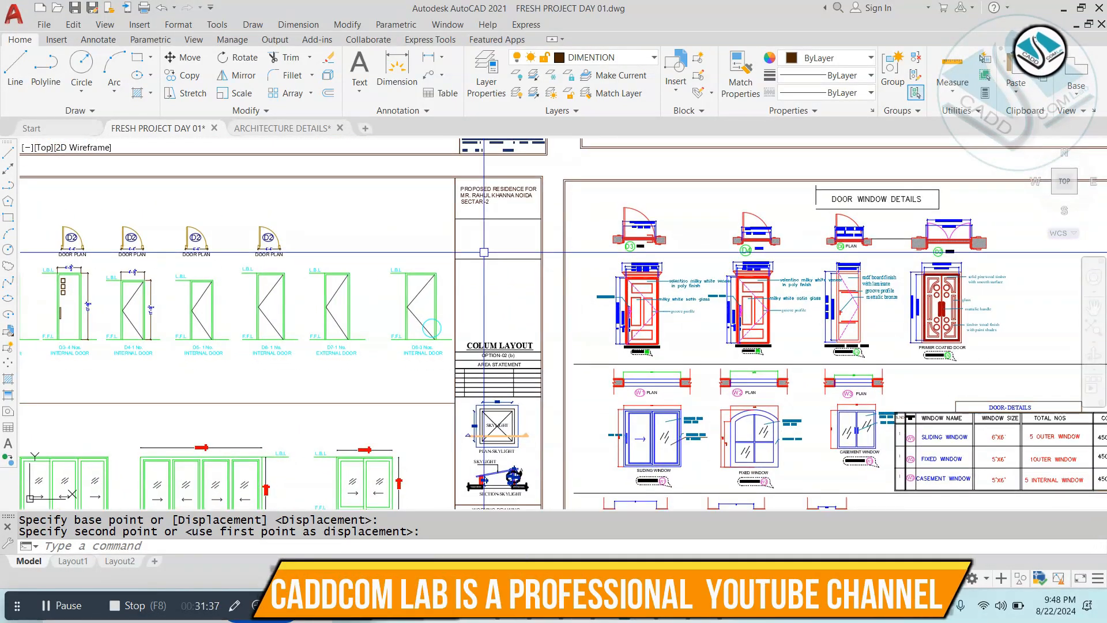
scroll(577, 288, "down", 3)
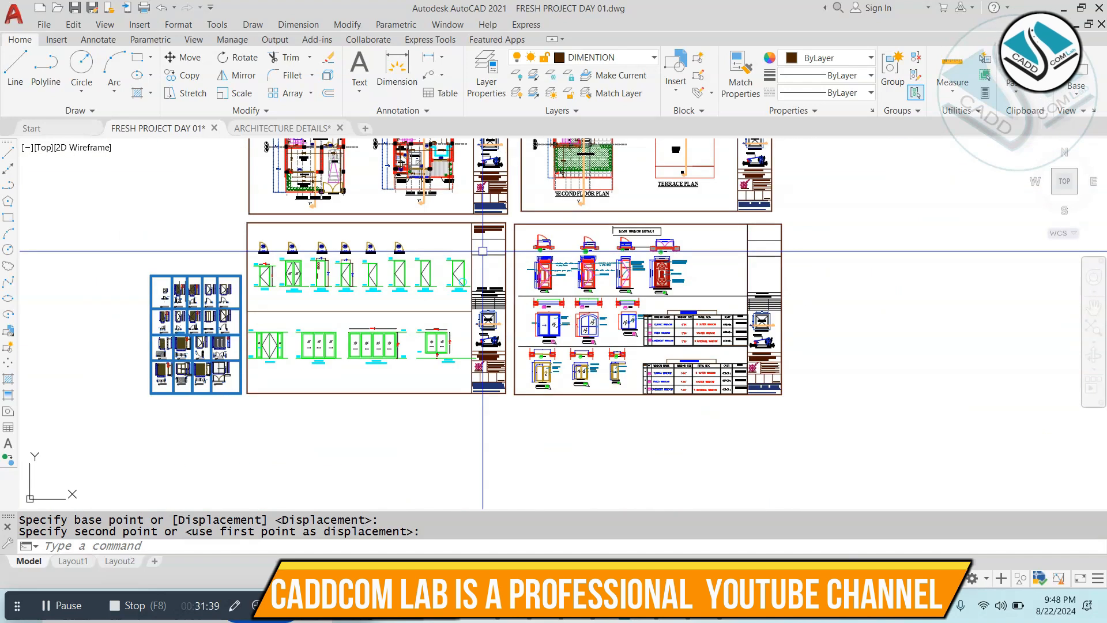
middle_click_drag(599, 242, 590, 267)
scroll(592, 263, "down", 2)
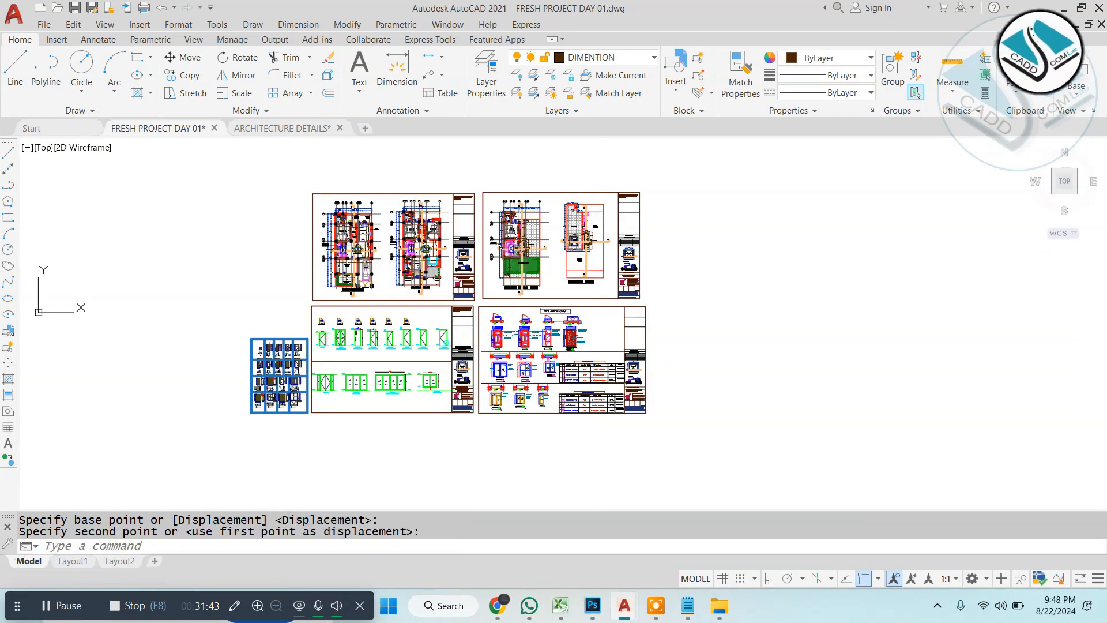
Step: Examine the ground, first, second floor and terrace plans, looking closely at the terrace garden on the second floor plan
scroll(596, 267, "up", 2)
scroll(359, 232, "up", 4)
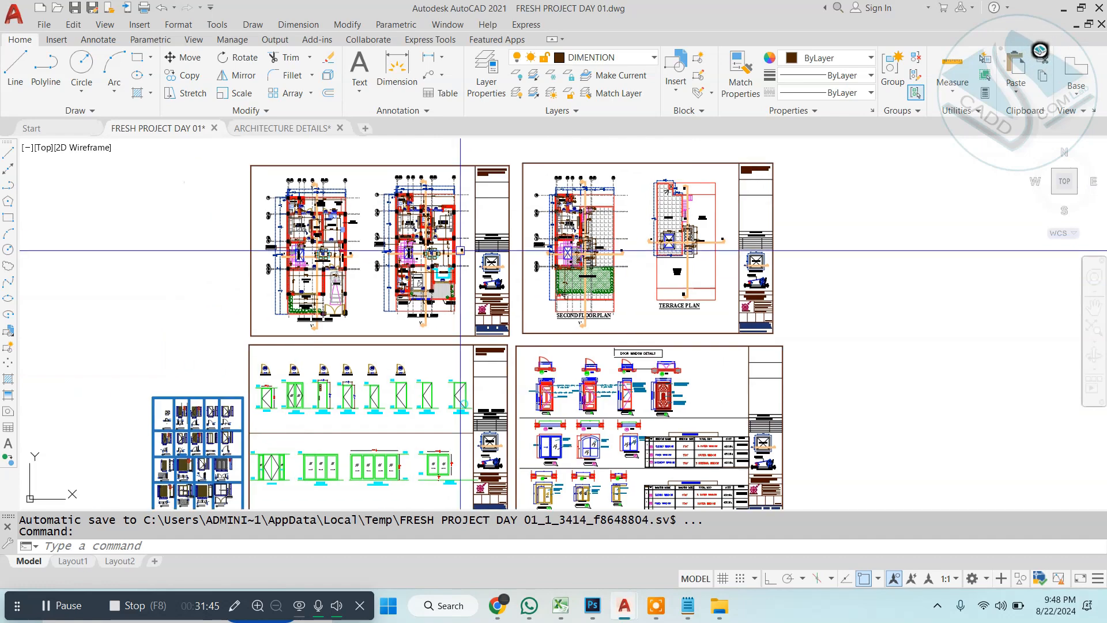
middle_click_drag(359, 232, 380, 281)
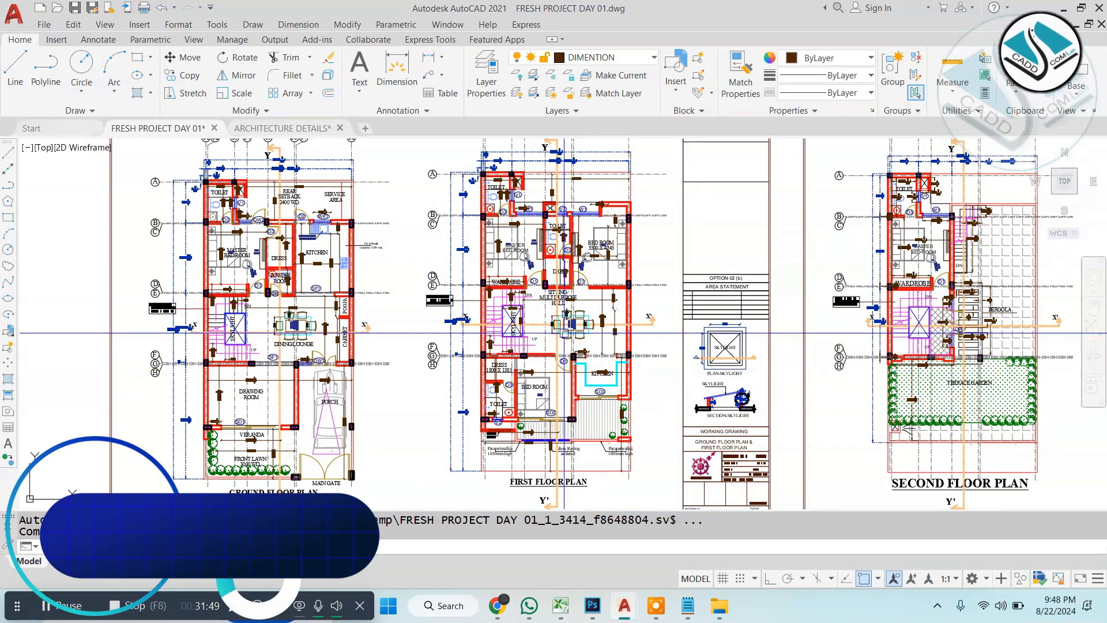
middle_click_drag(1001, 339, 498, 346)
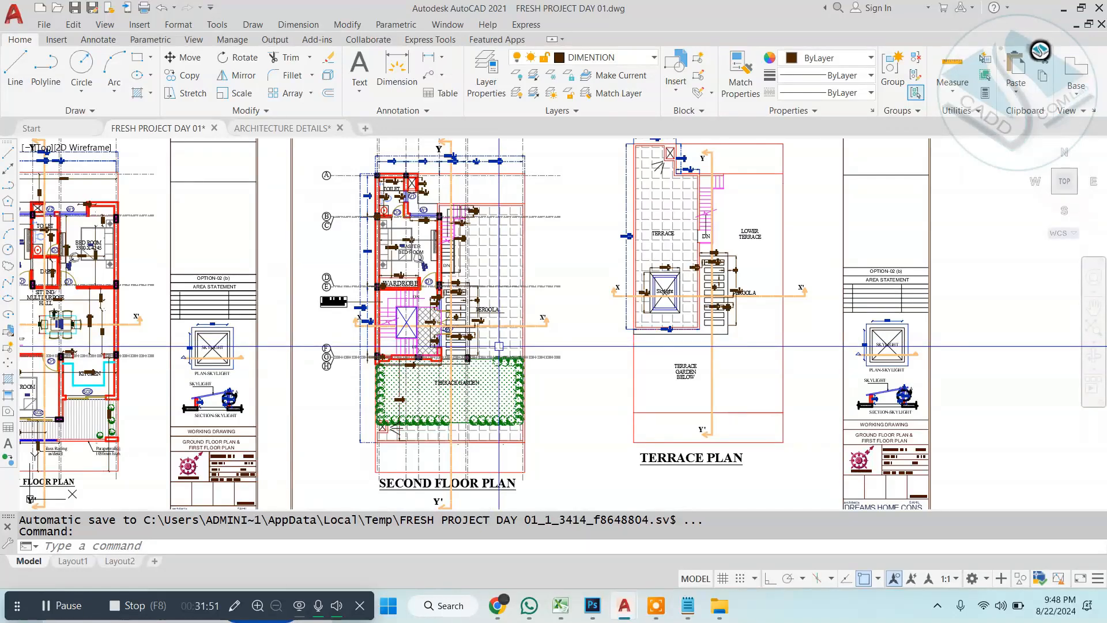
scroll(499, 346, "up", 6)
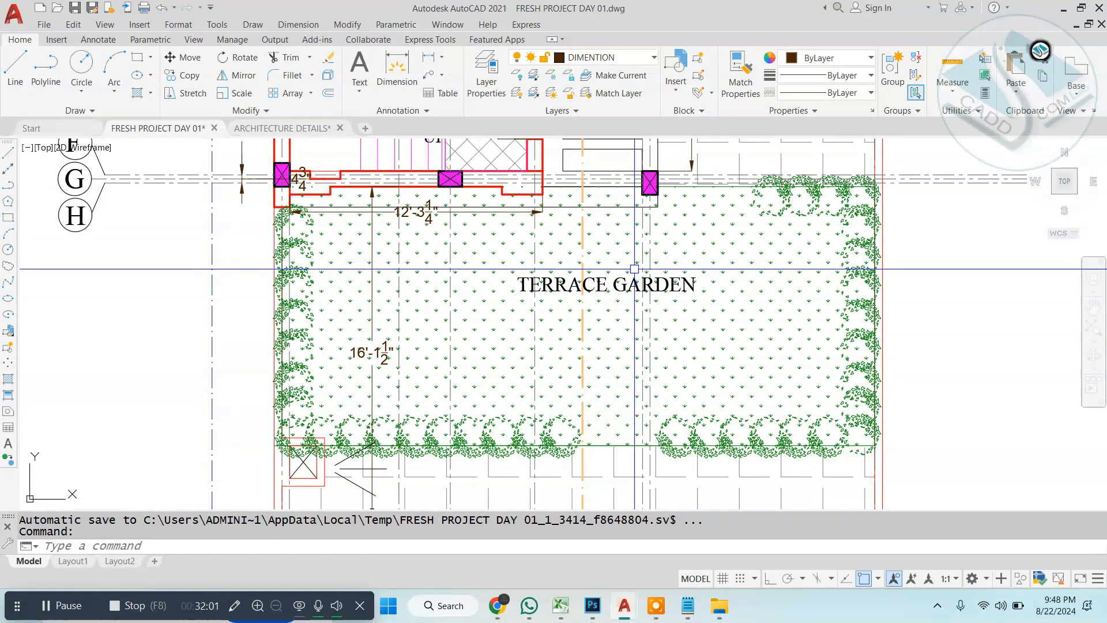
scroll(634, 269, "down", 4)
scroll(628, 269, "up", 4)
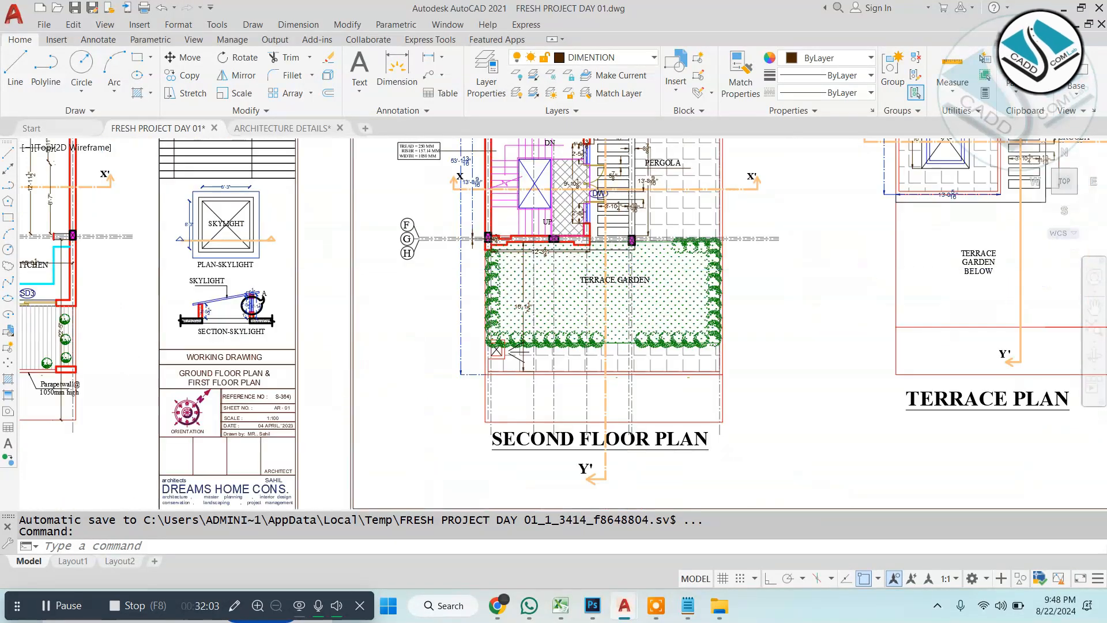
scroll(625, 270, "down", 4)
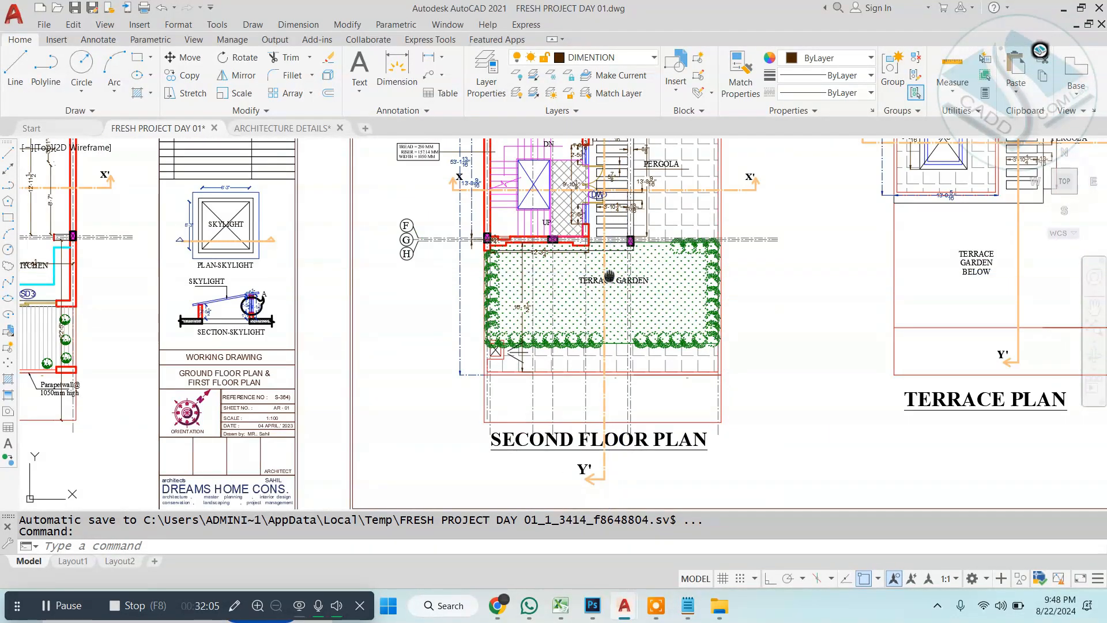
middle_click_drag(610, 276, 595, 328)
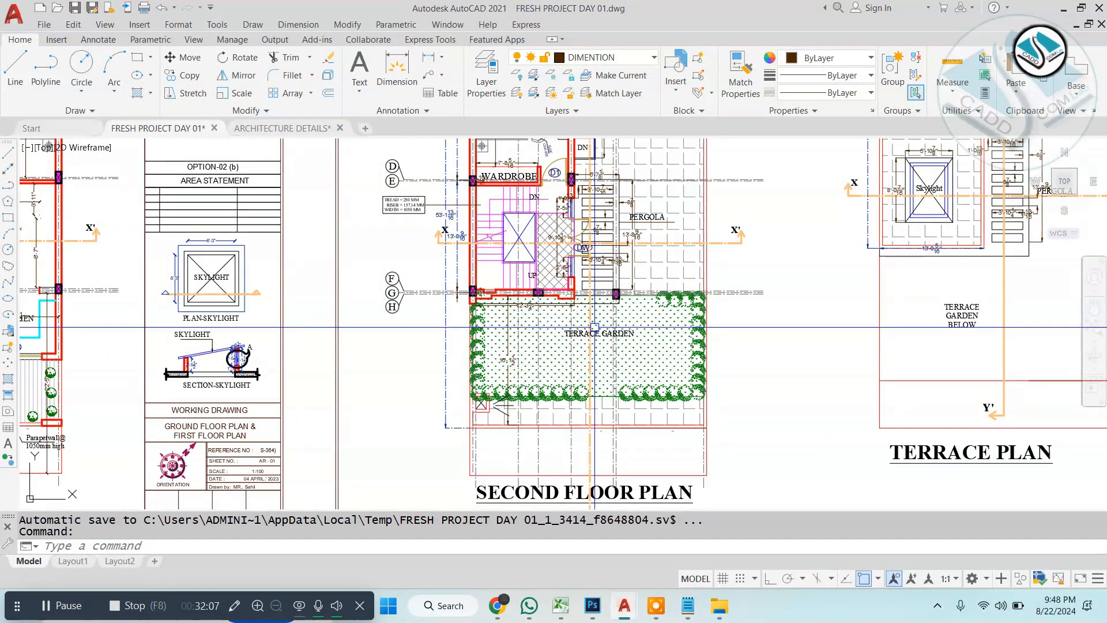
scroll(595, 327, "down", 2)
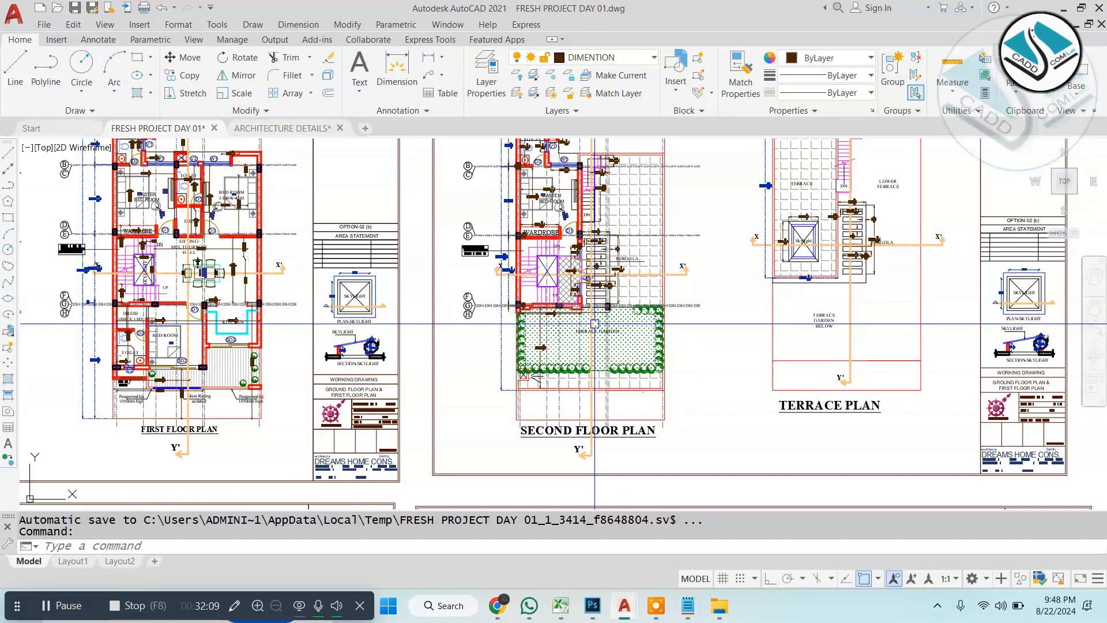
Step: Look over the complete drawing set, covering the floor plan sheets, both door and window sheets and the reference door grid
scroll(606, 321, "down", 5)
scroll(531, 329, "up", 4)
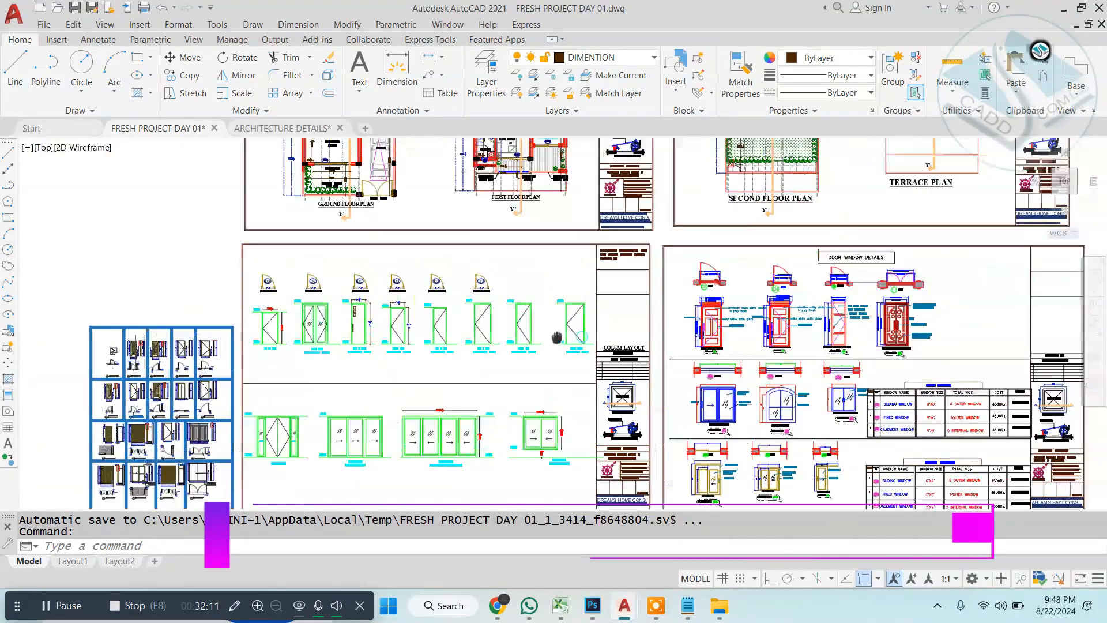
scroll(555, 337, "down", 2)
middle_click_drag(558, 324, 536, 359)
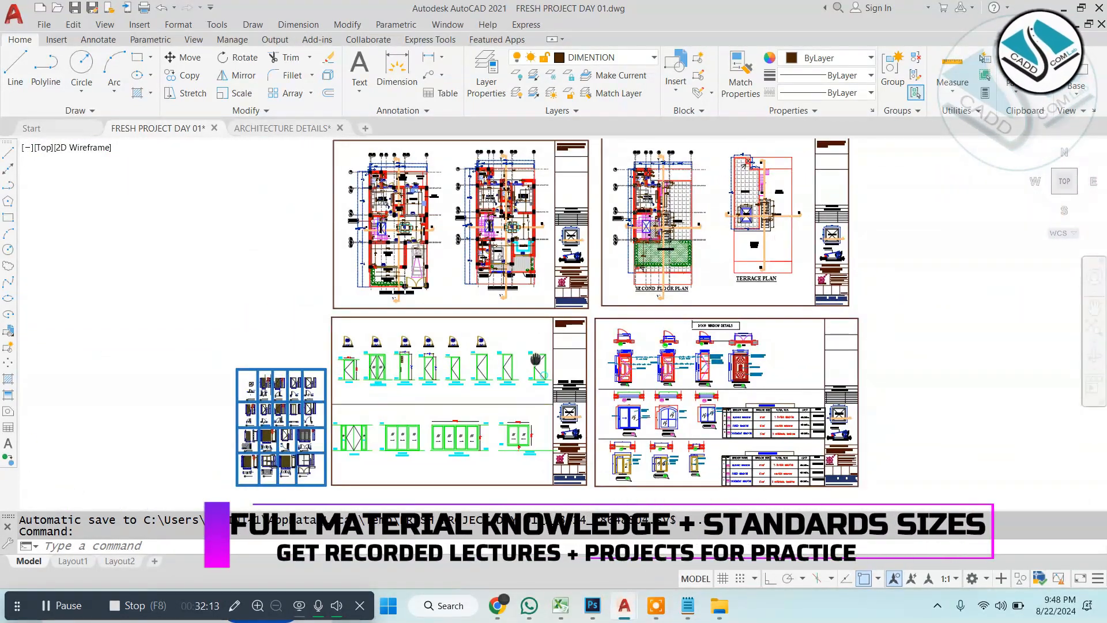
scroll(536, 346, "down", 3)
scroll(562, 323, "up", 5)
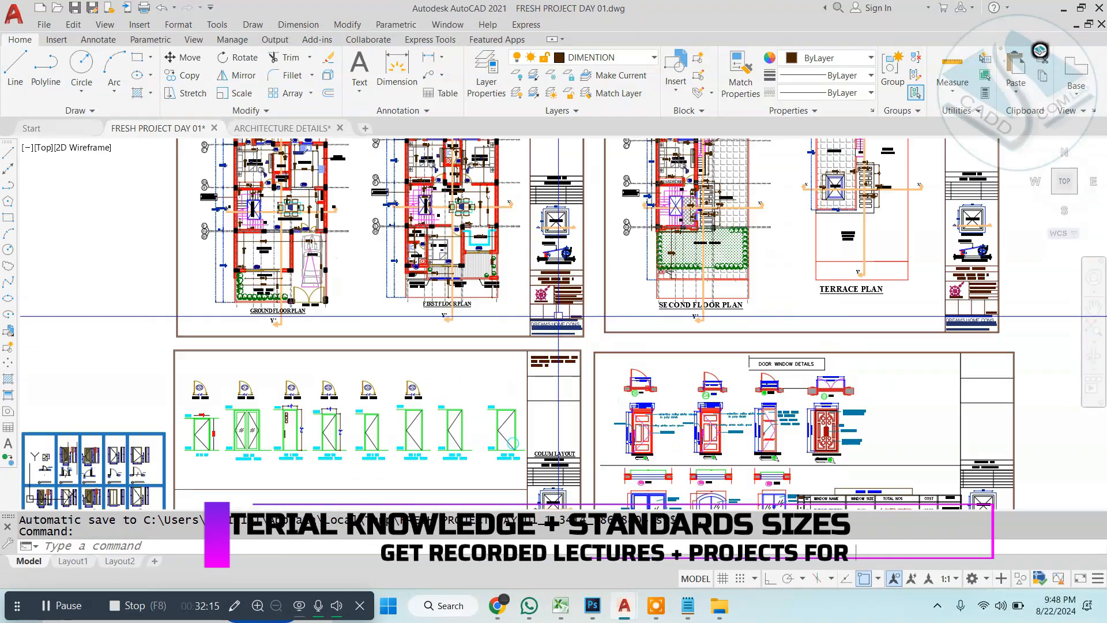
scroll(557, 299, "down", 2)
scroll(539, 276, "up", 2)
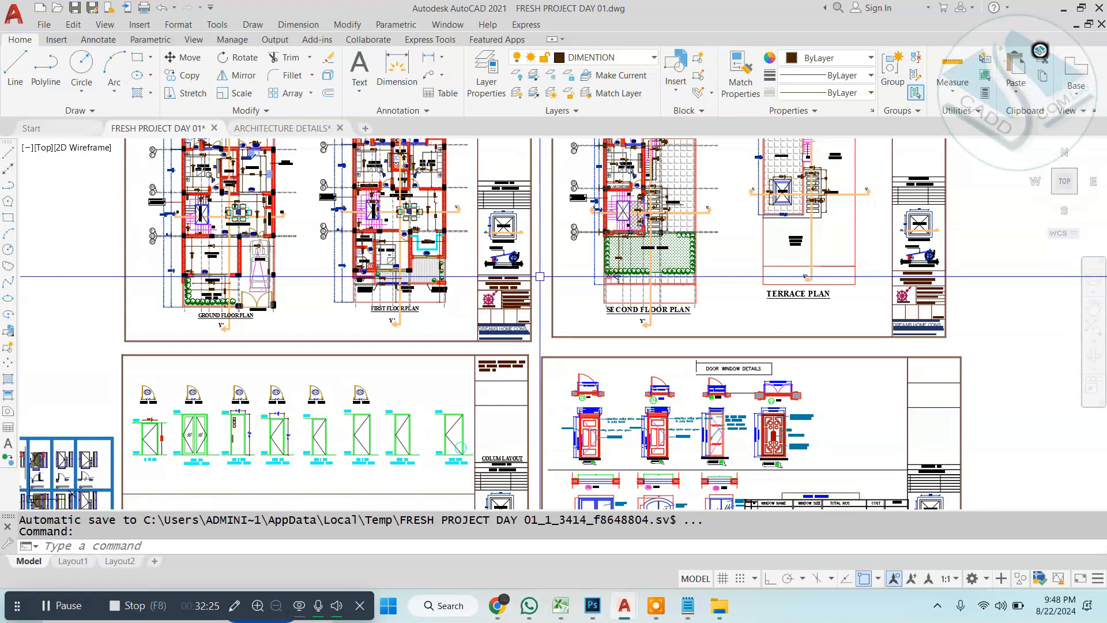
Step: Examine the doors, windows and tables on the door window details sheet alongside the green door elevations and floor plan sheets
middle_click_drag(697, 455, 619, 299)
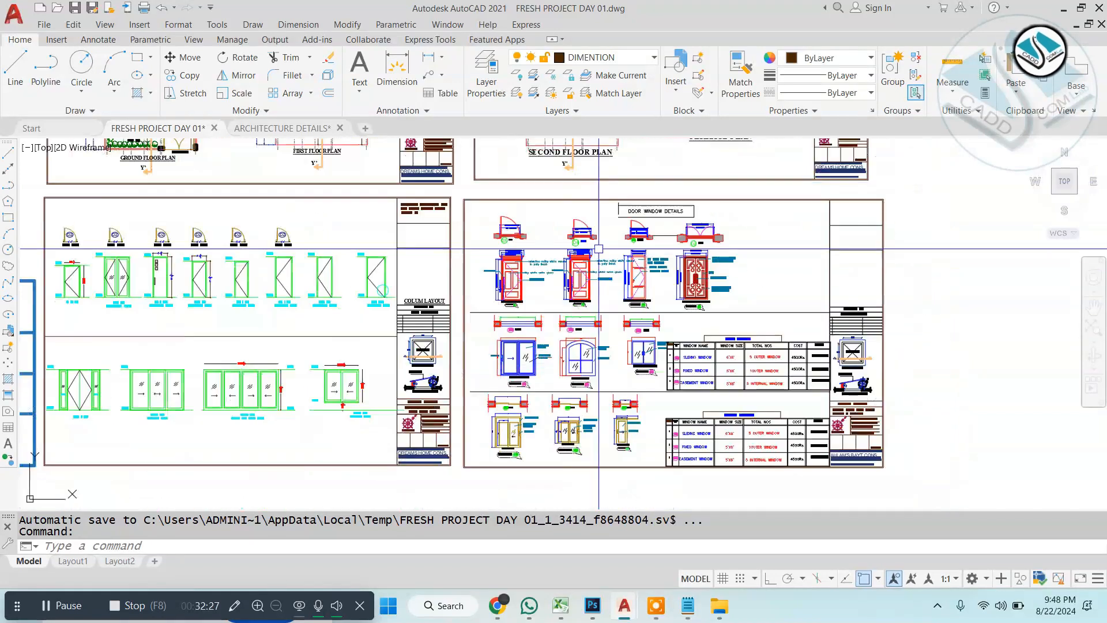
scroll(619, 299, "up", 4)
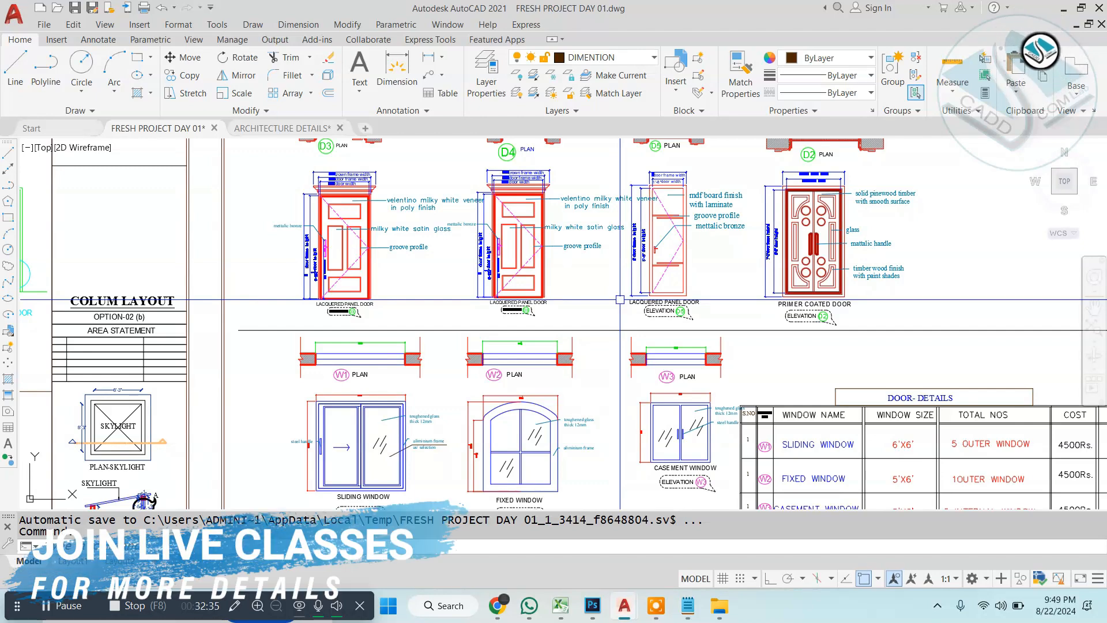
scroll(620, 300, "down", 5)
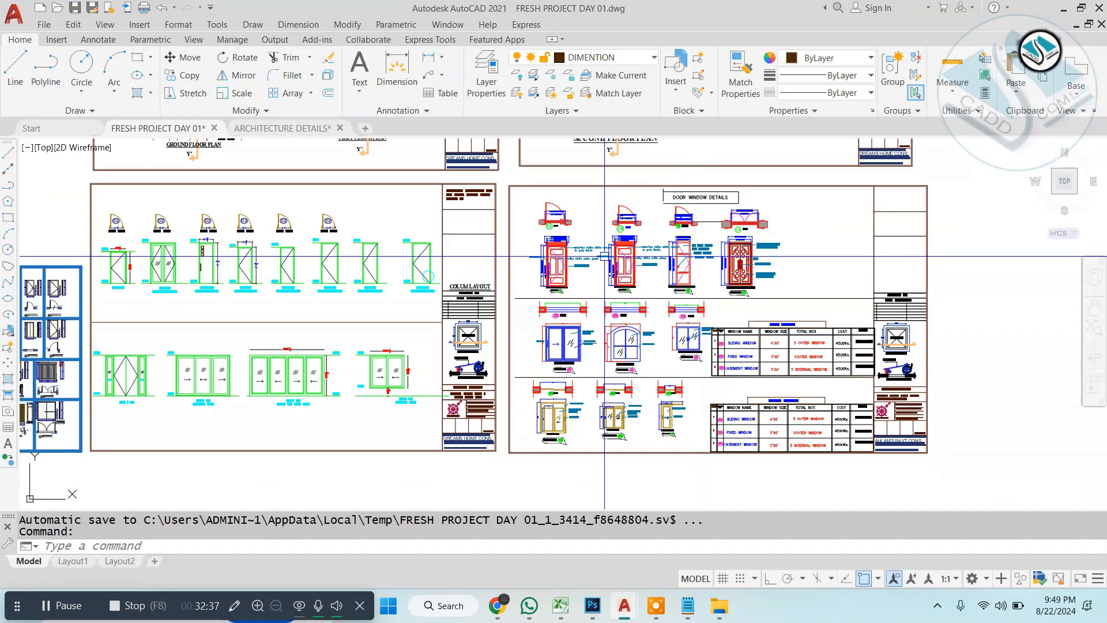
middle_click_drag(604, 256, 620, 272)
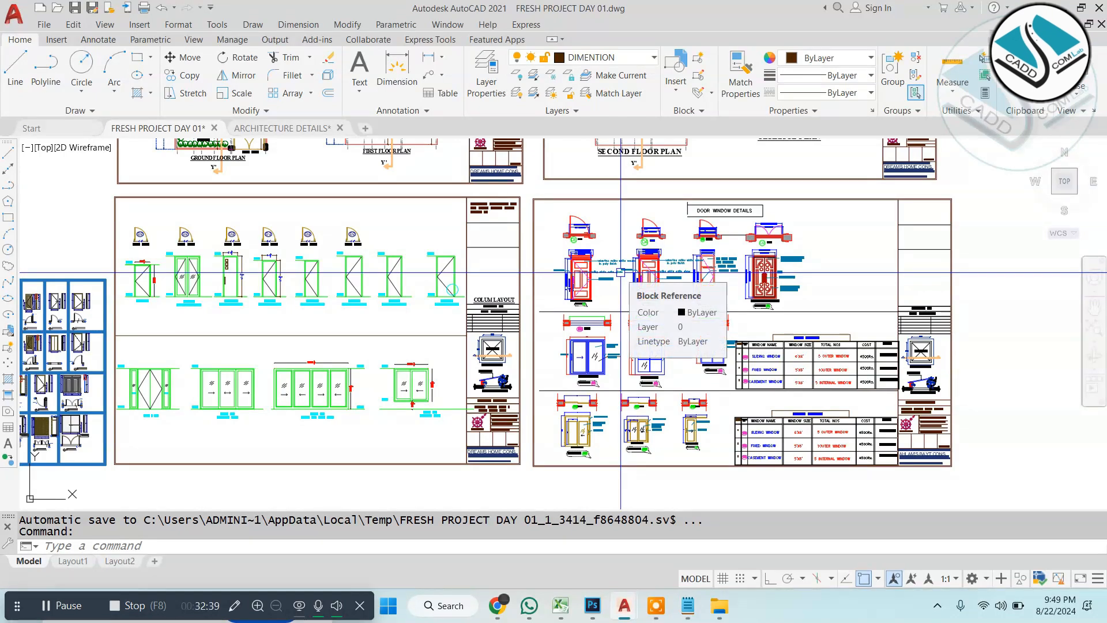
scroll(634, 267, "up", 2)
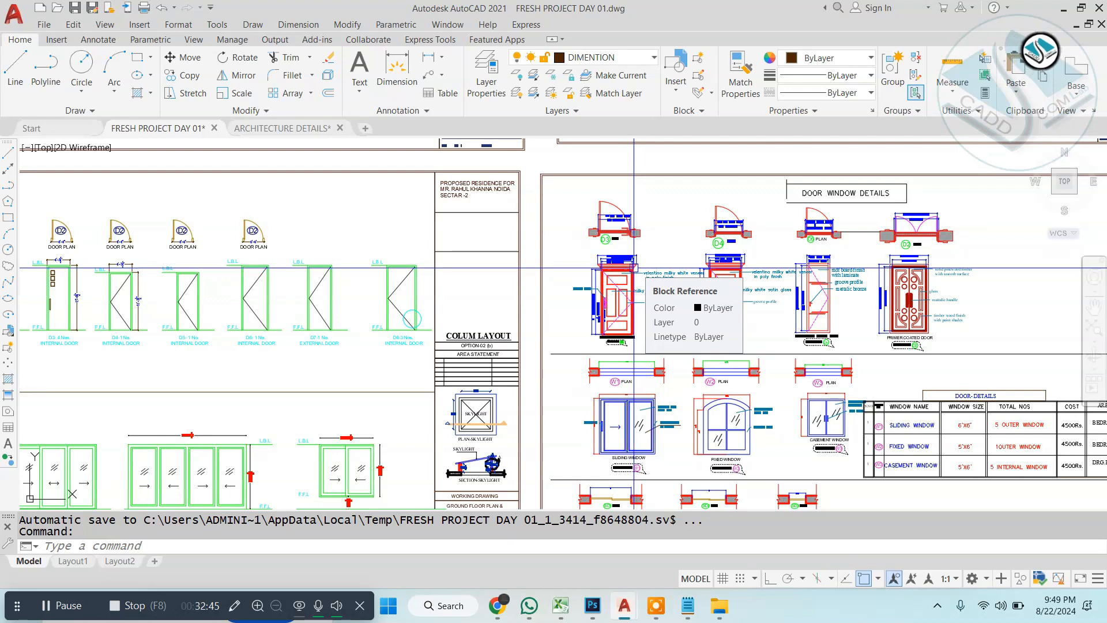
scroll(634, 267, "down", 5)
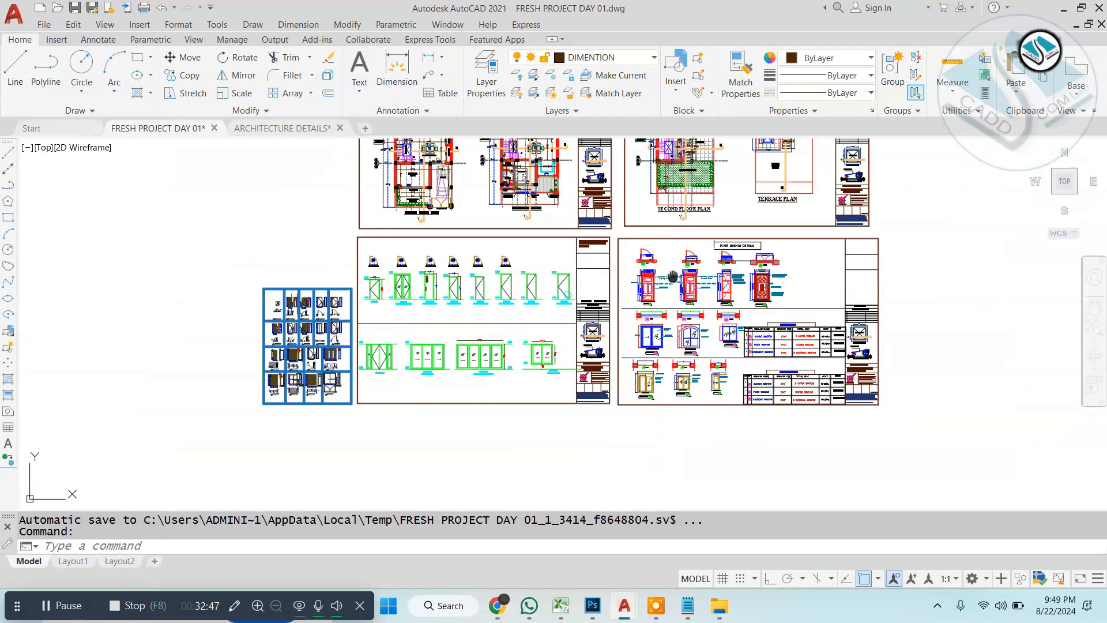
middle_click_drag(673, 277, 604, 346)
scroll(638, 390, "up", 4)
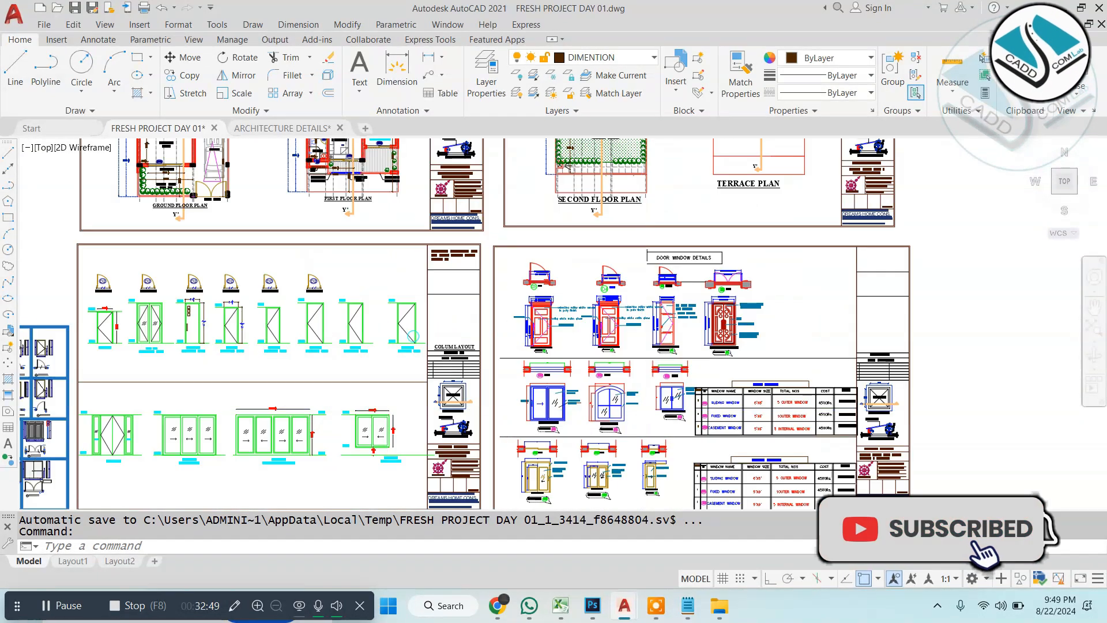
scroll(638, 390, "up", 2)
scroll(638, 390, "down", 6)
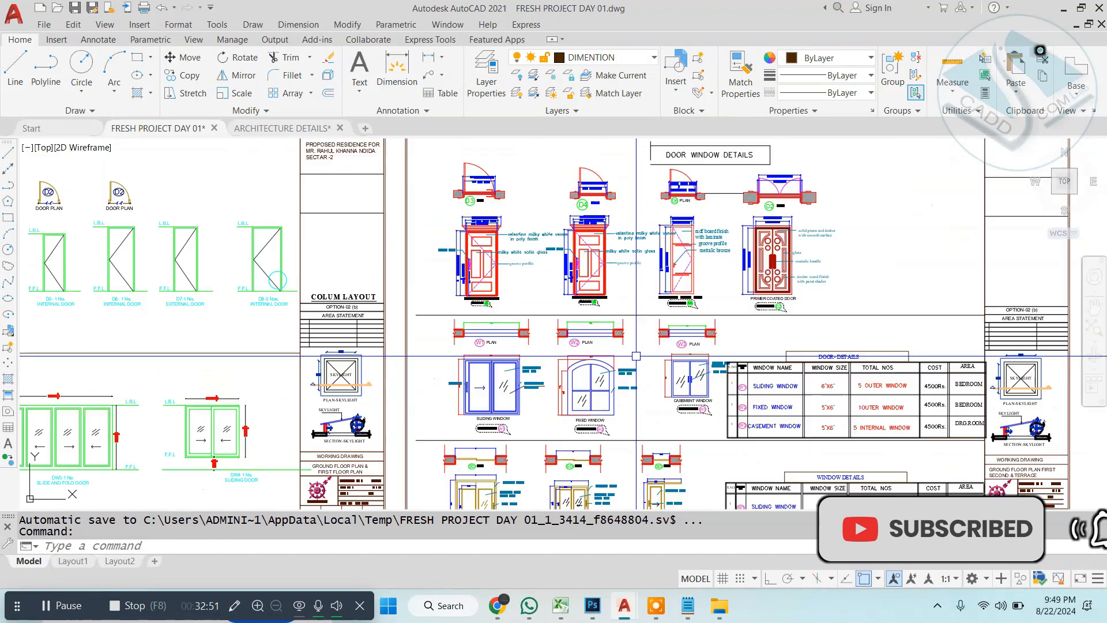
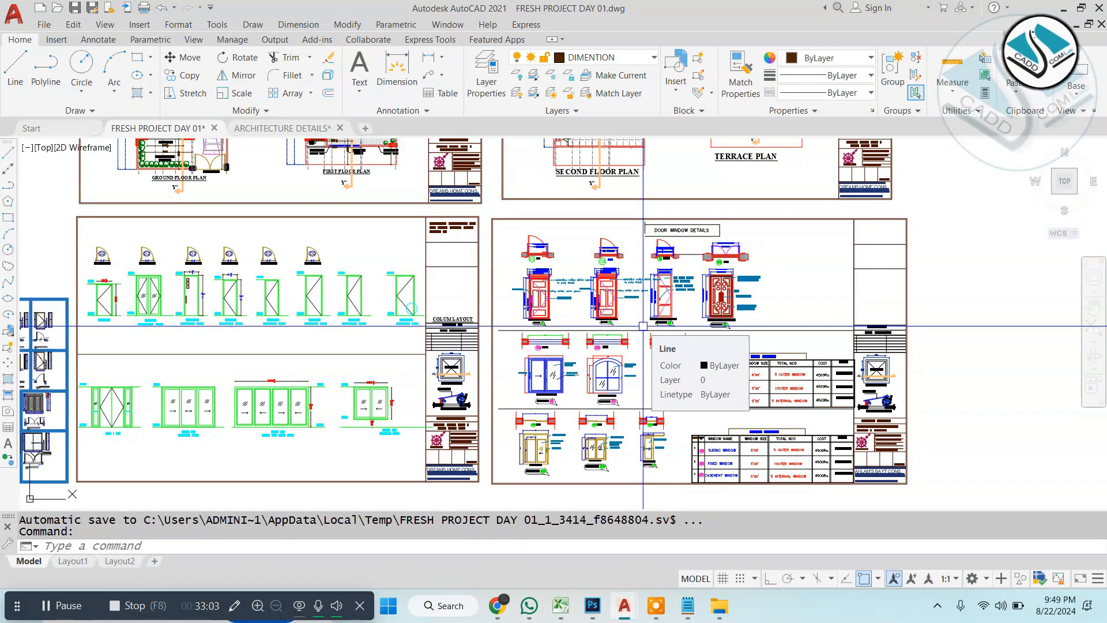
scroll(643, 326, "down", 3)
scroll(642, 297, "up", 4)
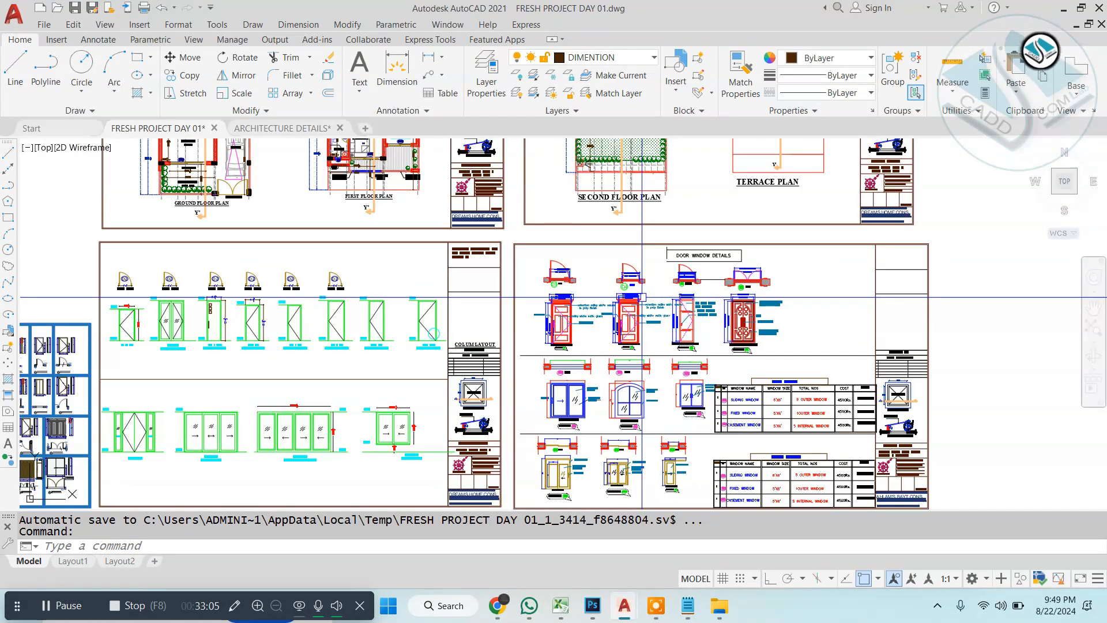
scroll(641, 297, "down", 2)
middle_click_drag(624, 264, 604, 319)
scroll(493, 217, "up", 2)
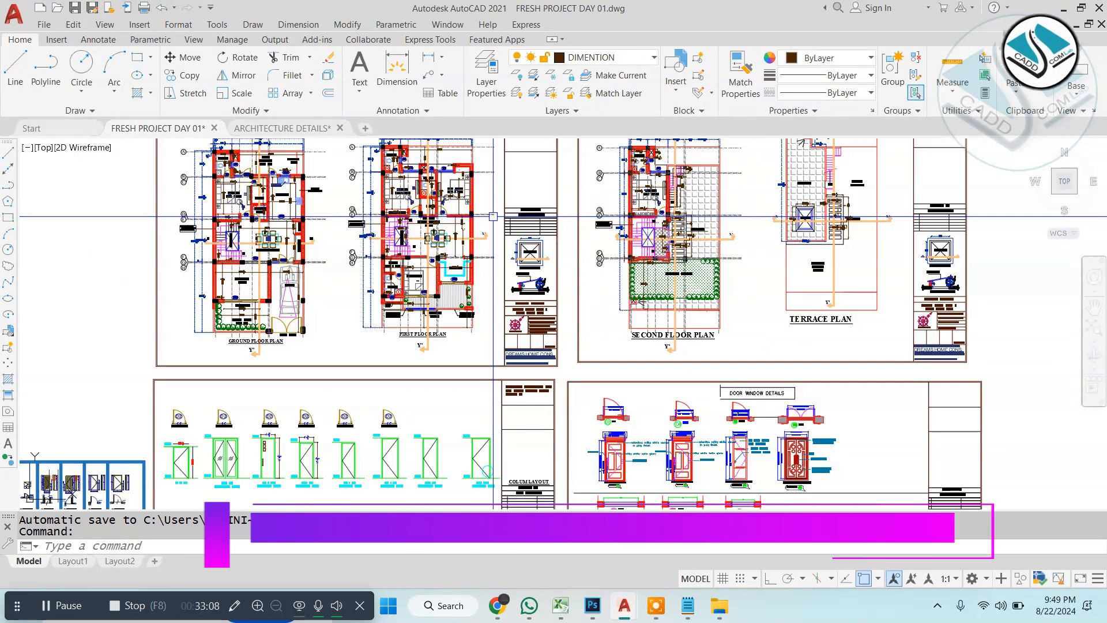
Step: Switch to Notepad and replace the existing notes with the line "1-PLAN-GROUND"
left_click(687, 605)
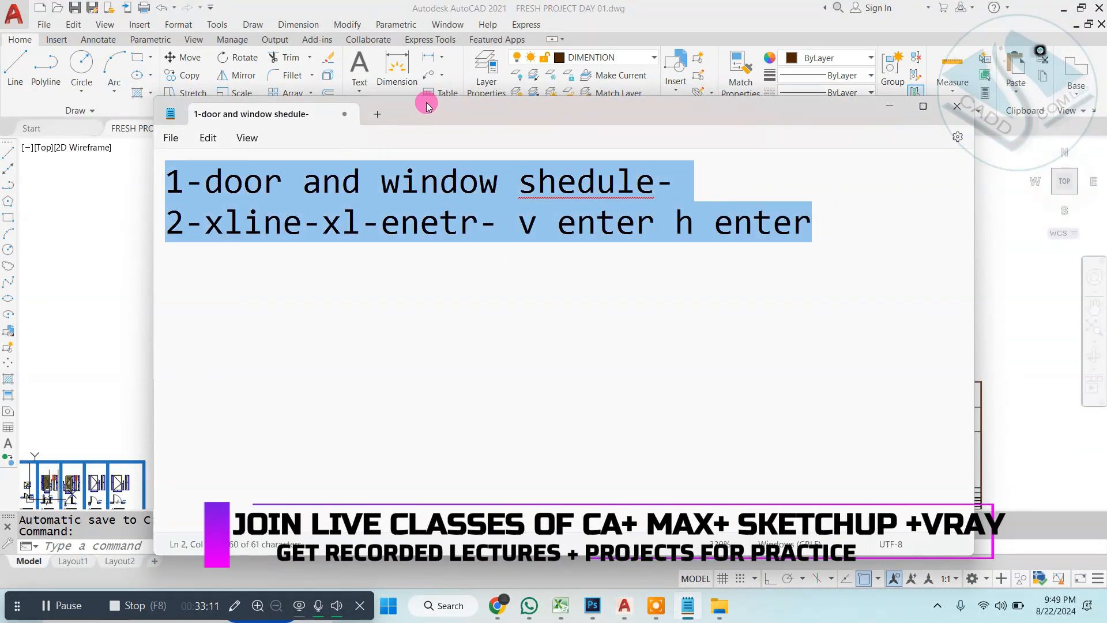
left_click_drag(426, 106, 513, 230)
type("1")
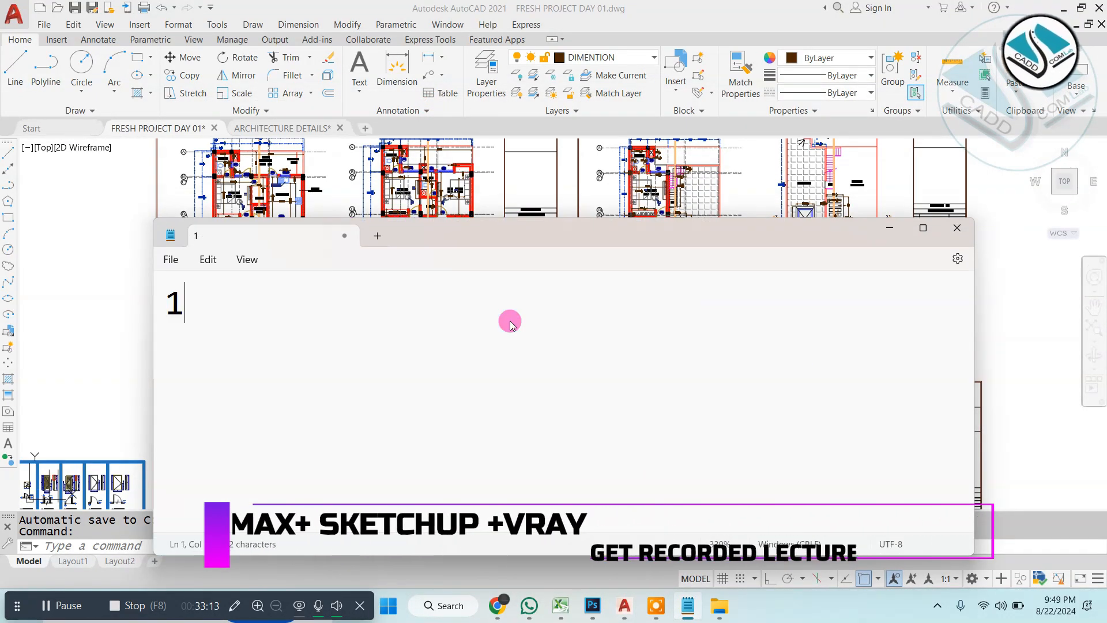
type("-PLAN-FROUND")
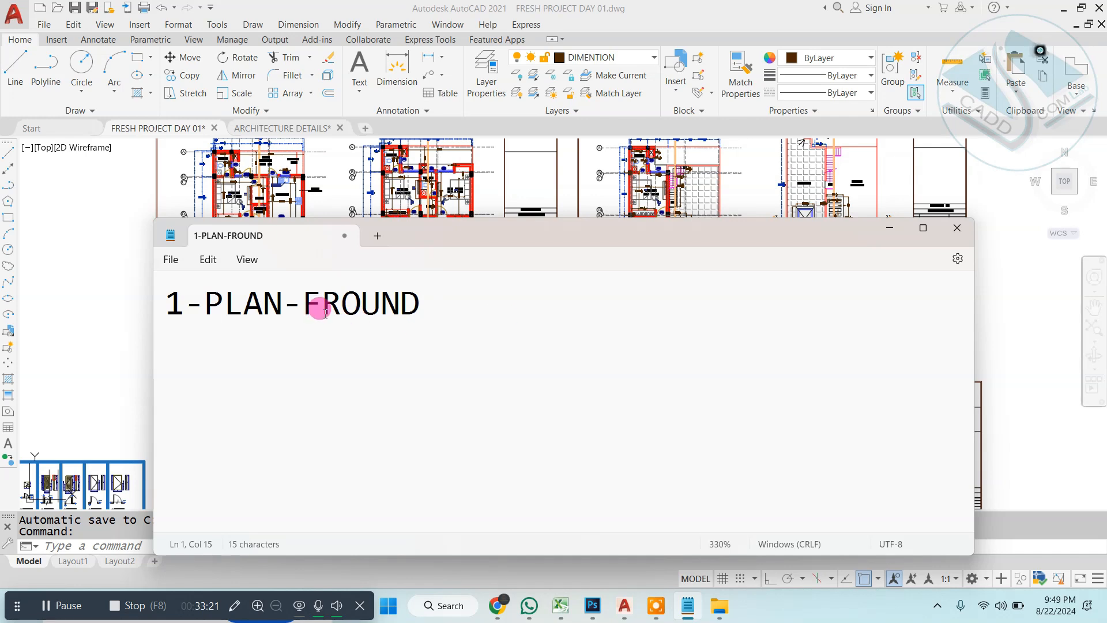
key("BackSpace")
type("G")
left_click(500, 309)
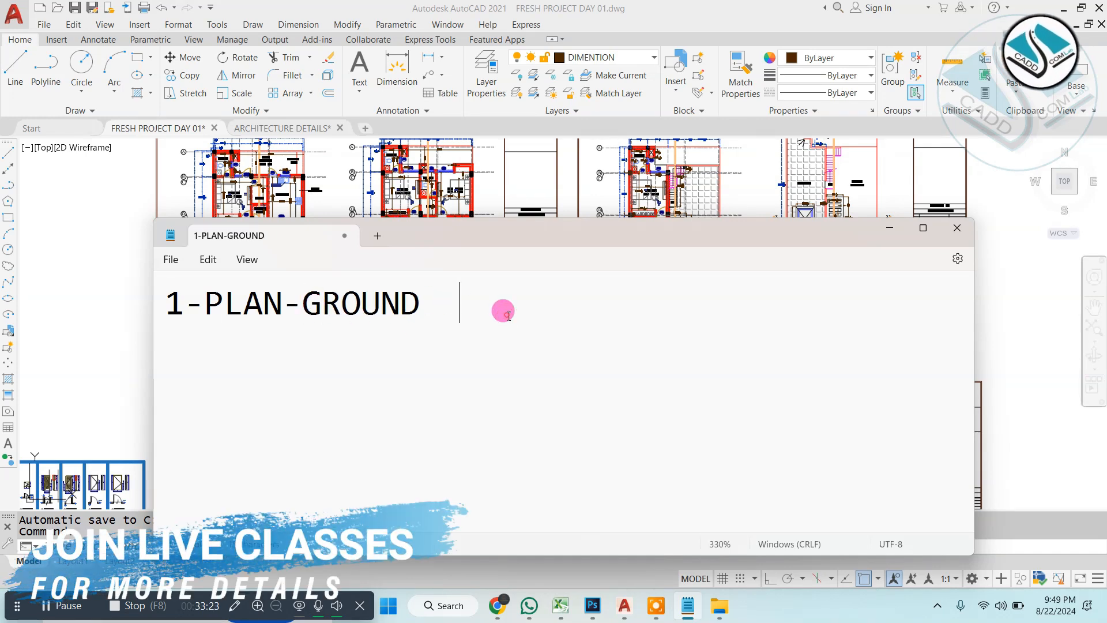
Step: Extend the note line with "+FIRST +TERRACE", move the note window out of the way and return to the AutoCAD drawing
type("+FIRST +")
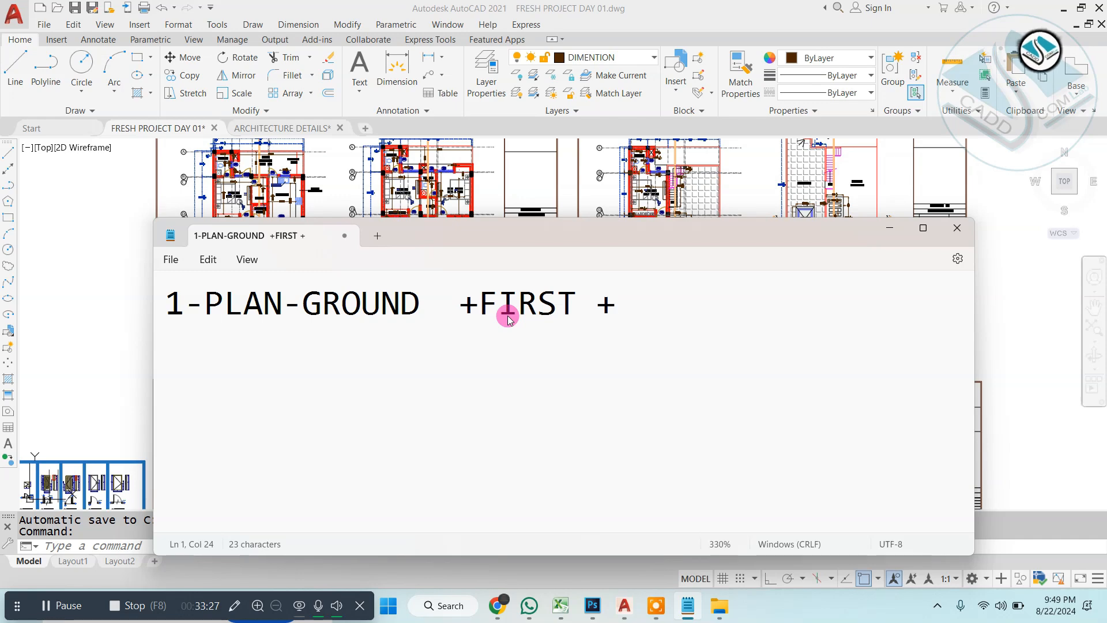
key("BackSpace")
key("BackSpace")
key("BackSpace")
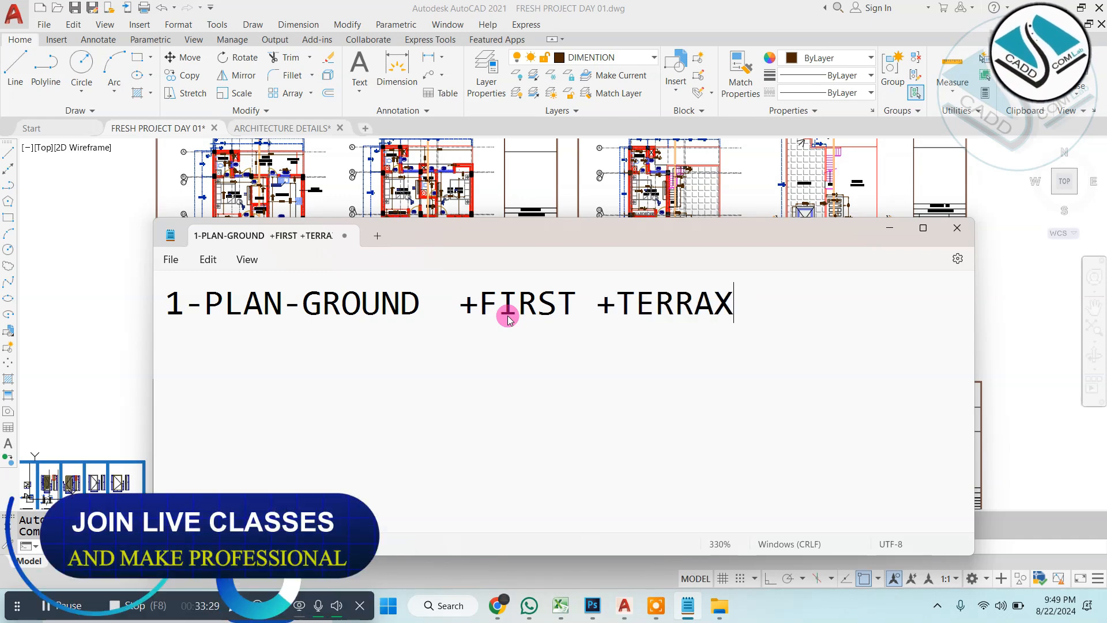
type("ACE")
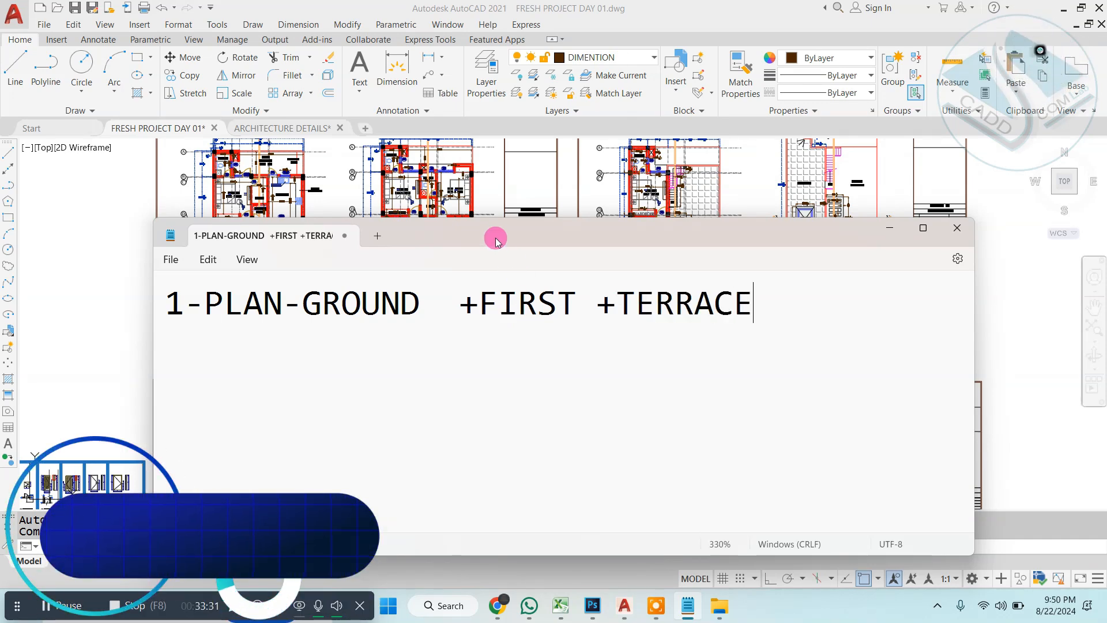
left_click_drag(685, 237, 519, 480)
left_click(697, 341)
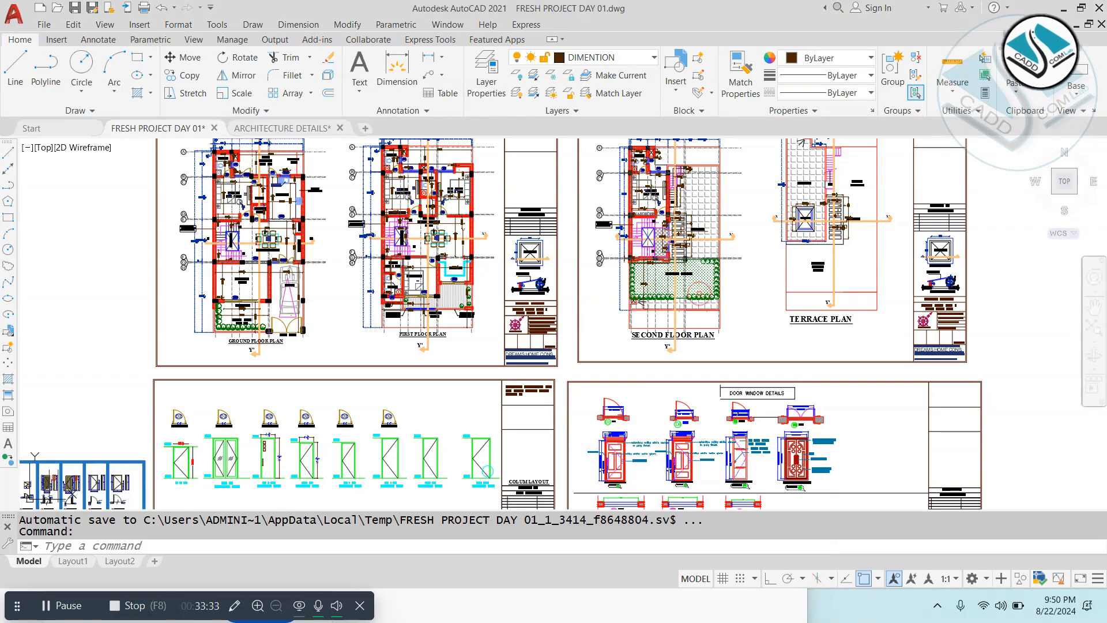
Step: Review the terrace garden, the ground and first floor plans, and the green door elevations D1 to D8
scroll(679, 256, "up", 4)
scroll(647, 287, "up", 2)
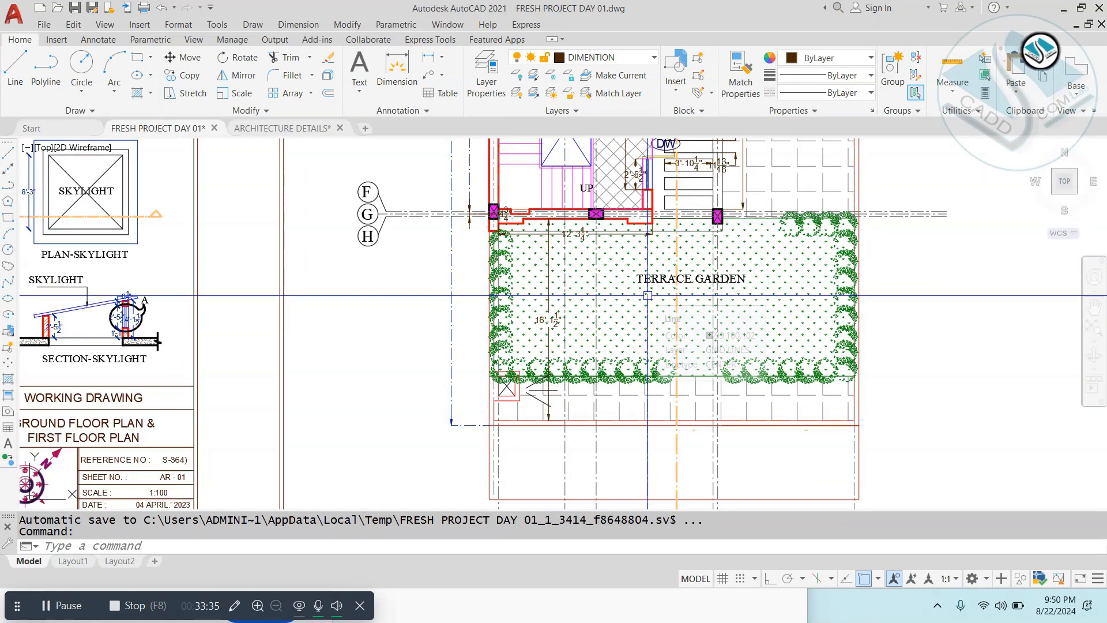
scroll(649, 285, "down", 5)
scroll(61, 243, "up", 4)
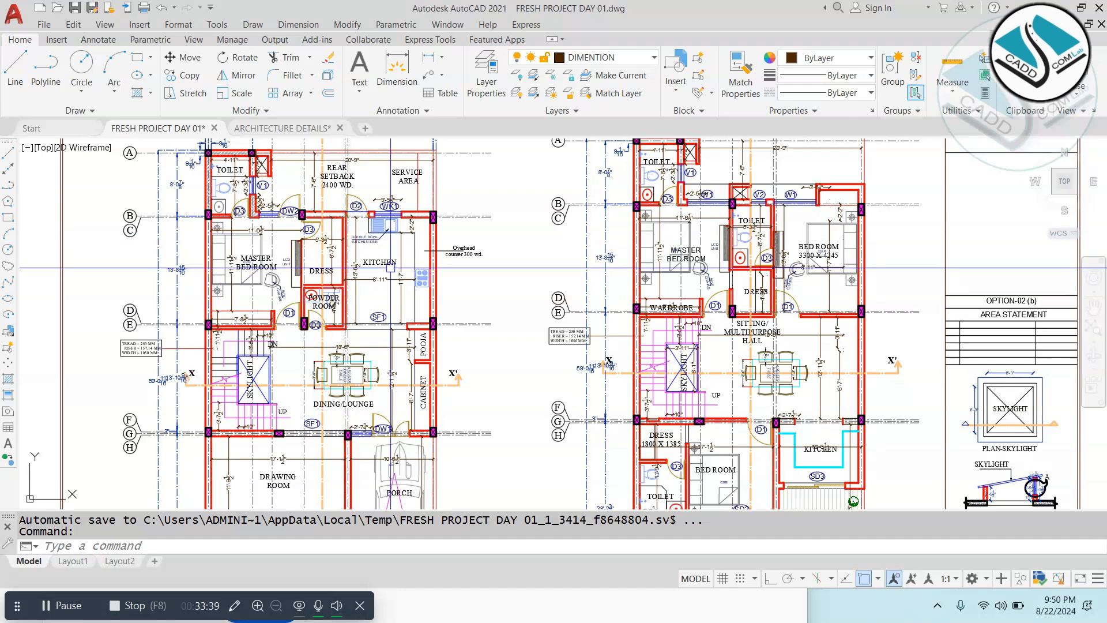
scroll(402, 252, "down", 4)
mouse_move(419, 499)
middle_mouse_down()
mouse_move(406, 438)
mouse_move(341, 309)
mouse_move(429, 271)
middle_mouse_up()
scroll(351, 327, "up", 4)
scroll(356, 319, "down", 2)
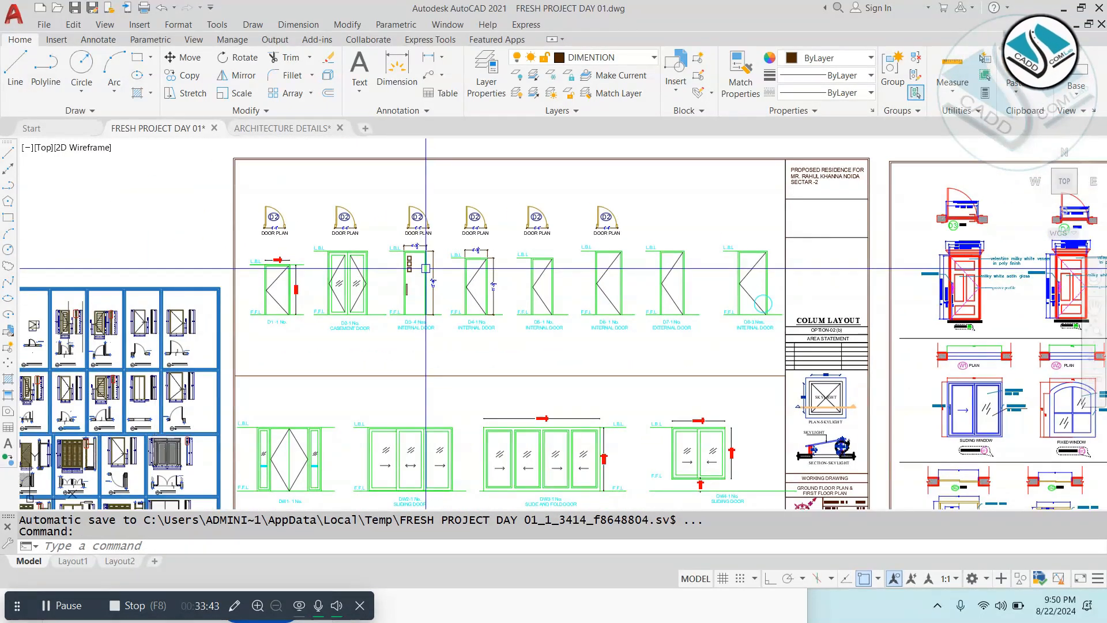
scroll(430, 265, "up", 2)
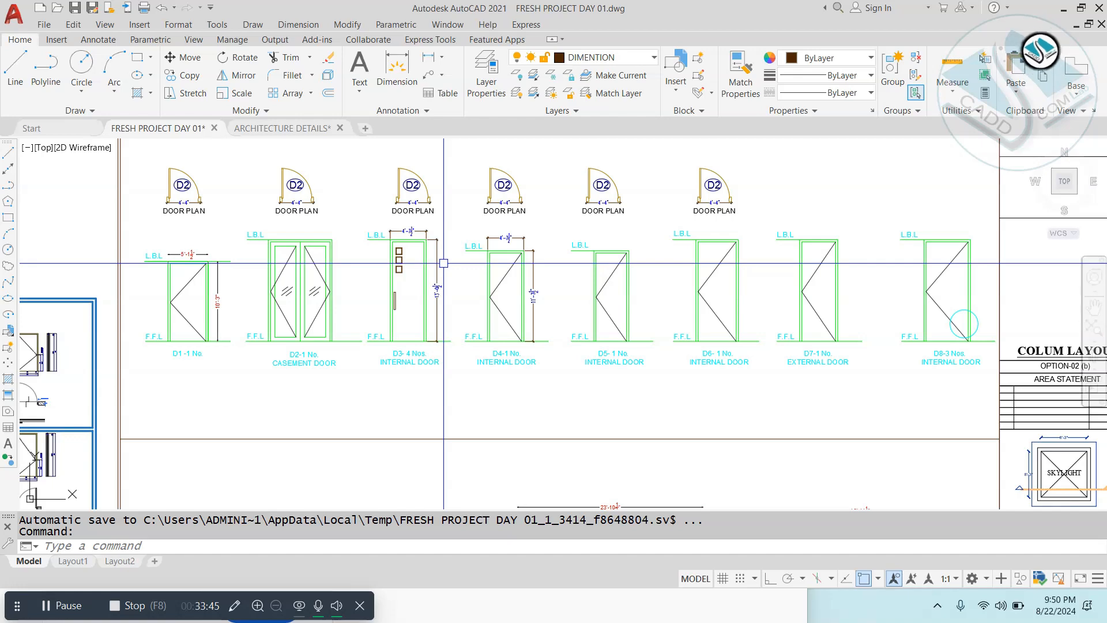
Step: Review the door window details sheet, covering the lacquered and primer coated doors, the windows and both schedule tables
scroll(444, 262, "down", 6)
middle_click_drag(614, 286, 411, 291)
scroll(515, 288, "up", 4)
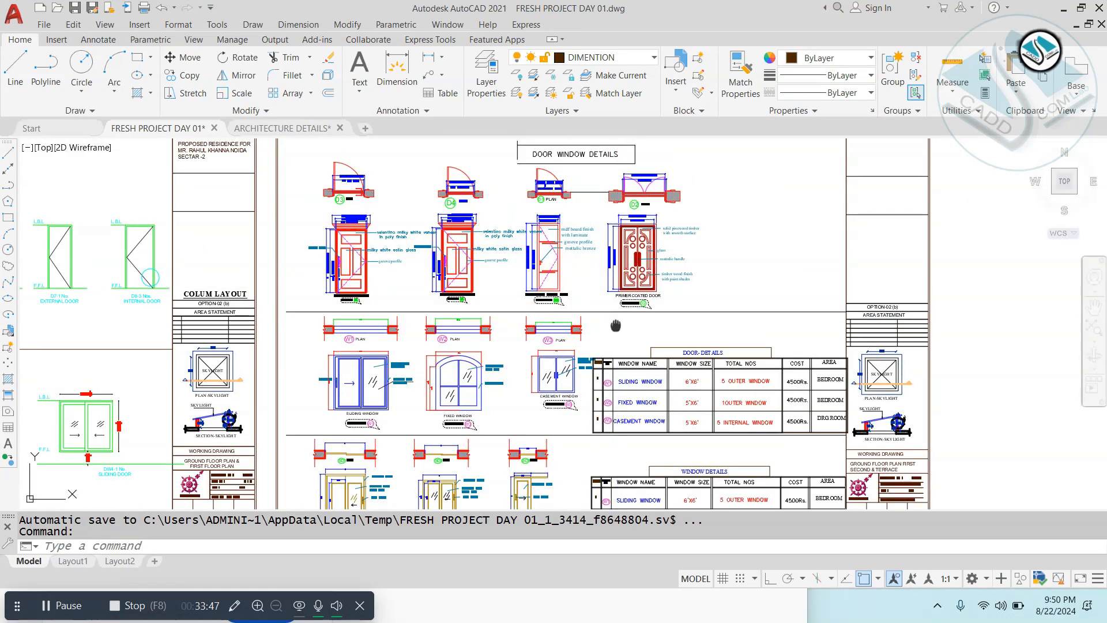
middle_click_drag(615, 323, 576, 295)
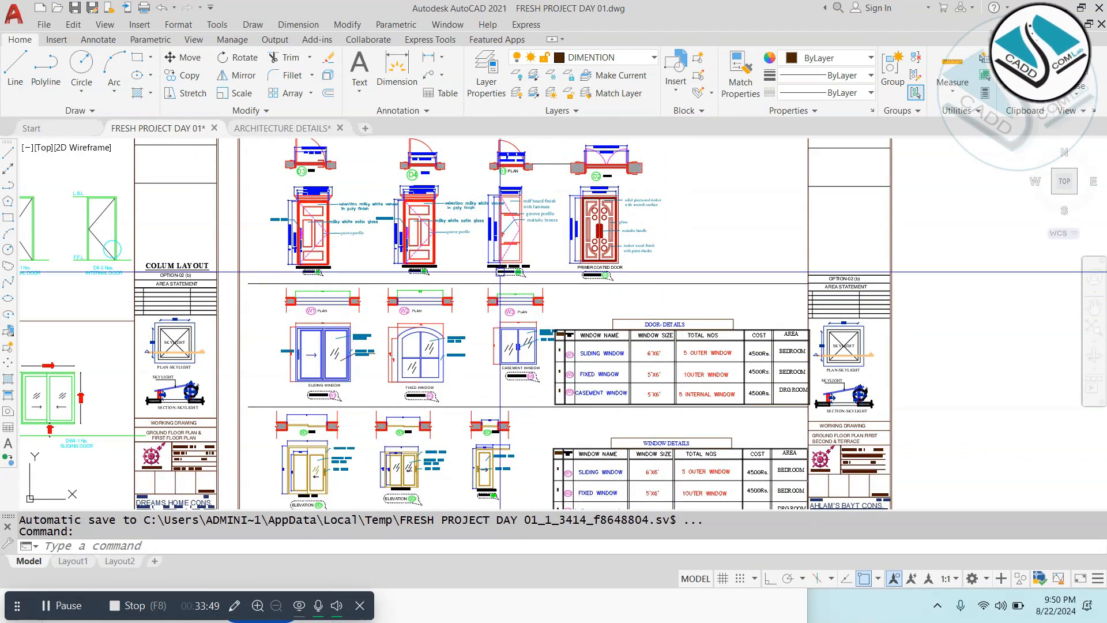
middle_click_drag(521, 362, 517, 325)
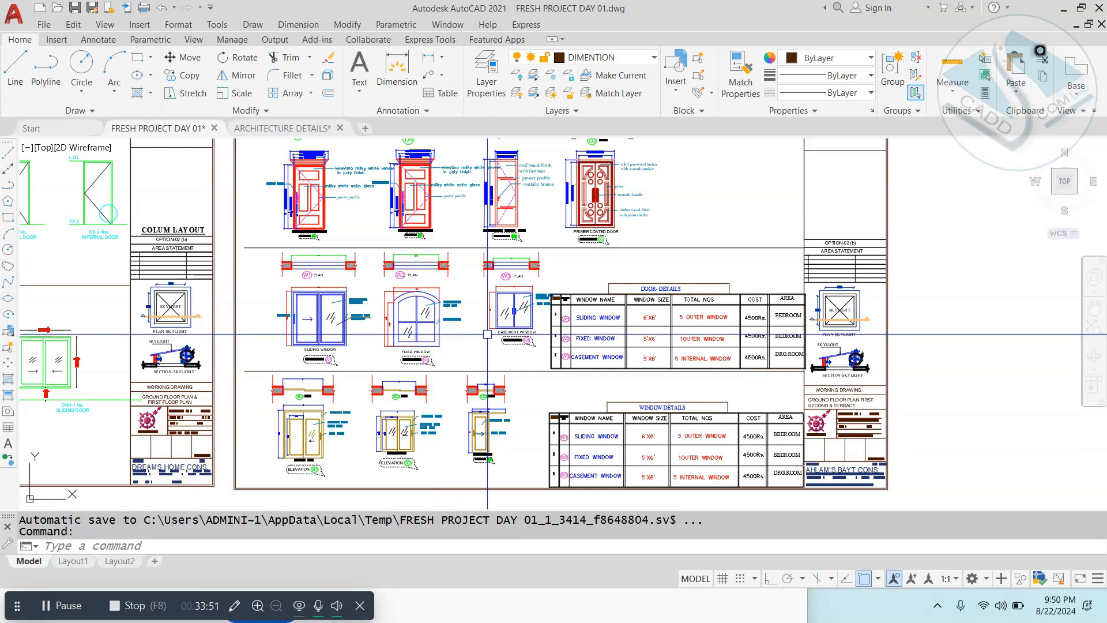
scroll(371, 135, "up", 5)
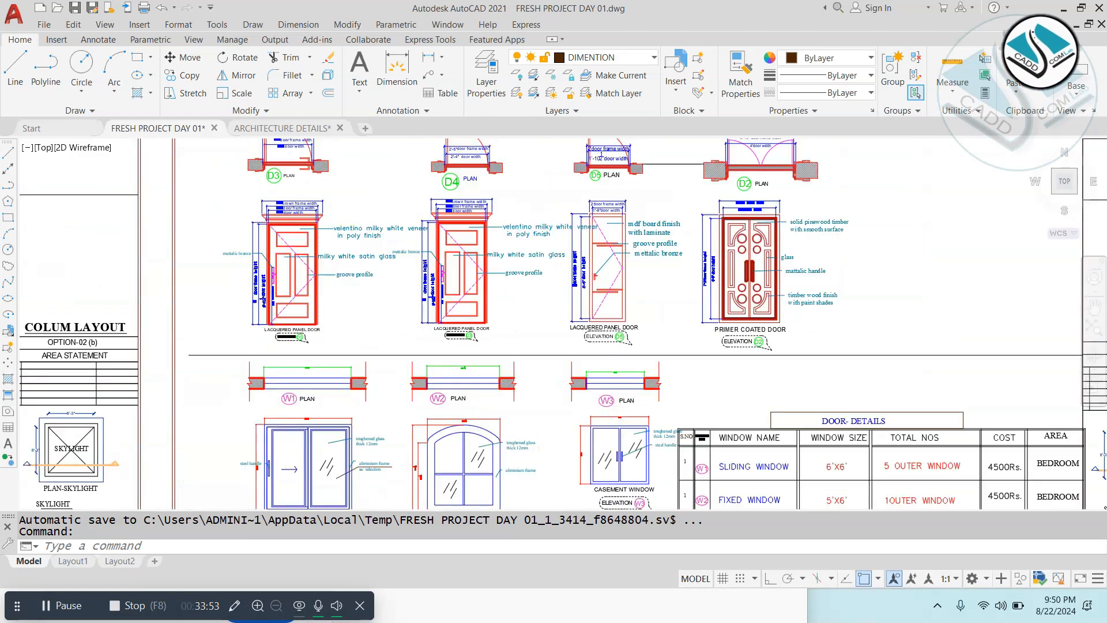
scroll(490, 291, "down", 2)
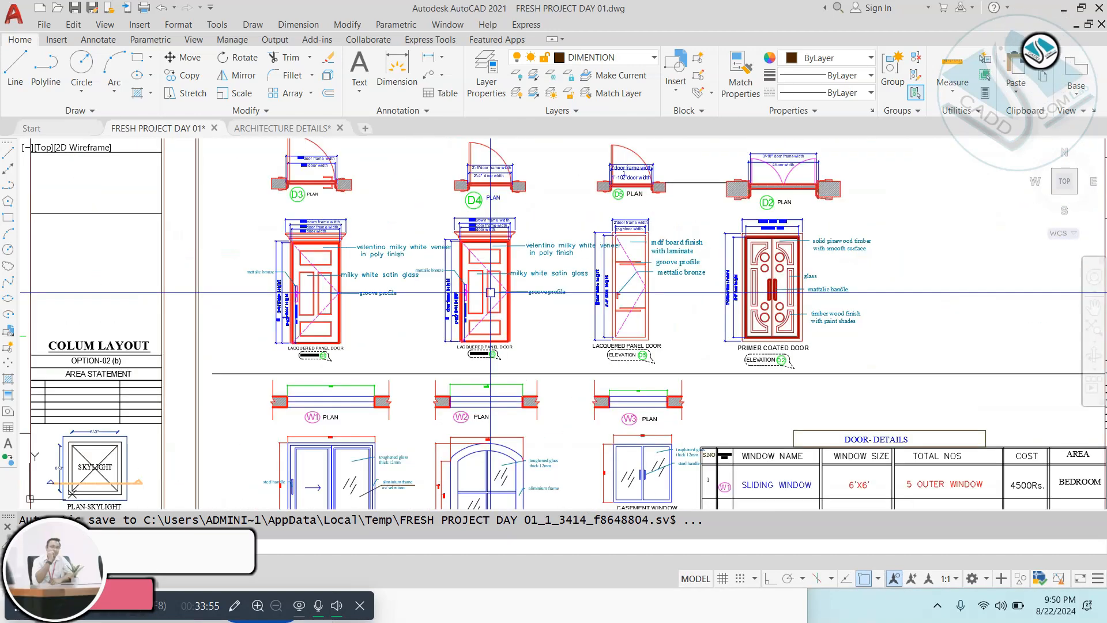
scroll(526, 249, "down", 3)
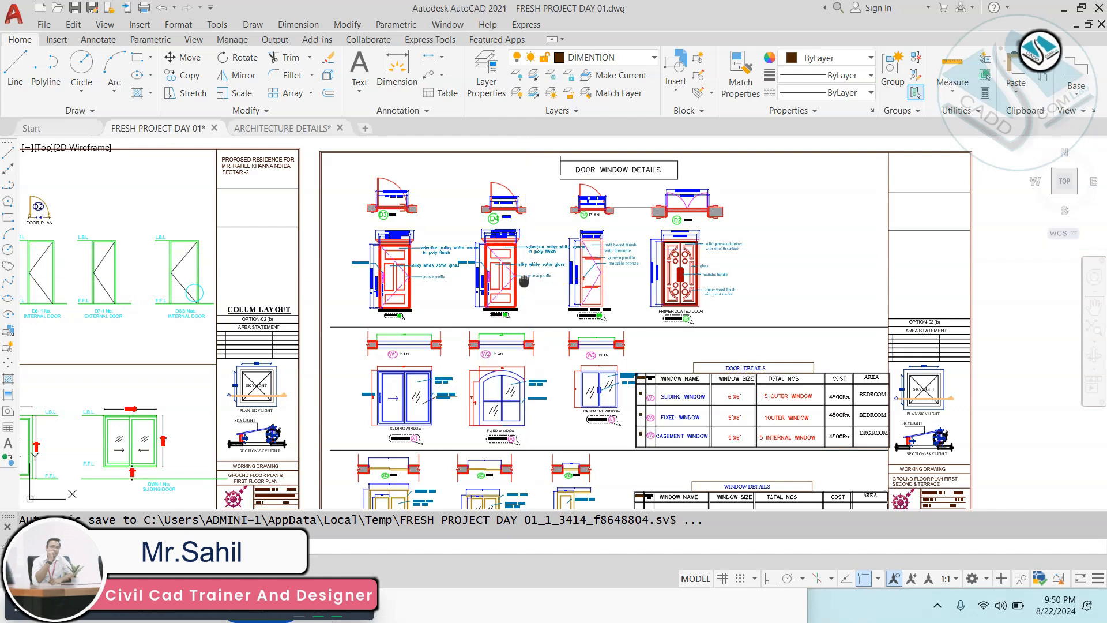
scroll(521, 236, "up", 2)
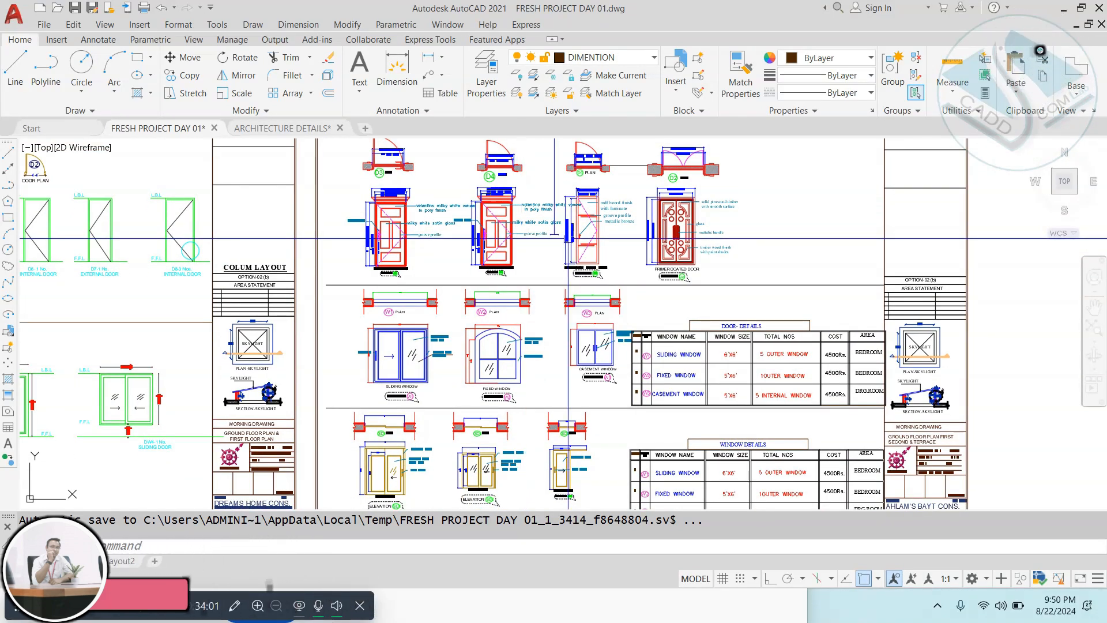
Step: Draw an upright rectangle in the empty space beside the door window details sheet's title block
middle_click_drag(638, 238, 487, 247)
type("REC")
key("space")
middle_click_drag(911, 267, 672, 274)
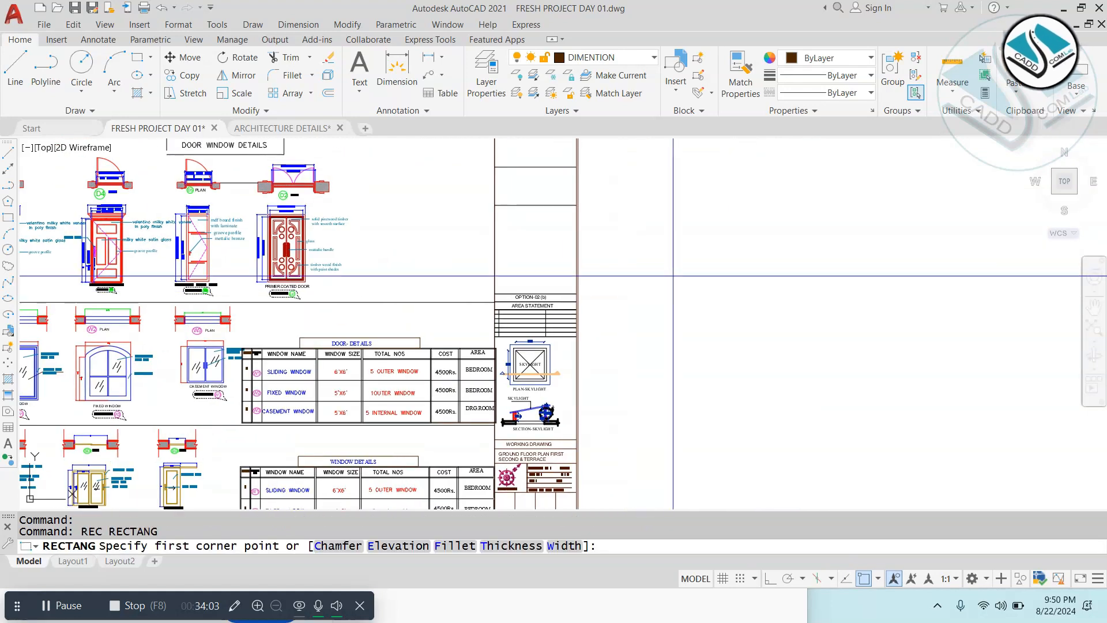
left_click(679, 272)
left_click(619, 369)
key("Escape")
key("Escape")
scroll(675, 339, "up", 4)
left_click(642, 333)
key("Escape")
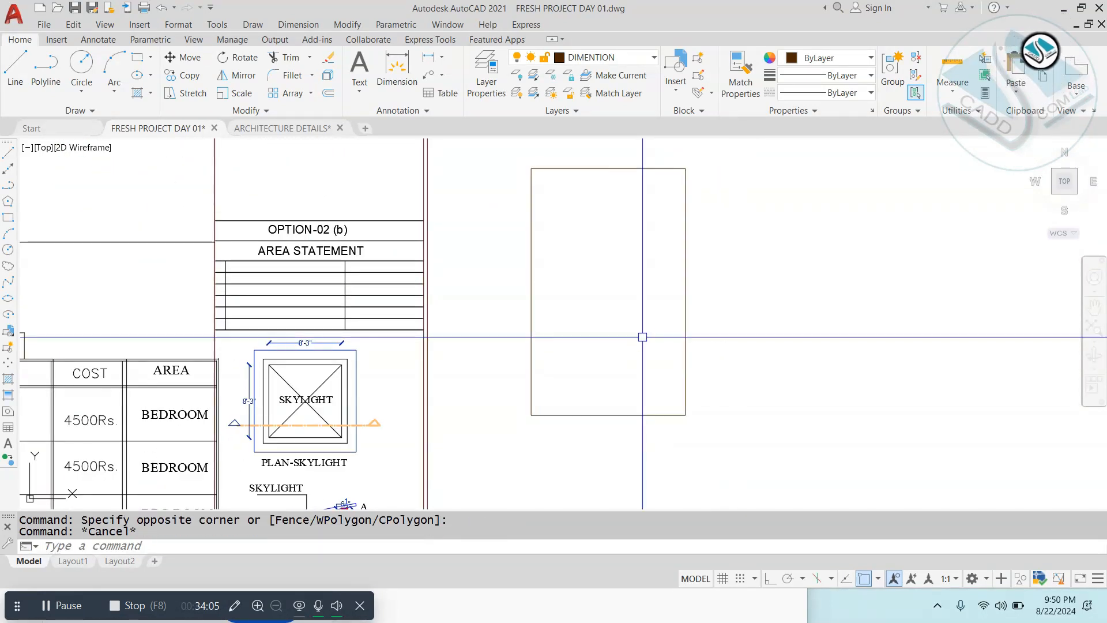
Step: Offset the new rectangle by a distance of 2
type("o")
key("space")
type("2")
key("Return")
left_click(611, 397)
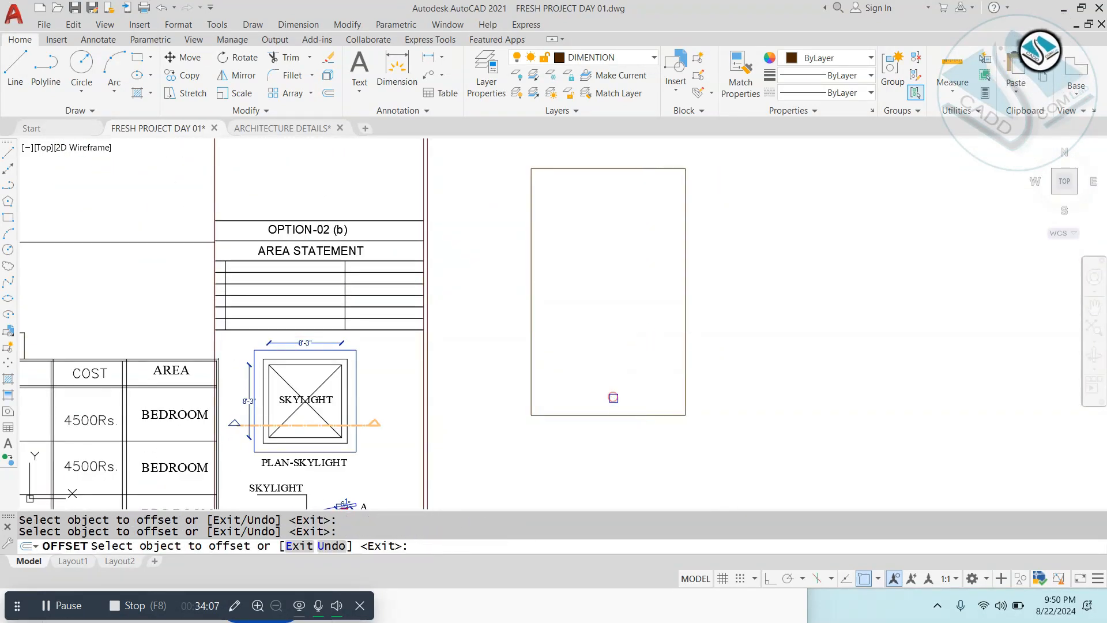
left_click(613, 414)
key("Escape")
Step: Erase the trial rectangle and its offset copy
left_click(655, 371)
left_click(619, 366)
type("E")
key("space")
scroll(619, 366, "down", 5)
key("Escape")
key("Escape")
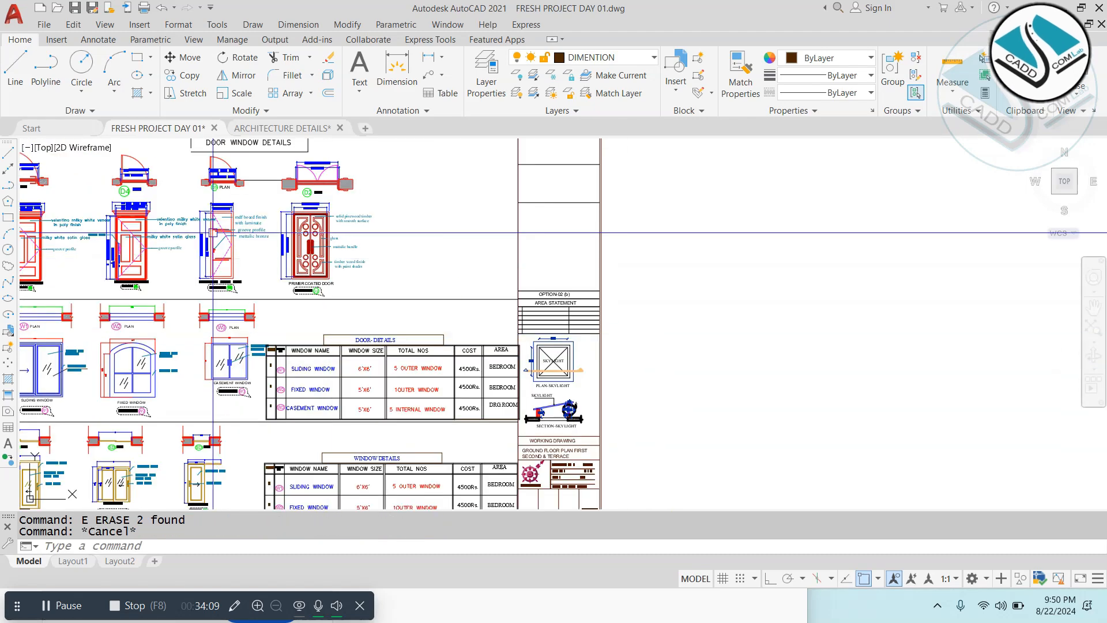
Step: Copy the laminate, groove profile and mettalic bronze notes with their leaders from door D5 to the empty space beside the primer coated door
scroll(652, 196, "up", 8)
left_click(688, 450)
left_click(596, 346)
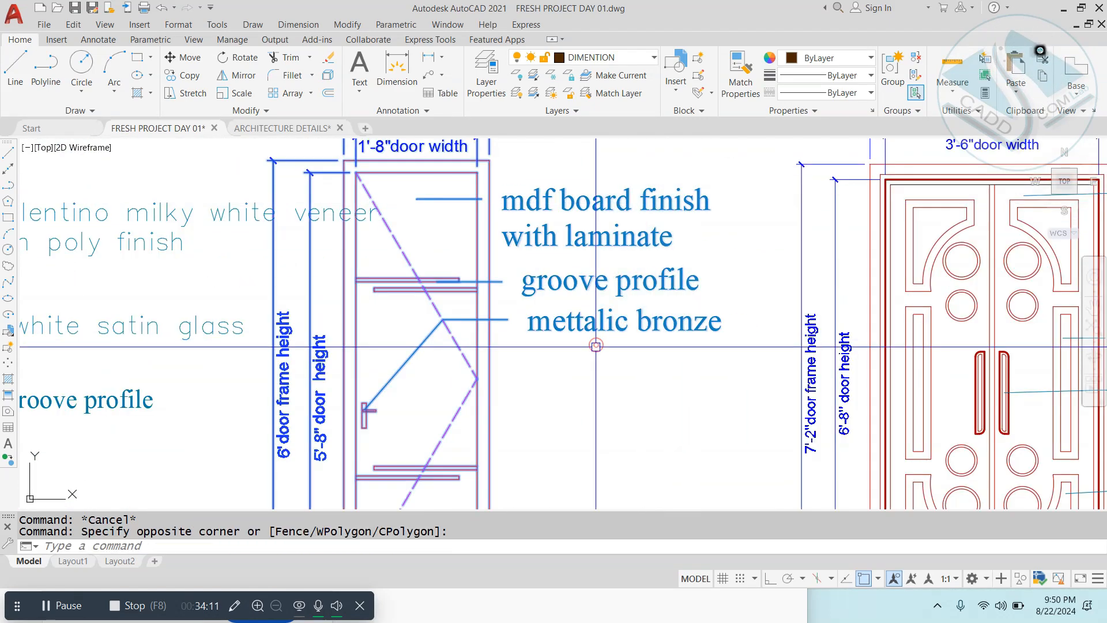
key("Return")
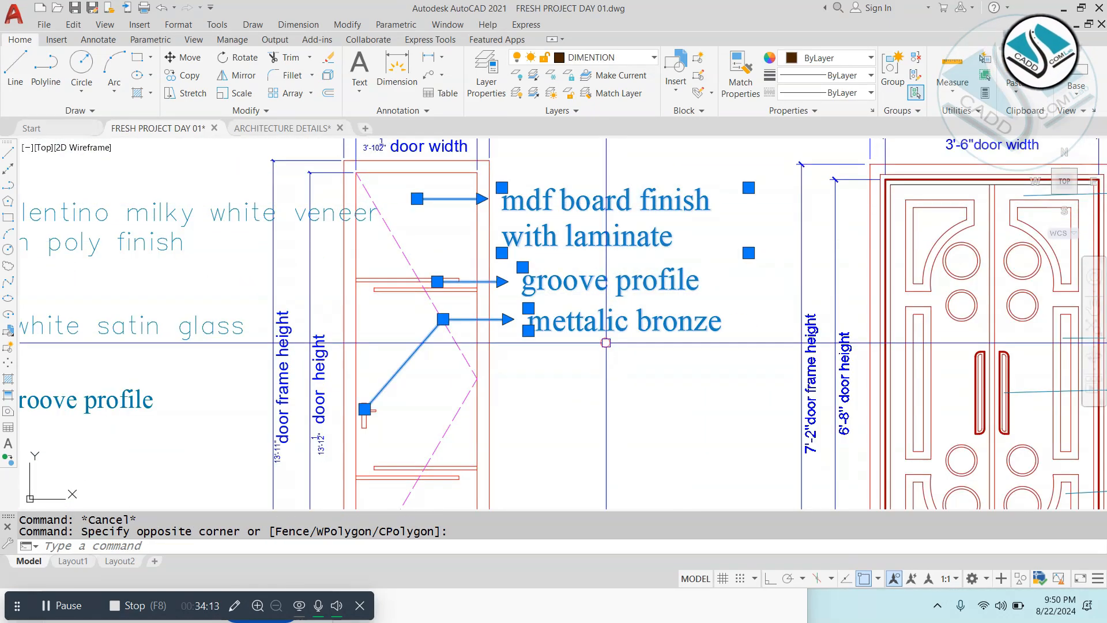
type("CO")
key("space")
left_click(528, 331)
scroll(410, 275, "down", 5)
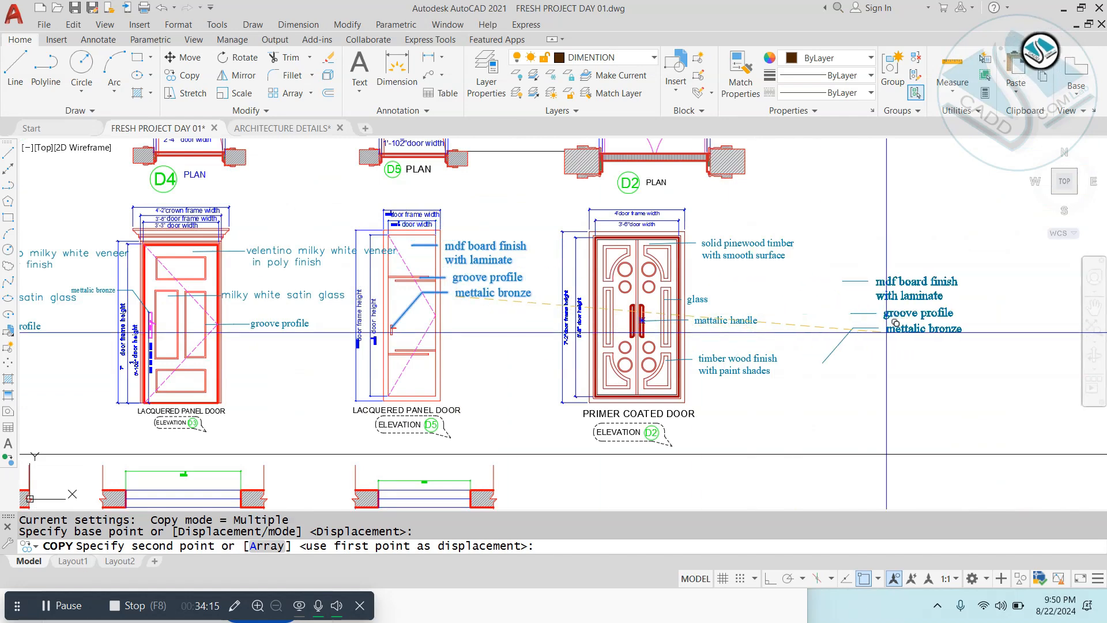
left_click(888, 330)
key("Escape")
Step: Erase the copied door notes and leaders from the empty space beside the primer coated door
left_click(991, 262)
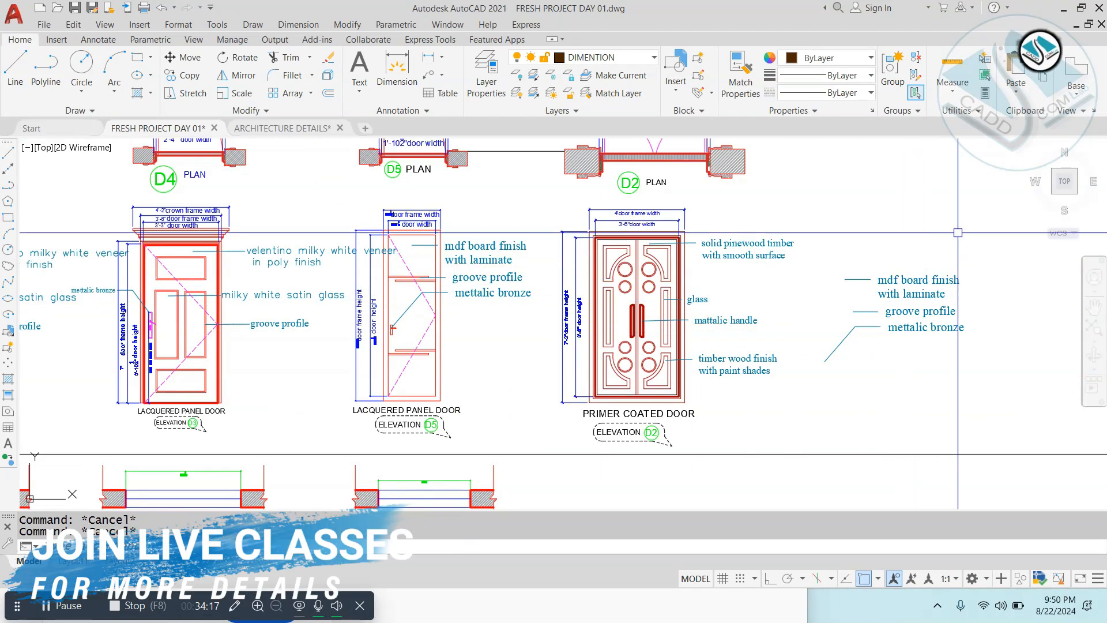
left_click(846, 374)
type("e")
key("Return")
scroll(738, 338, "down", 5)
key("Escape")
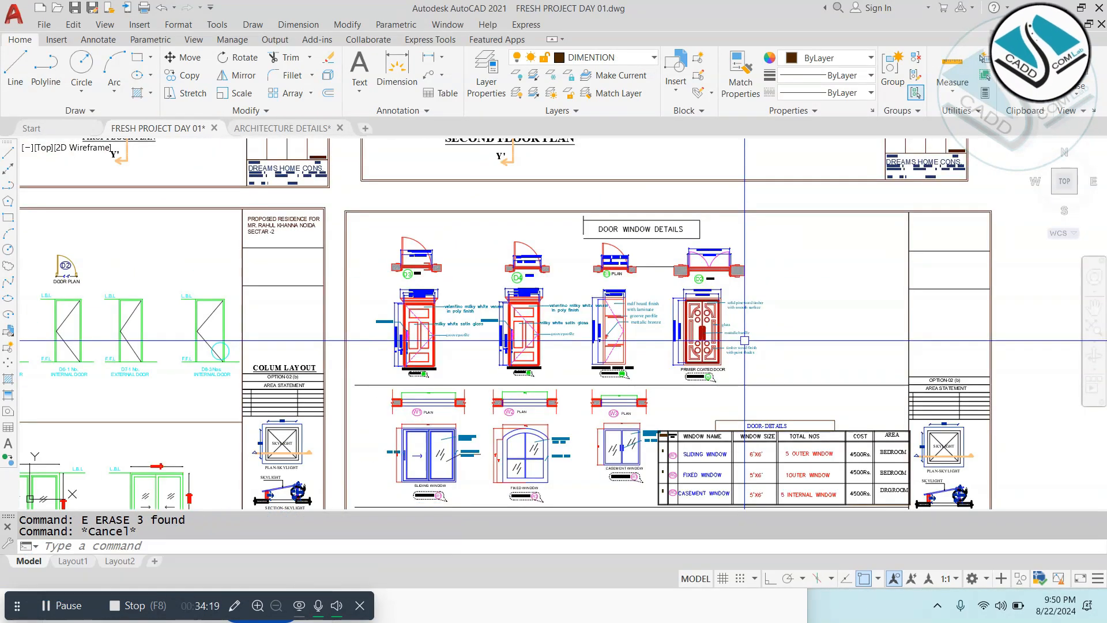
Step: Review the full drawing set, comparing the floor plan sheets, the door and window elevation sheet and the door window details sheet
scroll(738, 339, "down", 3)
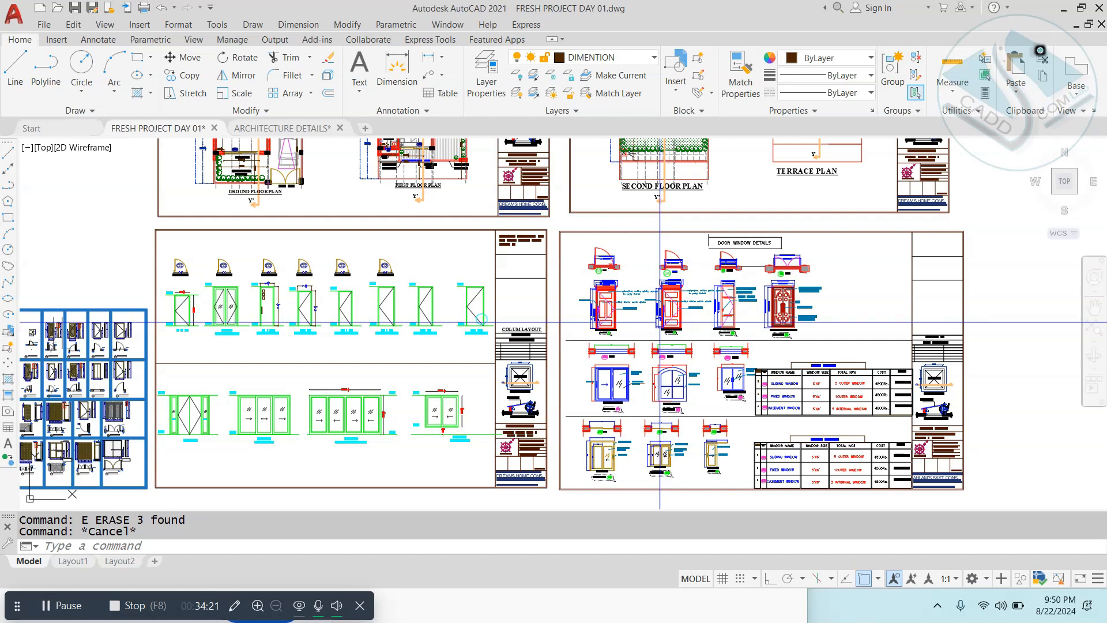
scroll(649, 312, "down", 3)
scroll(649, 312, "up", 5)
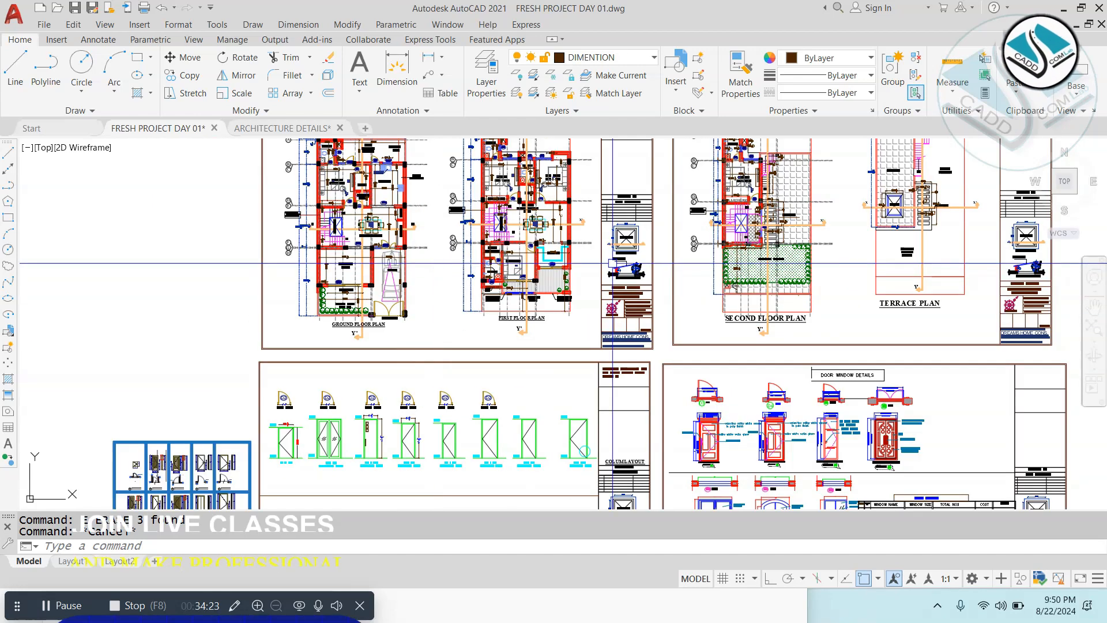
scroll(499, 270, "down", 3)
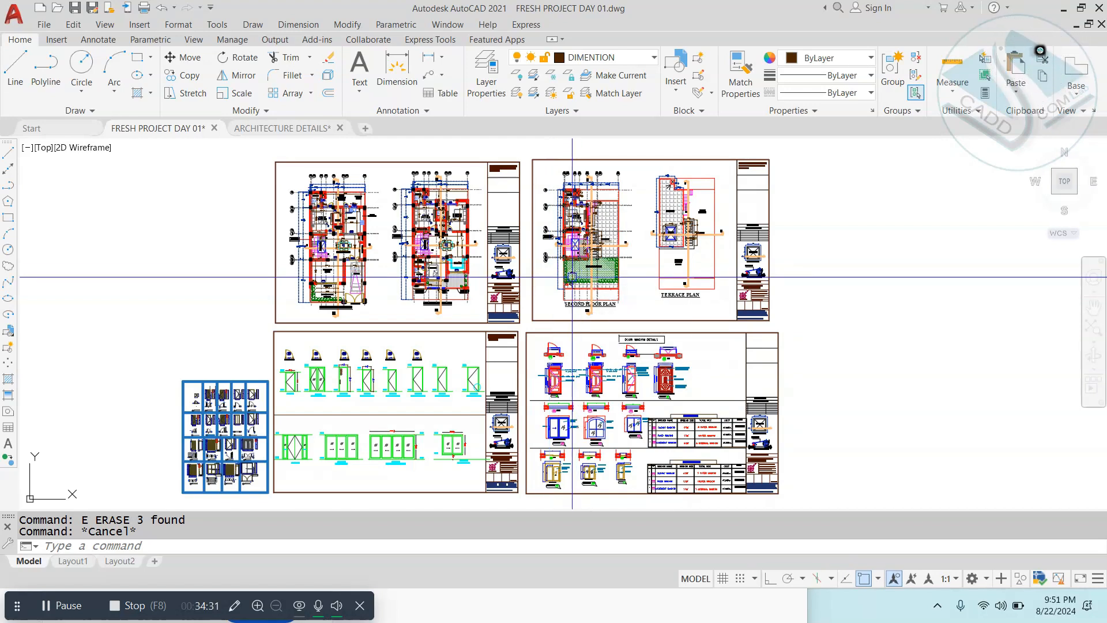
scroll(488, 323, "up", 3)
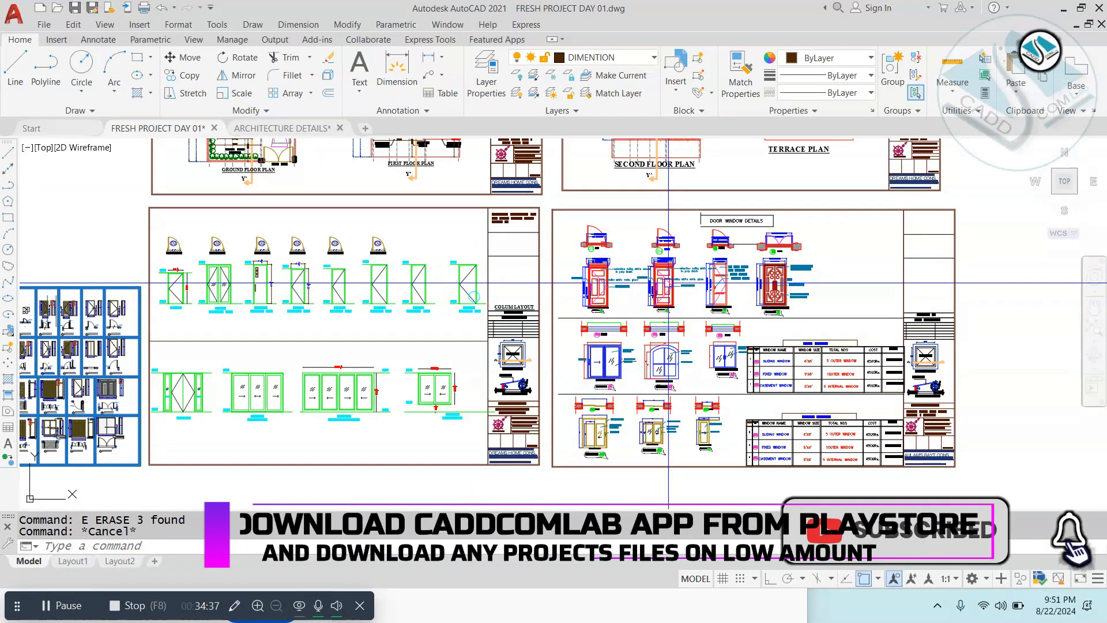
middle_click_drag(742, 321, 716, 348)
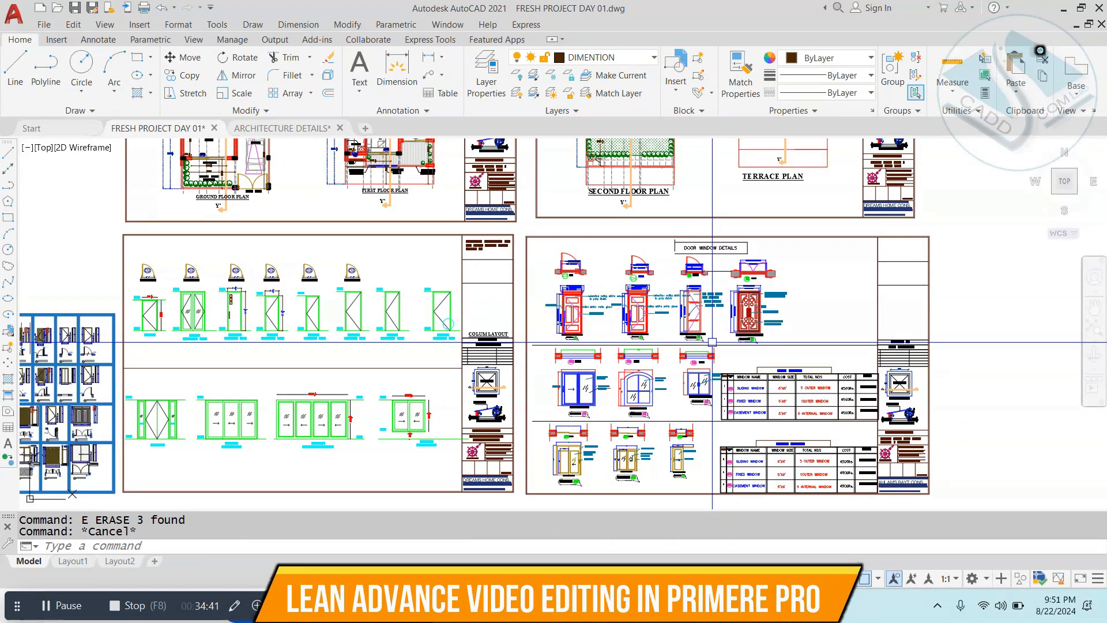
scroll(638, 429, "down", 3)
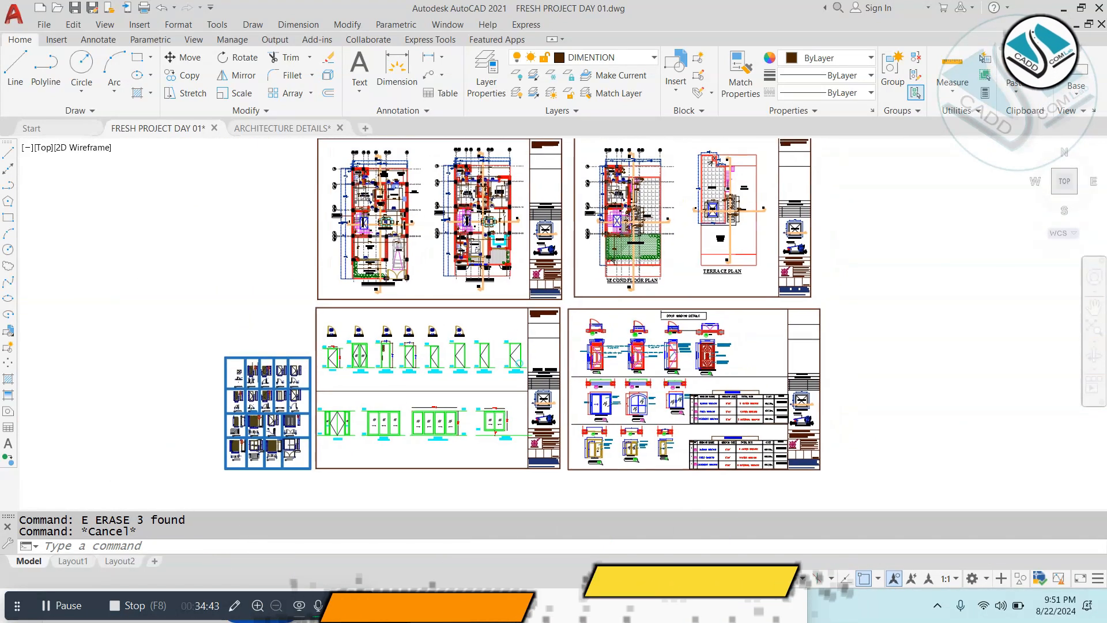
middle_click_drag(652, 379, 639, 403)
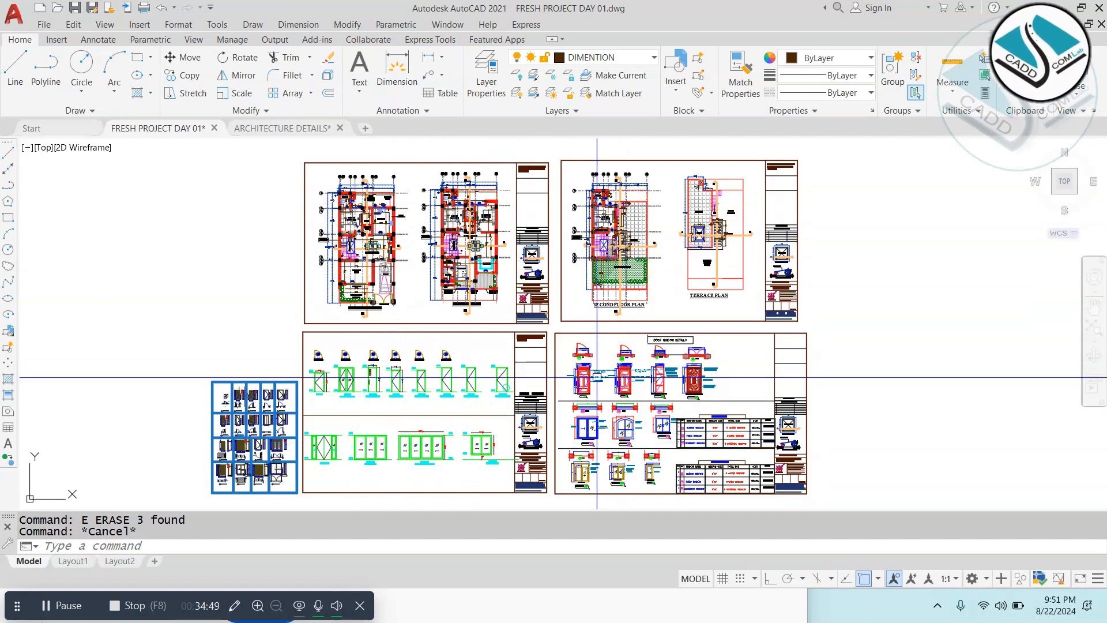
middle_click_drag(593, 367, 567, 331)
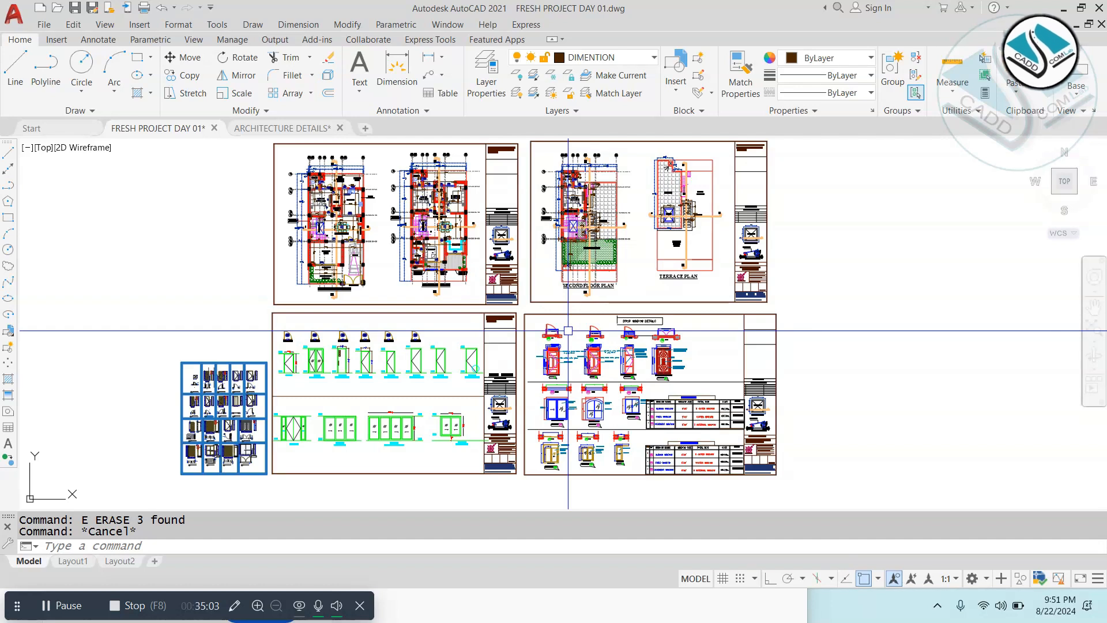
key("Escape")
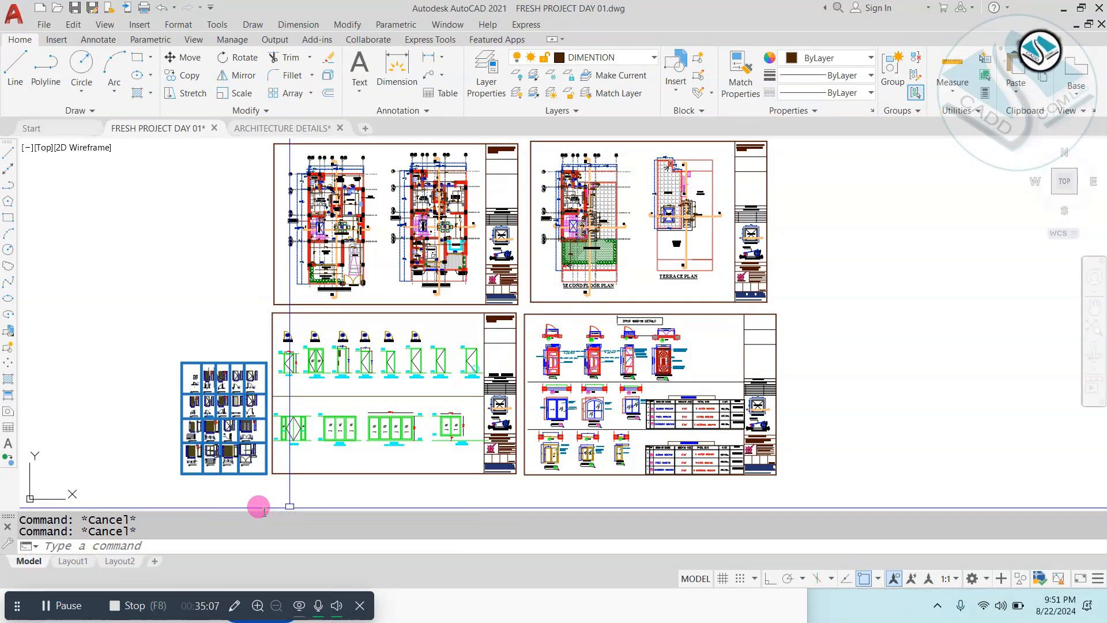
left_click(72, 611)
left_click(166, 301)
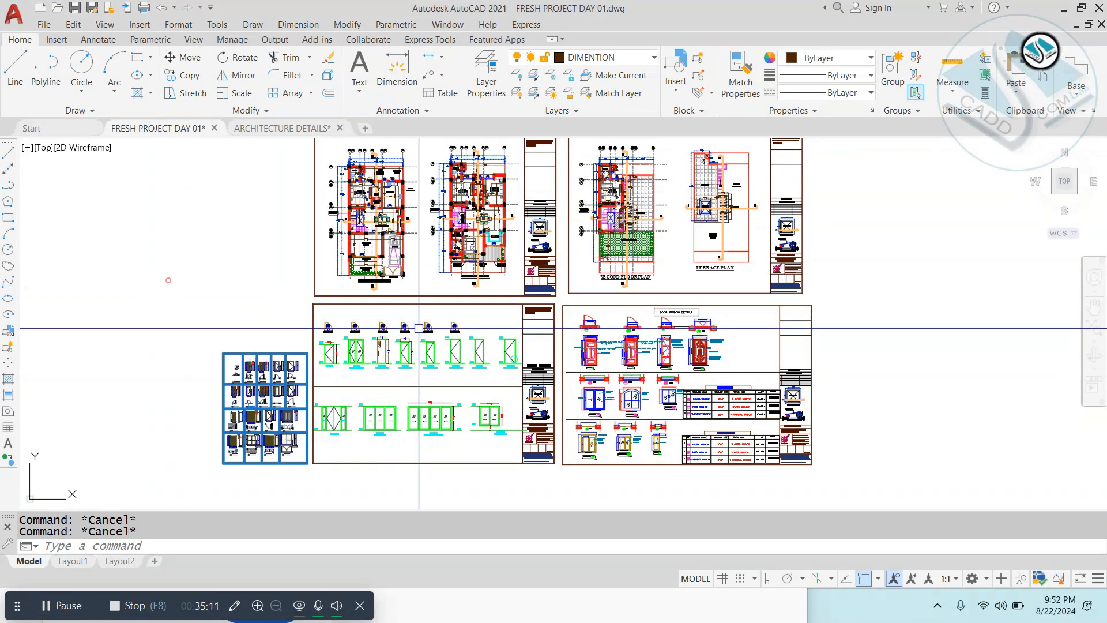
scroll(422, 357, "down", 2)
scroll(565, 313, "up", 2)
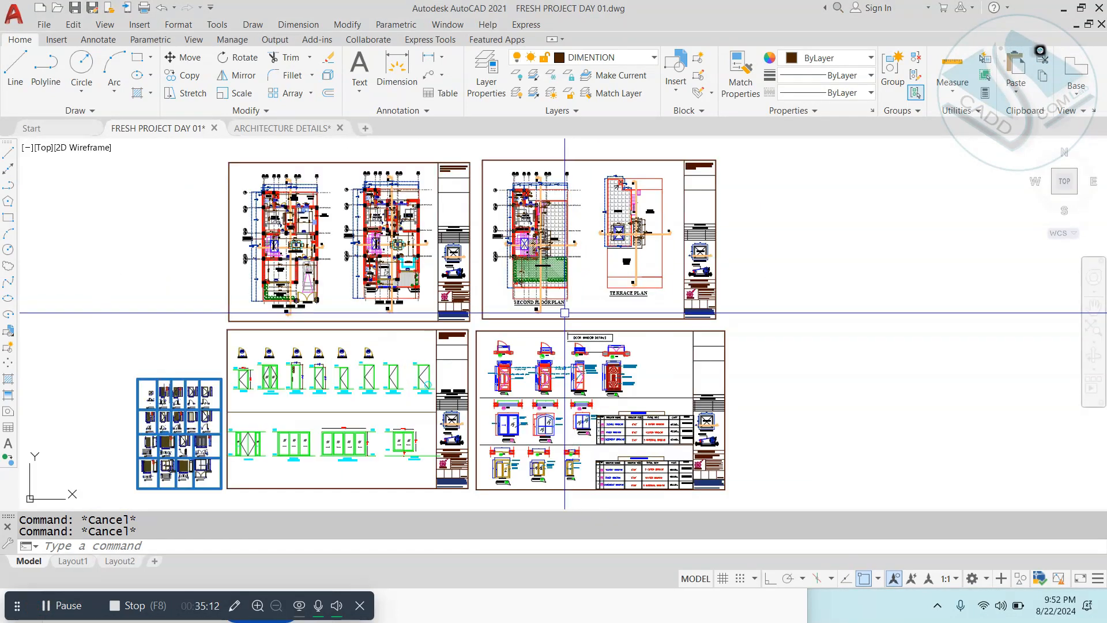
middle_click_drag(595, 314, 634, 320)
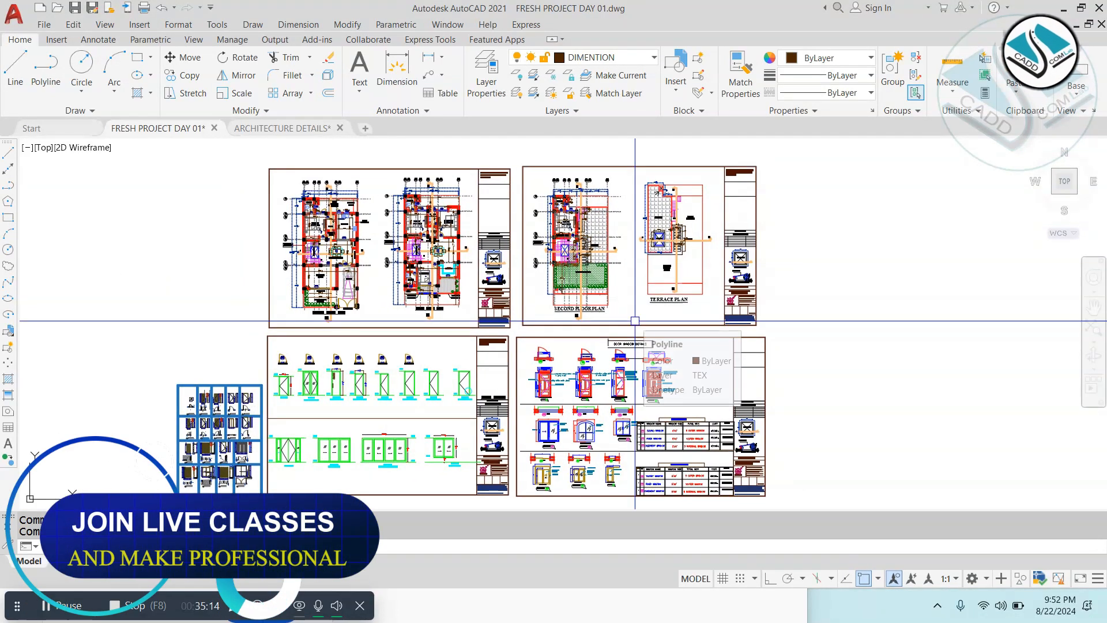